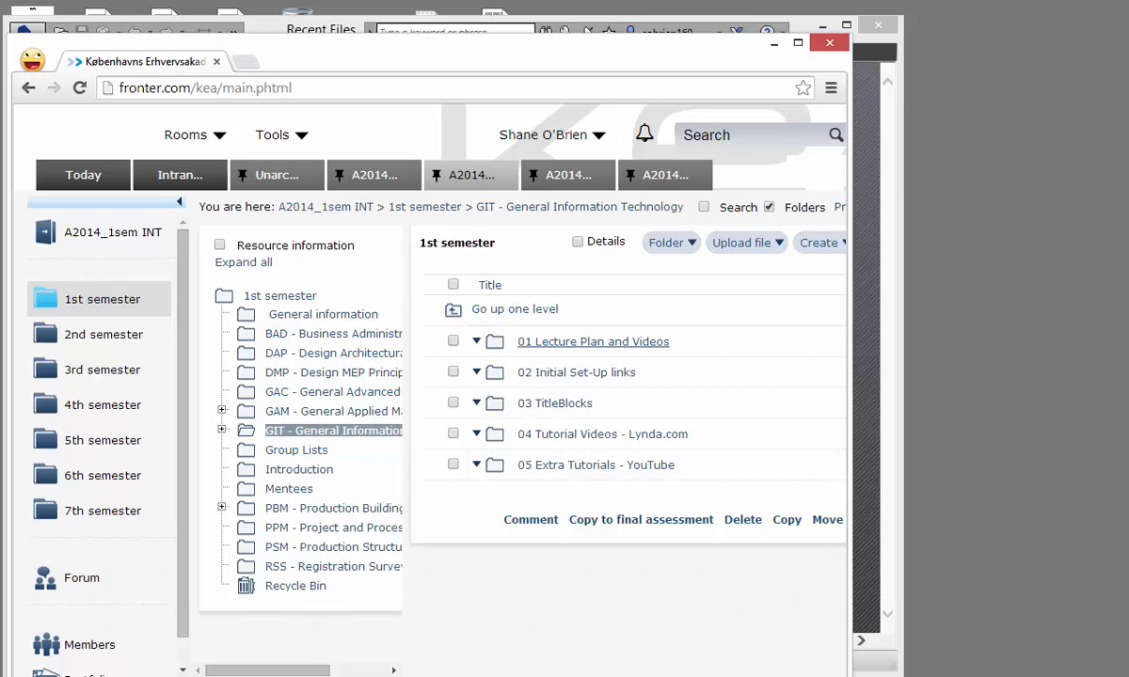
Step: Open the 01 Lecture Plan and Videos folder and view the Layout lessons under 03 Semester 3 - Prefabrication
left_click(592, 341)
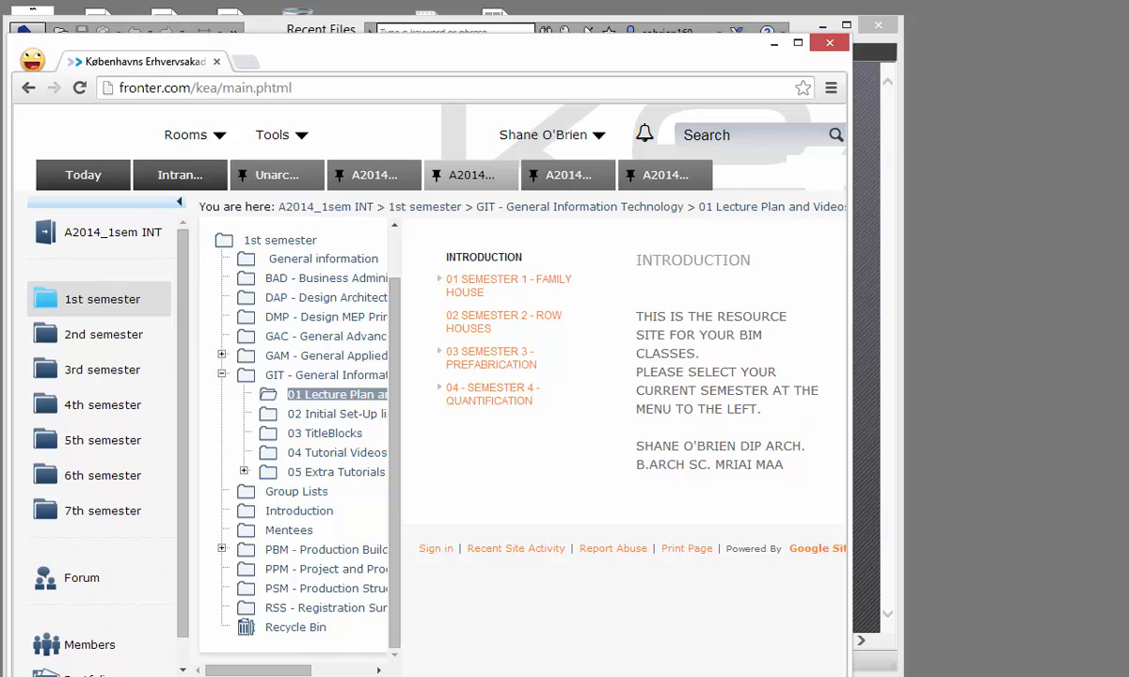
left_click(489, 354)
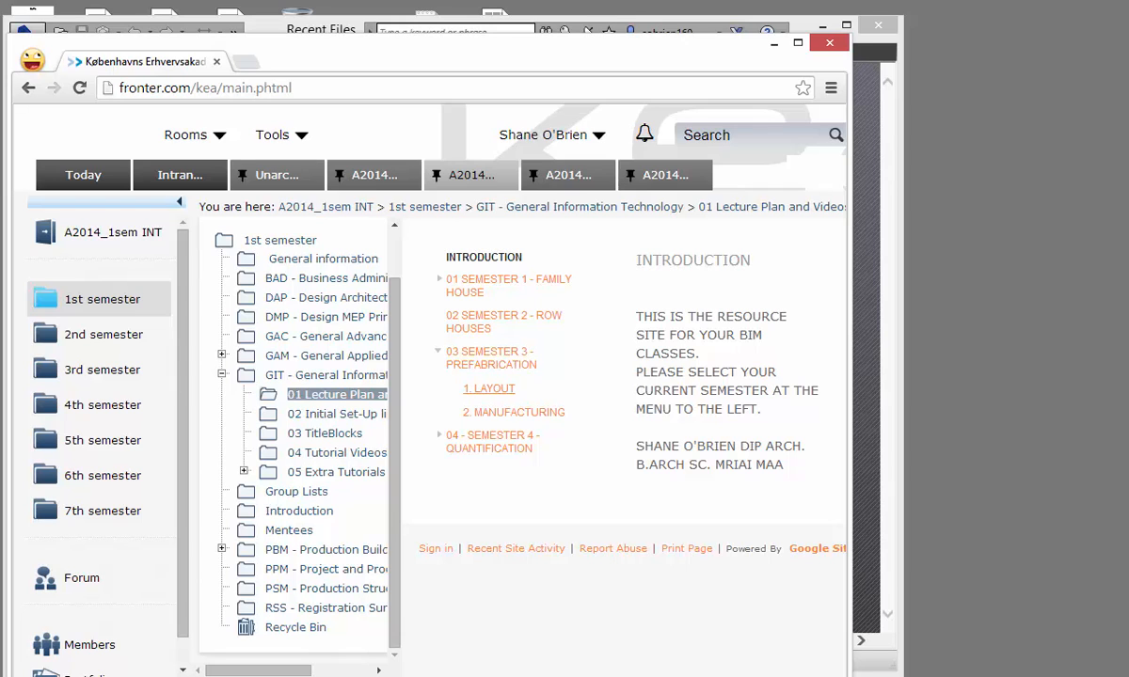
left_click(488, 388)
scroll(621, 423, "down", 2)
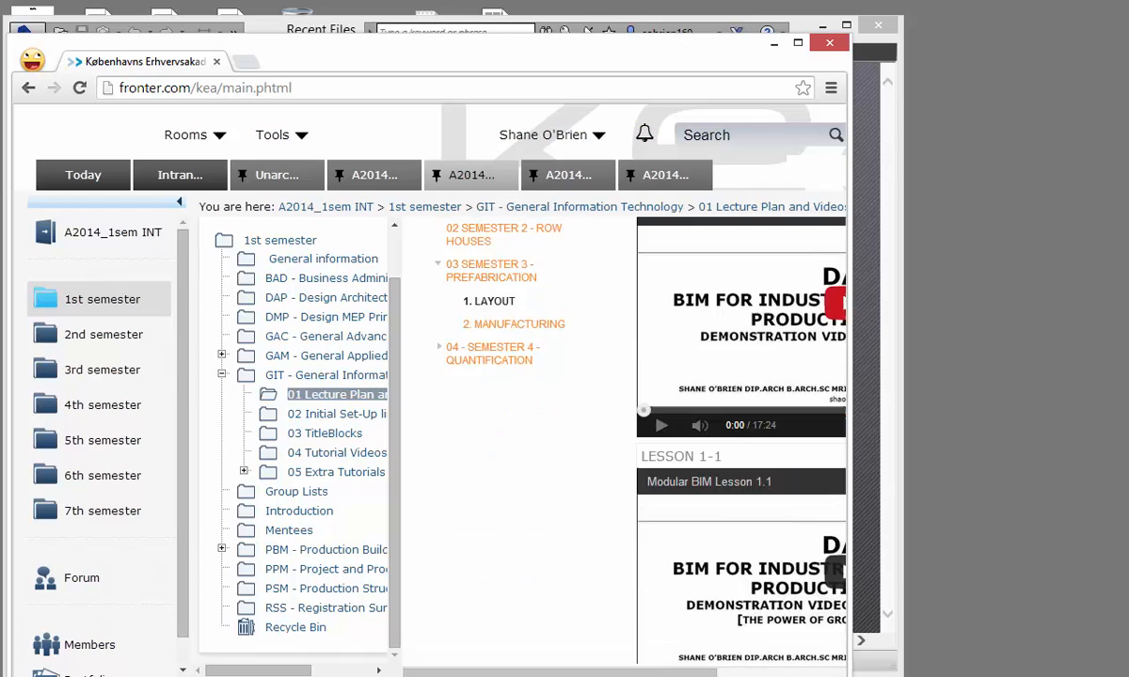
scroll(489, 358, "up", 2)
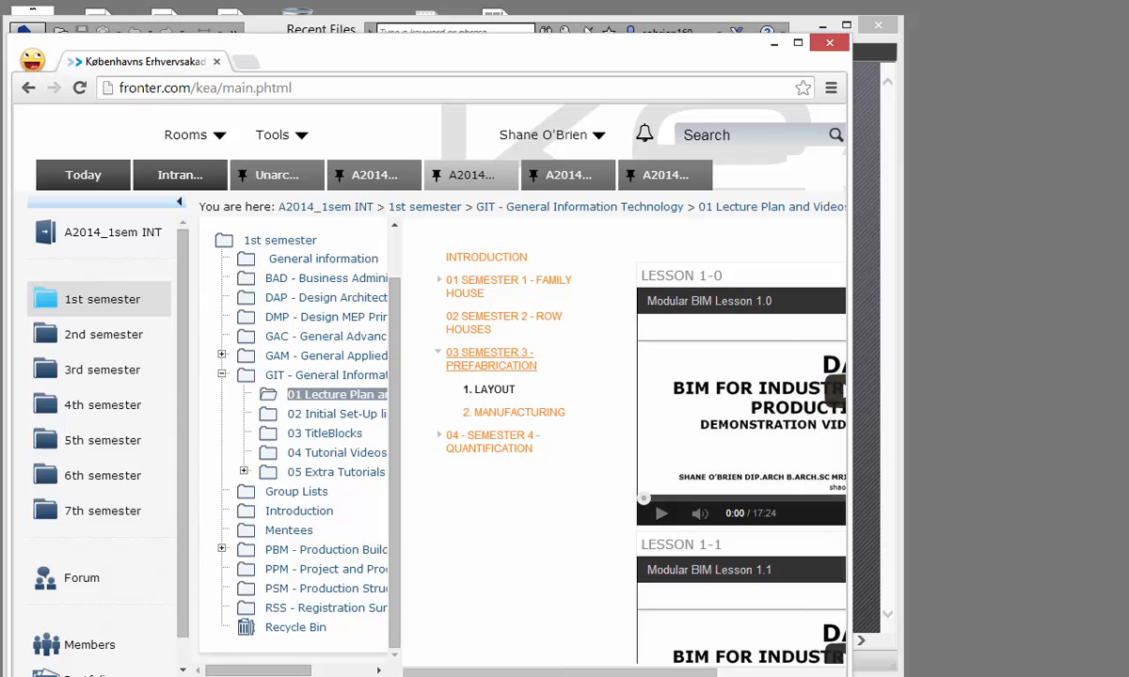
Step: Collapse the Semester 3 section and open the 1. Module - Initial Setup page under 01 Semester 1 - Family House
left_click(489, 359)
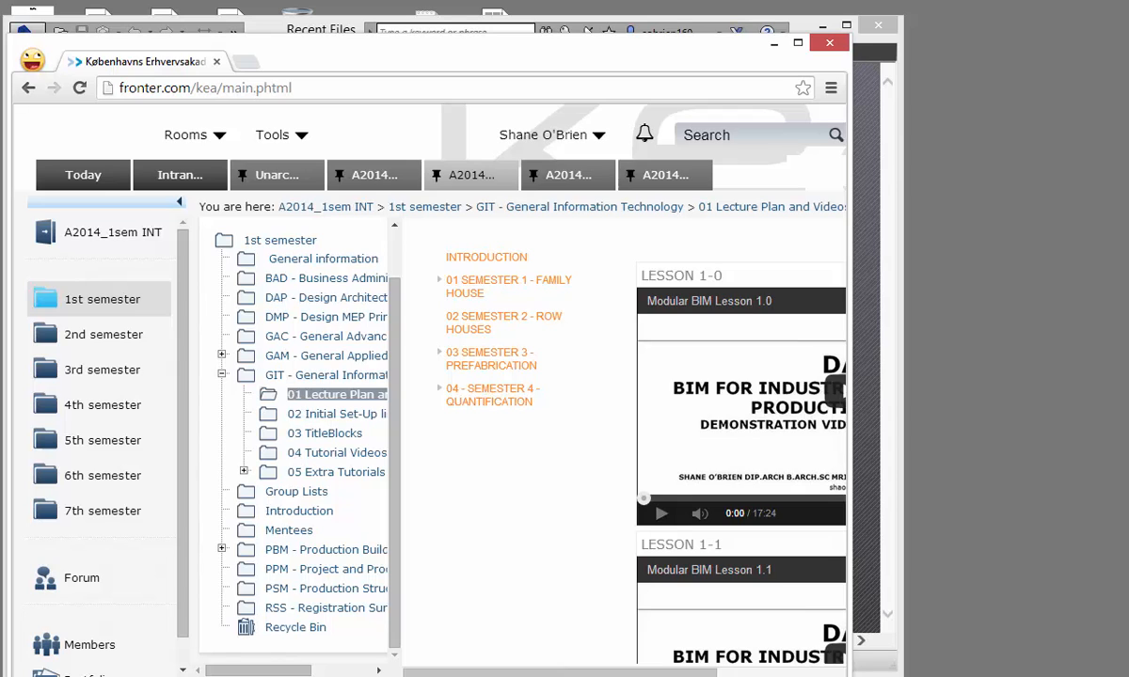
left_click(508, 280)
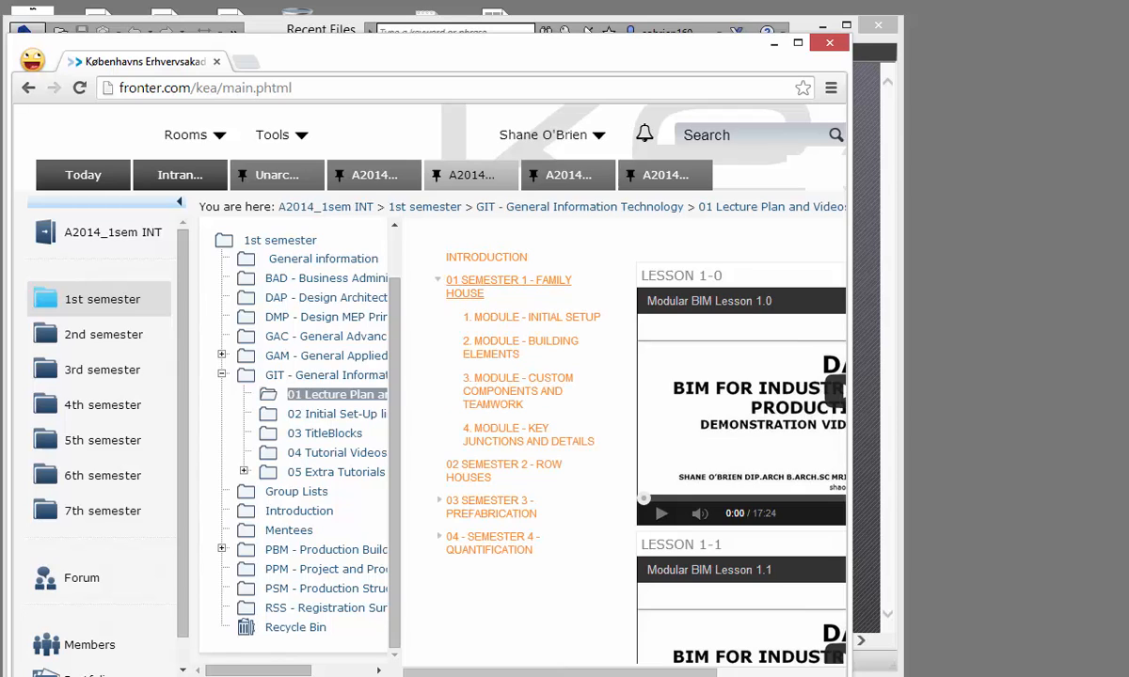
left_click(530, 317)
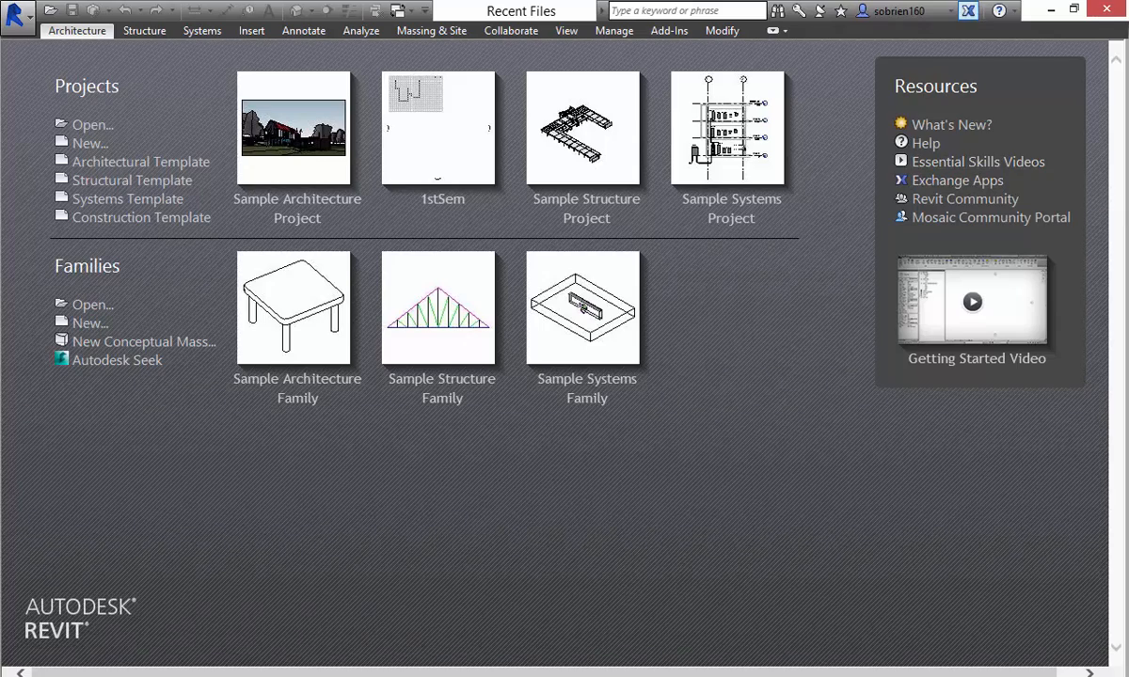
Step: Open the Autodesk Exchange Apps store from Revit and look through the featured, paid and new apps
left_click(968, 10)
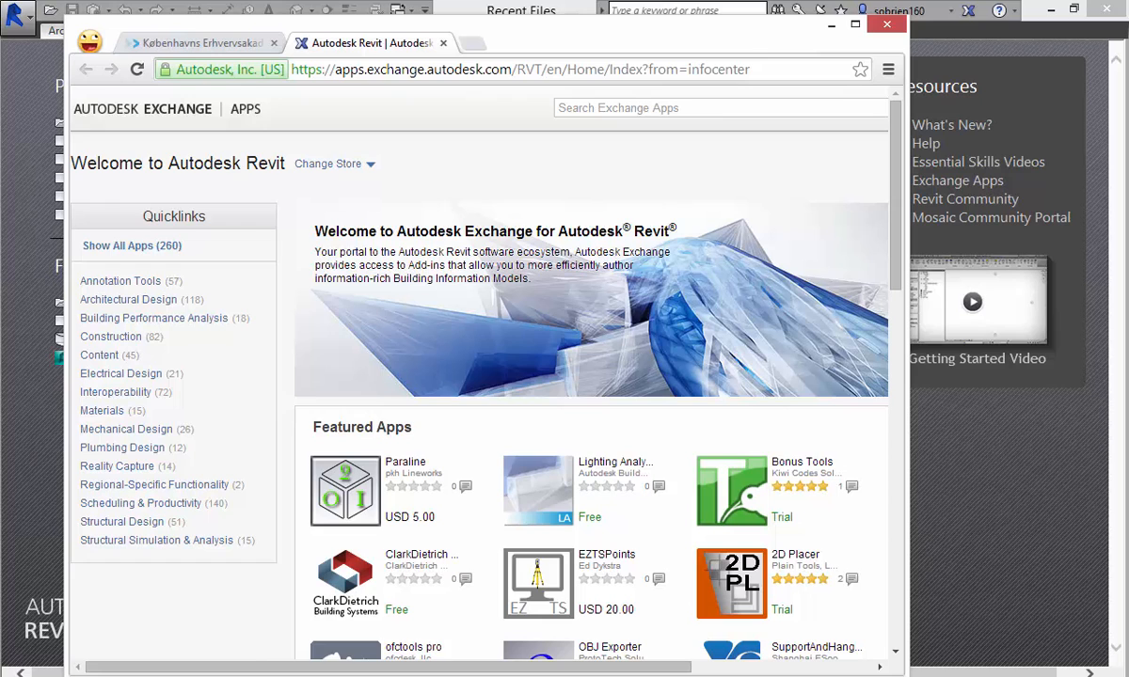
scroll(404, 404, "down", 2)
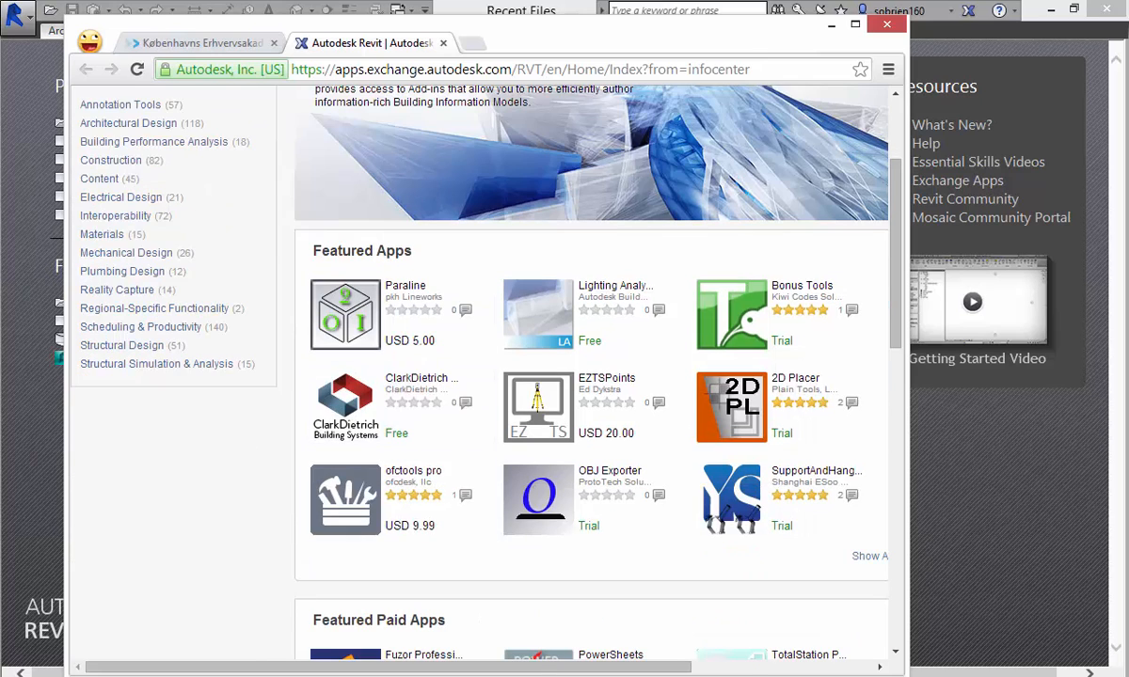
scroll(583, 499, "down", 2)
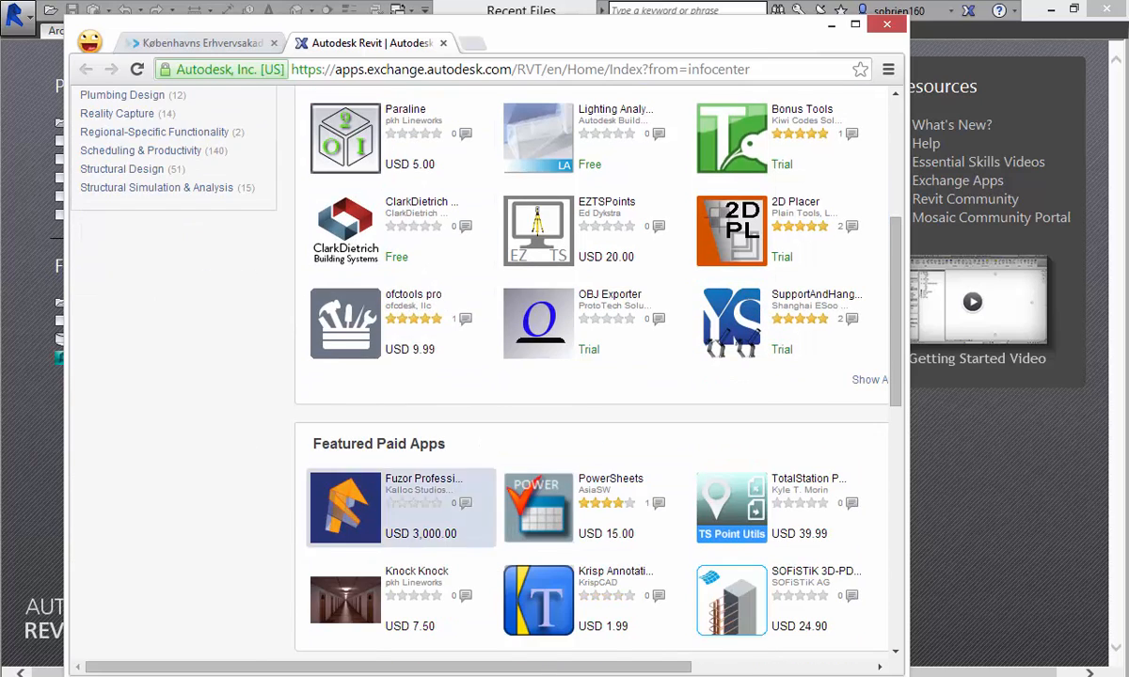
scroll(404, 499, "down", 2)
scroll(404, 414, "down", 2)
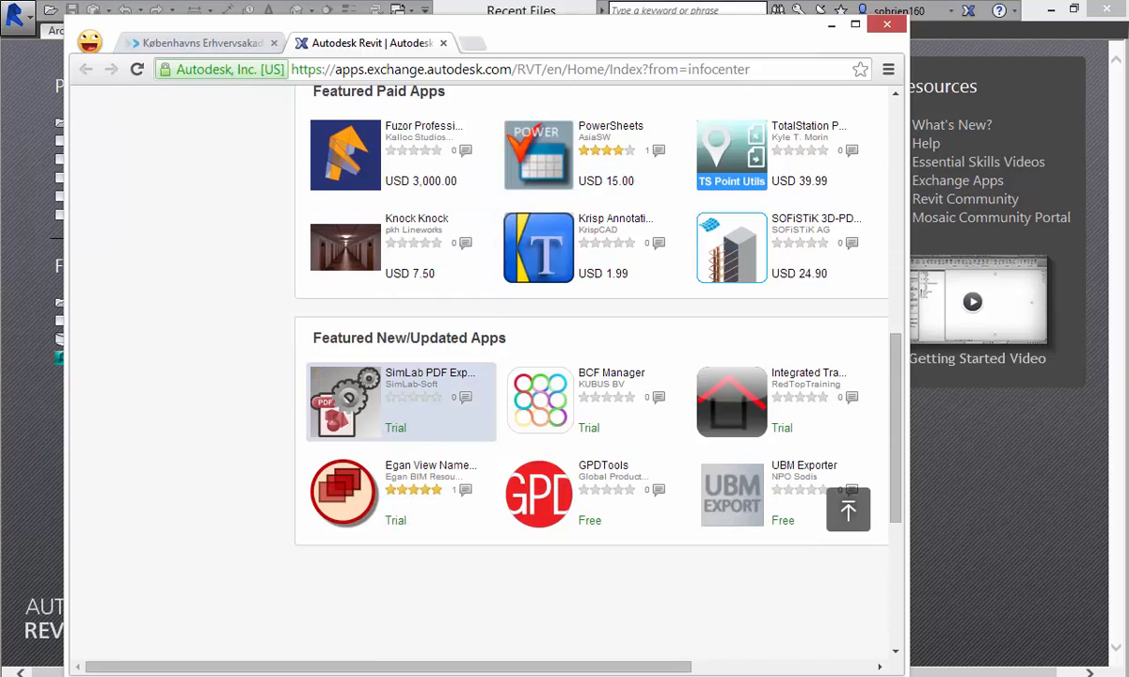
Step: Show the store's Architectural Design category and look through the listed apps
scroll(404, 414, "up", 8)
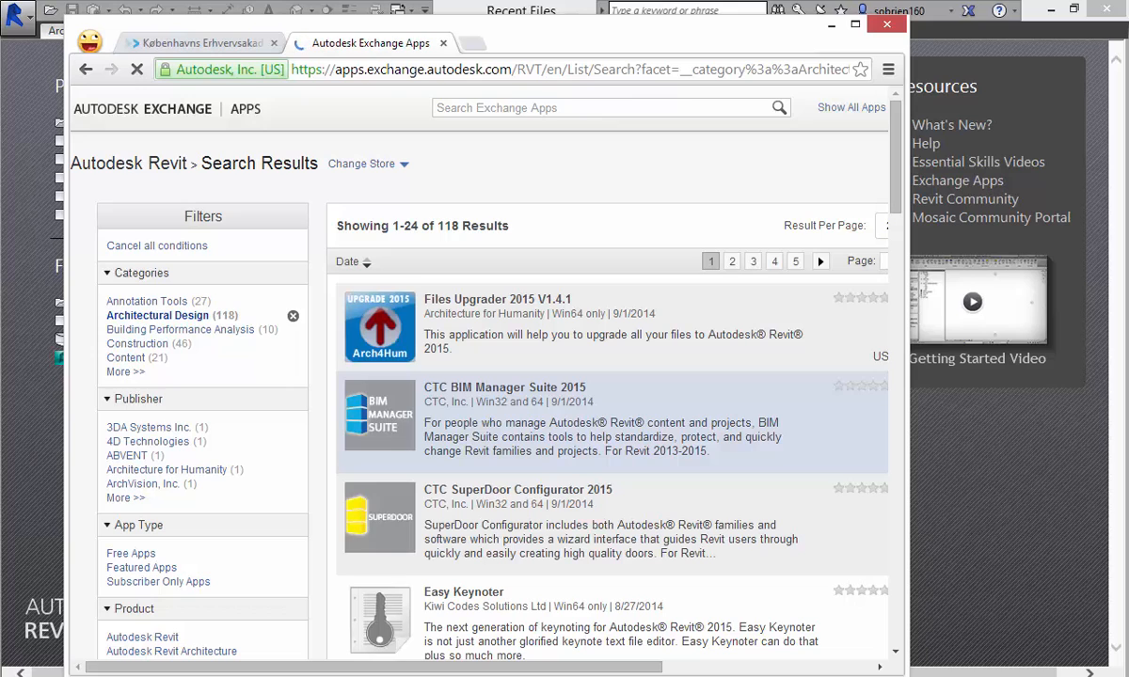
scroll(611, 413, "down", 5)
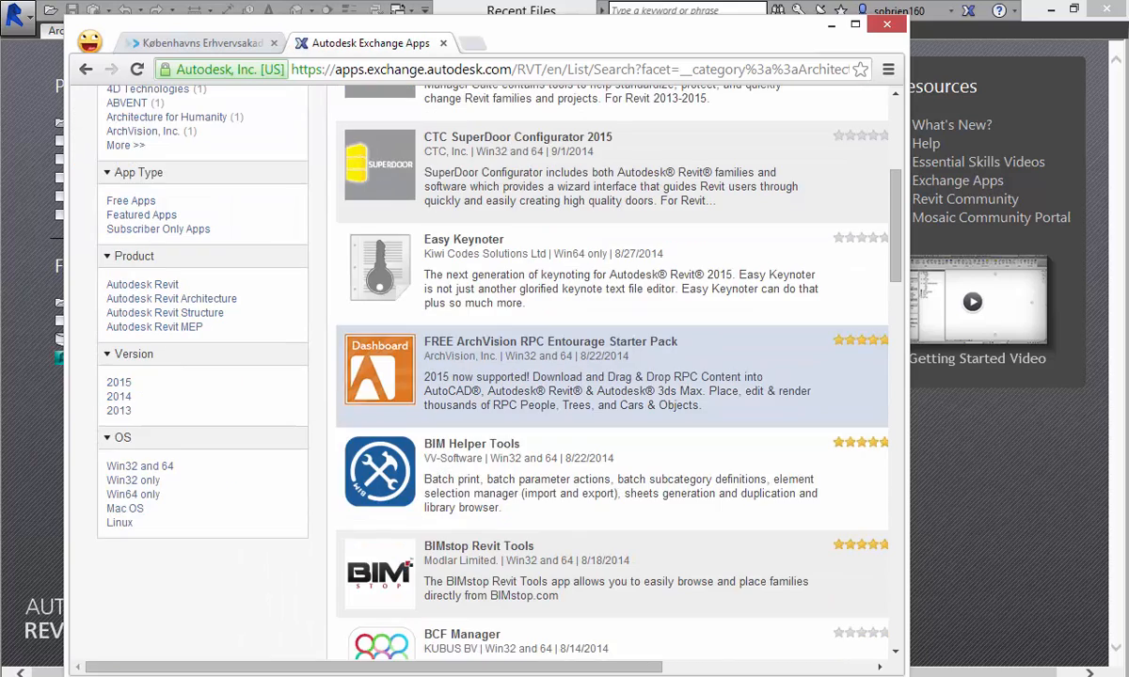
scroll(611, 414, "down", 2)
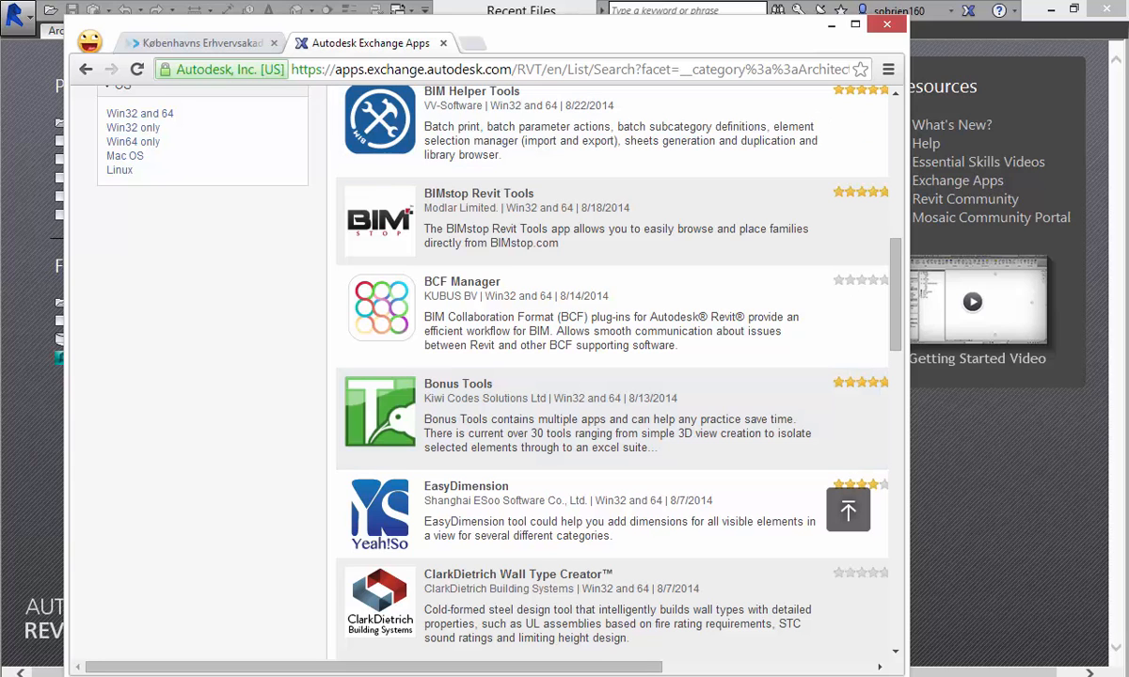
Step: Close the Exchange Apps page and the course page in the browser
left_click_drag(612, 26, 555, 30)
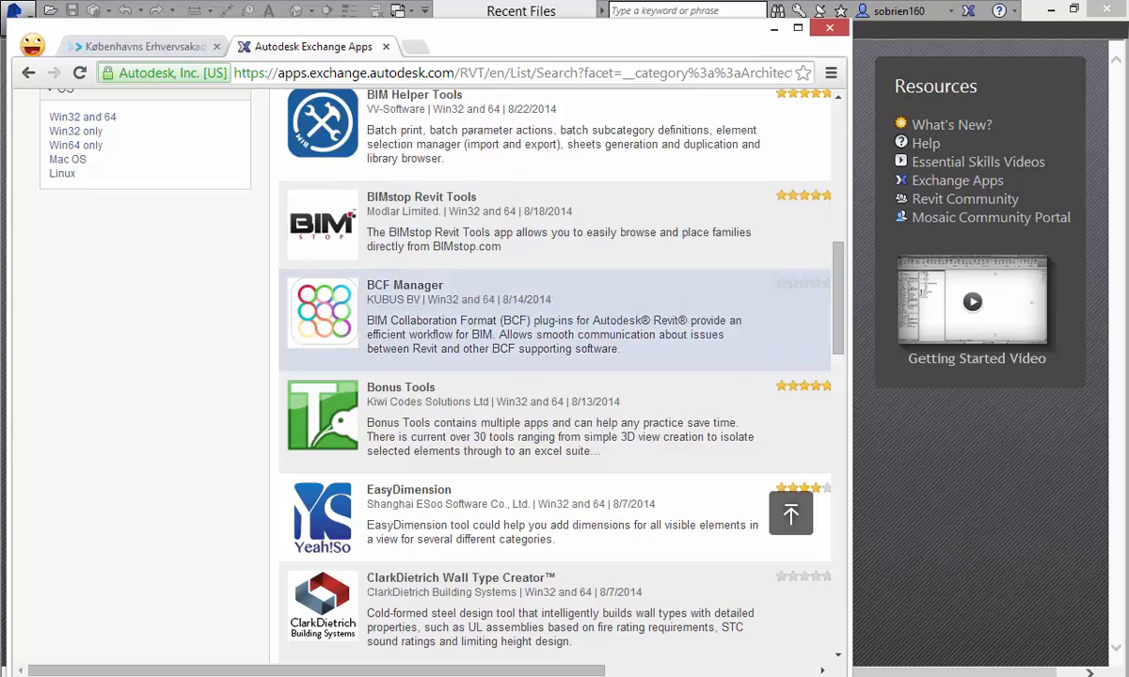
scroll(565, 329, "up", 15)
key("ctrl+w")
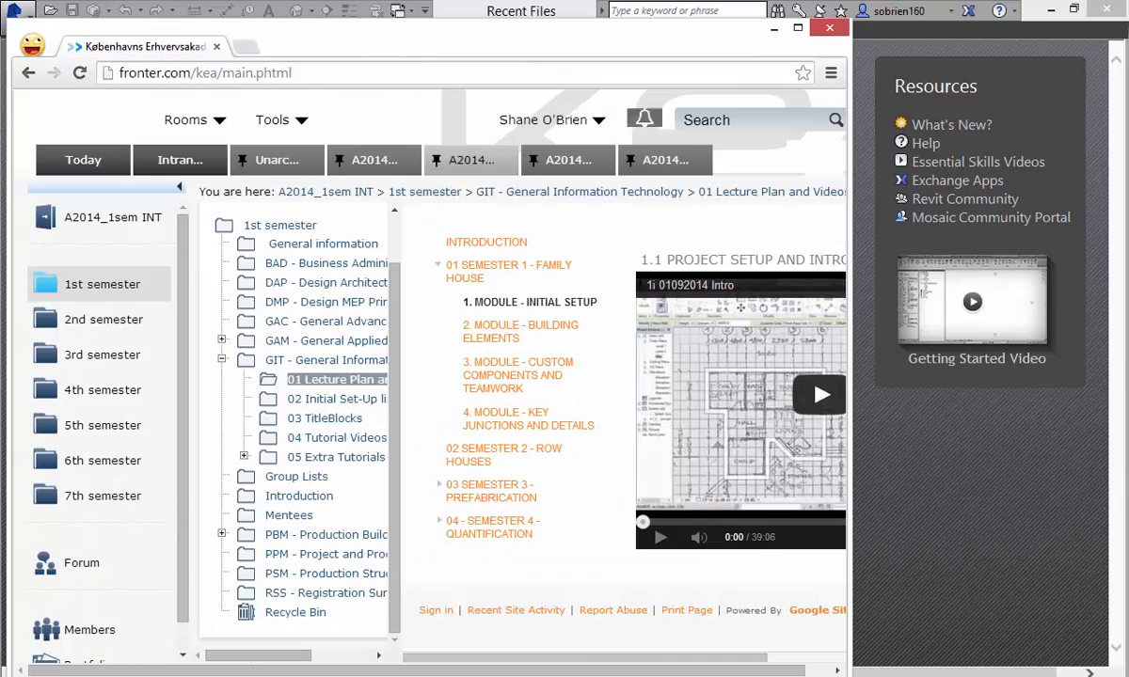
key("ctrl+w")
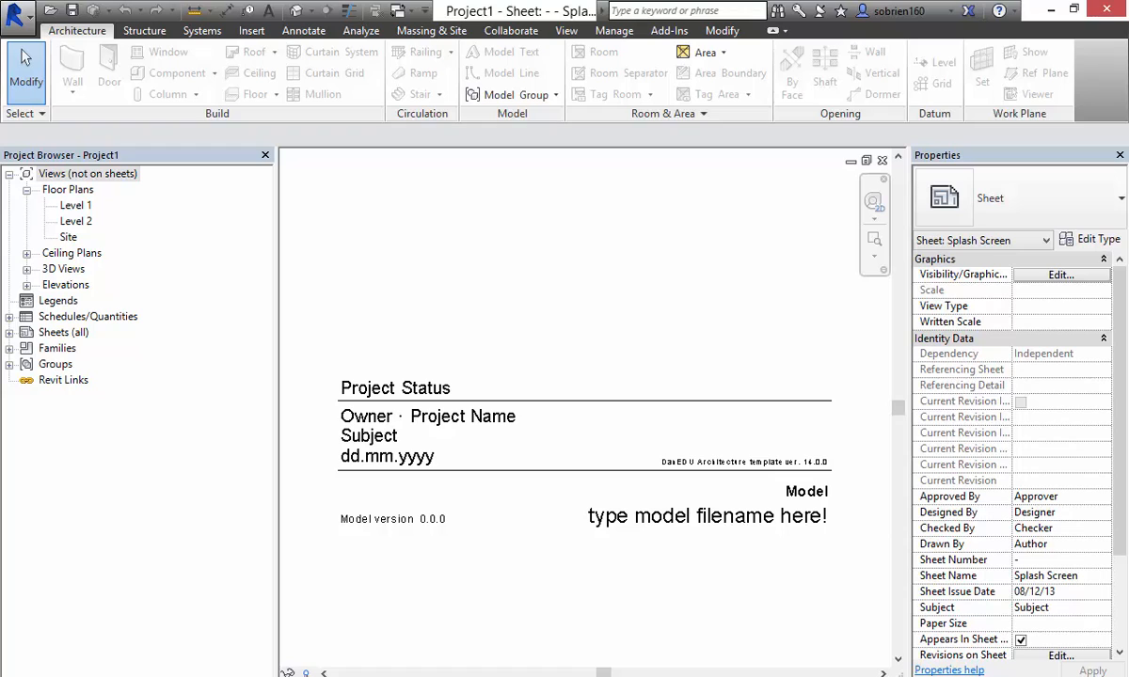
Step: Try out resizing and redocking the palettes, ending with Properties docked opposite a narrowed Project Browser
left_click_drag(275, 376, 148, 376)
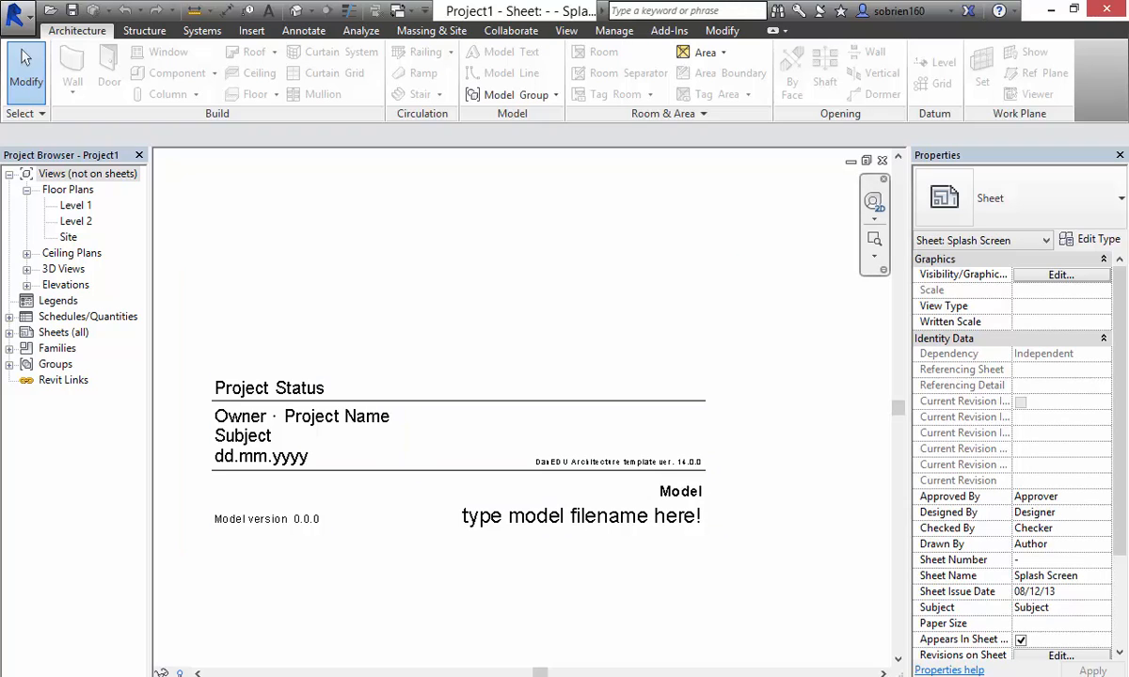
left_click_drag(907, 377, 834, 376)
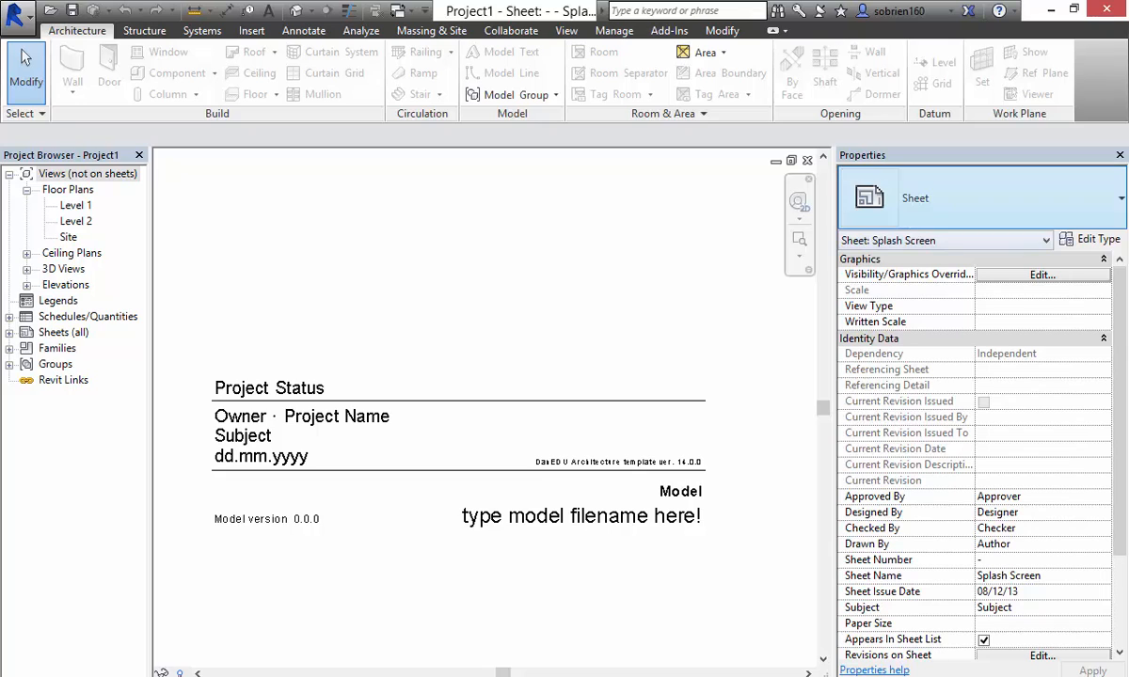
left_click_drag(862, 155, 56, 282)
left_click_drag(233, 154, 1014, 235)
mouse_move(1044, 196)
left_mouse_down()
mouse_move(1105, 223)
mouse_move(1074, 409)
mouse_move(777, 385)
mouse_move(862, 248)
mouse_move(959, 183)
mouse_move(941, 404)
mouse_move(968, 197)
mouse_move(903, 188)
mouse_move(1027, 189)
left_mouse_up()
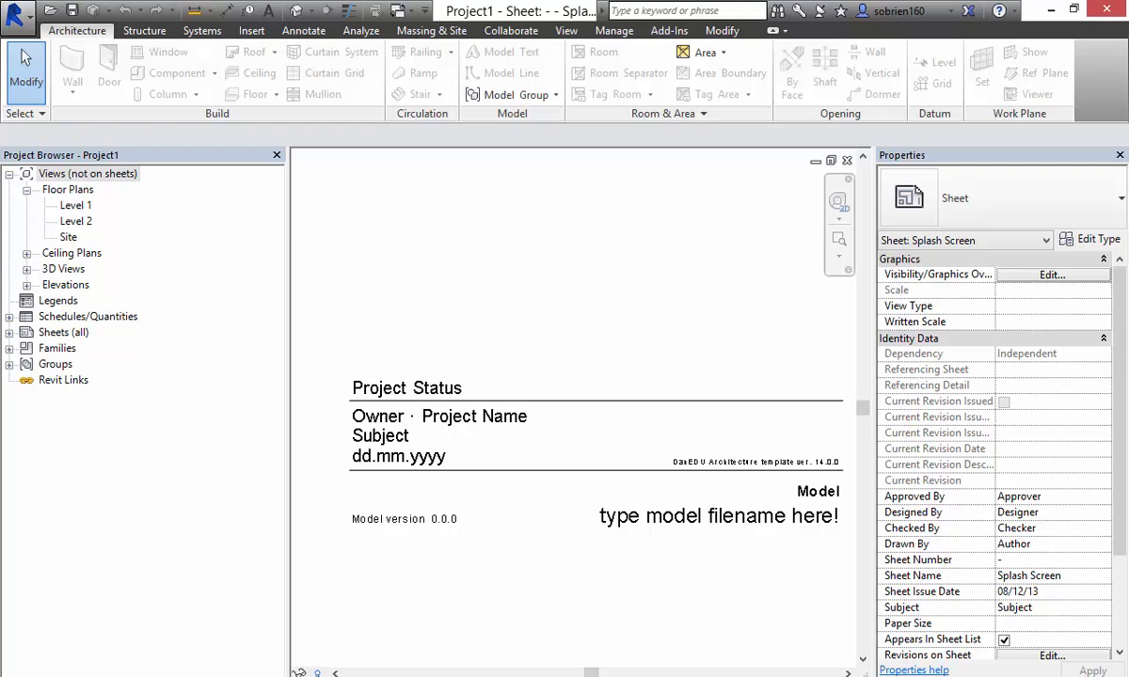
left_click_drag(287, 376, 160, 376)
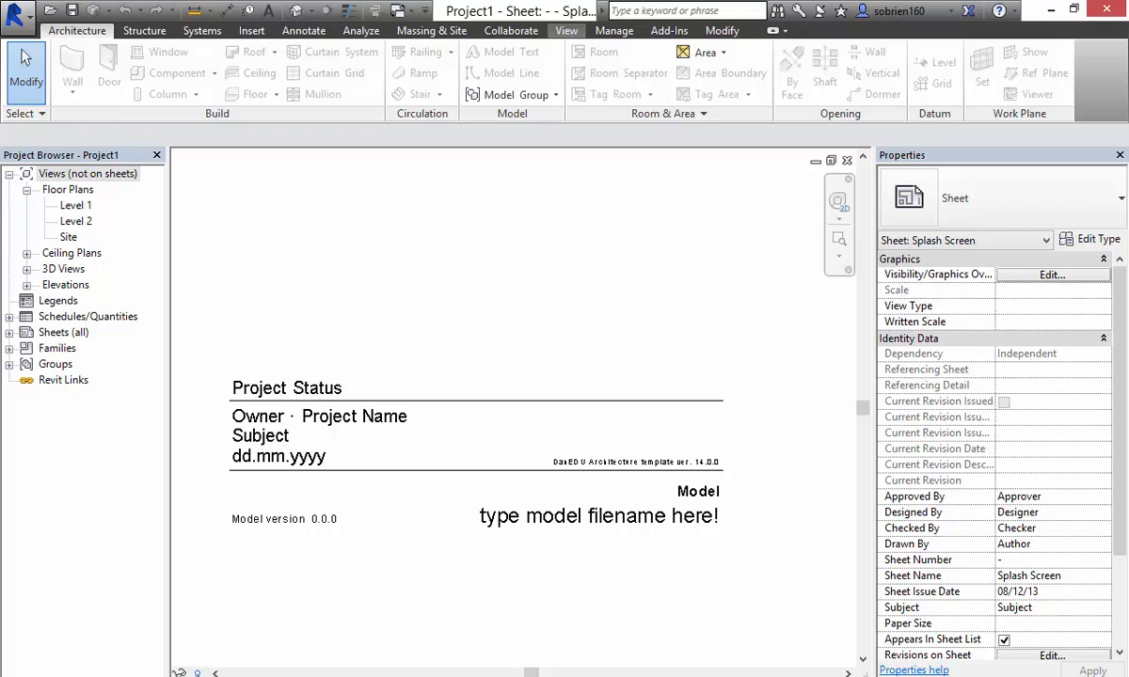
Step: Hide the Project Browser using the user interface visibility options
left_click(567, 31)
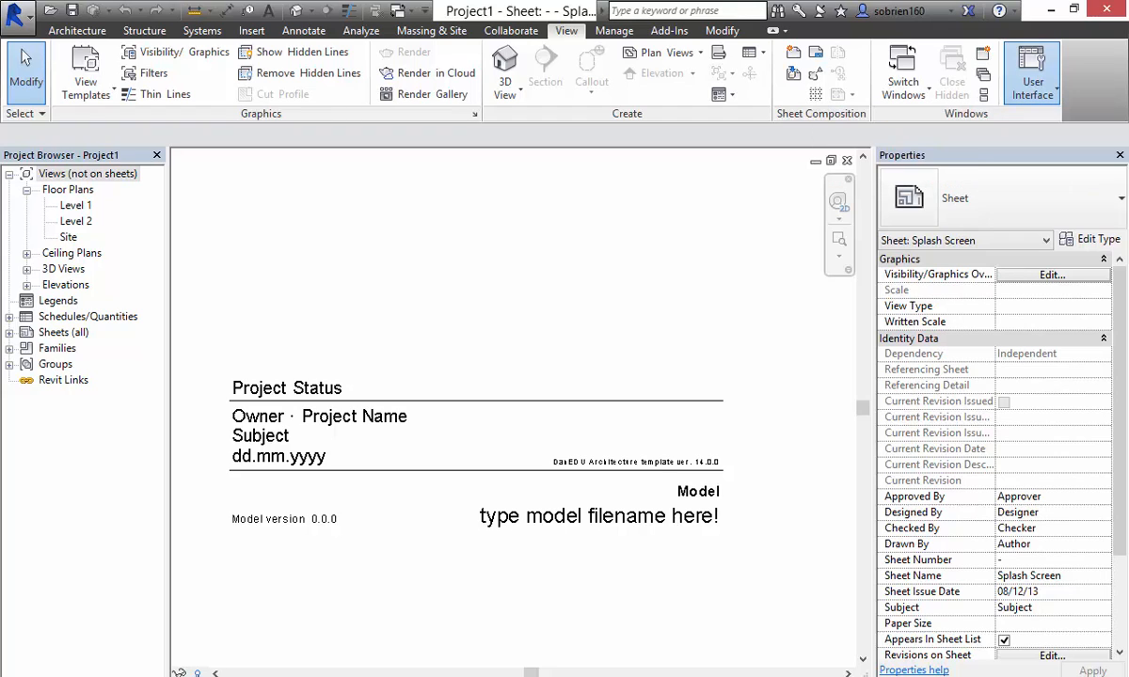
left_click(1033, 75)
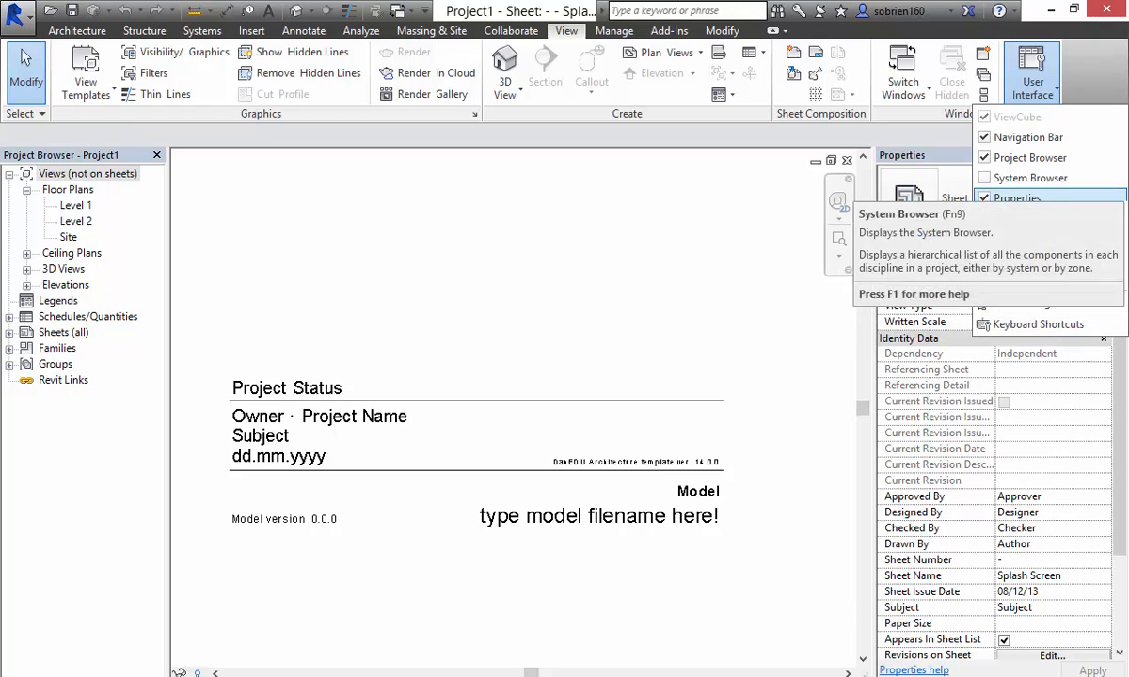
left_click(1030, 157)
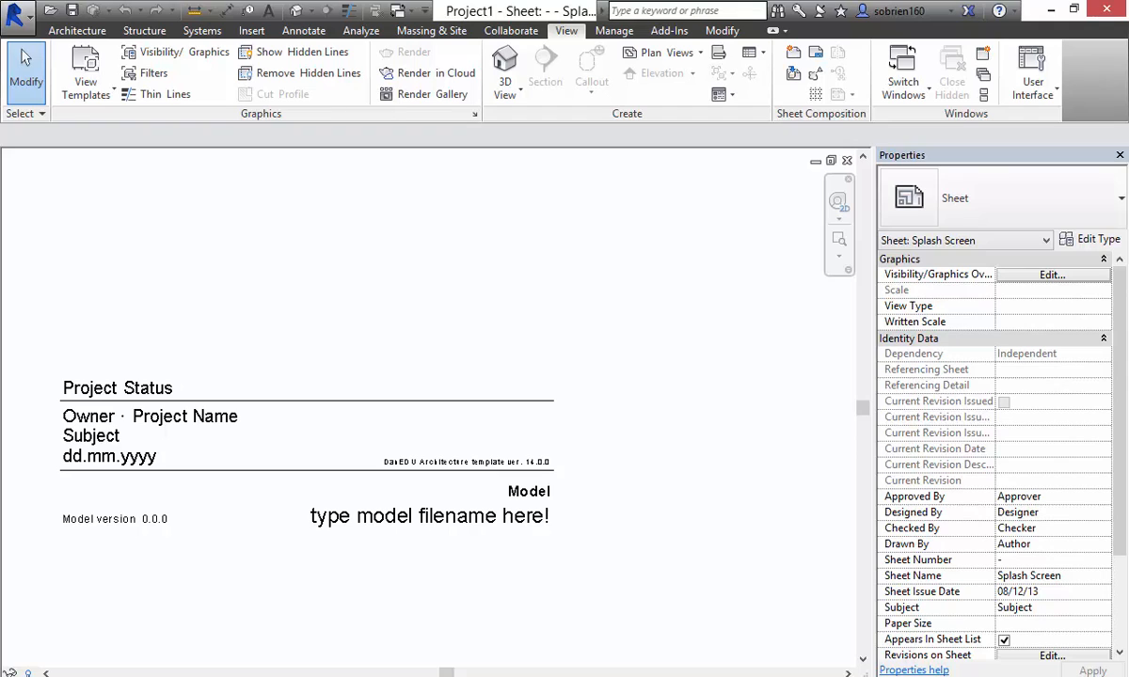
Step: Display the System Browser and dock it beside the drawing area in place of the Project Browser
left_click(1032, 76)
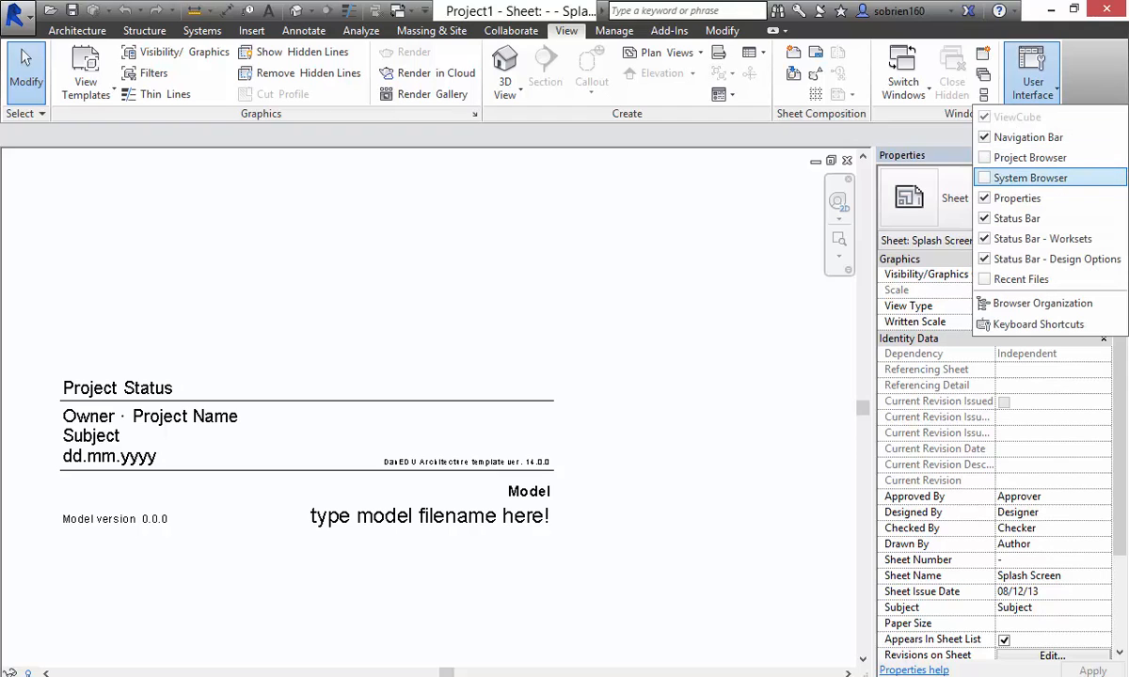
left_click(1030, 177)
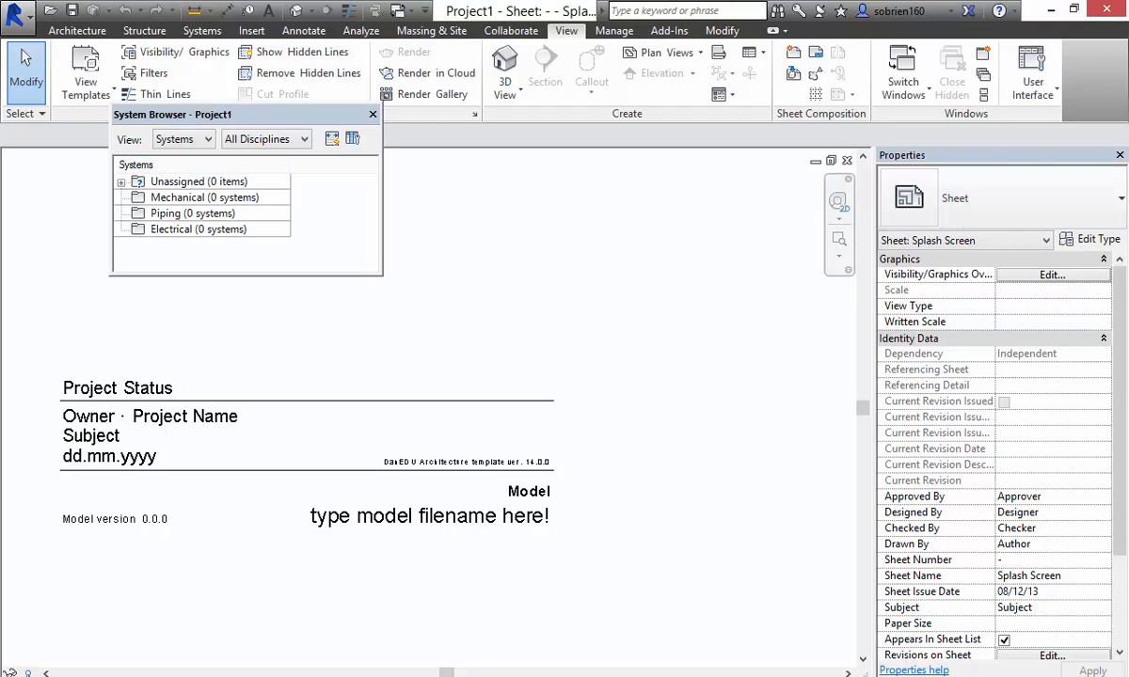
left_click_drag(207, 115, 17, 151)
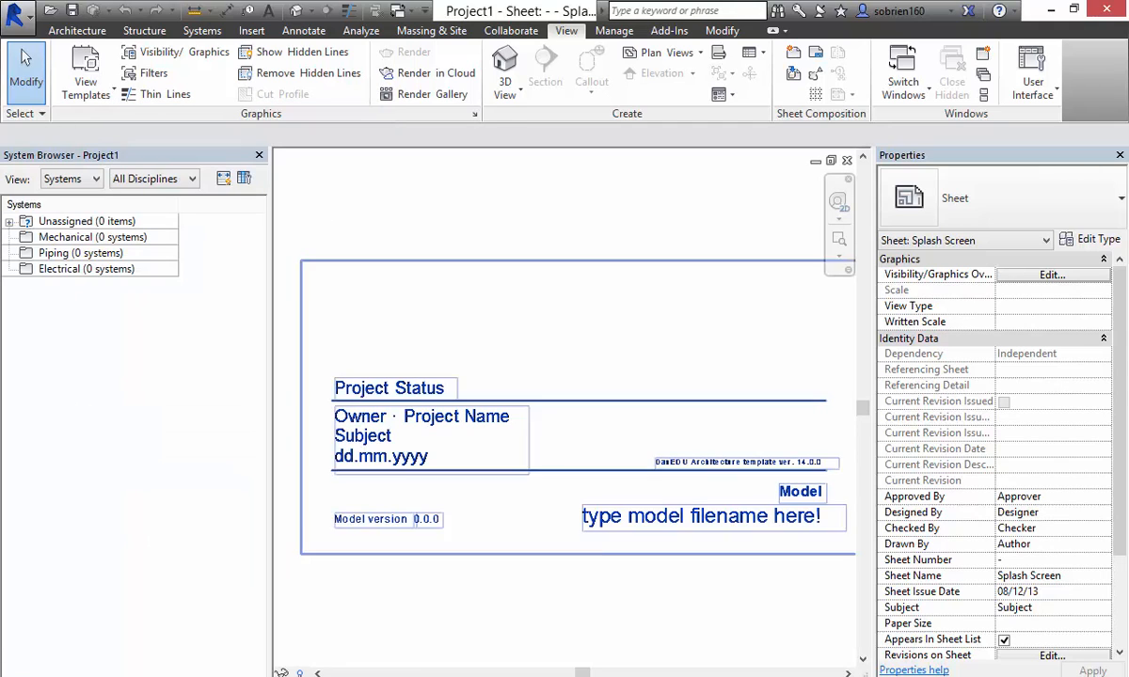
Step: Close the System Browser and display the Project Browser again
left_click(259, 155)
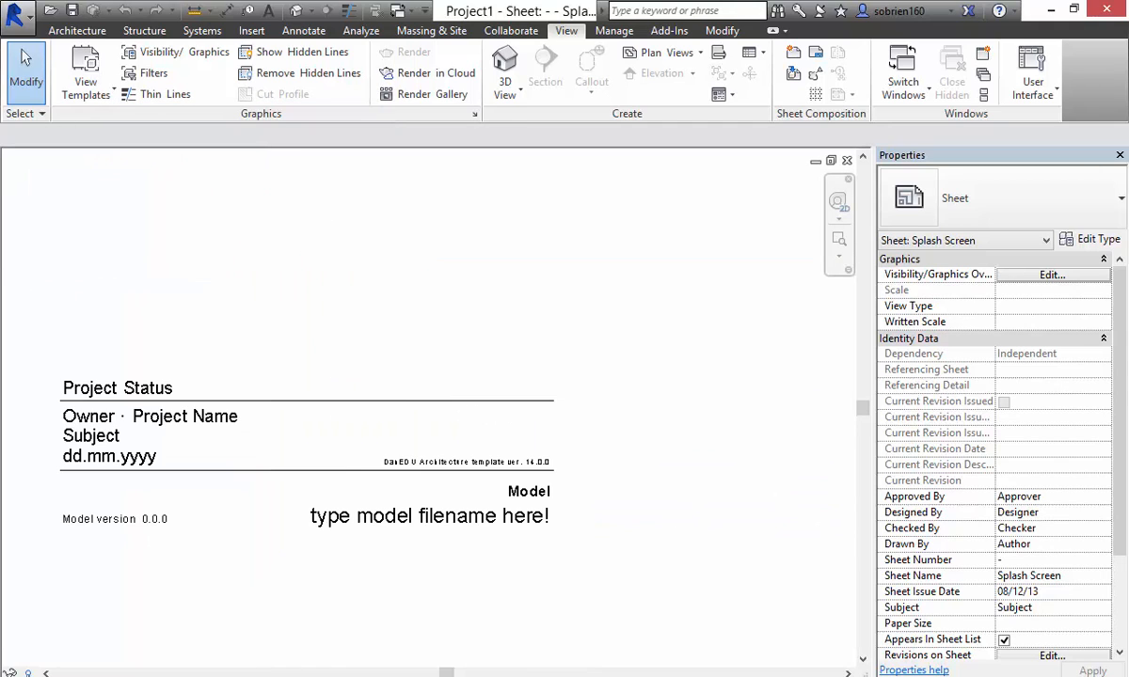
left_click(1032, 76)
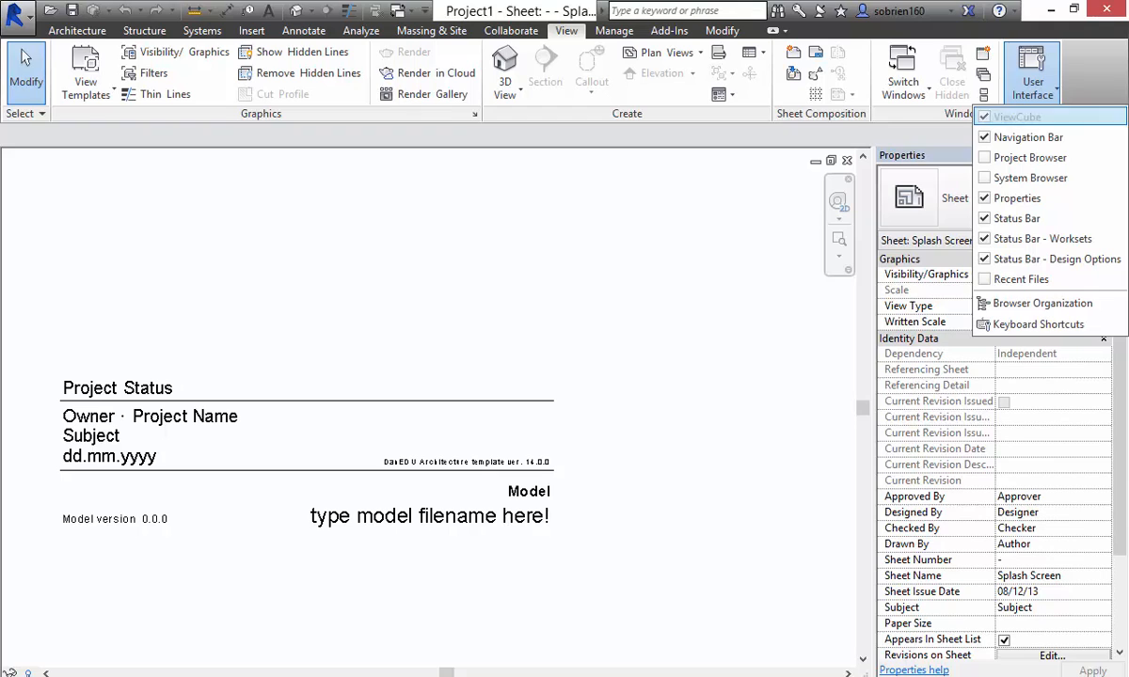
left_click(1029, 157)
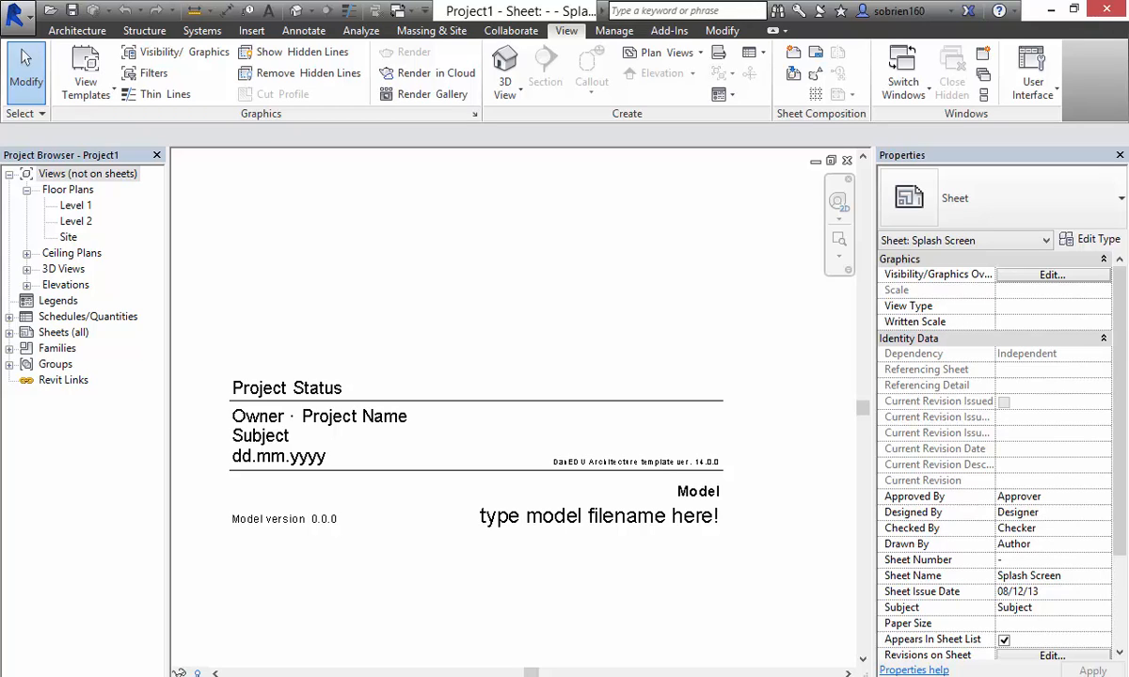
Step: Check the properties of the Level 1, Level 2 and Site floor plans from the Project Browser
left_click(75, 205)
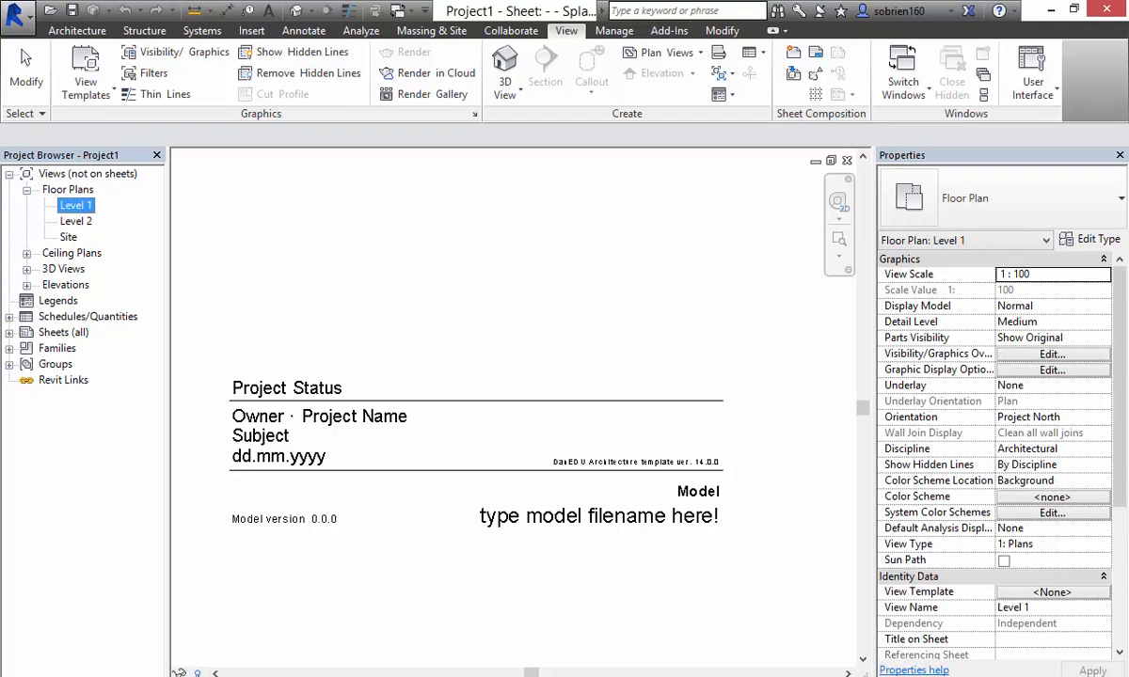
left_click(76, 221)
left_click(68, 237)
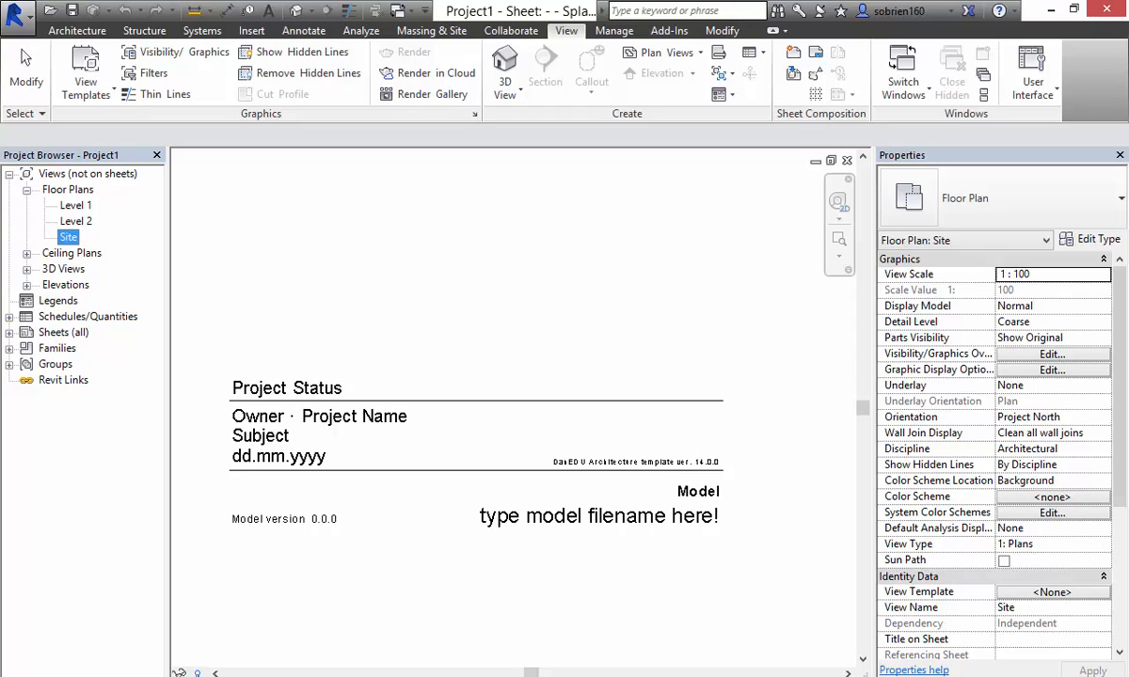
Step: Look through the views under Ceiling Plans, 3D Views and Elevations, collapsing each category again
left_click(26, 253)
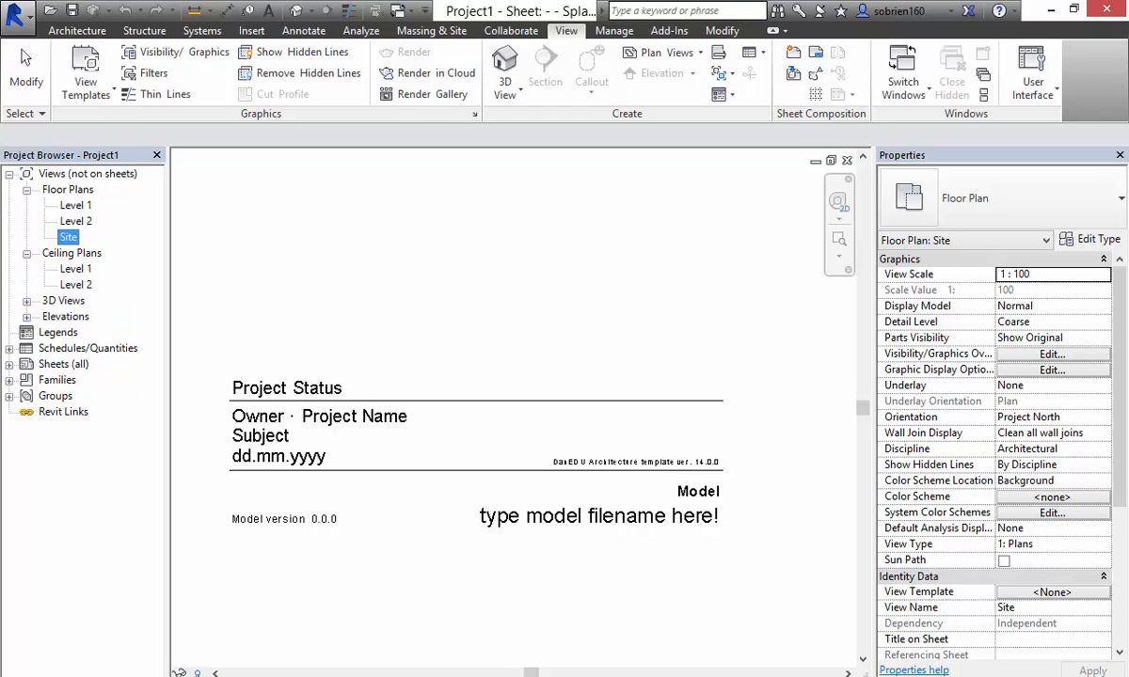
left_click(27, 253)
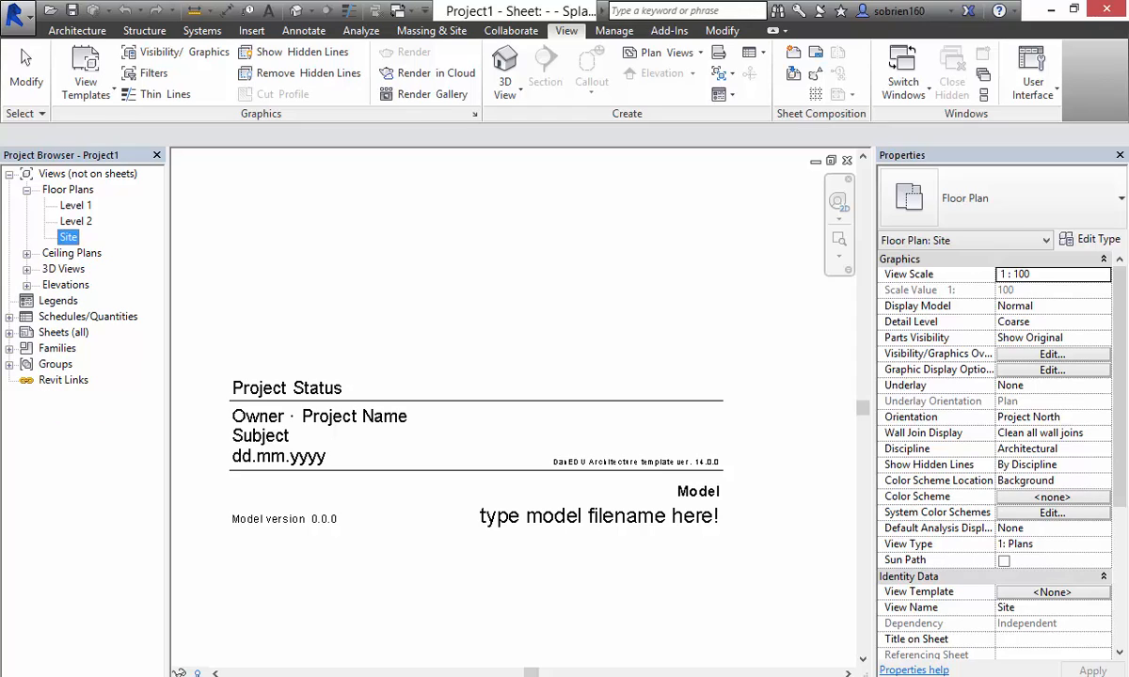
left_click(26, 269)
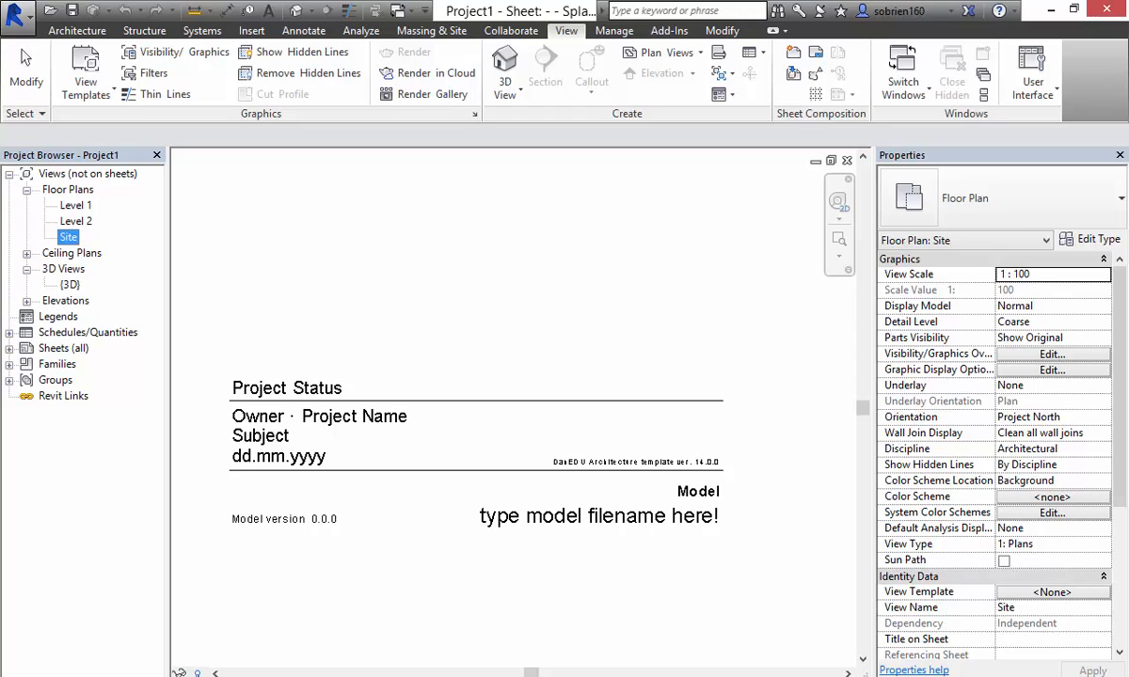
left_click(26, 269)
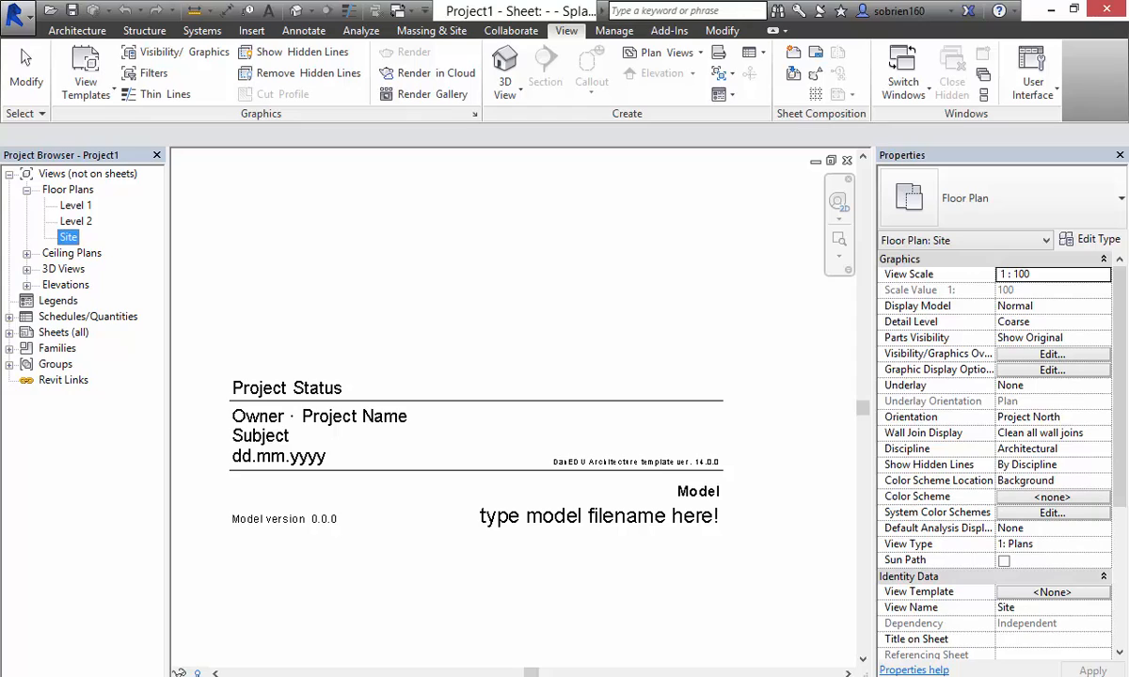
left_click(27, 285)
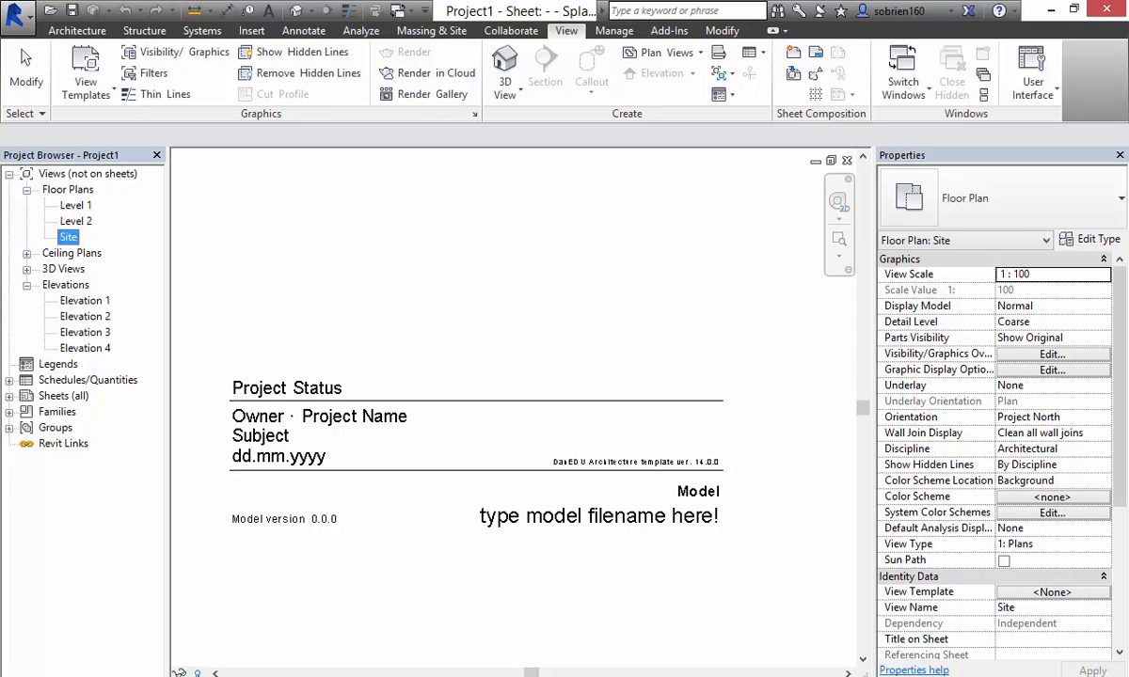
left_click(26, 285)
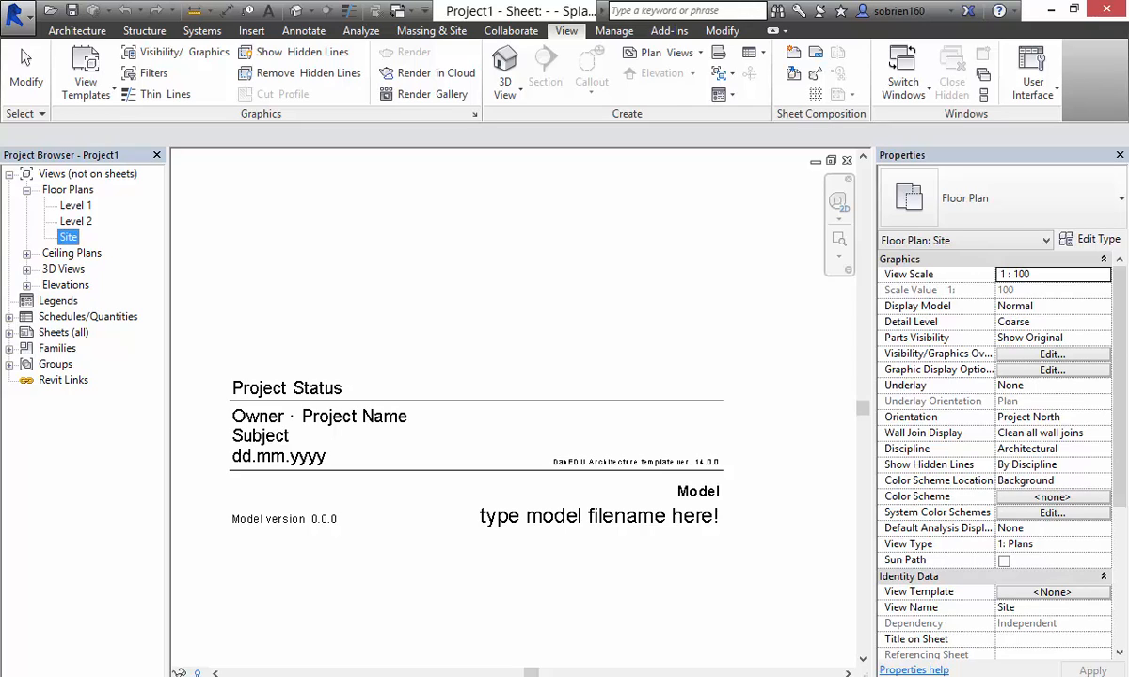
Step: Examine the Schedules/Quantities category with its options for new schedules, and expand the list of sheets
left_click(8, 317)
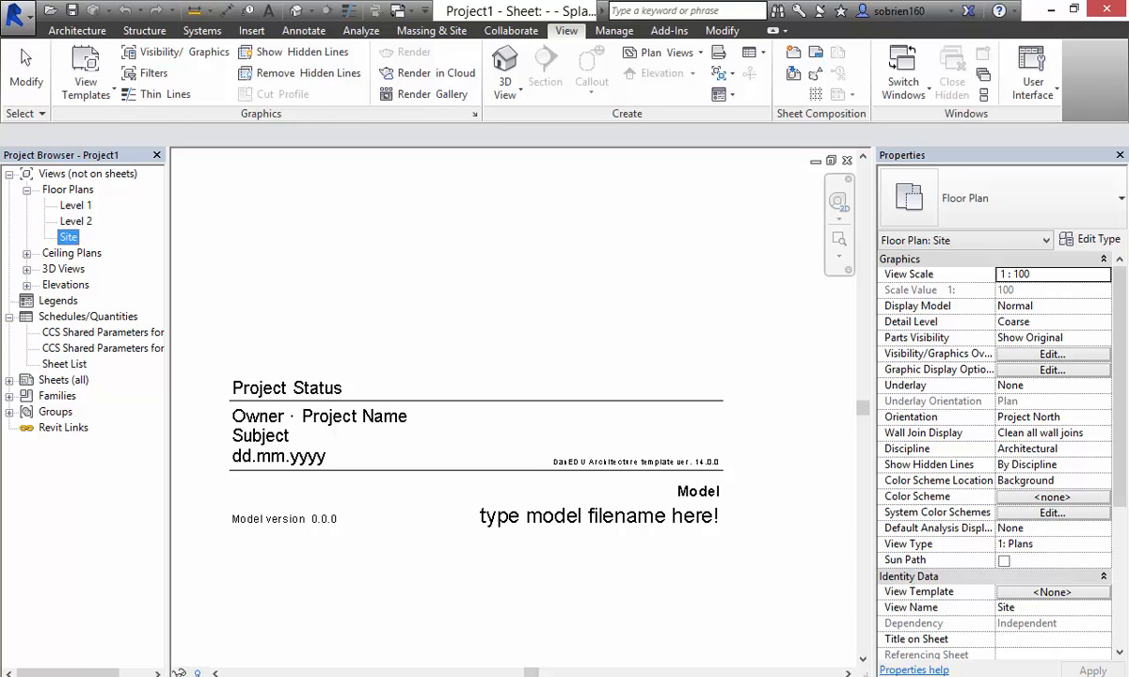
right_click(58, 316)
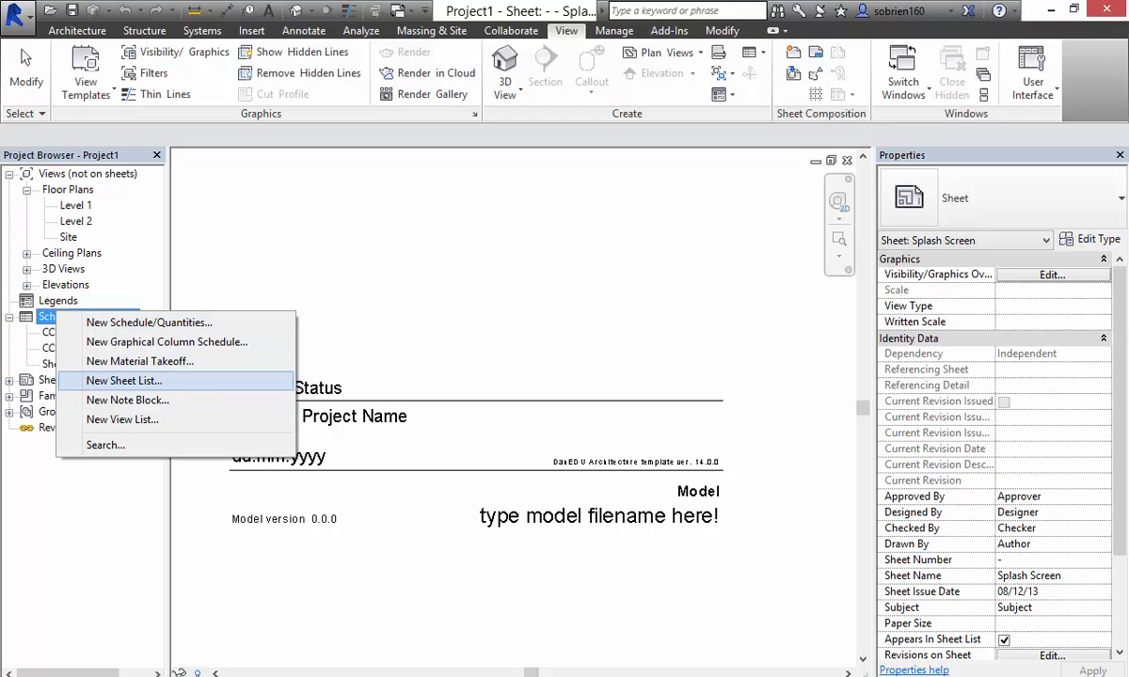
key("Escape")
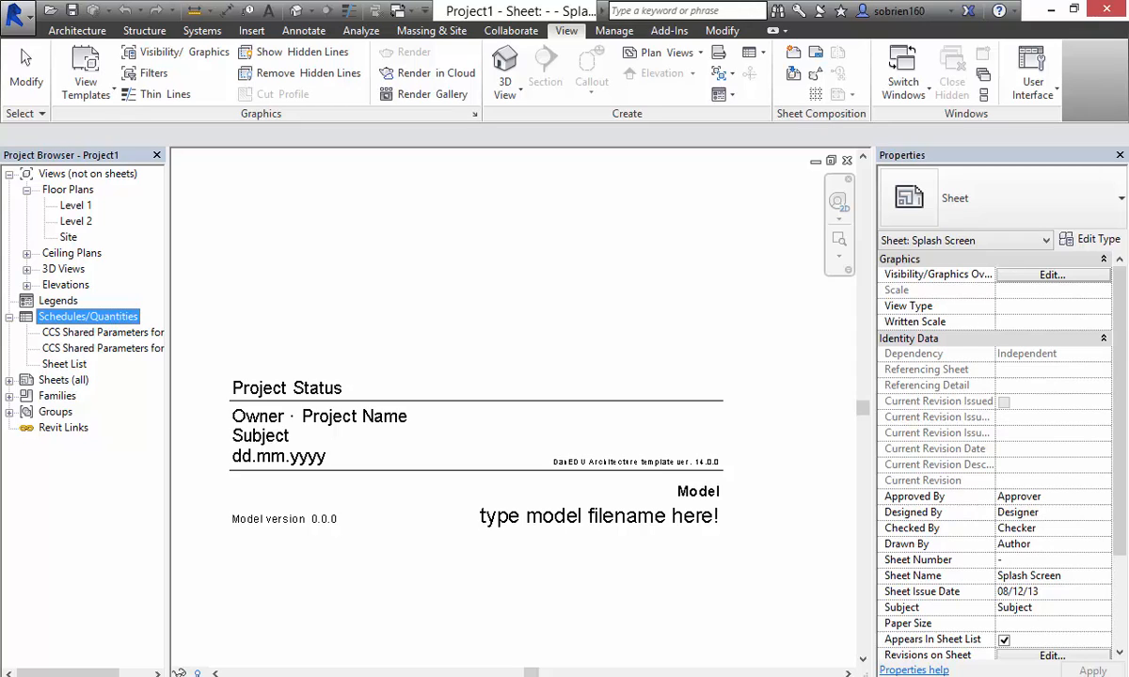
left_click(9, 381)
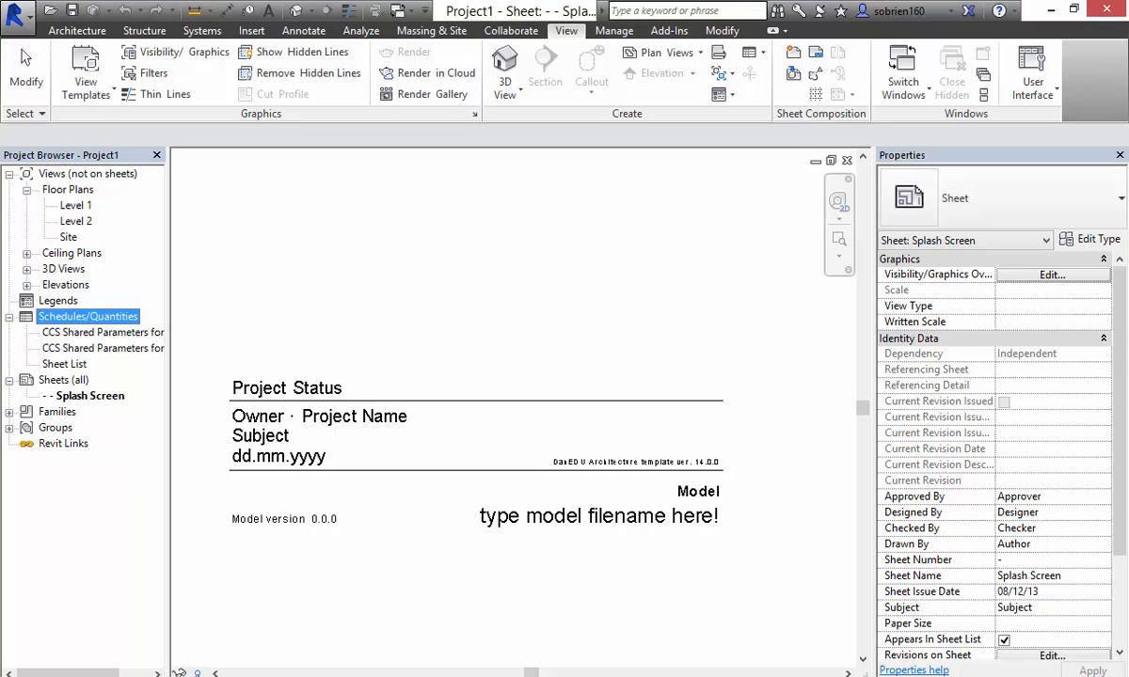
Step: Open the parameter values of the Splash Screen title block's owner label and enter the client's name
middle_click_drag(499, 376, 542, 337)
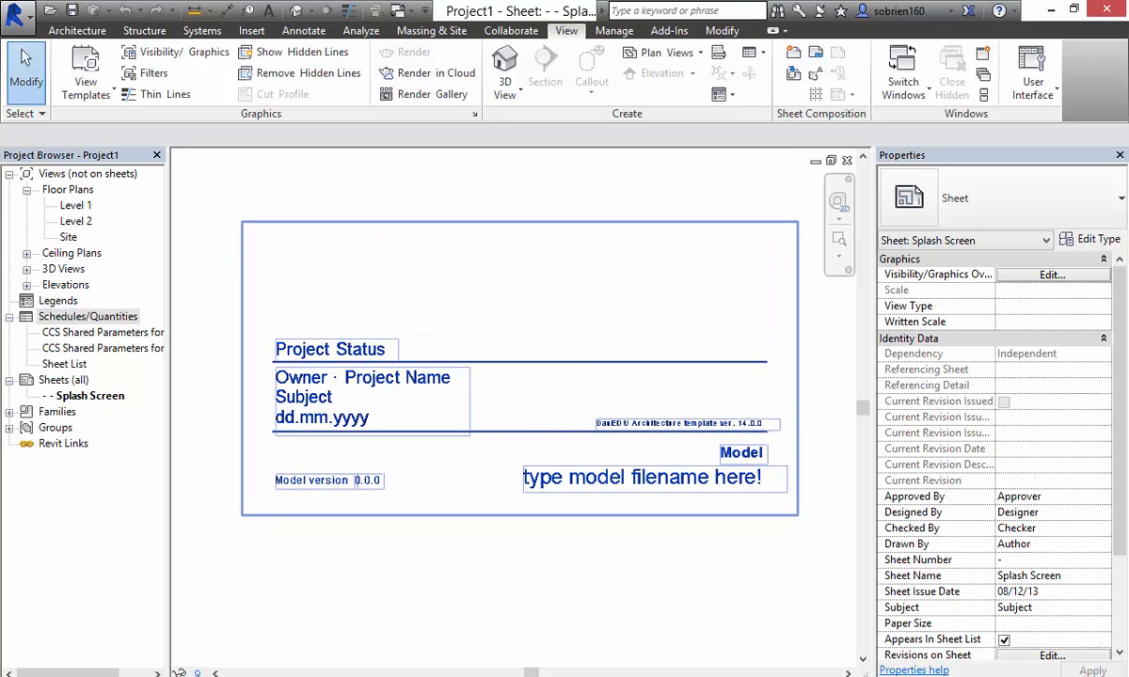
left_click(373, 387)
left_click(373, 388)
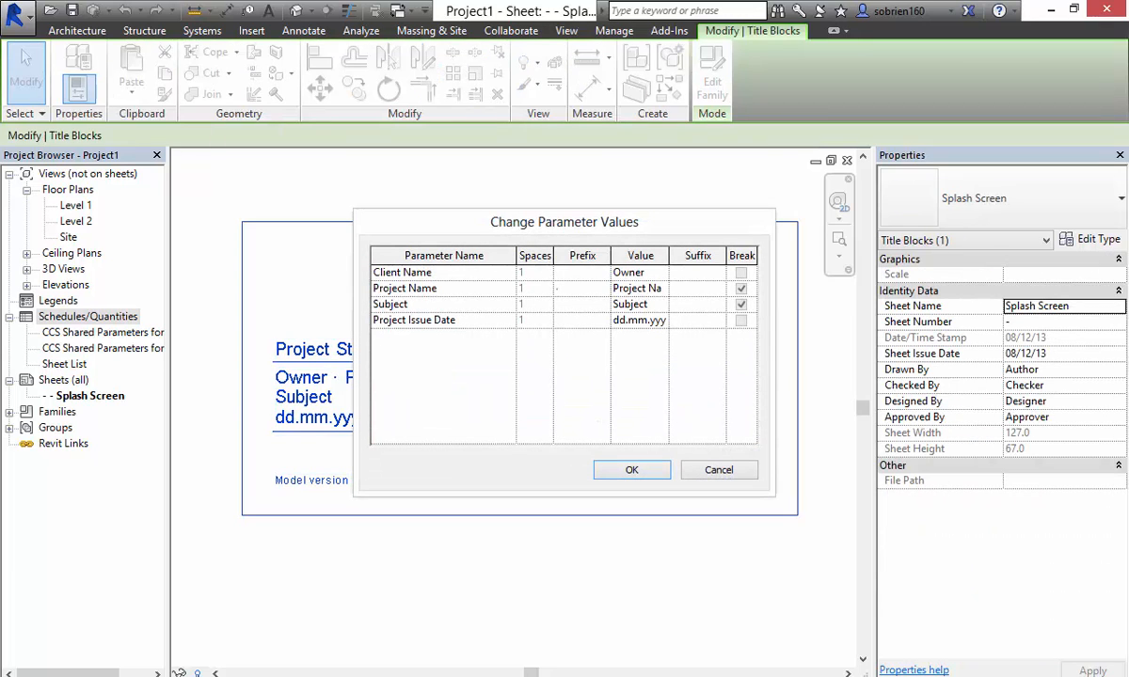
mouse_move(611, 256)
left_mouse_down()
mouse_move(597, 256)
mouse_move(600, 273)
left_mouse_up()
left_click(632, 272)
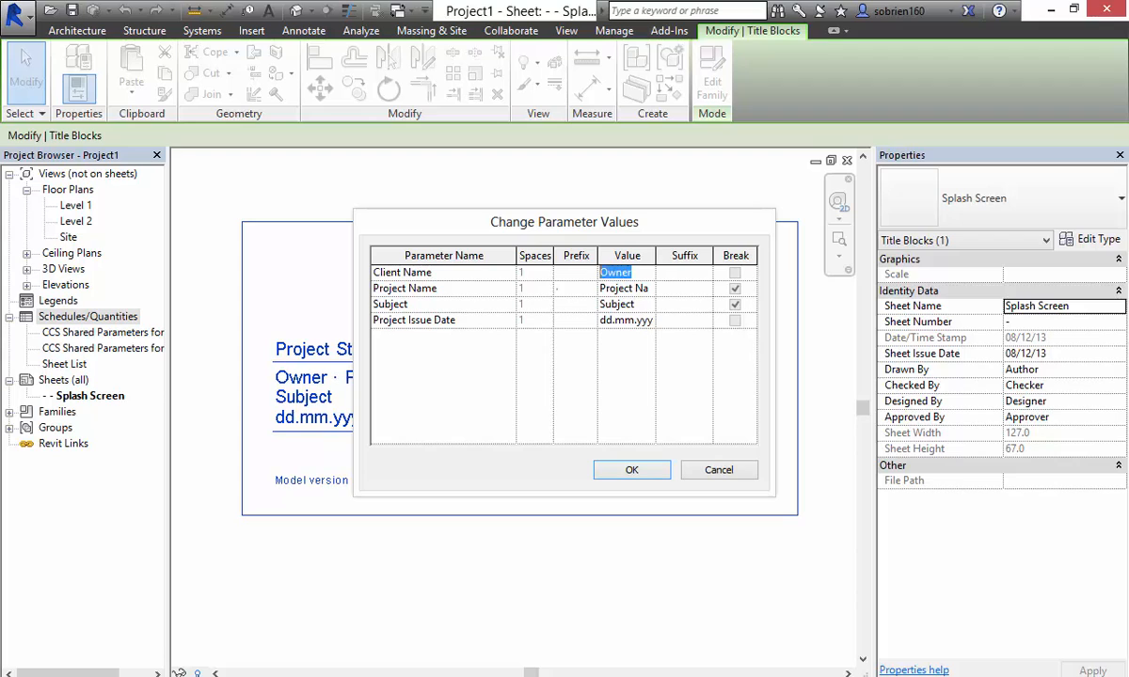
type("Shane")
key("Return")
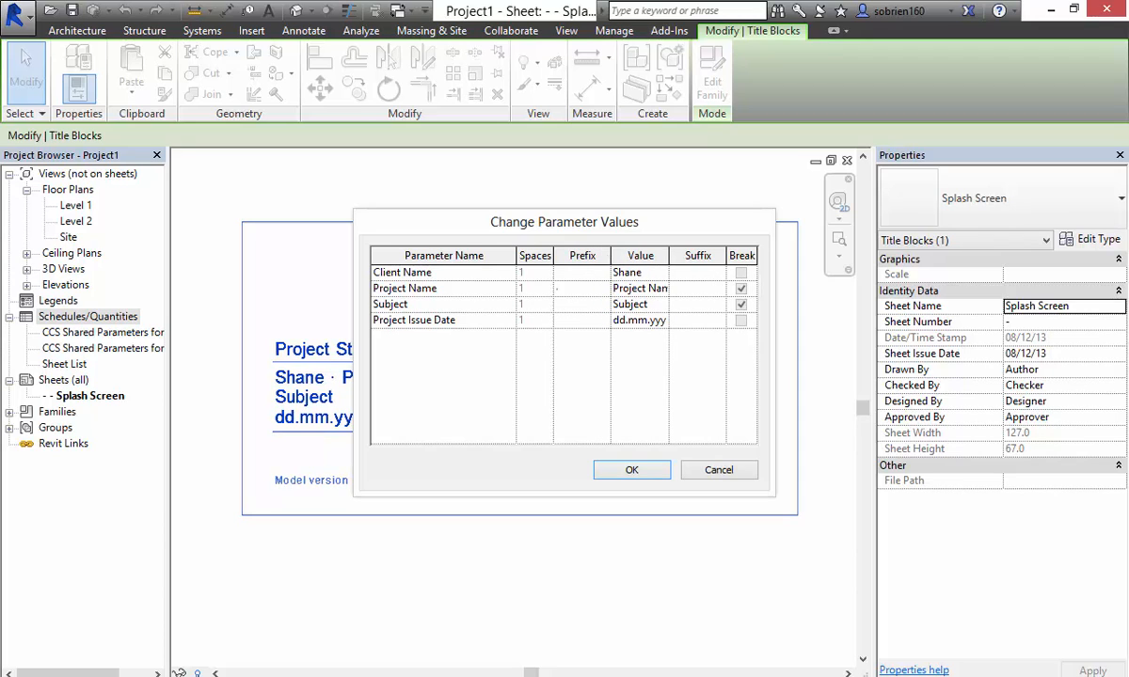
Step: Set the title block's Project Name to 1st Semester, apply the parameter values and deselect the title block
key("Delete")
key("Delete")
key("Delete")
key("Delete")
key("Delete")
key("Delete")
key("Delete")
key("Delete")
key("Delete")
key("Delete")
key("Delete")
key("Delete")
type("1st Semester")
key("Return")
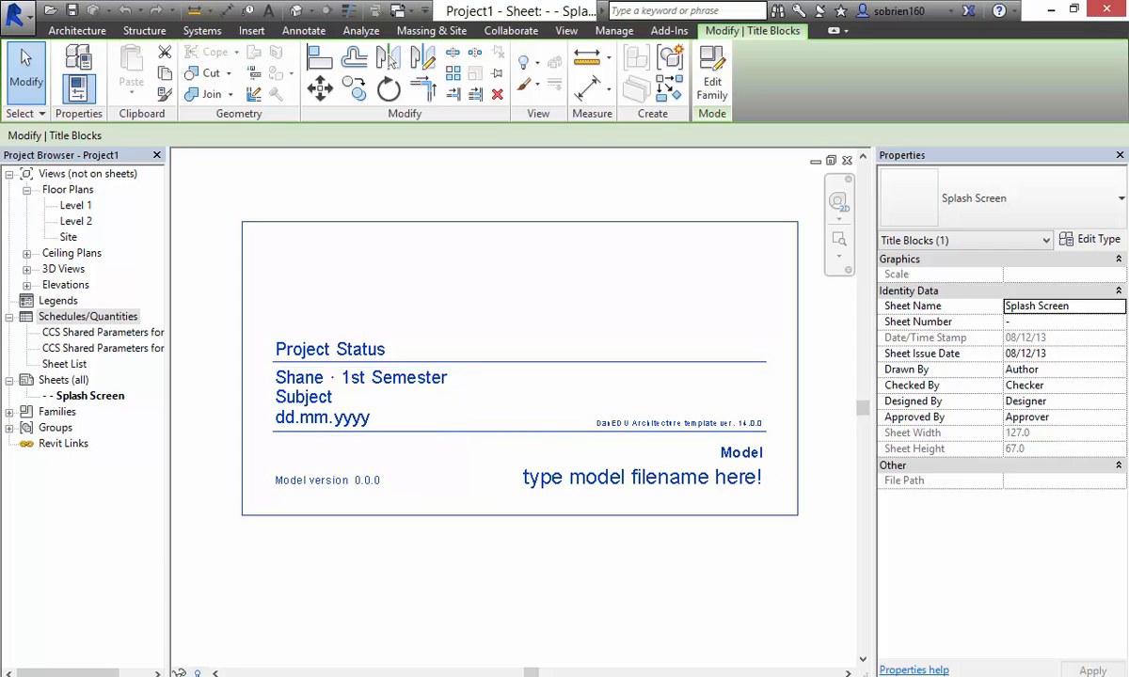
middle_click_drag(405, 329, 380, 344)
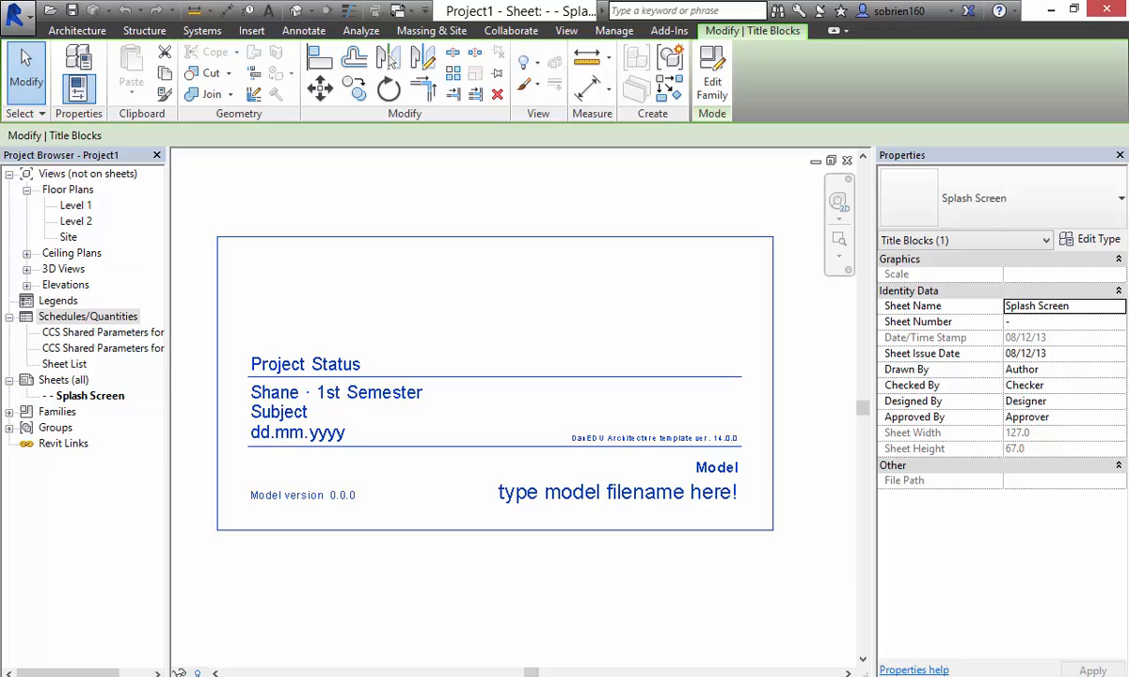
middle_click_drag(380, 344, 399, 342)
key("Escape")
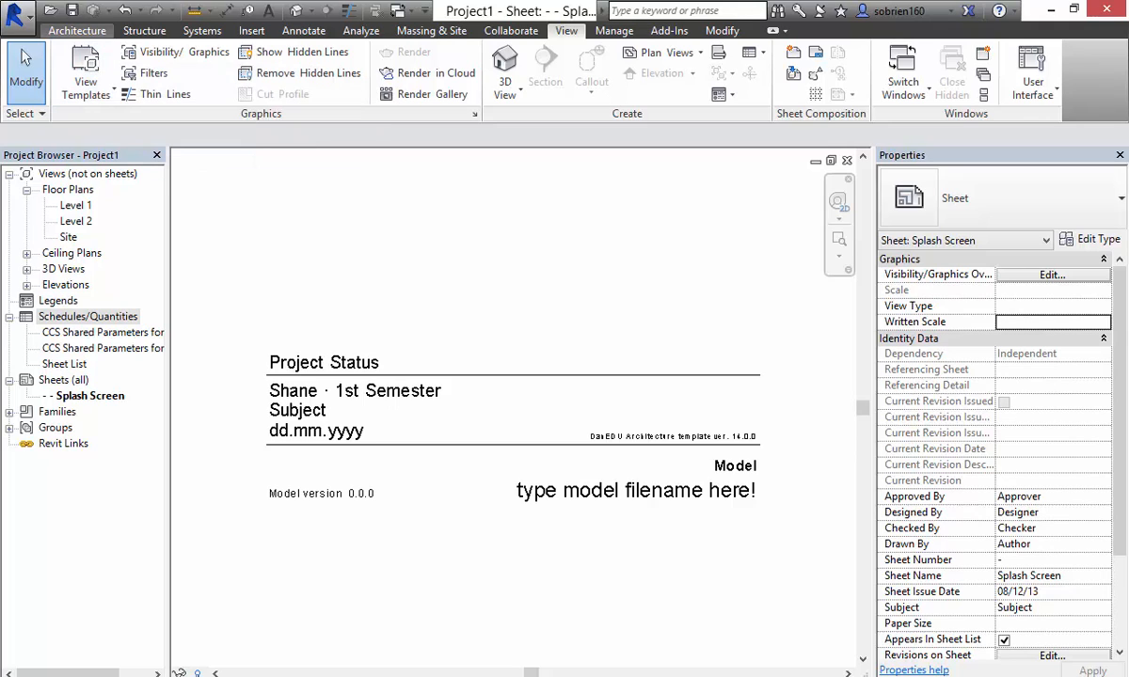
Step: Open the Level 1 floor plan and view the available stair creation methods among the architecture tools
left_click(77, 30)
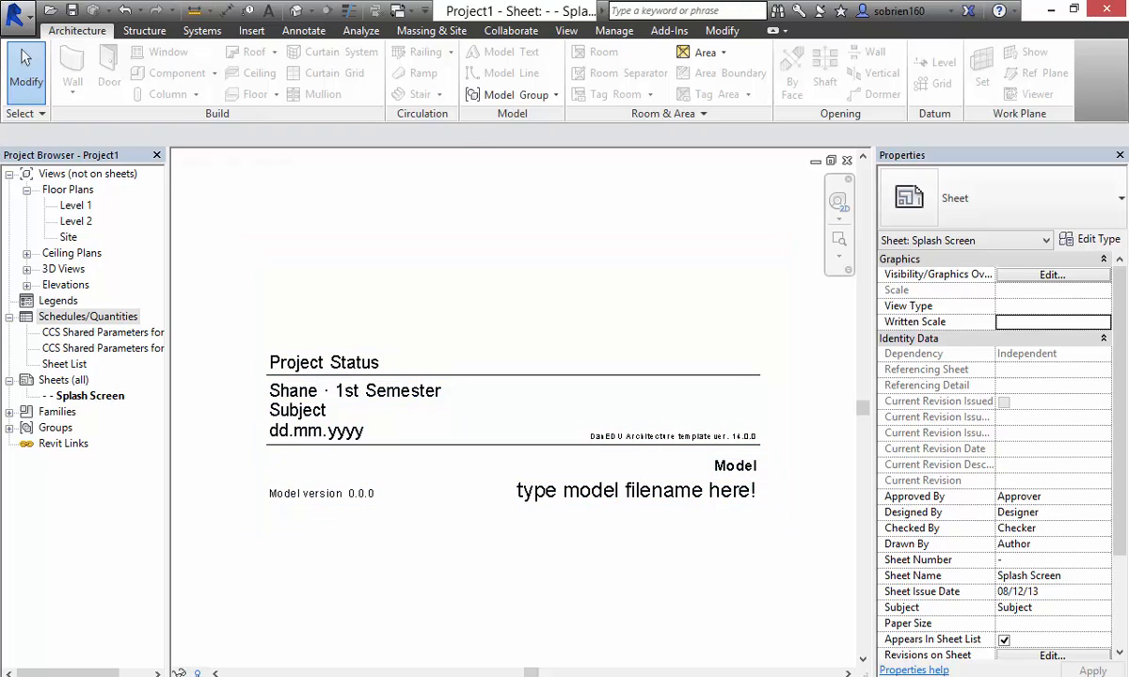
double_click(75, 205)
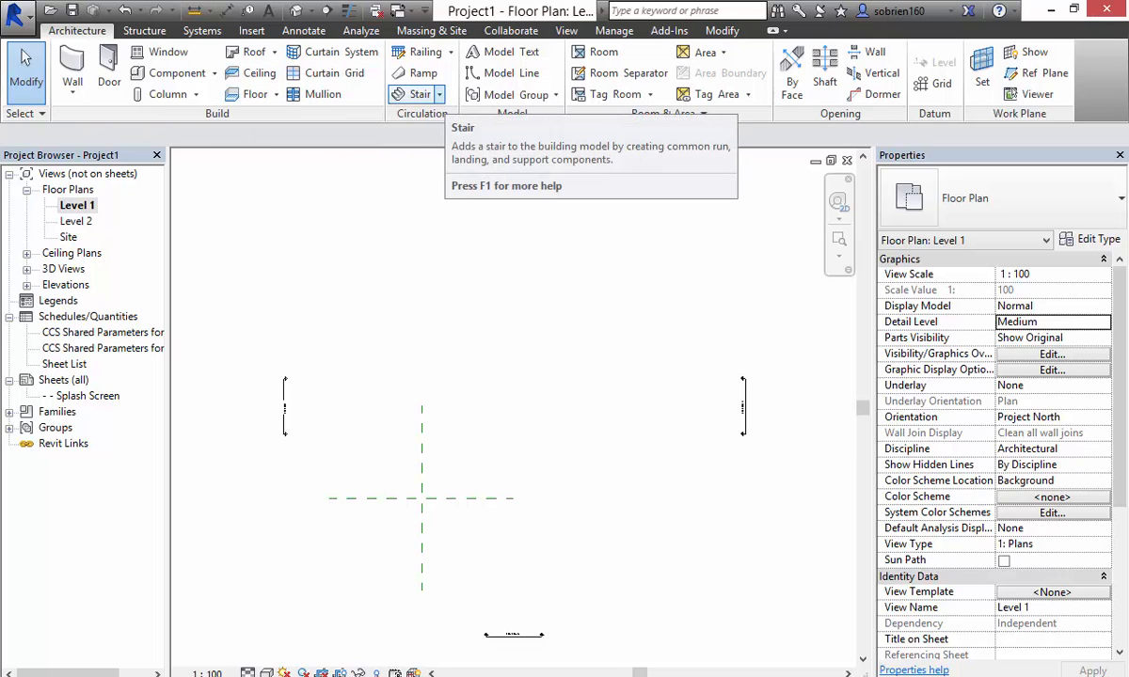
left_click(439, 94)
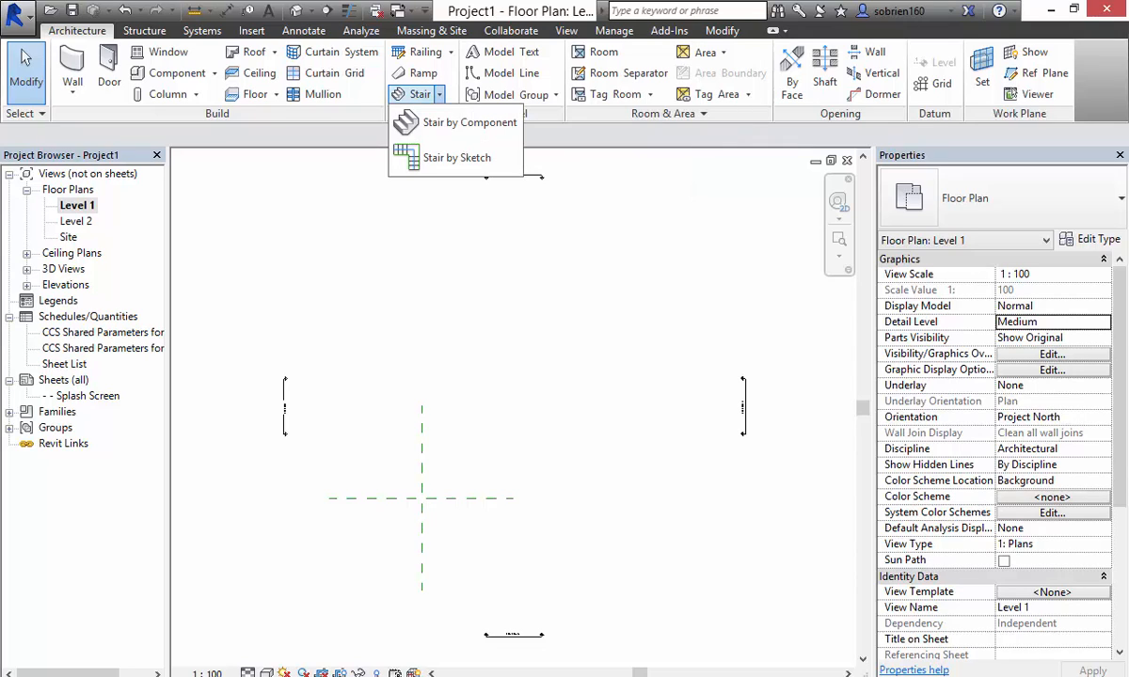
key("Escape")
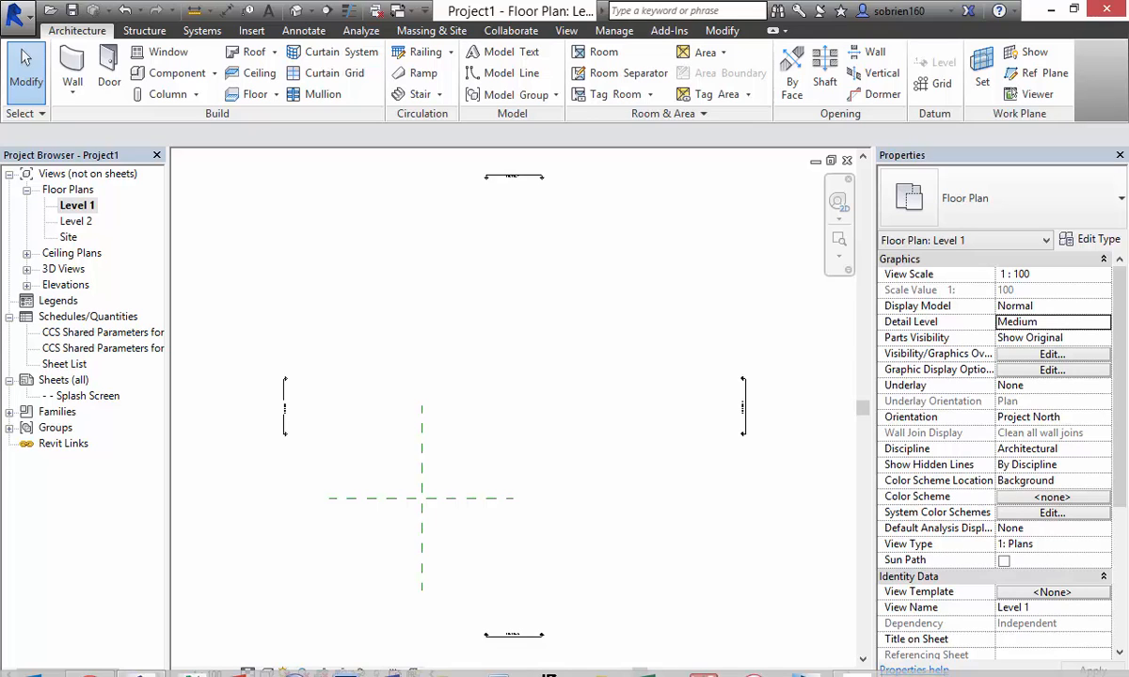
Step: Switch to the Fronter course page in the browser and download and open I semester main assignment.docx from General information
left_click(89, 675)
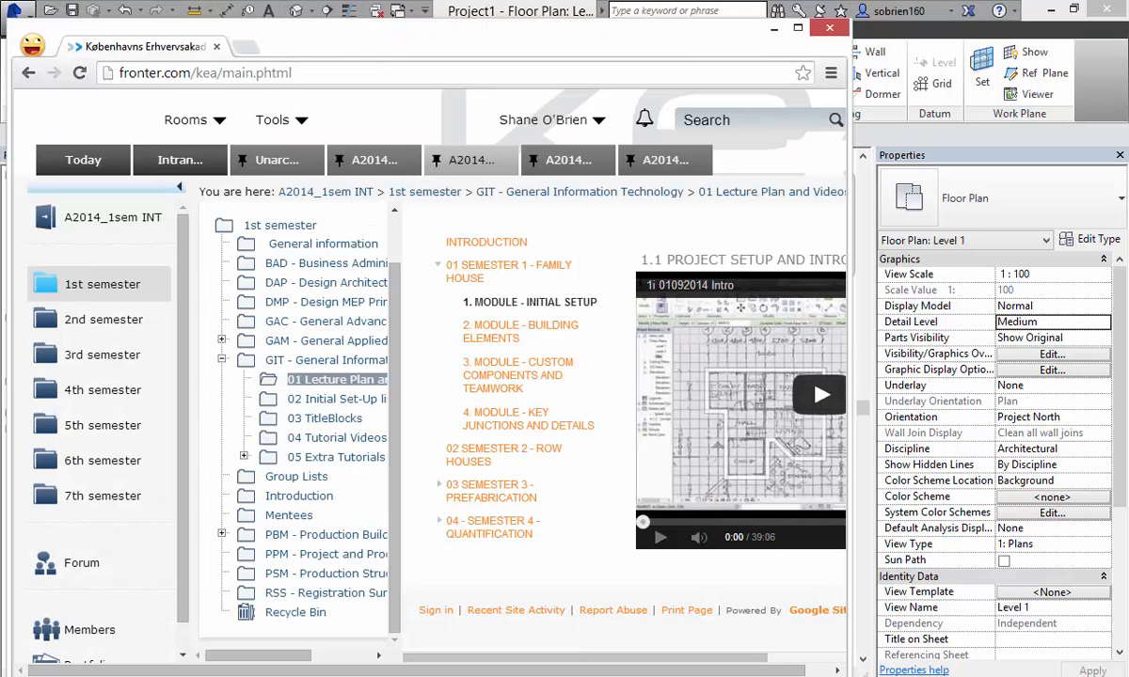
left_click(323, 243)
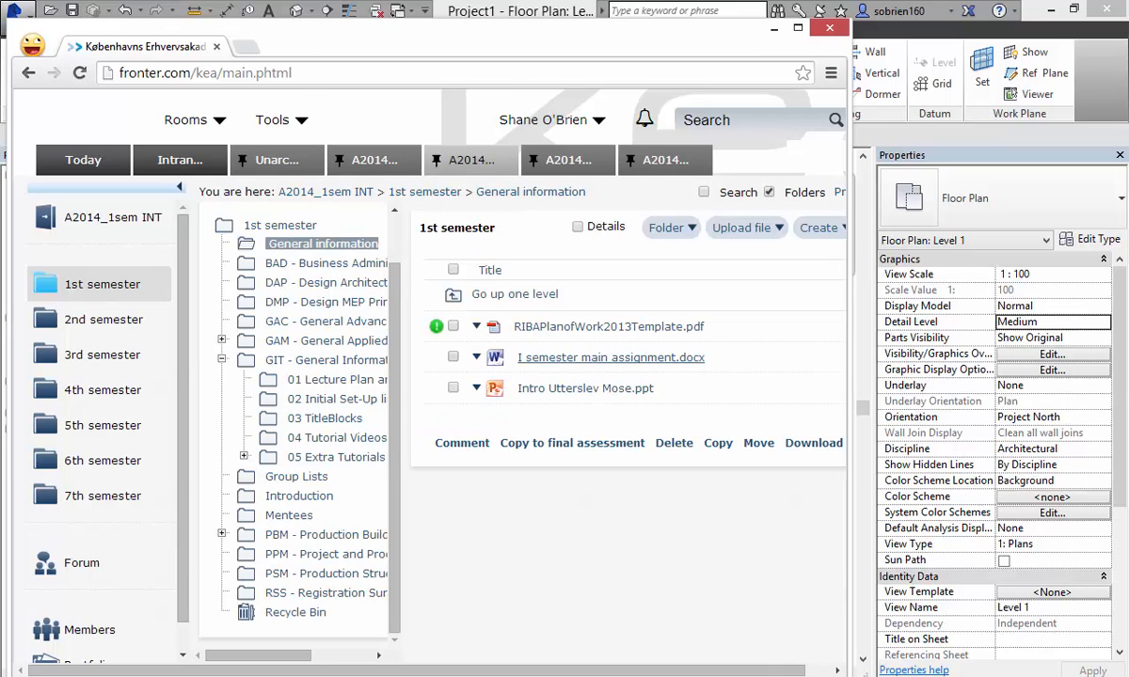
left_click(611, 358)
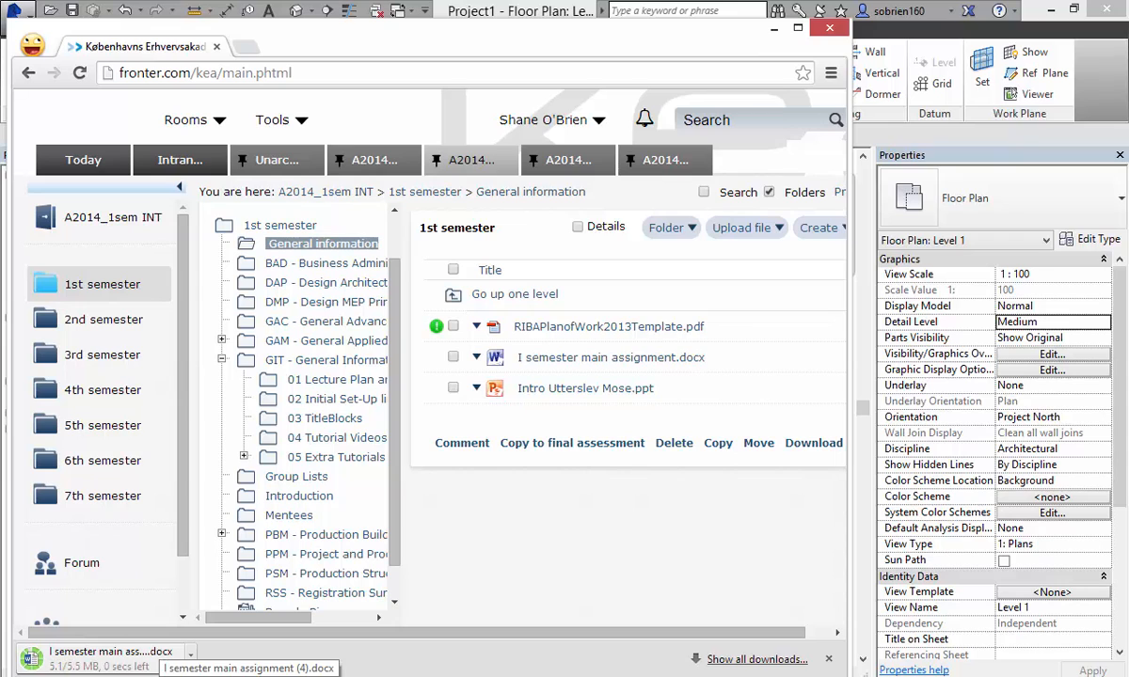
left_click(150, 651)
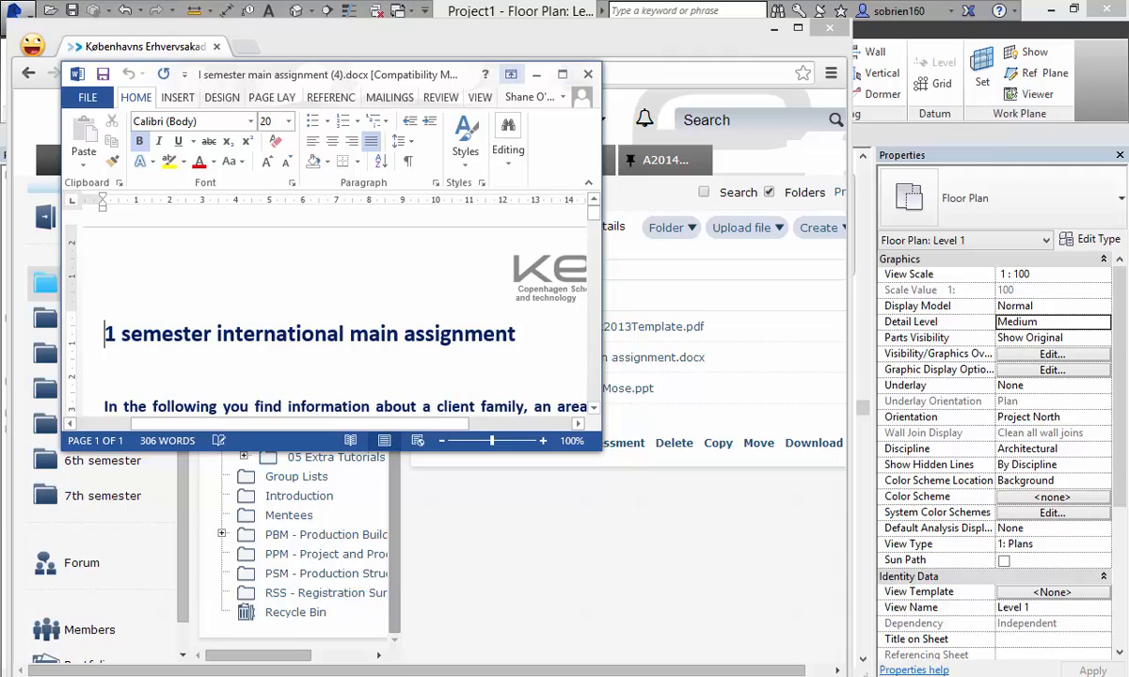
Step: Maximize the assignment document and examine its site plan and the concept sketches of the proposed houses
left_click(562, 73)
scroll(565, 376, "down", 20)
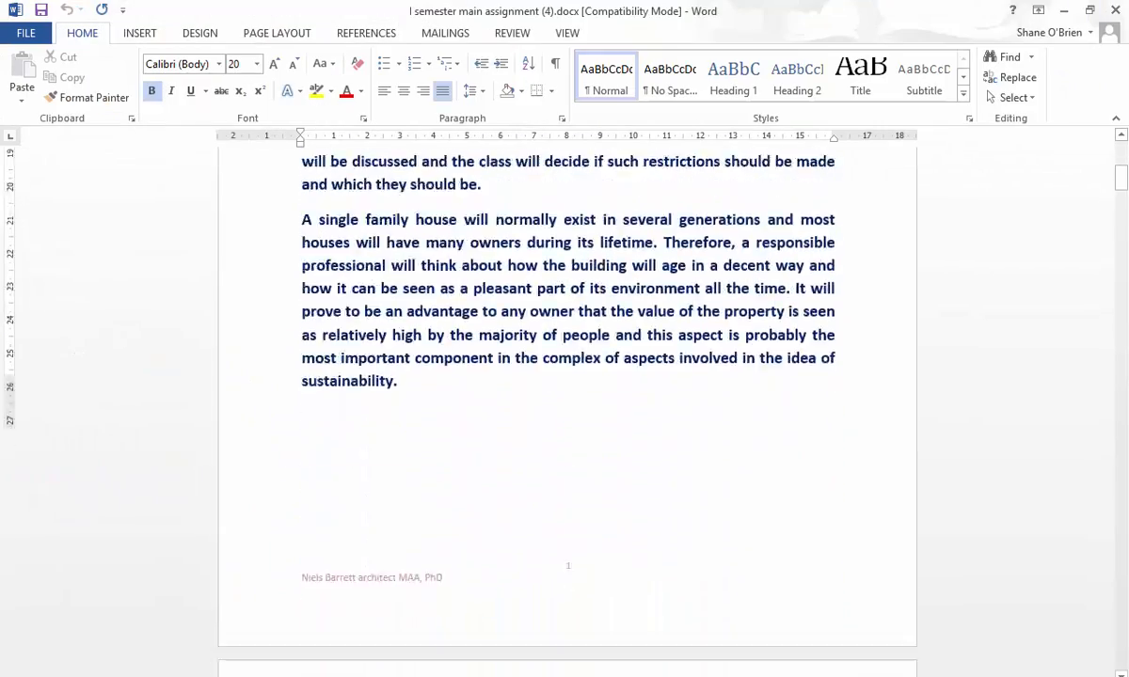
scroll(565, 404, "down", 20)
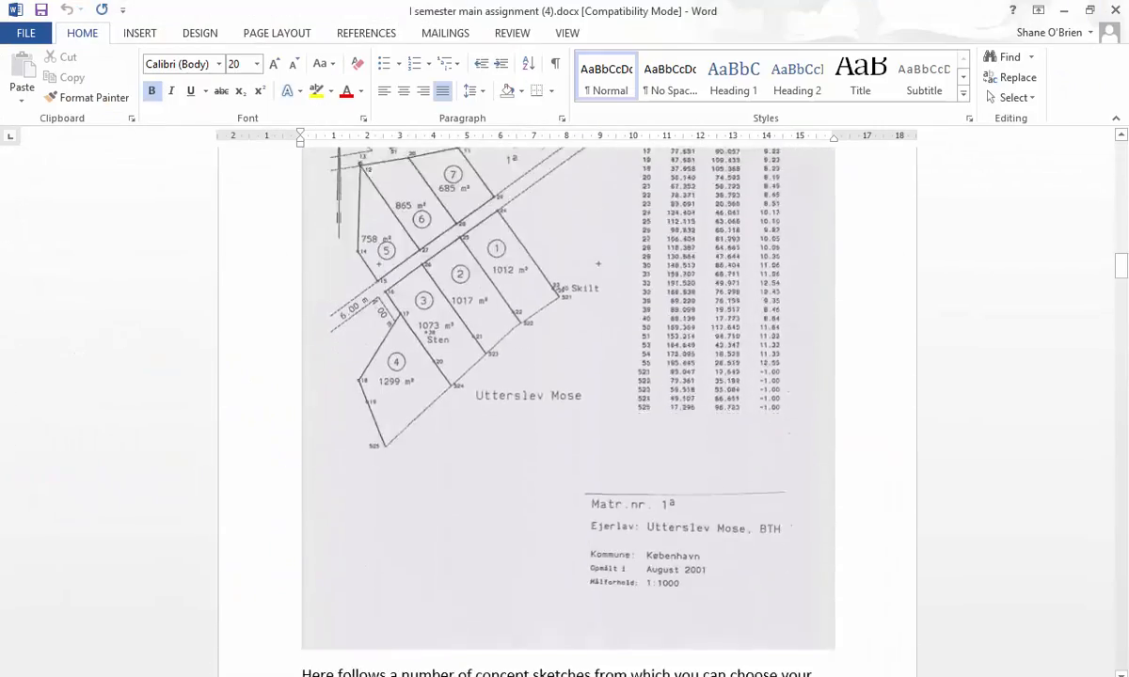
scroll(564, 404, "down", 20)
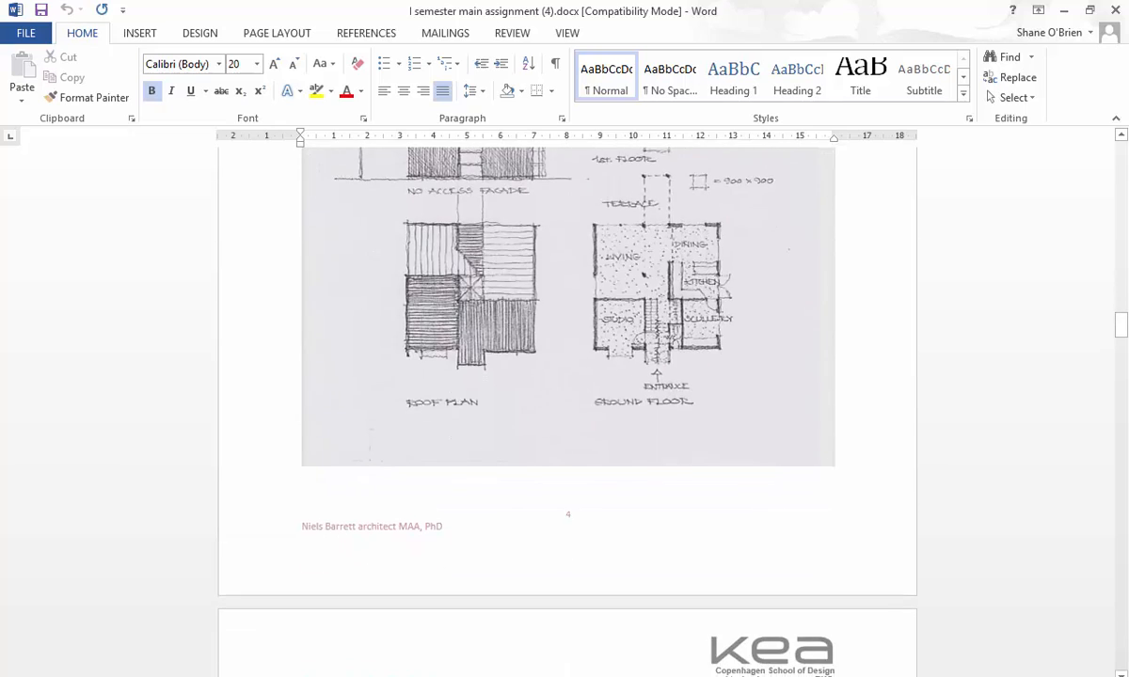
scroll(565, 405, "down", 20)
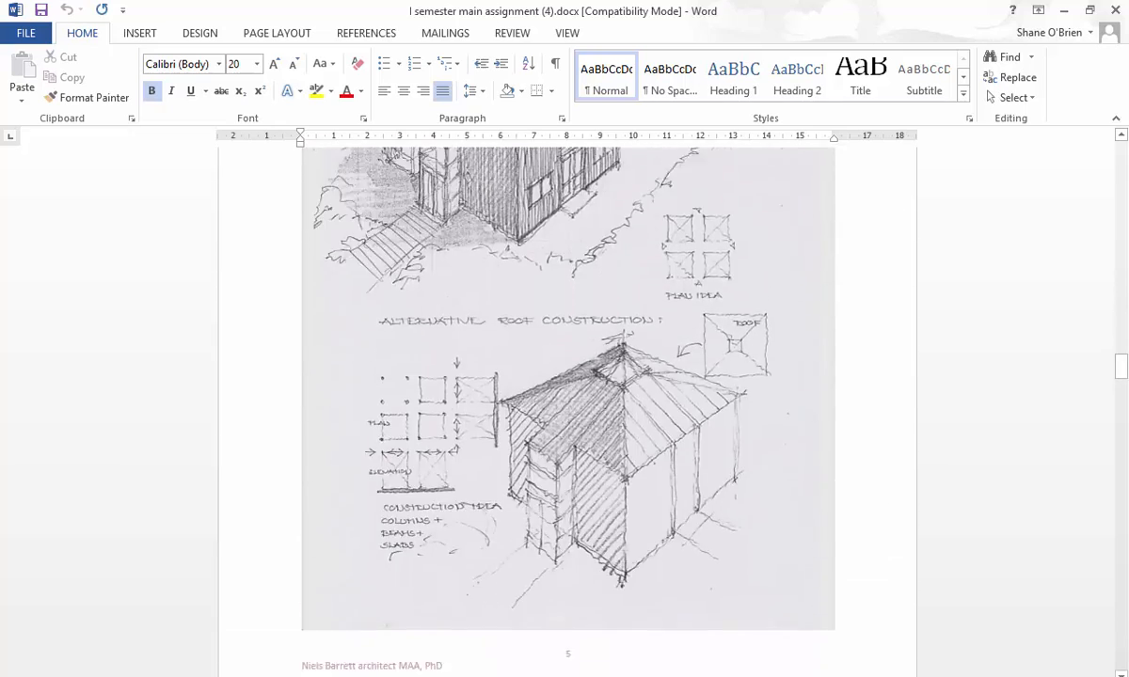
scroll(565, 405, "down", 5)
scroll(567, 405, "down", 5)
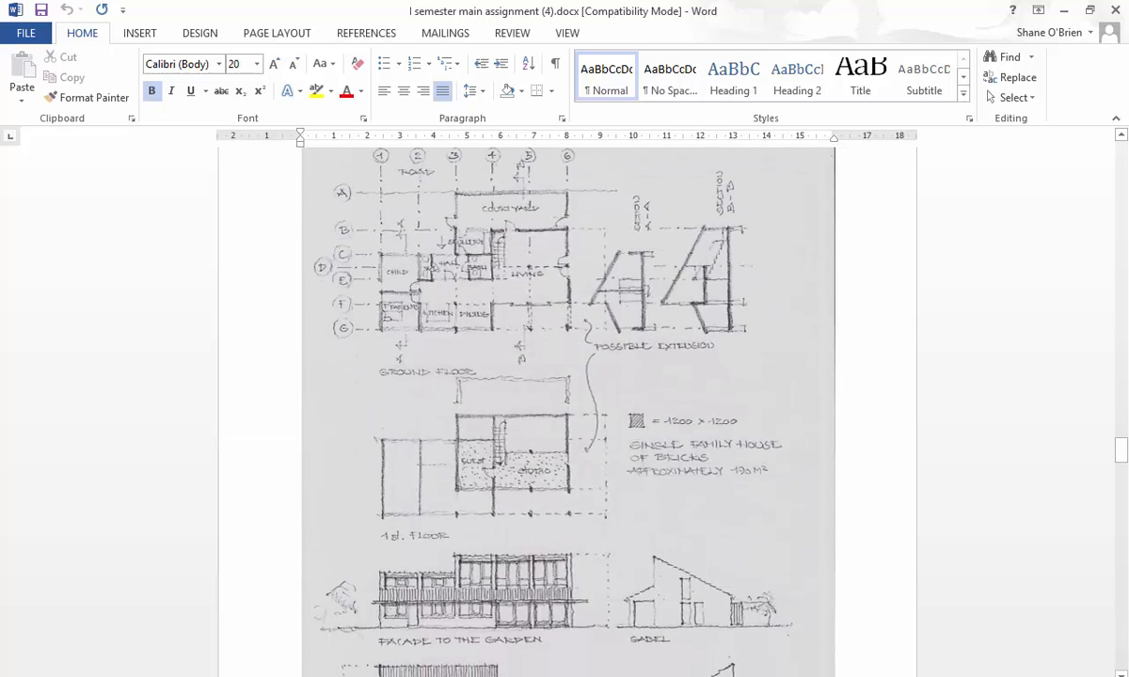
scroll(567, 404, "down", 10)
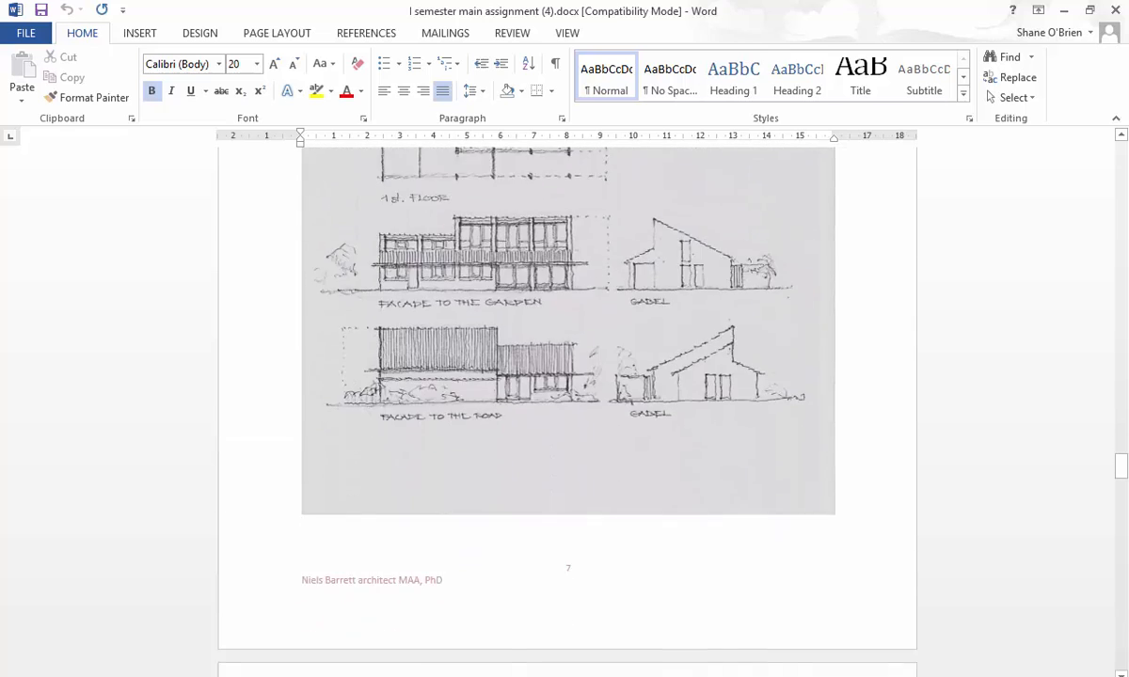
scroll(567, 404, "down", 6)
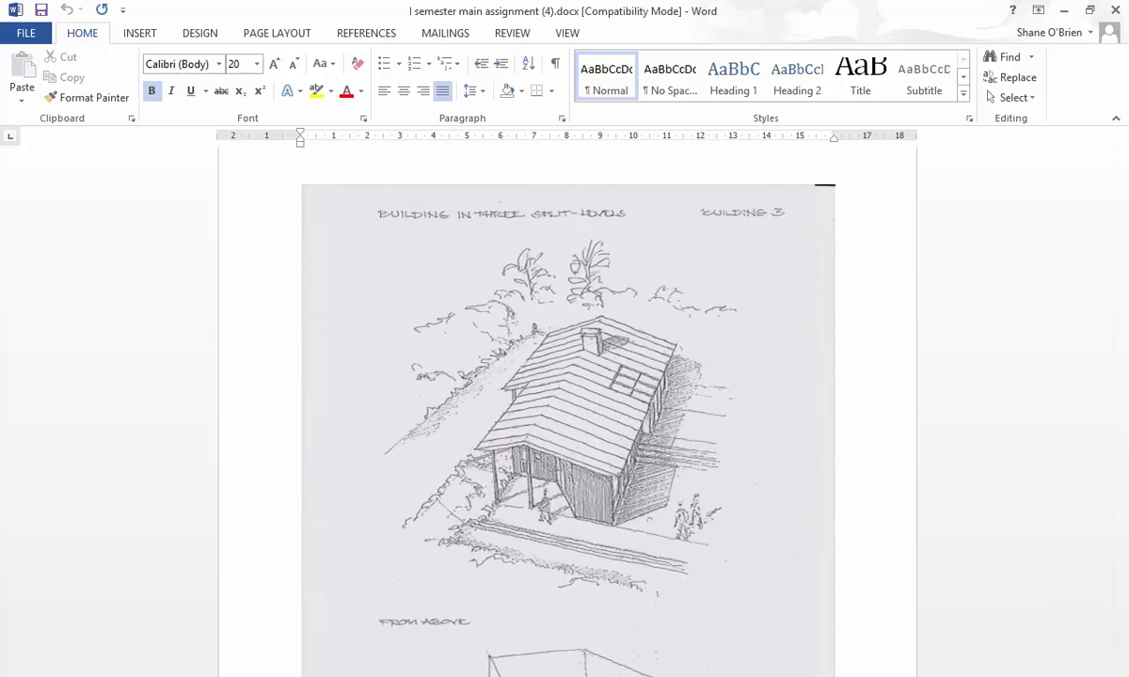
Step: Restore the assignment document's window to a smaller size and dismiss it to return to the course page
key("super+Down")
left_click_drag(780, 44, 514, 150)
left_click(719, 149)
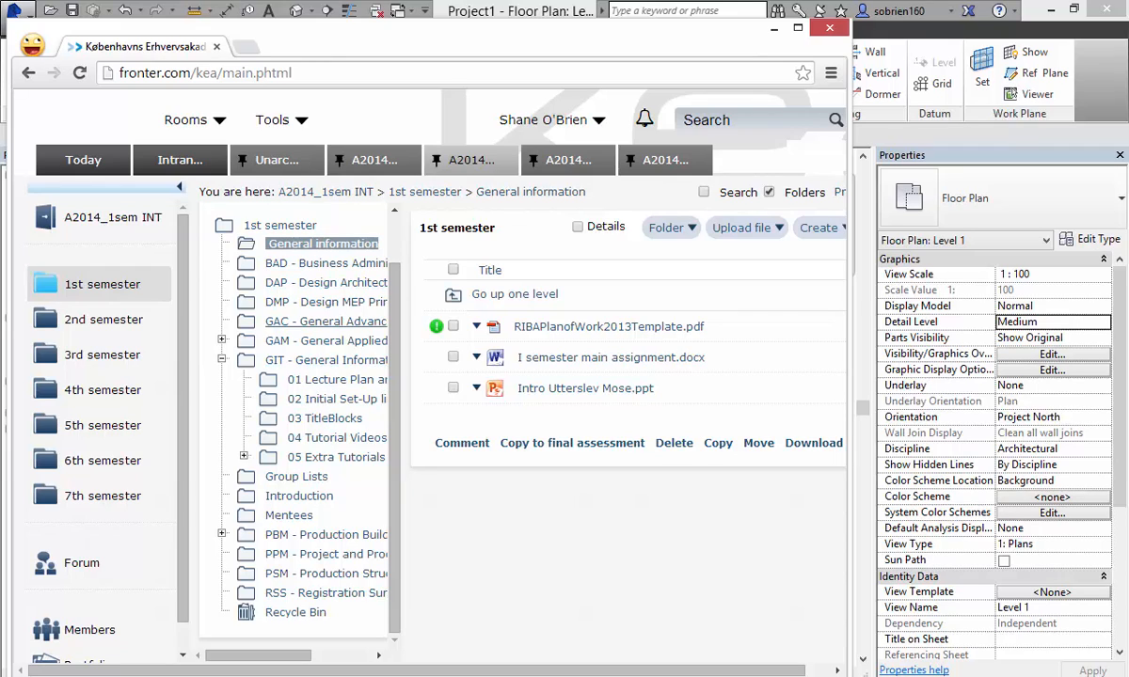
Step: Open the Introduction folder of the 1st semester course room and download and open Annex 2014.pptx
left_click(299, 496)
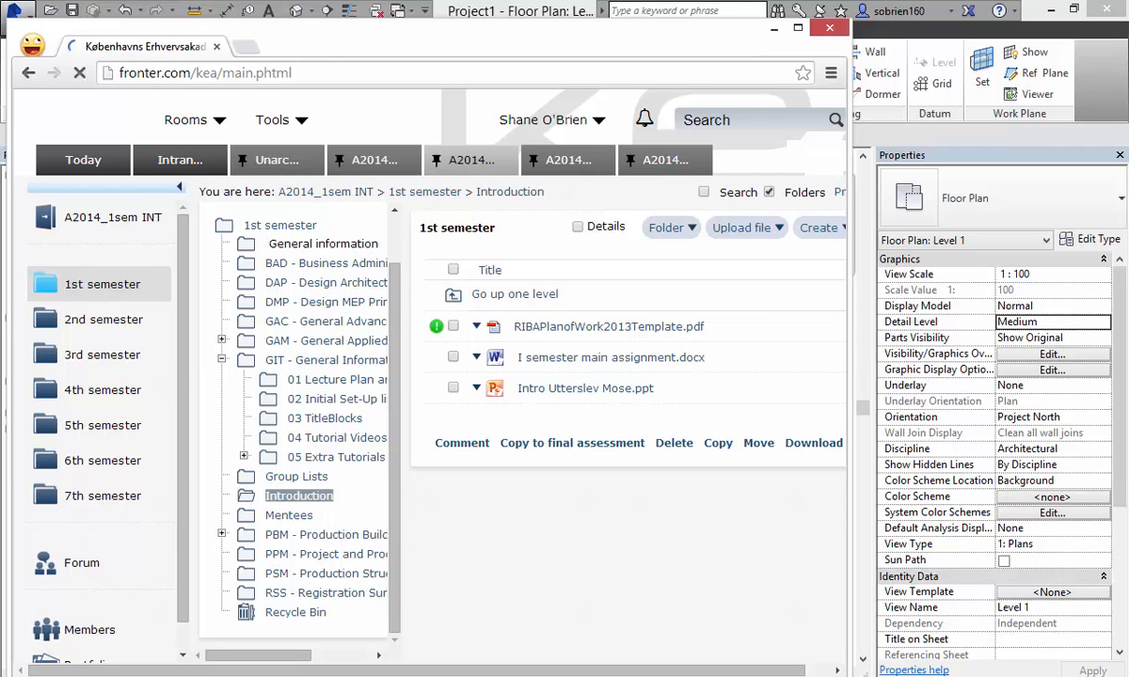
left_click(510, 192)
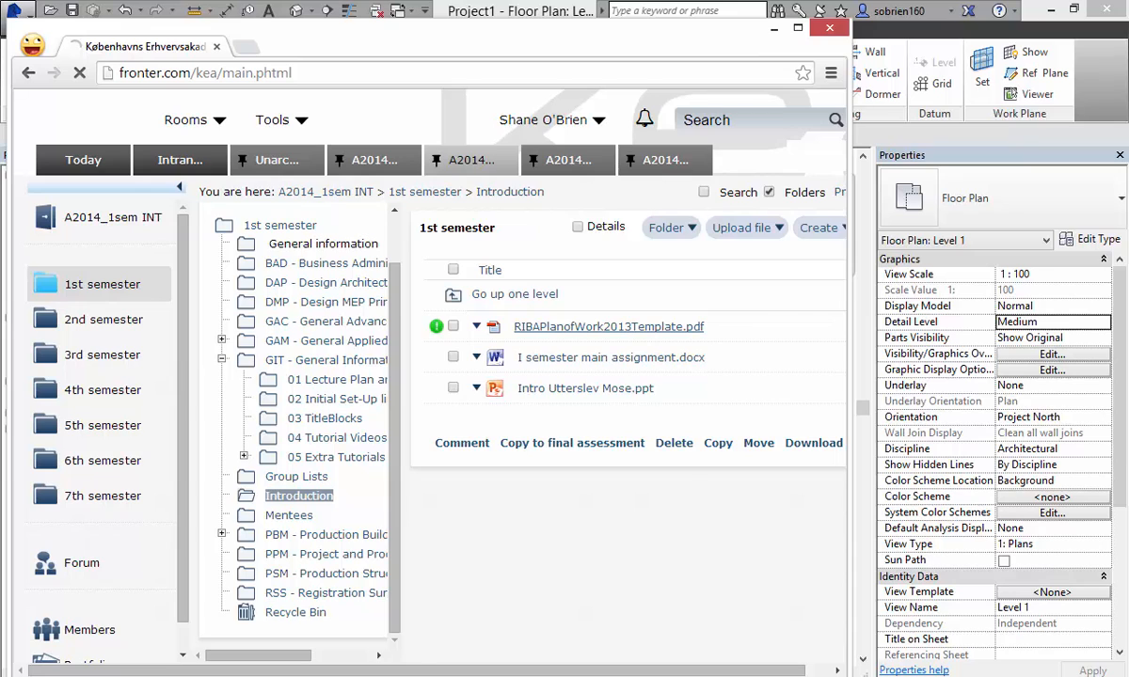
left_click(564, 357)
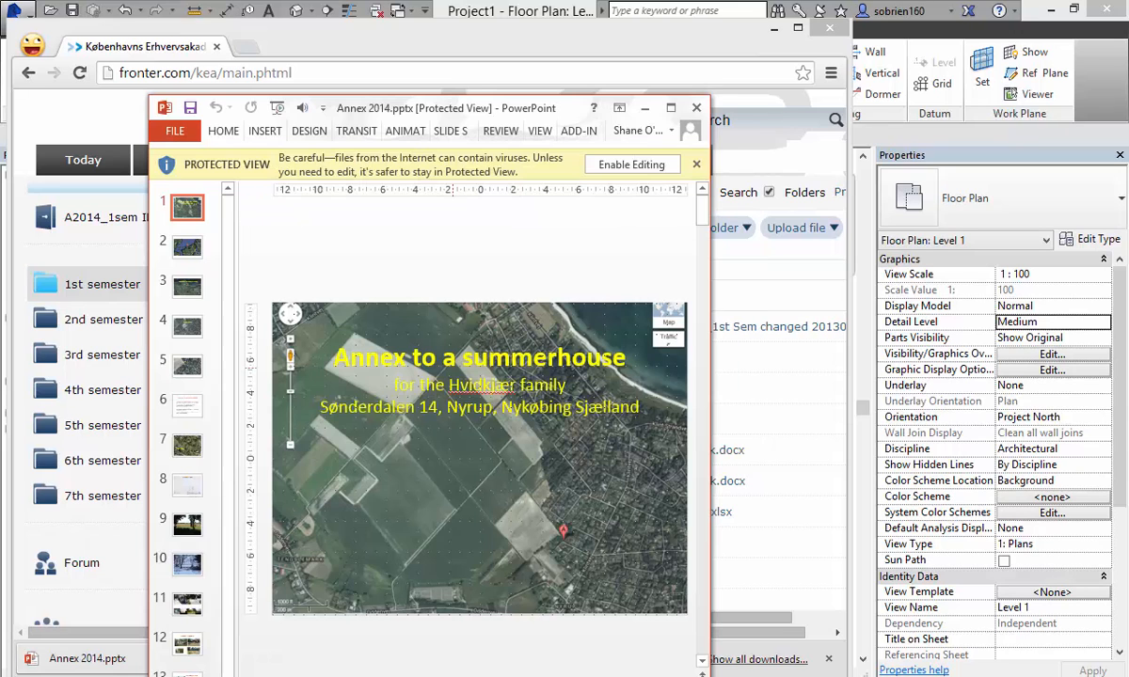
Step: Look through the annex presentation's situation plan and design brief slides, and minimize it to return to the course page
left_click(186, 484)
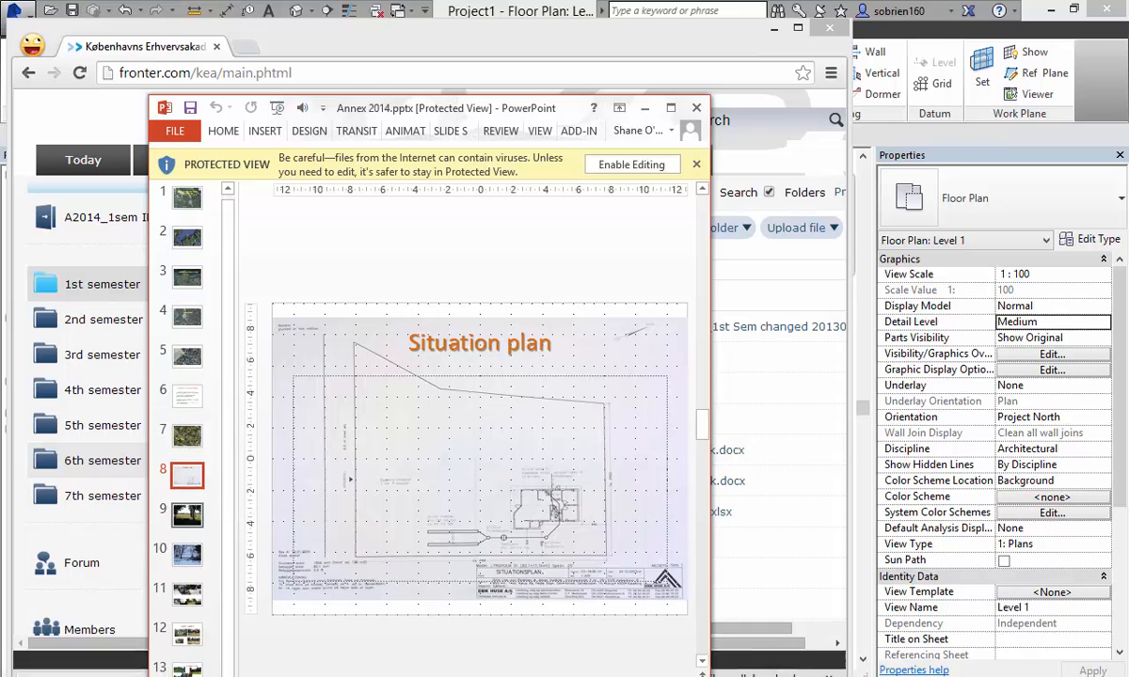
scroll(186, 423, "down", 1)
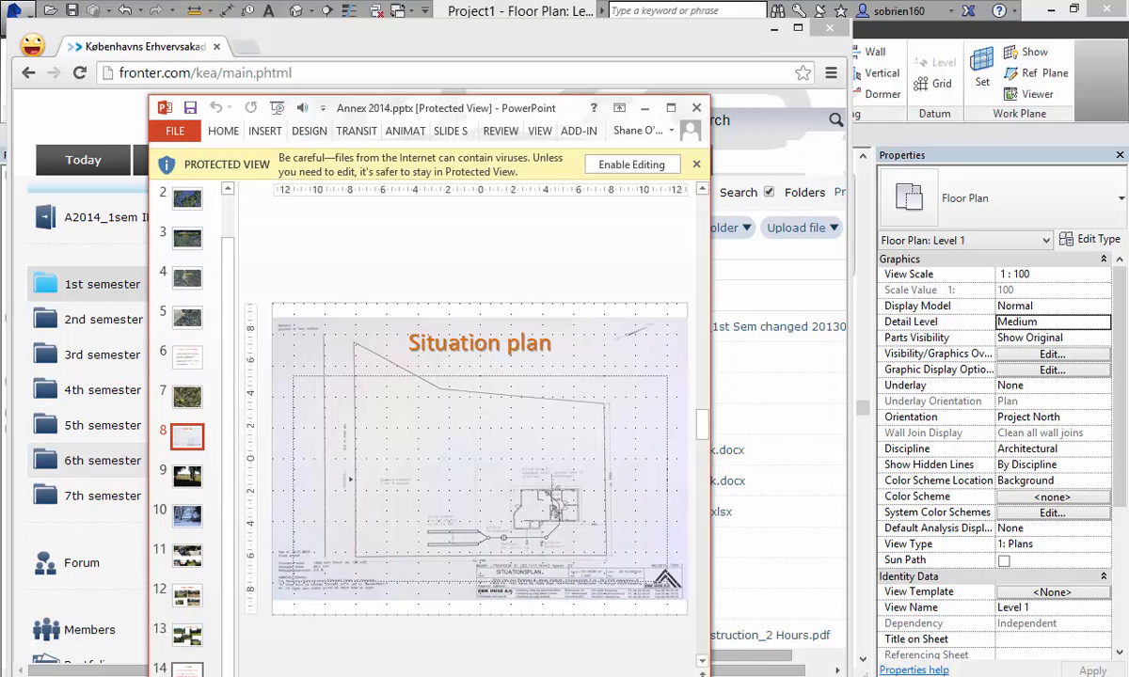
left_click(187, 670)
left_click(187, 636)
left_click(187, 596)
left_click(187, 517)
key("Up")
key("Up")
key("Up")
key("Up")
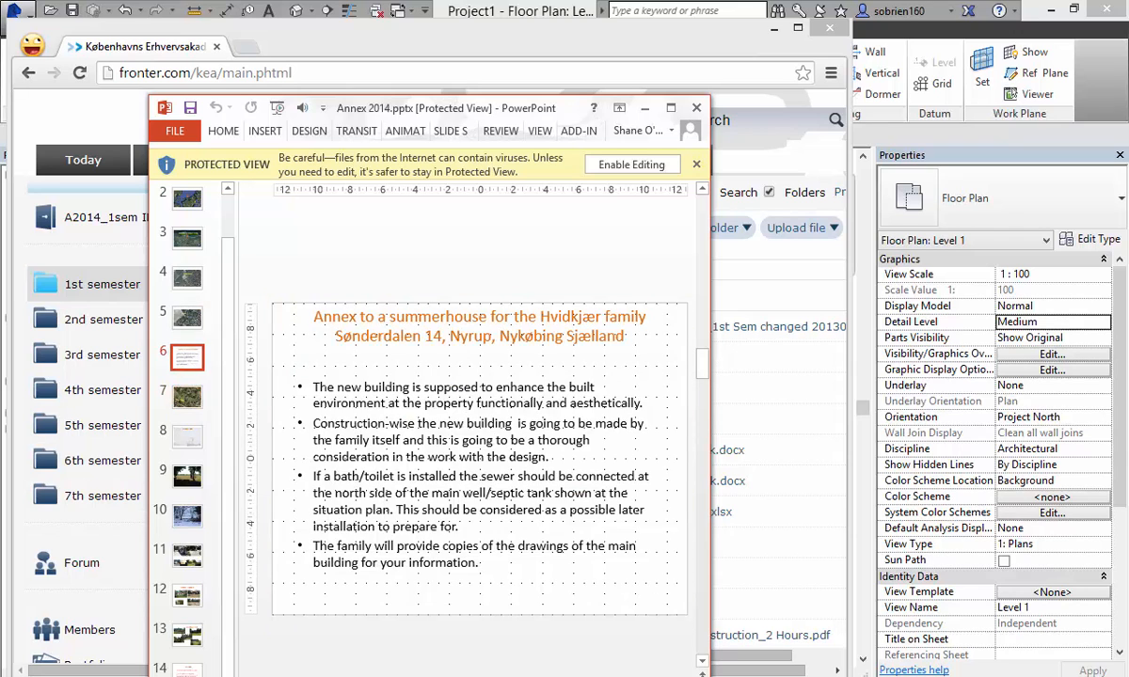
left_click(644, 108)
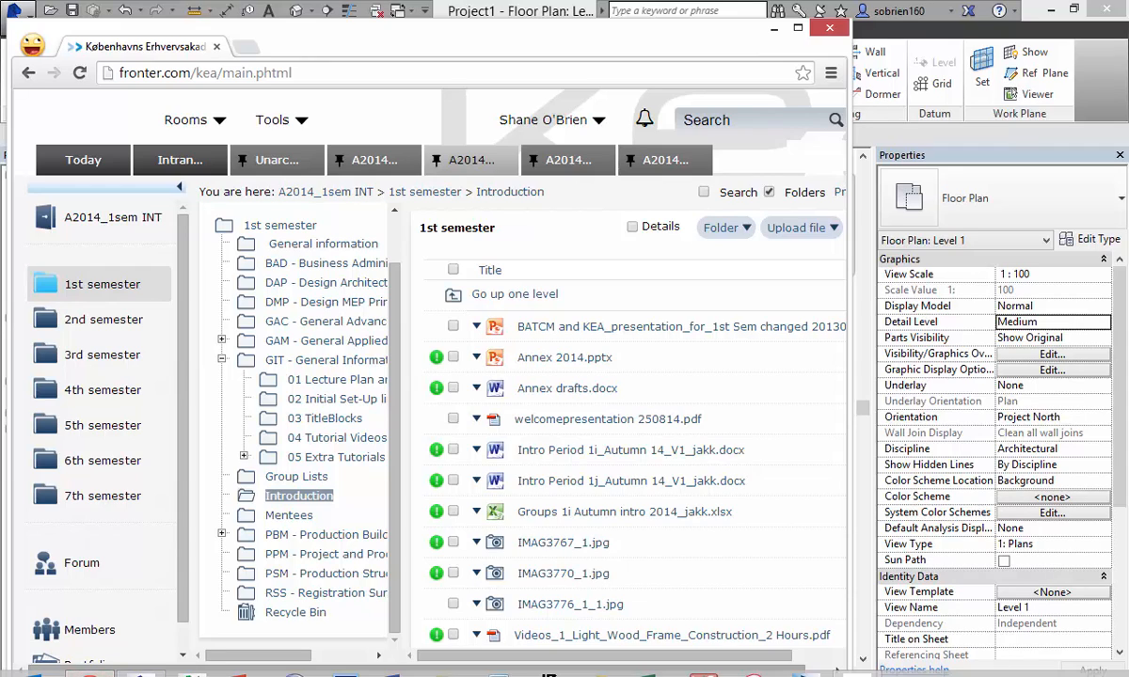
Step: Switch to Word, reopen I semester main assignment (4).docx and locate the gridded sketch with the elevated and lower level plans
left_click(396, 674)
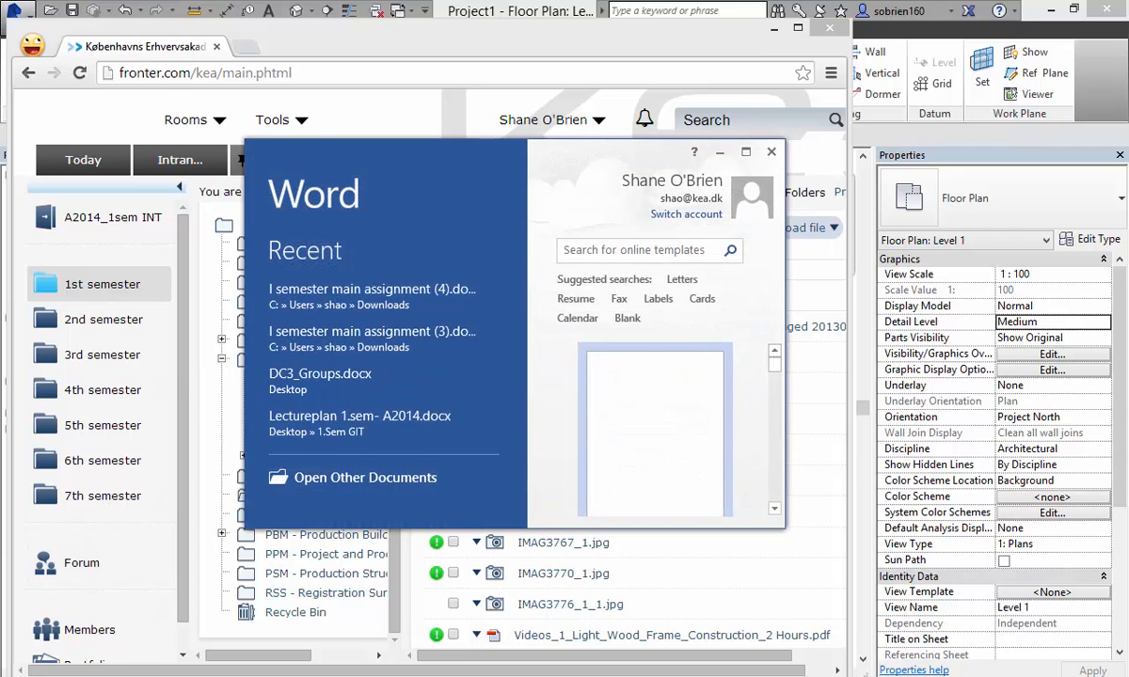
left_click(376, 293)
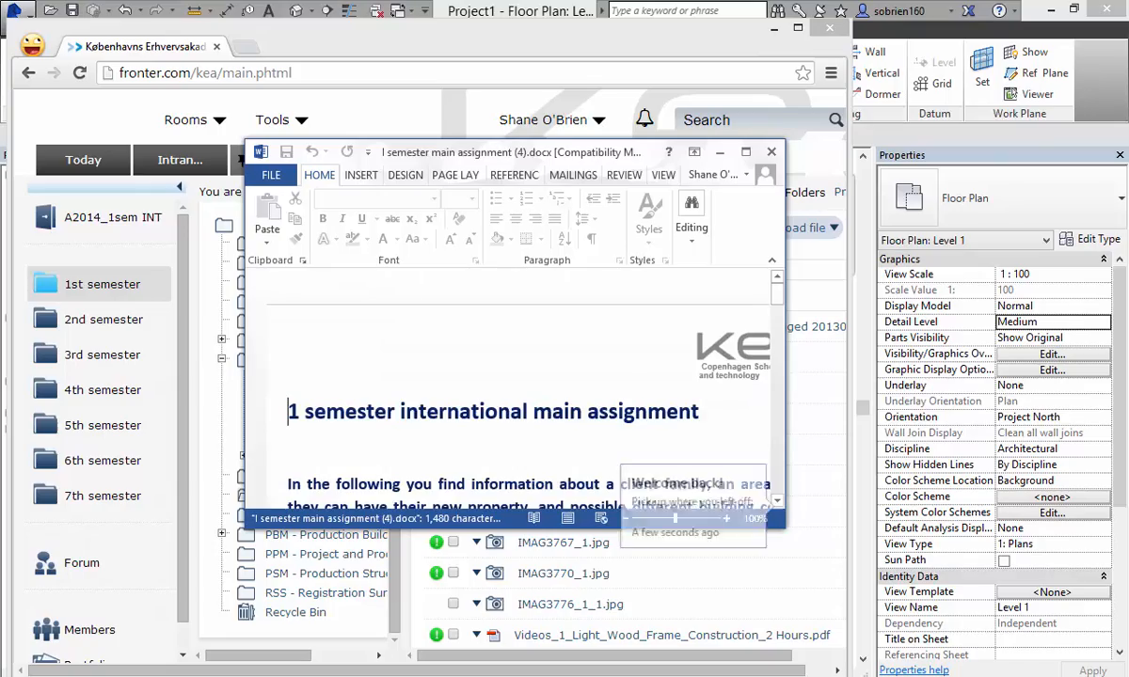
scroll(564, 395, "down", 15)
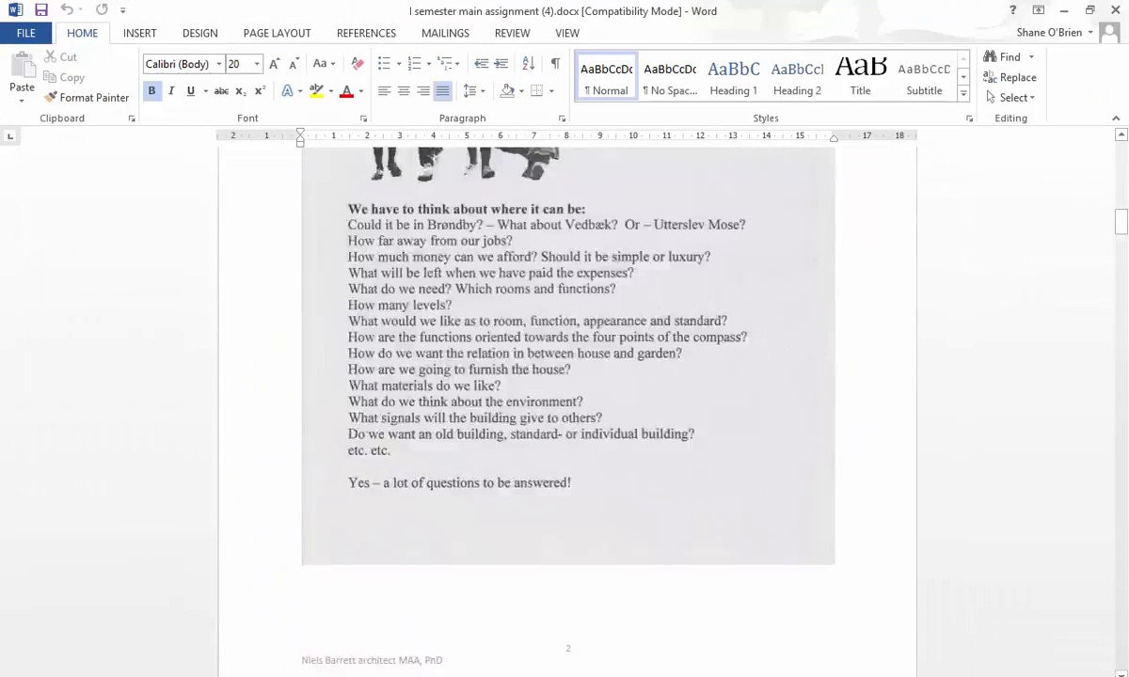
scroll(565, 395, "down", 20)
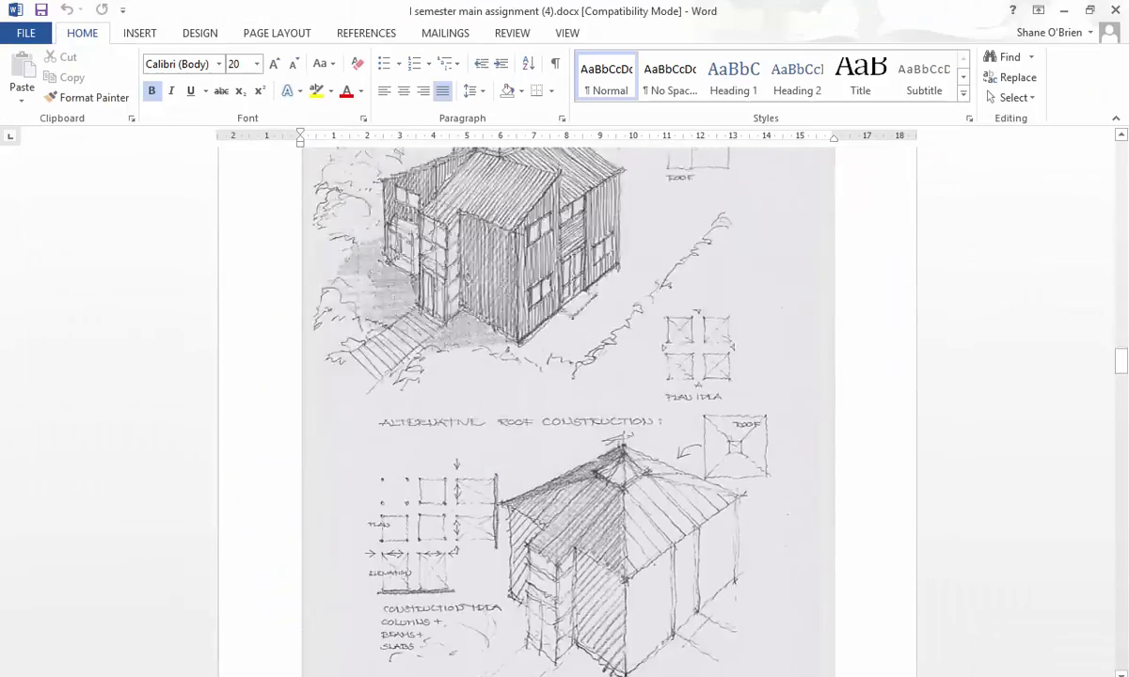
scroll(564, 395, "down", 20)
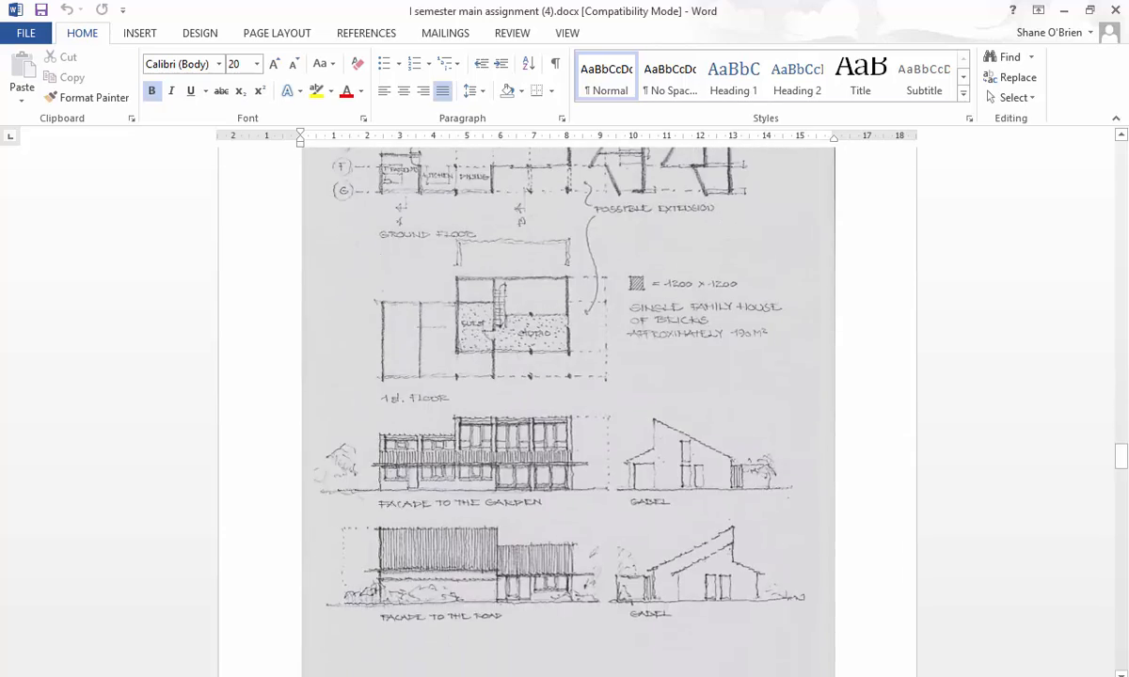
scroll(565, 395, "down", 20)
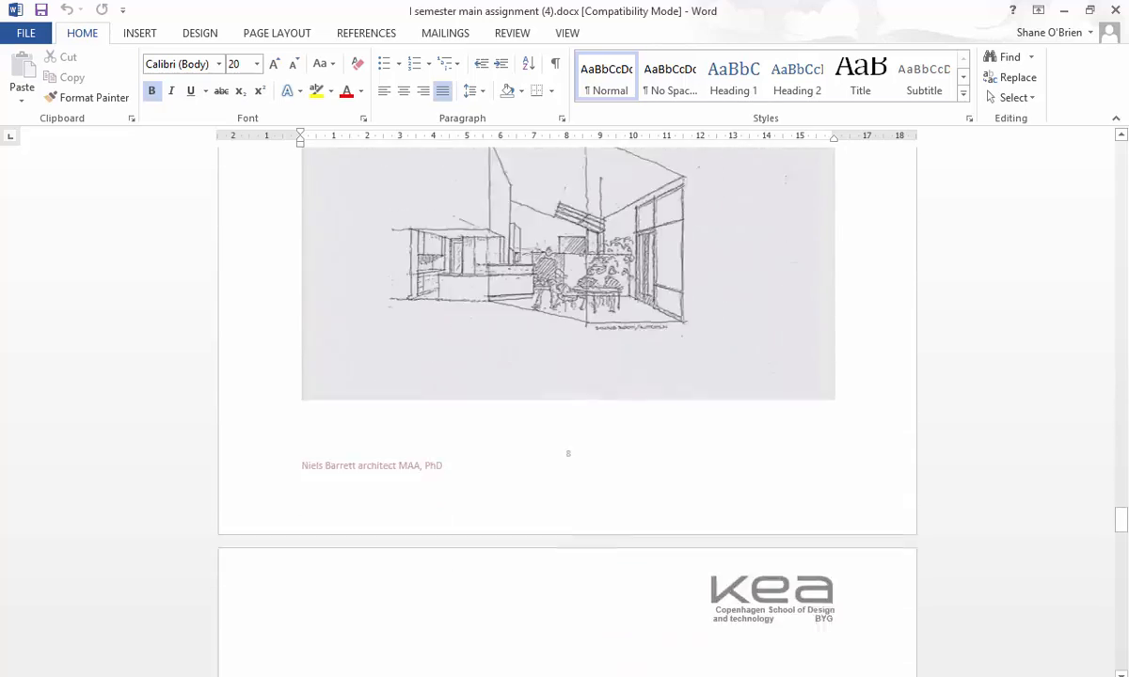
scroll(564, 395, "down", 20)
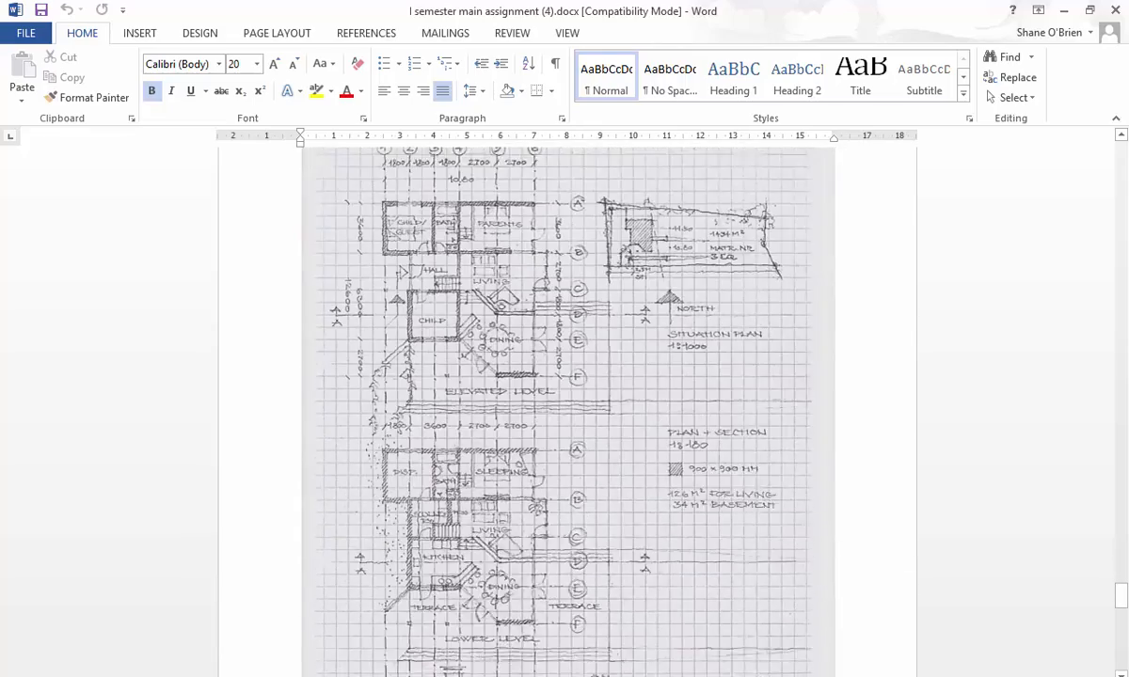
scroll(565, 395, "down", 20)
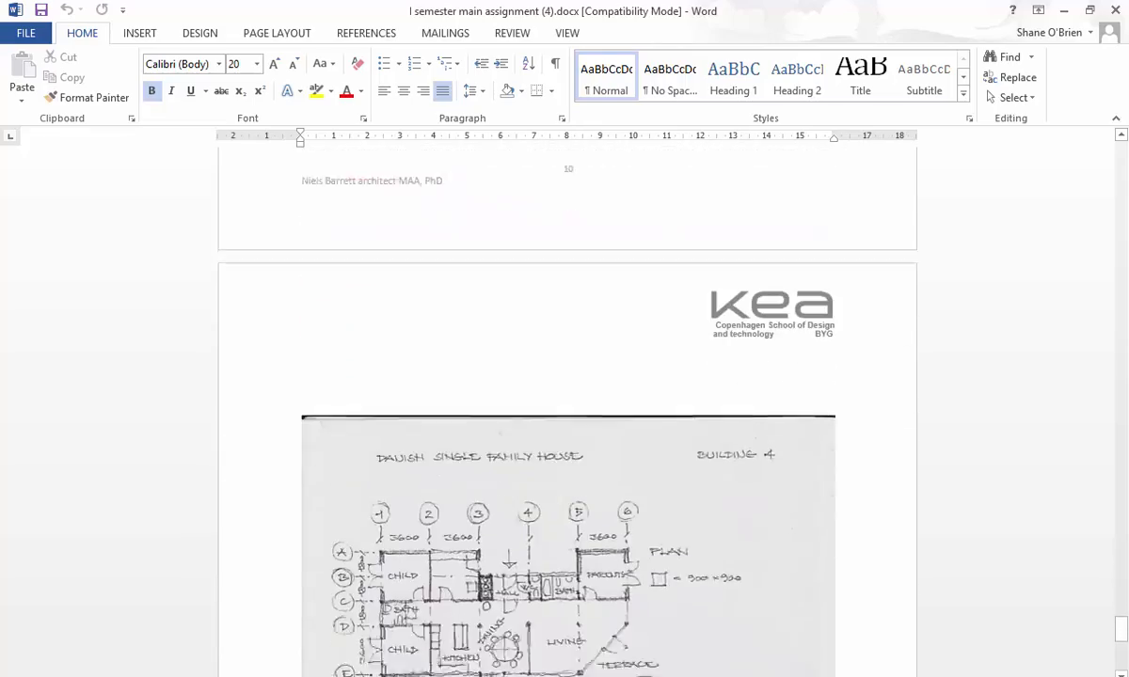
scroll(564, 395, "up", 10)
scroll(564, 395, "down", 3)
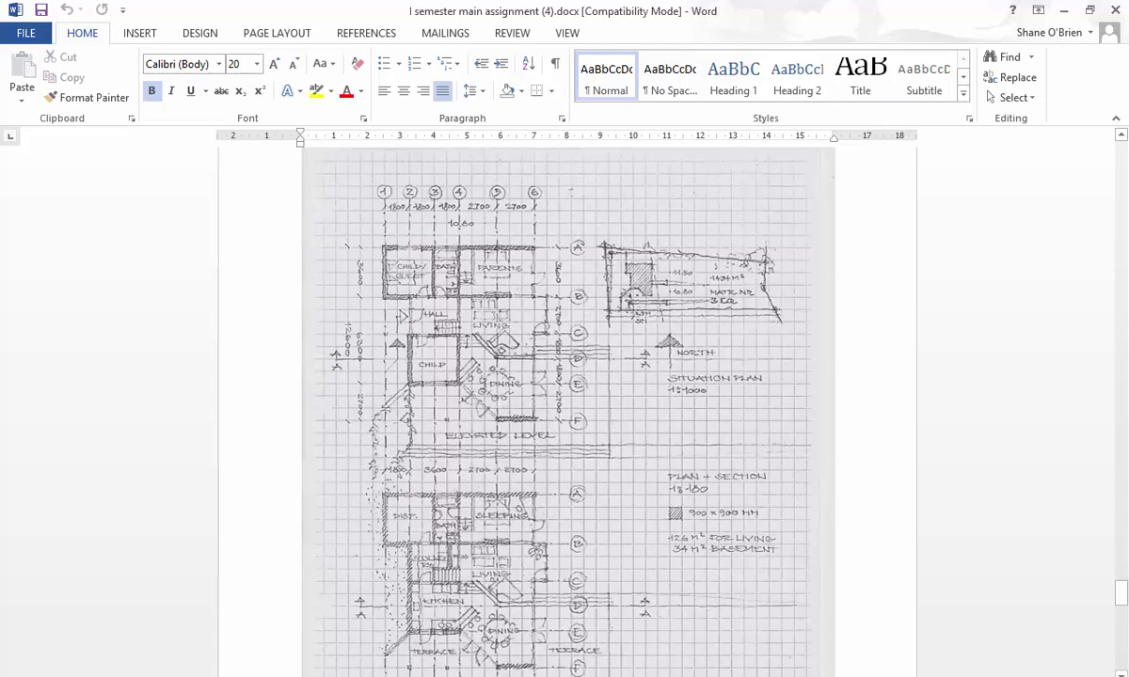
Step: Save the gridded plan and section sketch as a PNG picture named House 1.png on the Desktop
left_click(310, 311)
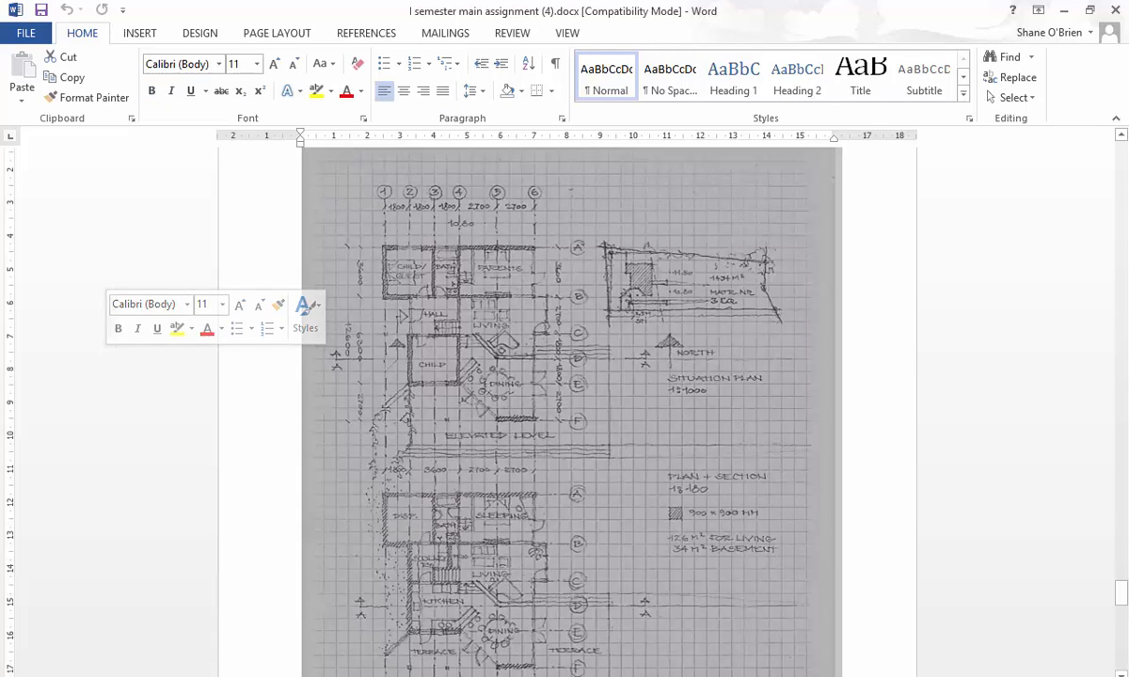
right_click(410, 391)
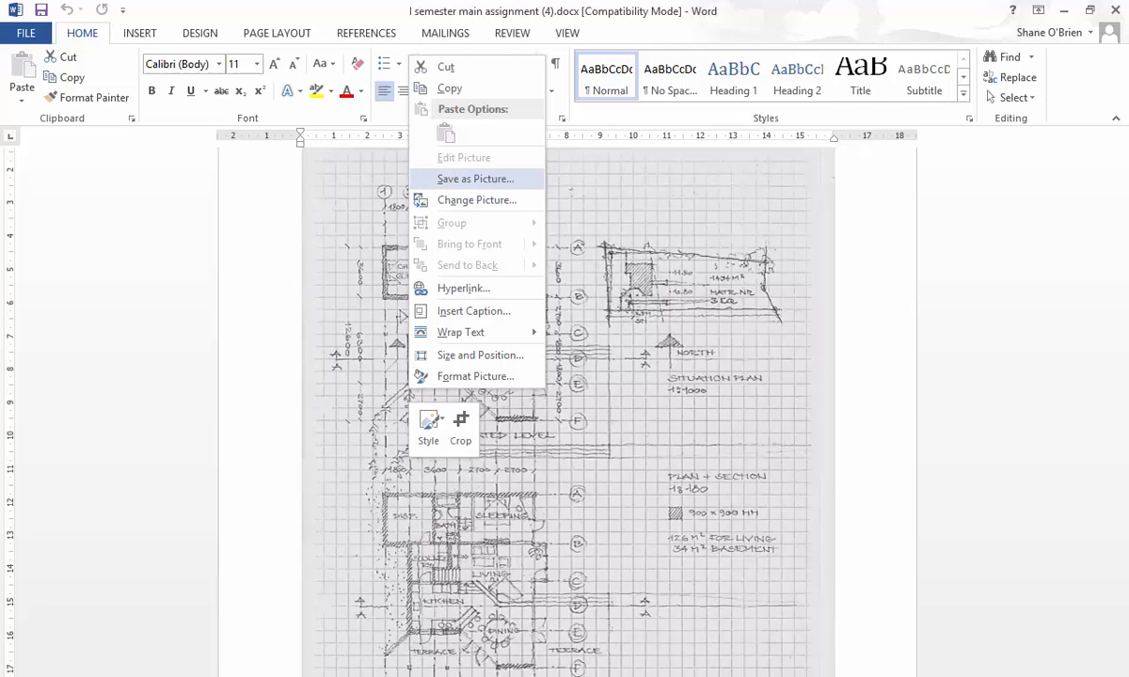
left_click(475, 179)
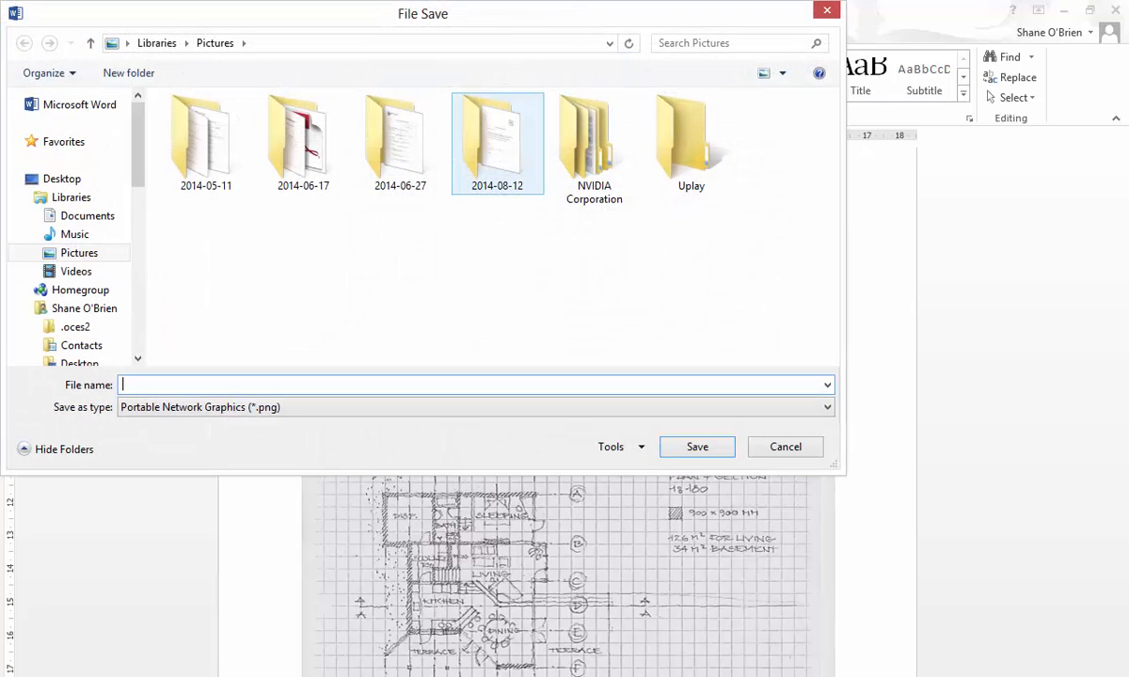
left_click(61, 179)
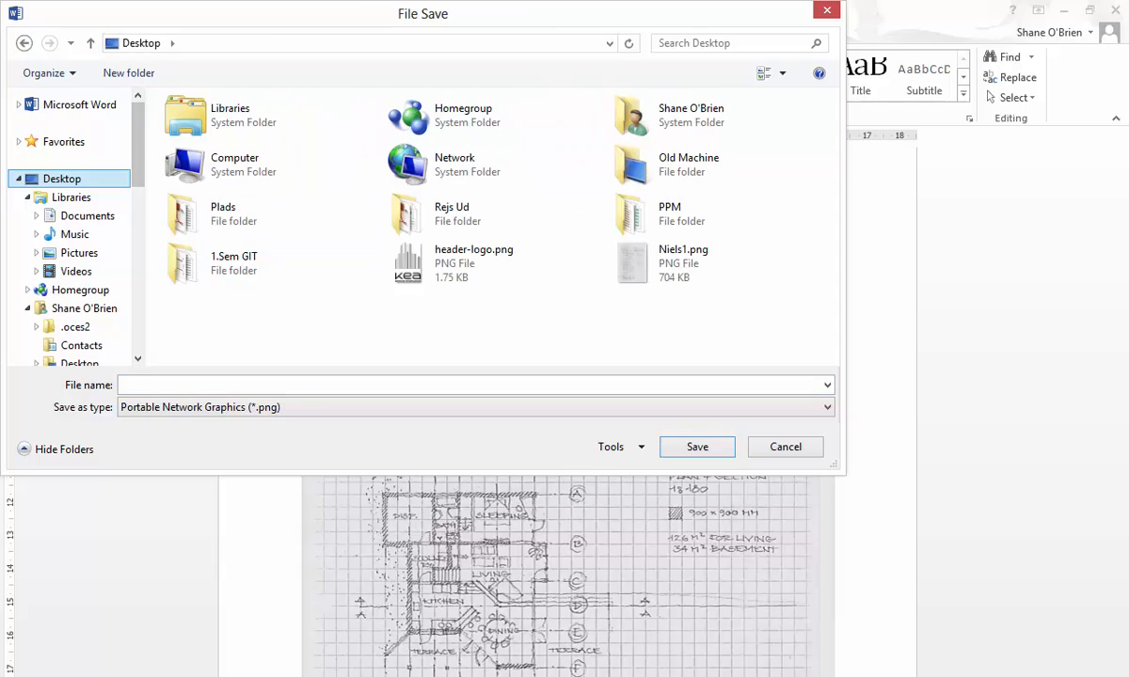
left_click(123, 385)
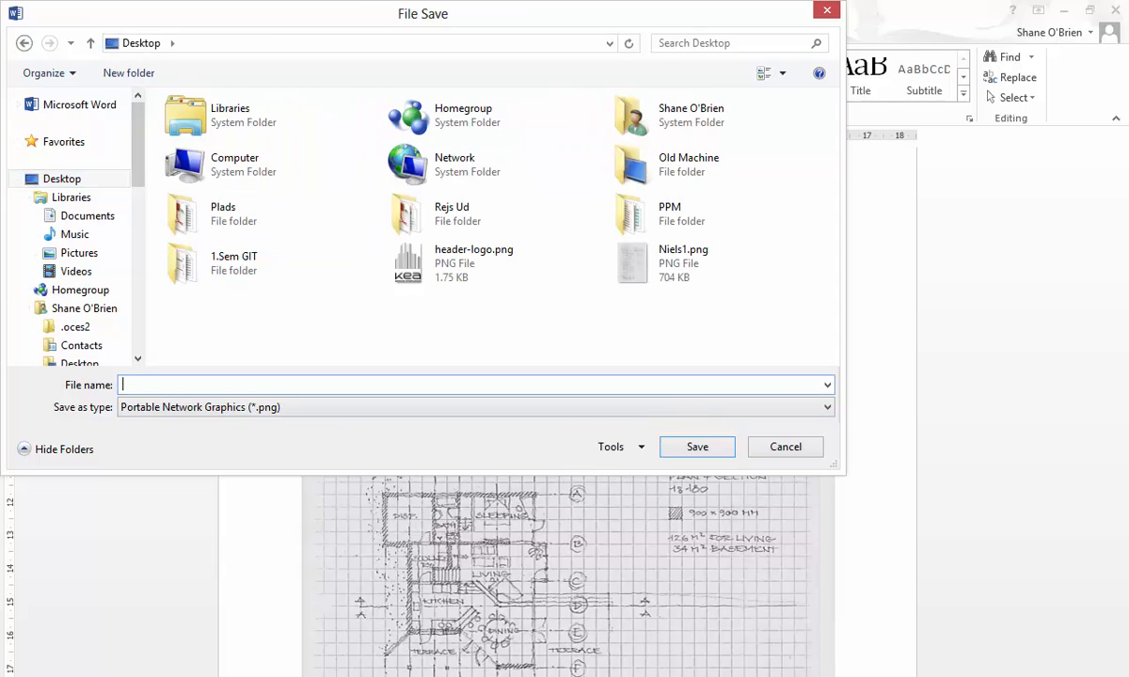
type("House 1.png")
key("Return")
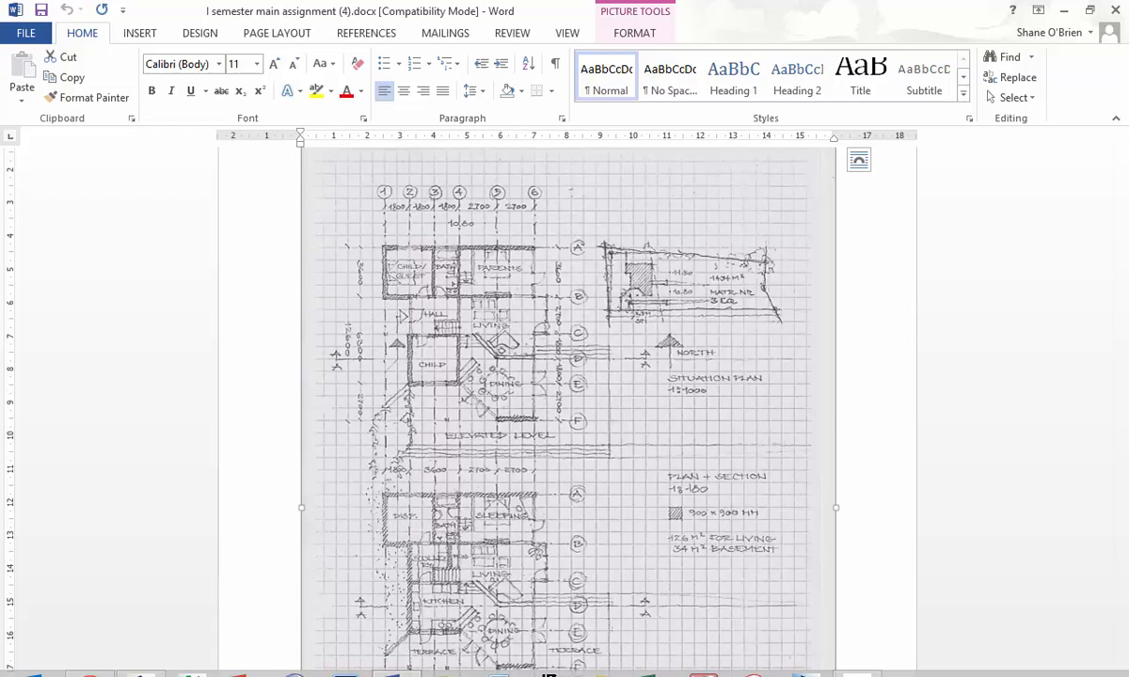
Step: Switch to Revit, import the image House 1.png from the Desktop and place it in the middle of the Level 1 floor plan
key("alt+Tab")
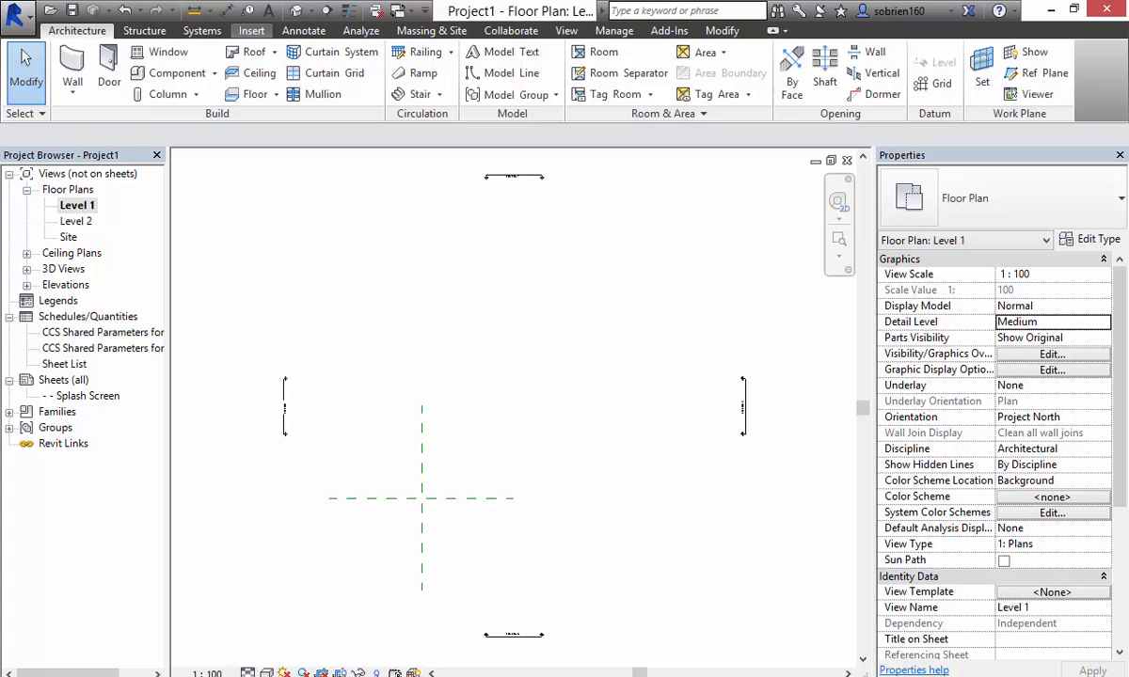
left_click(251, 30)
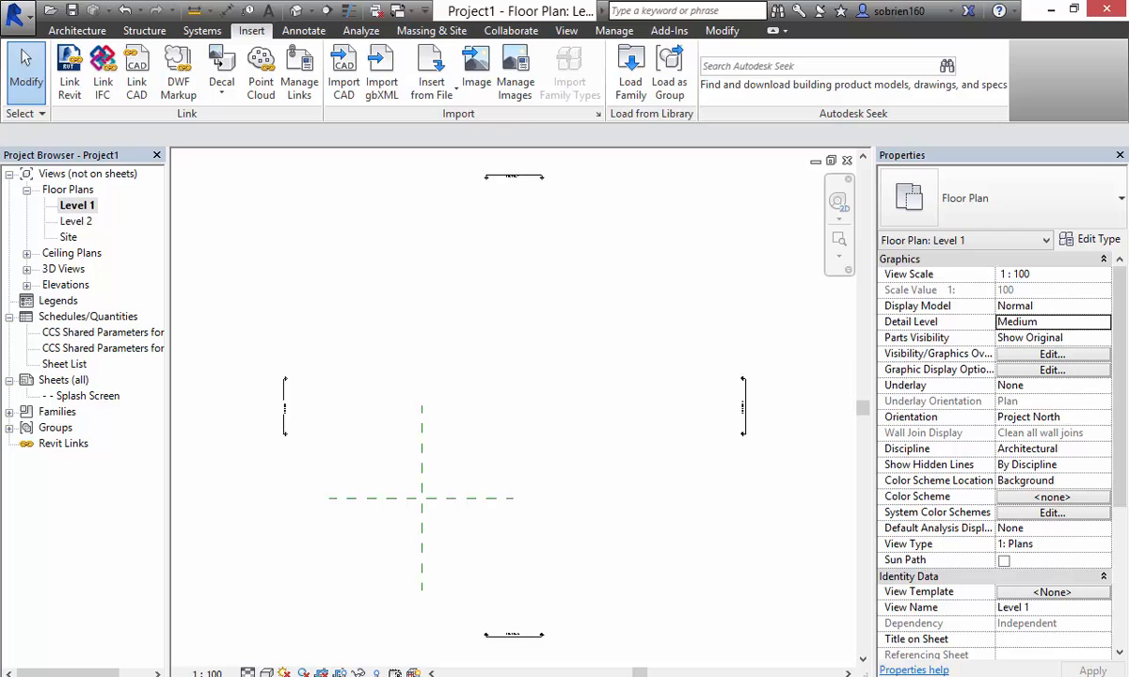
left_click(476, 82)
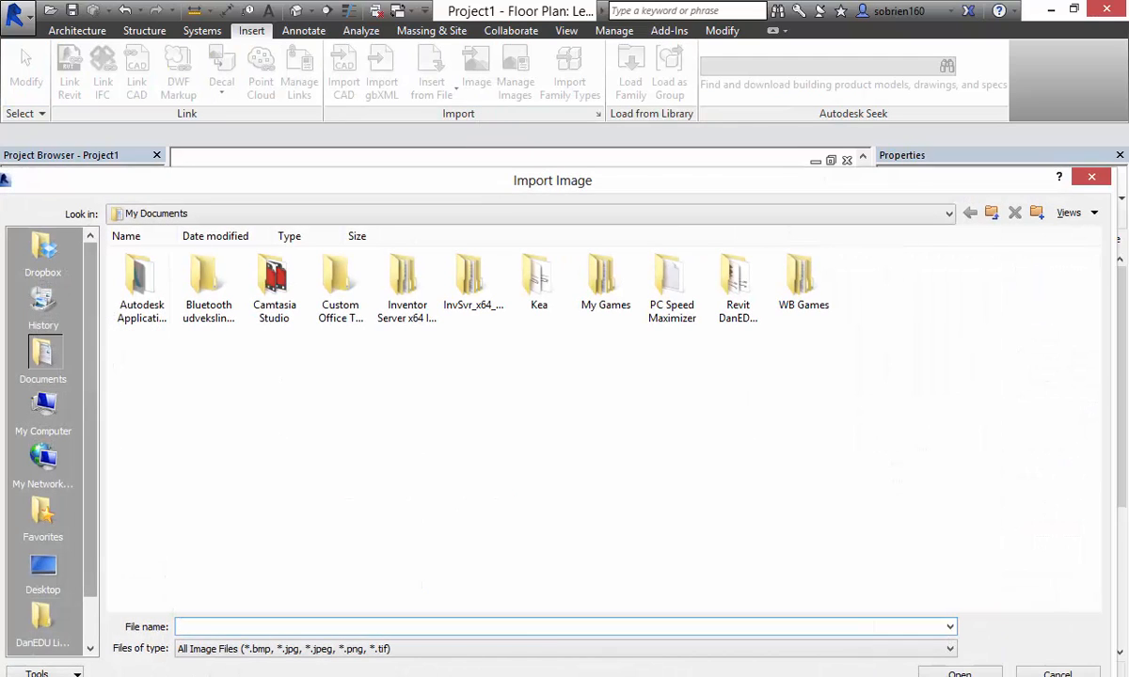
left_click(43, 567)
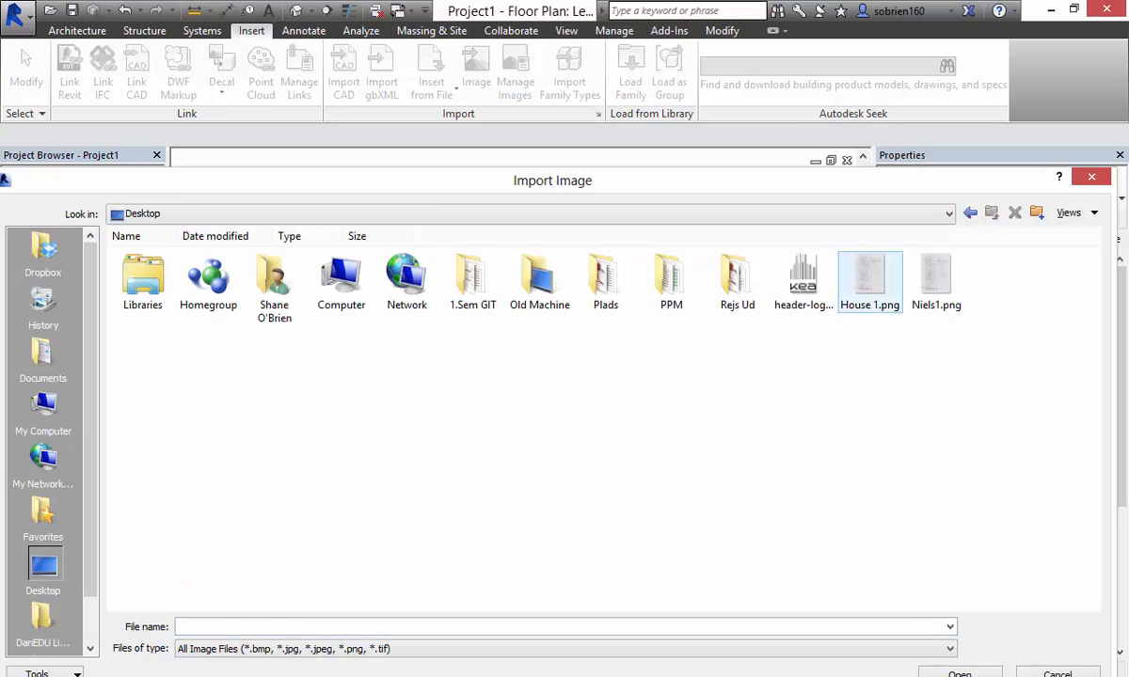
double_click(869, 277)
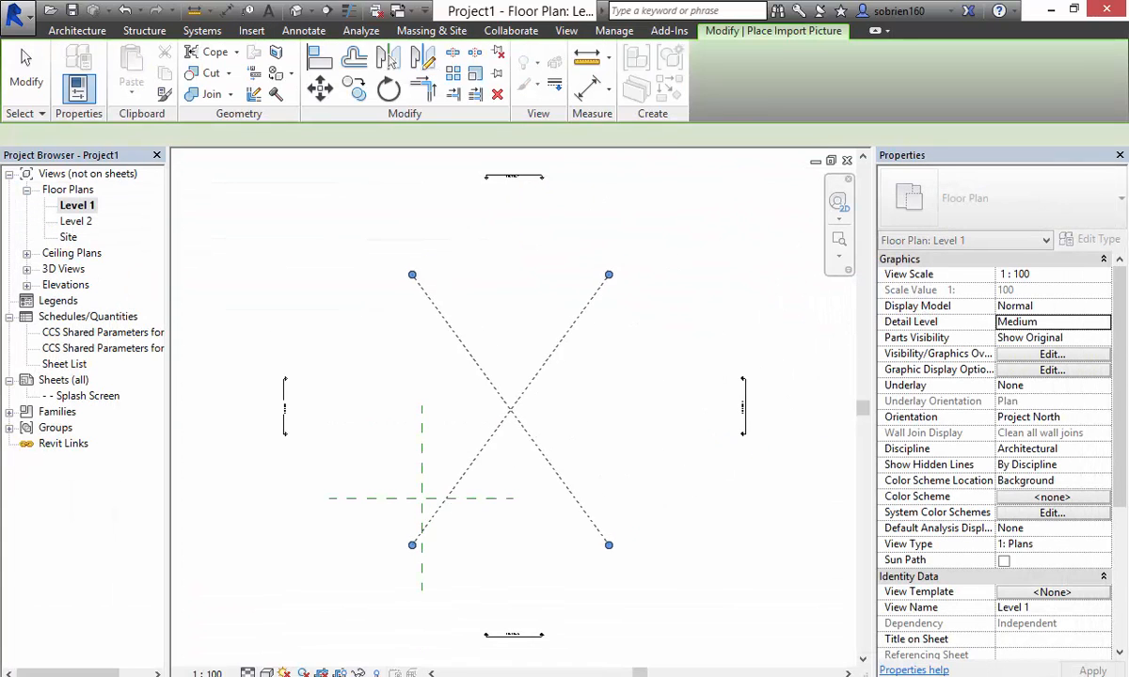
left_click(473, 400)
key("Escape")
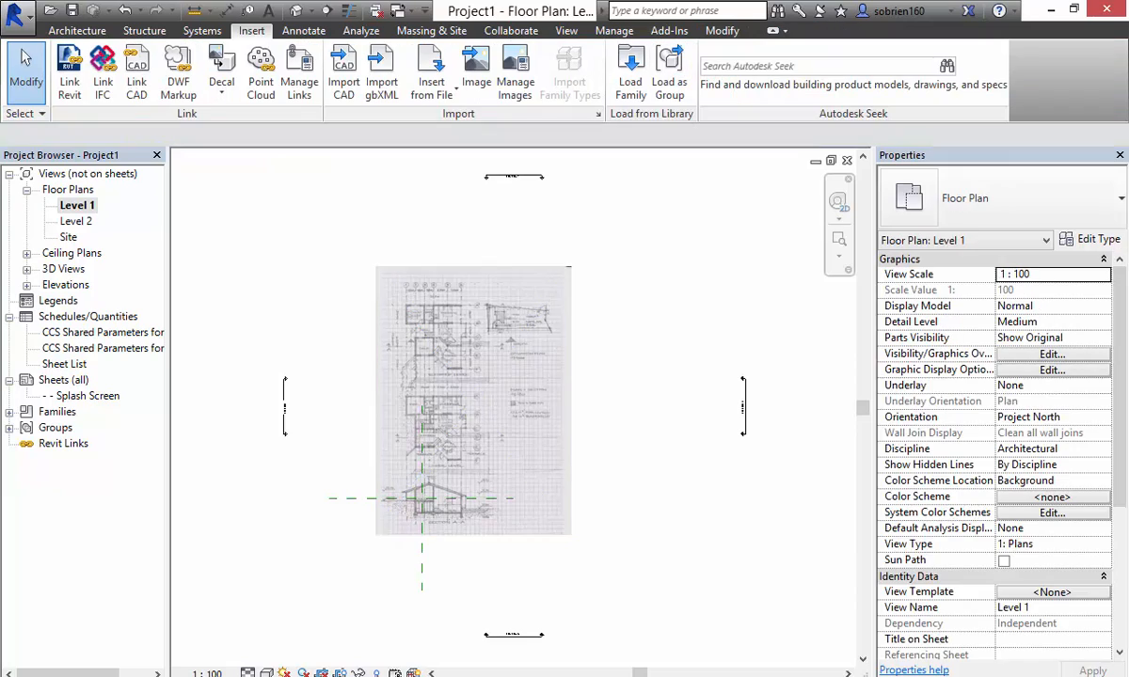
Step: Delete the vertical and horizontal reference planes that cross the imported house sketch
middle_click_drag(485, 397, 480, 432)
scroll(478, 430, "up", 8)
scroll(478, 430, "up", 3)
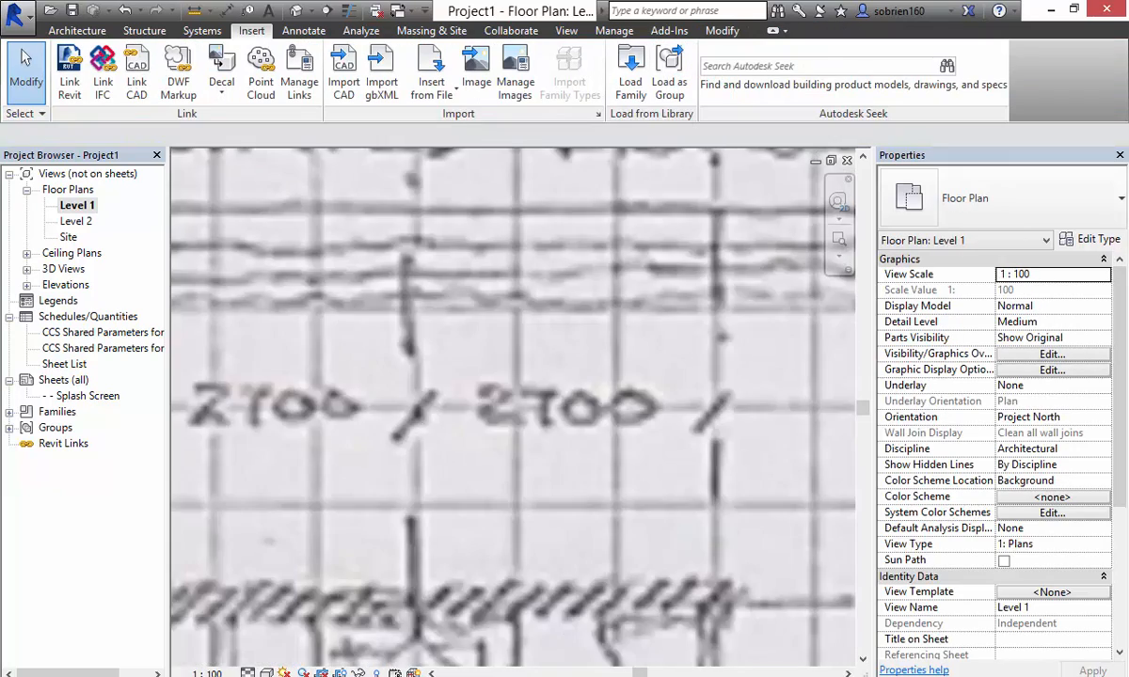
scroll(478, 430, "down", 12)
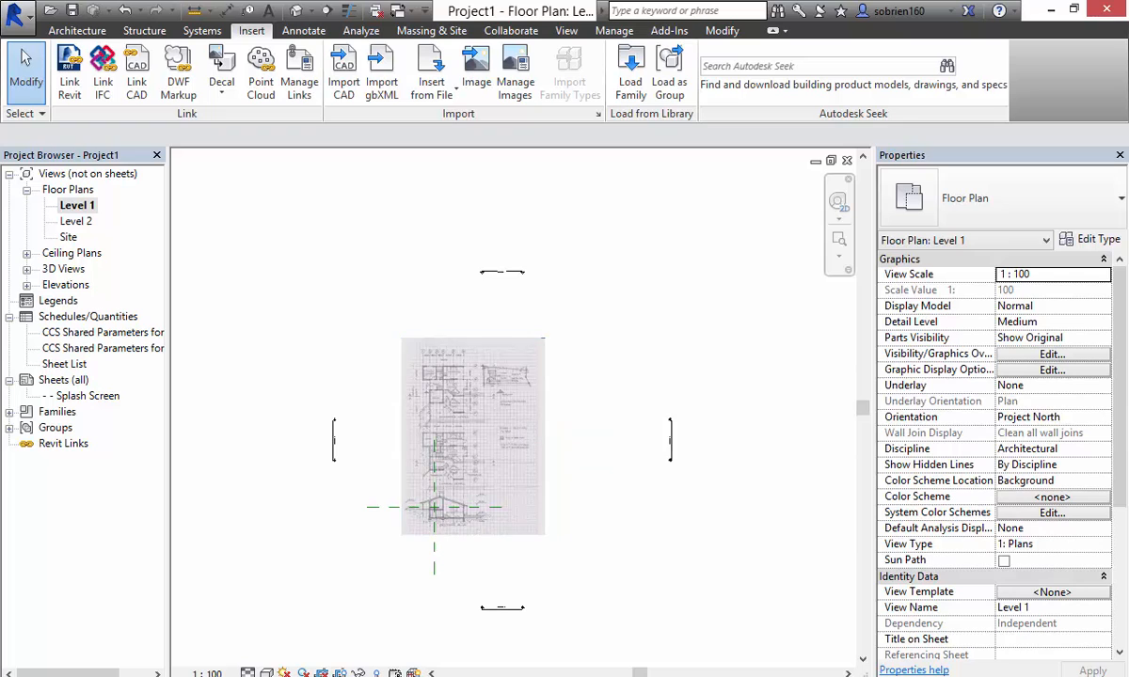
scroll(538, 525, "up", 4)
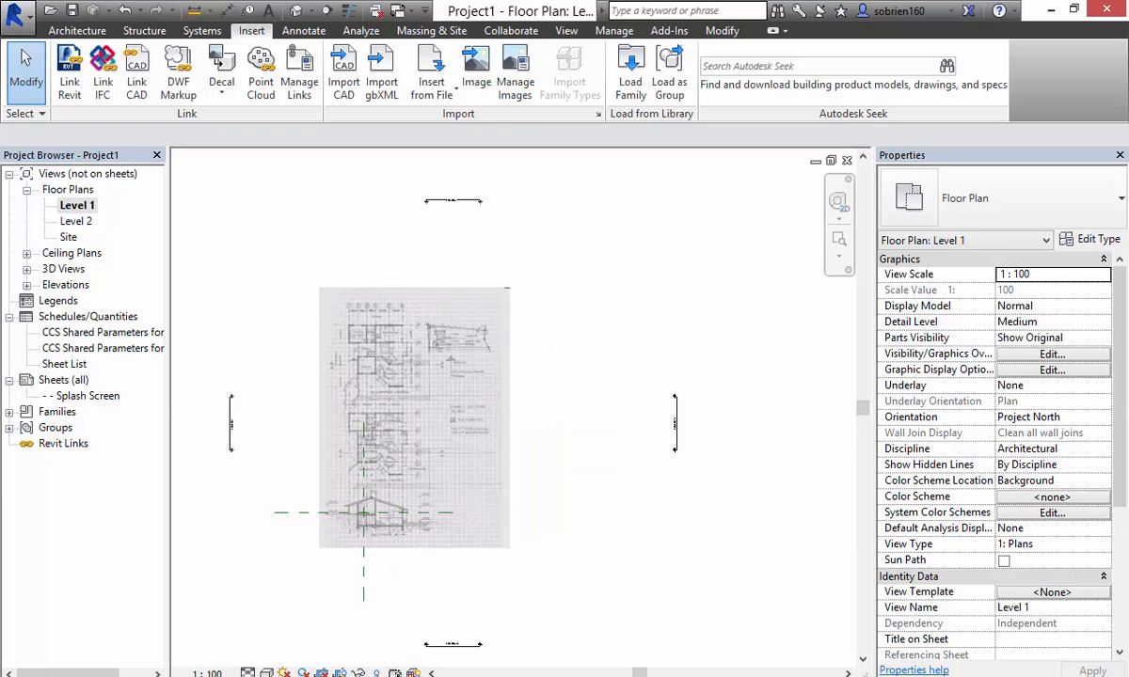
left_click(358, 566)
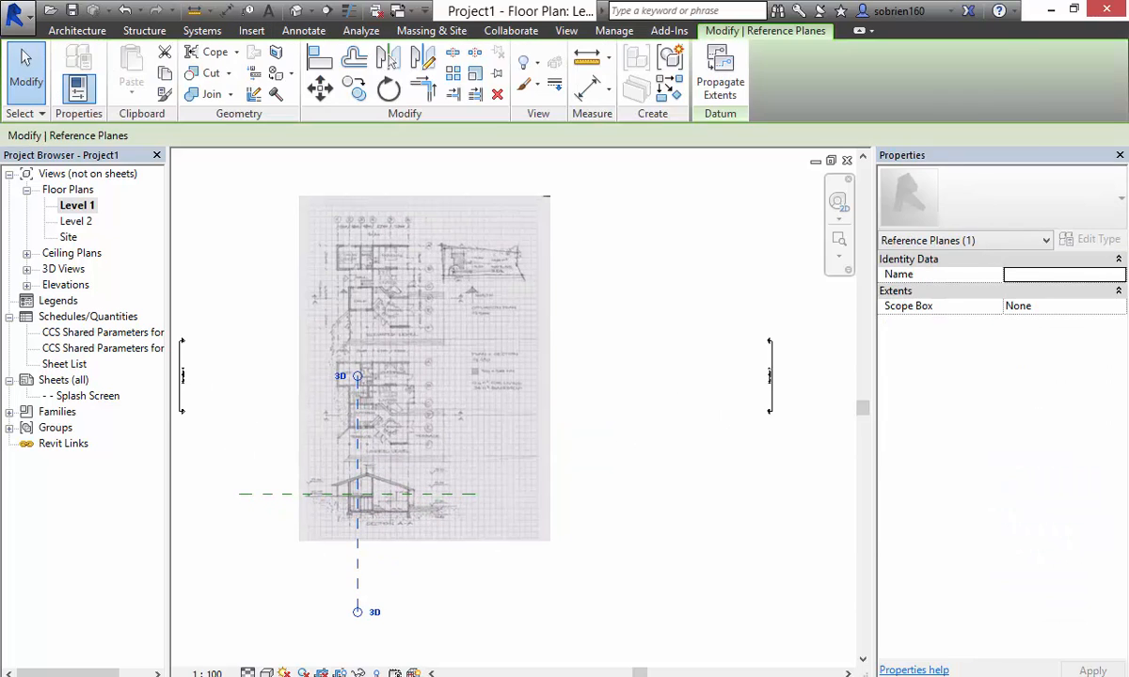
key("Delete")
left_click(264, 495)
key("Delete")
middle_click_drag(264, 497, 294, 533)
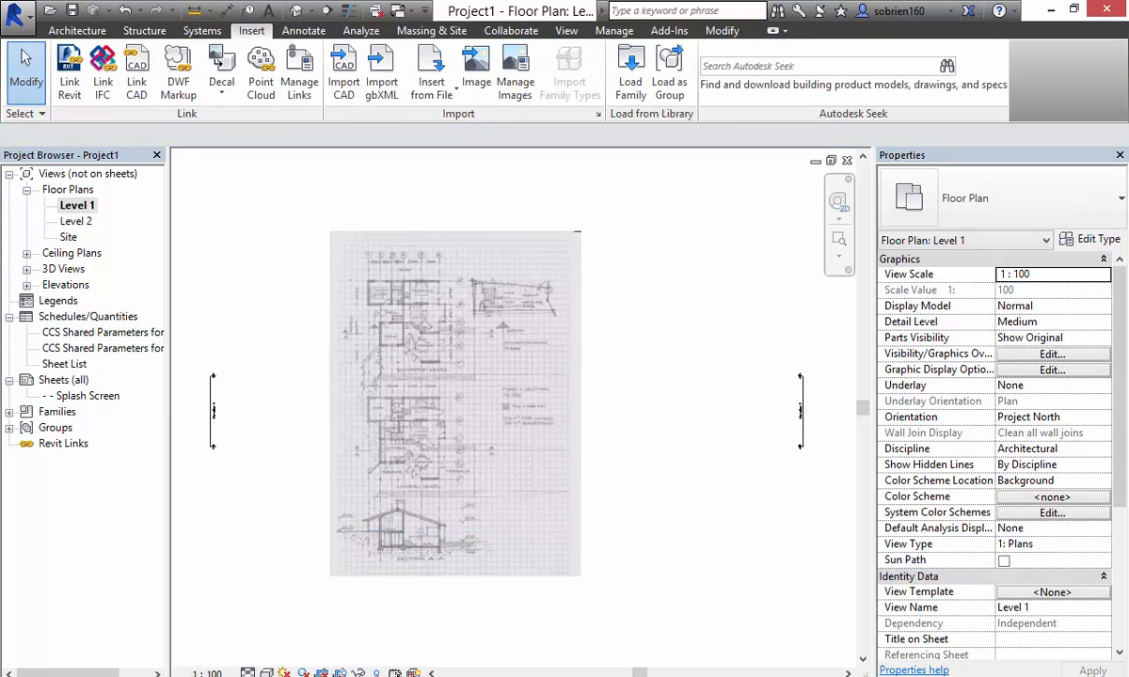
scroll(293, 532, "down", 2)
scroll(368, 414, "up", 4)
scroll(399, 467, "up", 2)
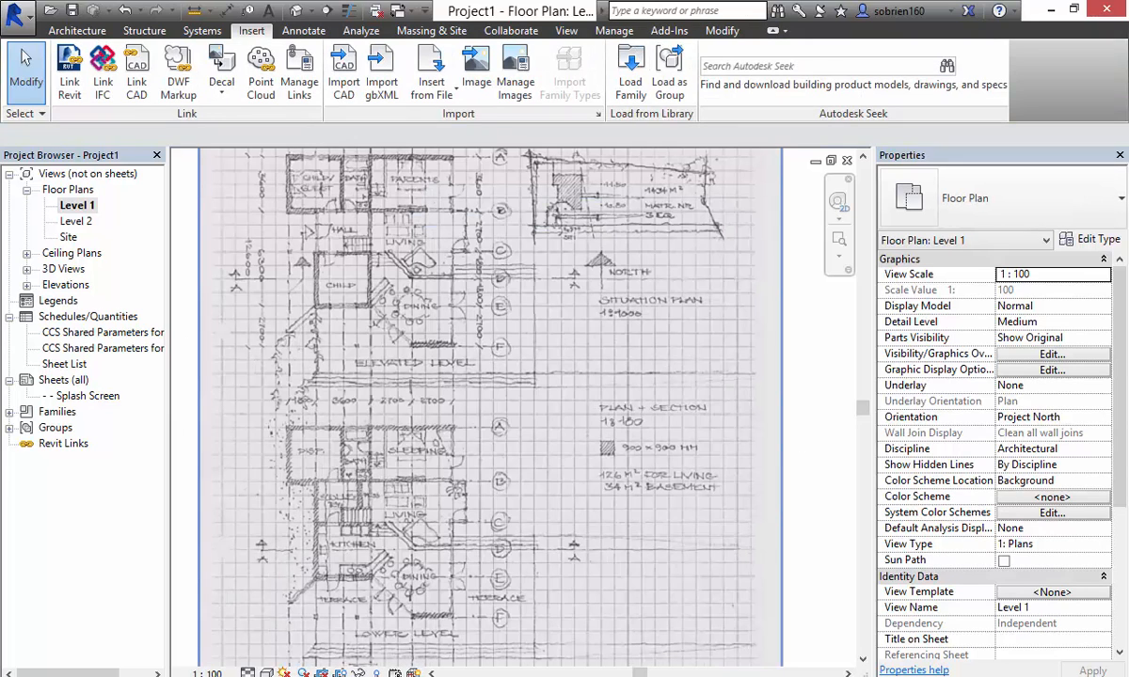
scroll(470, 432, "down", 4)
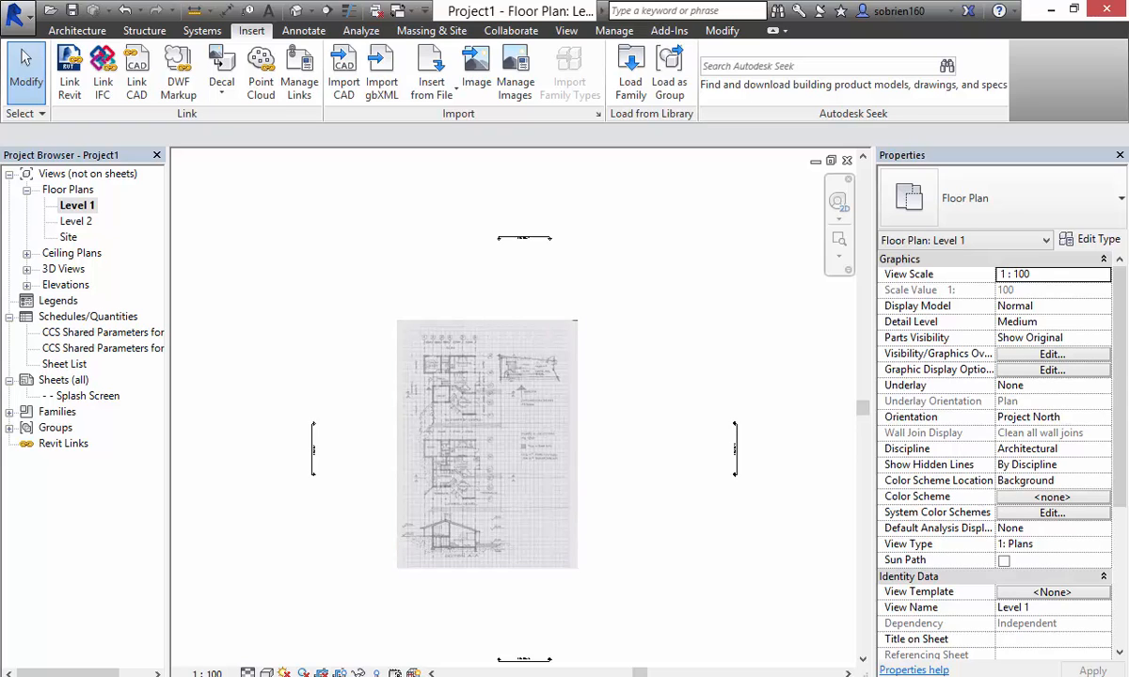
Step: Move the House 1.png sketch to the right and slightly up so it sits centrally between the four elevation markers
left_click(488, 443)
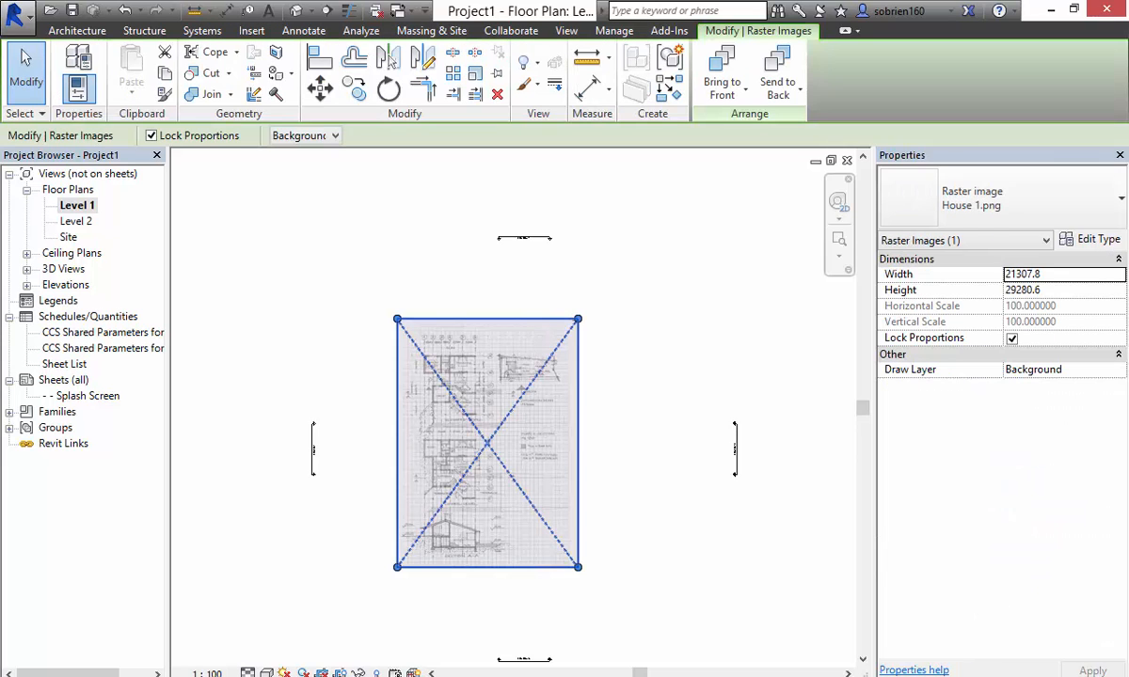
left_click_drag(487, 443, 521, 445)
key("Escape")
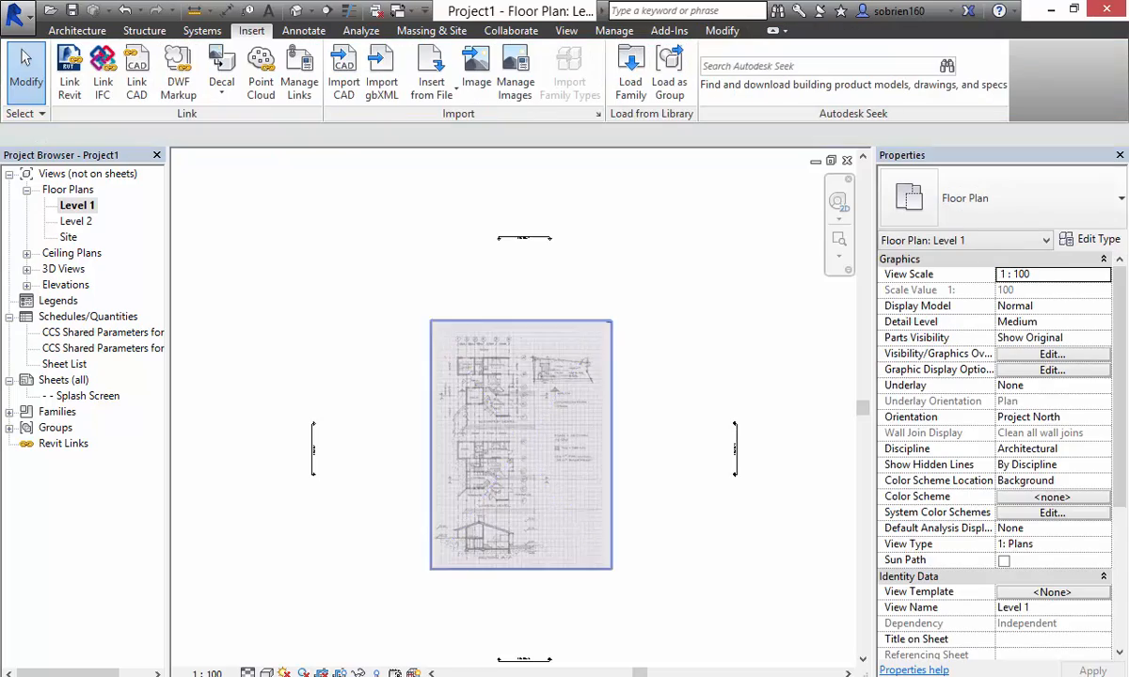
scroll(527, 414, "up", 5)
scroll(527, 414, "down", 3)
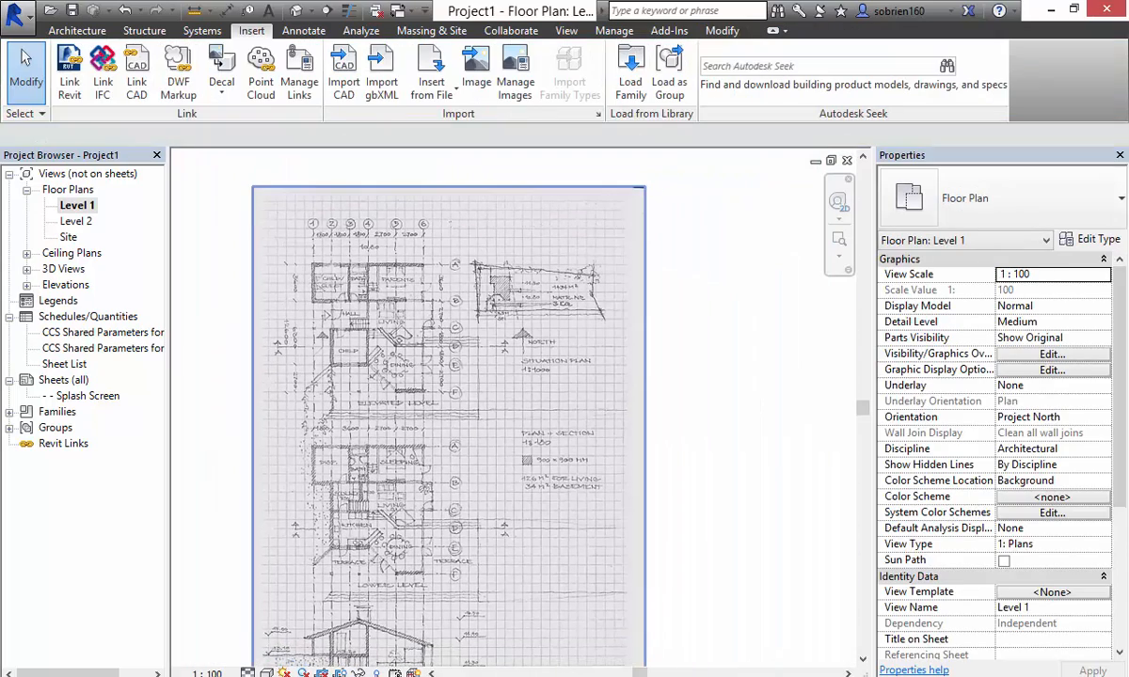
scroll(582, 293, "up", 2)
scroll(442, 414, "down", 2)
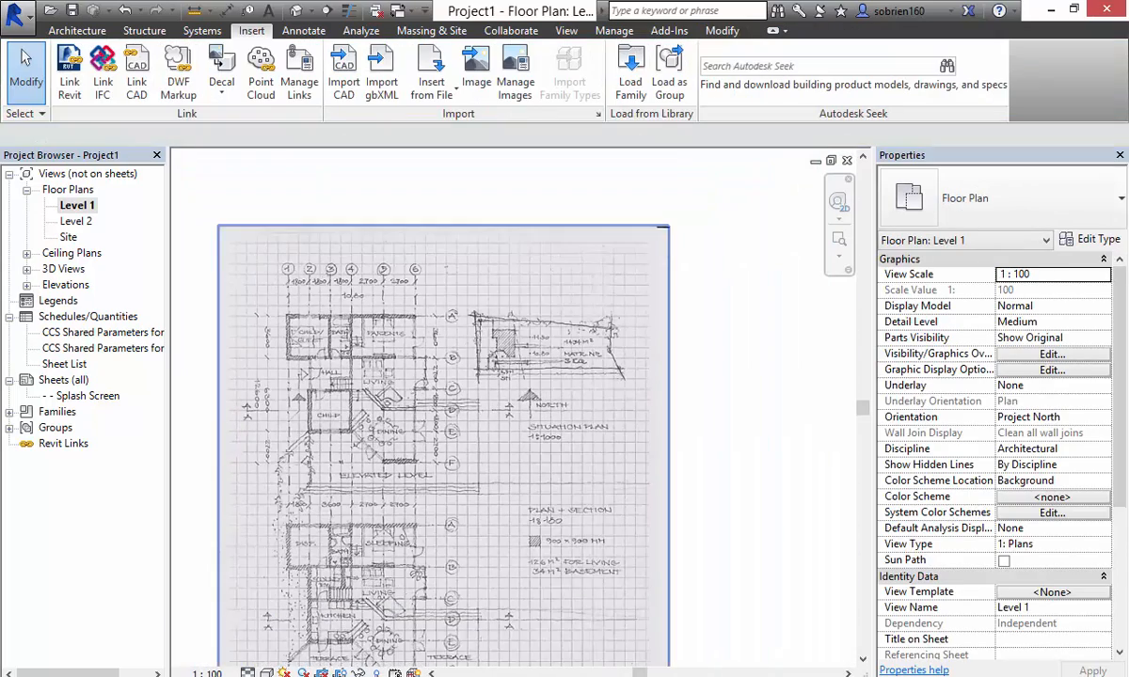
scroll(445, 516, "down", 3)
left_click(428, 508)
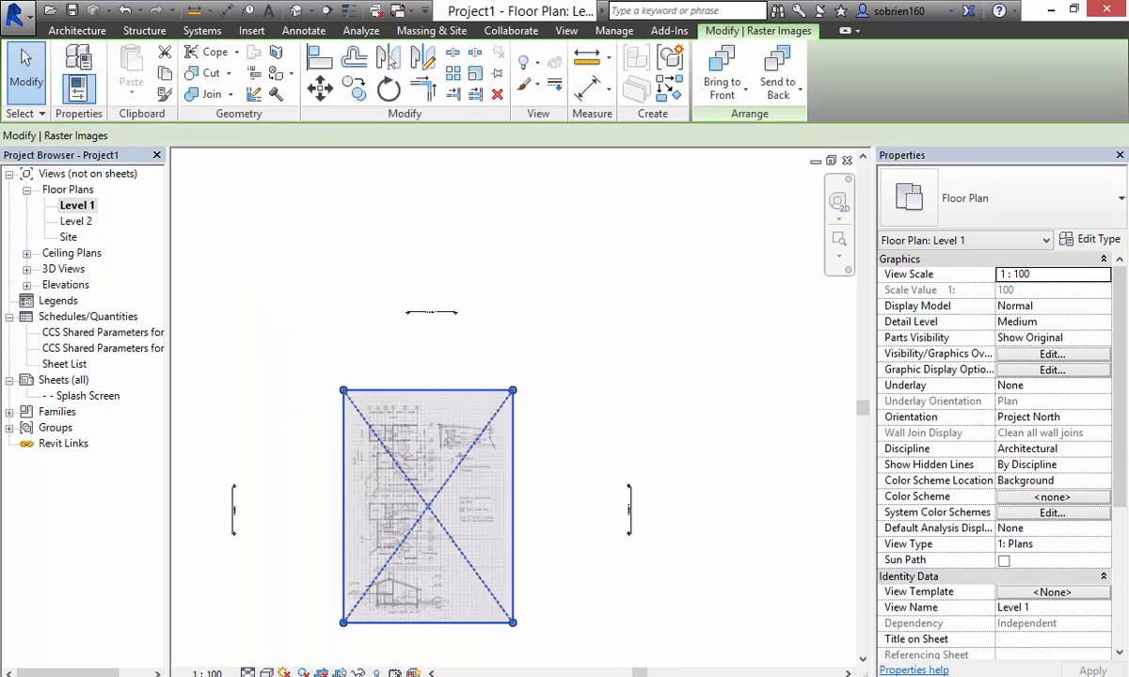
left_click_drag(428, 508, 440, 496)
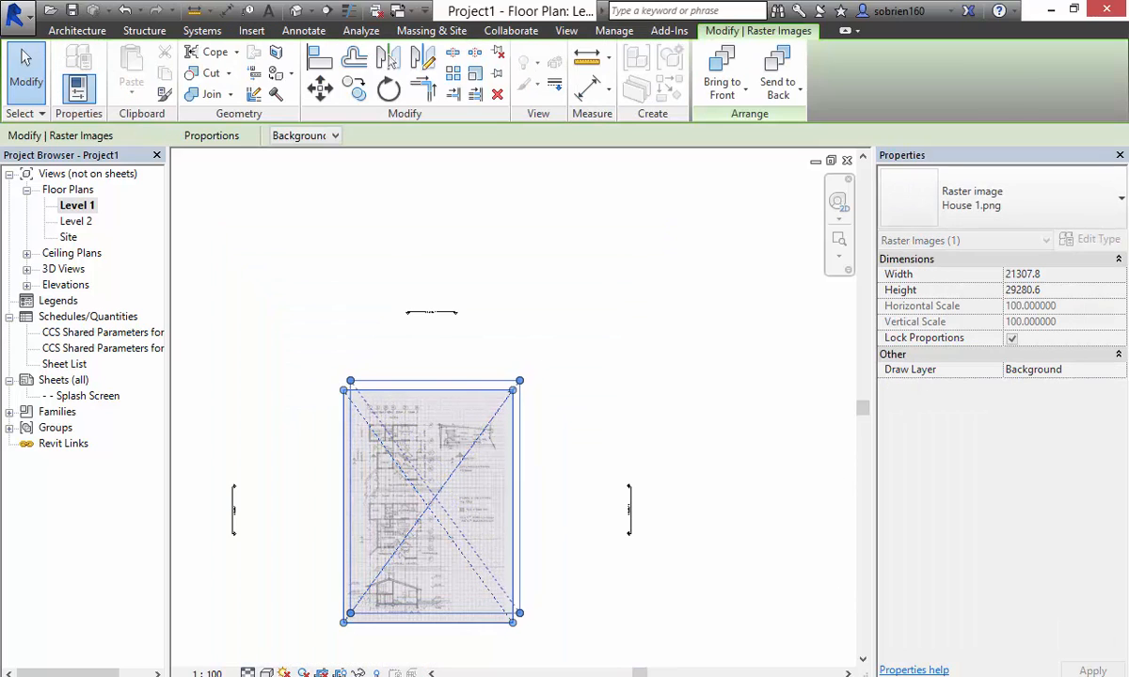
key("Escape")
Step: Scale the House 1.png sketch graphically, using the bottom edge of its hatched 900 x 900 mm reference square and a new length of 900
scroll(400, 491, "up", 3)
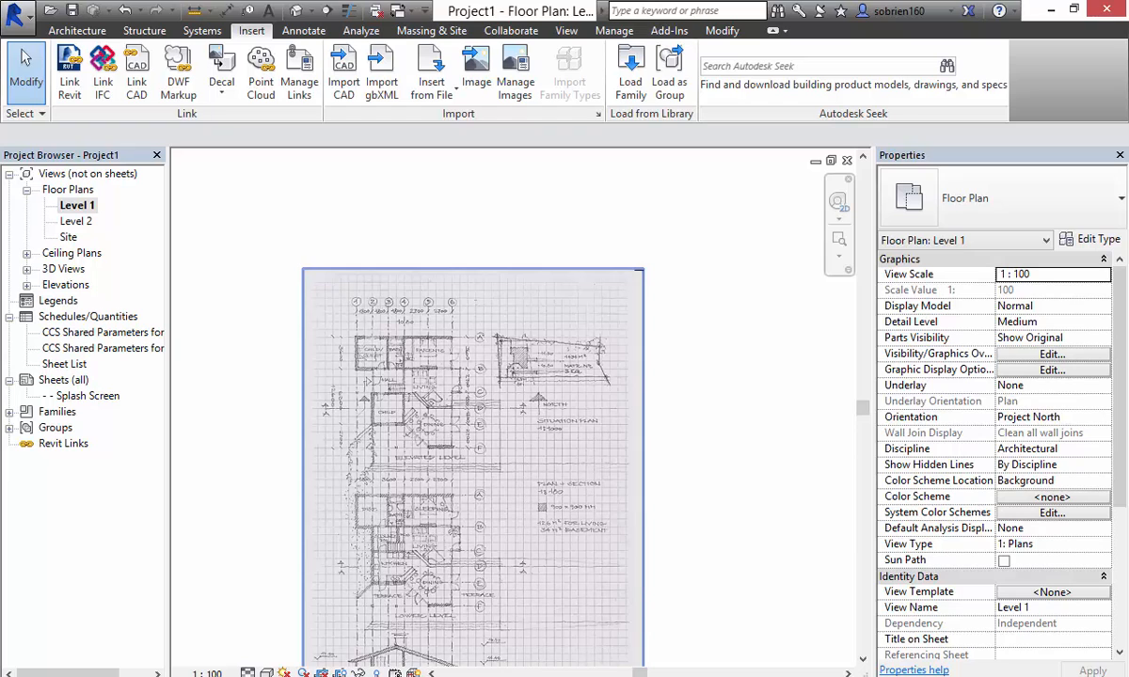
middle_click_drag(400, 491, 400, 461)
left_click(474, 456)
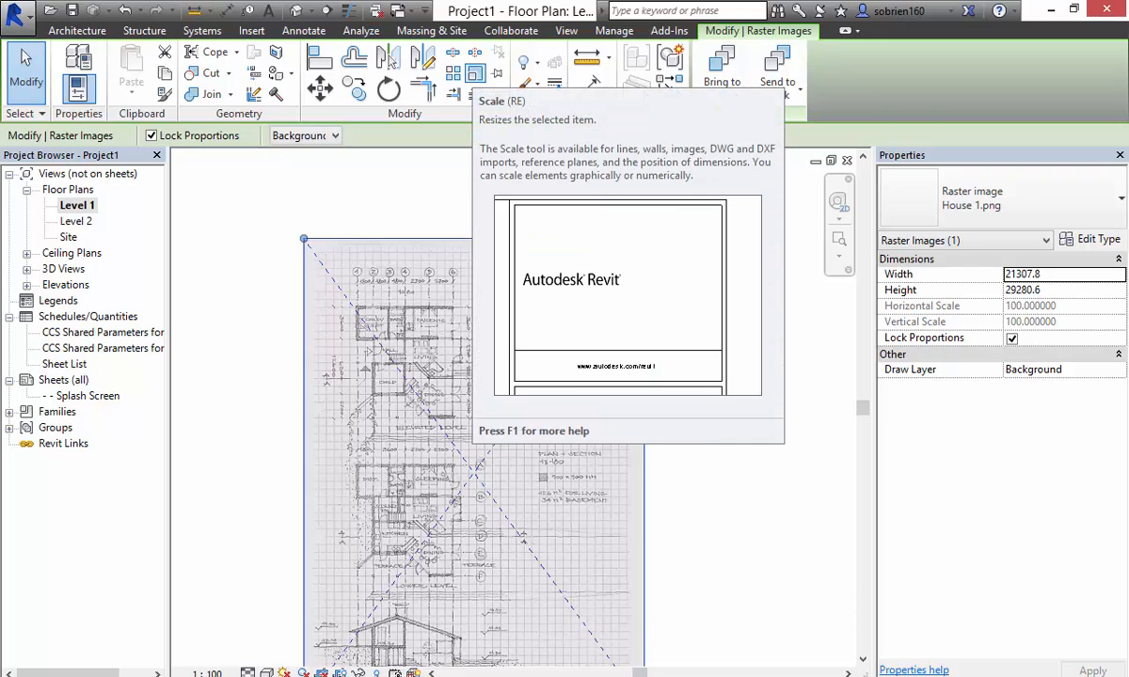
left_click(388, 58)
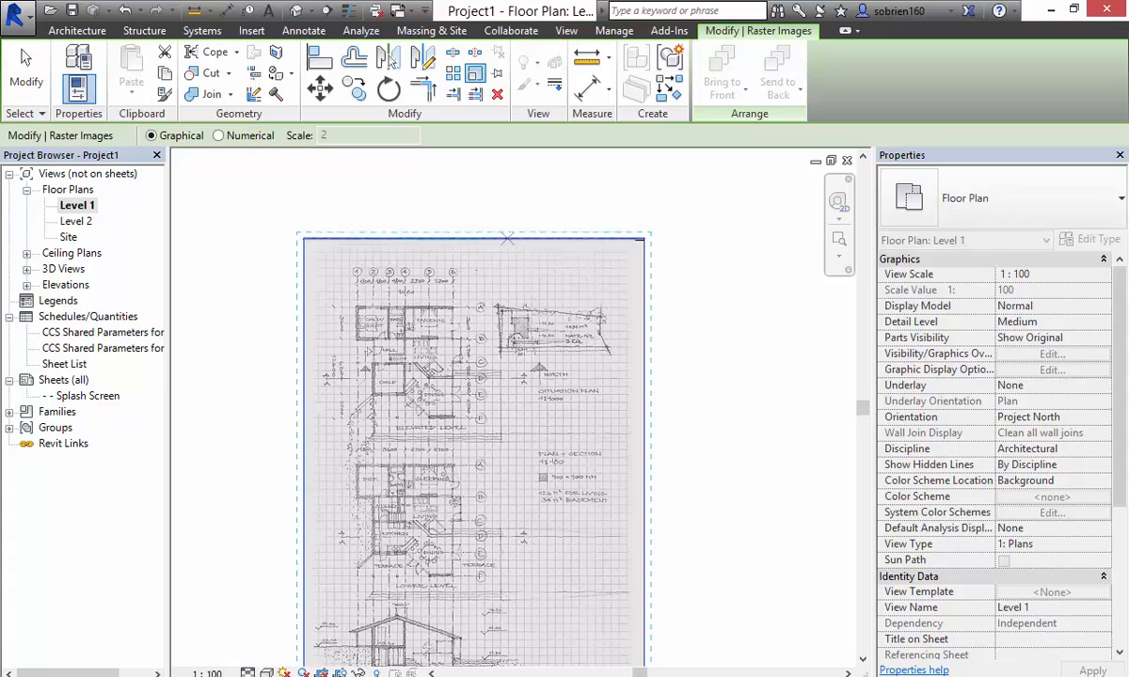
scroll(492, 522, "up", 9)
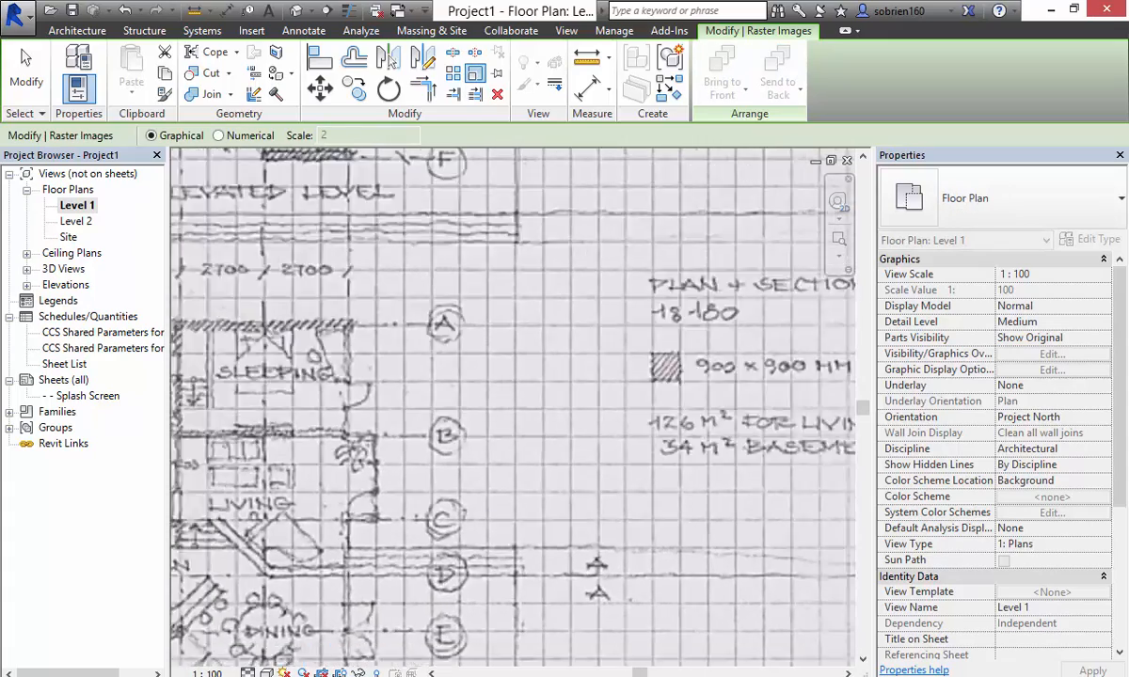
scroll(500, 511, "down", 8)
scroll(568, 500, "down", 1)
scroll(489, 459, "up", 10)
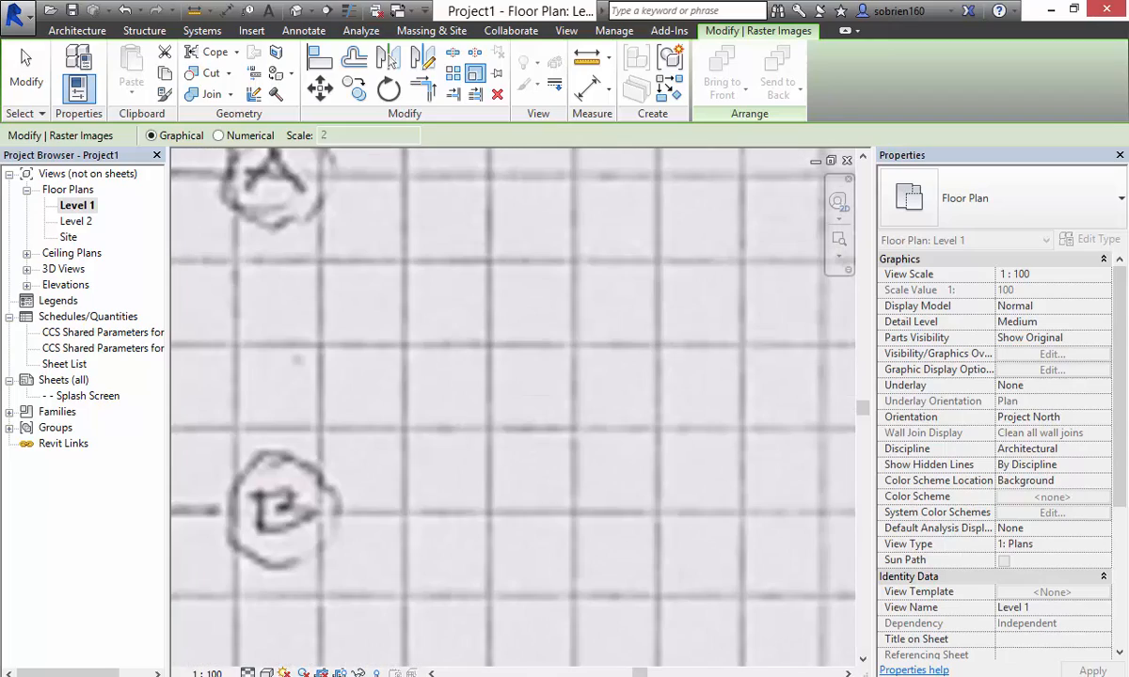
scroll(489, 459, "down", 10)
scroll(576, 394, "up", 5)
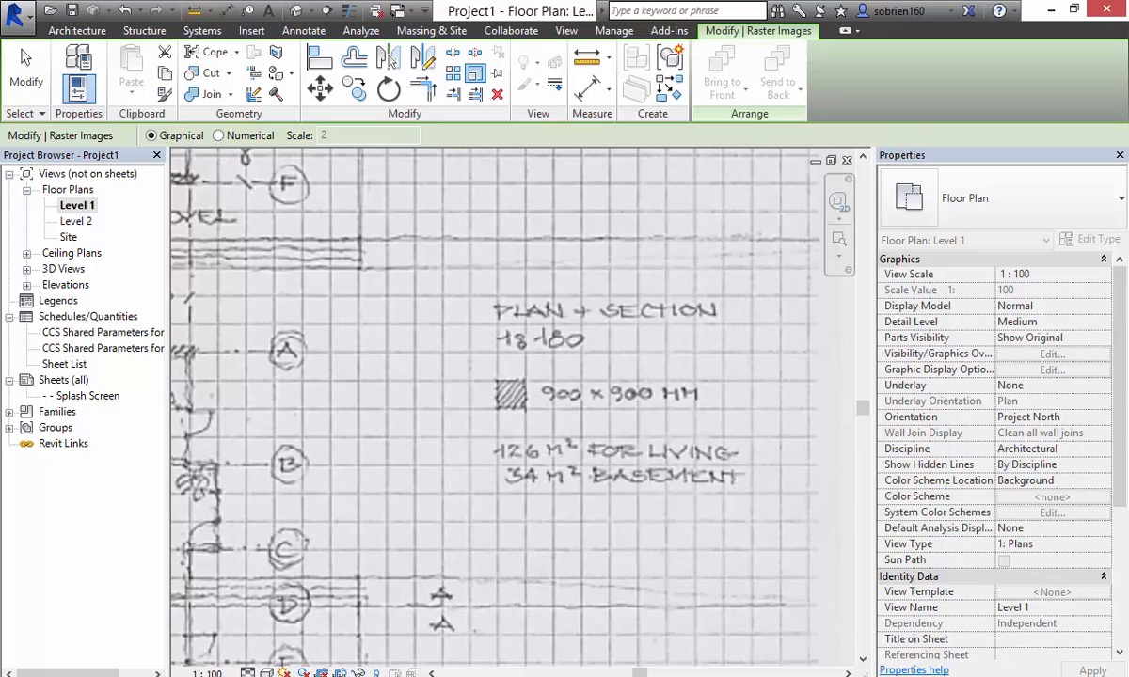
scroll(540, 402, "up", 4)
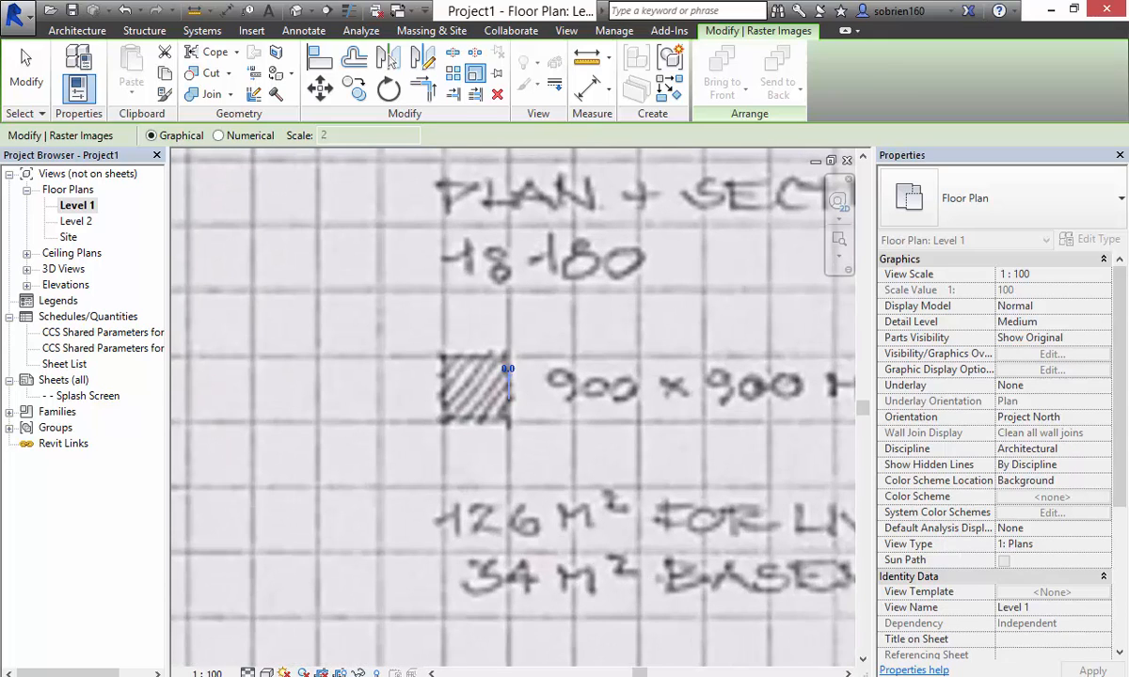
left_click(507, 420)
scroll(442, 422, "up", 3)
scroll(442, 422, "up", 2)
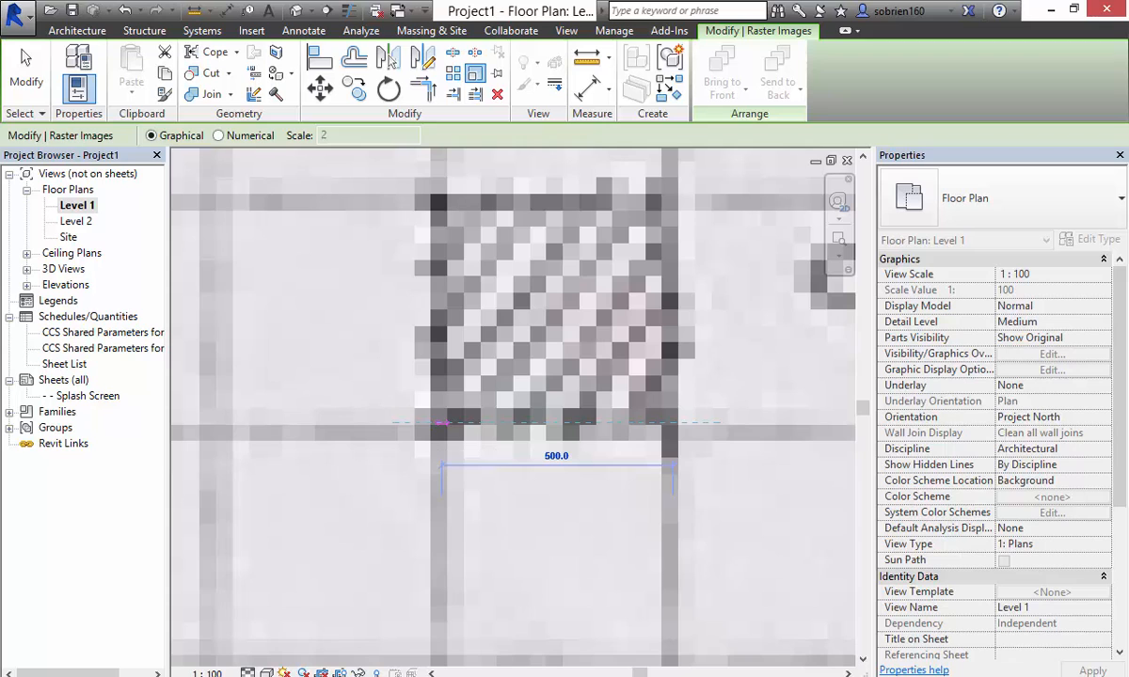
type("900")
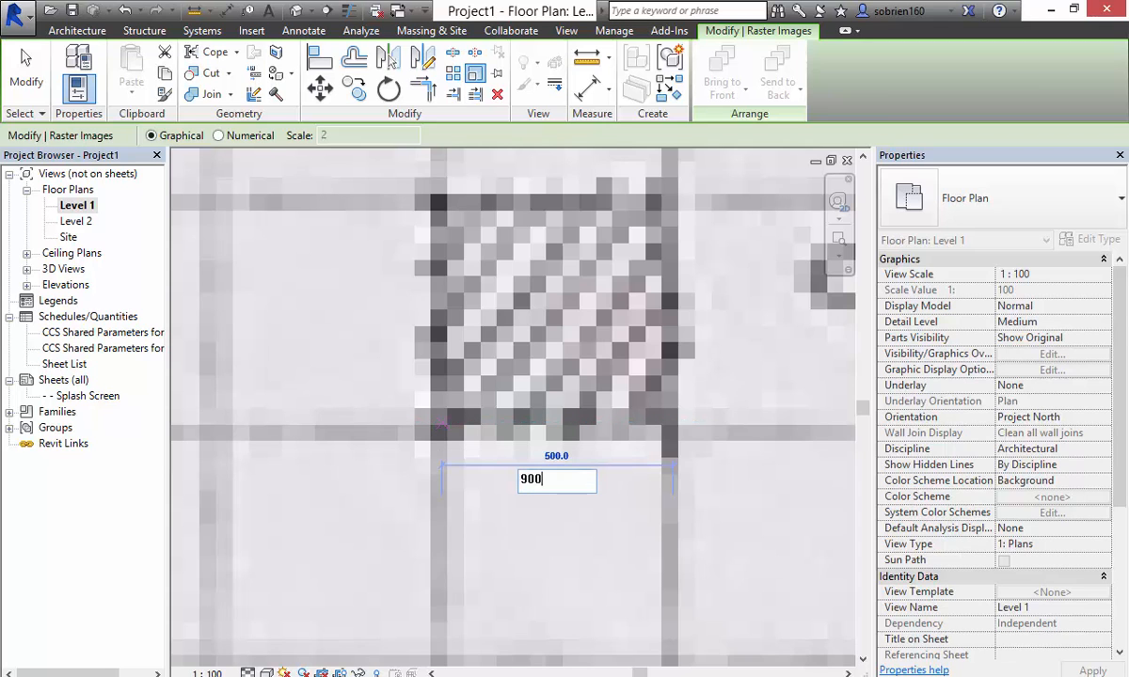
key("Return")
scroll(456, 389, "down", 7)
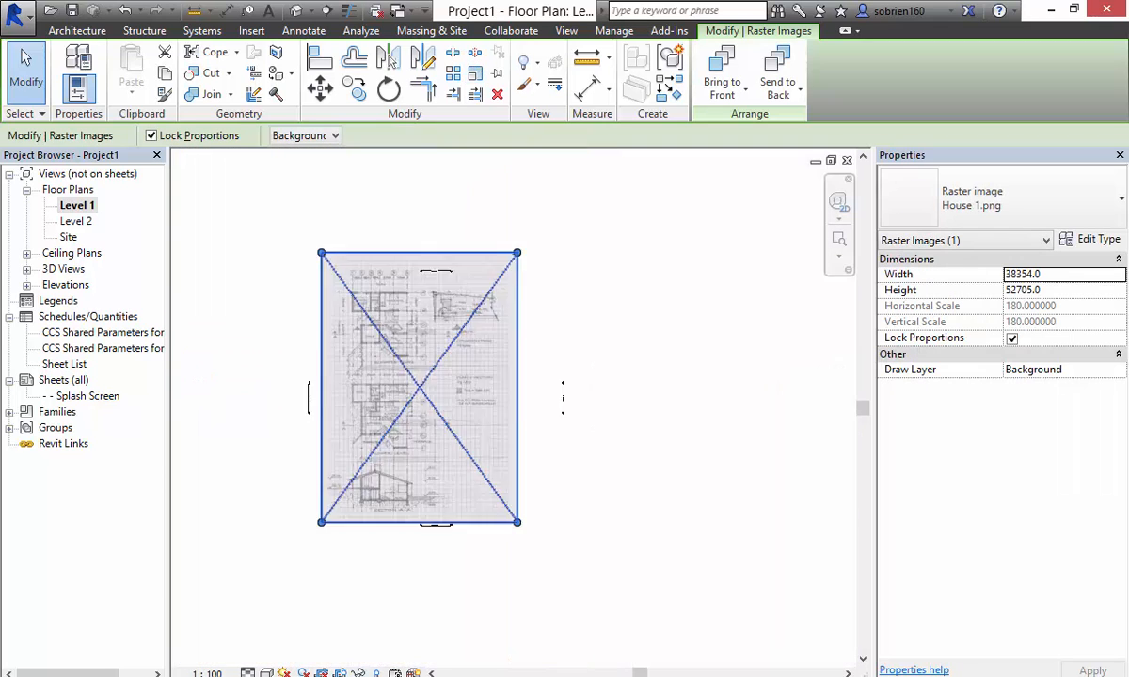
Step: Move the scaled sketch a little to the right to centre it between the elevation markers again
left_click(514, 380)
scroll(513, 380, "up", 1)
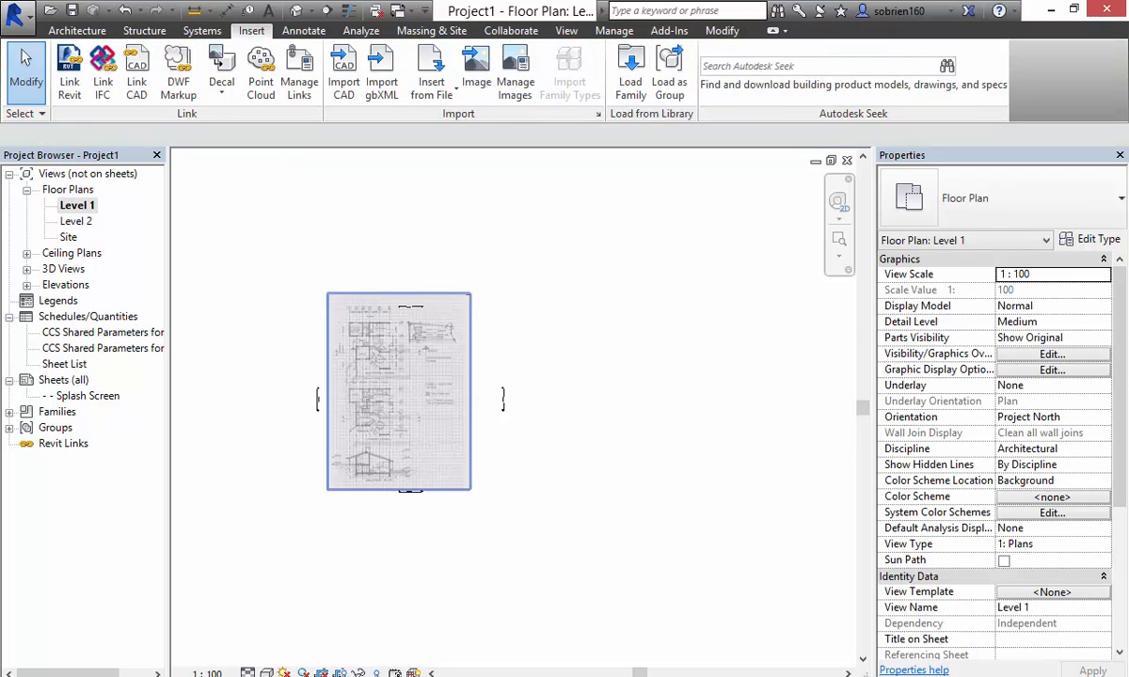
left_click(471, 391)
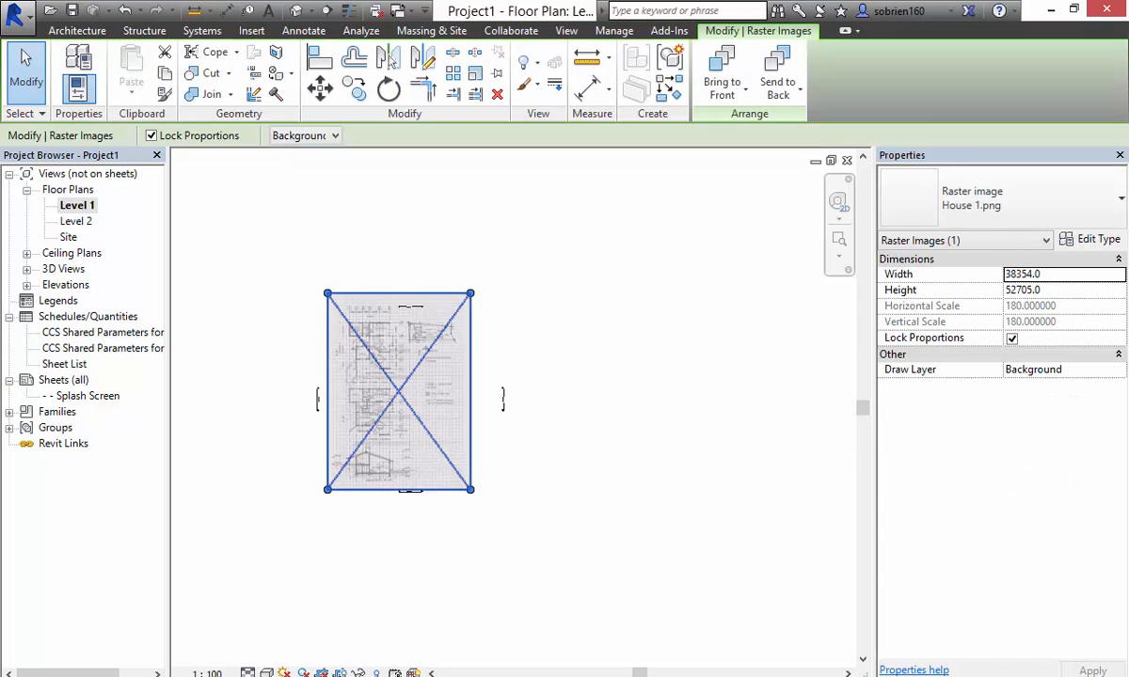
left_click_drag(470, 390, 485, 390)
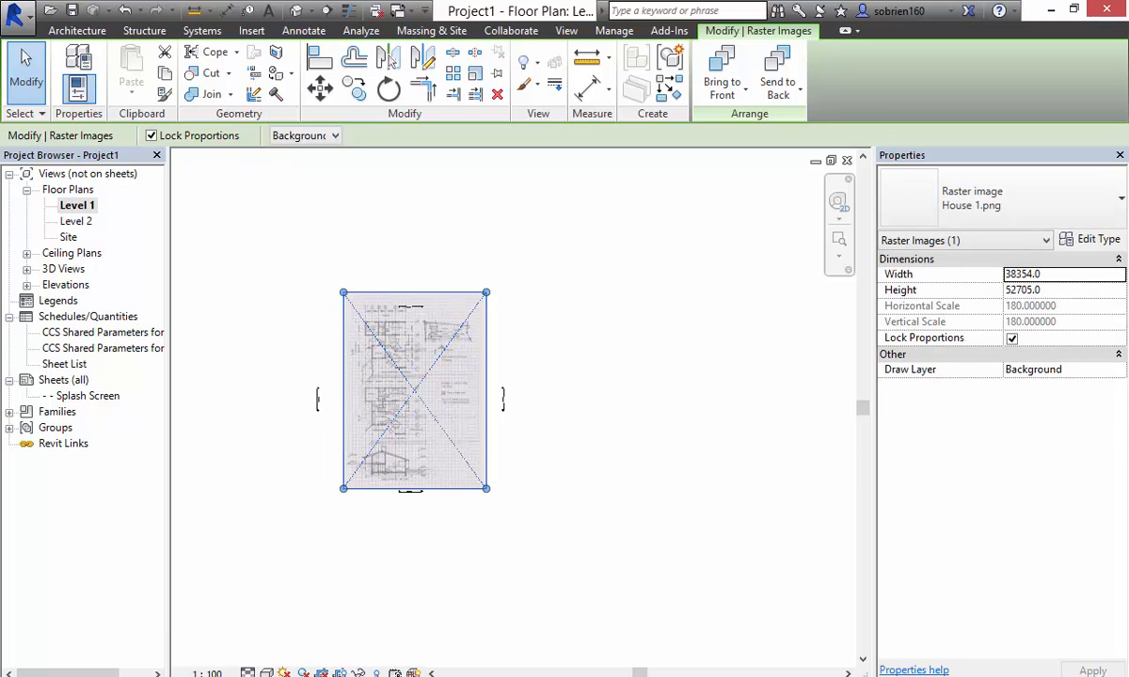
key("Escape")
Step: Examine the scaled sketch's elevated and lower level plans, including their lettered axes and spacing dimensions
scroll(392, 411, "up", 9)
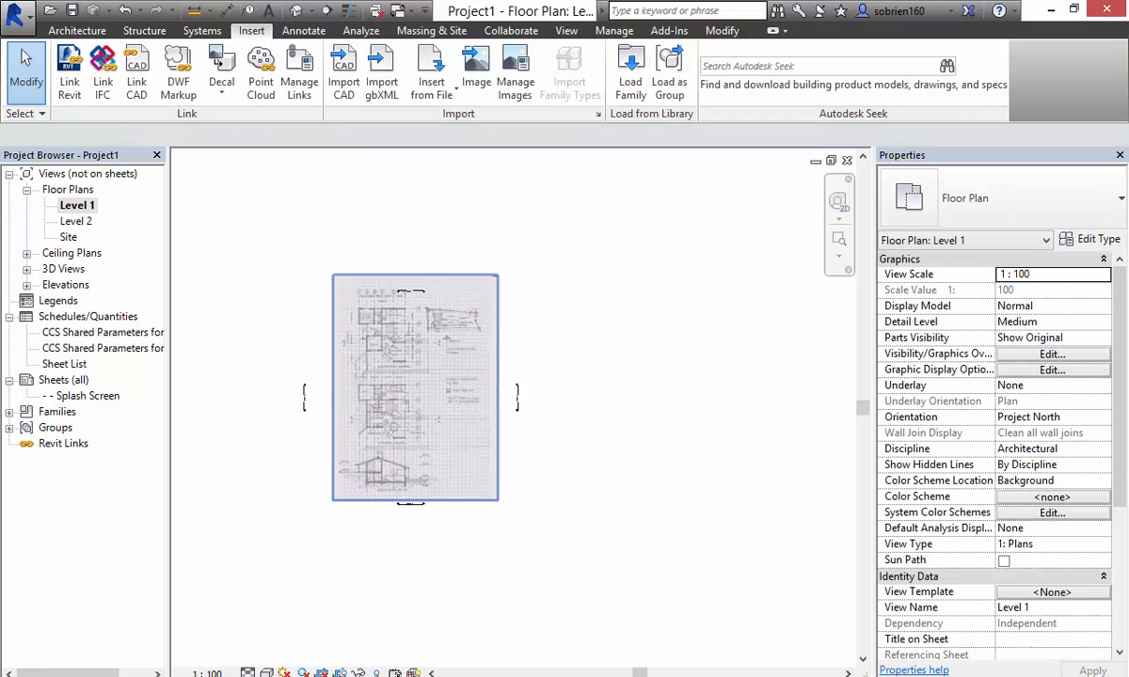
scroll(392, 411, "down", 4)
scroll(369, 381, "down", 2)
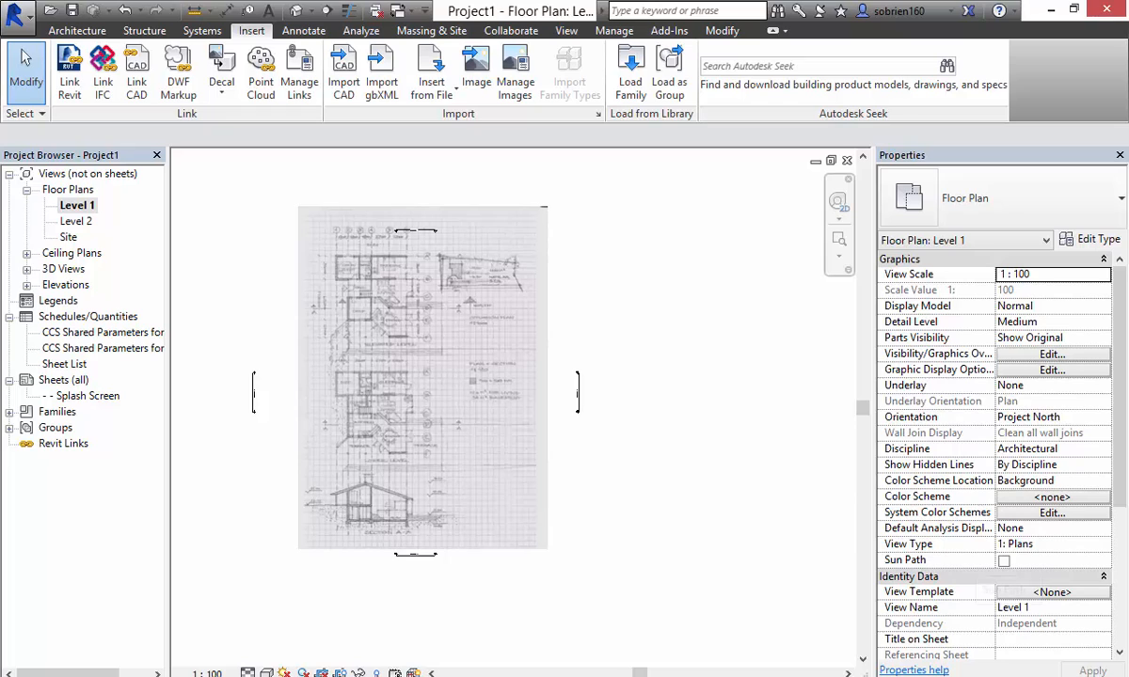
scroll(973, 496, "down", 2)
scroll(973, 496, "up", 1)
scroll(978, 495, "up", 4)
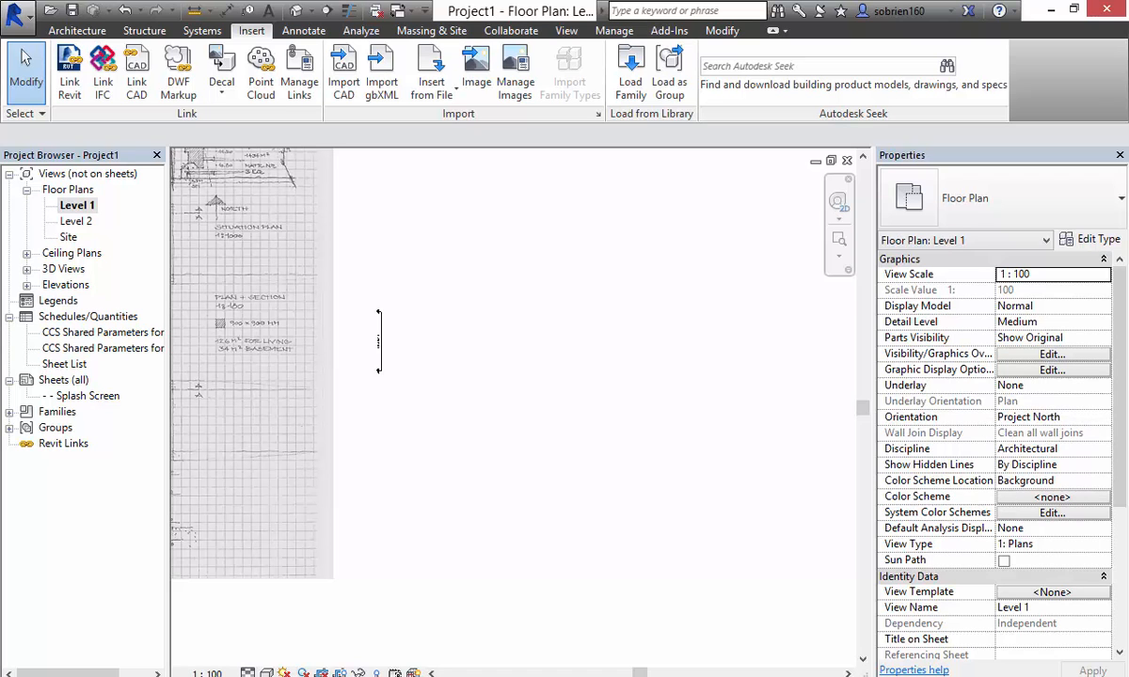
middle_click_drag(323, 428, 632, 504)
scroll(616, 498, "down", 1)
scroll(496, 425, "up", 1)
middle_click_drag(378, 379, 414, 396)
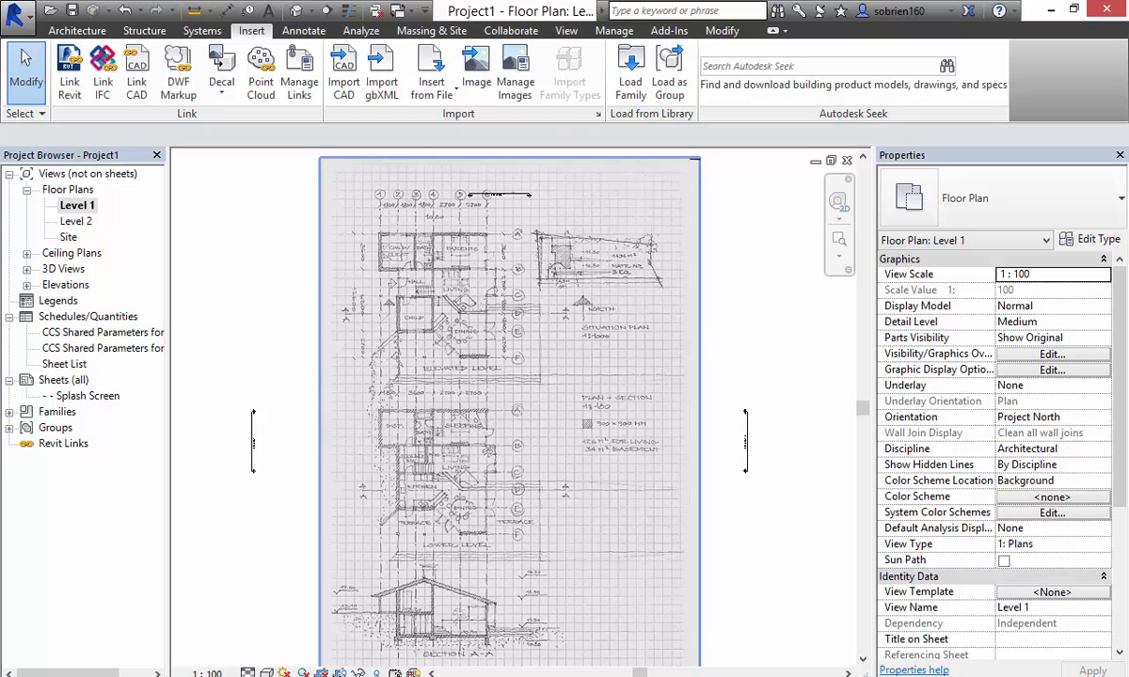
scroll(442, 409, "up", 1)
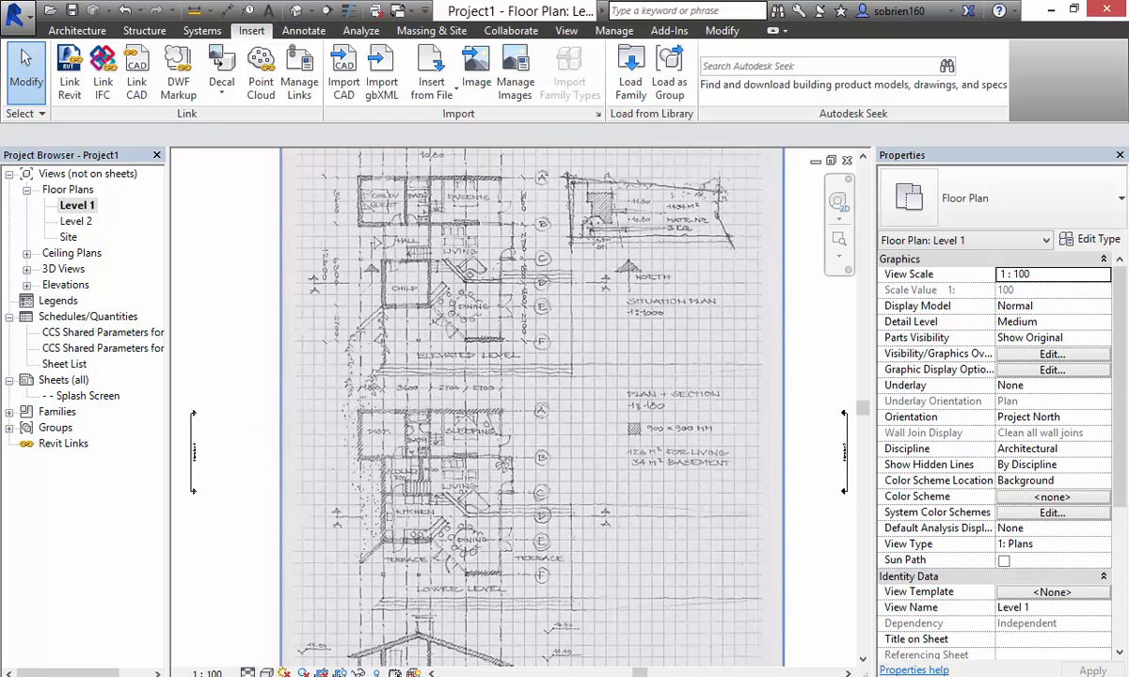
middle_click_drag(526, 414, 565, 405)
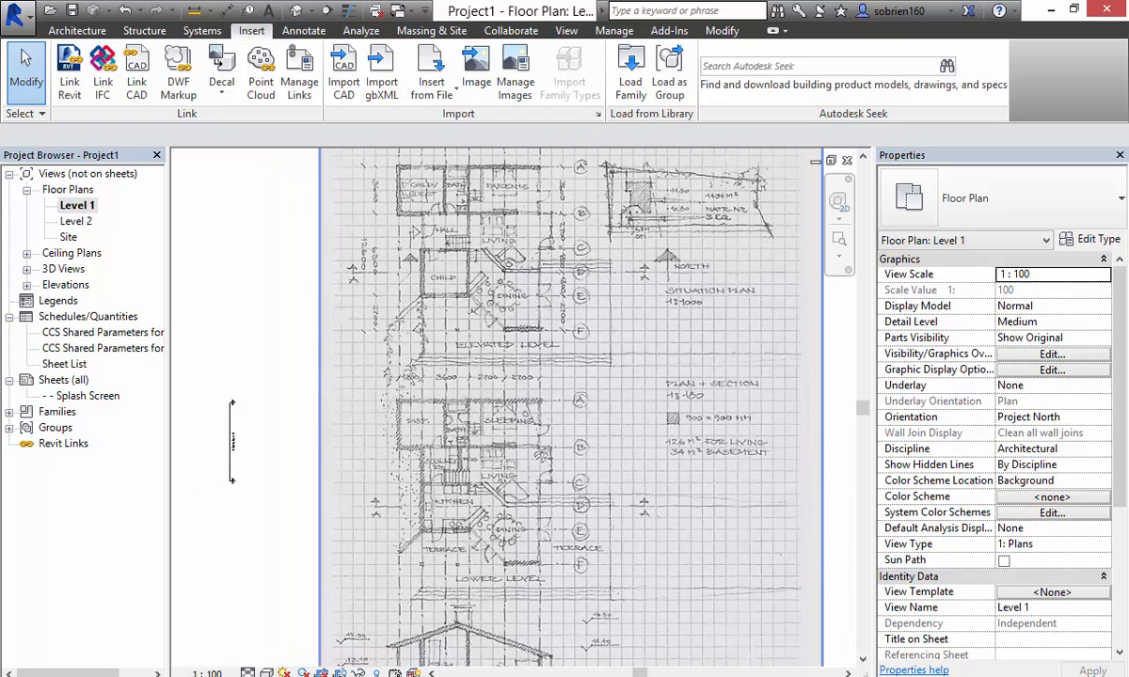
scroll(470, 489, "up", 1)
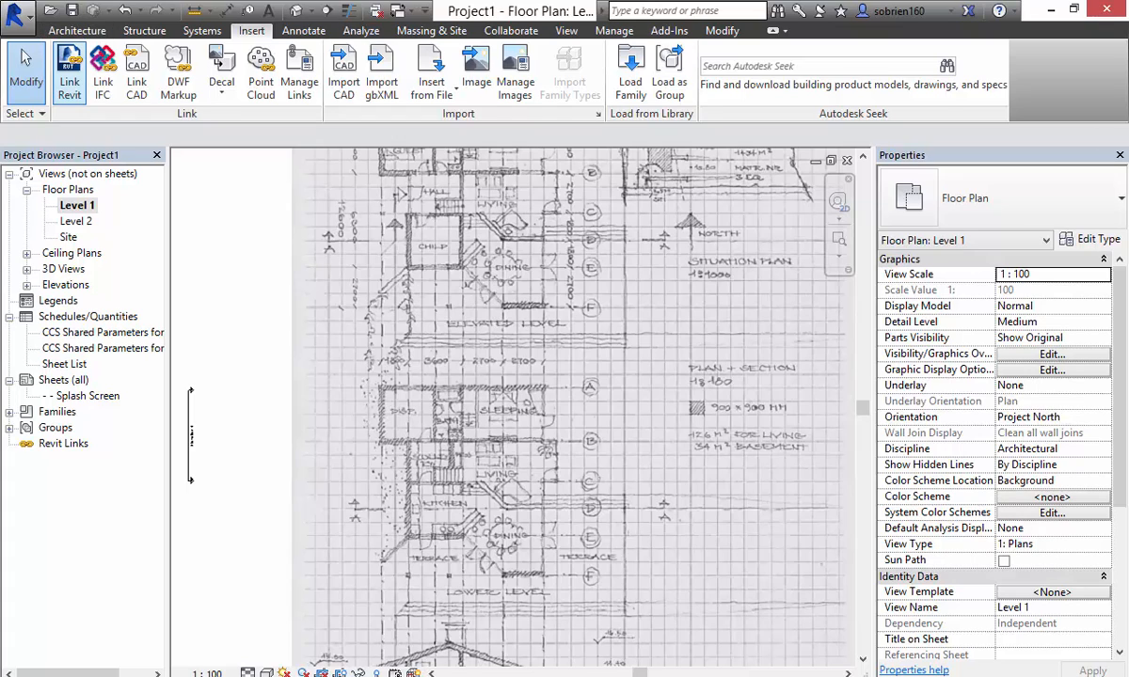
Step: Draw a horizontal grid line along axis A of the sketched lower level plan, extending past the plan on both sides
left_click(77, 30)
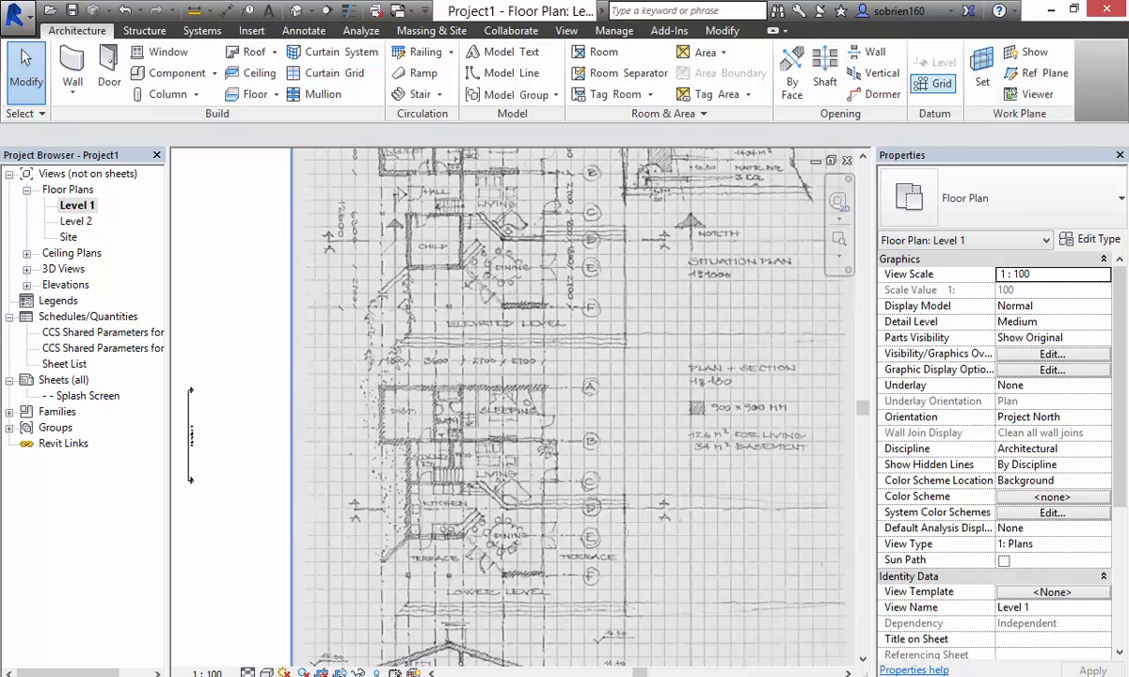
left_click(941, 83)
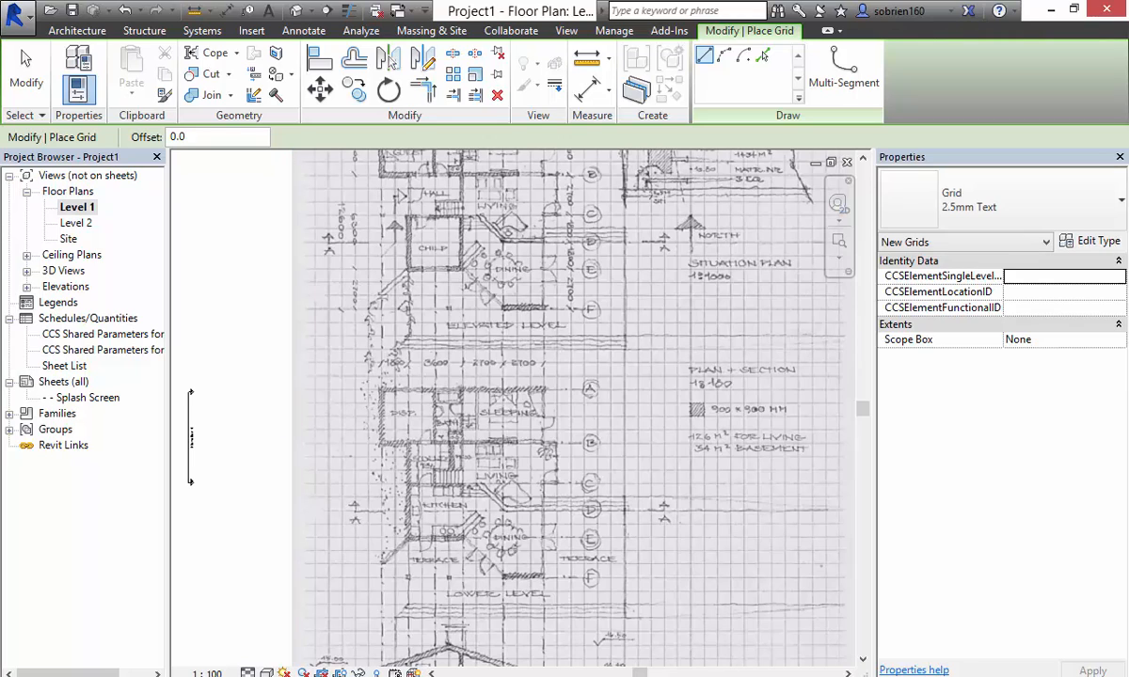
scroll(335, 381, "up", 3)
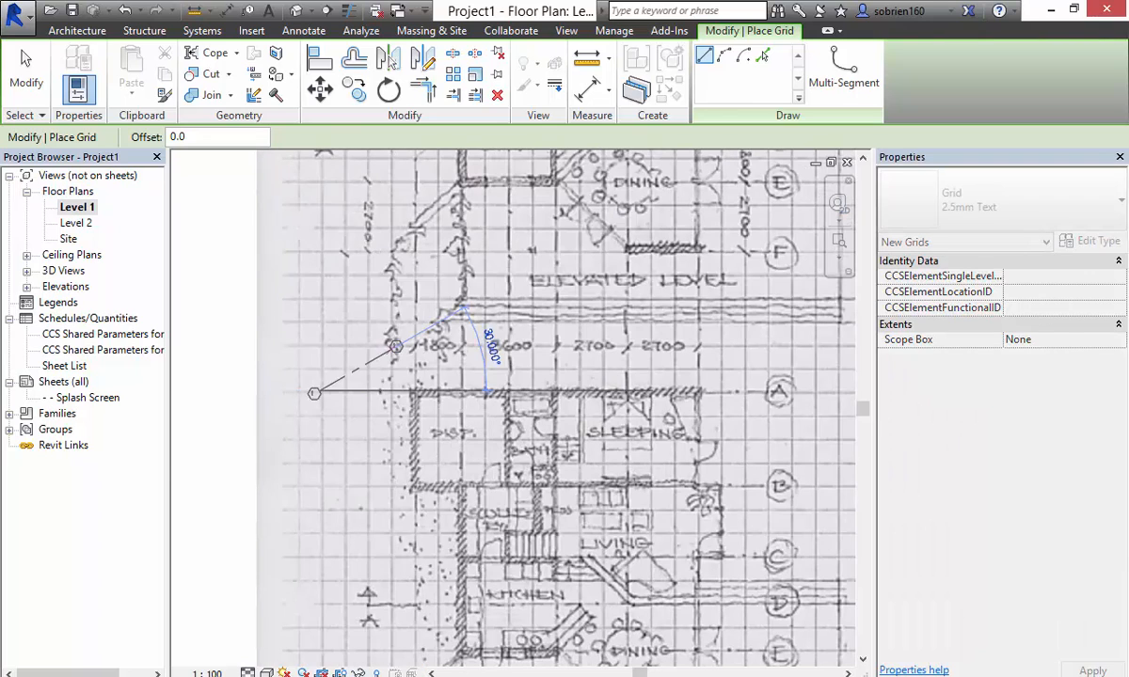
left_click(825, 390)
left_click(313, 390)
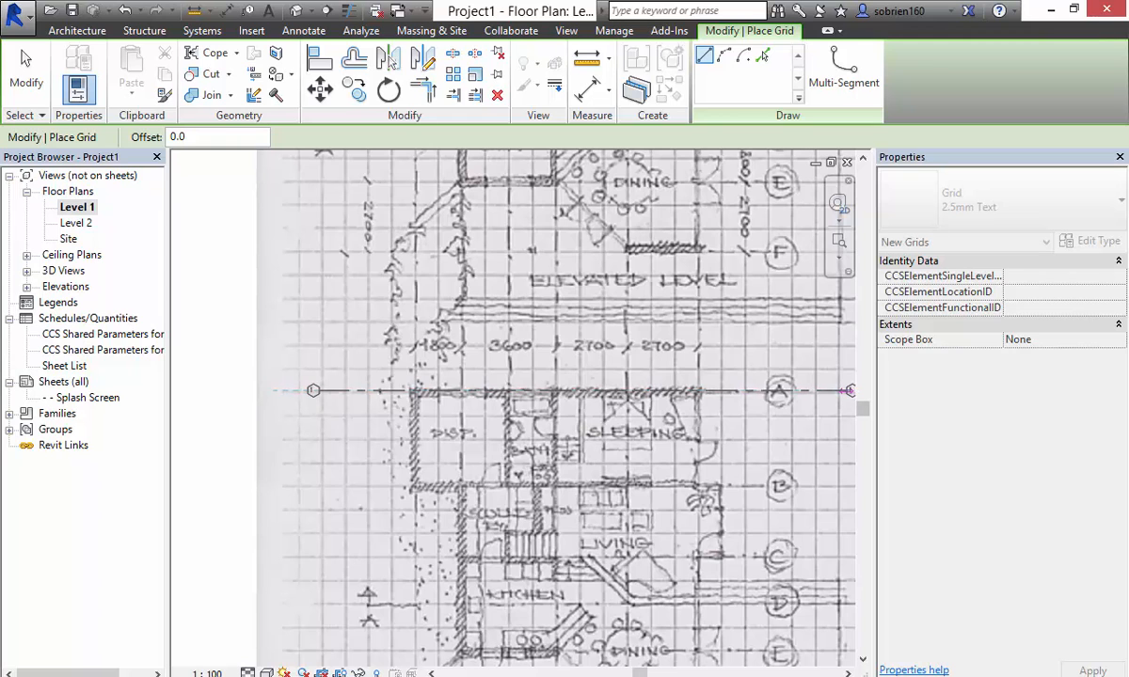
left_click(848, 390)
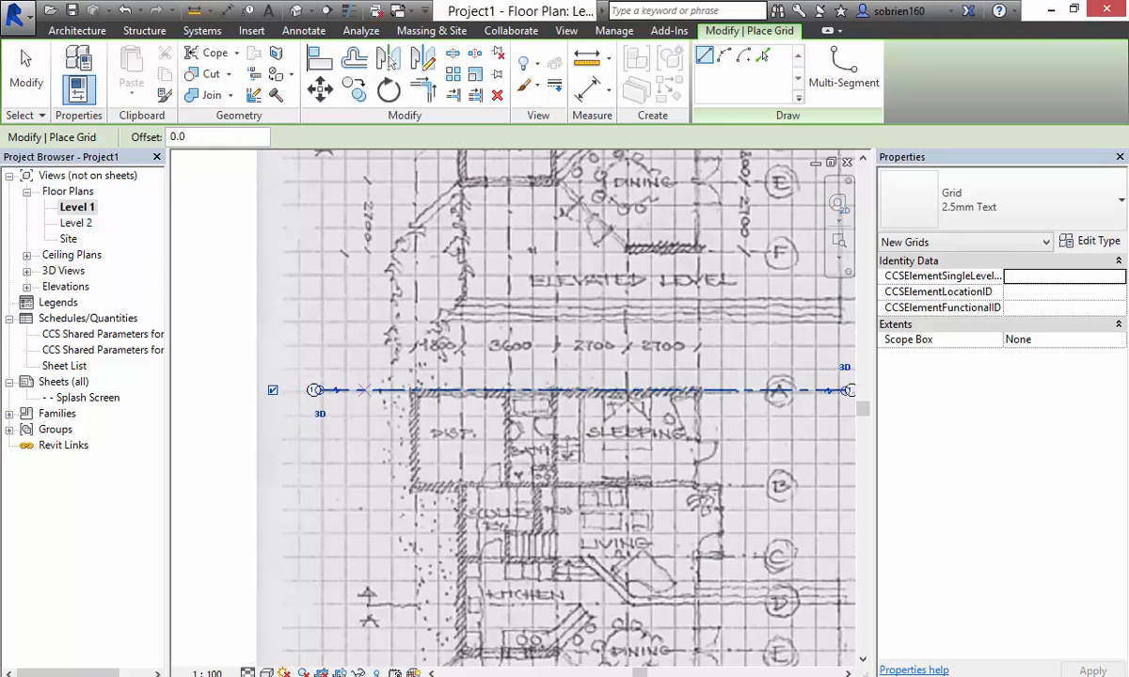
Step: Nudge the new horizontal grid line slightly down to line up with axis A on the sketch's squared paper
scroll(336, 376, "up", 5)
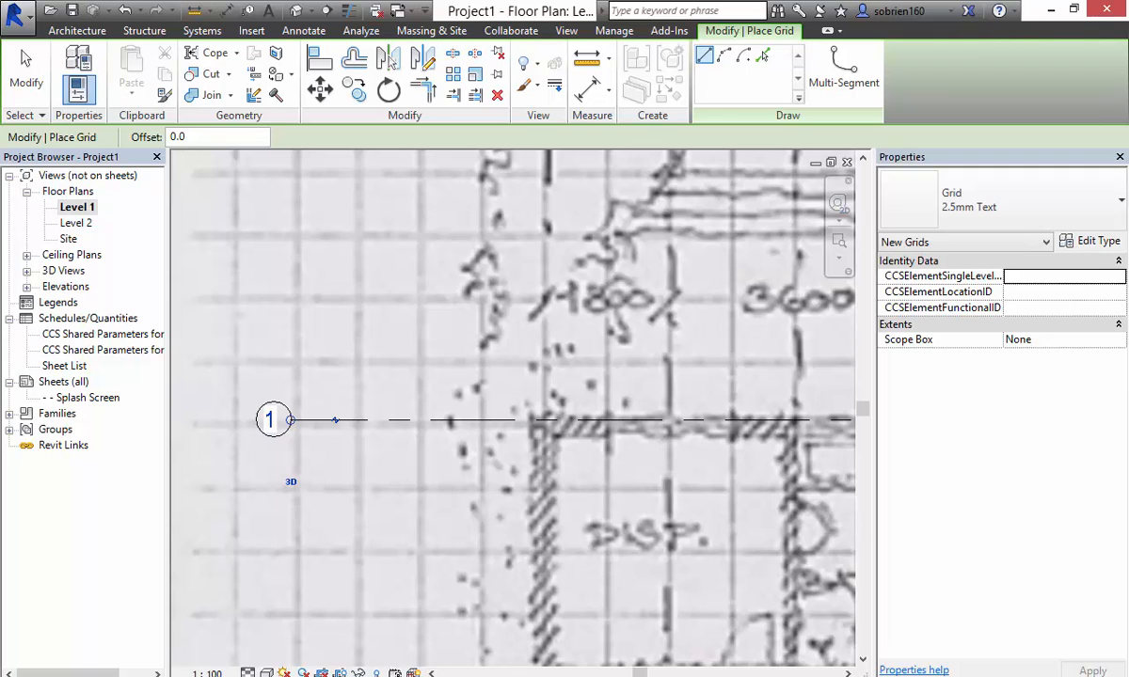
key("Escape")
left_click(310, 418)
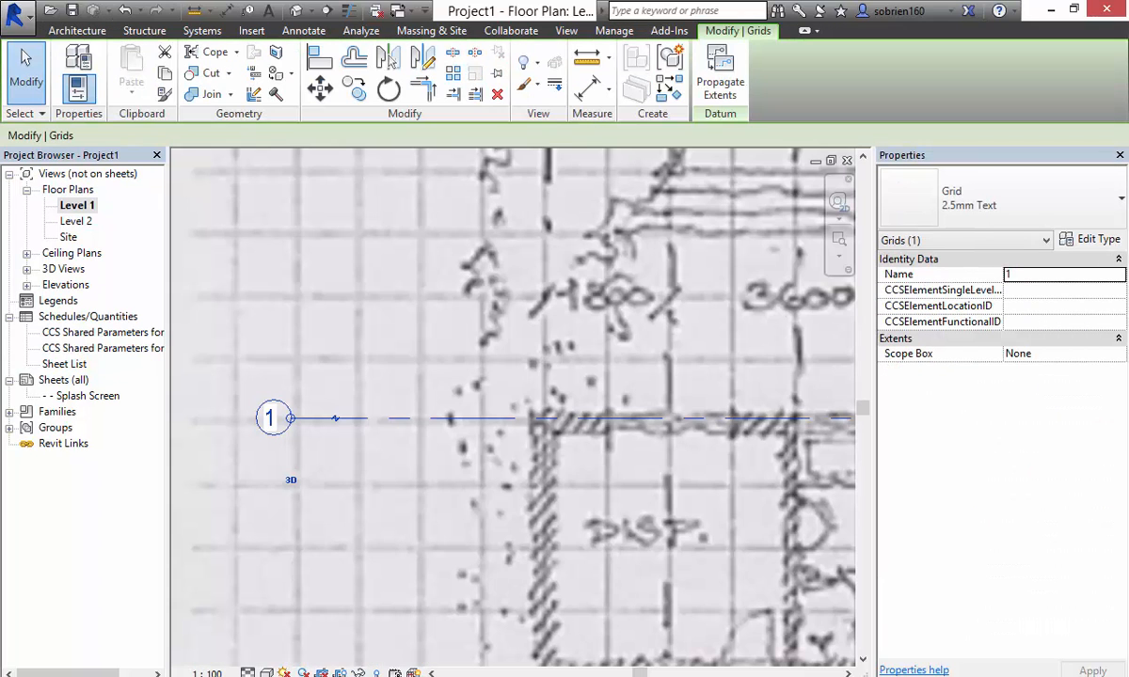
key("Down")
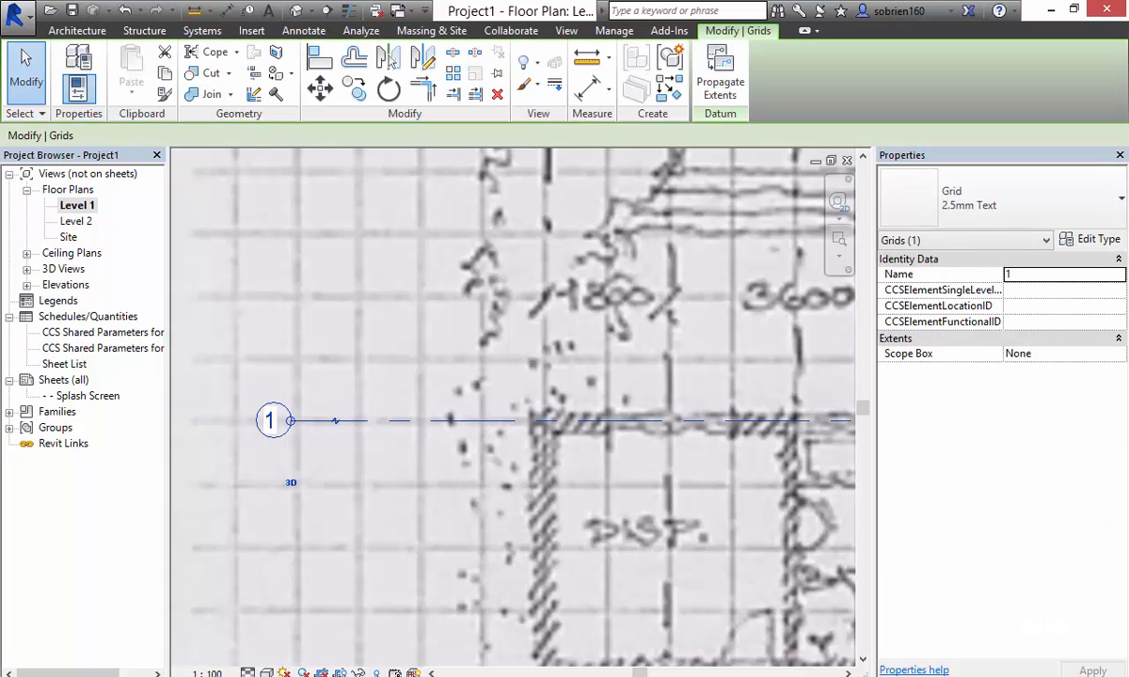
scroll(391, 422, "up", 4)
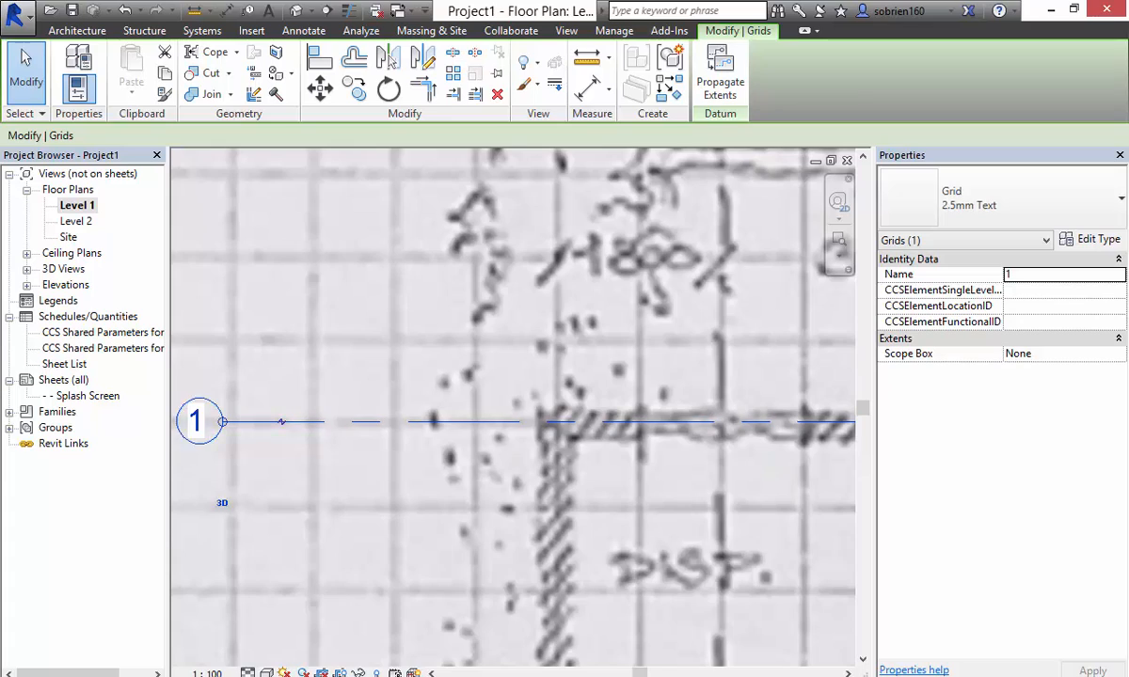
Step: Array horizontal grid line 1 downwards across the sketch as 30 ungrouped lines spaced 900 mm apart
scroll(391, 423, "down", 5)
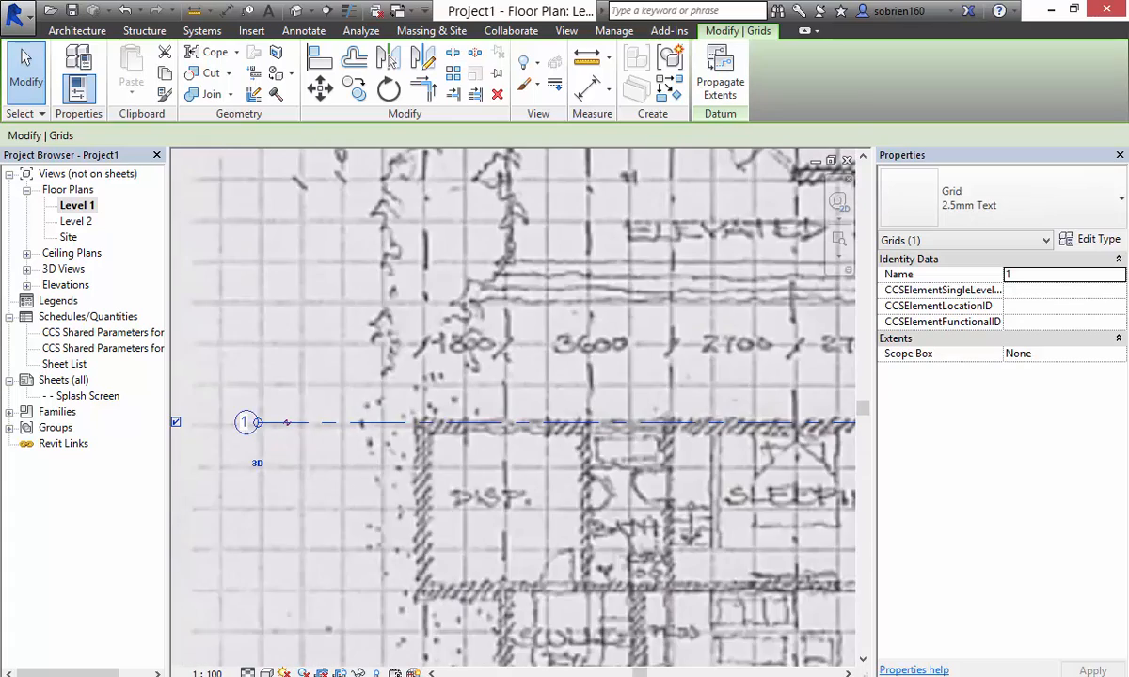
key("Escape")
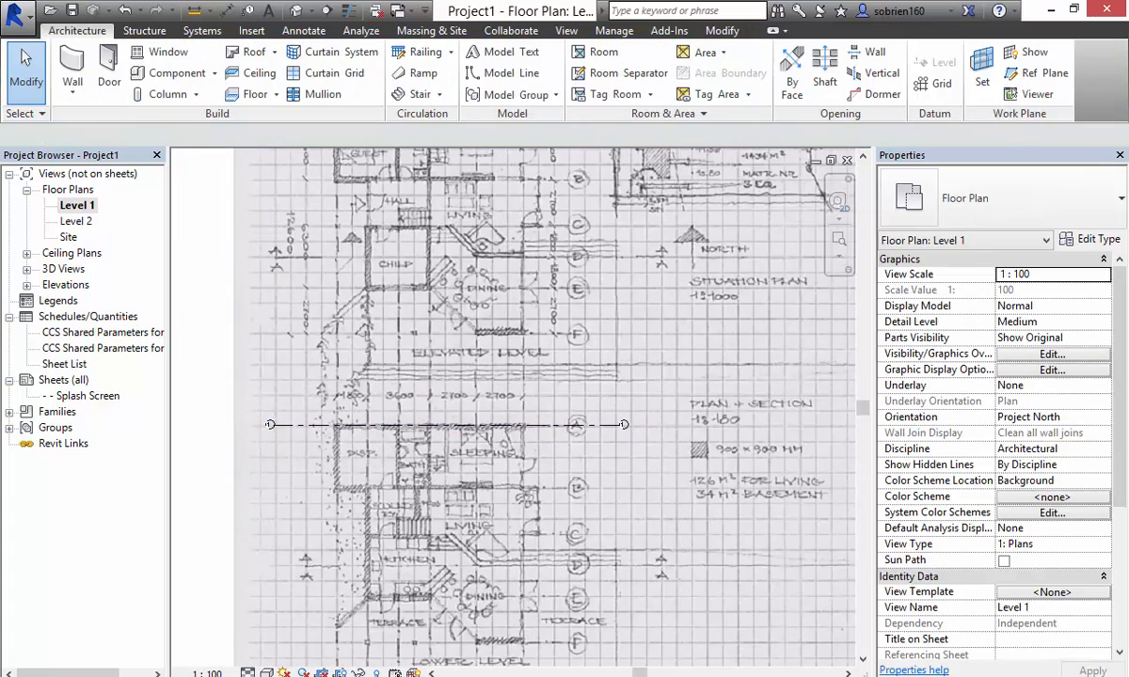
middle_click_drag(392, 422, 419, 368)
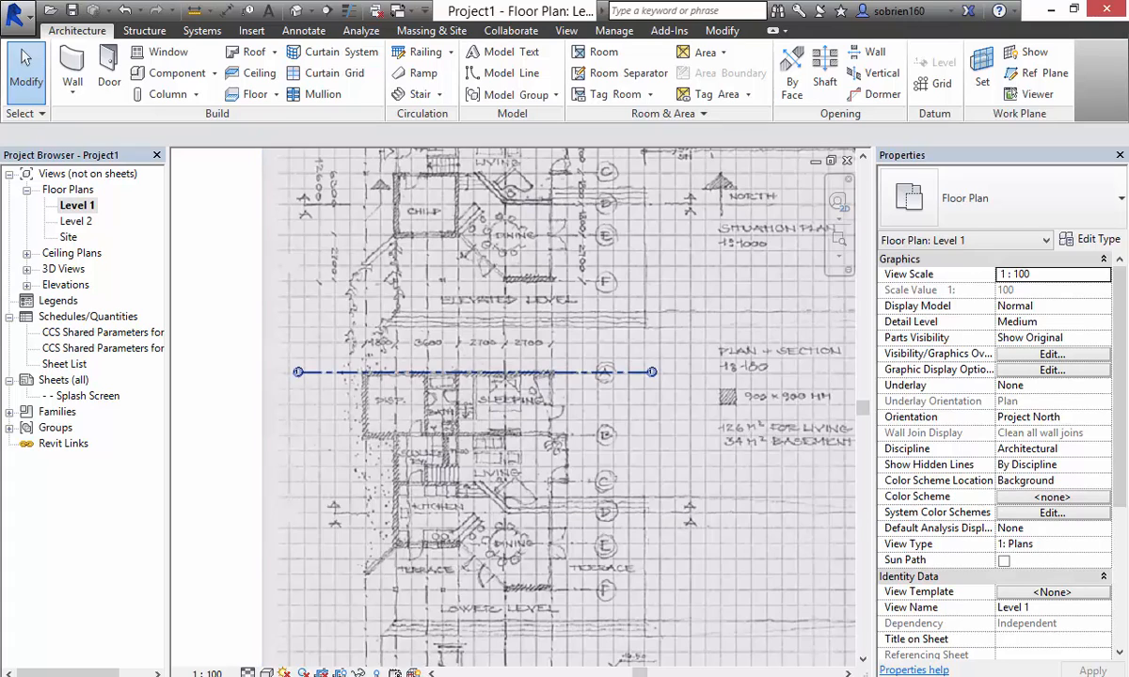
left_click(358, 372)
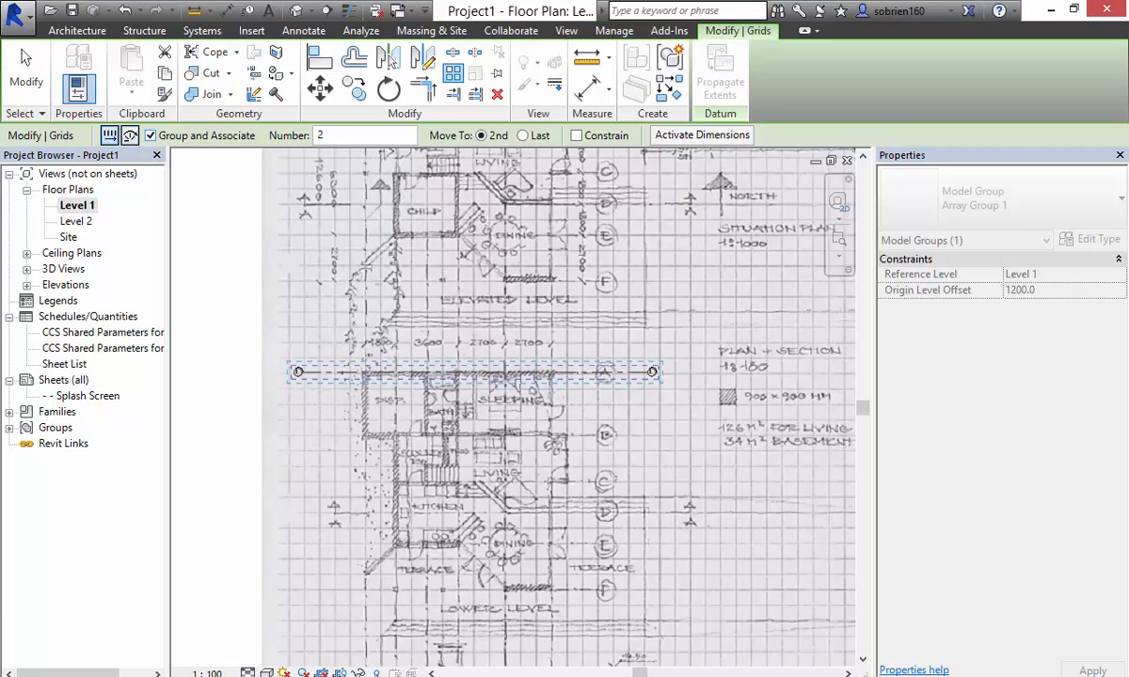
left_click(150, 136)
double_click(320, 135)
type("30")
left_click(325, 373)
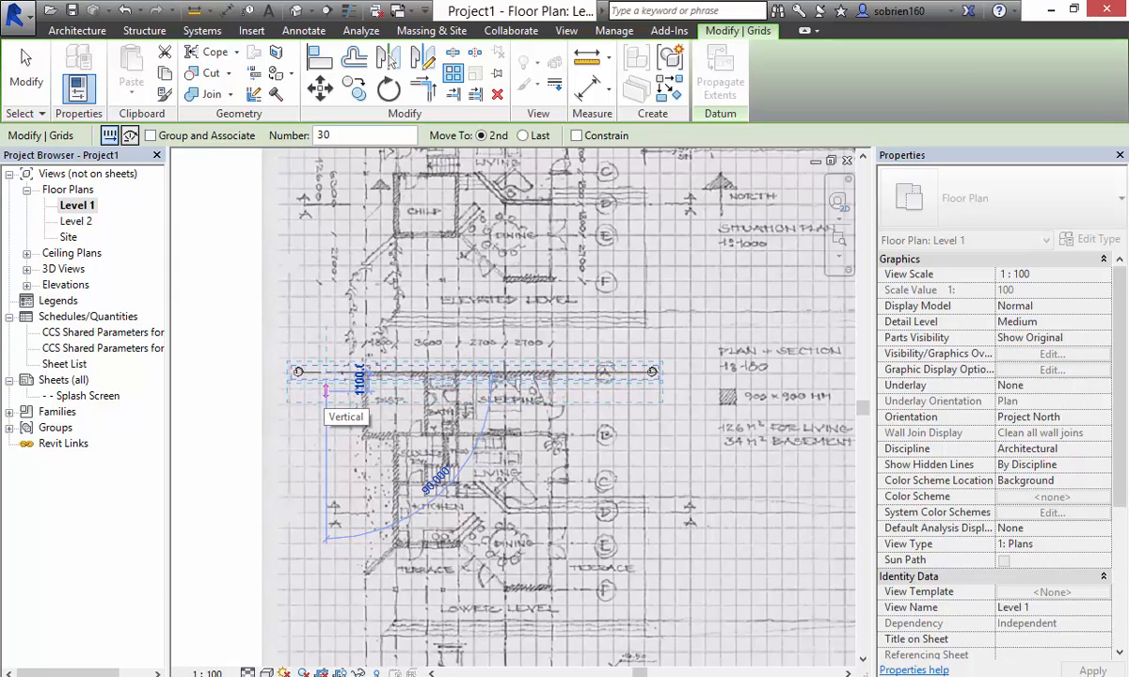
type("900")
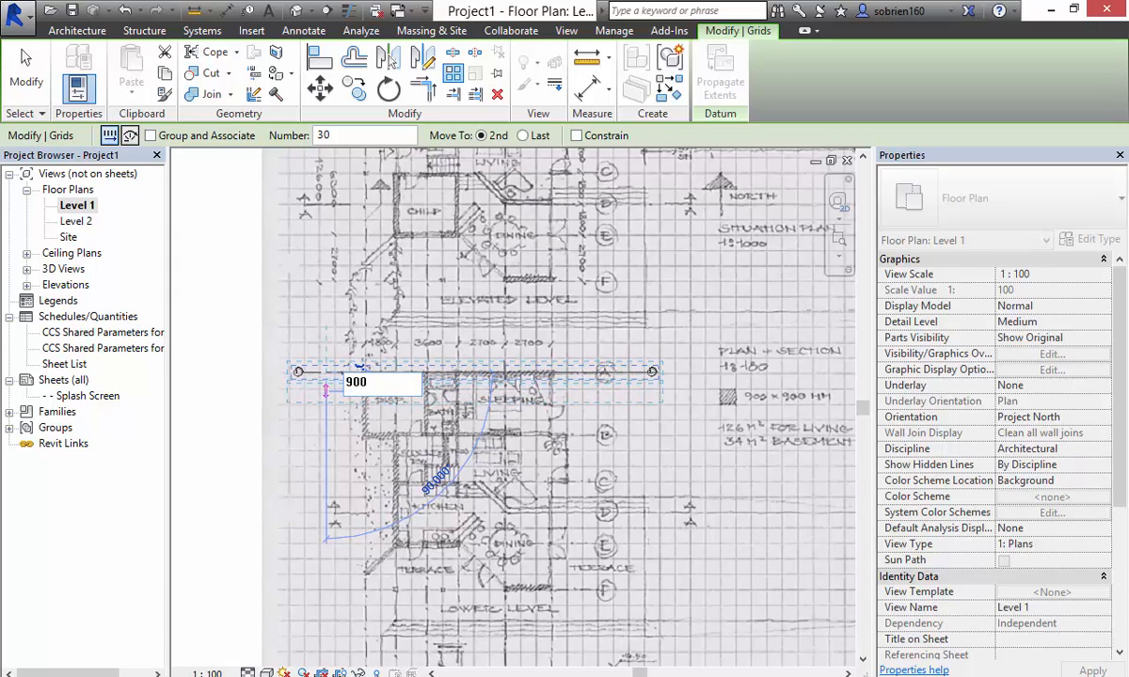
key("Return")
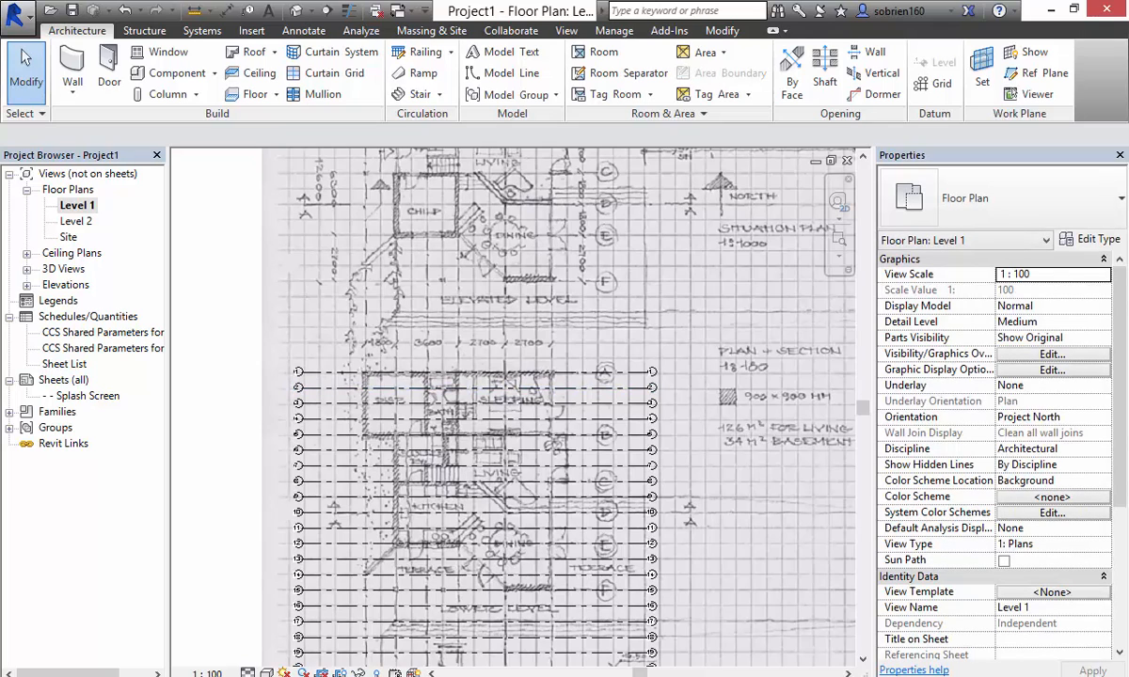
Step: Draw a vertical grid line beside the DISP. room's outer wall, from above grid line 1 down to between grid lines 16 and 17
scroll(347, 575, "up", 3)
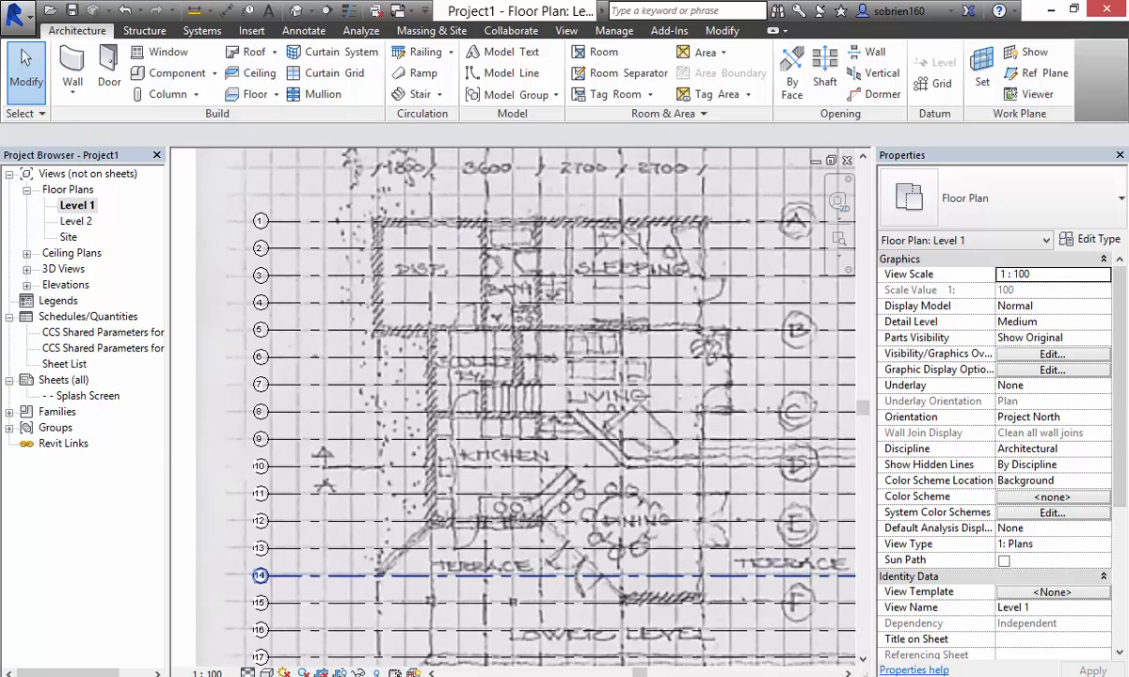
scroll(362, 508, "down", 4)
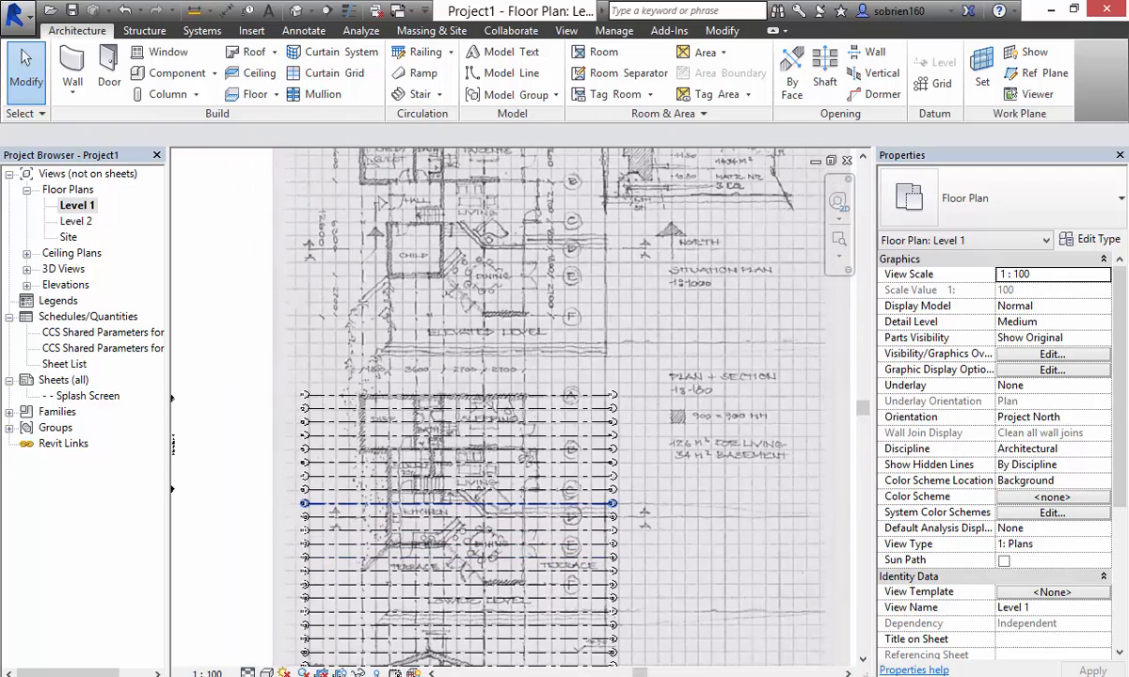
scroll(377, 429, "up", 2)
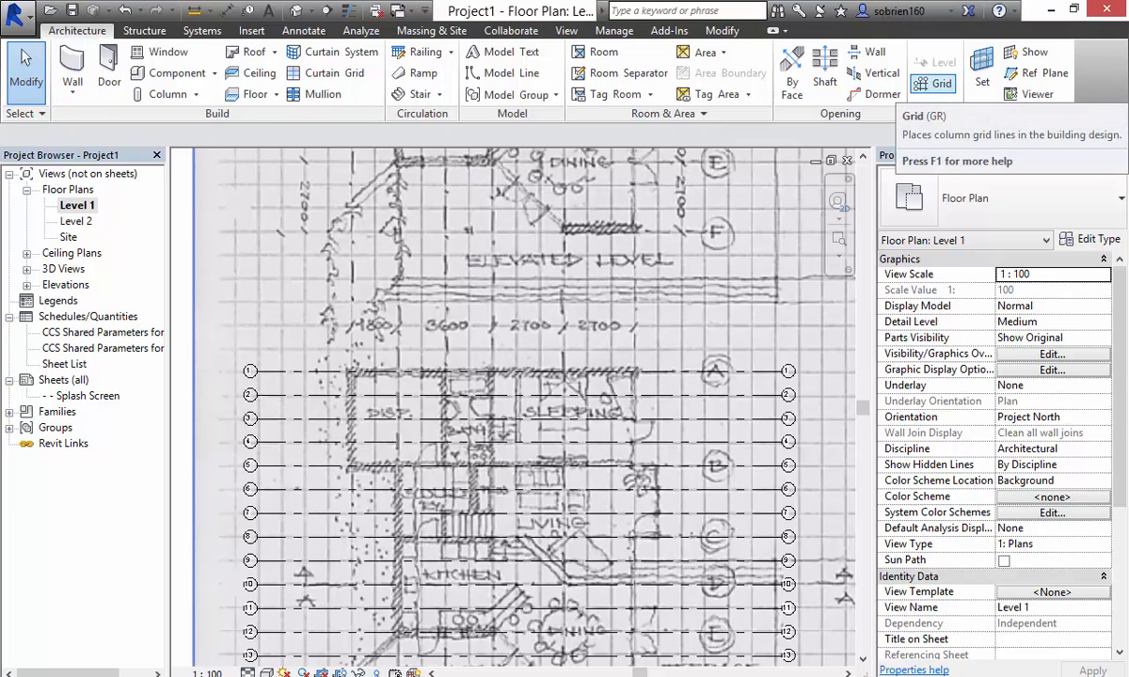
left_click(941, 83)
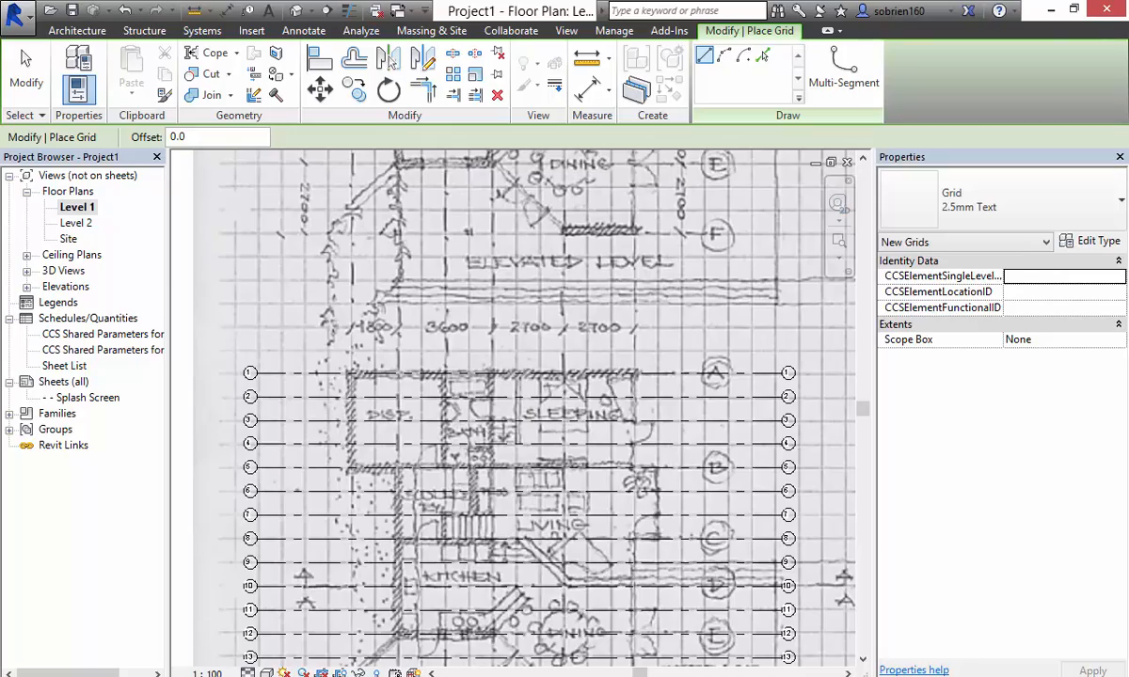
left_click(303, 327)
middle_click_drag(304, 548, 281, 391)
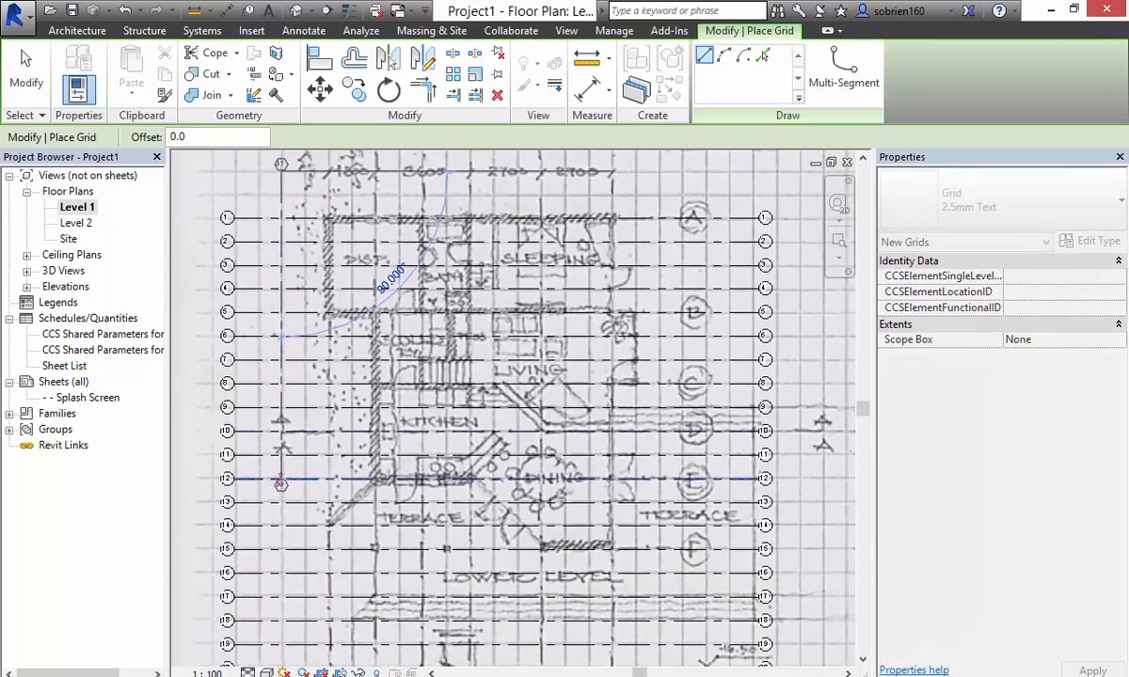
middle_click_drag(280, 482, 264, 329)
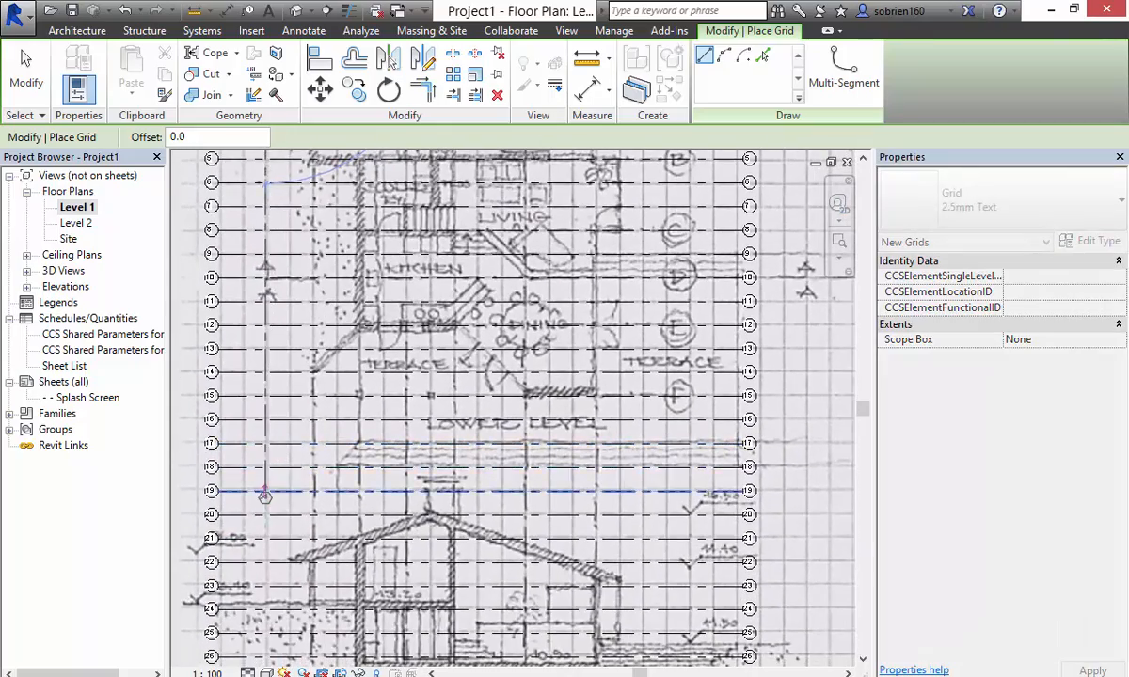
scroll(265, 496, "down", 3)
scroll(378, 390, "down", 1)
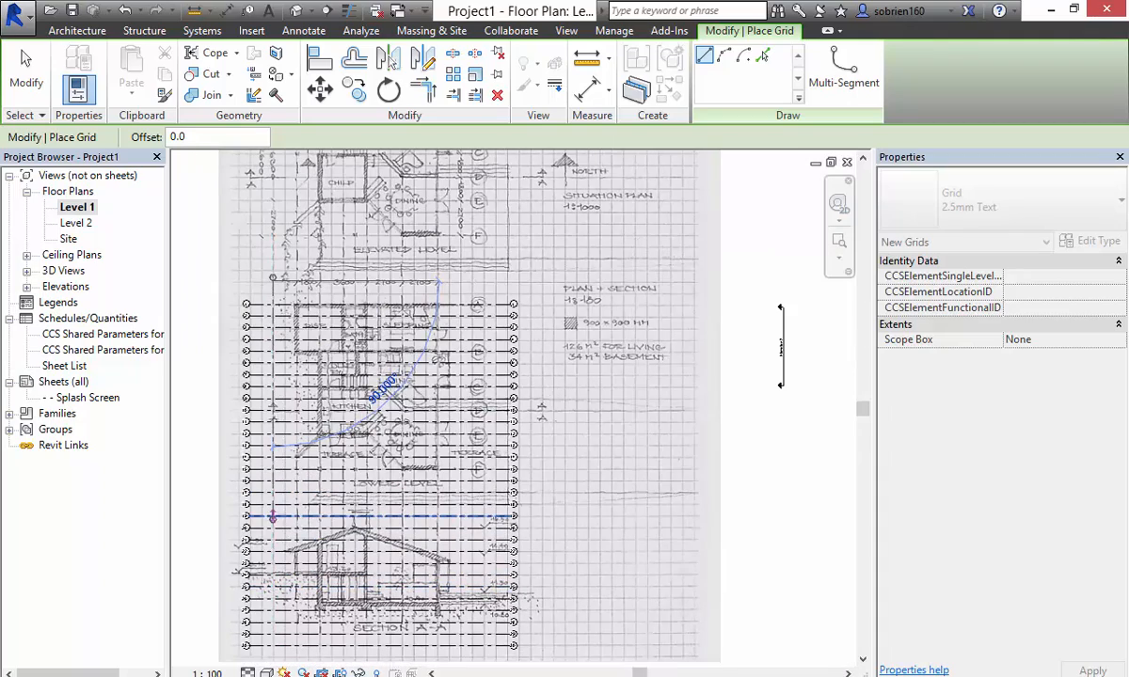
scroll(268, 461, "up", 4)
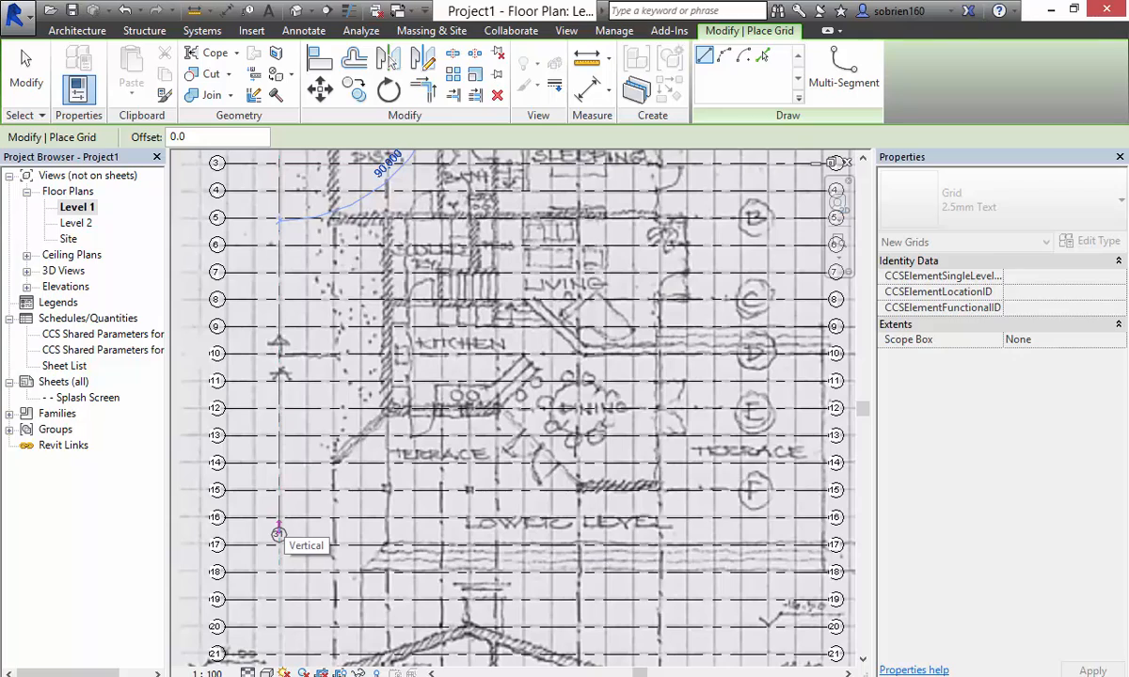
left_click(279, 534)
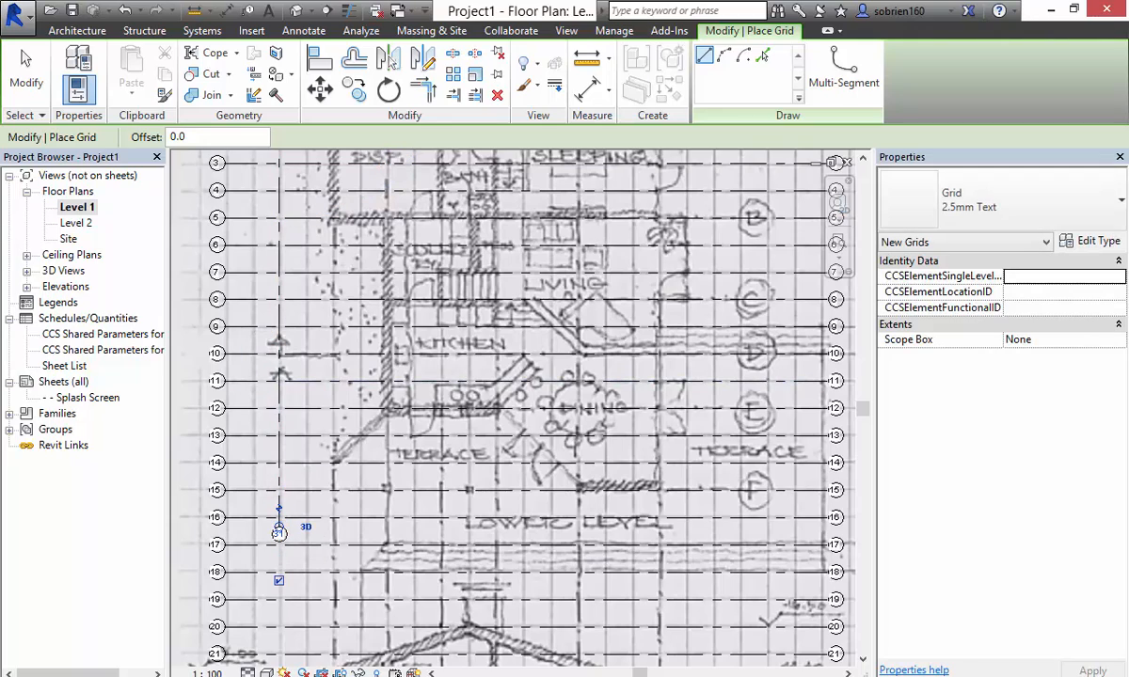
key("Escape")
key("Escape")
scroll(279, 534, "down", 5)
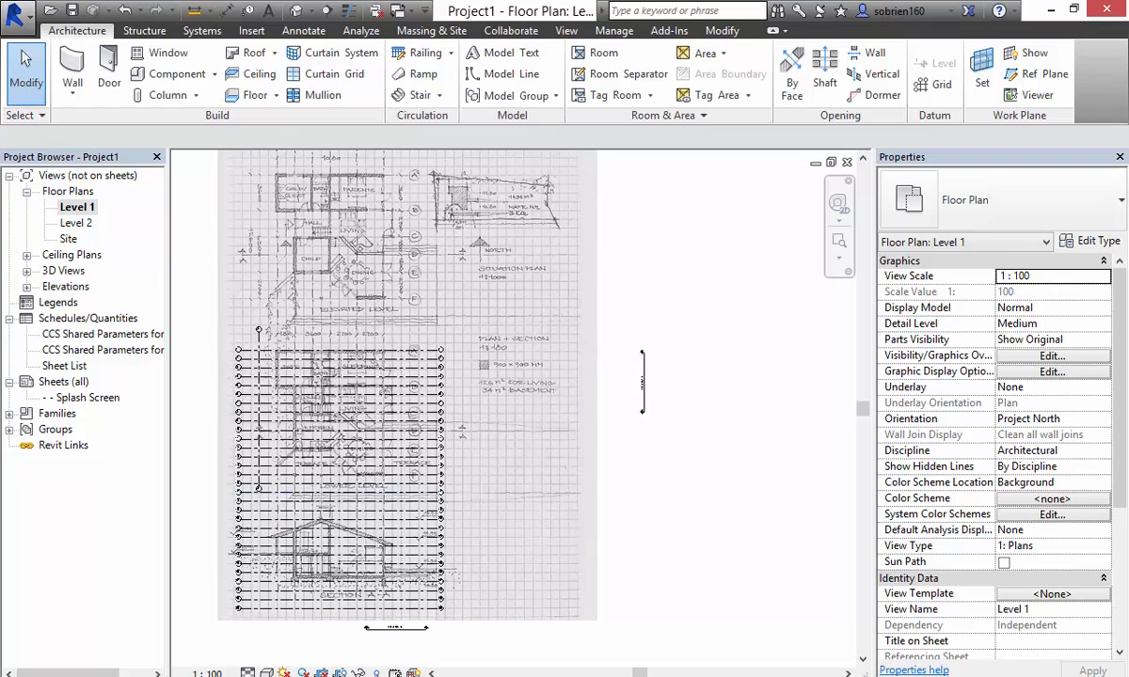
left_click_drag(188, 644, 481, 488)
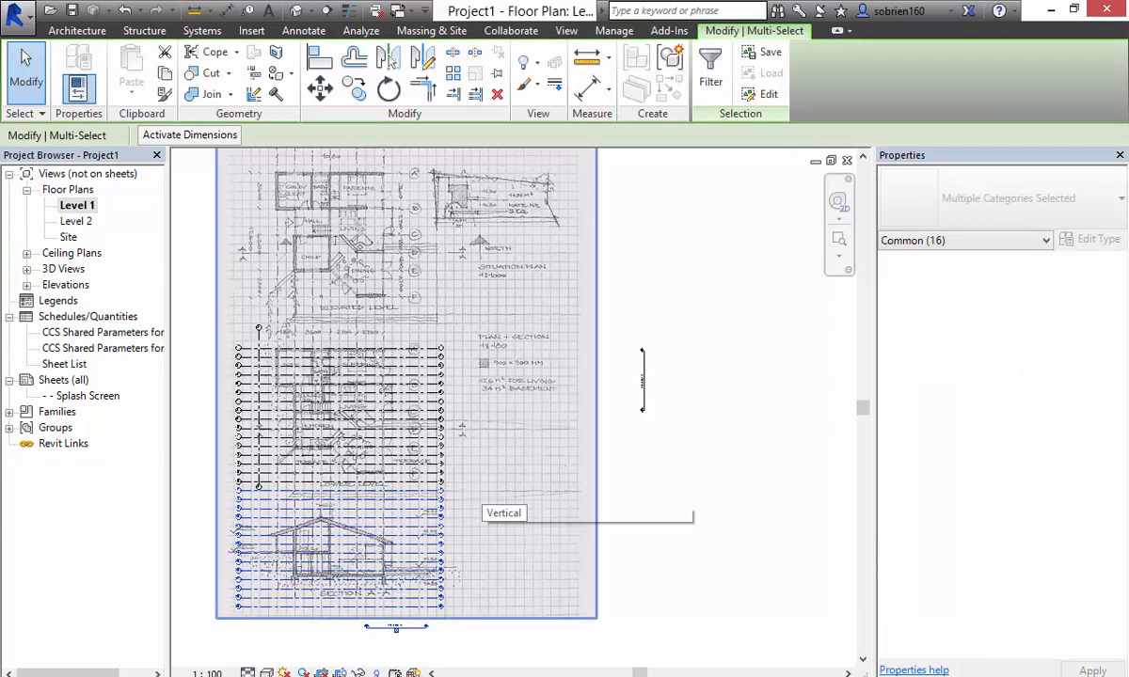
key("Delete")
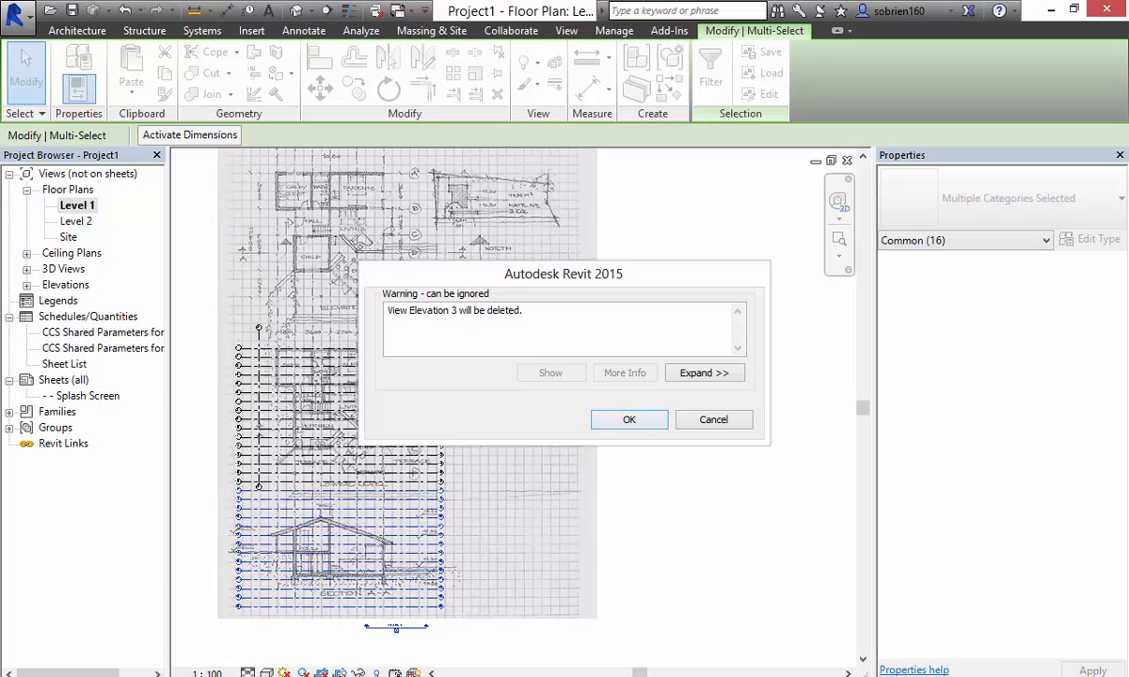
key("Return")
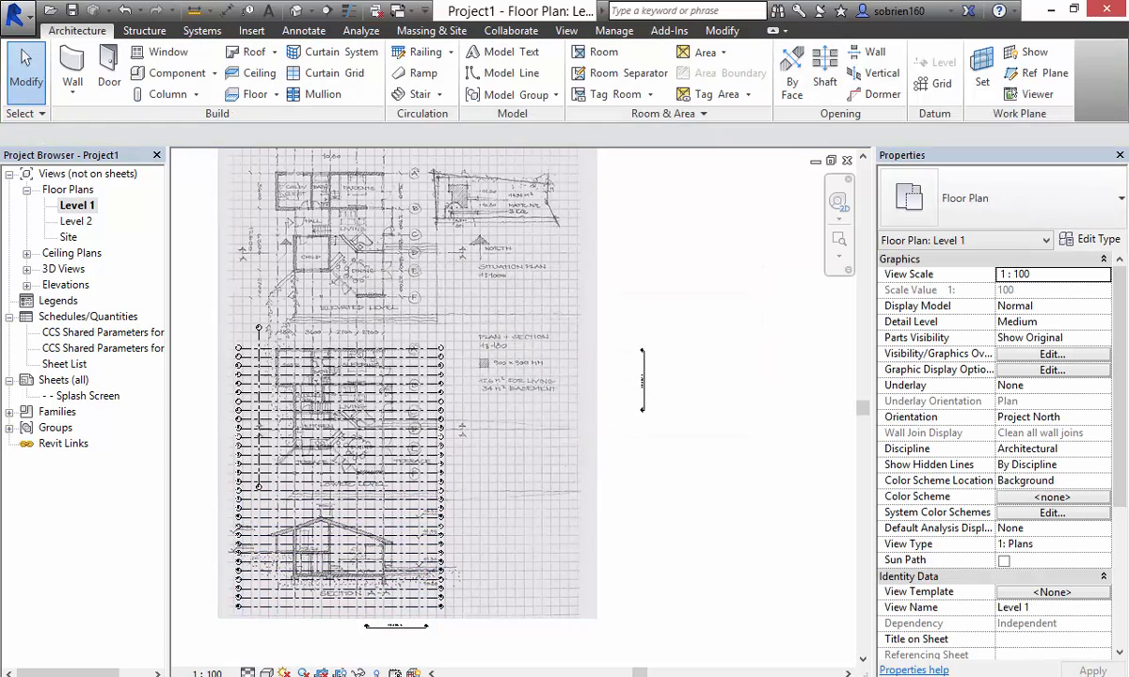
Step: Delete the horizontal grid lines below the lower level plan, keeping lines 1 to 15
left_click_drag(201, 610, 478, 485)
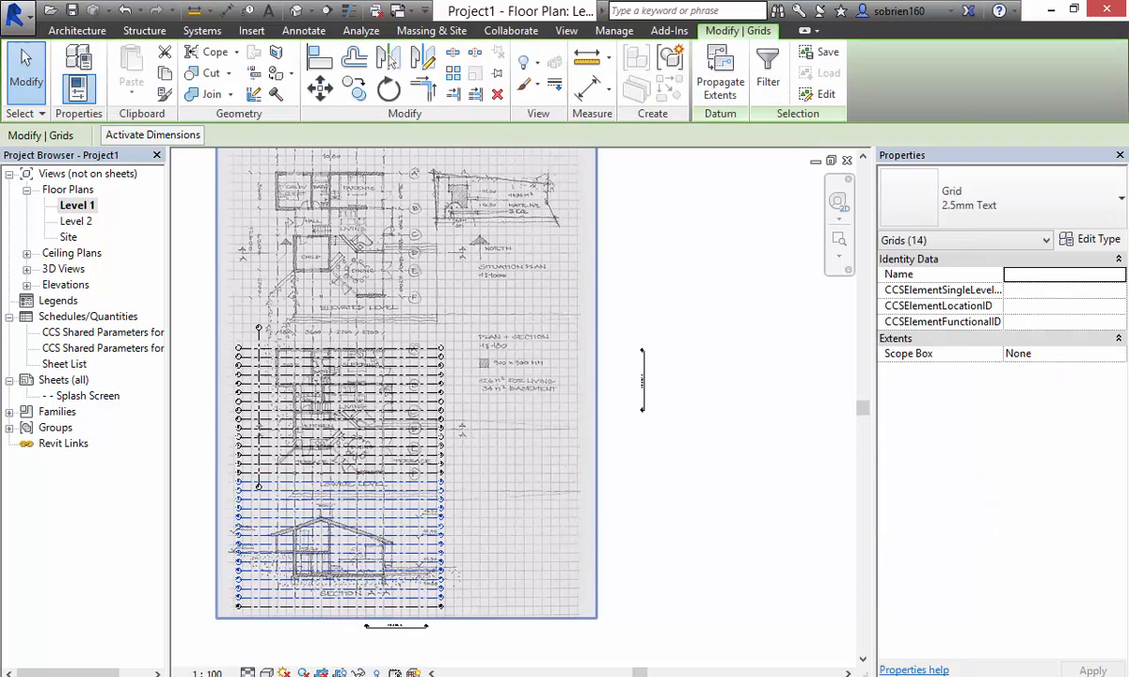
key("Delete")
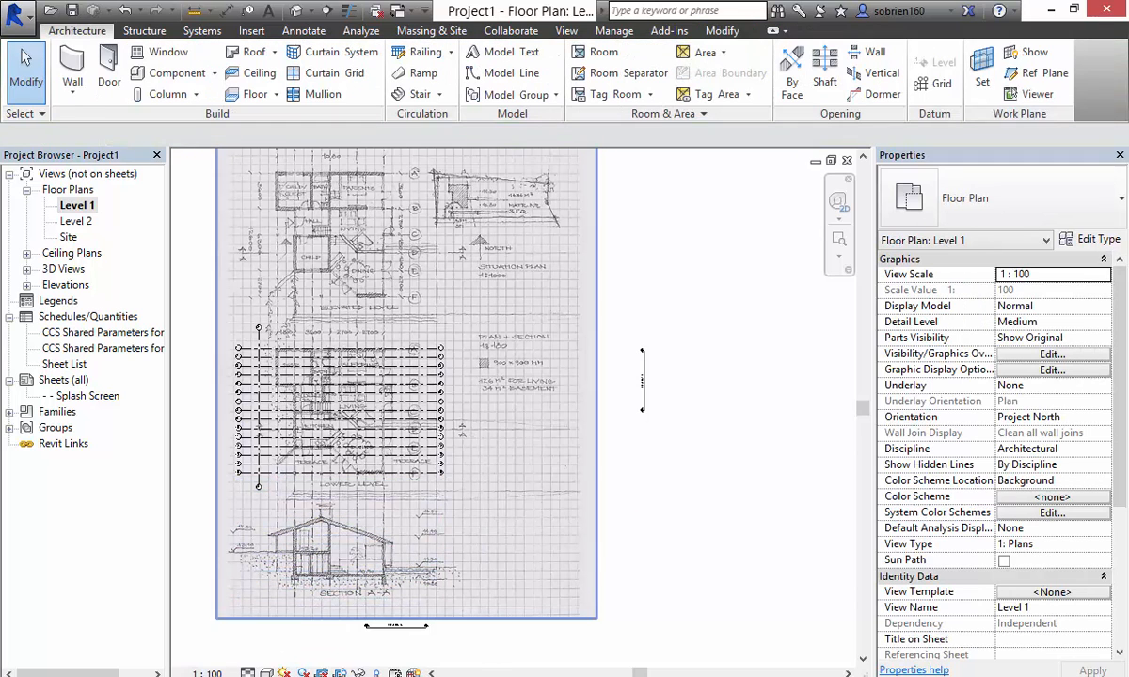
scroll(282, 423, "up", 5)
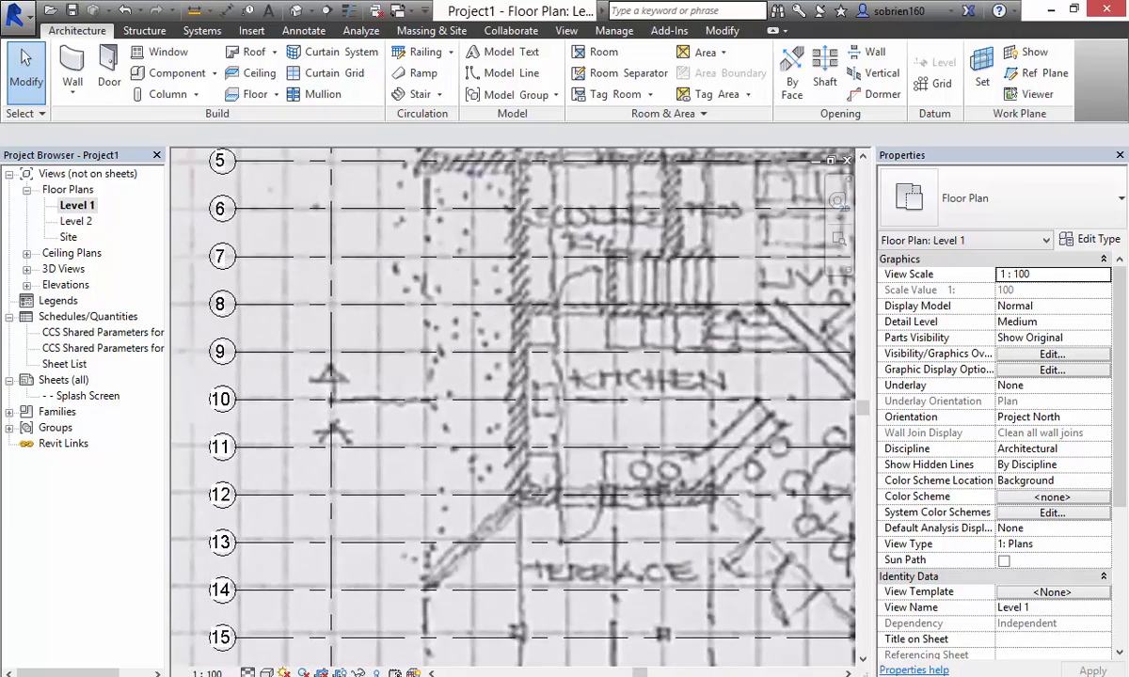
scroll(512, 404, "down", 4)
Step: Nudge the vertical grid line slightly upwards so its bubble sits higher above the lower level plan
scroll(512, 376, "up", 3)
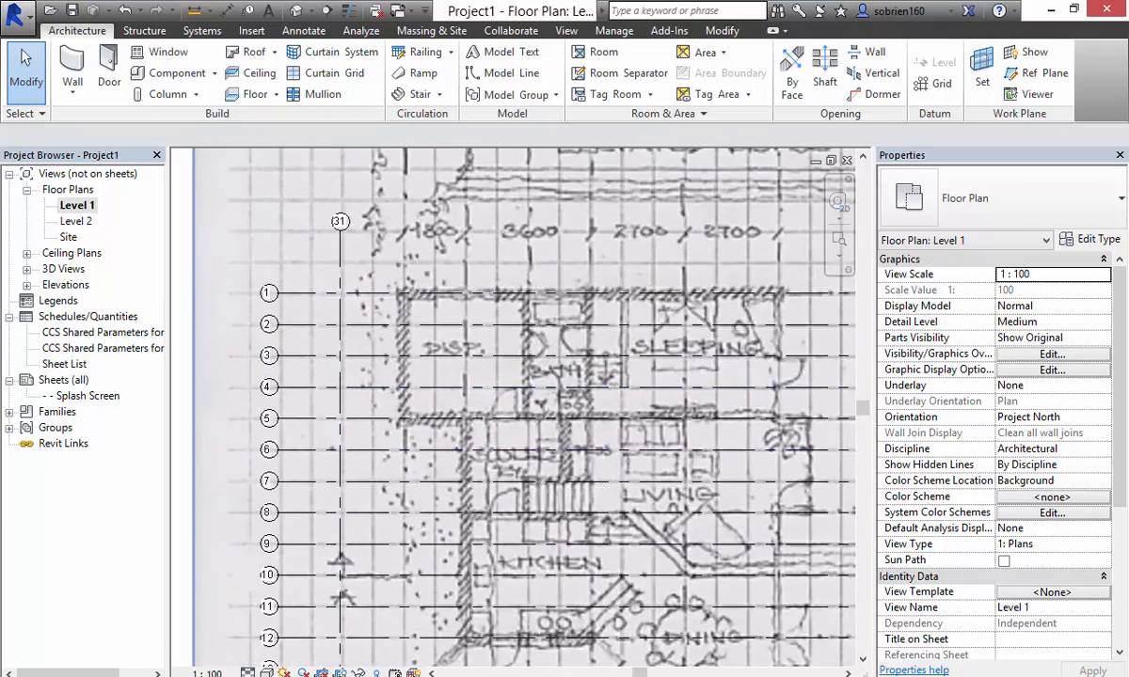
scroll(310, 560, "down", 2)
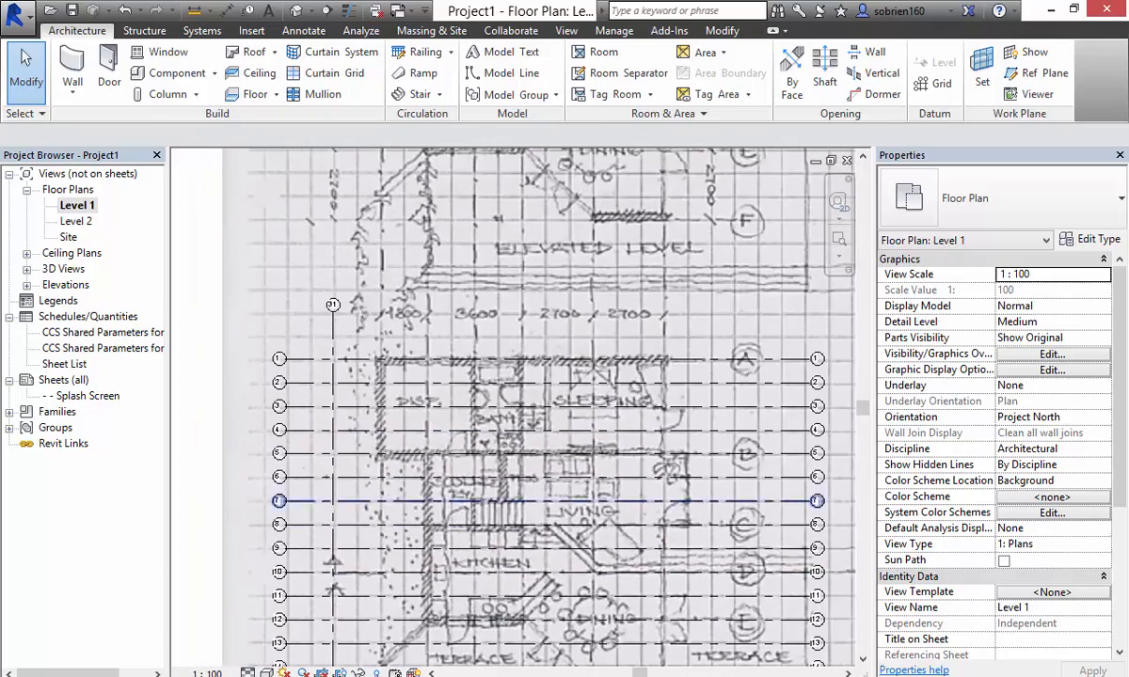
scroll(332, 310, "up", 1)
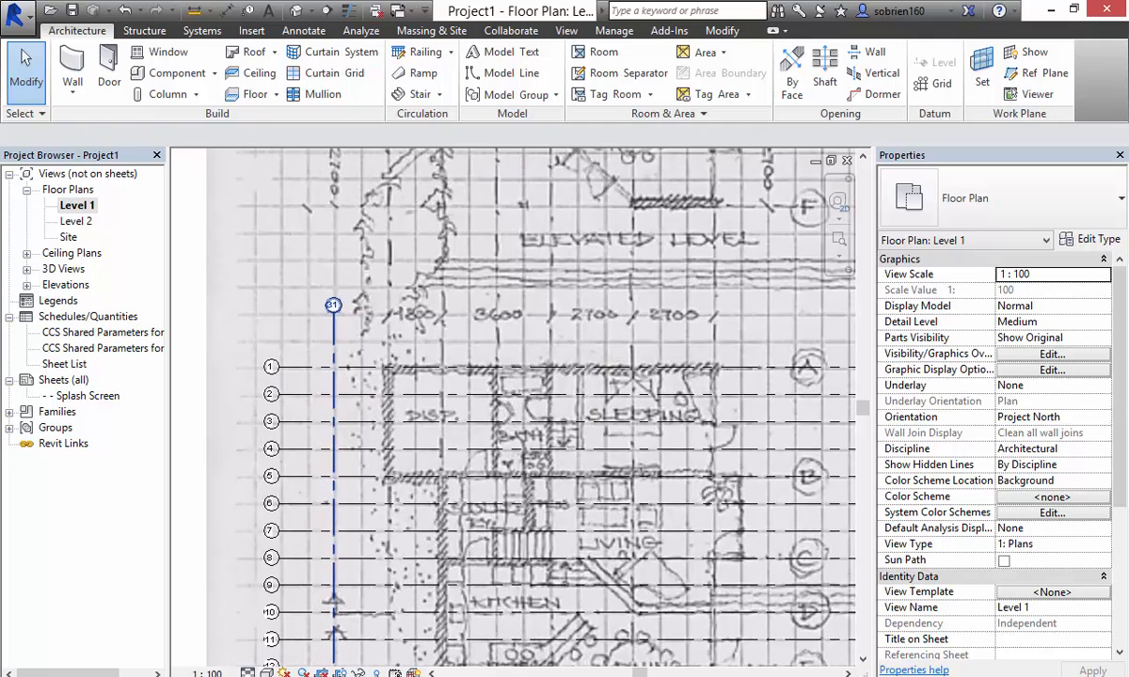
scroll(333, 312, "up", 1)
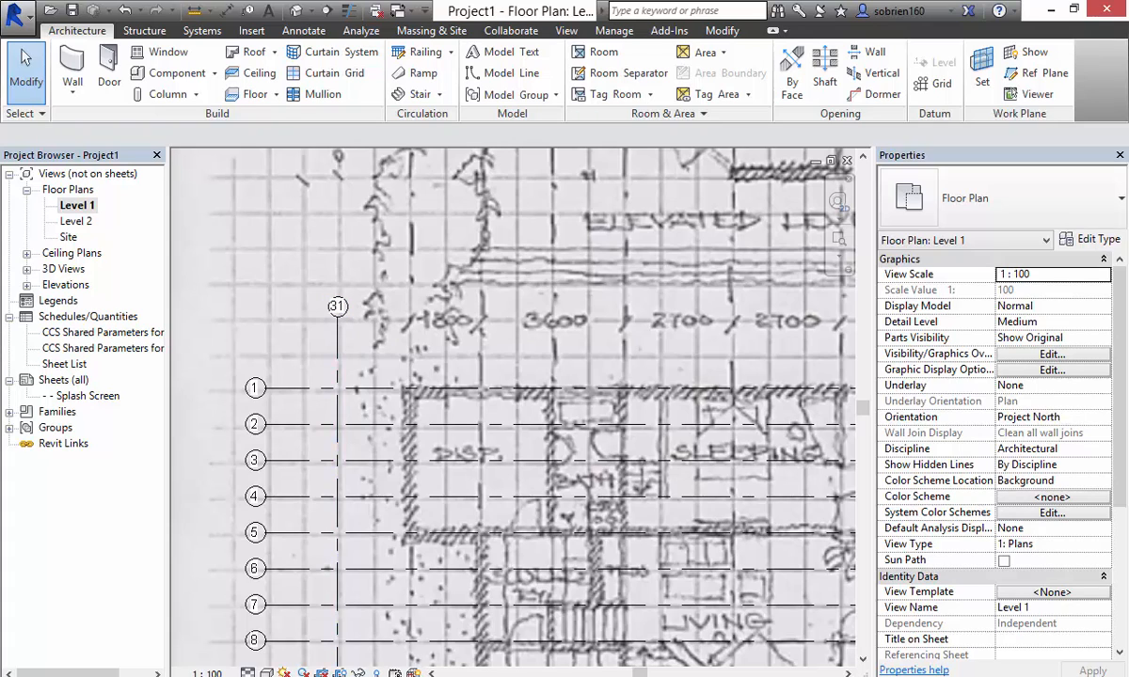
left_click(337, 320)
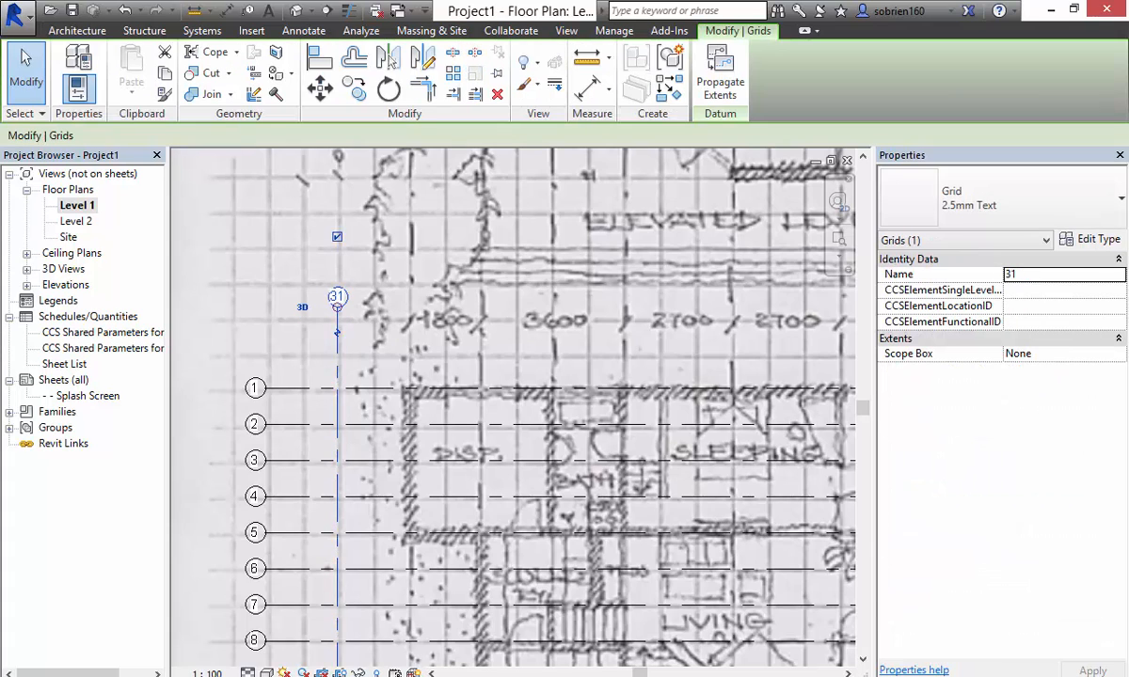
key("Up")
key("Up")
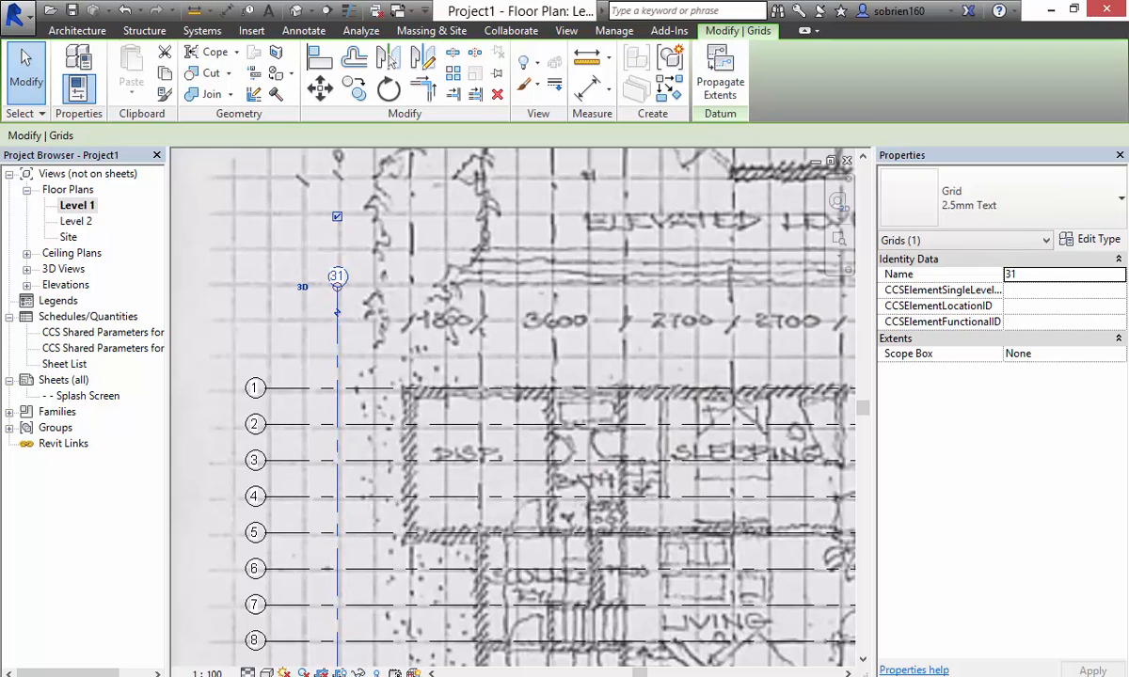
Step: Rename the vertical grid line as A in its bubble
scroll(337, 258, "up", 10)
left_click(325, 409)
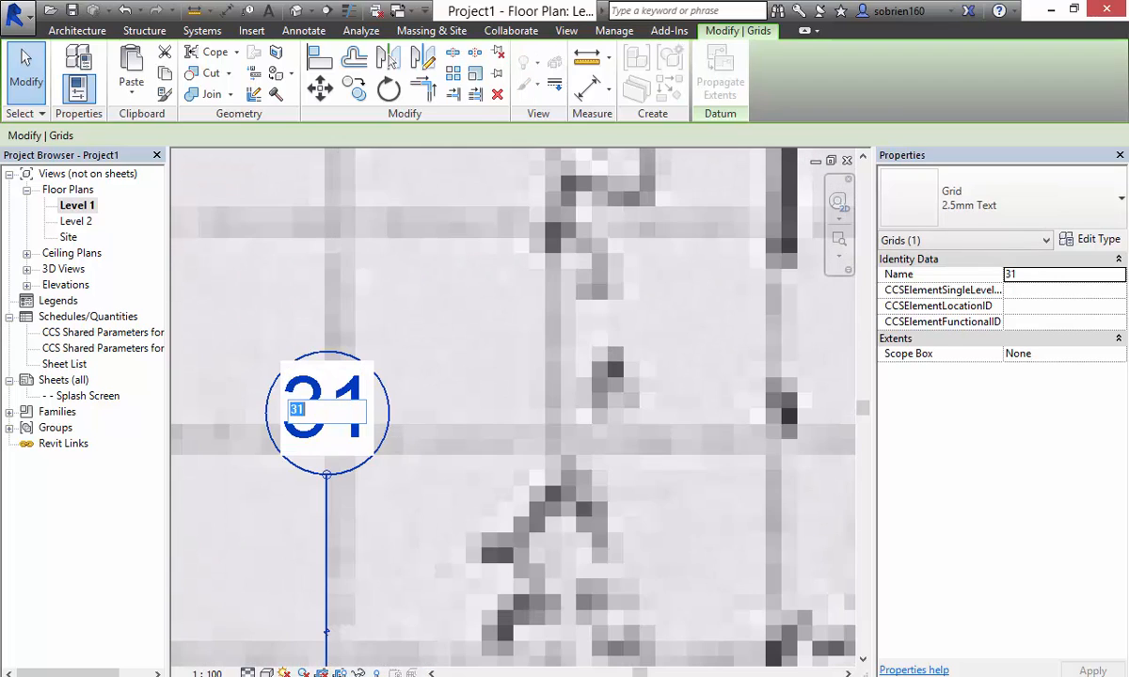
type("A")
key("Return")
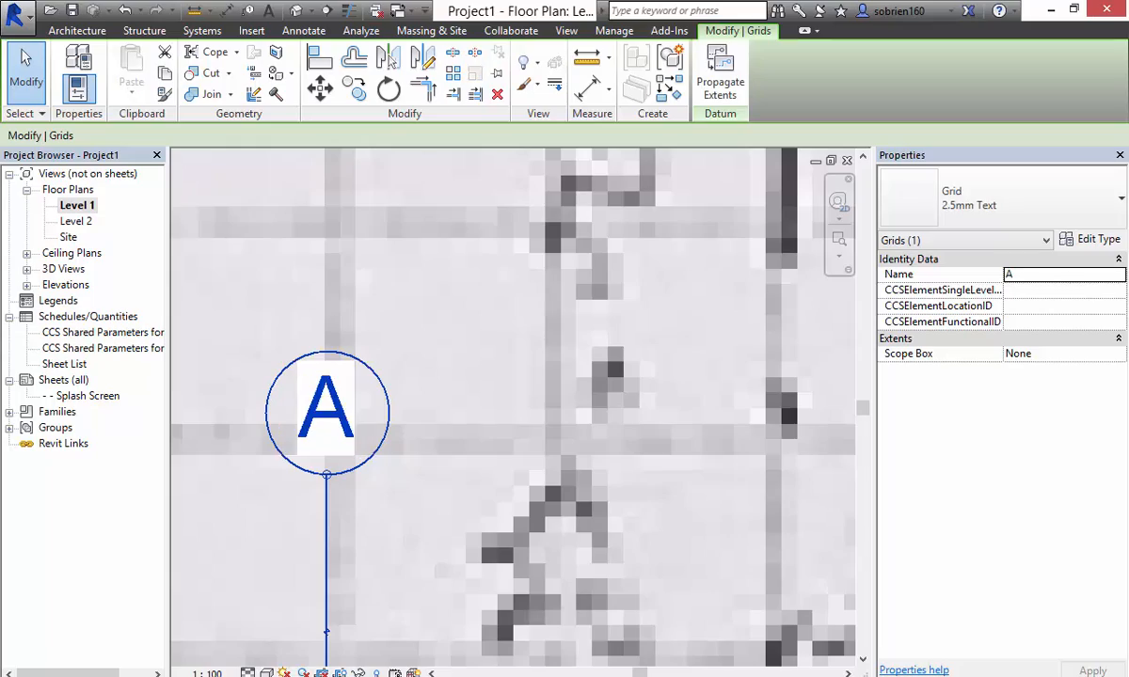
Step: Array vertical grid line A horizontally across the lower level plan as 20 ungrouped lines spaced 900 mm apart
scroll(268, 513, "down", 10)
scroll(273, 499, "down", 2)
left_click(304, 508)
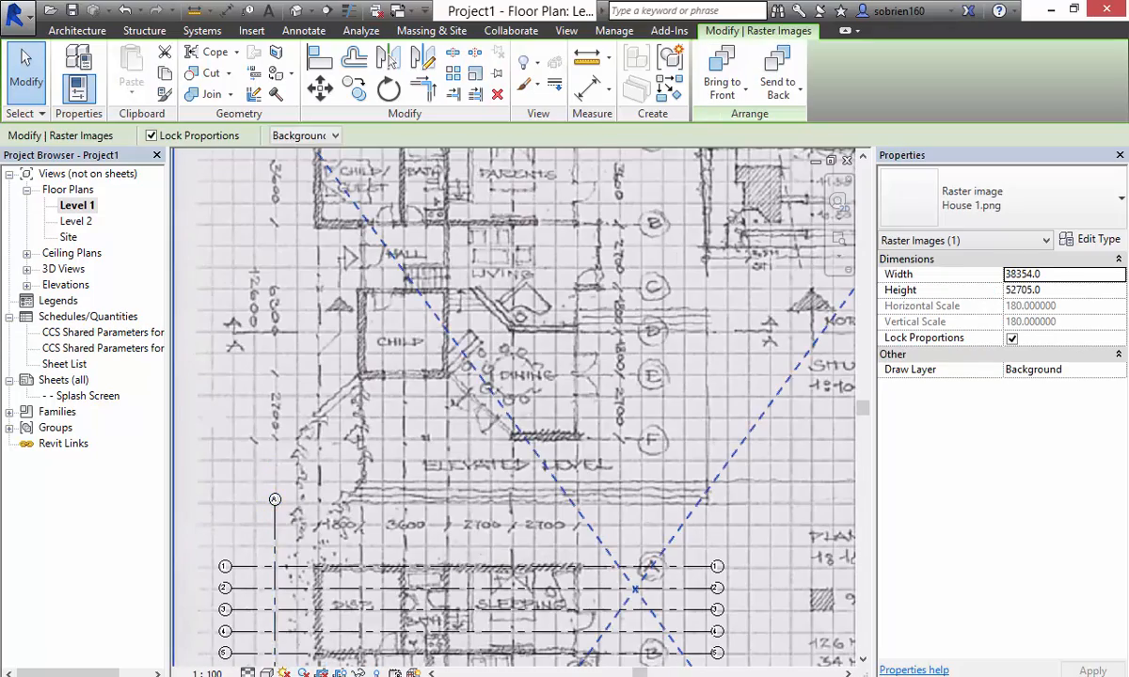
middle_click_drag(303, 508, 262, 436)
scroll(284, 463, "down", 1)
key("Escape")
left_click(261, 438)
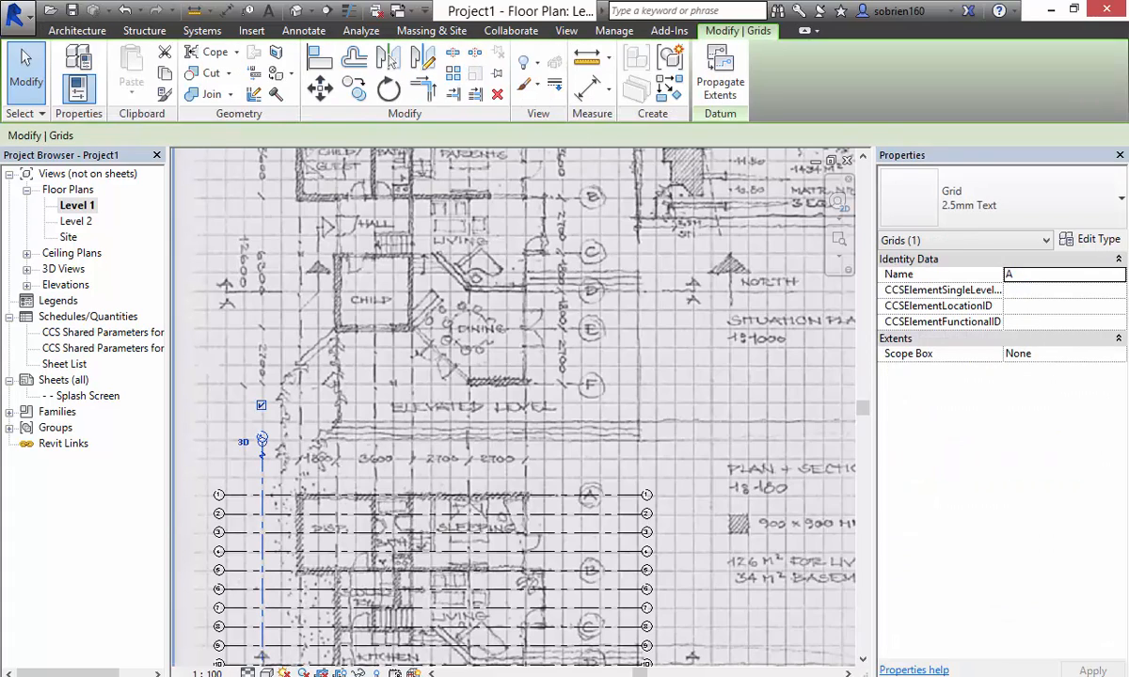
left_click(453, 73)
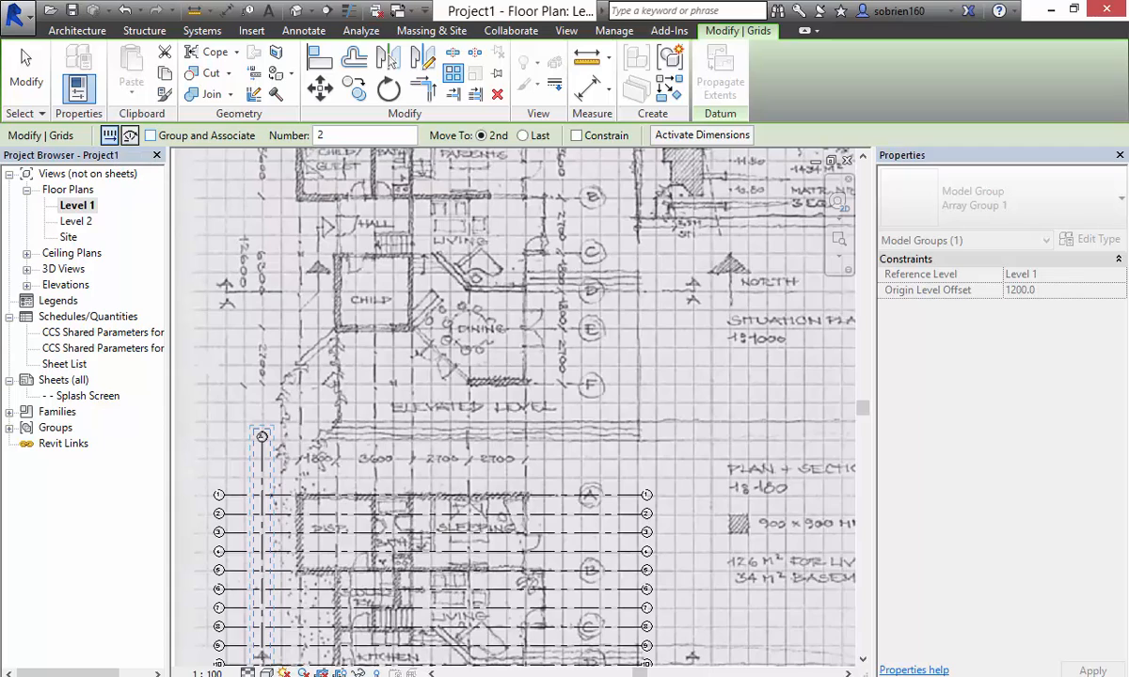
double_click(327, 135)
type("20")
left_click(262, 435)
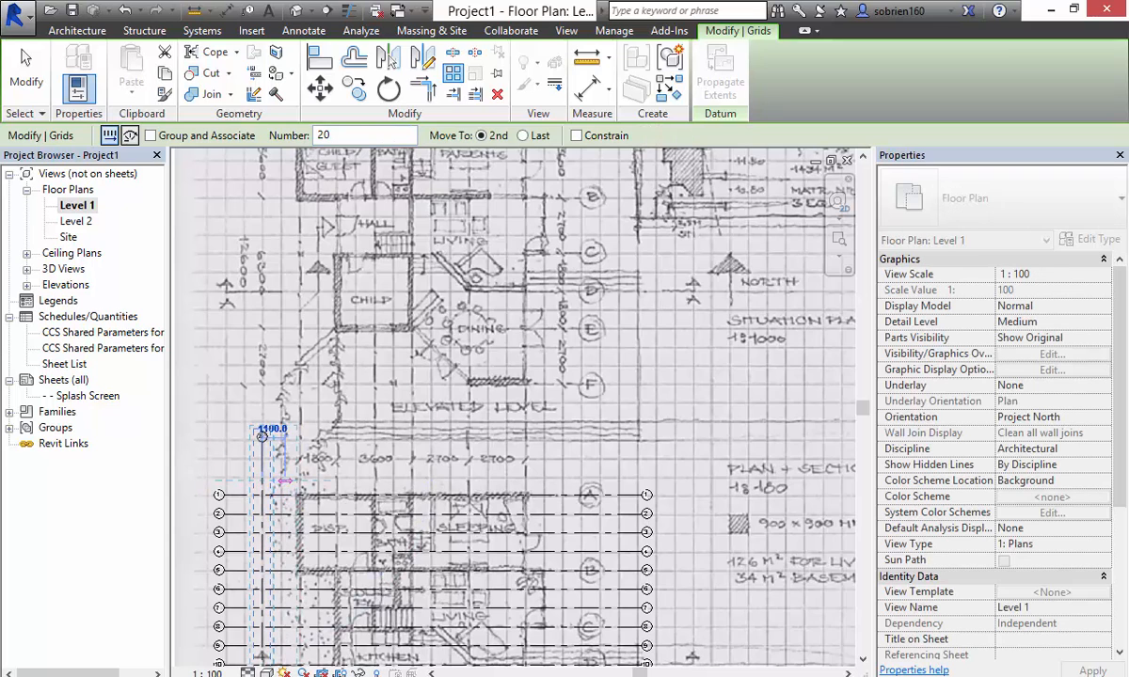
type("900")
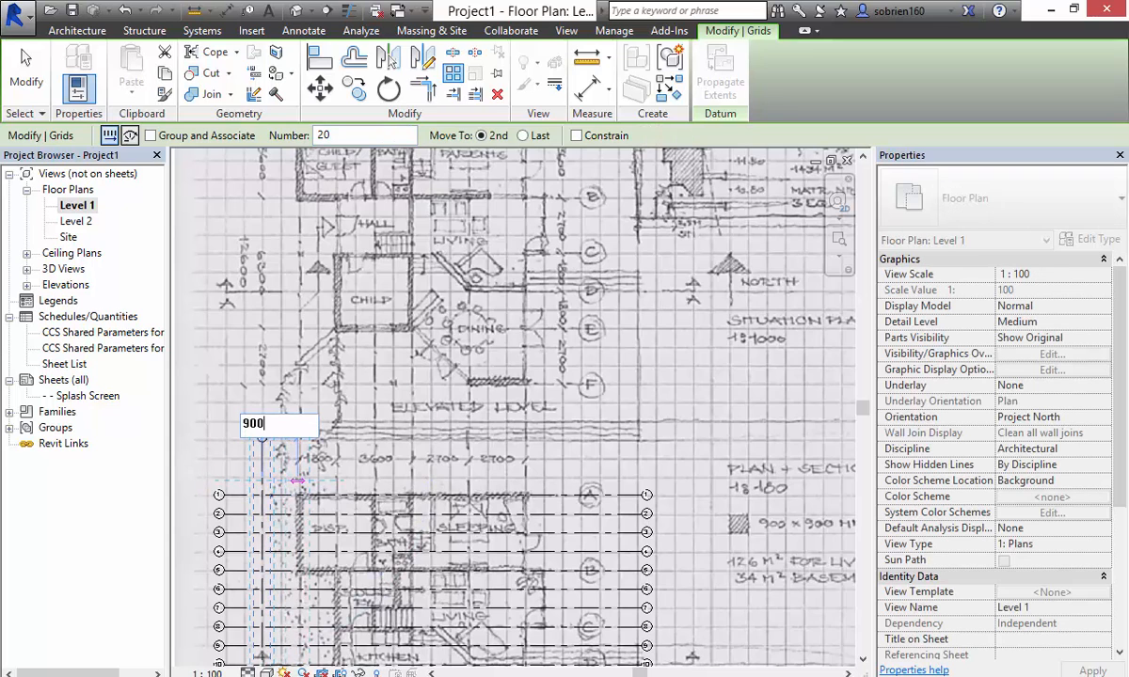
key("Return")
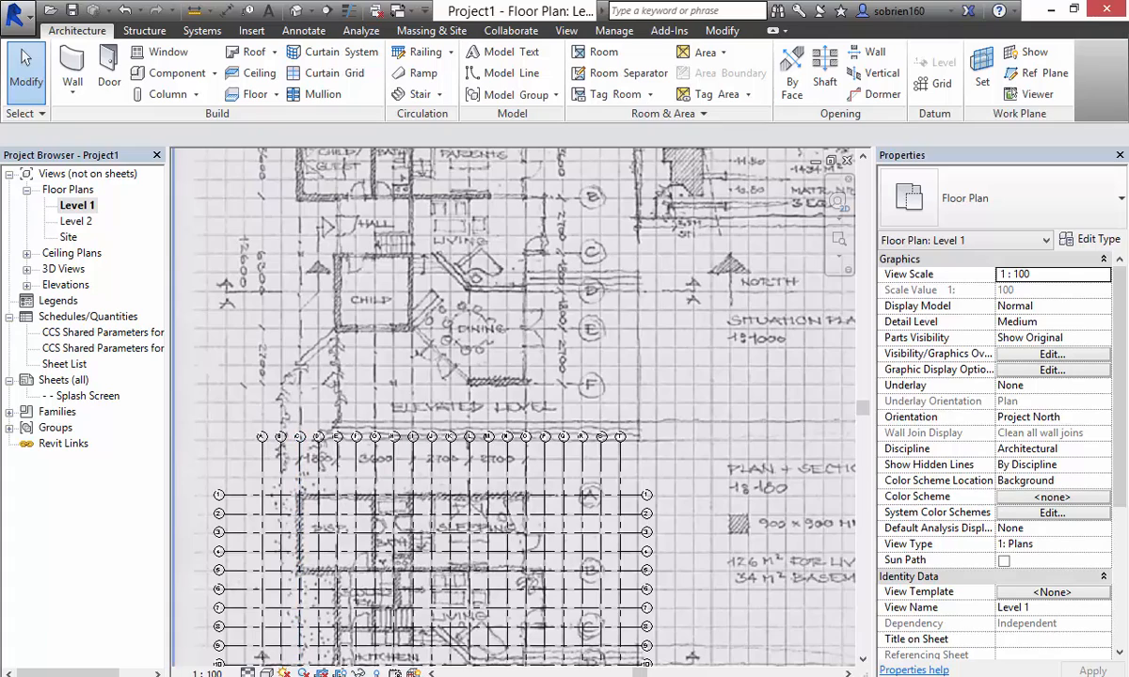
Step: Examine the lettered grid bubbles and the extent of the whole grid over the lower level plan
scroll(317, 442, "up", 2)
scroll(323, 454, "up", 5)
scroll(565, 442, "down", 3)
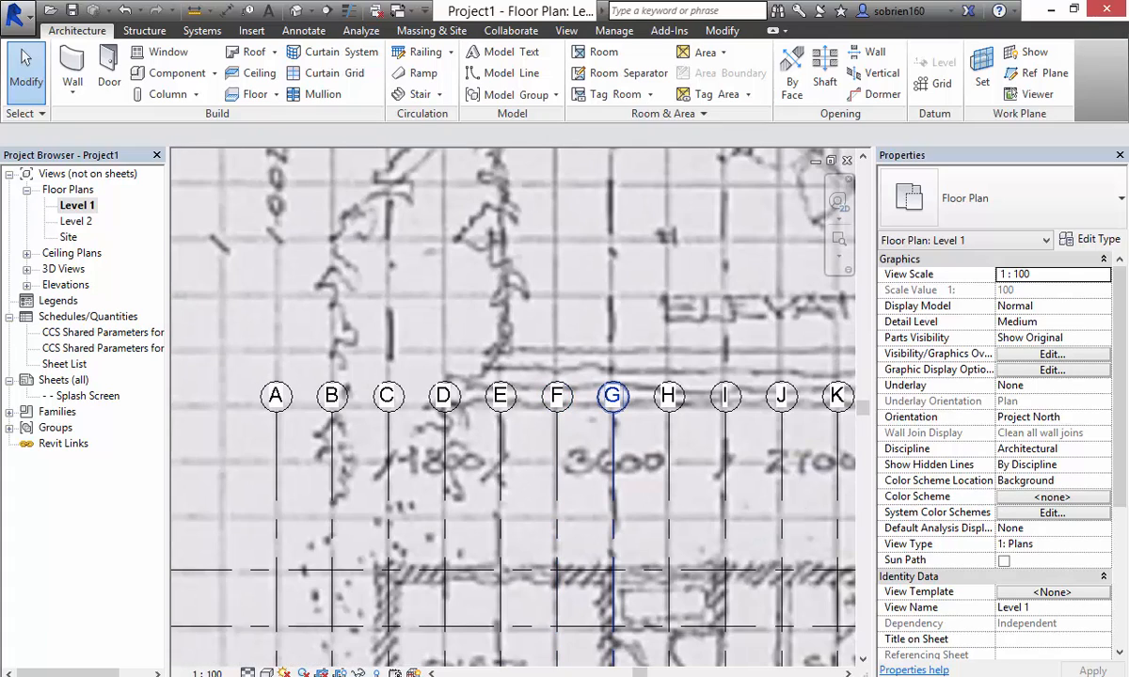
scroll(557, 409, "down", 1)
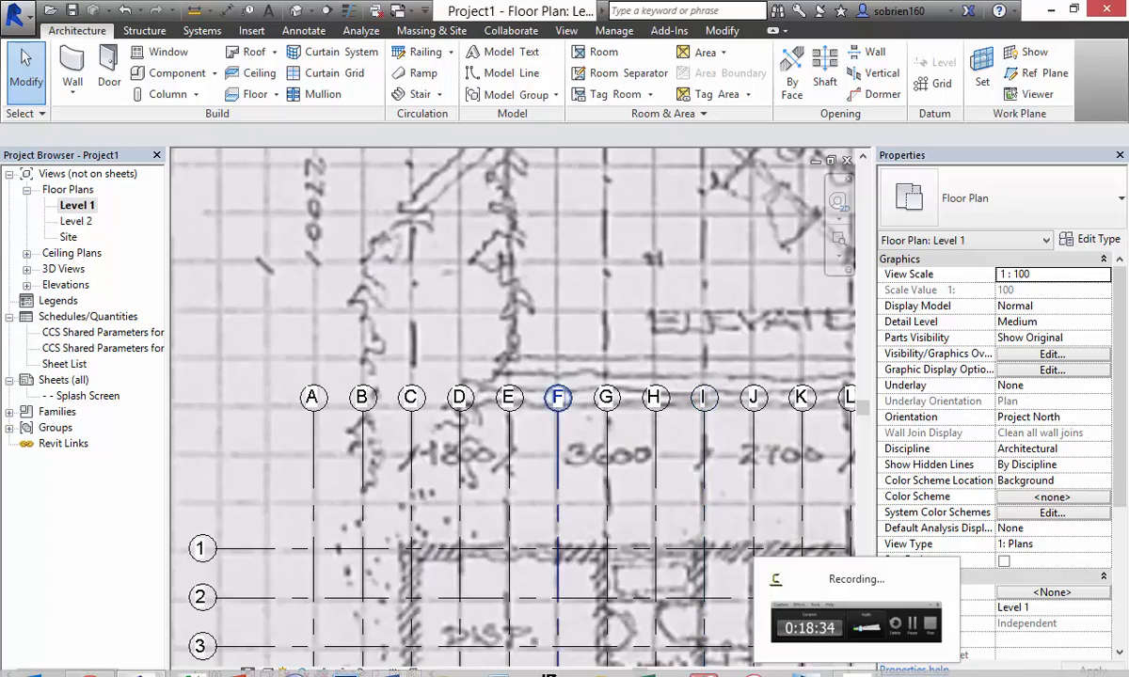
scroll(490, 250, "down", 2)
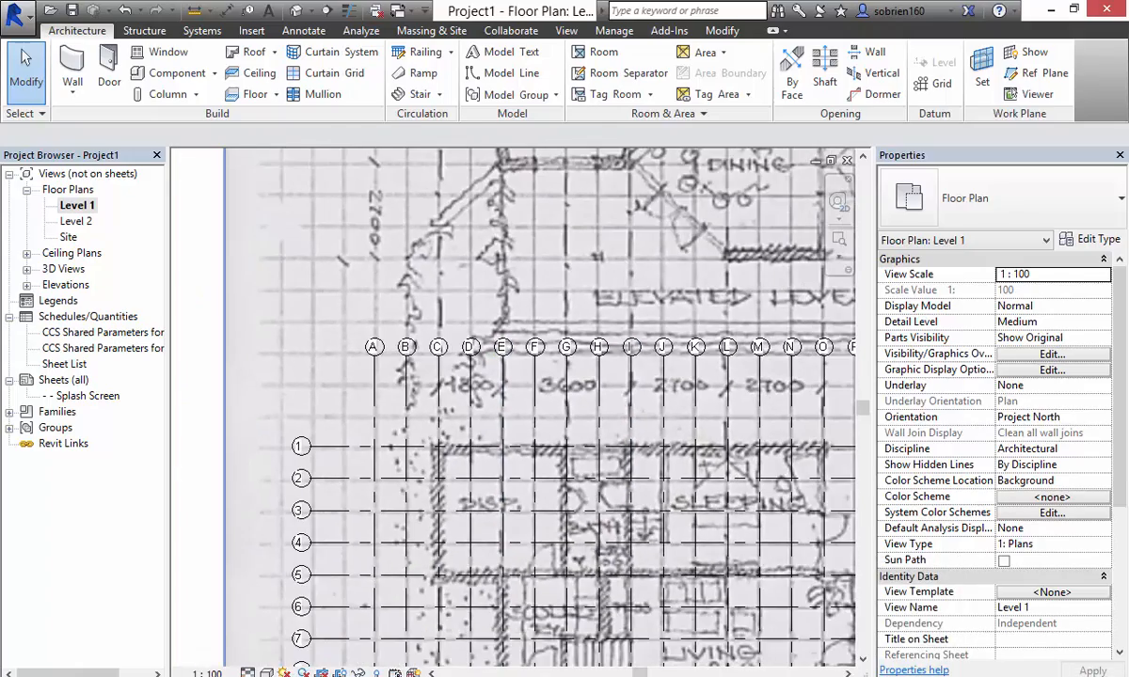
scroll(341, 320, "down", 3)
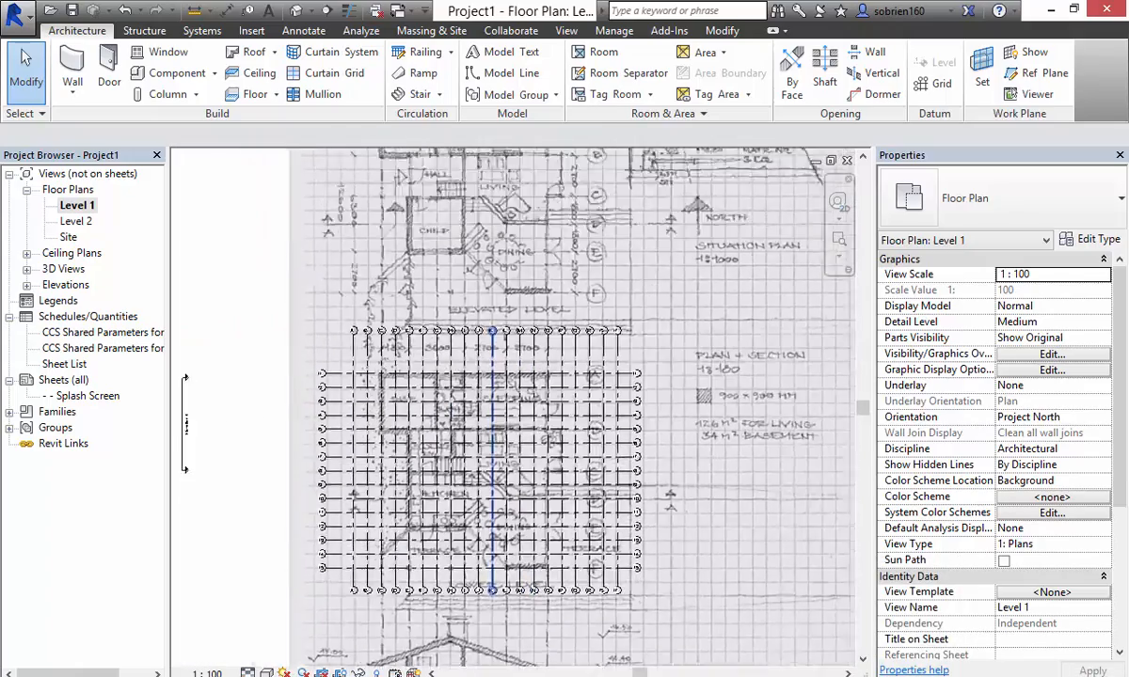
middle_click_drag(575, 515, 506, 488)
scroll(513, 487, "up", 1)
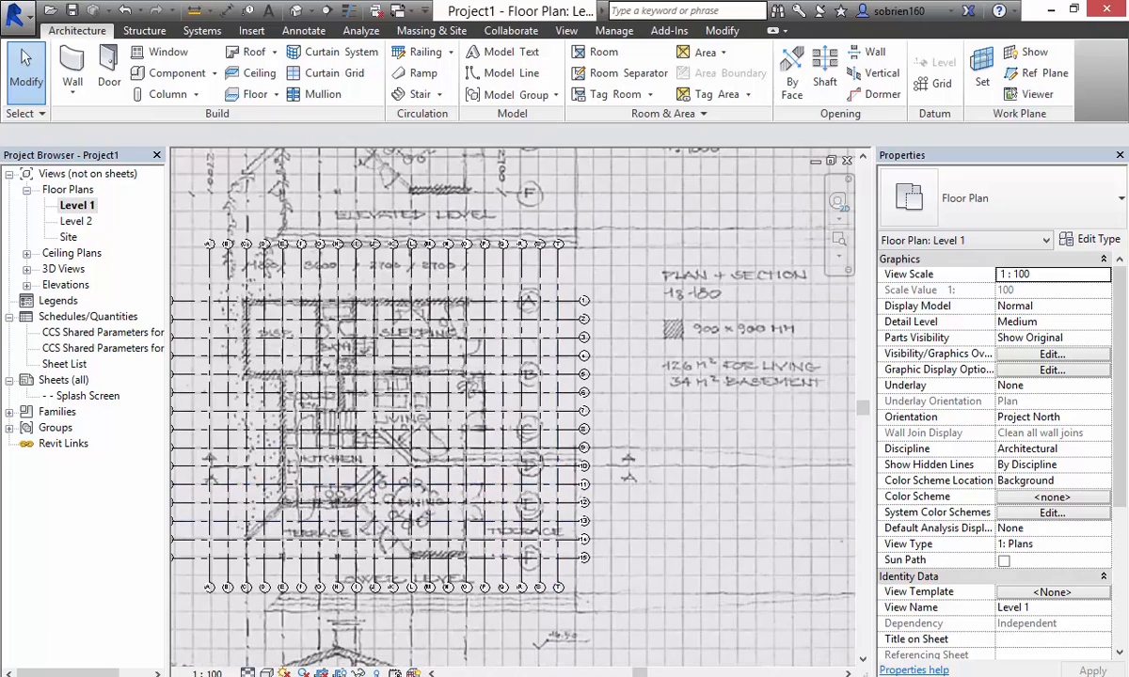
middle_click_drag(578, 489, 604, 552)
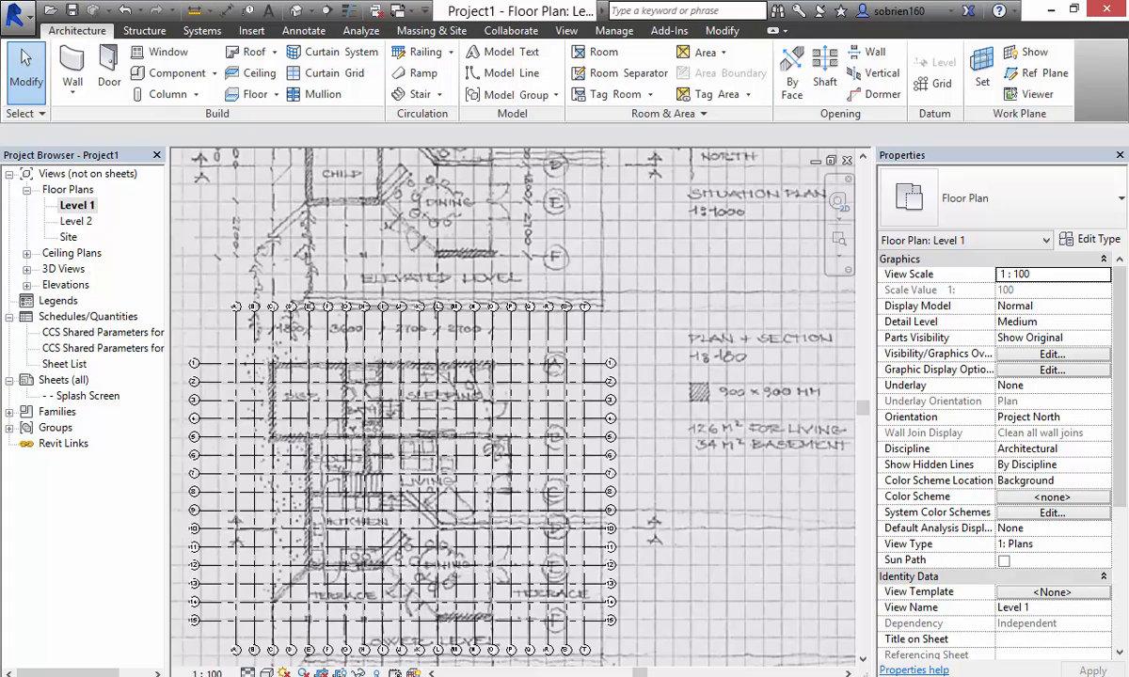
scroll(484, 534, "down", 3)
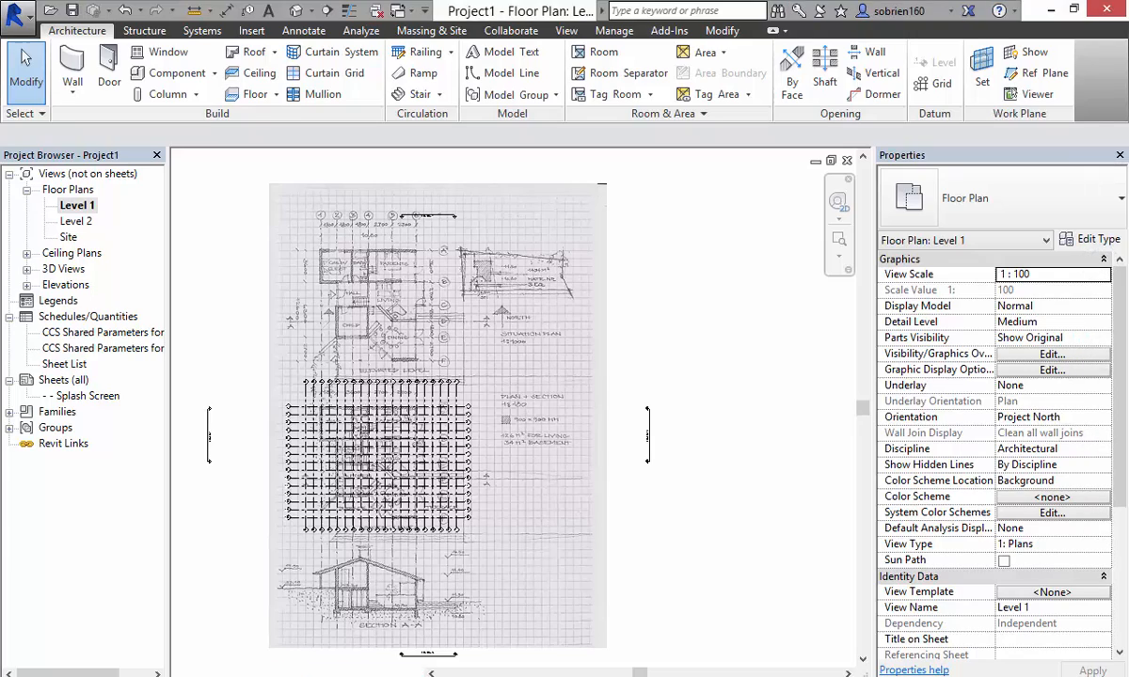
left_click(1074, 9)
left_click_drag(292, 41, 121, 21)
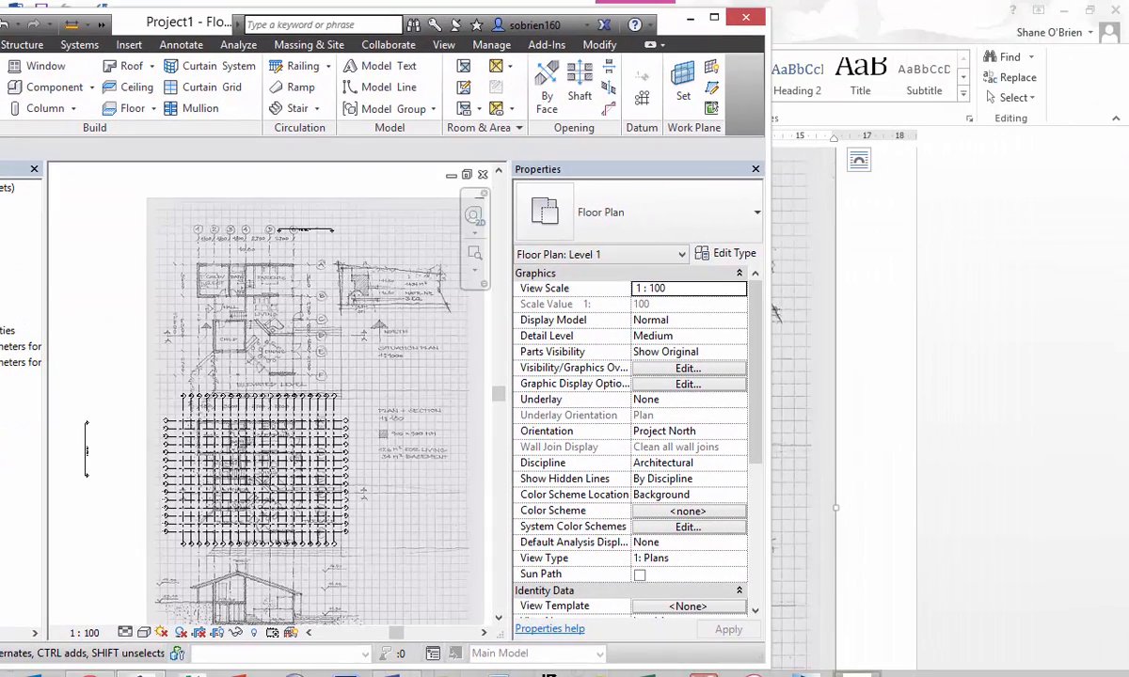
left_click_drag(903, 10, 765, 22)
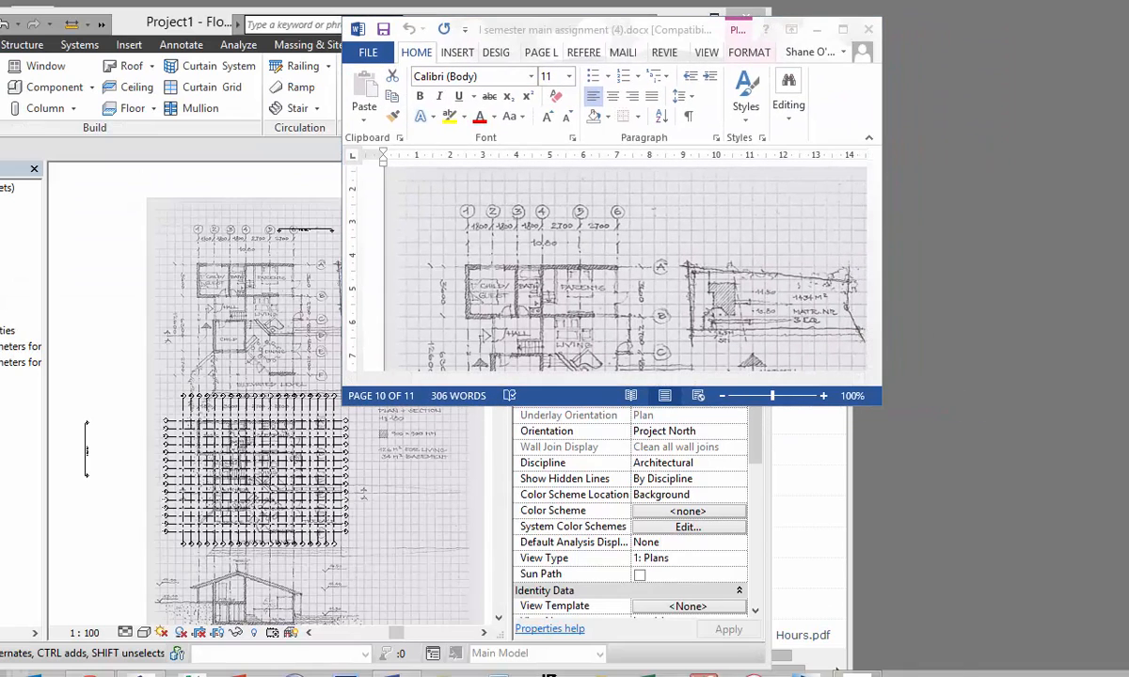
right_click(835, 669)
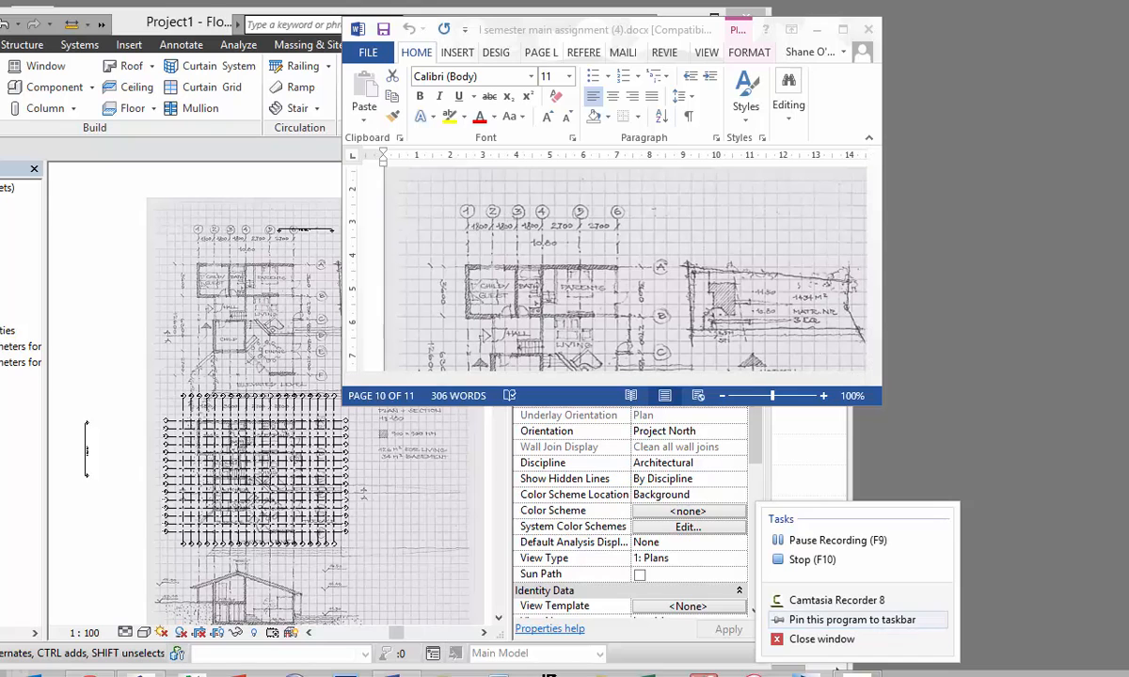
left_click(836, 540)
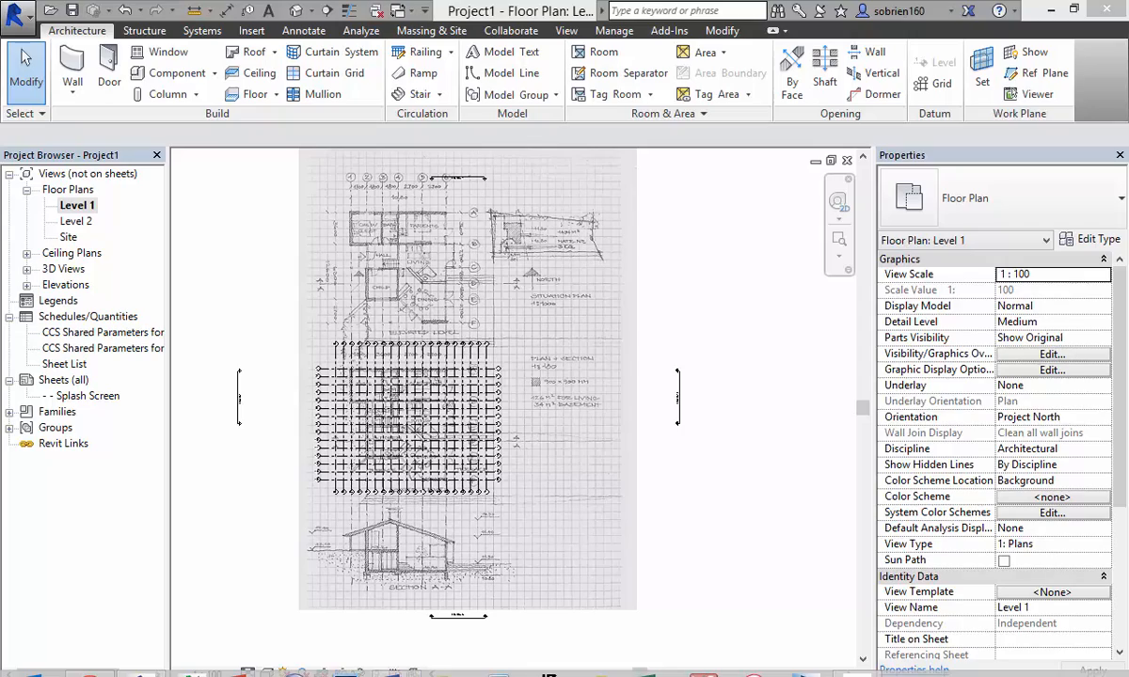
Step: Compare the grid over the lower level plan with the axes and dimensions sketched around the elevated level plan
scroll(405, 426, "up", 4)
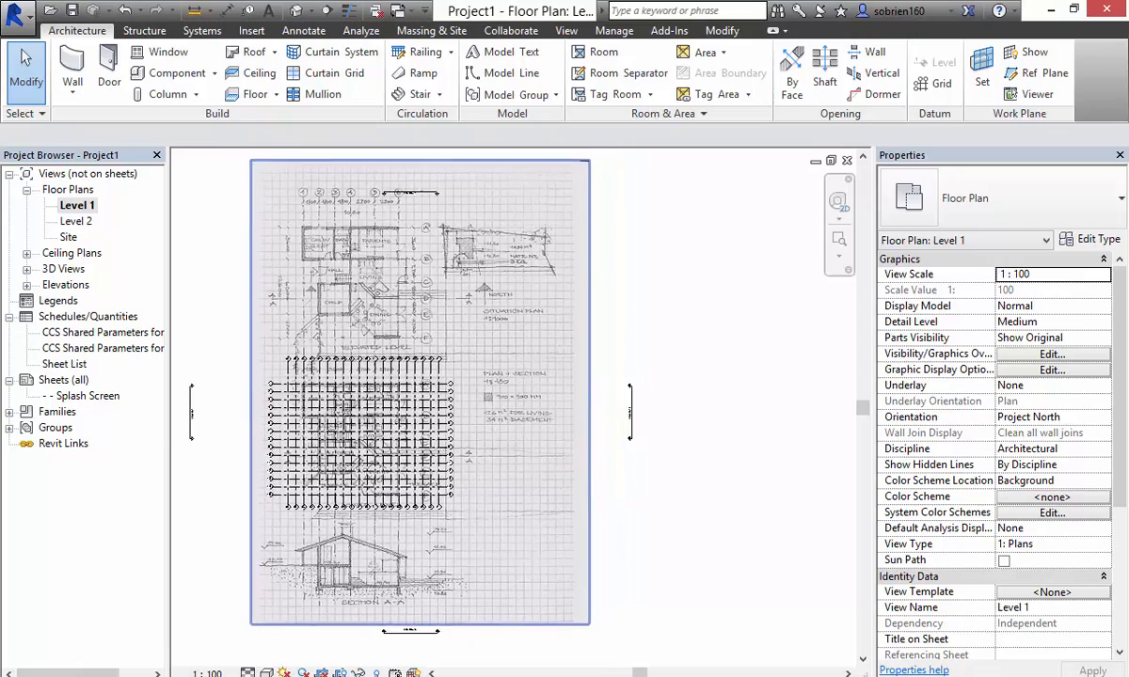
scroll(321, 432, "up", 3)
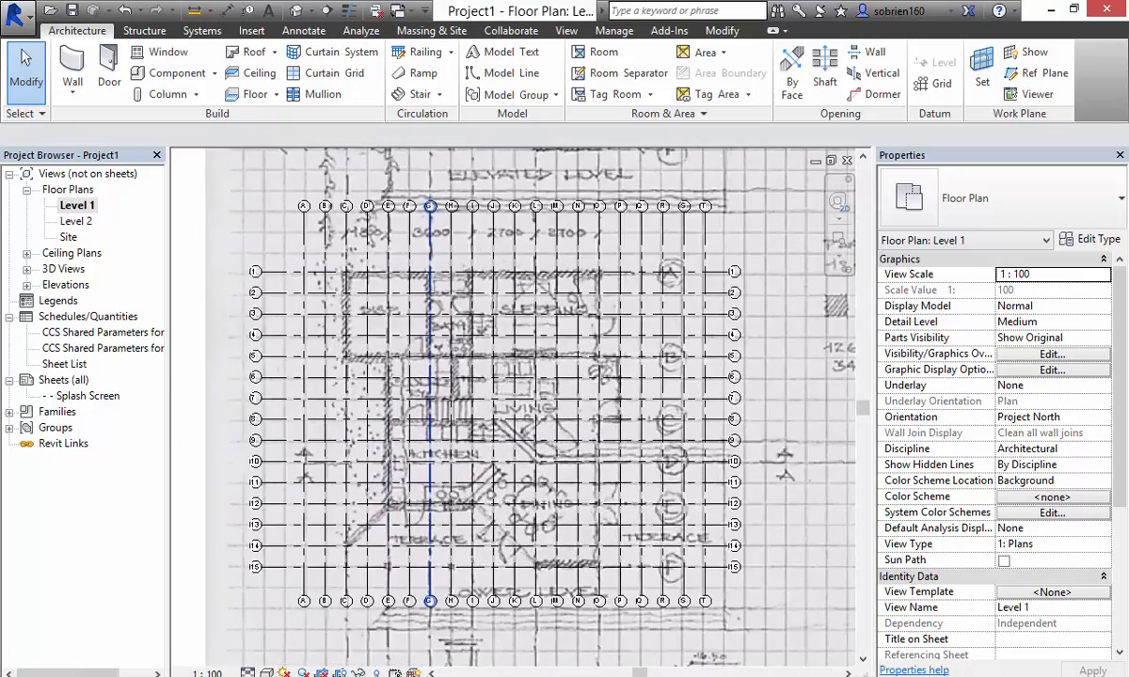
scroll(401, 447, "down", 3)
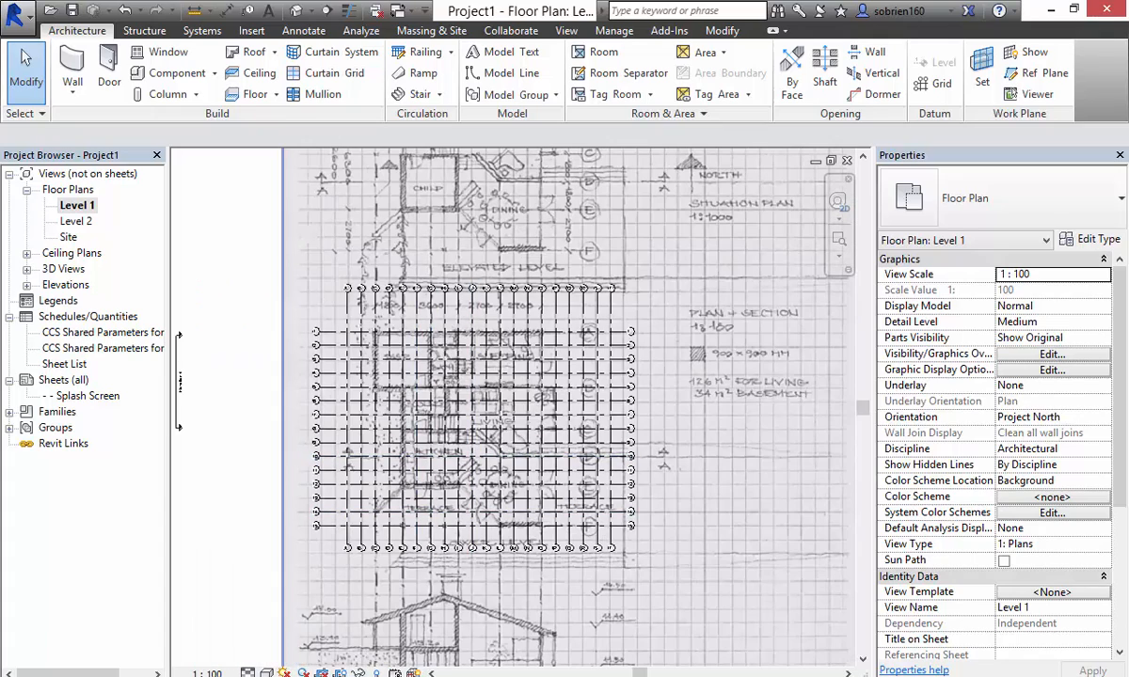
middle_click_drag(473, 456, 499, 555)
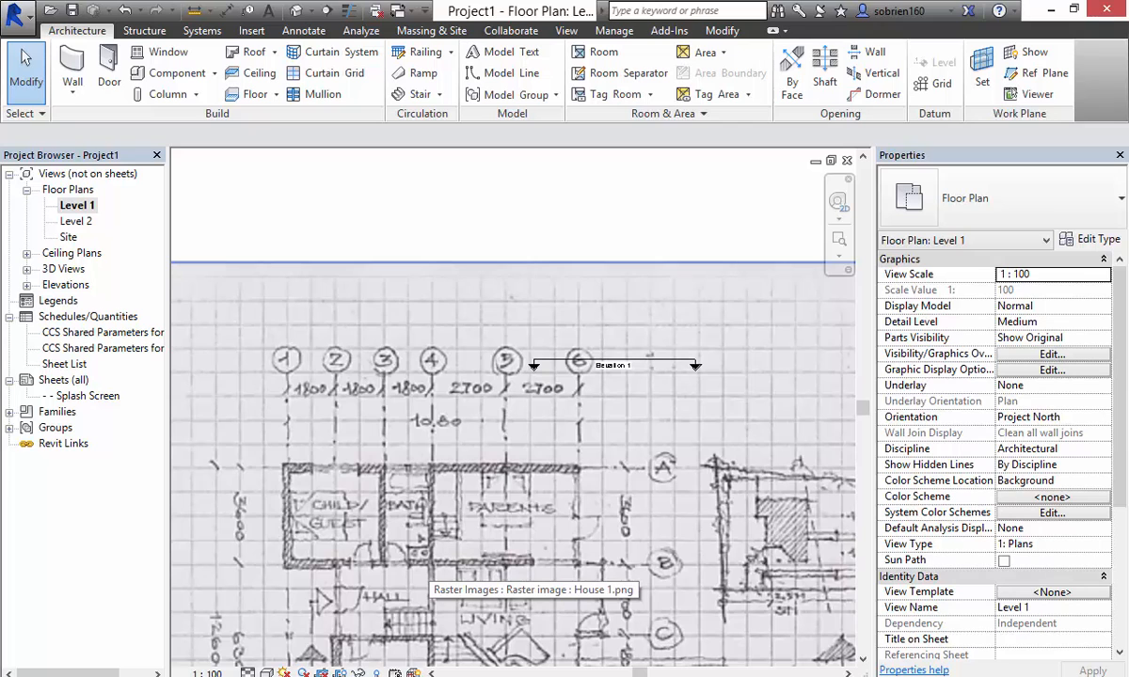
middle_click_drag(380, 562, 363, 489)
scroll(363, 489, "down", 1)
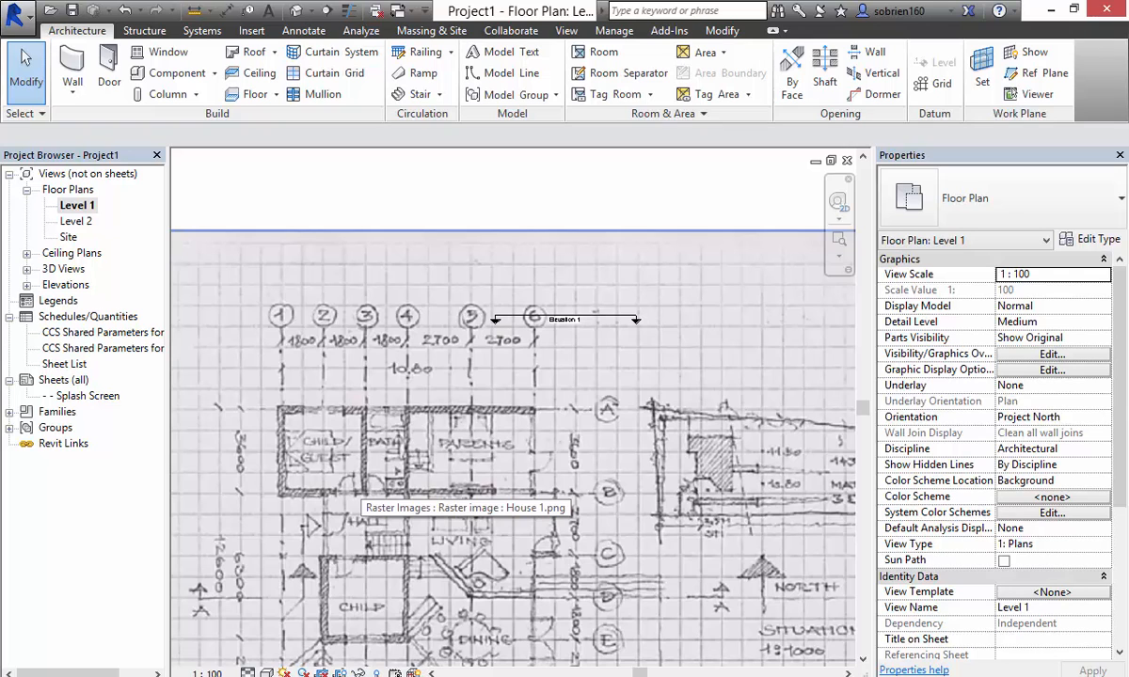
scroll(363, 490, "down", 5)
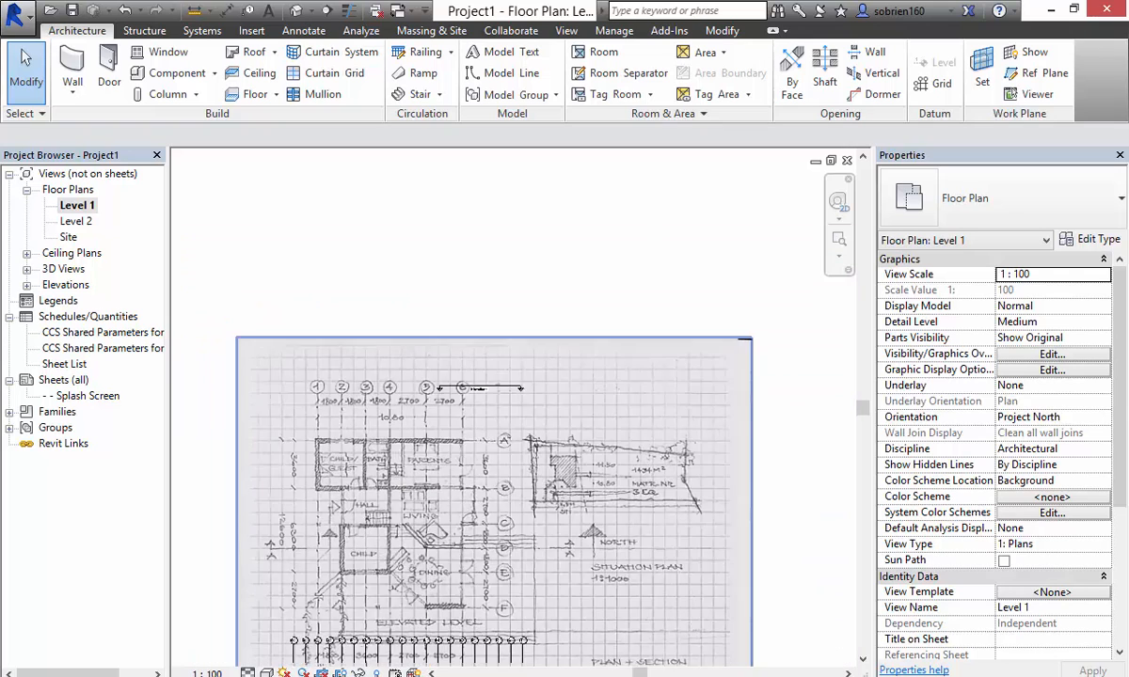
scroll(353, 544, "up", 5)
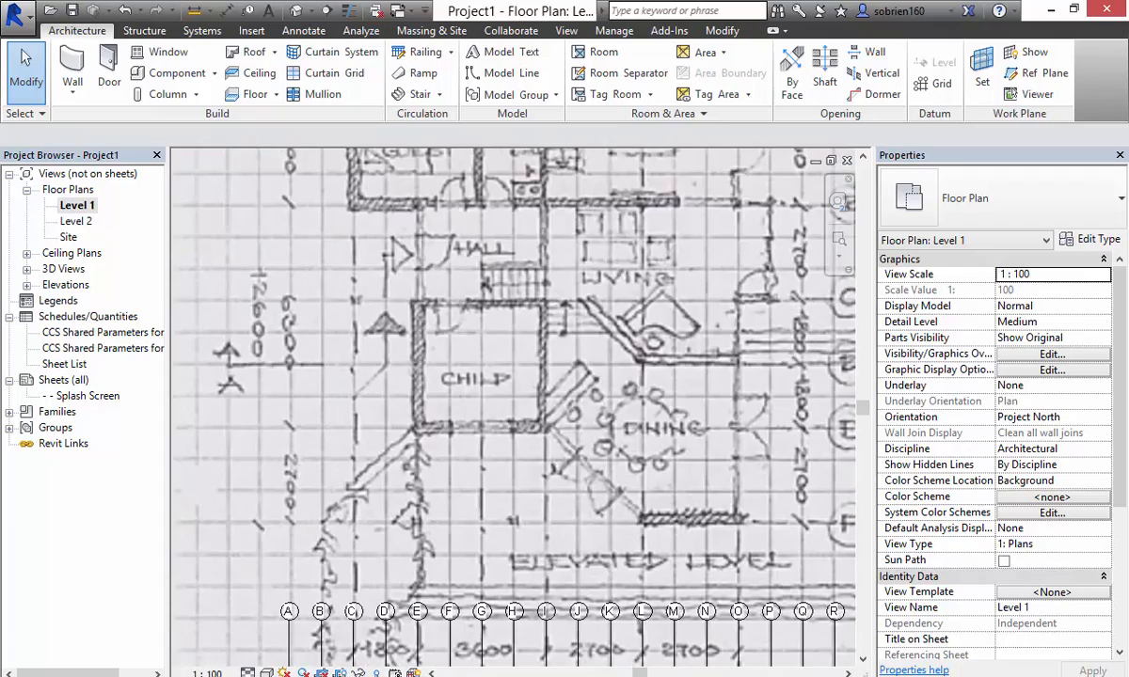
scroll(513, 405, "down", 3)
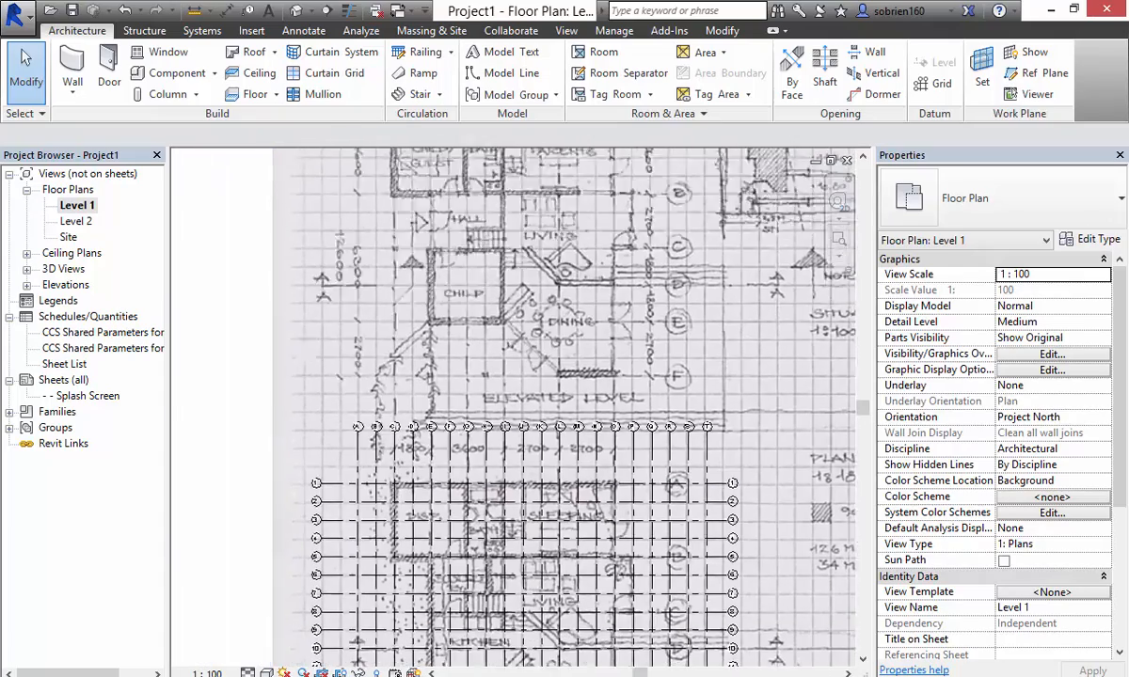
middle_click_drag(226, 630, 236, 494)
scroll(236, 494, "down", 1)
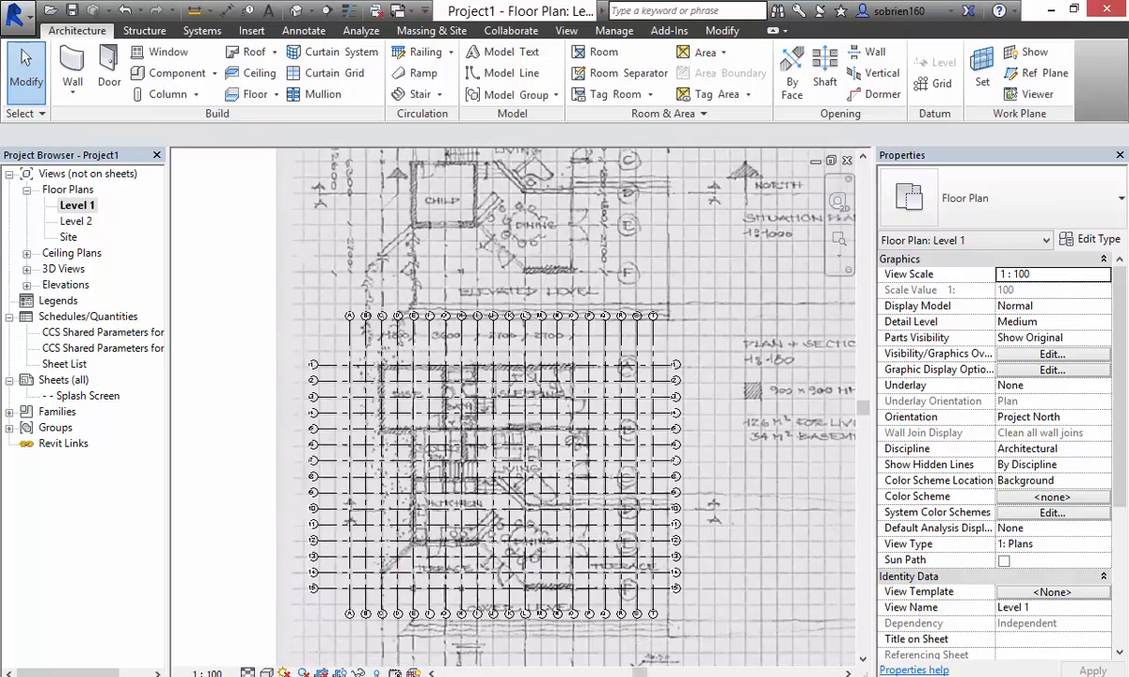
scroll(526, 405, "up", 2)
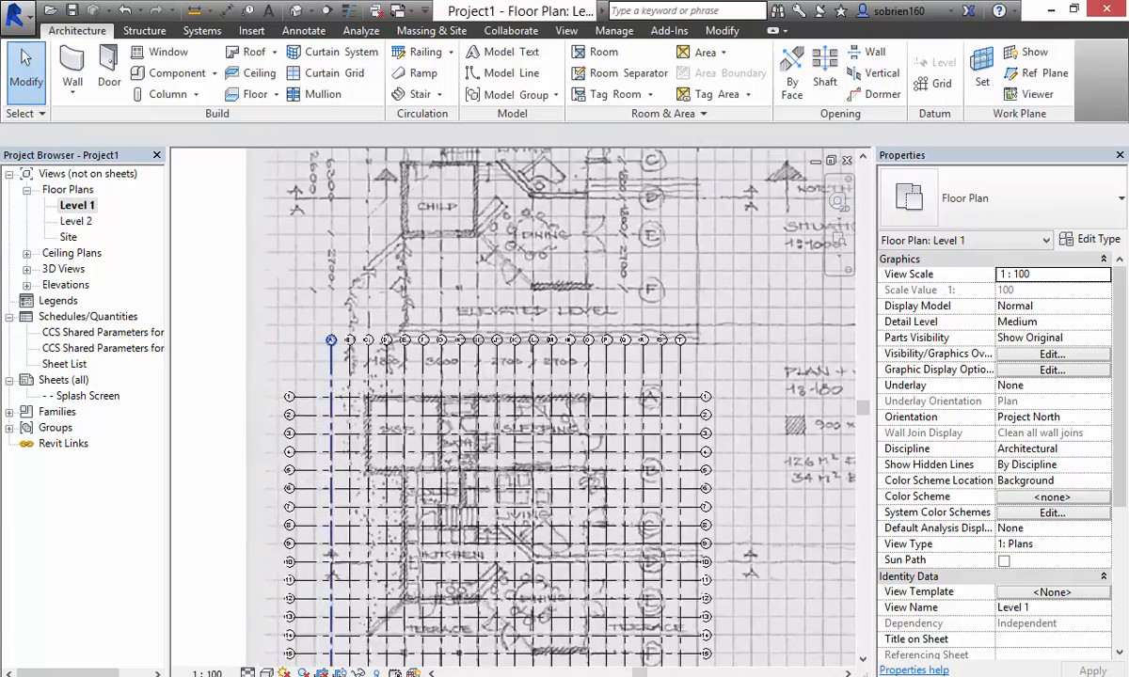
scroll(332, 365, "up", 3)
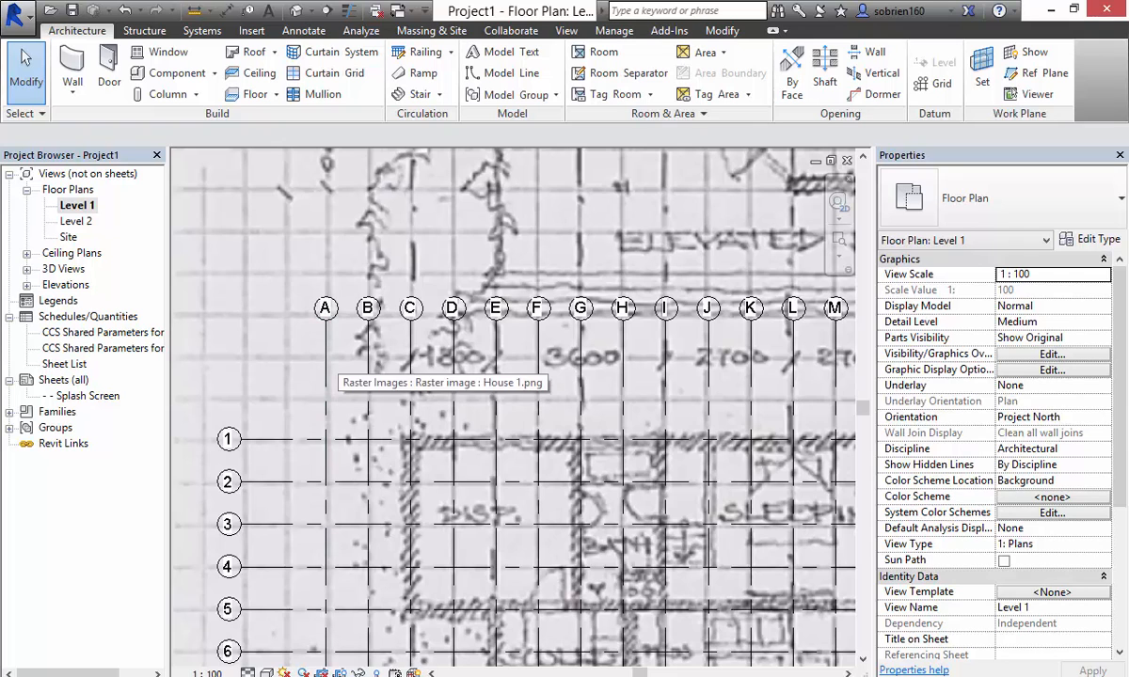
middle_click_drag(512, 404, 477, 415)
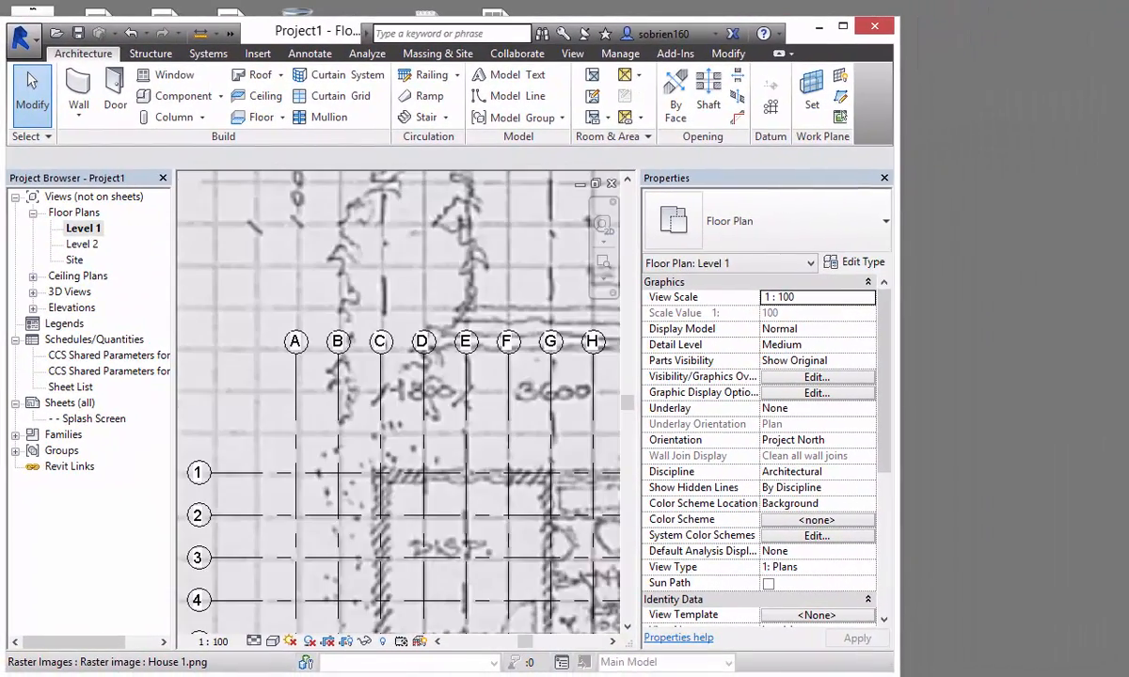
Step: Duplicate the grid type of vertical grid line A under the name 1st.Sem
middle_click_drag(421, 355, 377, 311)
scroll(375, 431, "down", 3)
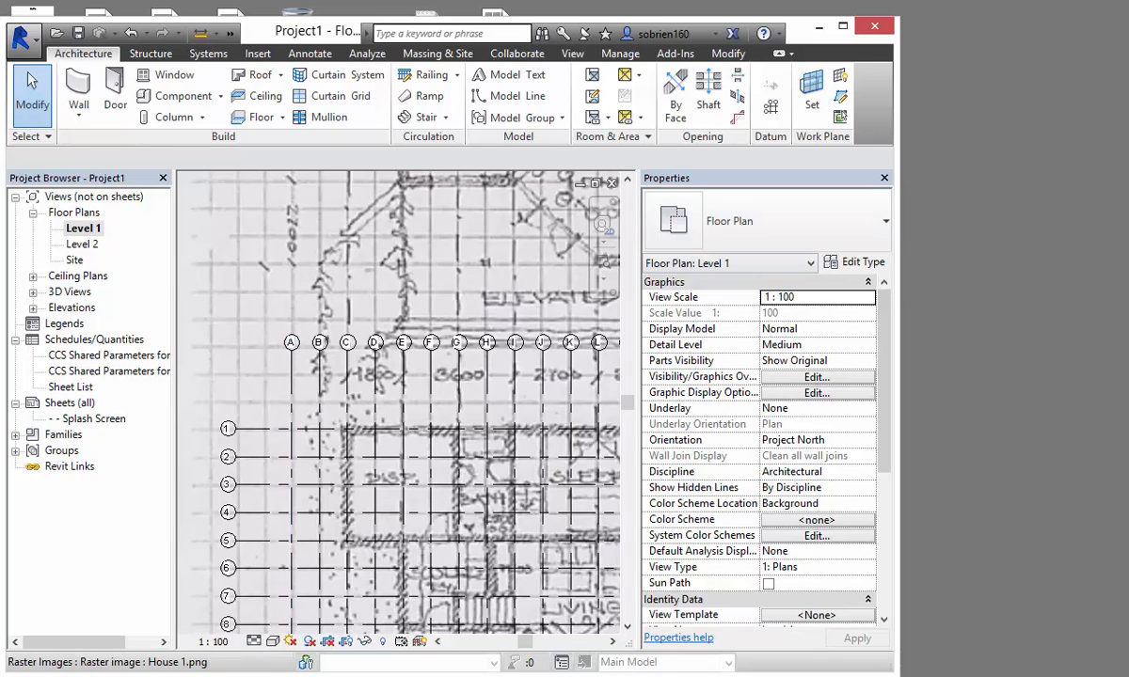
left_click(292, 442)
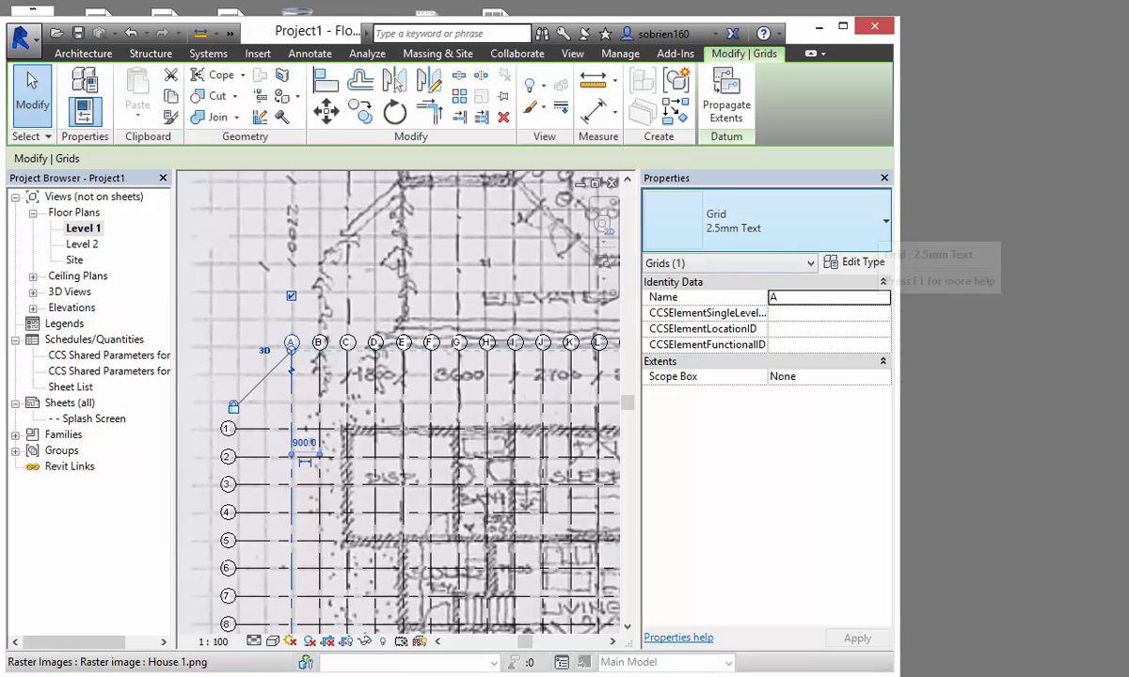
left_click(875, 226)
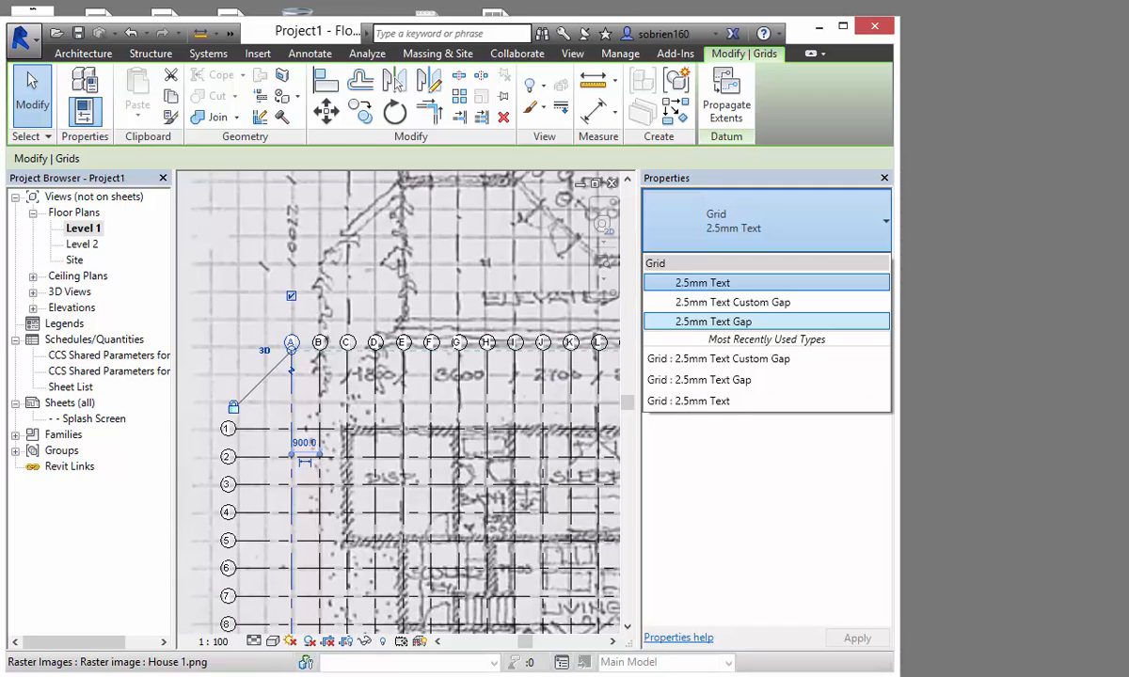
key("Escape")
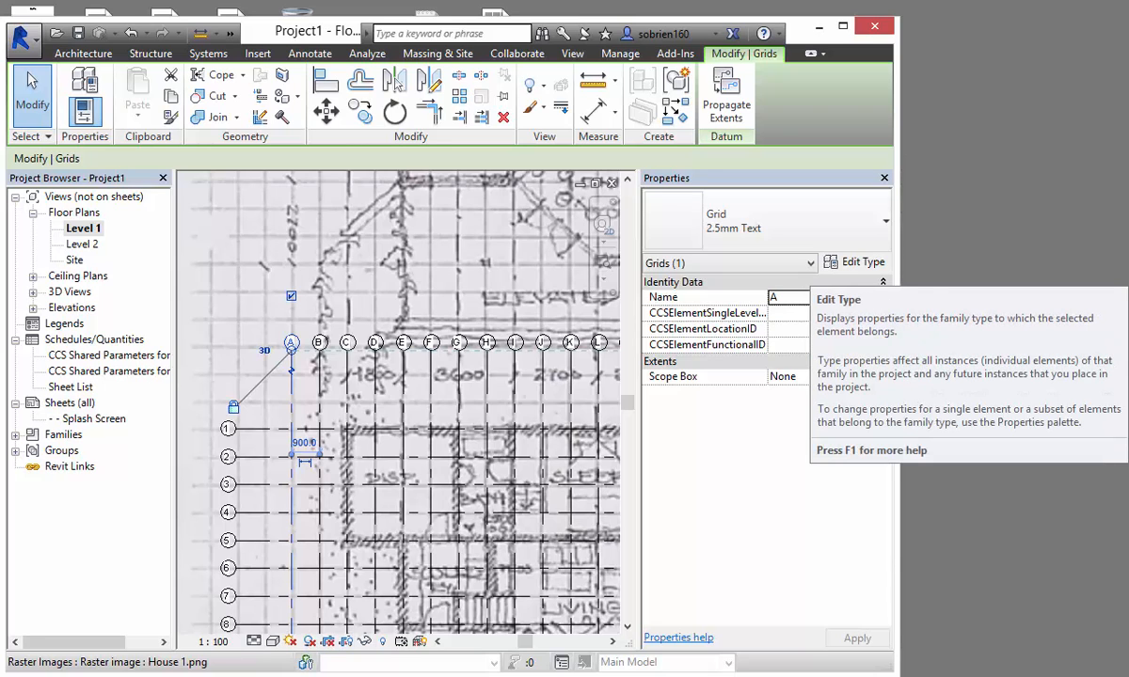
left_click(856, 263)
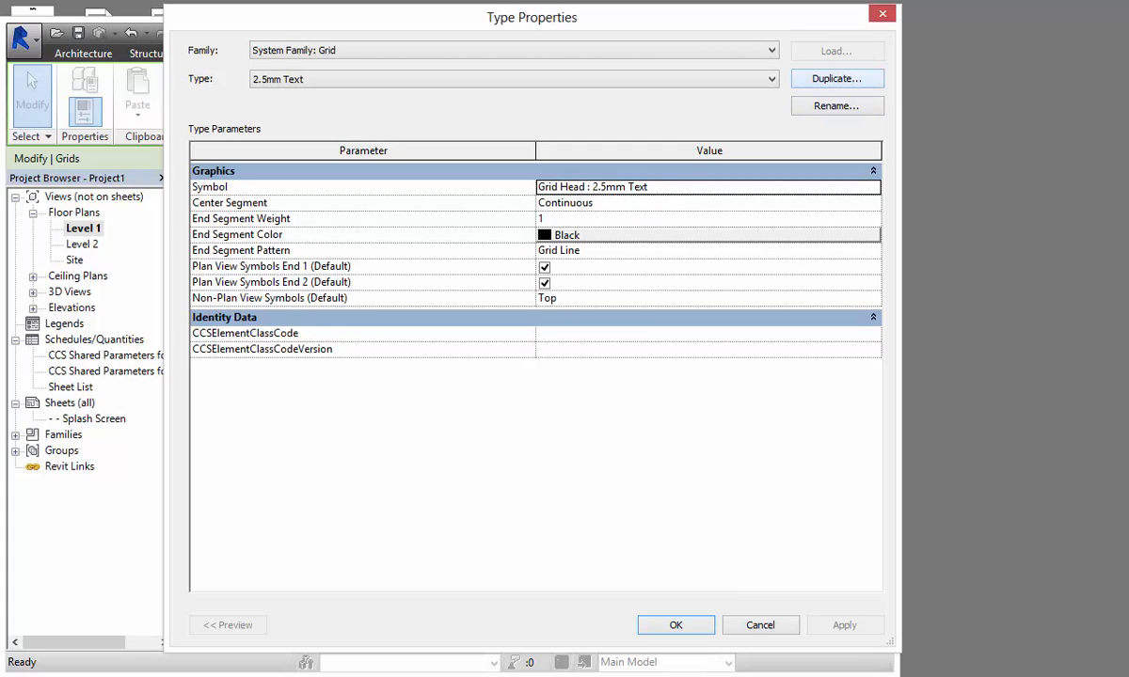
left_click(836, 78)
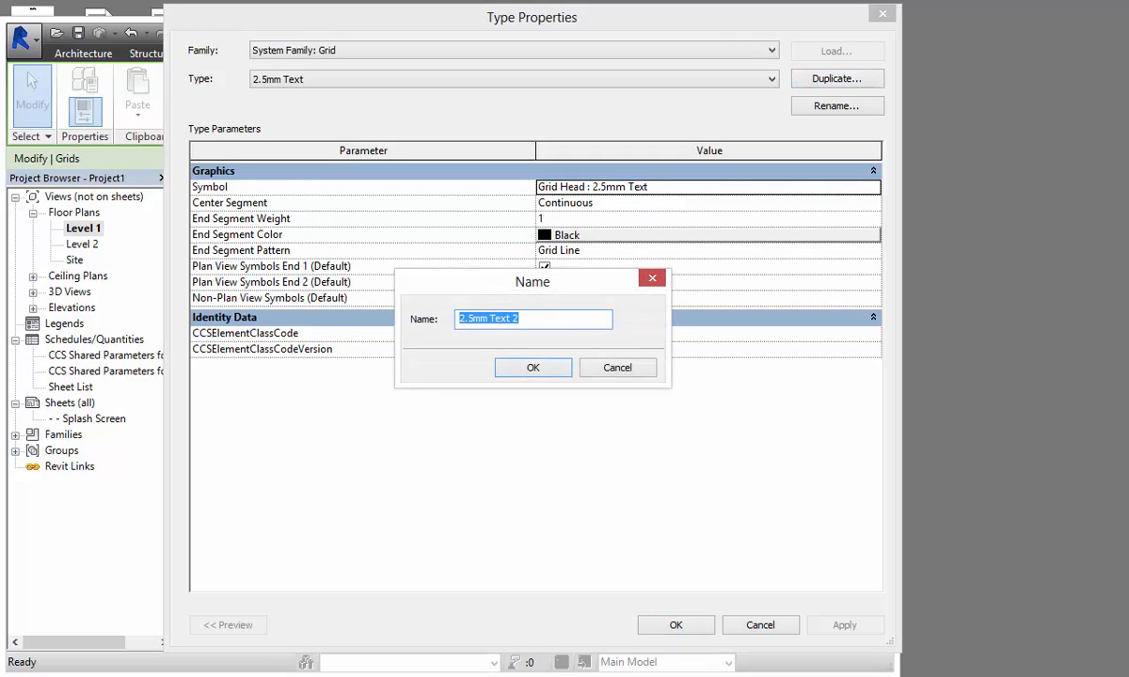
type("1st.Sem")
key("Return")
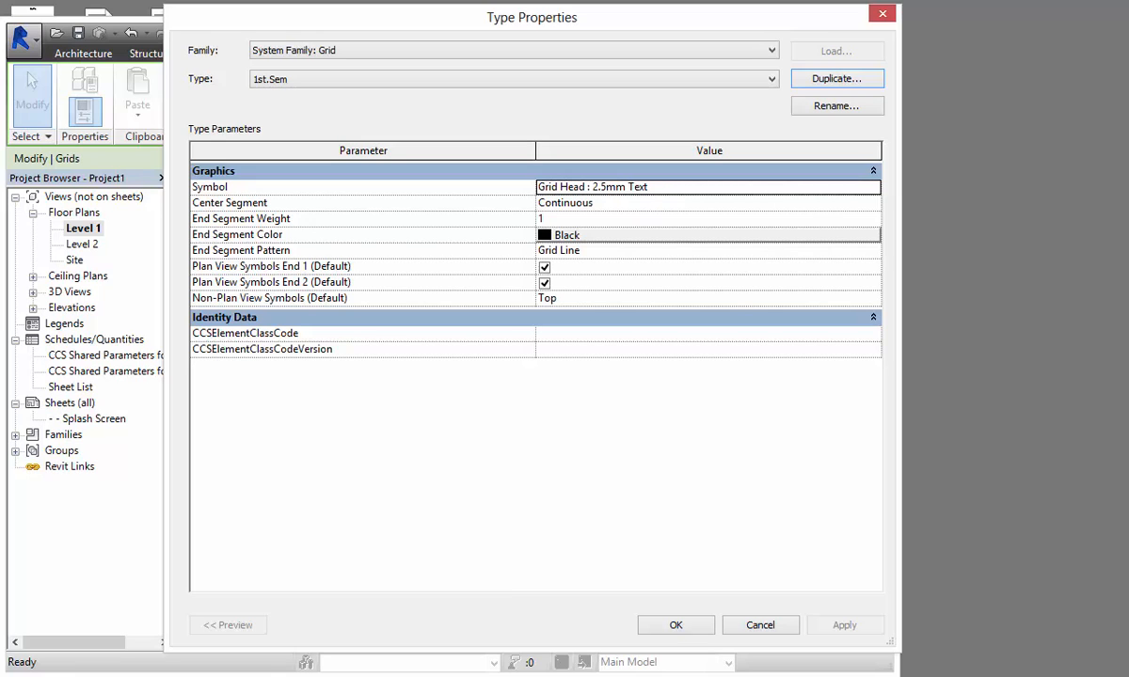
Step: Set the 1st.Sem grid type's end segment color to RGB 127-127-127 and its end segment pattern to bips_PRIK07
left_click(708, 235)
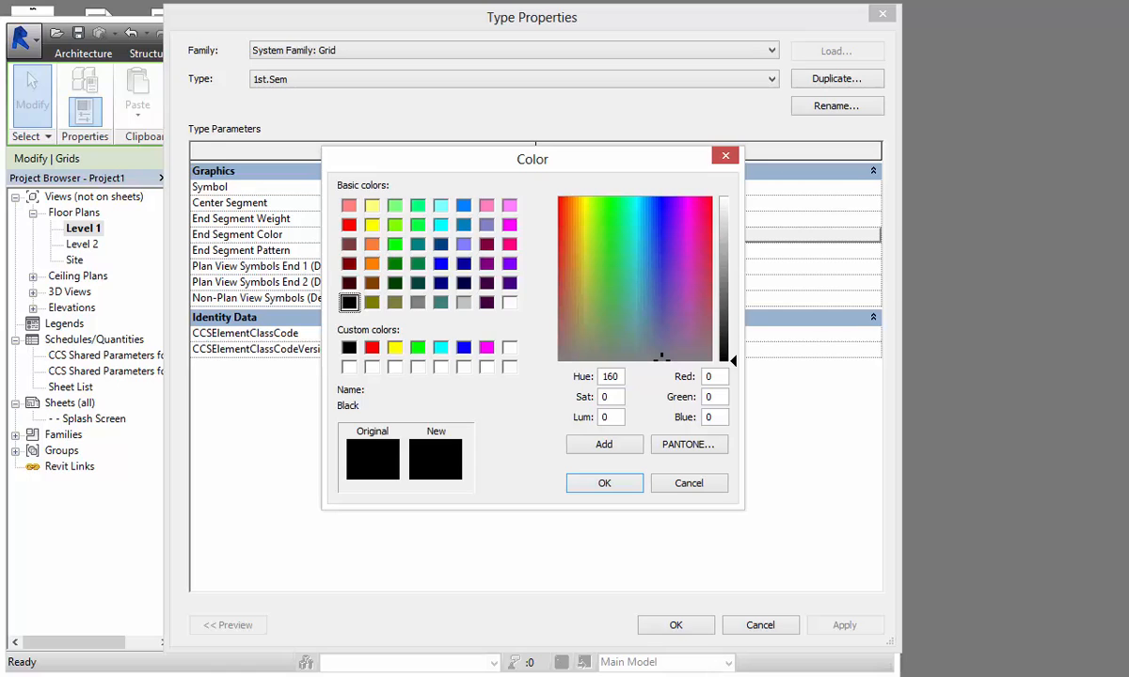
left_click(724, 273)
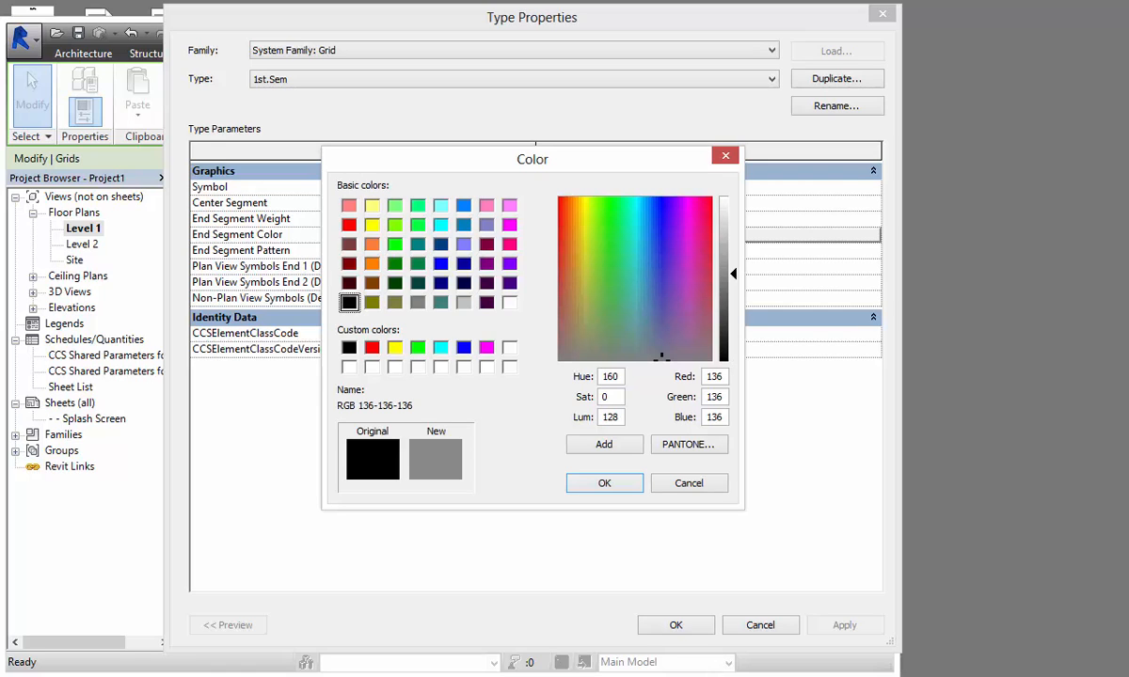
left_click_drag(732, 274, 733, 279)
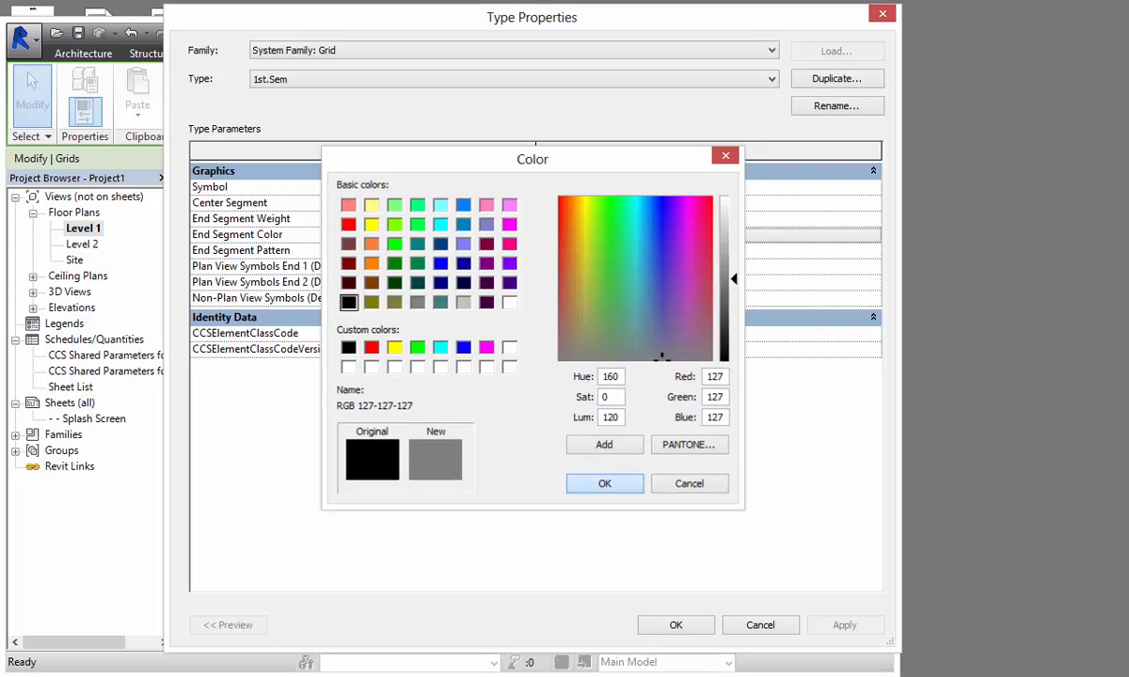
key("Return")
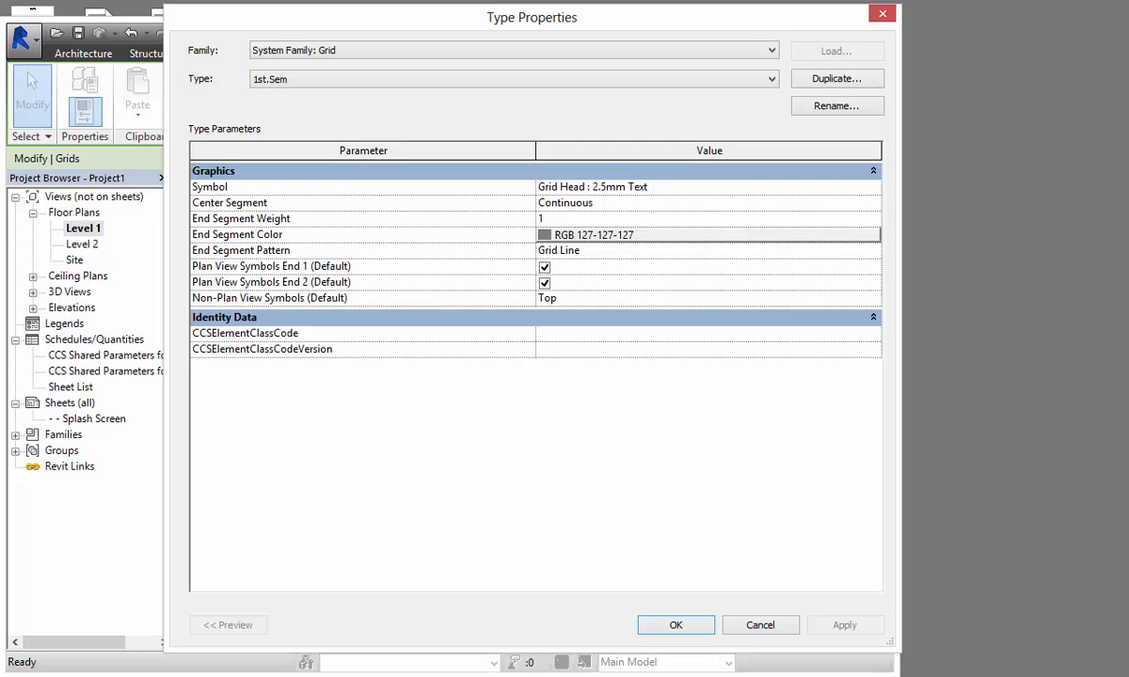
left_click(709, 251)
left_click(872, 251)
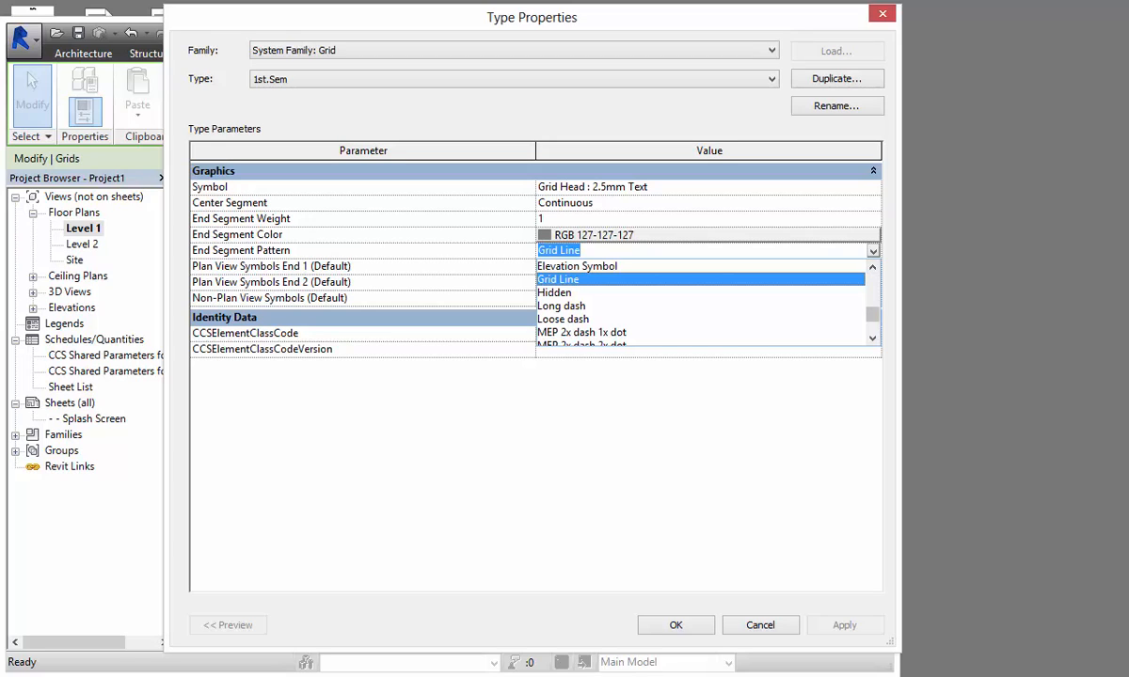
scroll(818, 295, "up", 5)
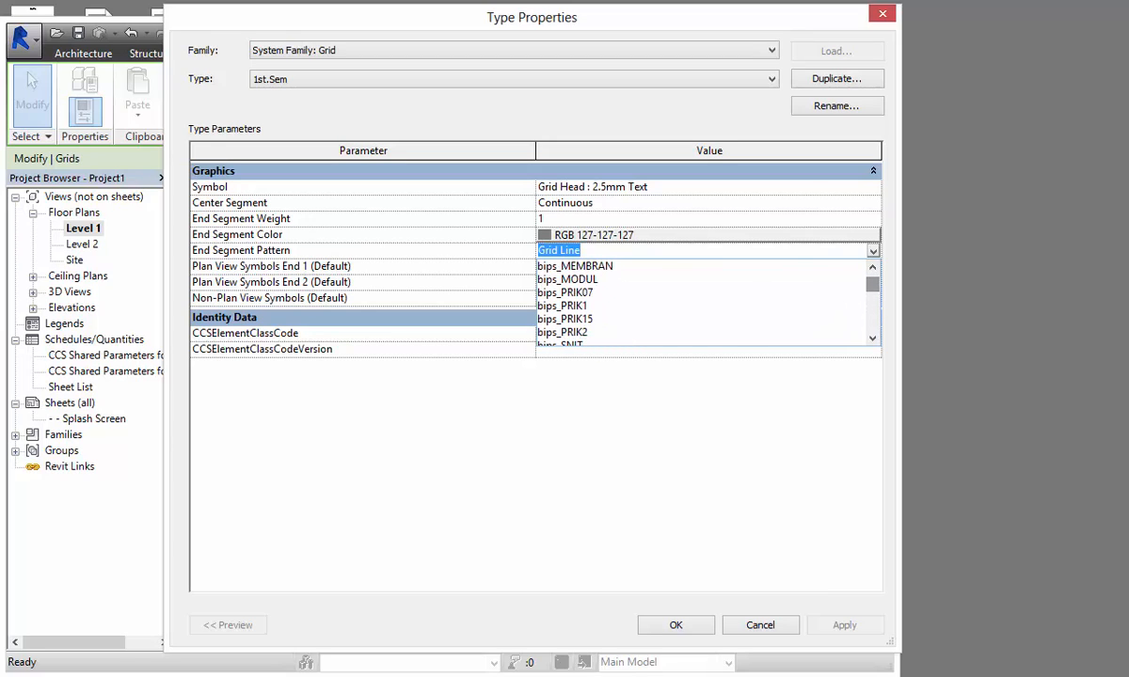
left_click(818, 293)
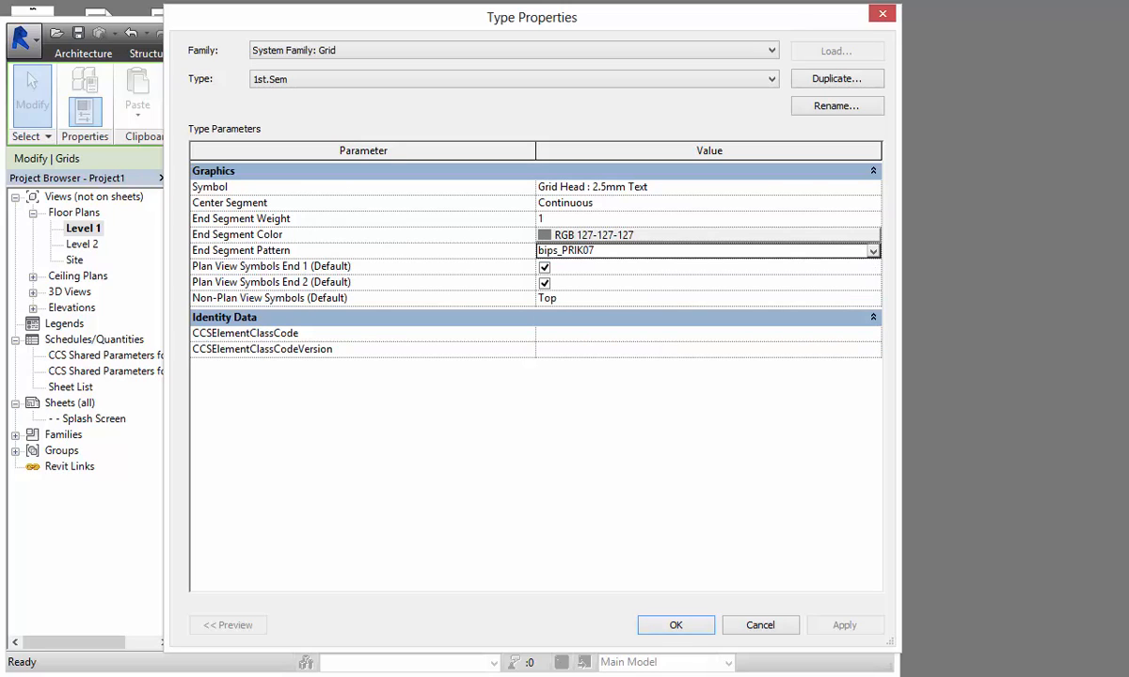
Step: Set the 1st.Sem grid type's symbol to <none>, apply the type changes and deselect grid line A
left_click(611, 186)
left_click(872, 188)
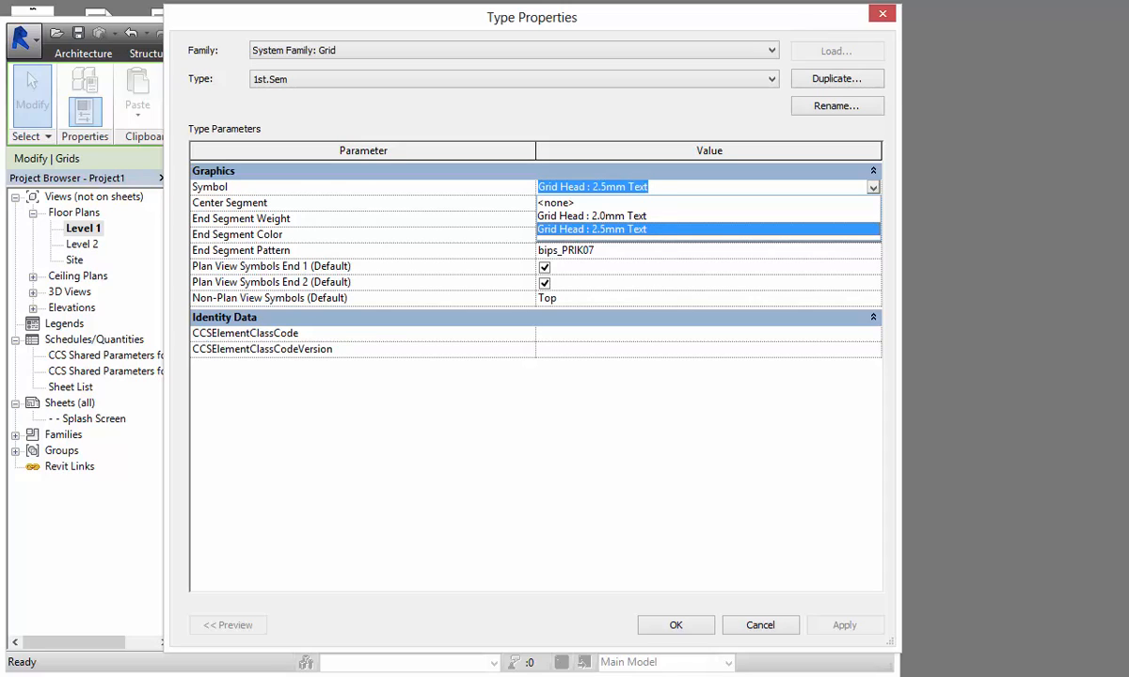
left_click(555, 202)
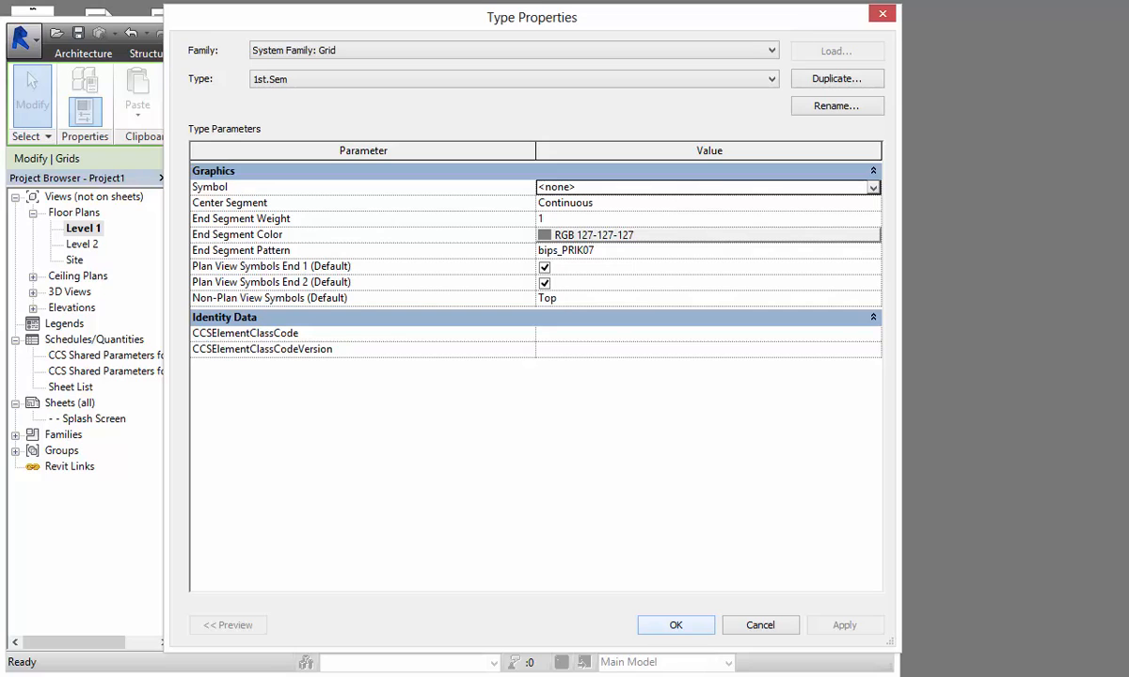
key("Return")
left_click(423, 283)
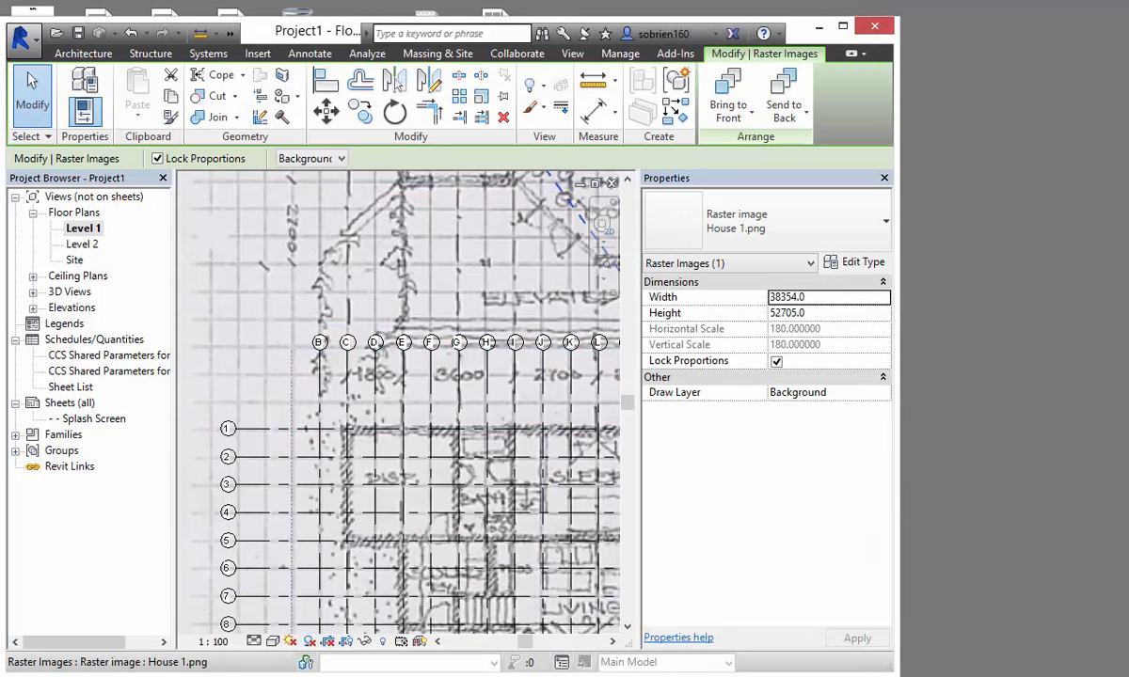
Step: Select all 2.5mm Text grid instances in the entire project and change them to the 1st.Sem type
scroll(399, 402, "up", 6)
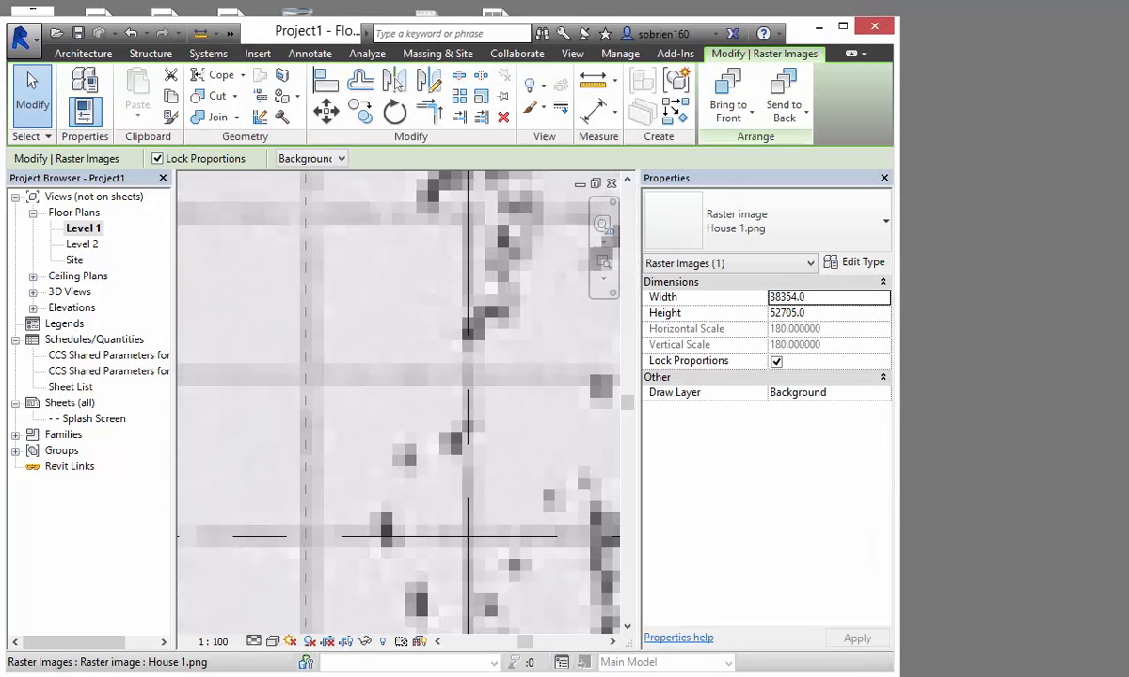
scroll(399, 402, "down", 5)
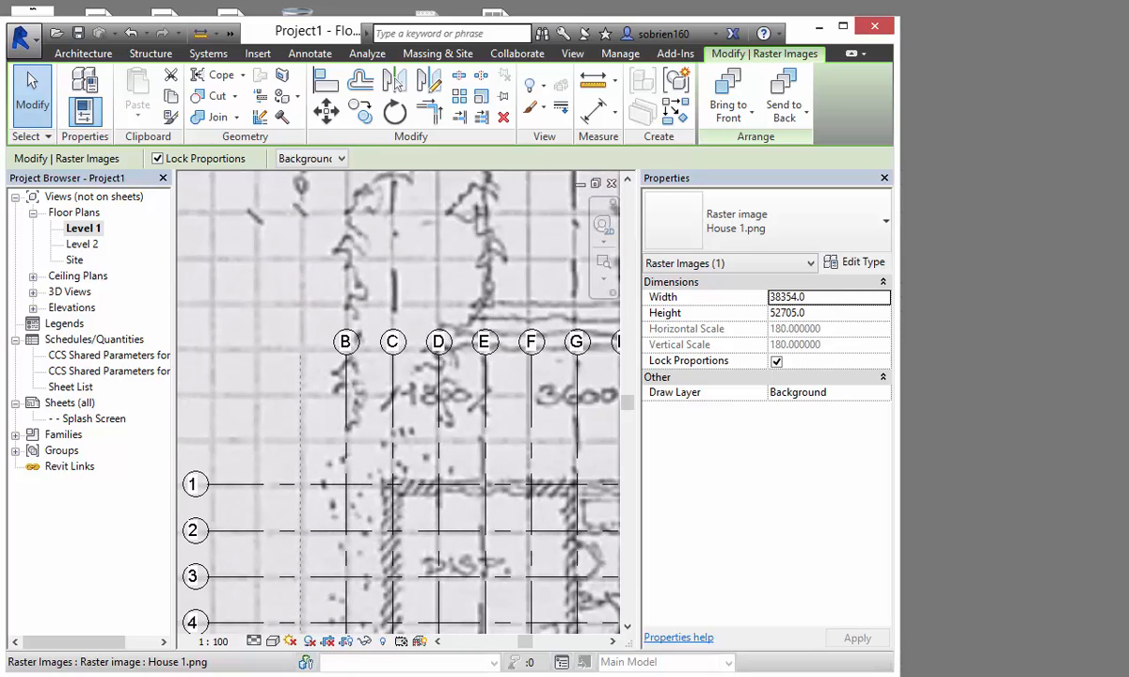
scroll(300, 459, "down", 1)
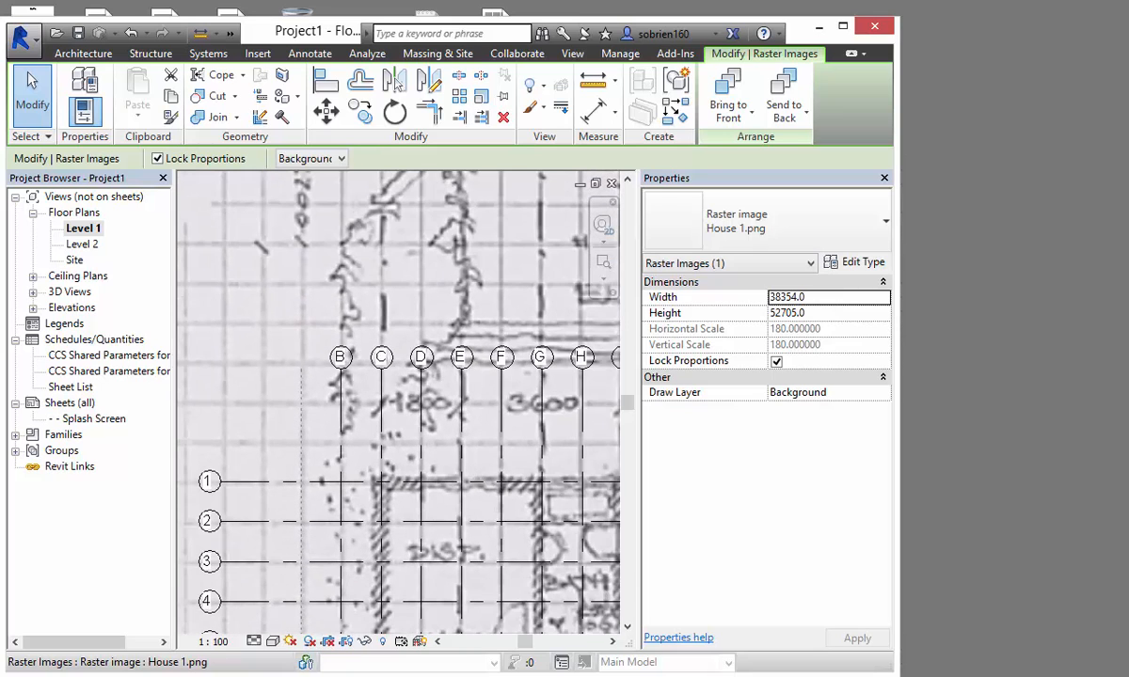
key("Escape")
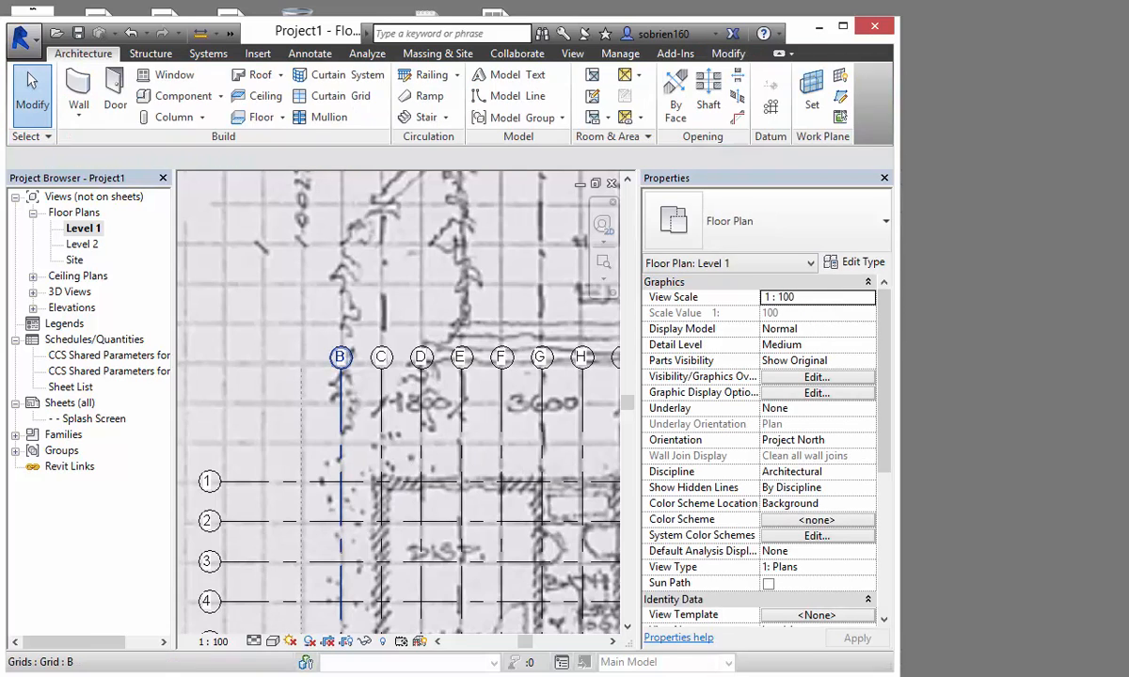
left_click(340, 414)
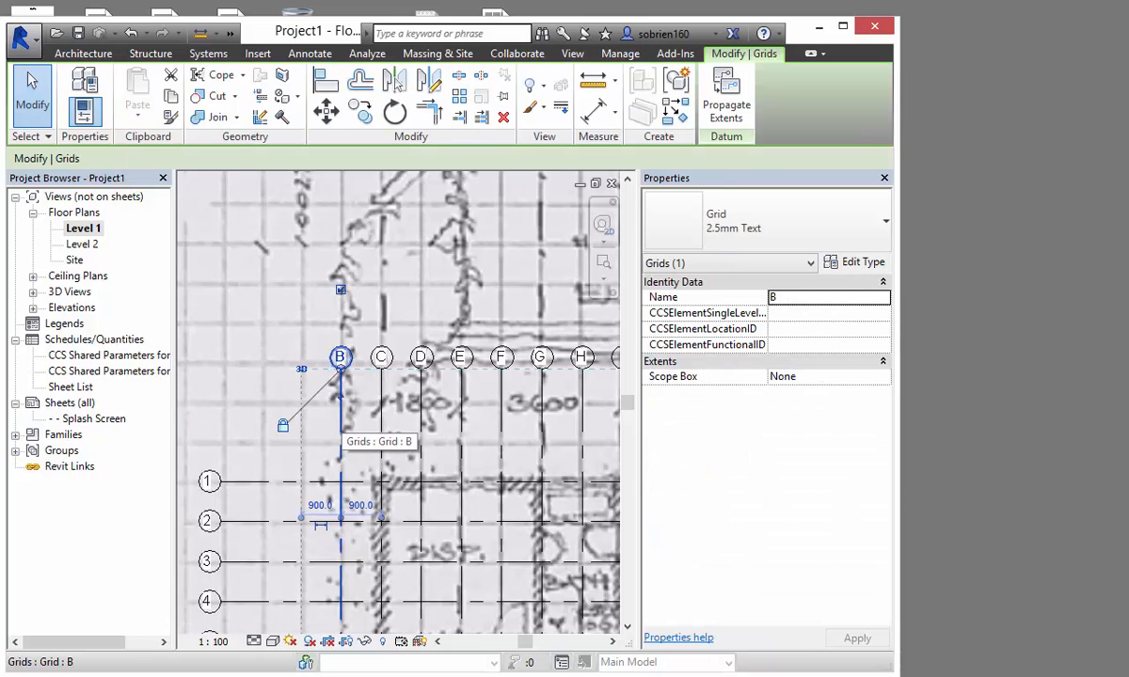
right_click(342, 416)
mouse_move(429, 416)
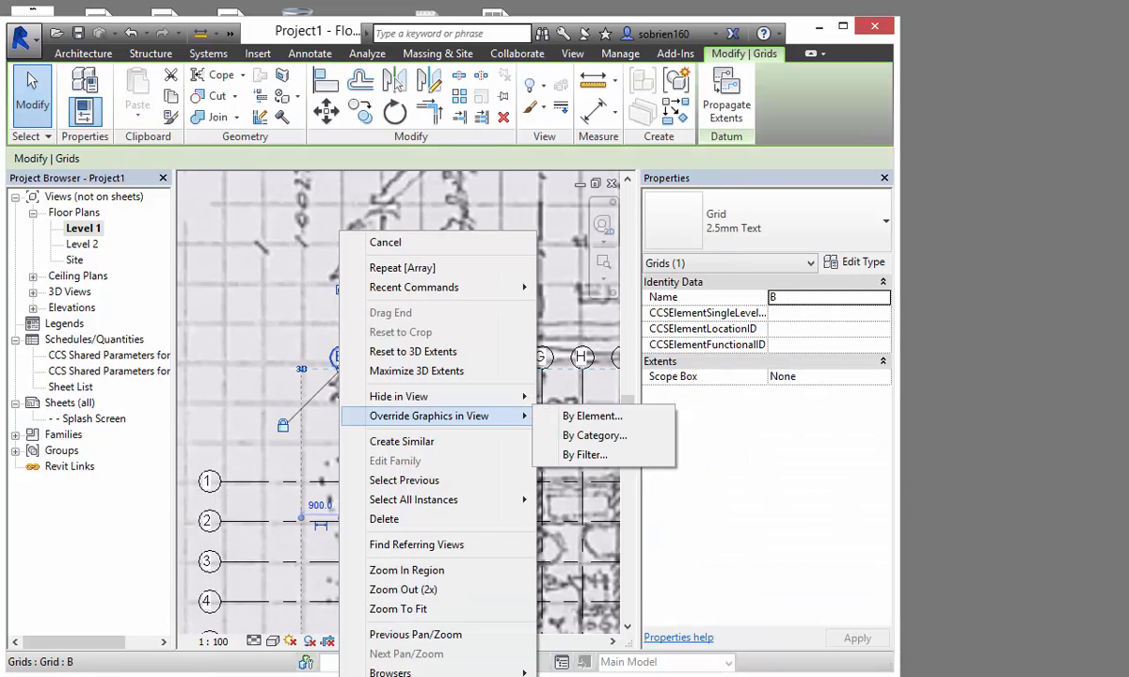
mouse_move(414, 499)
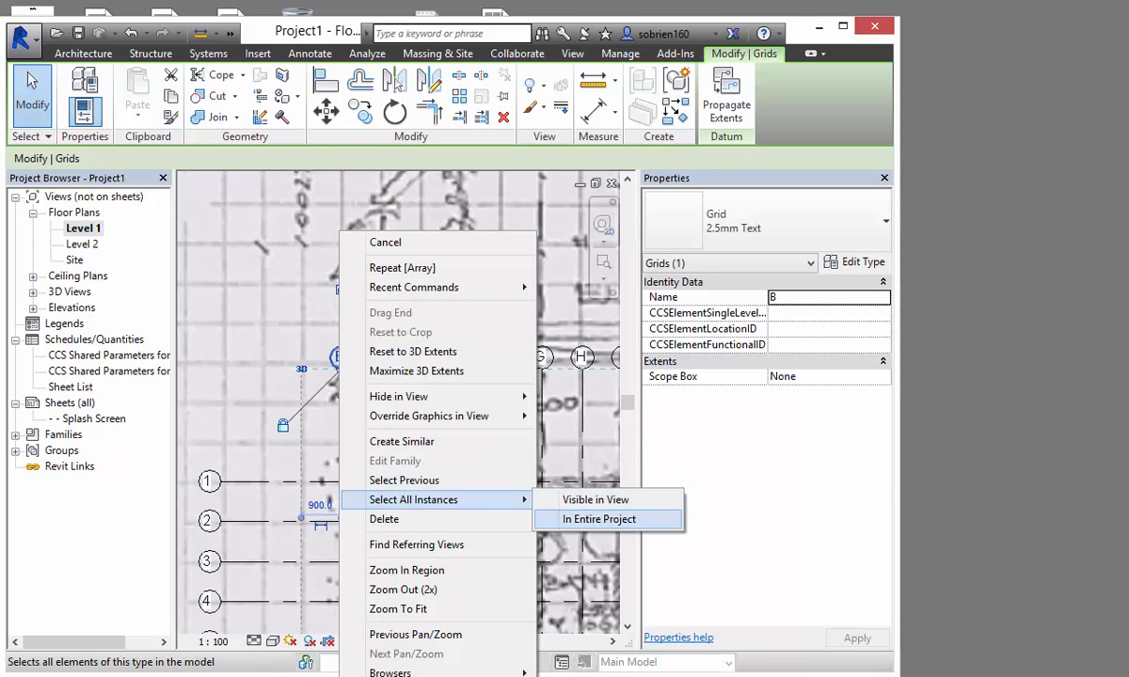
left_click(602, 519)
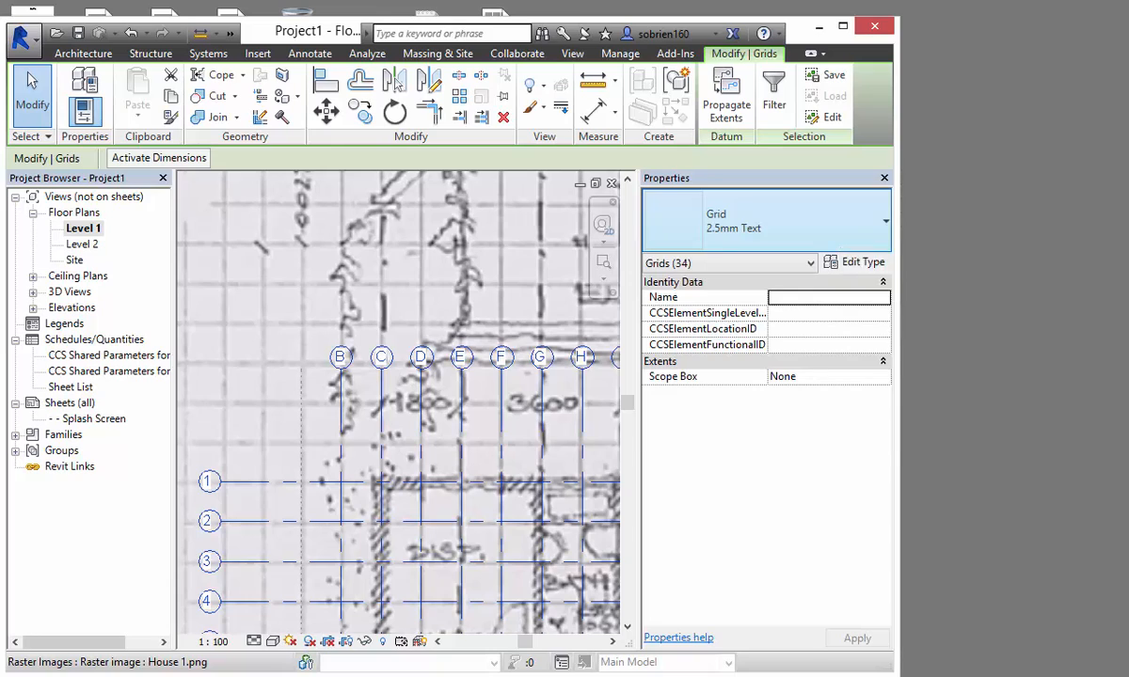
left_click(766, 221)
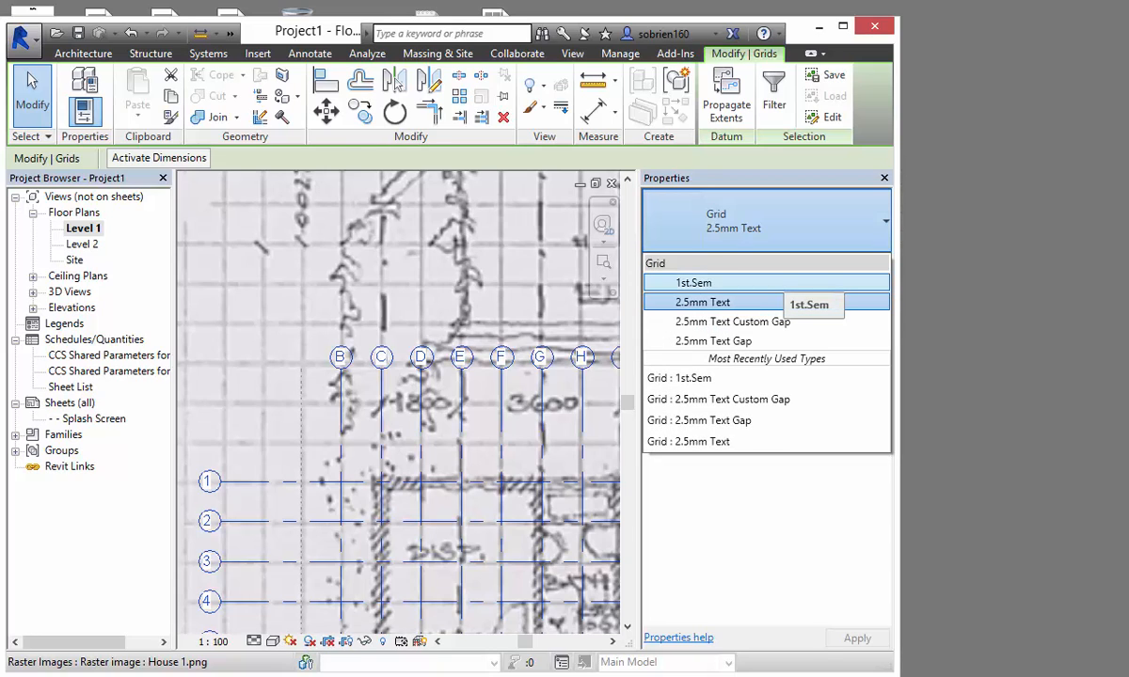
left_click(780, 283)
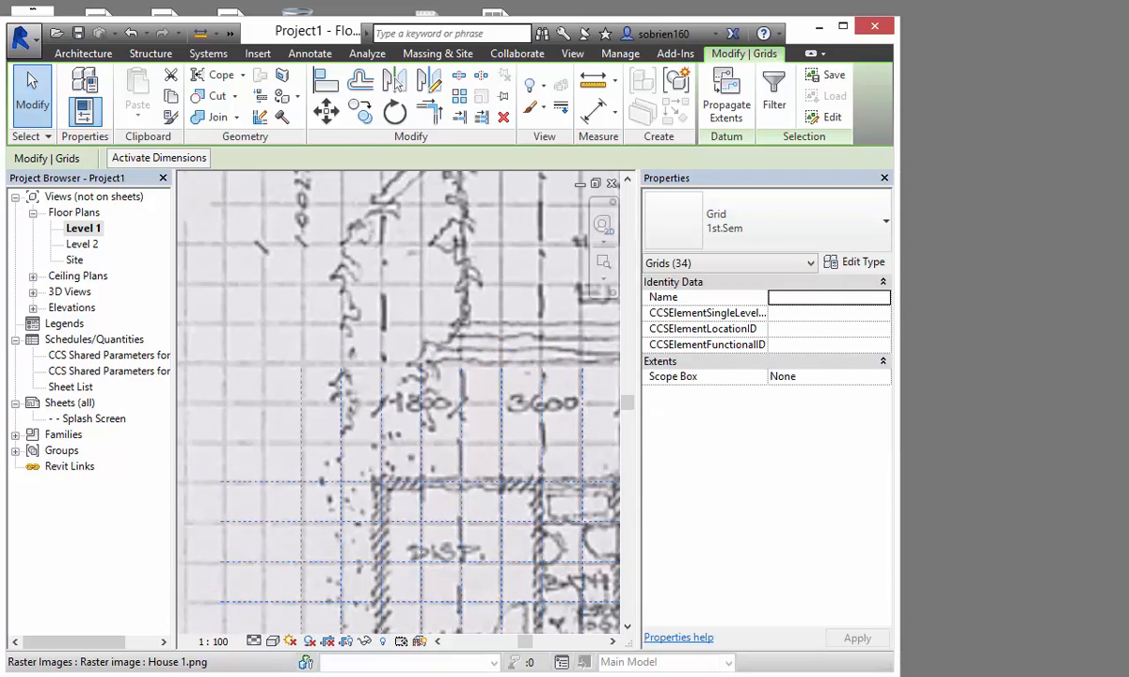
left_click(528, 466)
Step: Examine the restyled grid over the lower level plan, both close up and across the whole House 1.png sketch
scroll(527, 466, "down", 2)
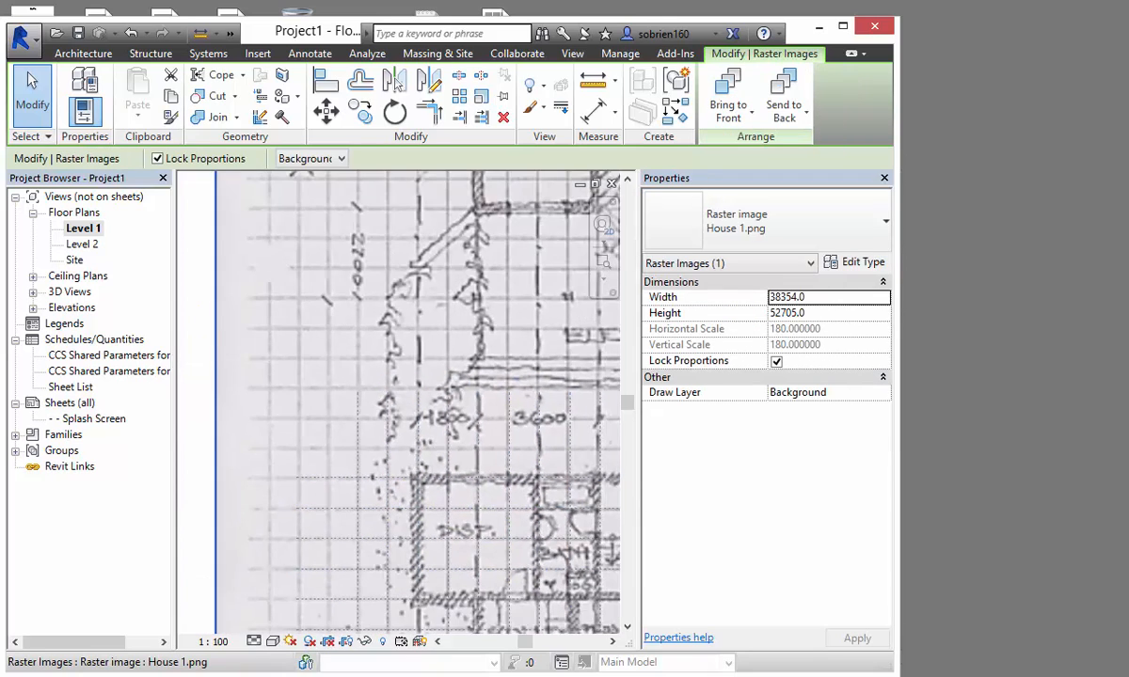
scroll(528, 466, "down", 4)
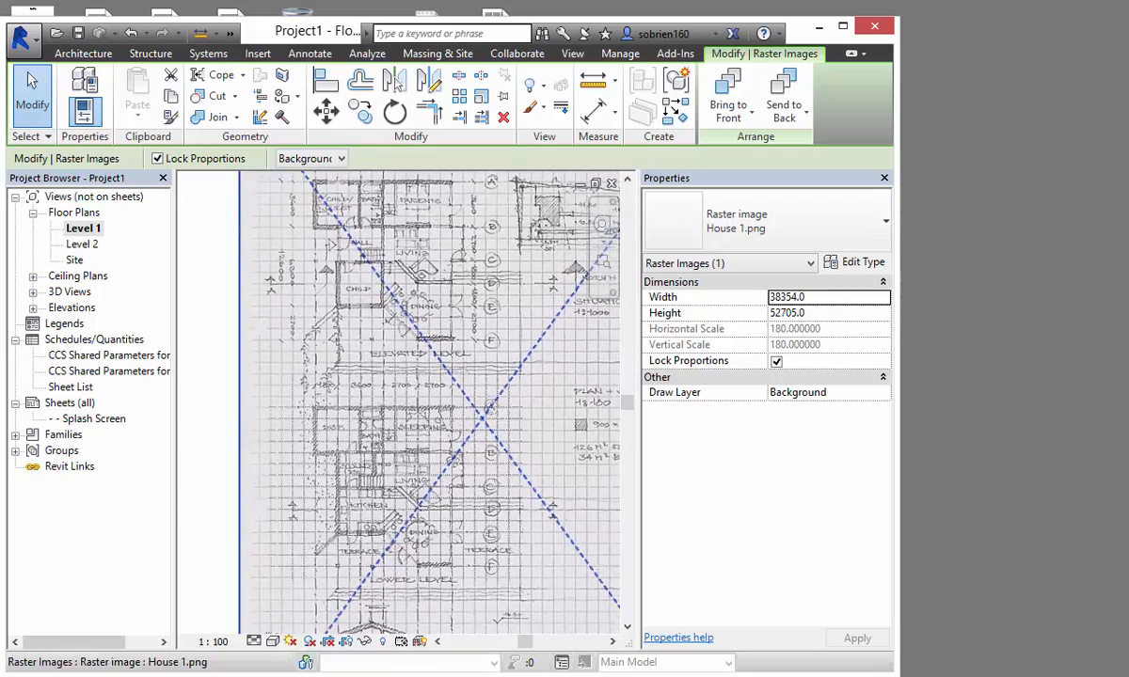
scroll(424, 405, "down", 3)
scroll(424, 405, "up", 6)
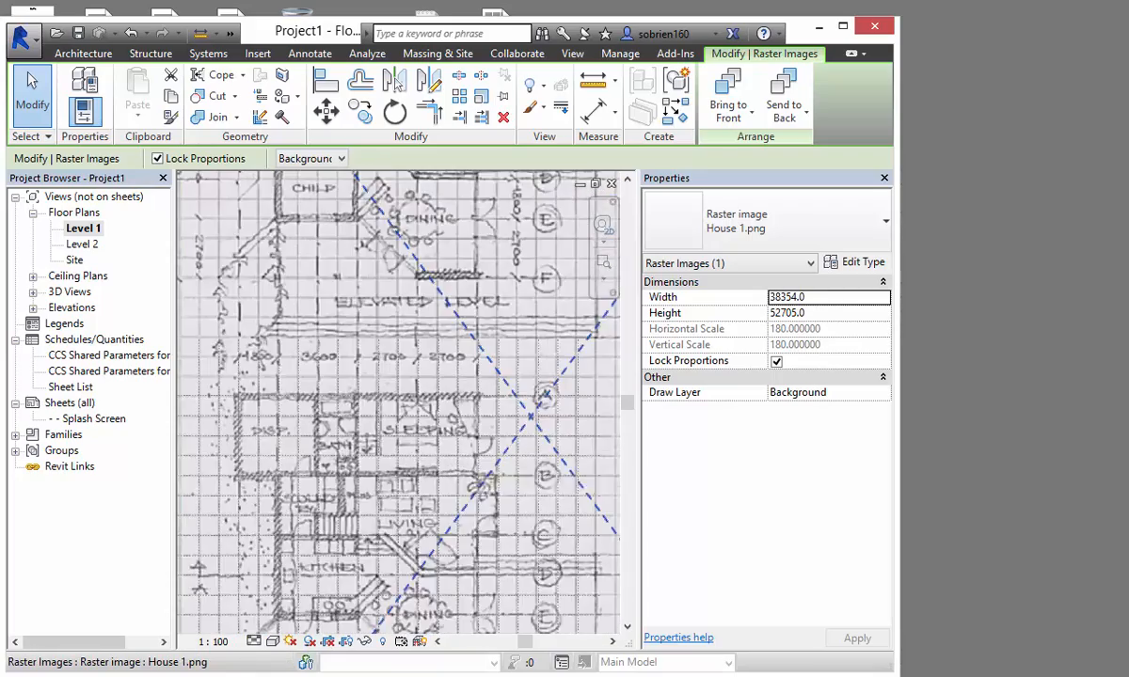
scroll(565, 428, "up", 3)
scroll(564, 428, "down", 4)
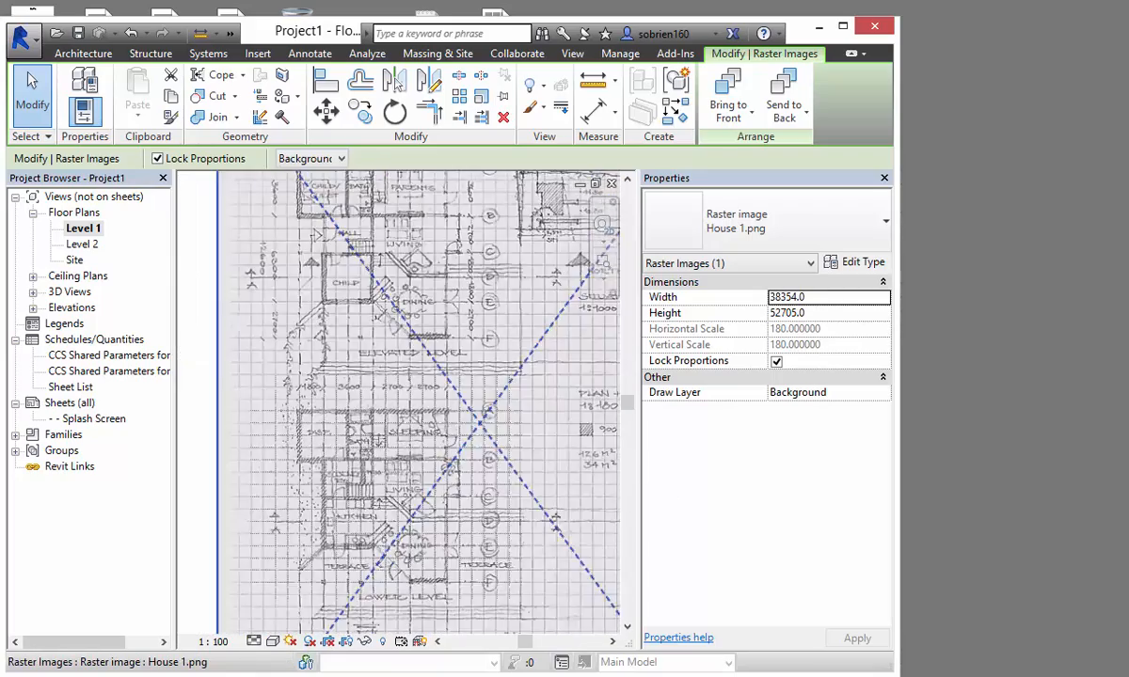
scroll(423, 404, "down", 3)
key("Escape")
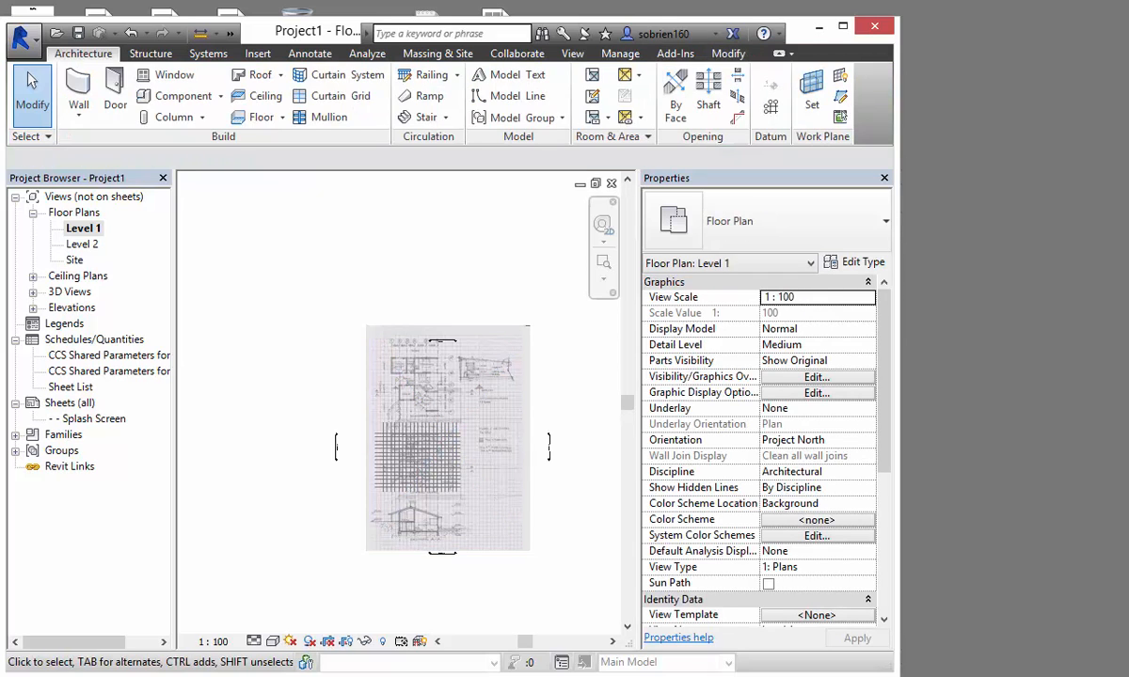
Step: Pin the House 1.png sketch image in place and release its pin again
left_click(475, 477)
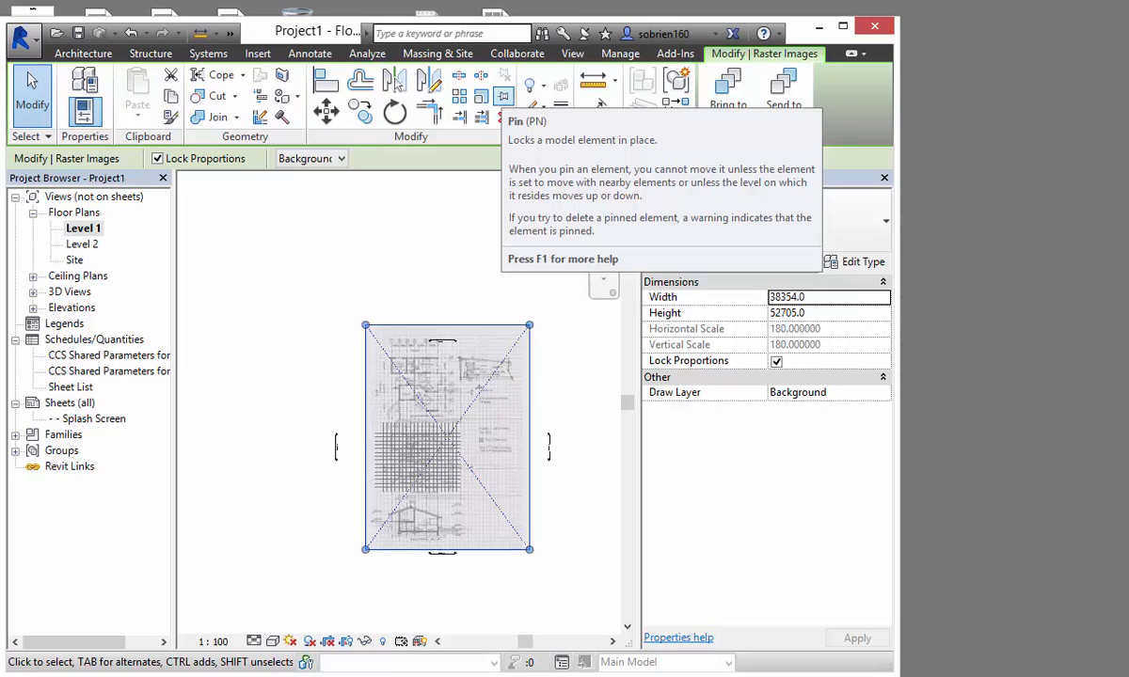
scroll(509, 415, "up", 2)
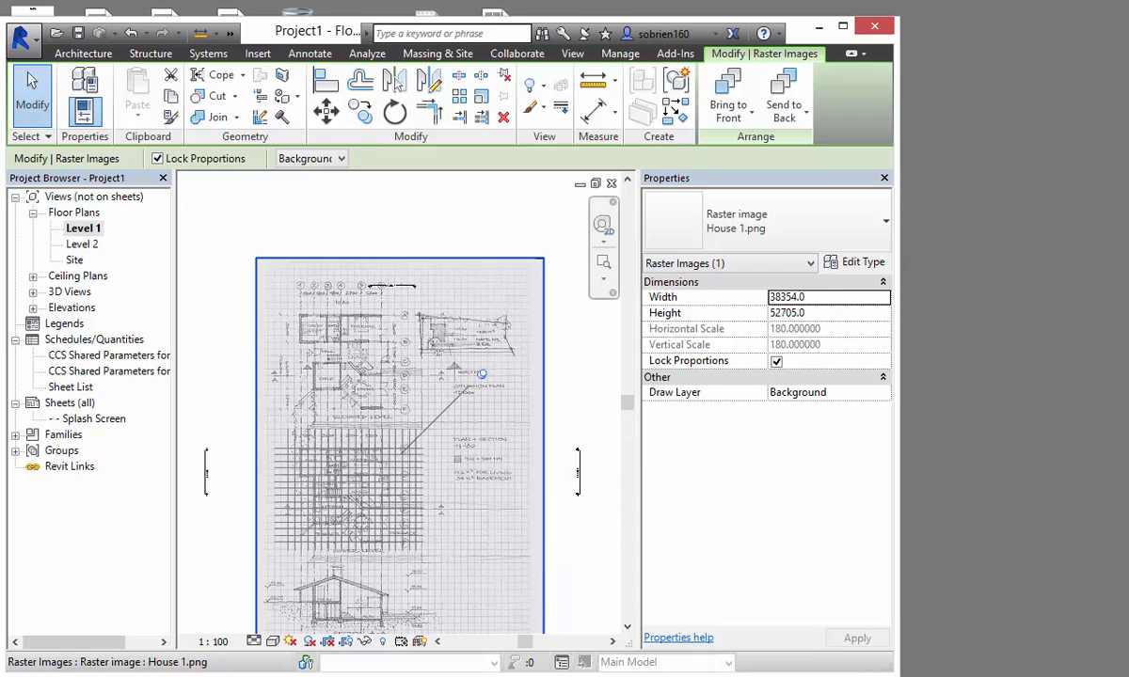
left_click(450, 403)
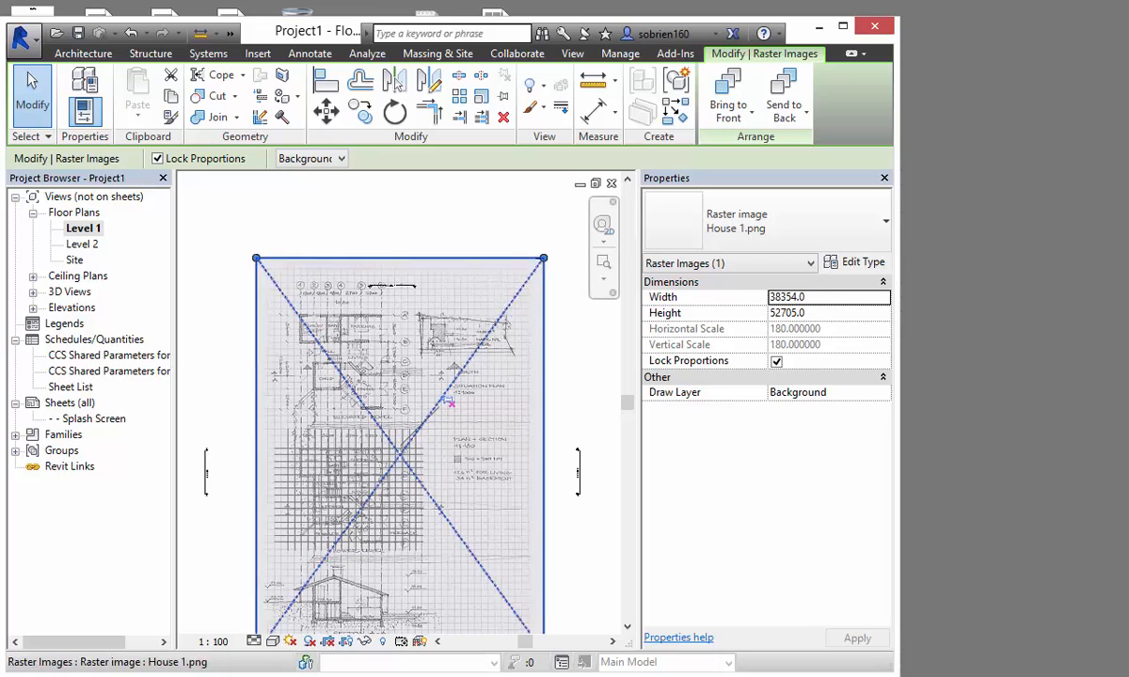
Step: Pin the House 1.png sketch image again, deselect it and try to select and move it by its edge
left_click(447, 401)
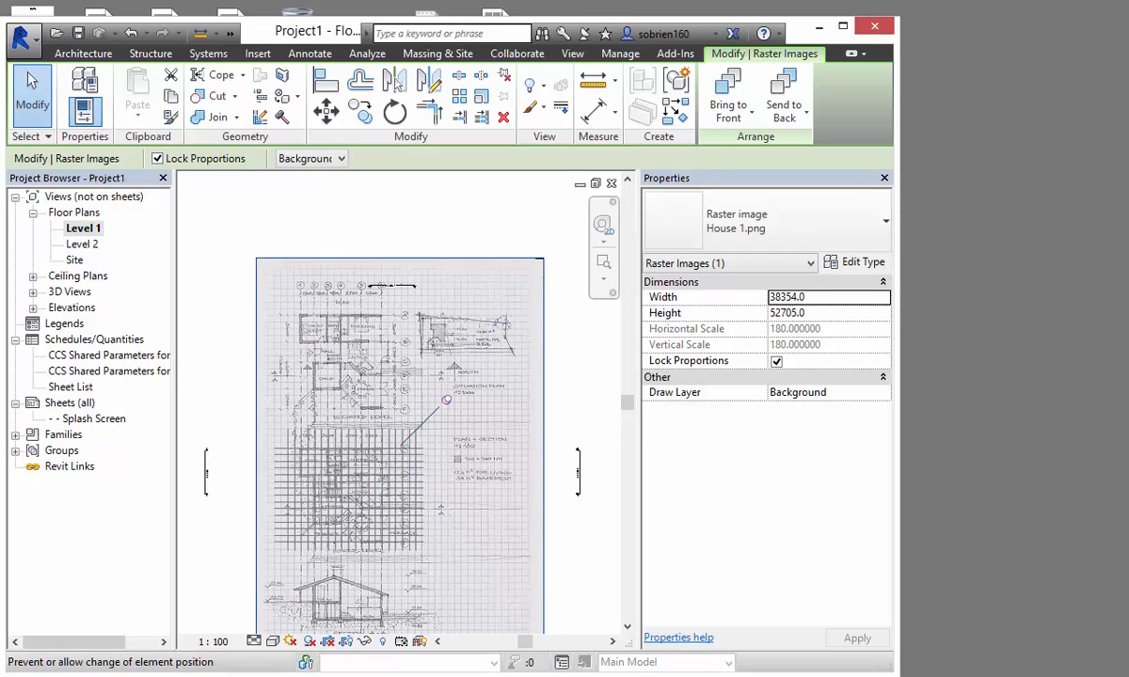
left_click(562, 395)
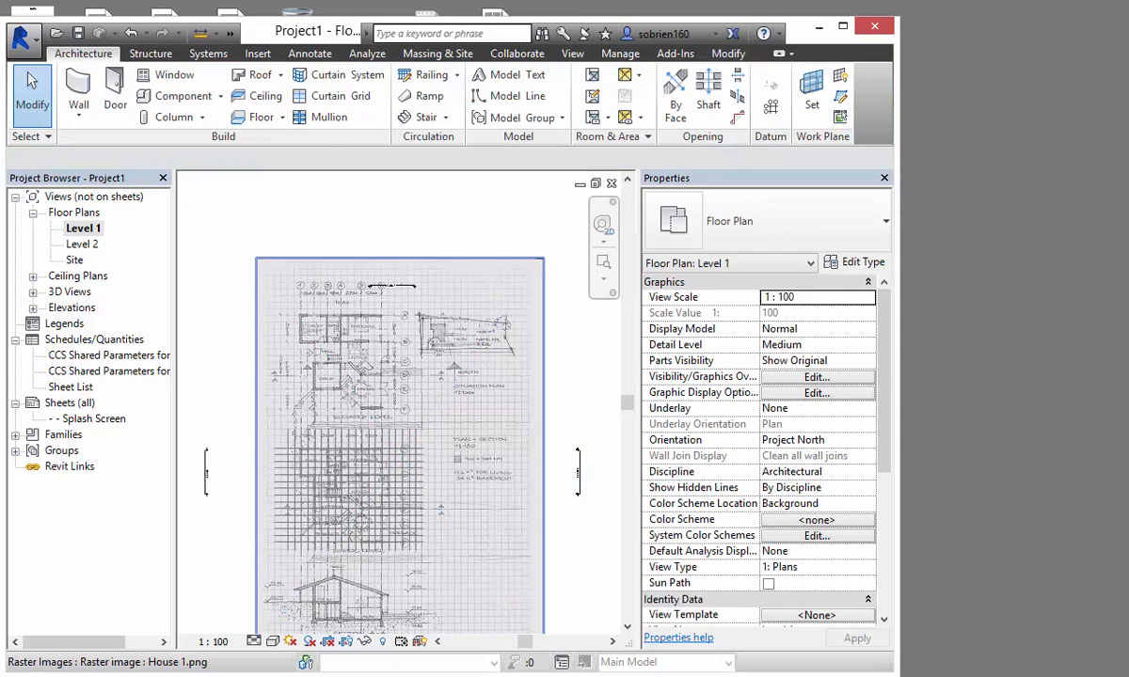
left_click(544, 395)
left_click_drag(543, 395, 559, 397)
middle_click_drag(555, 395, 541, 364)
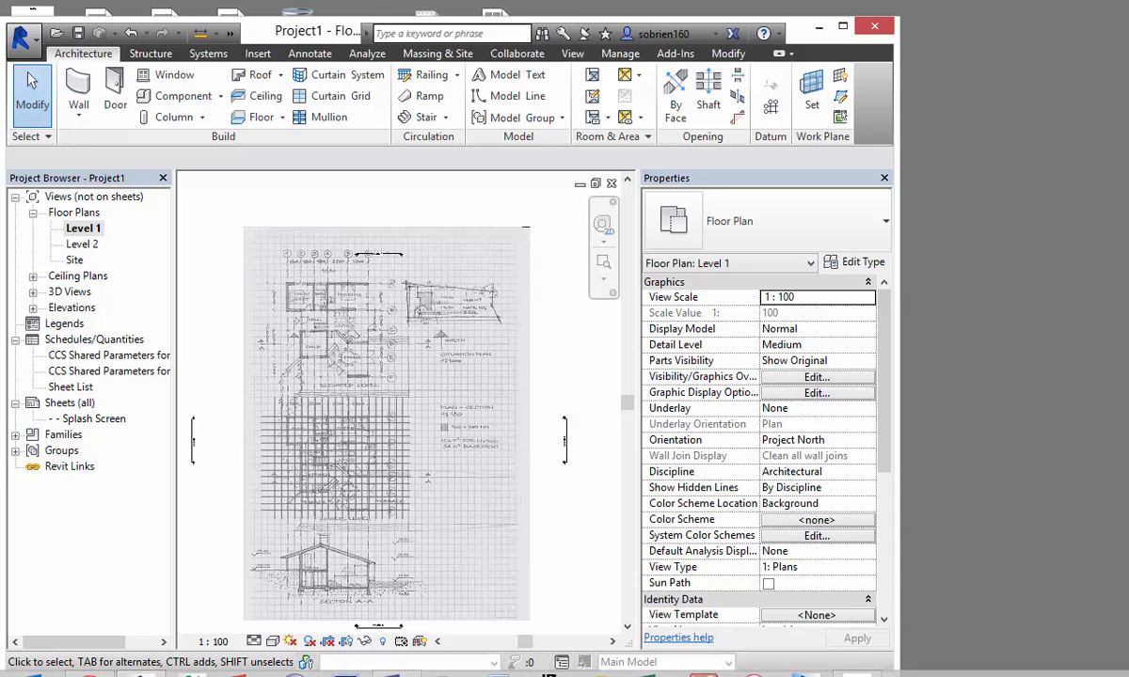
right_click(857, 672)
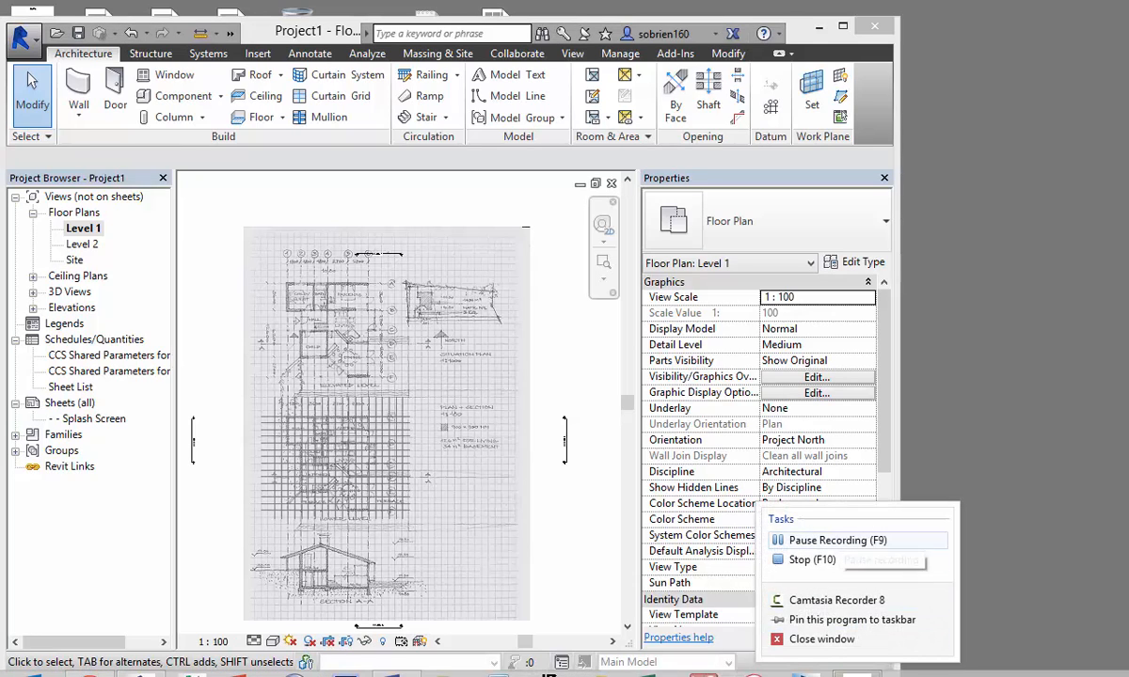
left_click(845, 542)
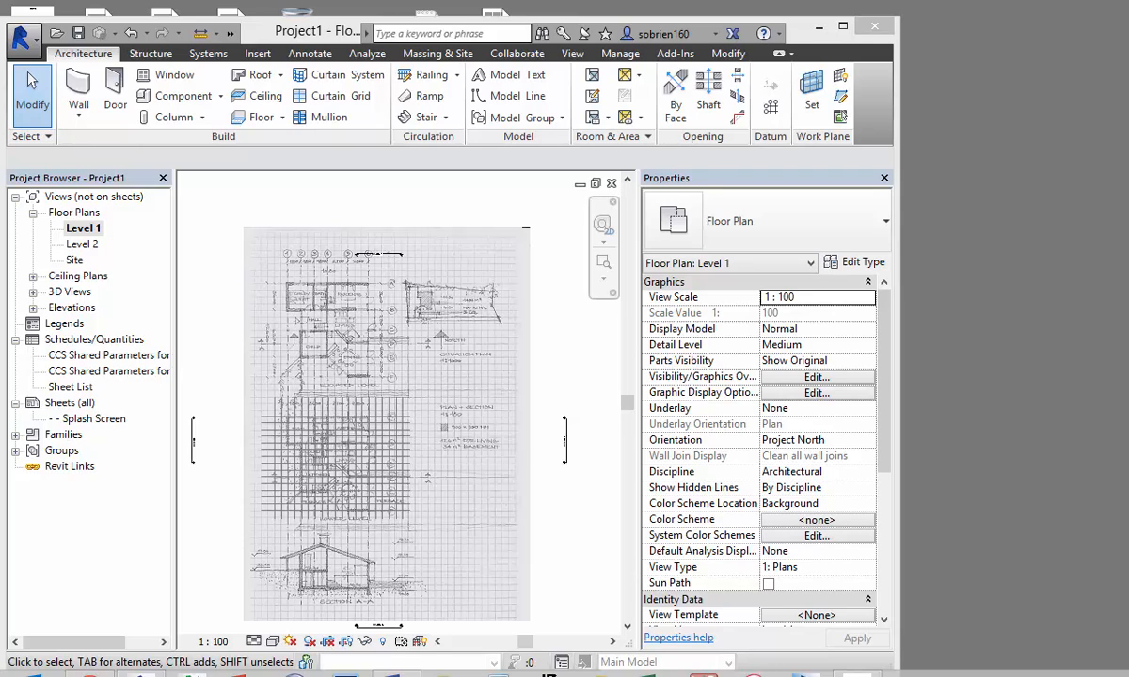
middle_click_drag(386, 423, 418, 413)
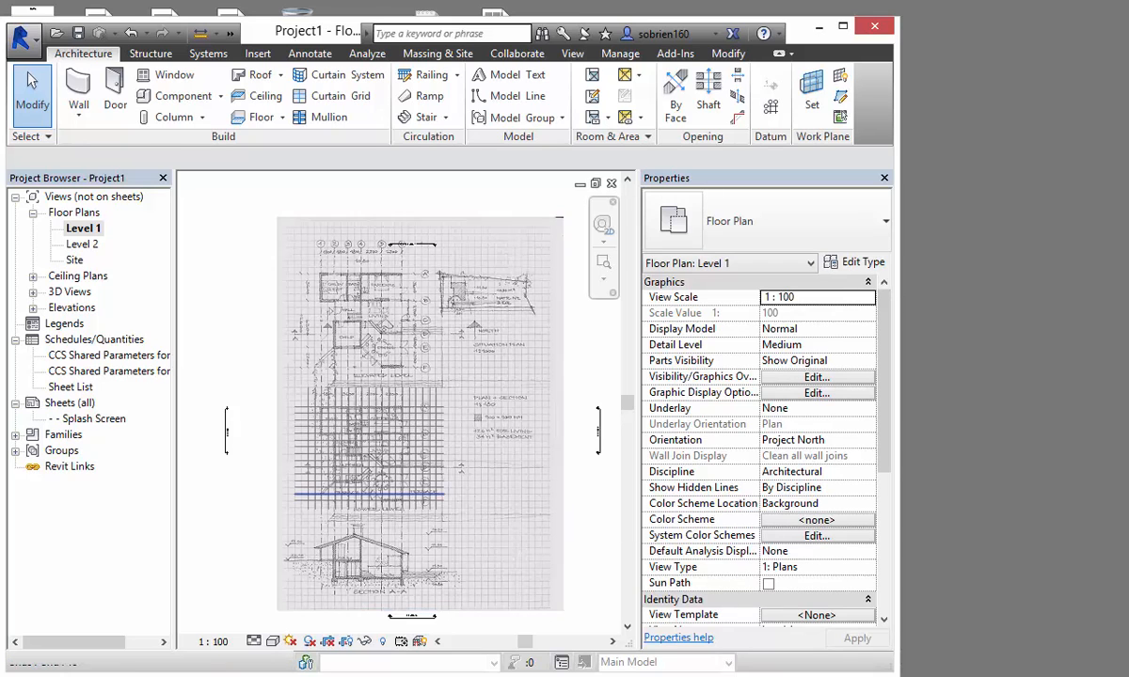
scroll(377, 459, "up", 5)
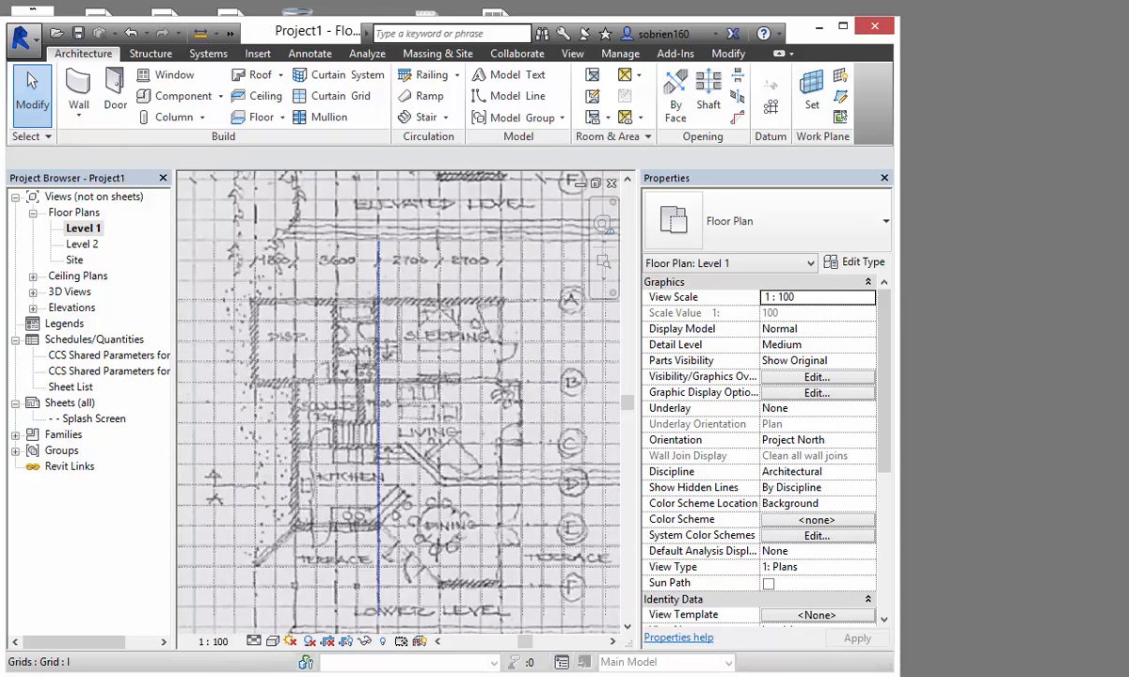
scroll(303, 305, "up", 1)
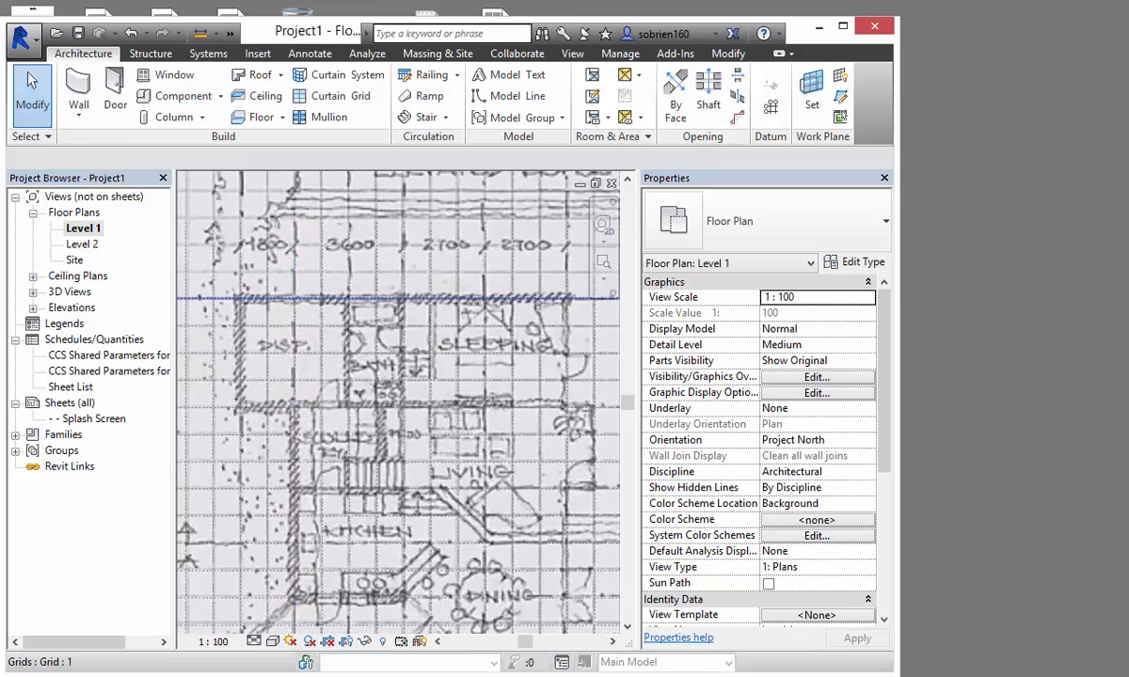
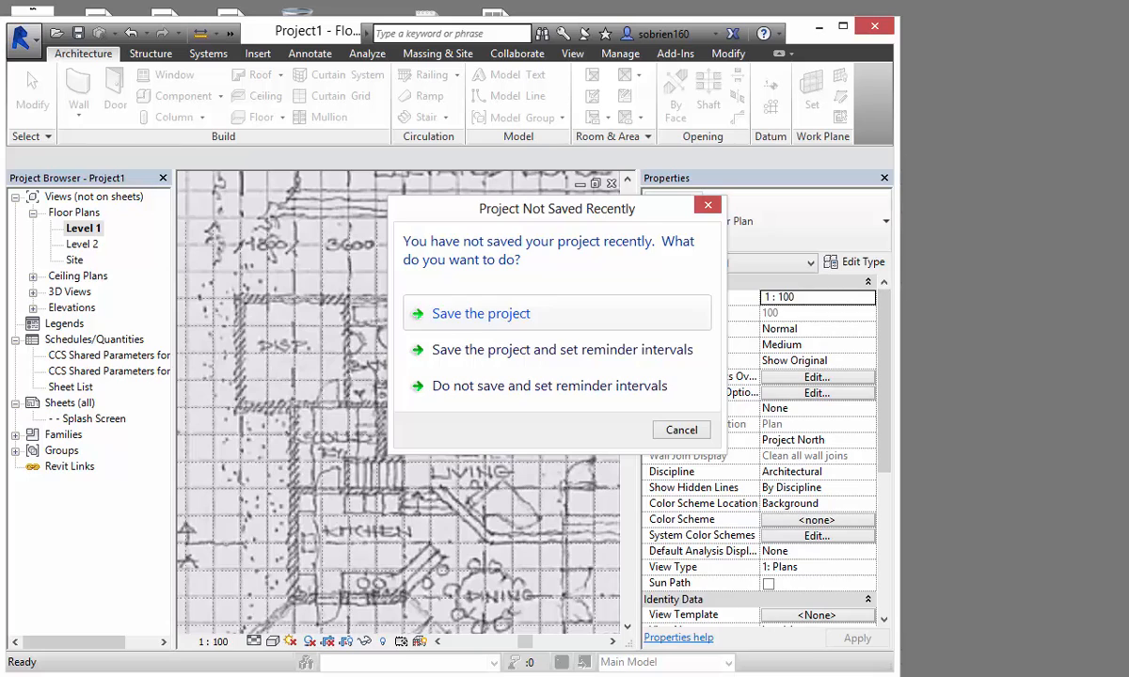
Step: Save the project to the Desktop as a project file named 1st.Sem Project
key("Return")
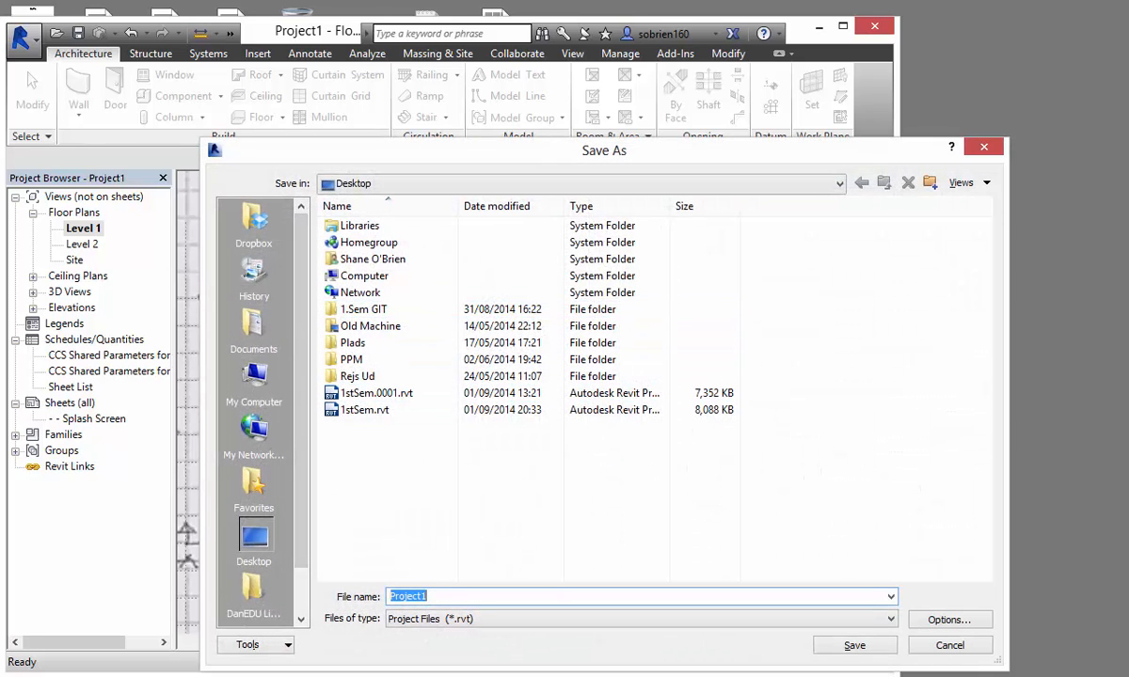
type("1st.Se")
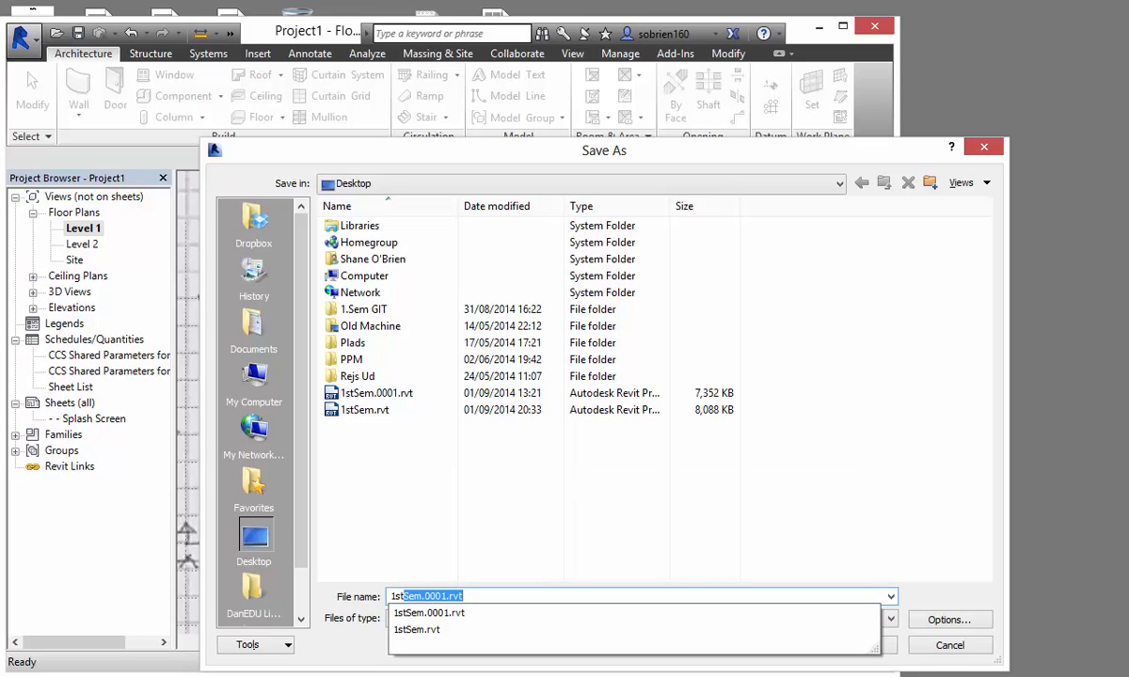
type("m Project")
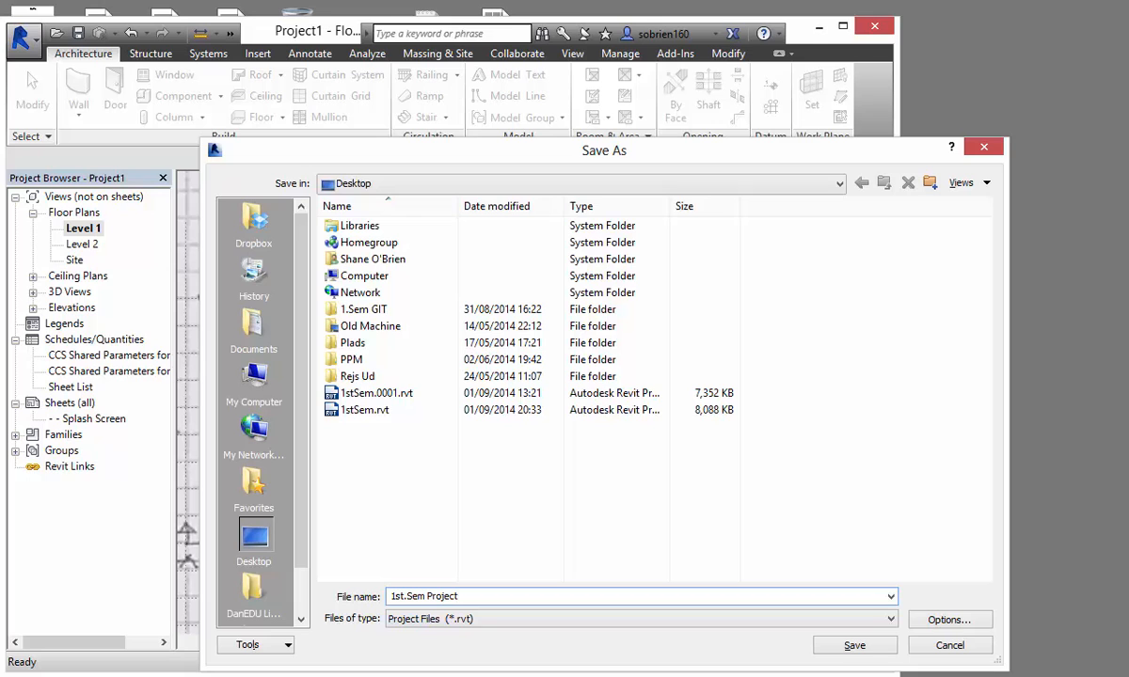
key("Return")
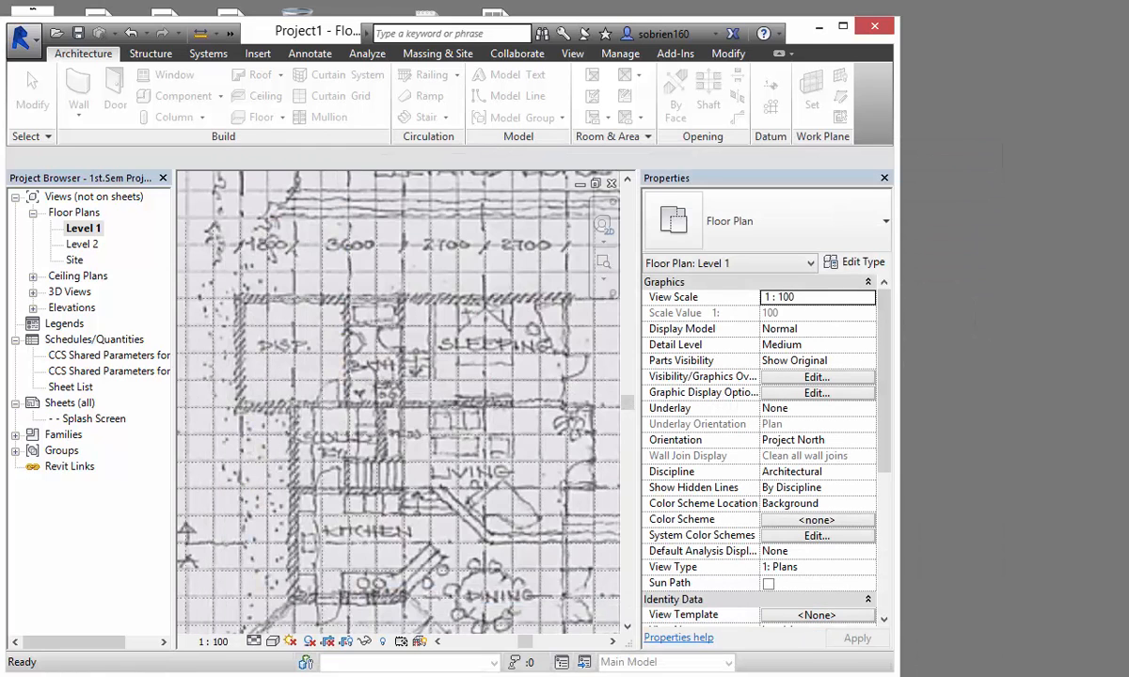
Step: Start a Generic - 400mm (Exterior) wall on Level 1 with an unconnected height of 8000 and the wall centerline as location line
key("w")
key("a")
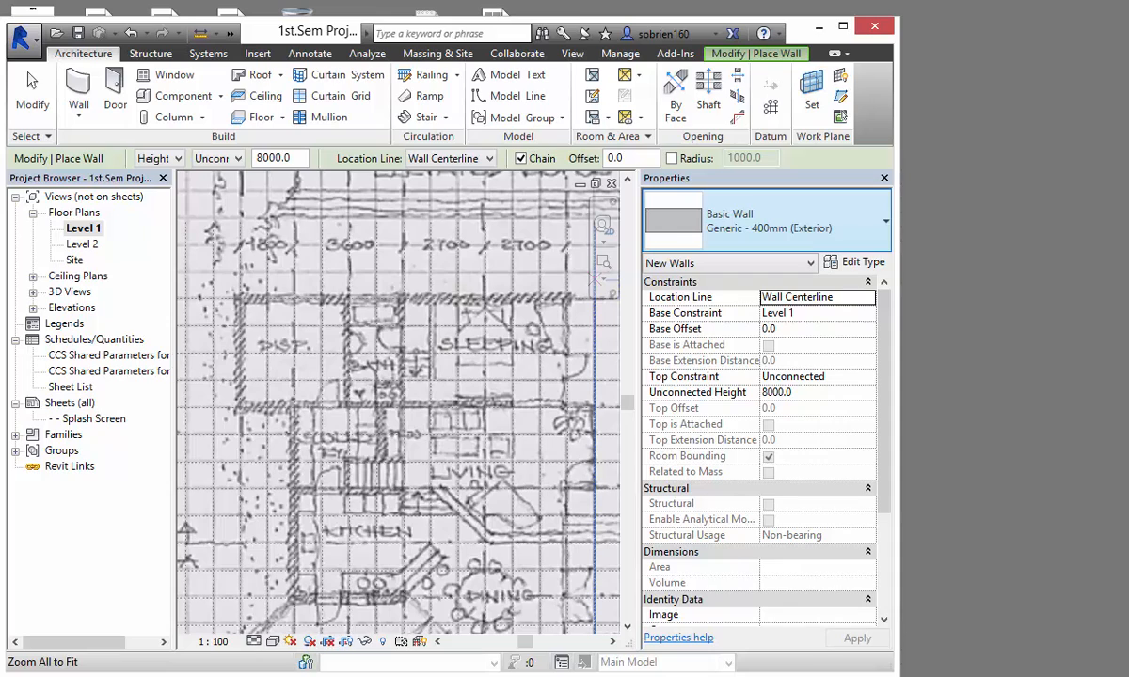
left_click(773, 222)
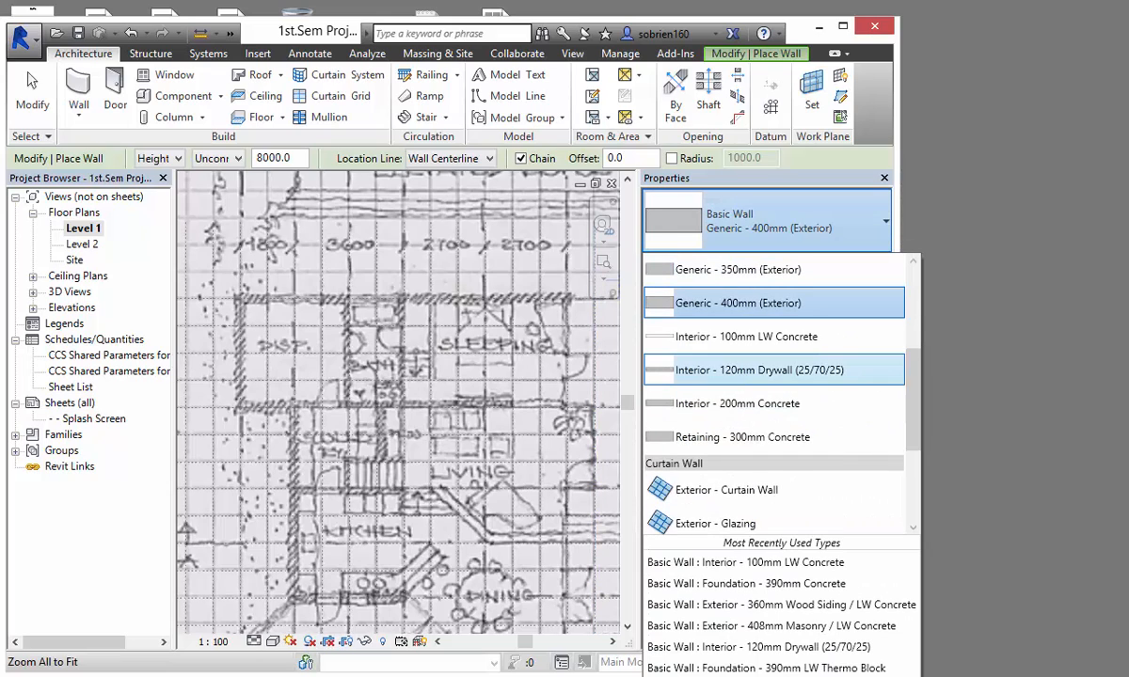
scroll(771, 376, "up", 3)
scroll(771, 392, "down", 5)
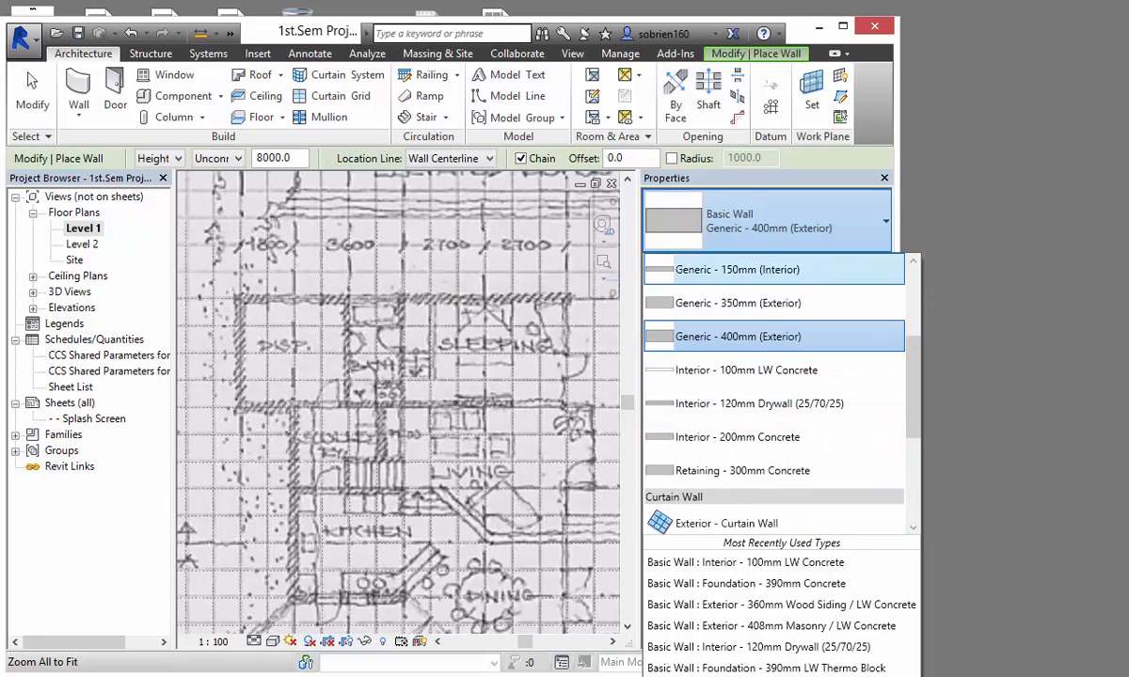
left_click(780, 225)
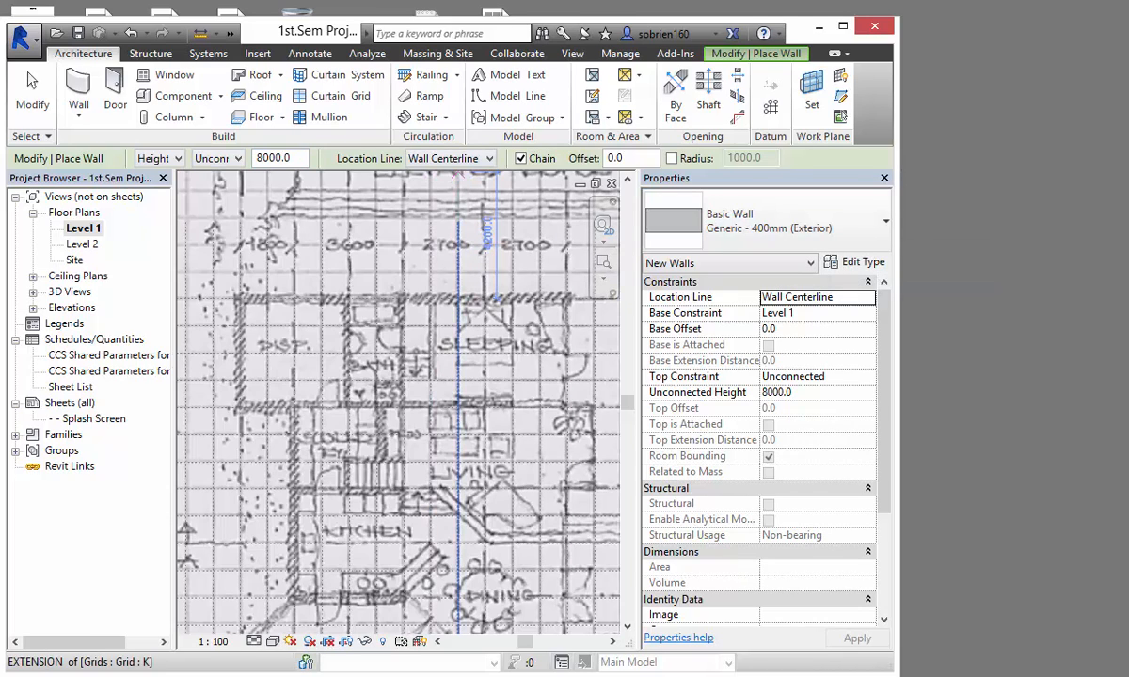
left_click(159, 158)
key("Return")
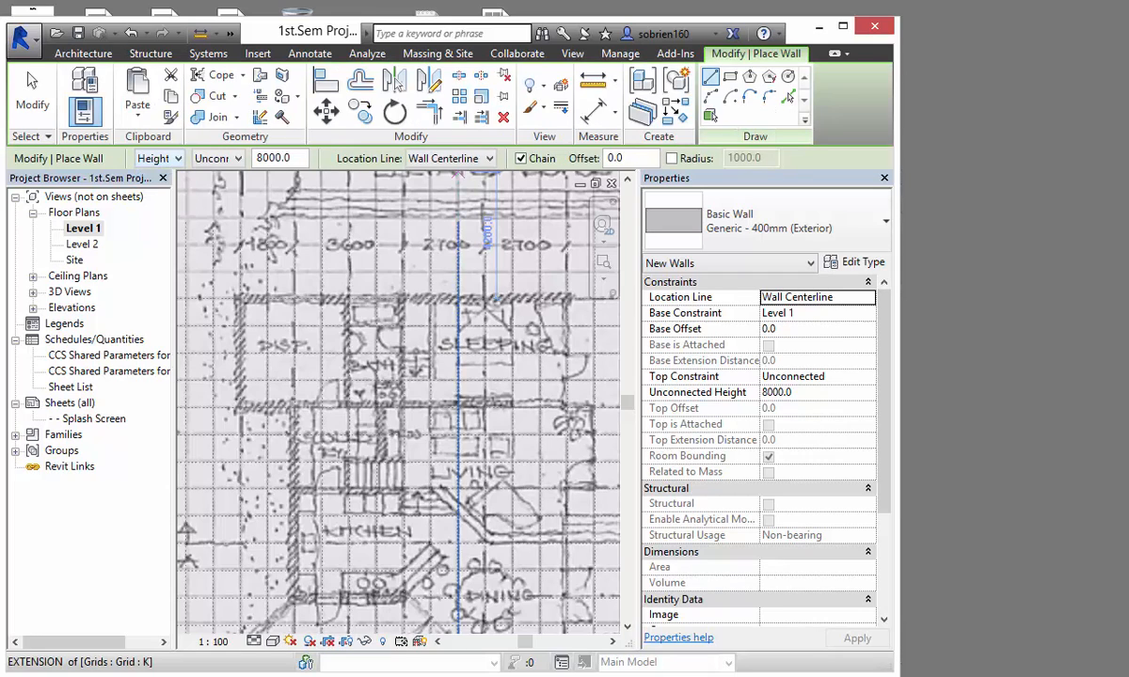
left_click(226, 159)
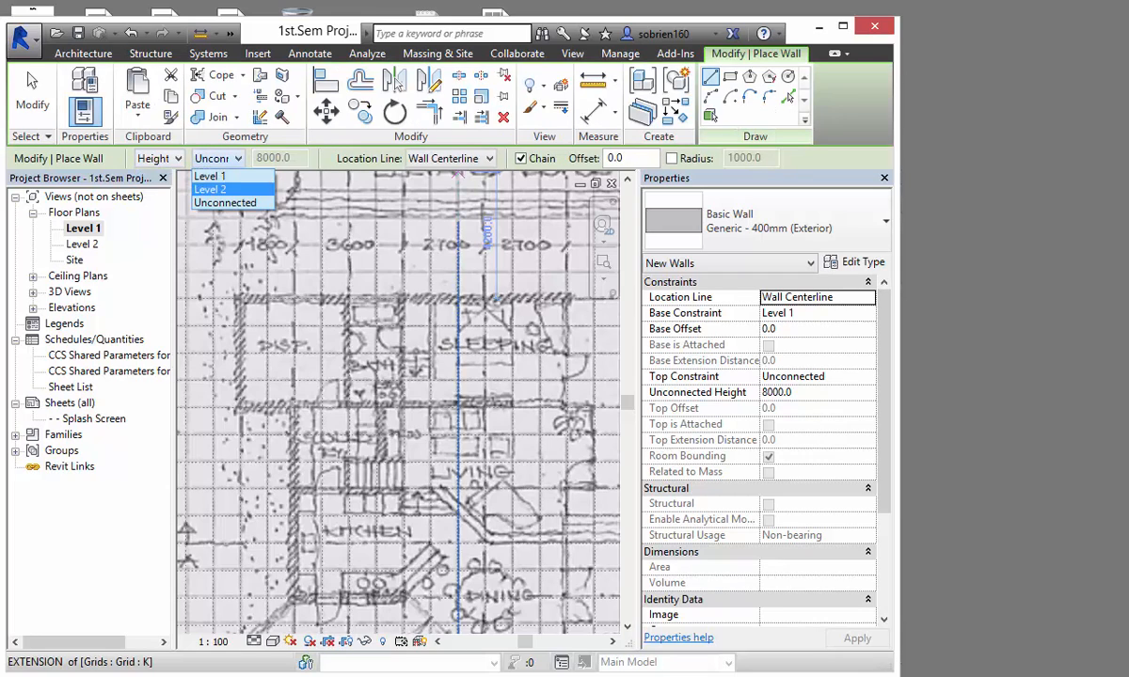
key("Return")
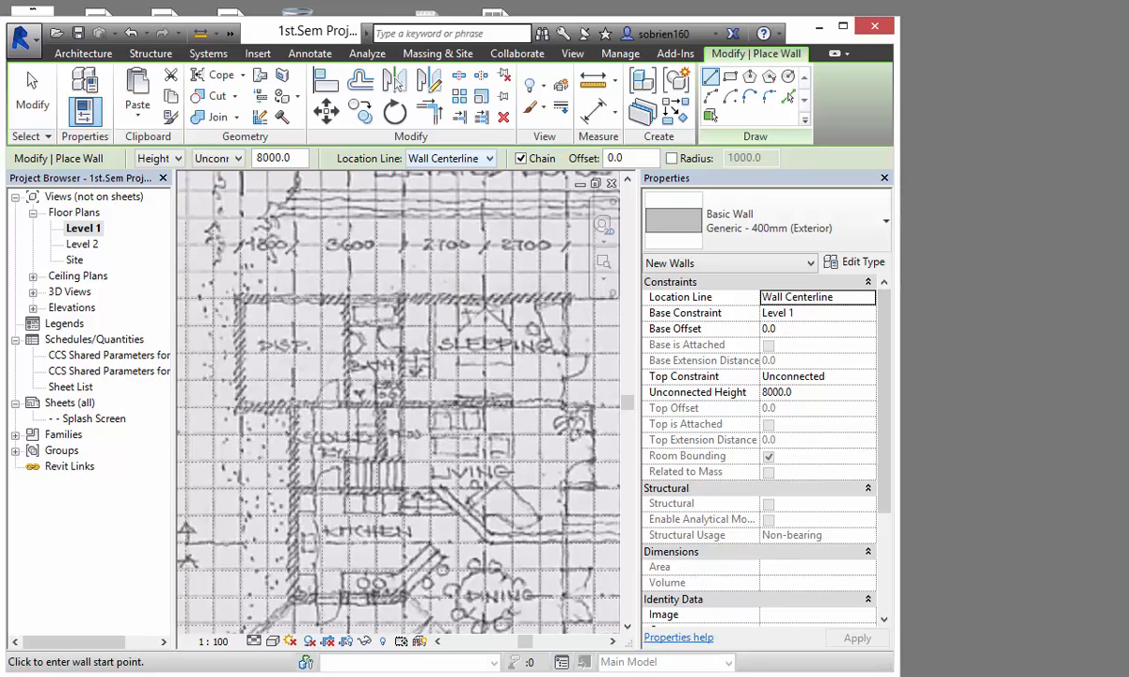
Step: Draw chained exterior walls from the grid C/1 intersection: 3600 mm down the DISP. room, 1800 mm across, and 6300 mm down to grid 12
scroll(246, 300, "up", 5)
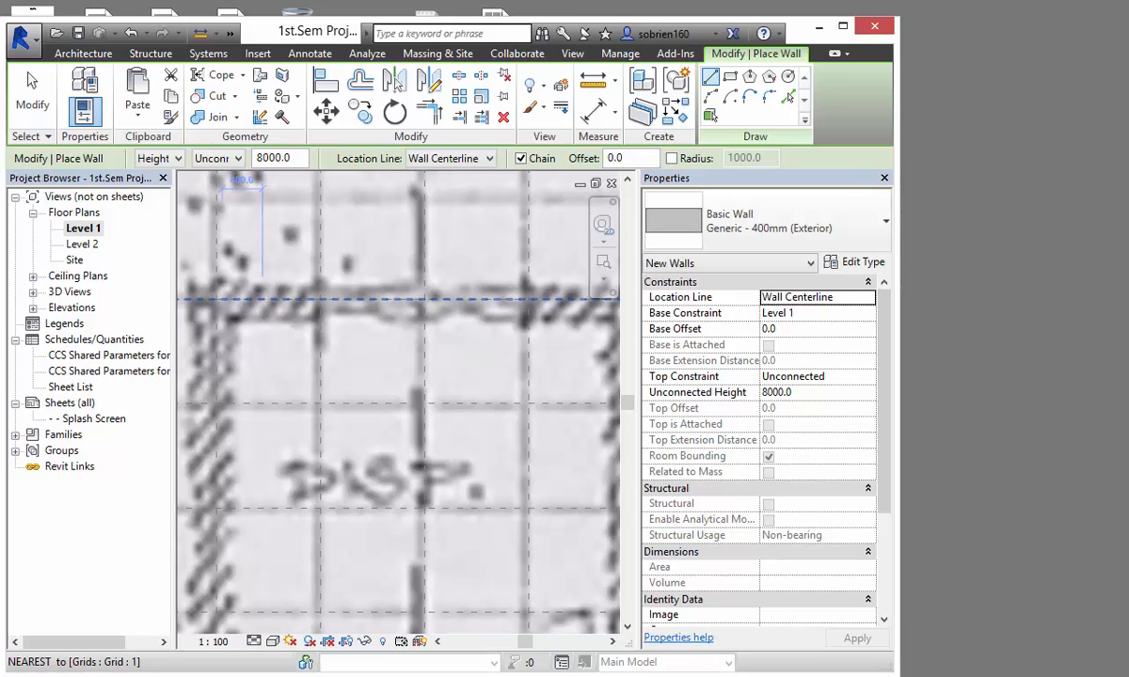
scroll(252, 298, "down", 4)
scroll(235, 297, "down", 1)
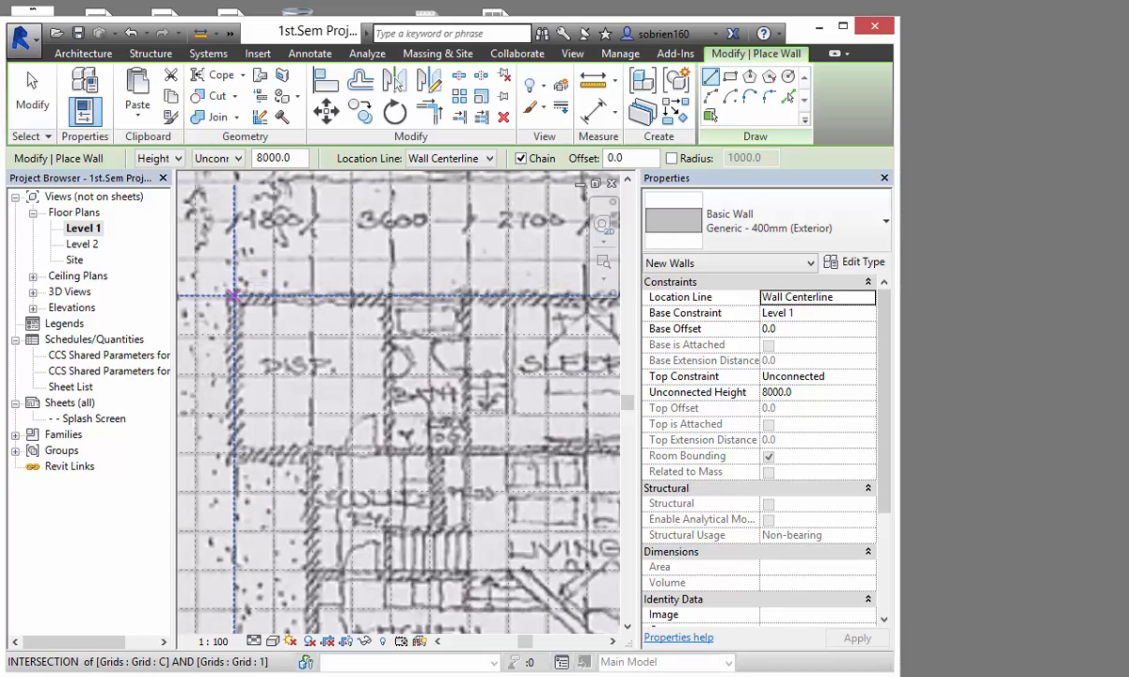
left_click(234, 297)
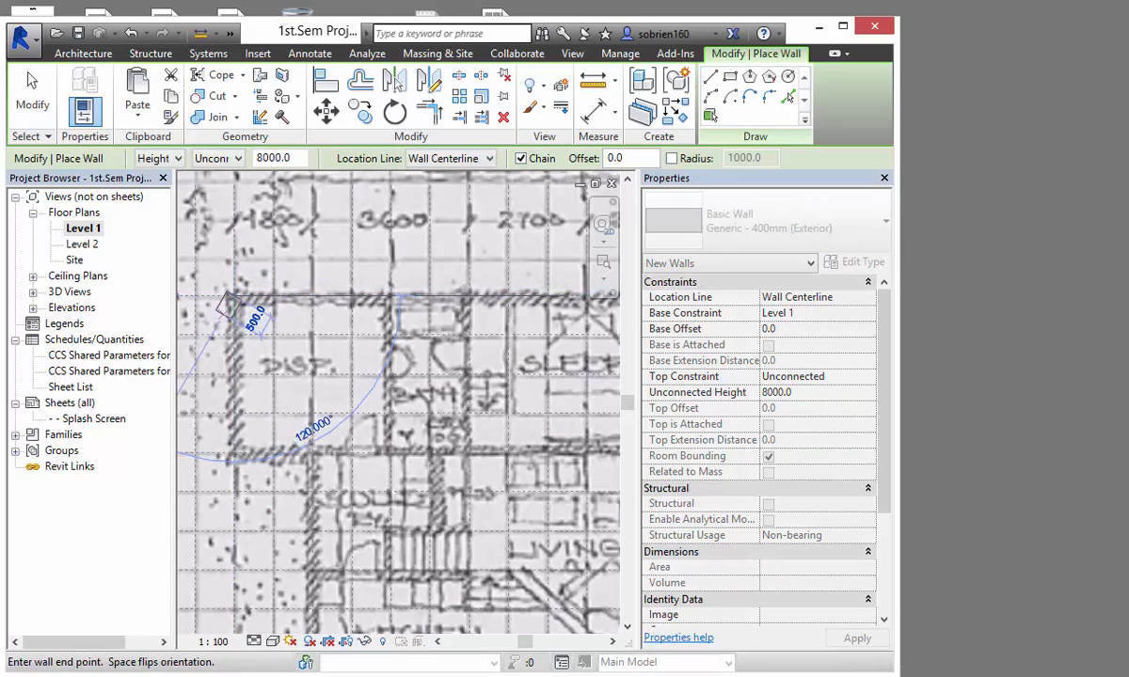
left_click(233, 453)
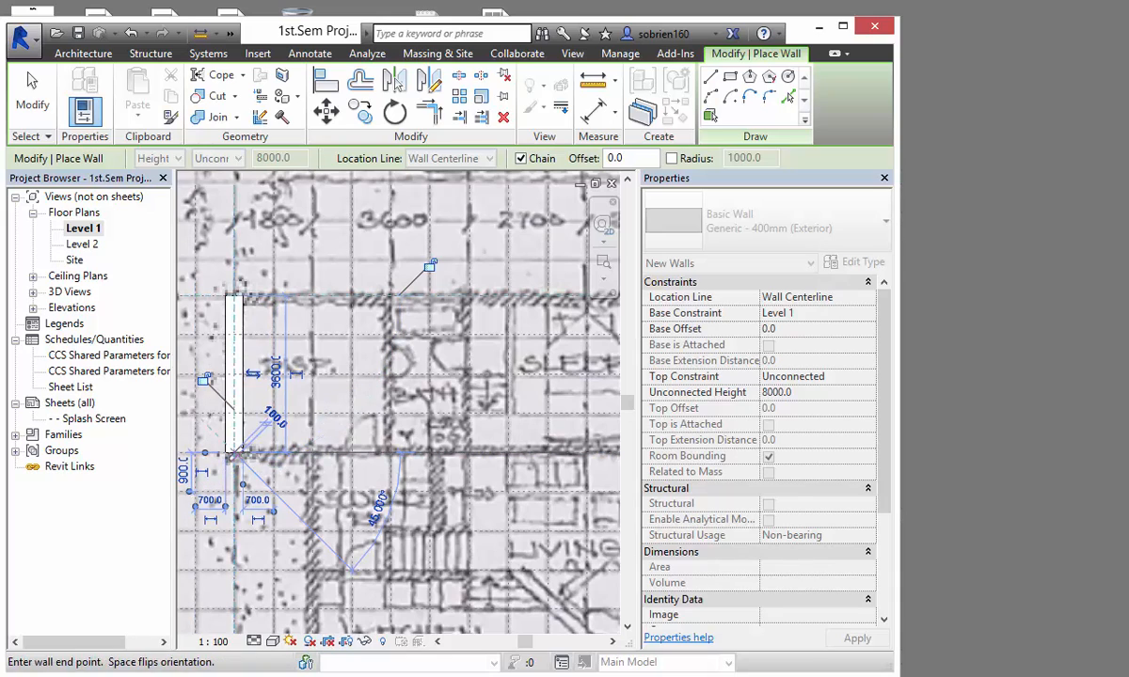
left_click(313, 453)
scroll(315, 527, "down", 3)
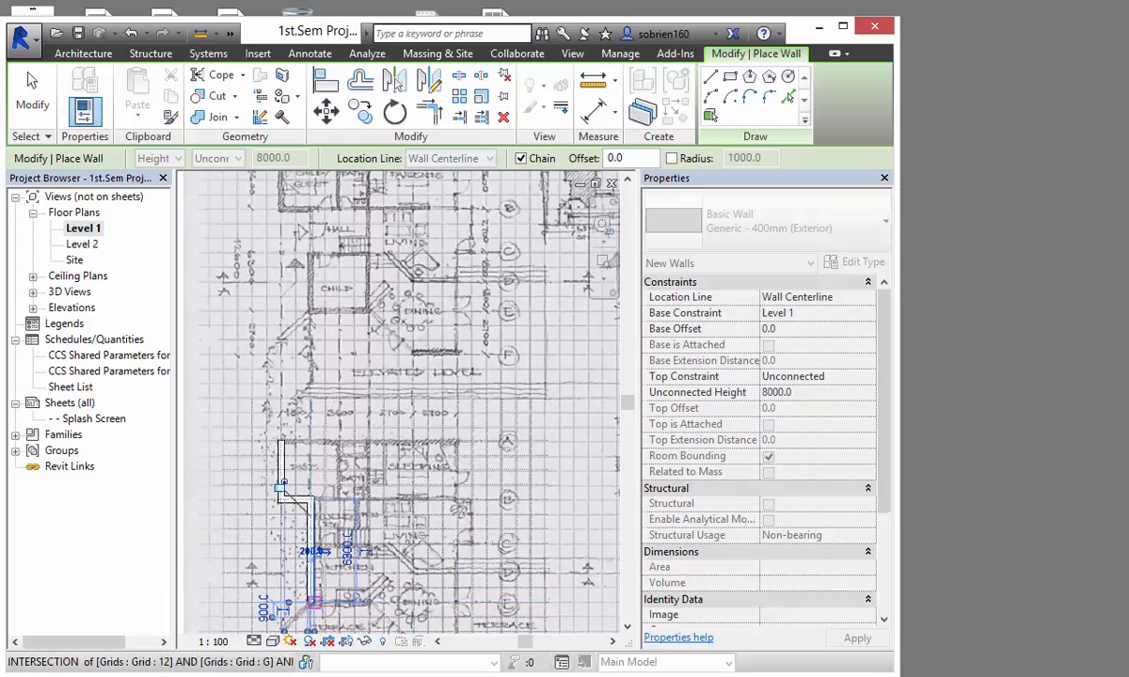
left_click(310, 597)
Step: Continue the wall chain 3600 mm along grid 12 to grid I, diagonally to grid 15, and 2700 mm along the dining room's lower edge
scroll(365, 598, "up", 3)
scroll(320, 564, "down", 2)
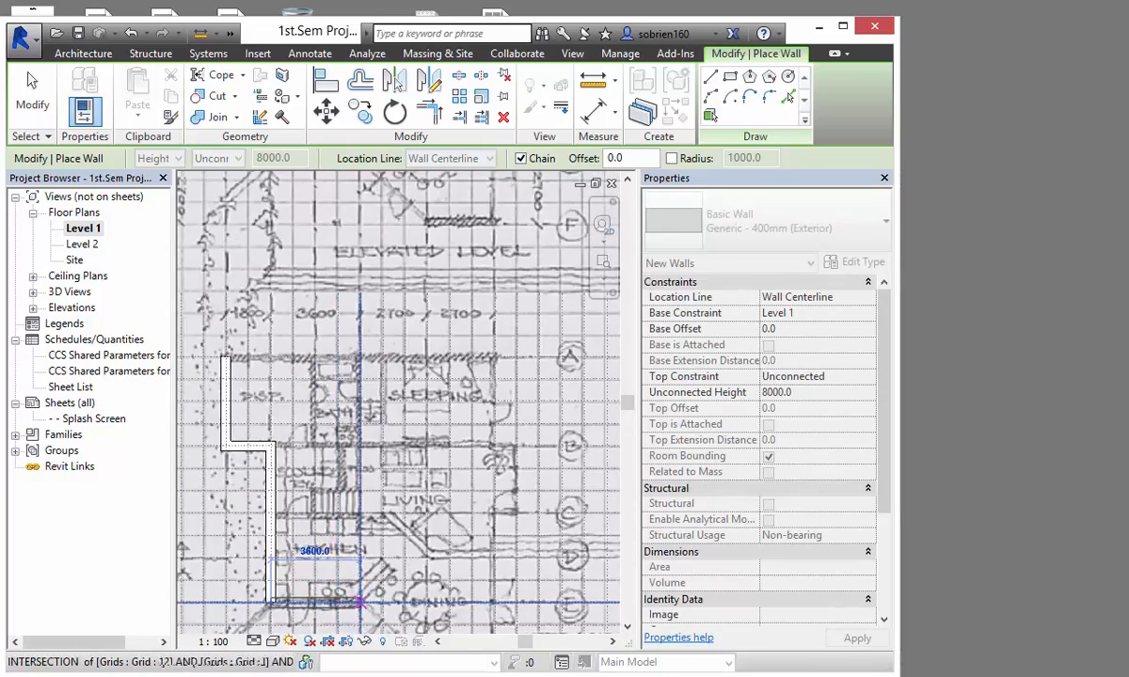
scroll(337, 536, "down", 1)
middle_click_drag(371, 562, 360, 487)
scroll(360, 487, "up", 2)
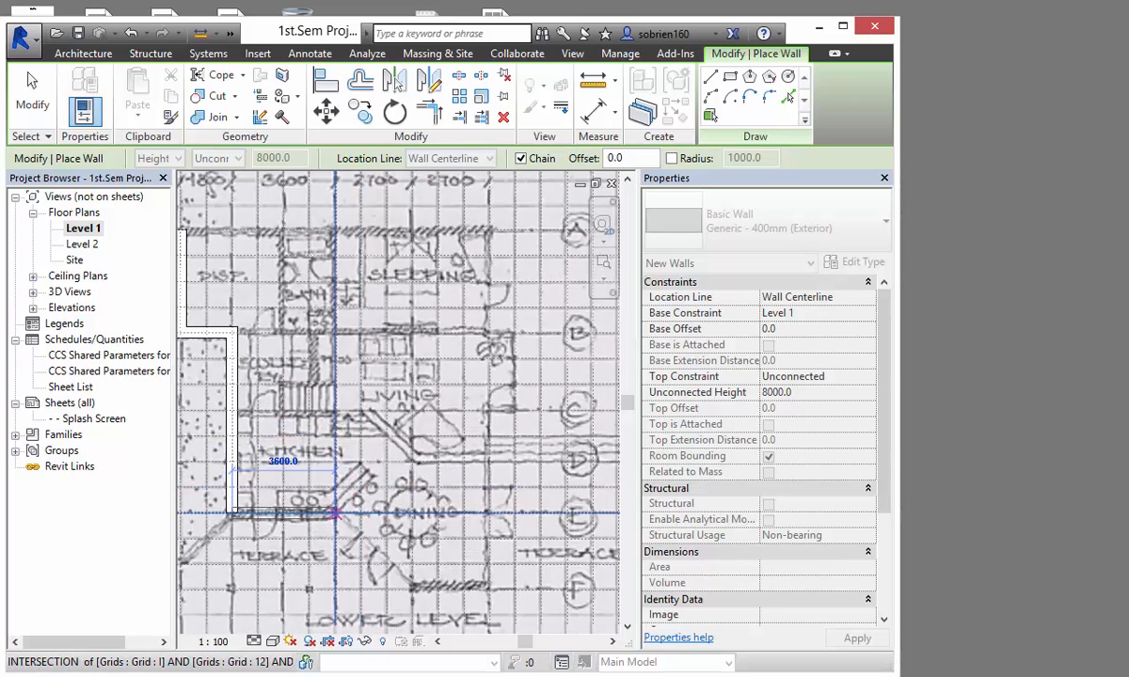
left_click(336, 513)
left_click(411, 591)
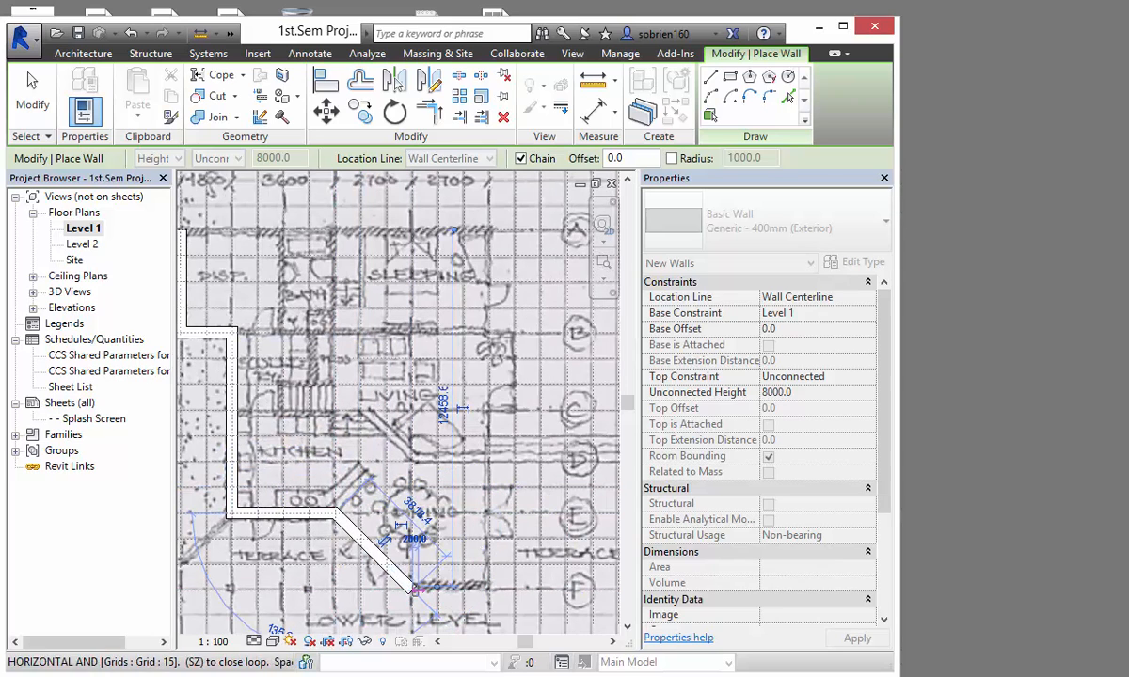
left_click(489, 591)
Step: Close the exterior wall loop up to grid 1 and 10800 mm back to the starting corner, and end the Wall command
middle_click_drag(475, 381, 454, 539)
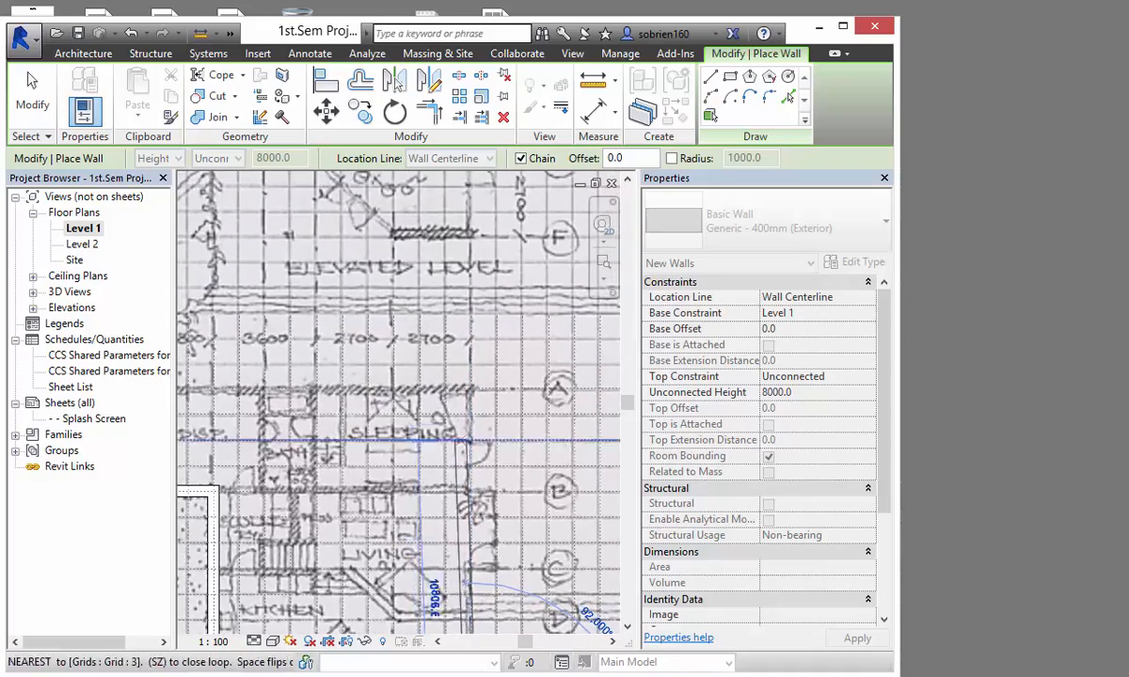
left_click(468, 387)
middle_click_drag(315, 388, 479, 416)
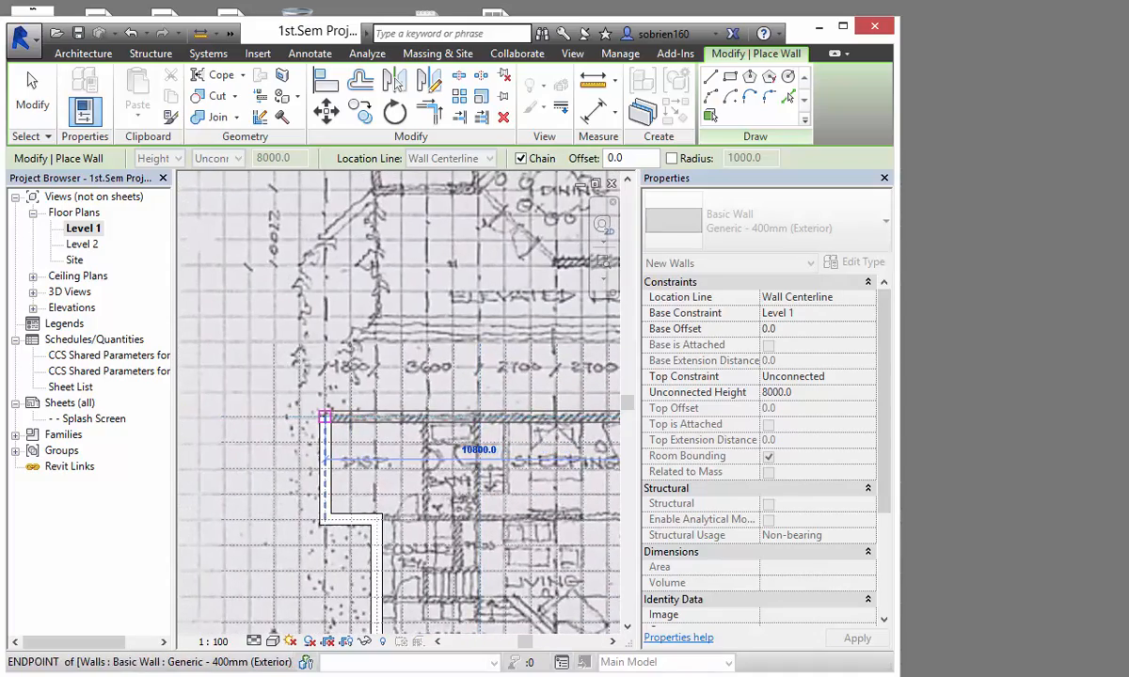
left_click(324, 414)
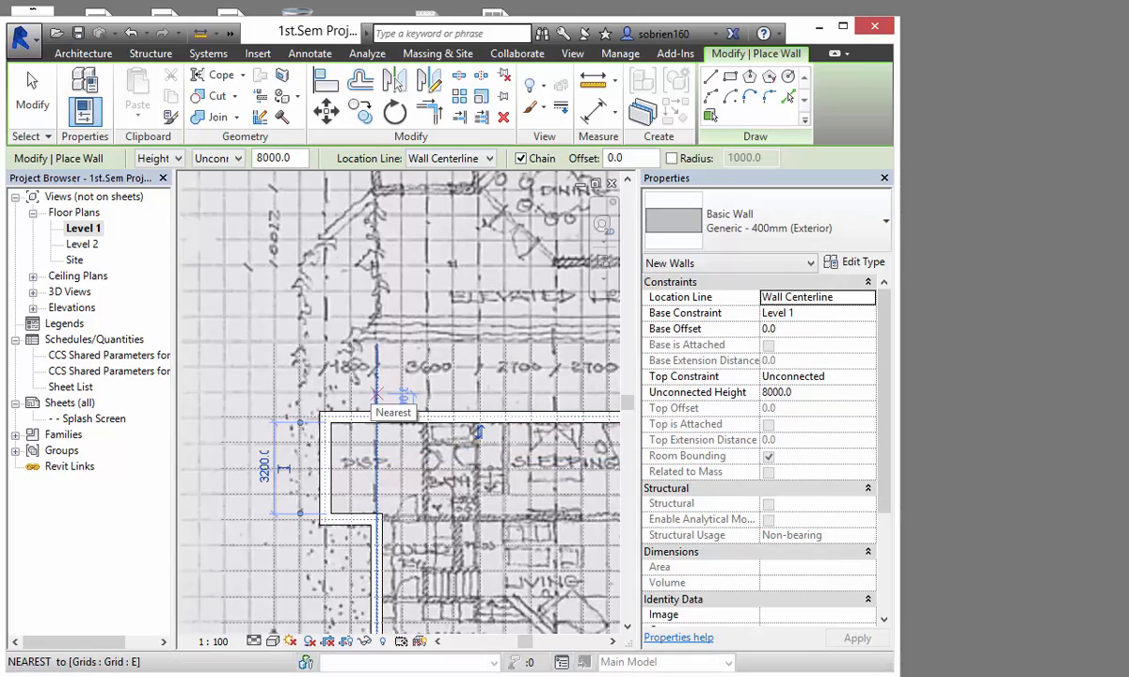
key("Escape")
key("Escape")
scroll(271, 272, "down", 3)
scroll(271, 272, "up", 2)
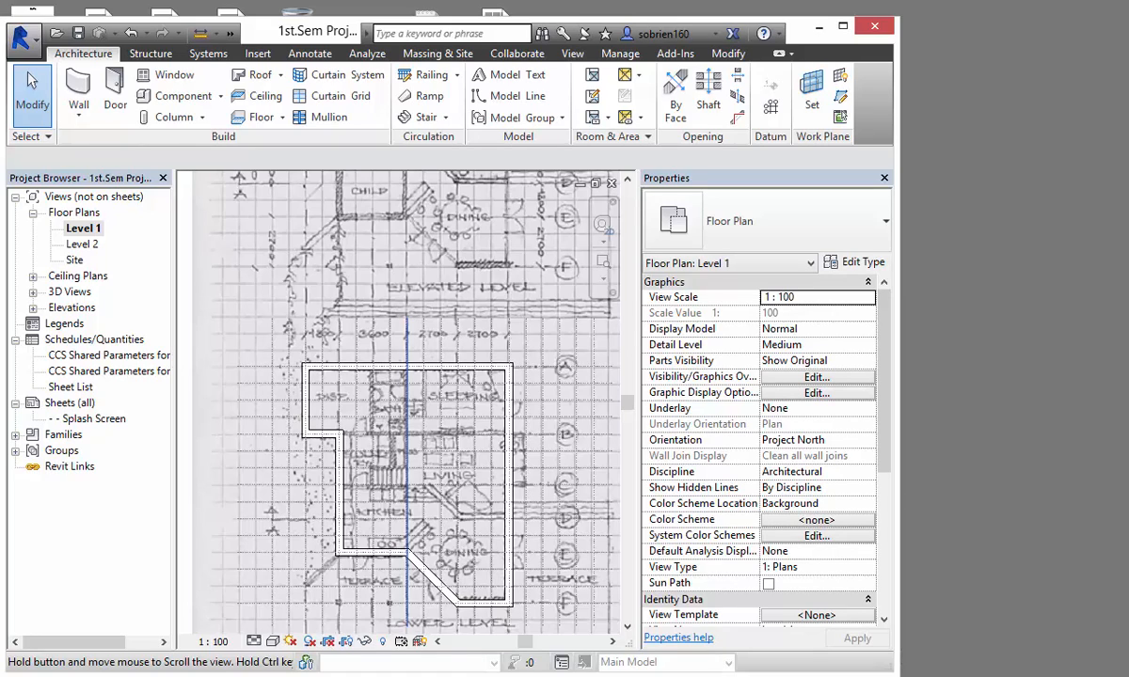
Step: Start a Generic - 150mm (Interior) wall with Finish Face: Interior as the location line
scroll(472, 527, "up", 2)
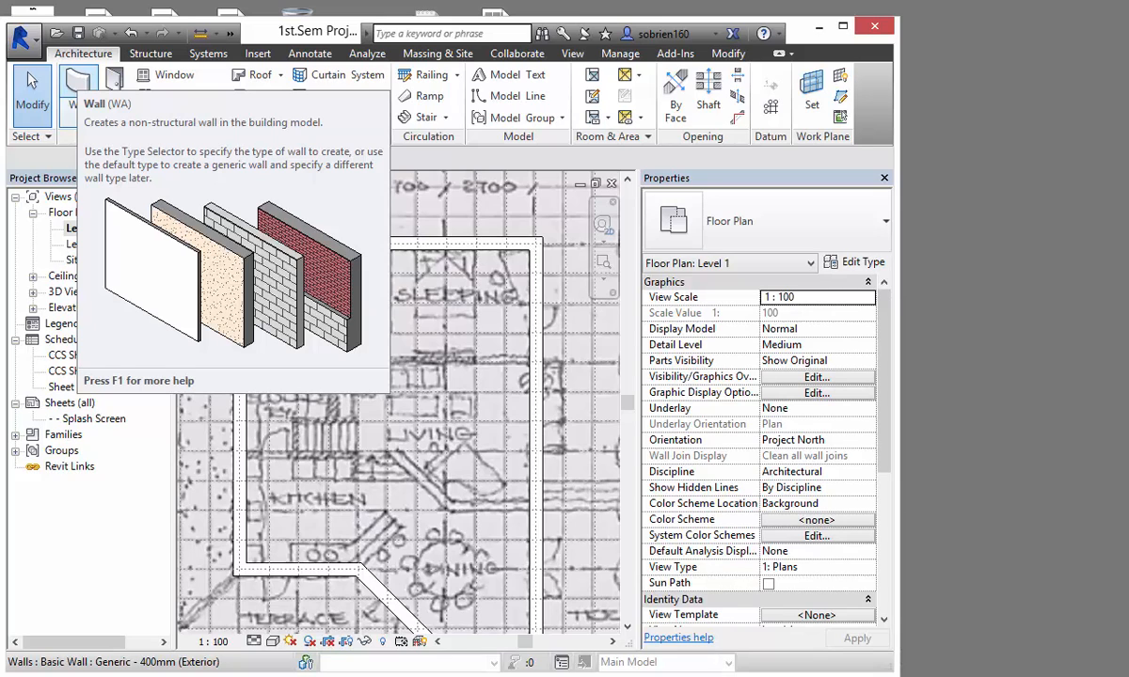
left_click(78, 89)
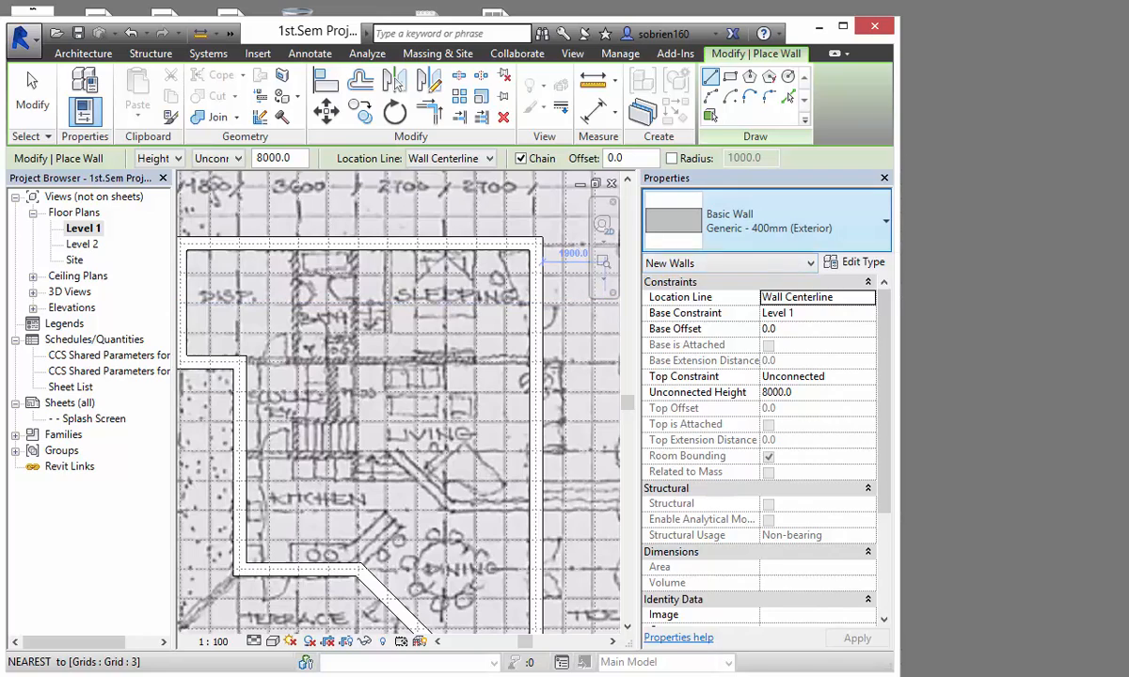
left_click(767, 221)
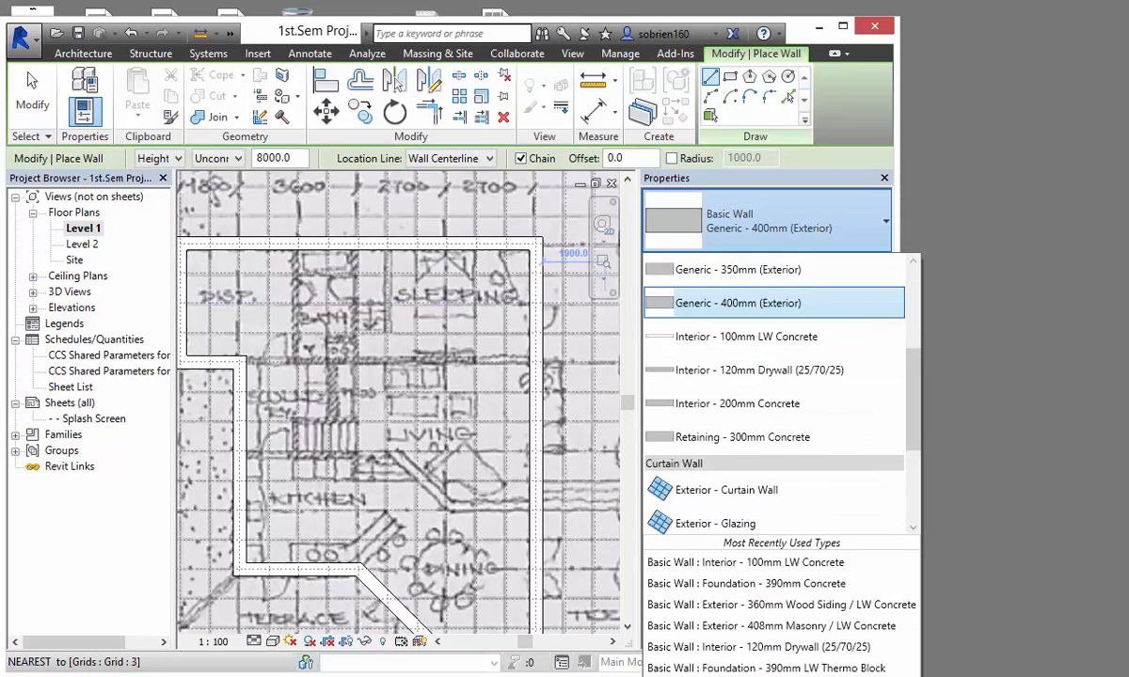
scroll(772, 433, "up", 2)
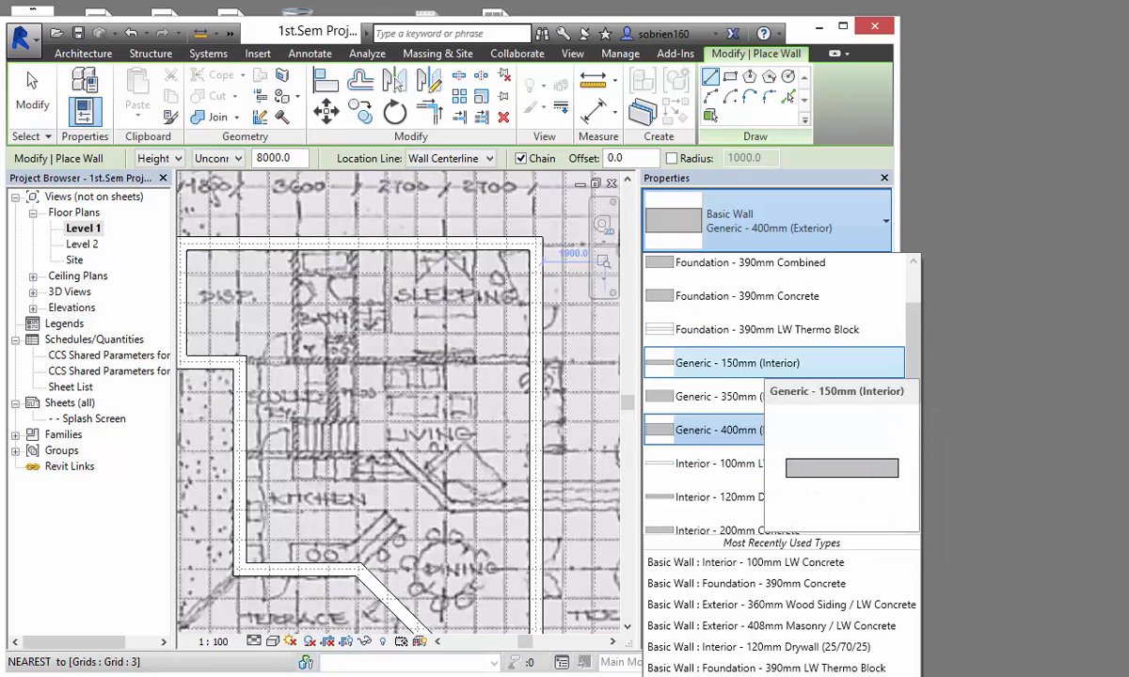
left_click(737, 363)
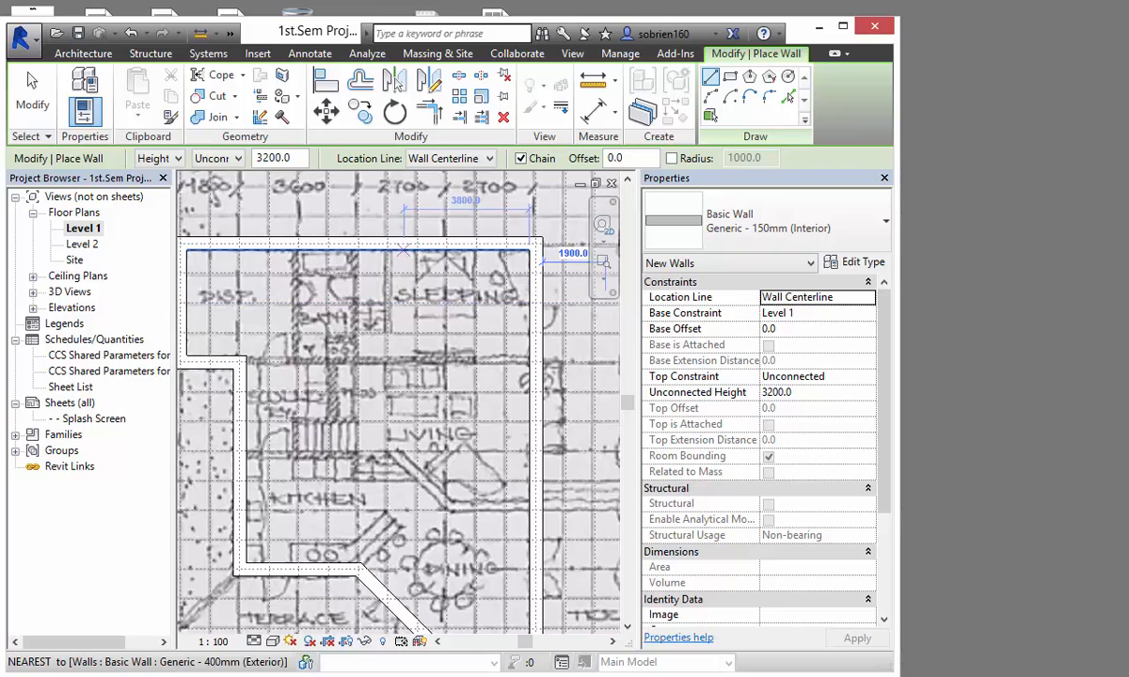
scroll(259, 247, "up", 1)
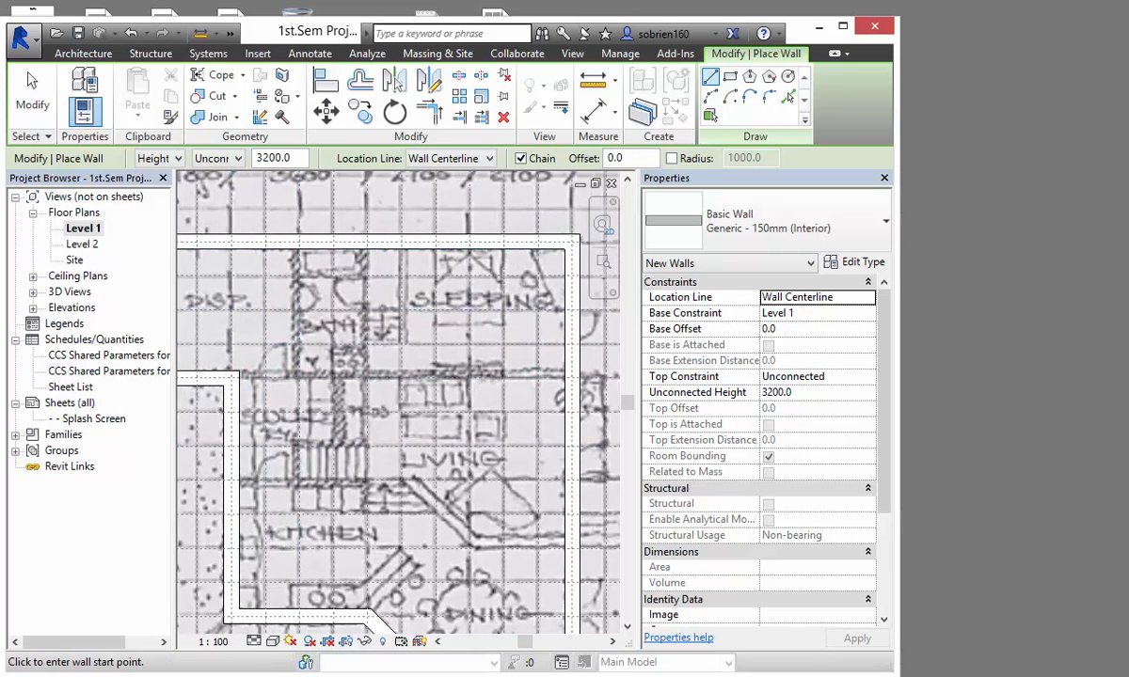
scroll(239, 377, "up", 1)
scroll(233, 374, "up", 1)
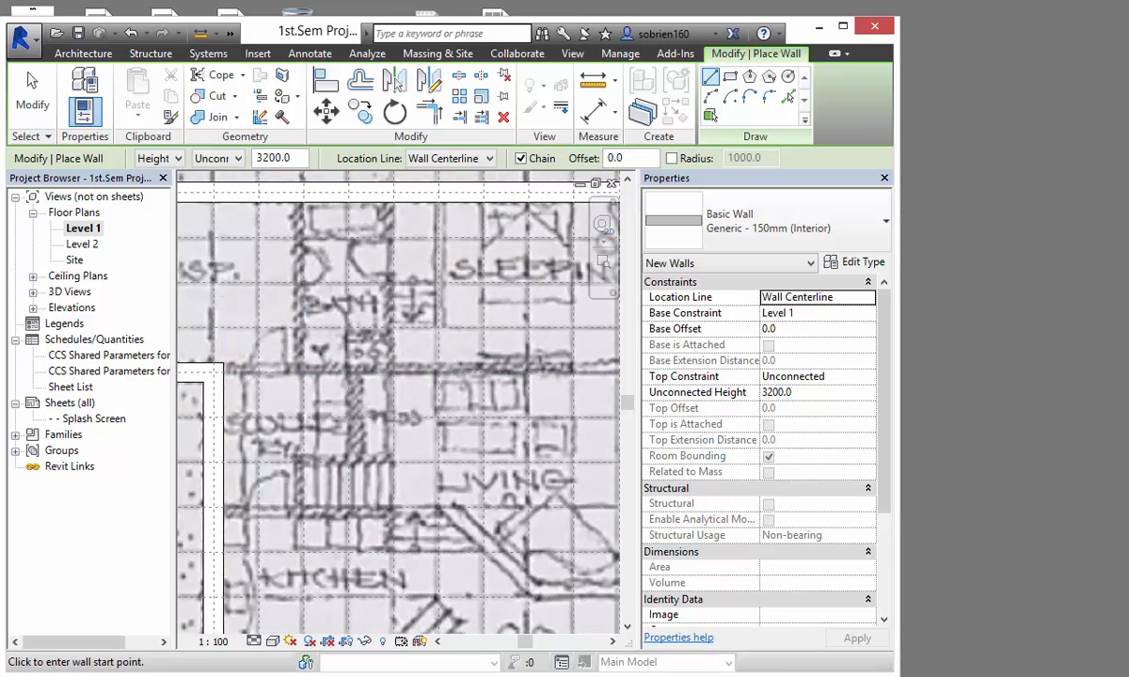
left_click(450, 158)
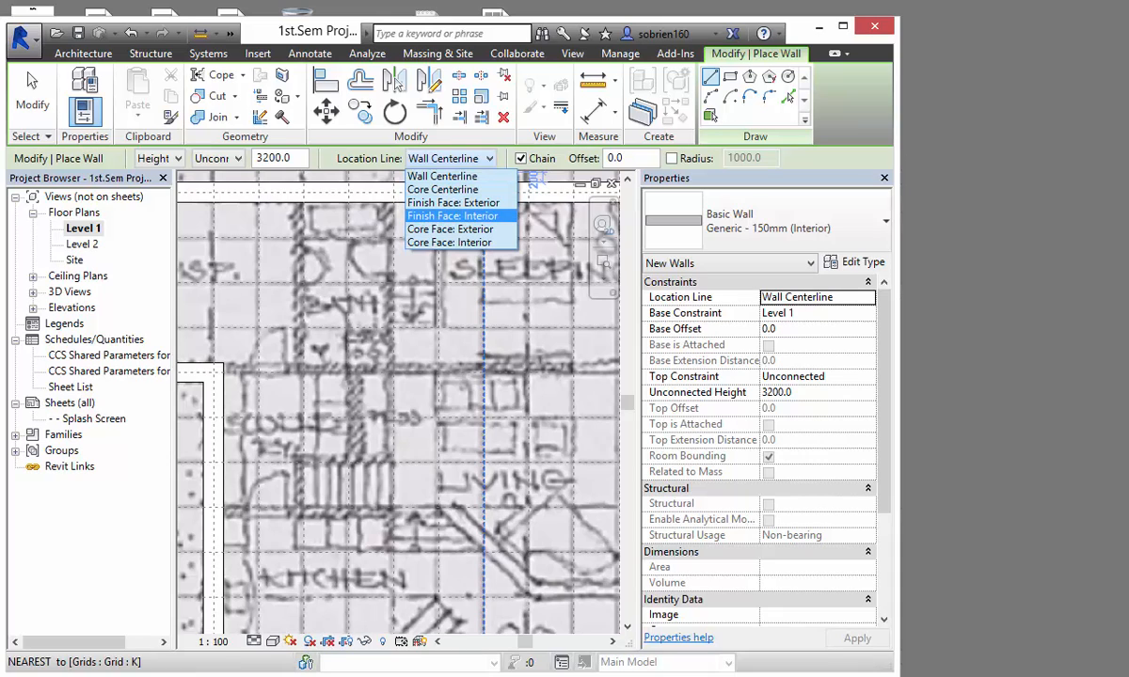
left_click(453, 216)
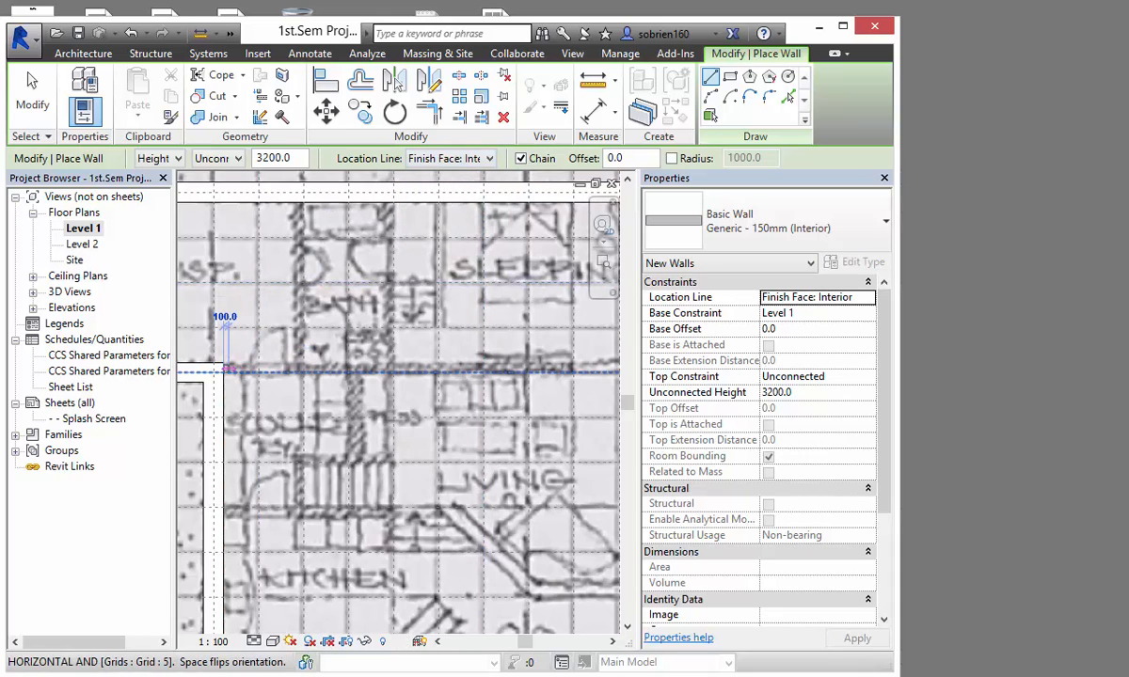
Step: Draw an interior wall along grid 5 from the exterior wall's inner face to grid M, and end the Wall command
left_click(226, 369)
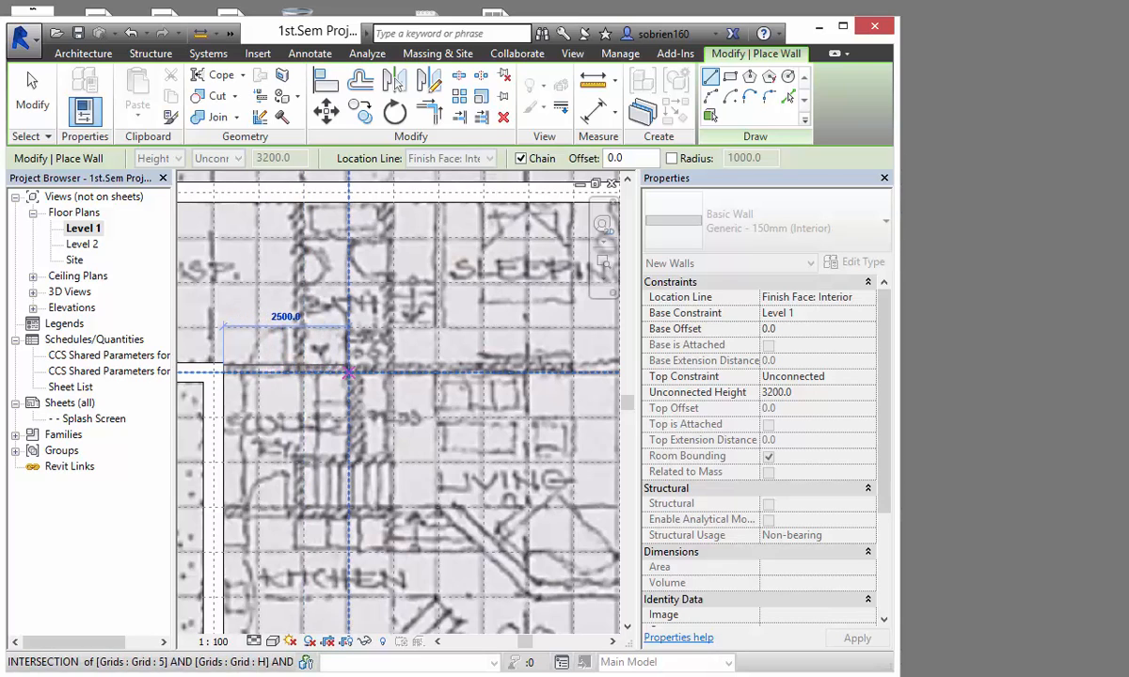
scroll(348, 373, "up", 6)
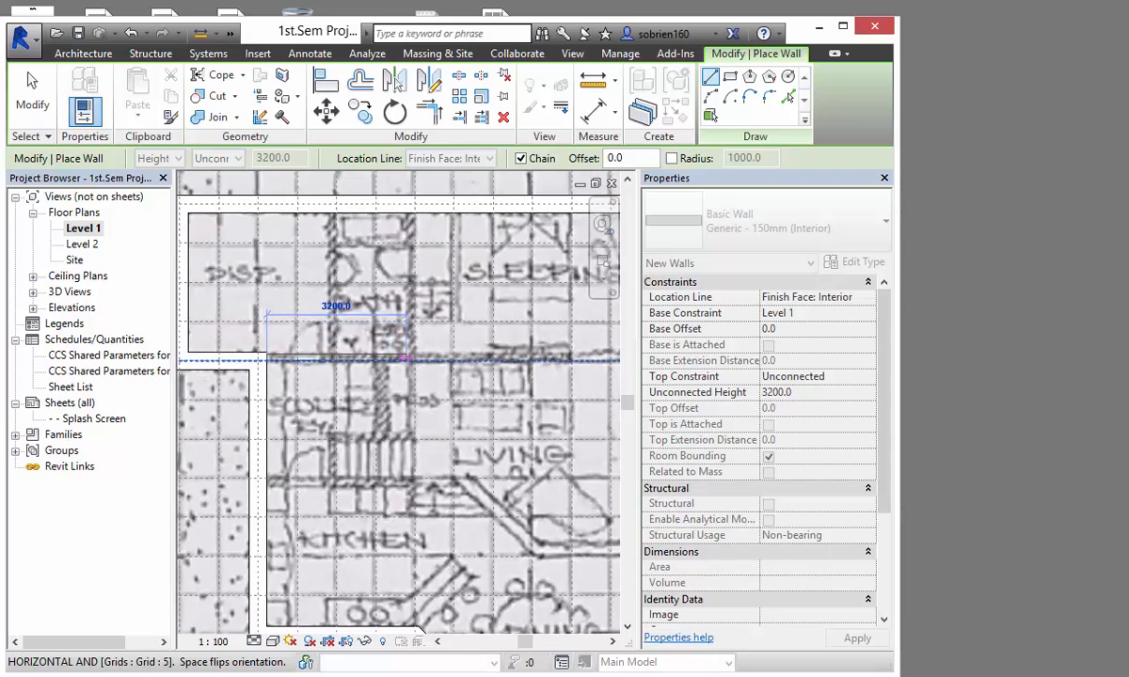
scroll(404, 358, "down", 3)
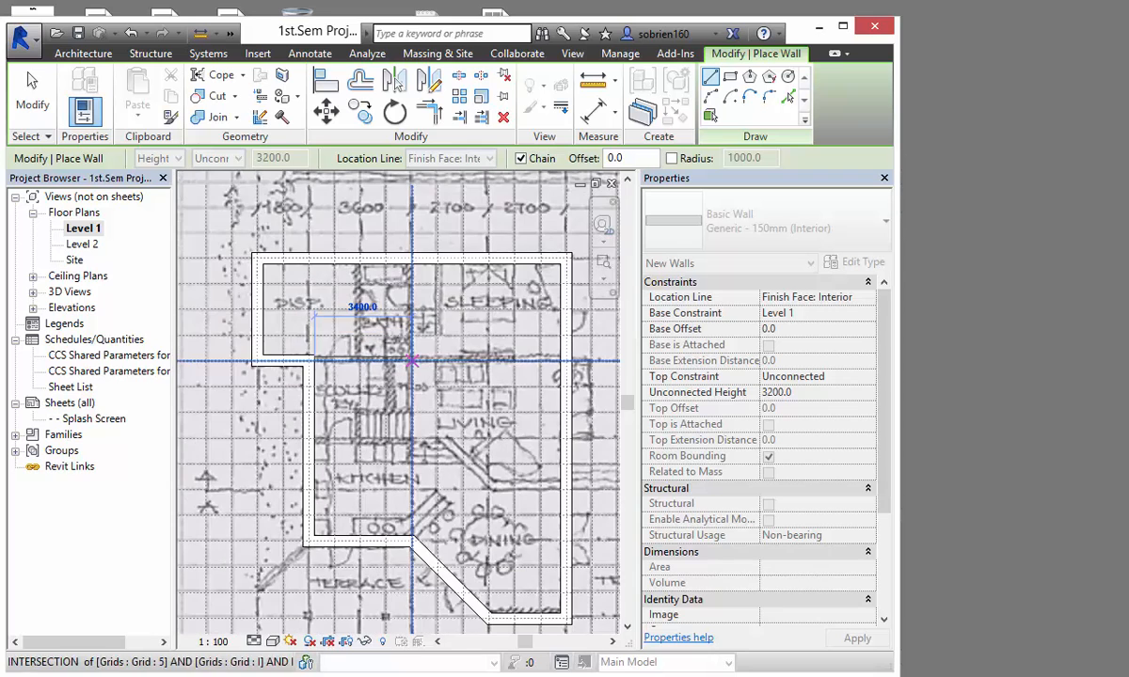
left_click(513, 362)
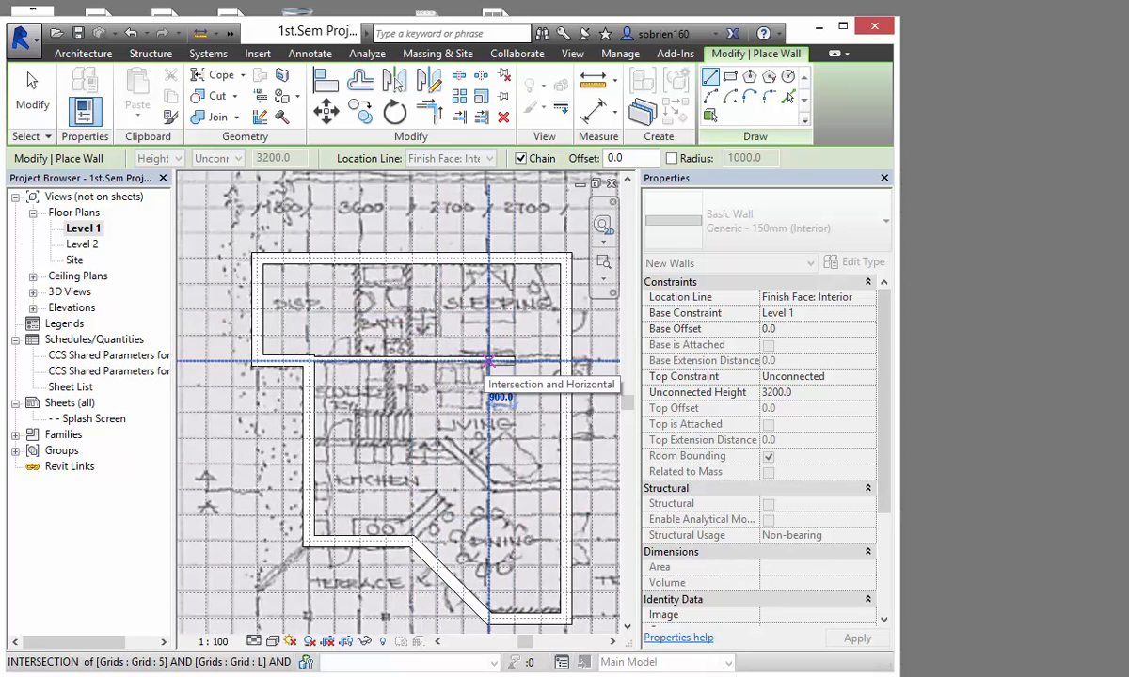
key("Escape")
key("Escape")
scroll(311, 362, "up", 5)
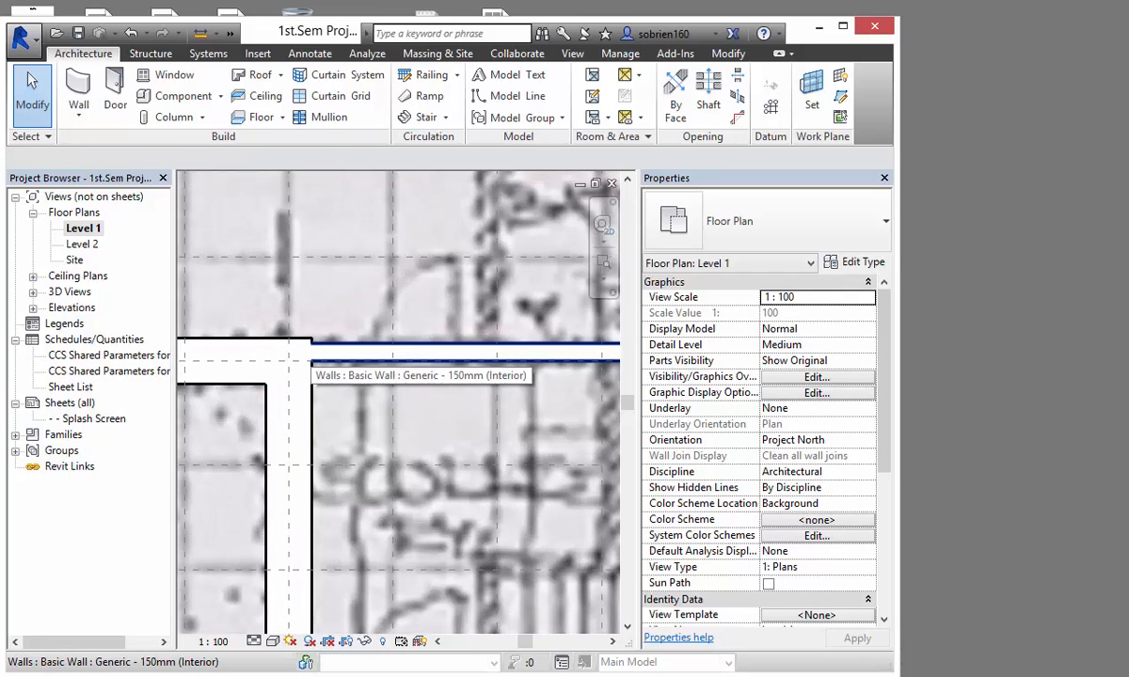
scroll(314, 448, "down", 6)
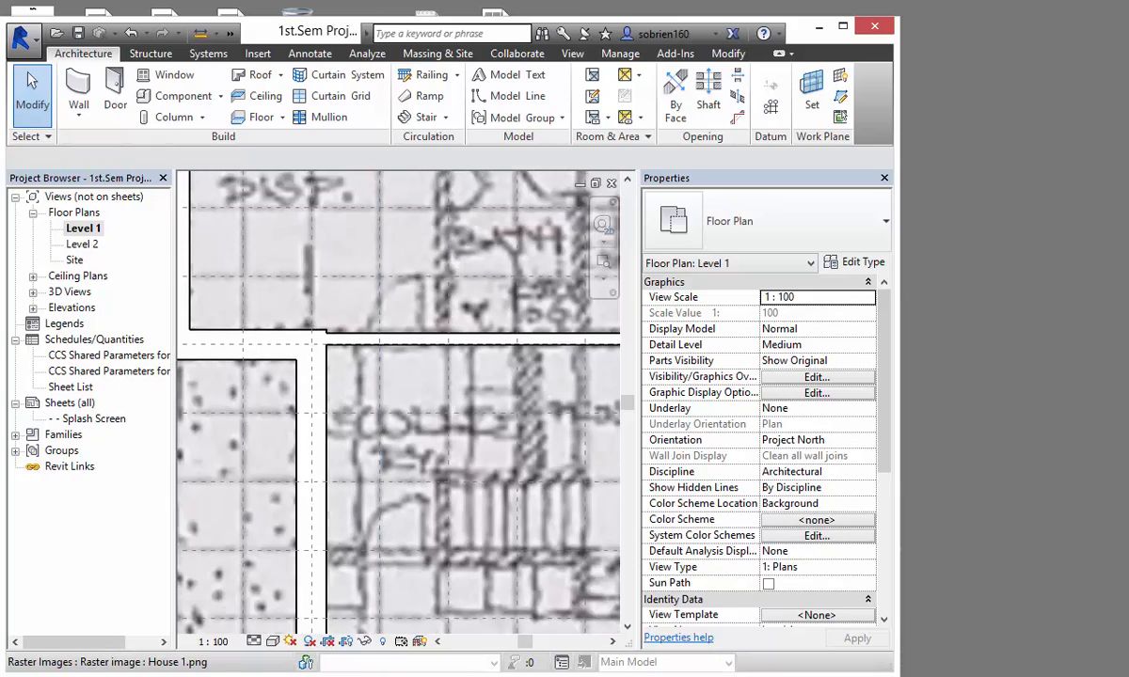
Step: Draw the interior wall between DISP. and BATH along grid G, from the upper exterior wall down to the grid 5 wall
middle_click_drag(314, 448, 227, 504)
left_click(78, 94)
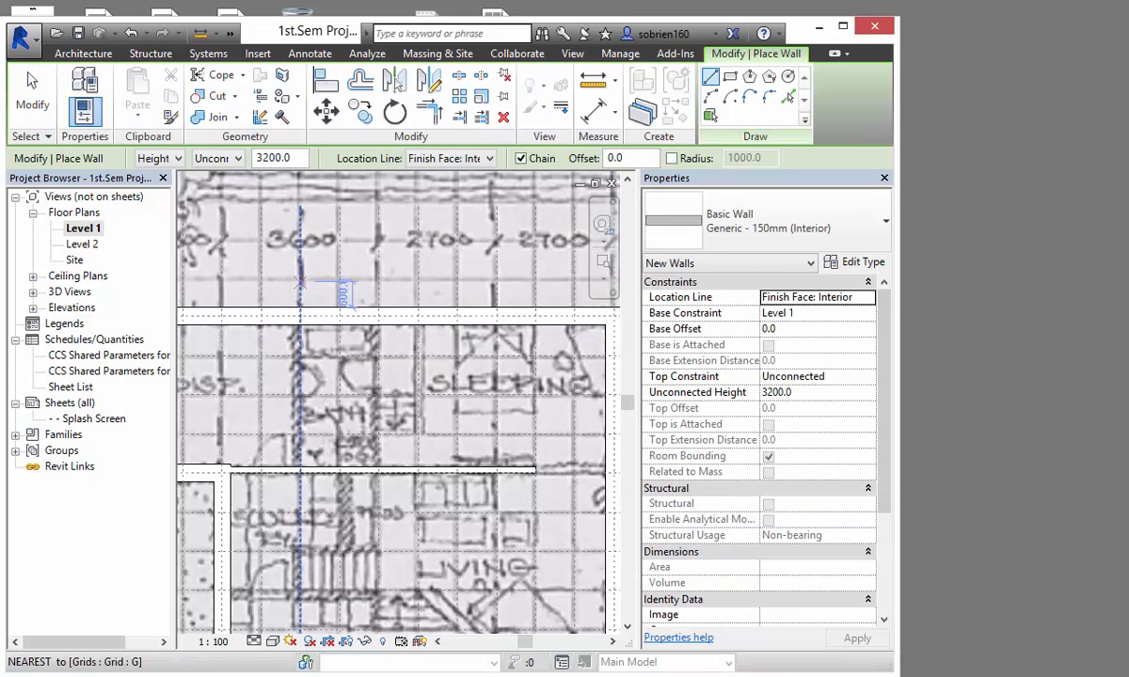
left_click(344, 334)
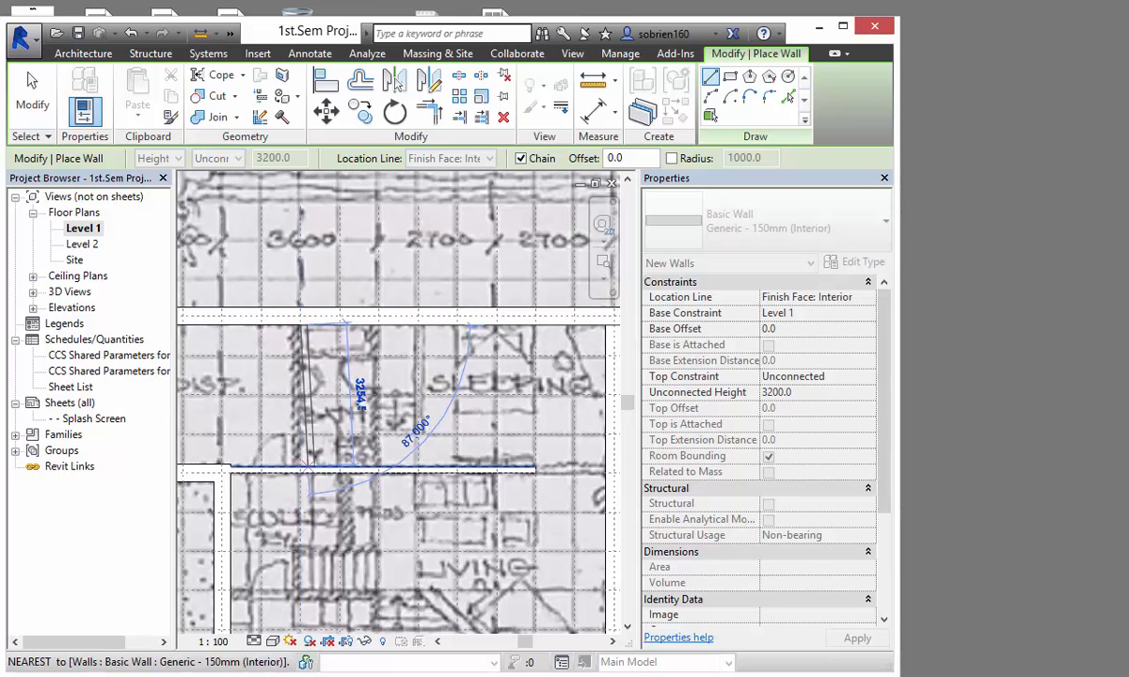
scroll(311, 456, "up", 2)
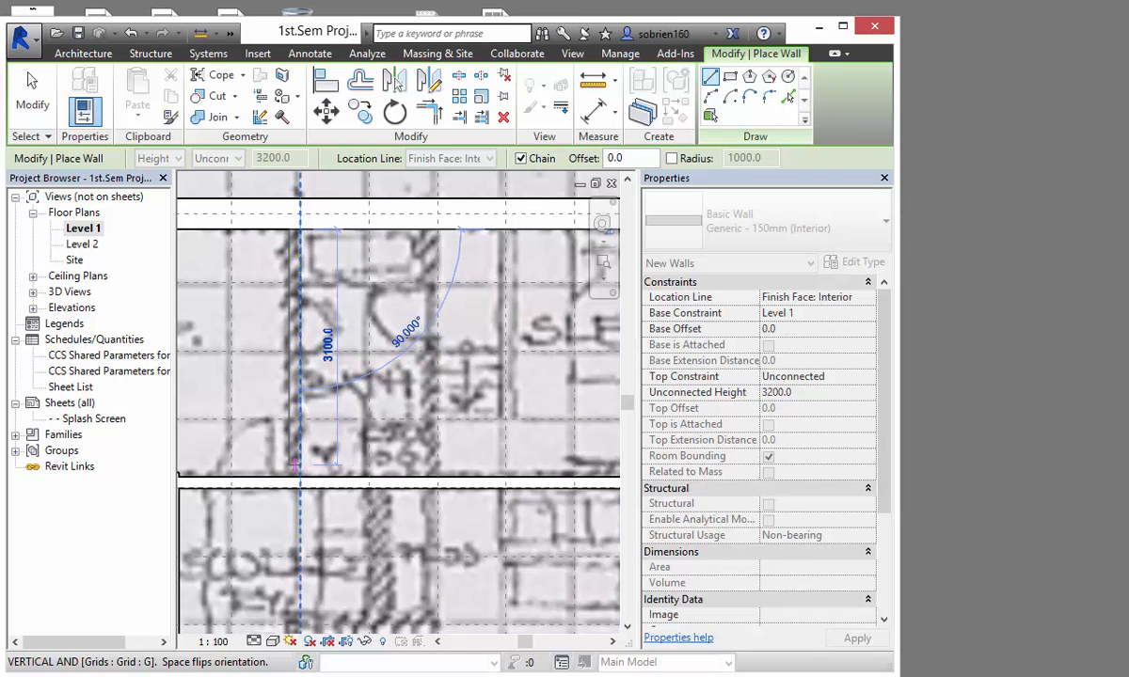
left_click(300, 477)
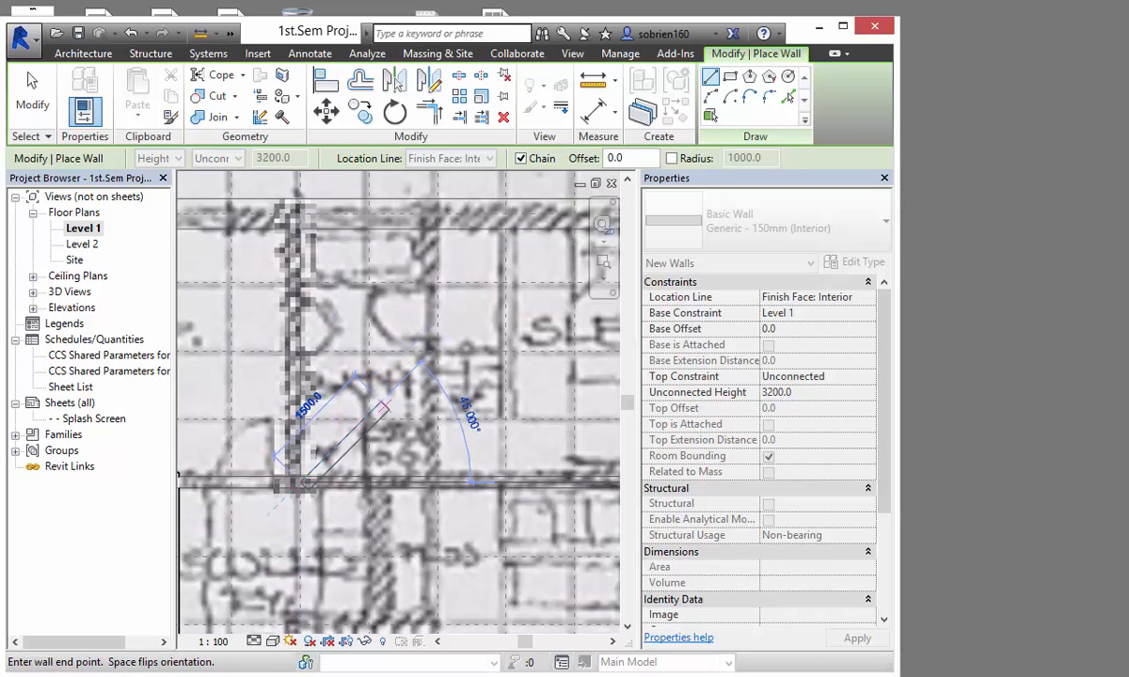
key("Escape")
scroll(357, 408, "down", 1)
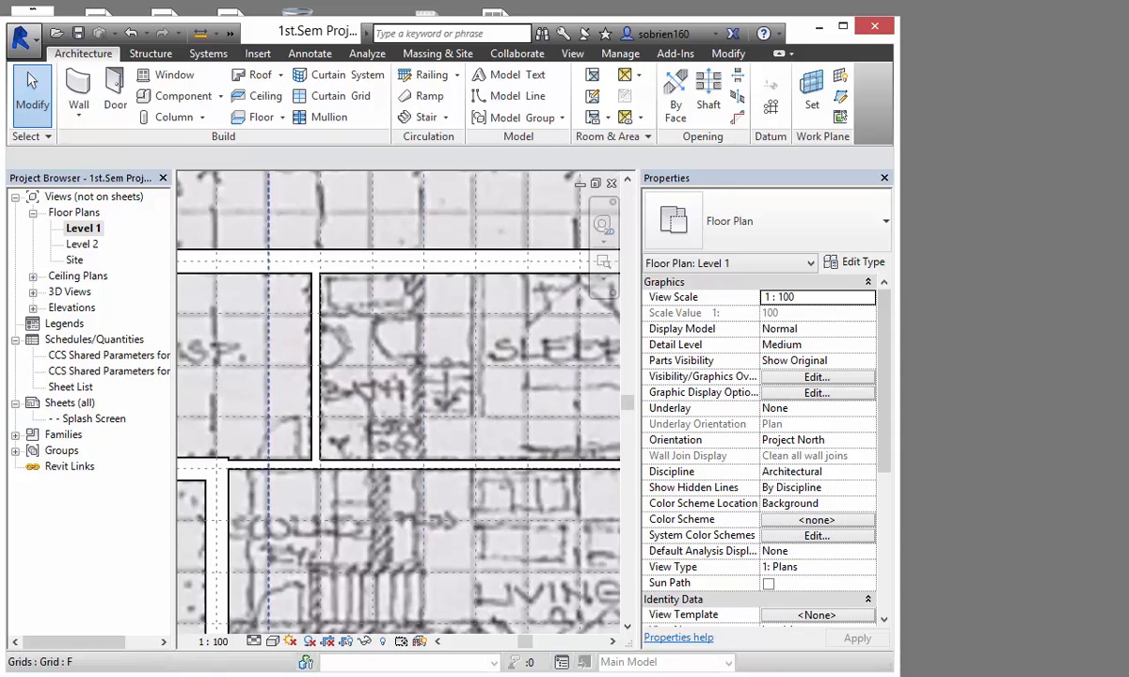
Step: Draw an interior wall beside the sleeping area along grid J, from the upper exterior wall down to grid 4
middle_click_drag(417, 350, 374, 355)
scroll(374, 356, "down", 1)
scroll(339, 428, "down", 1)
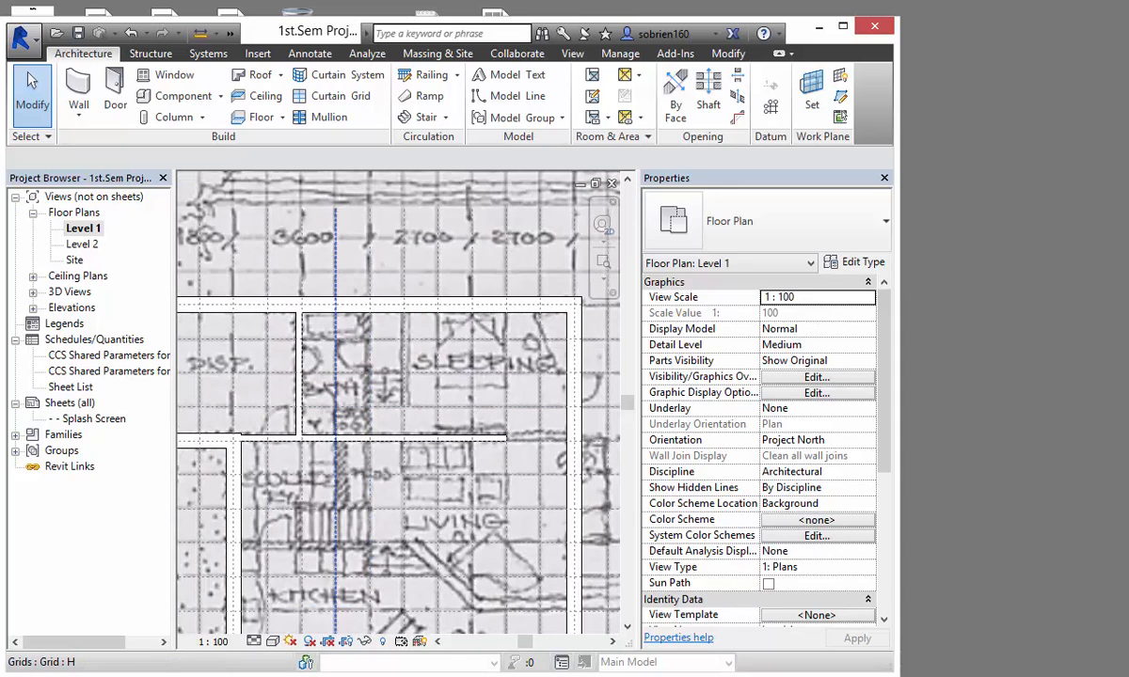
left_click(78, 89)
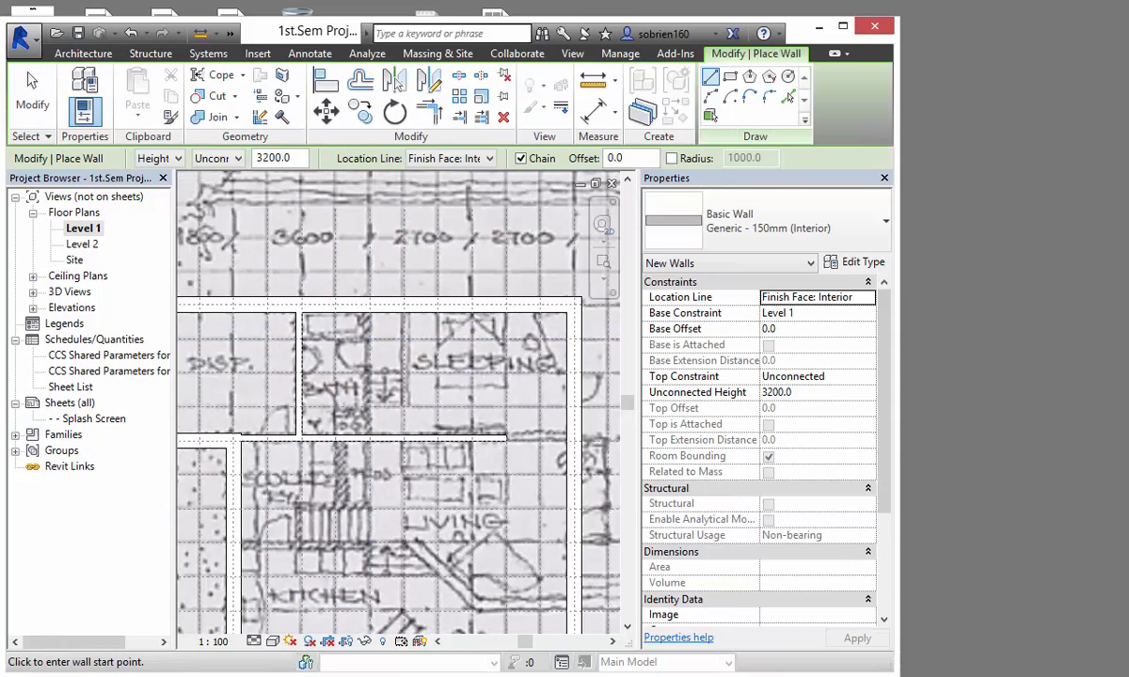
left_click(407, 309)
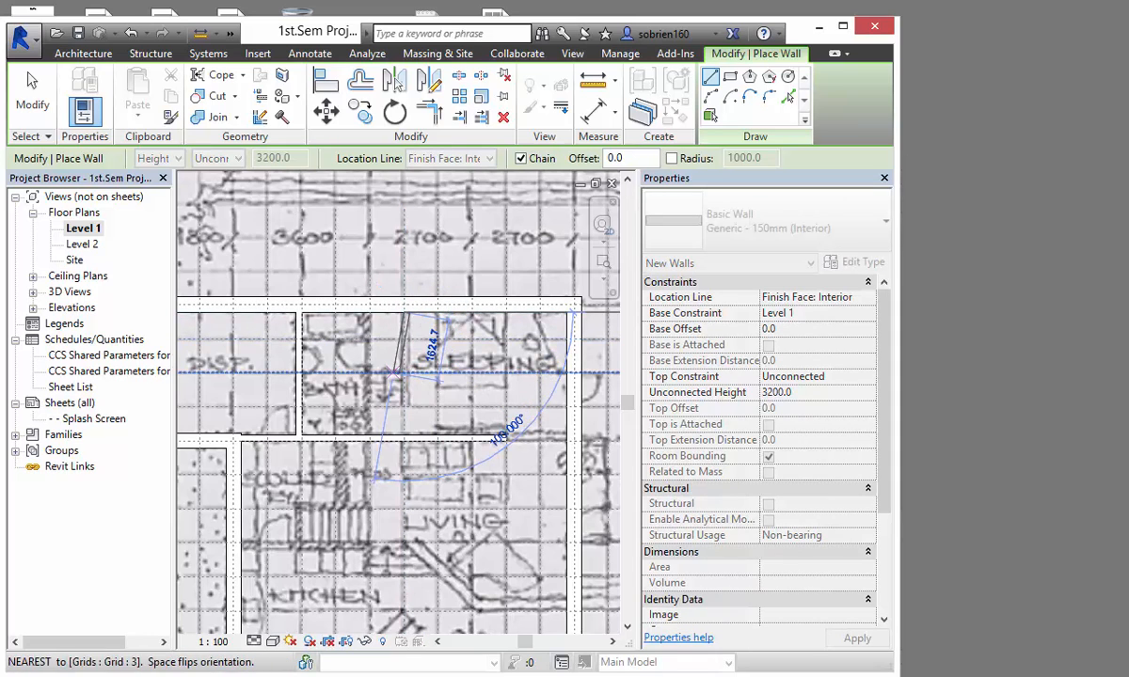
left_click(405, 407)
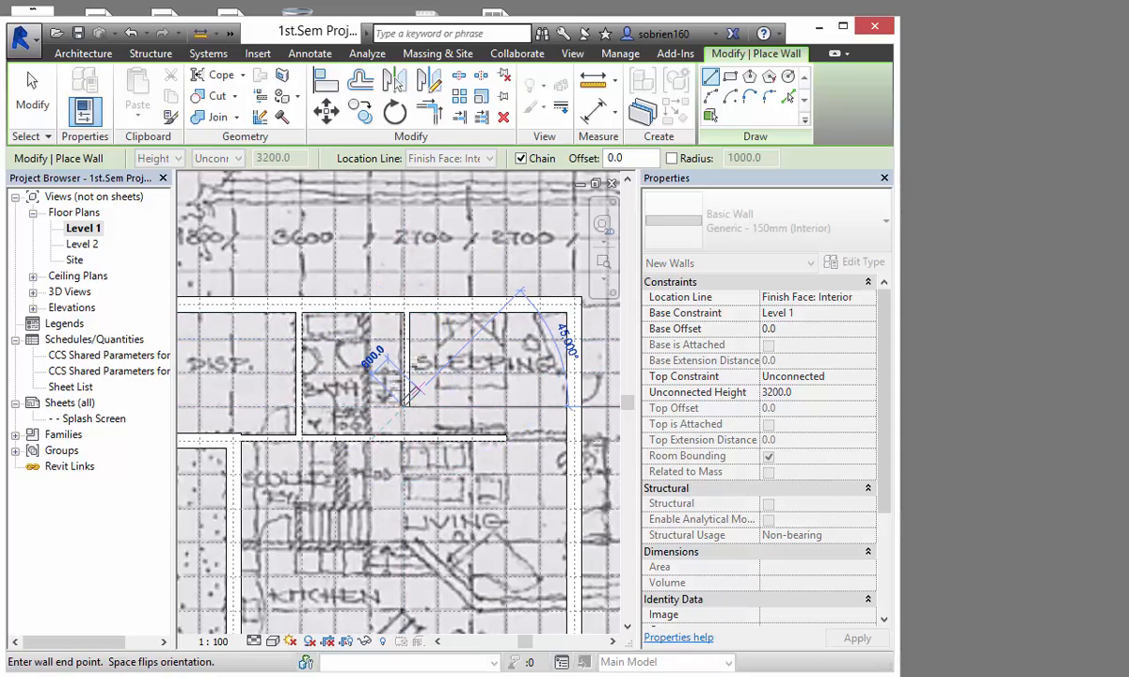
key("Escape")
key("Escape")
Step: Draw an interior wall along grid 8 above the kitchen, from the exterior wall's inner face to grid J
middle_click_drag(404, 548, 434, 504)
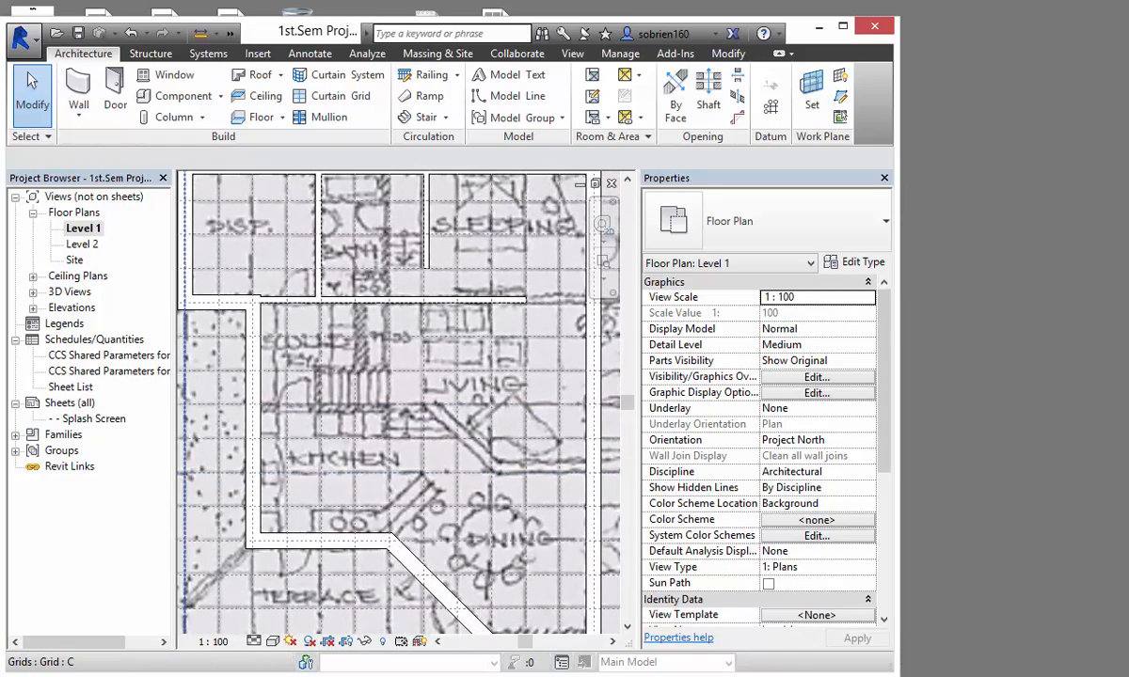
left_click(78, 91)
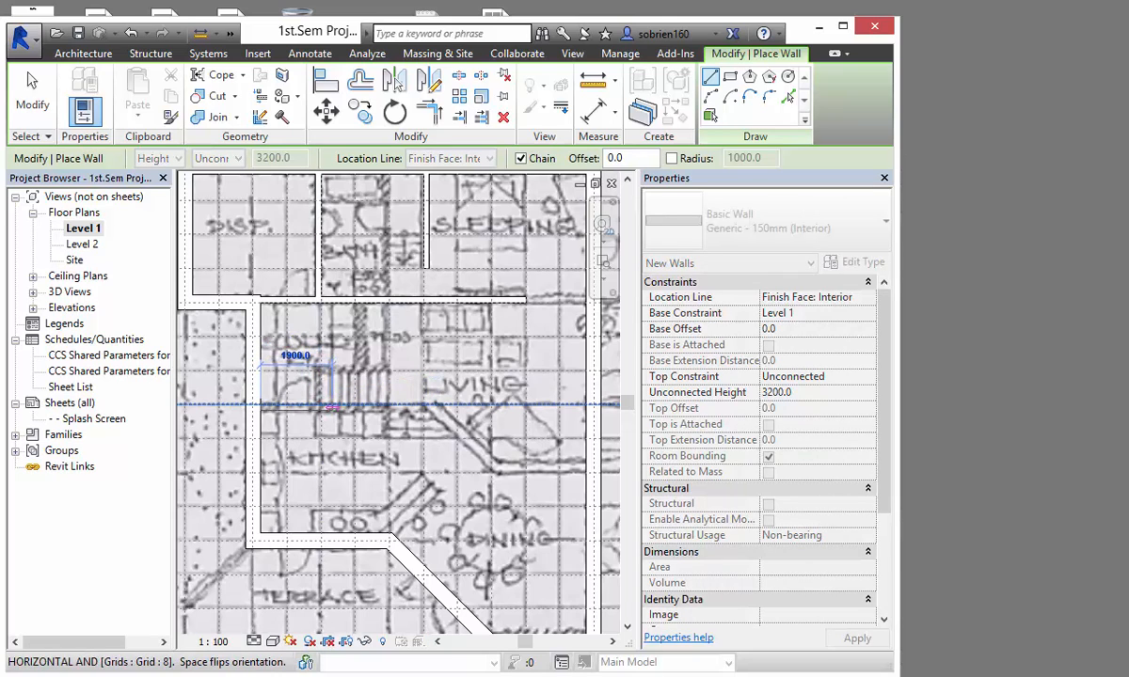
left_click(424, 406)
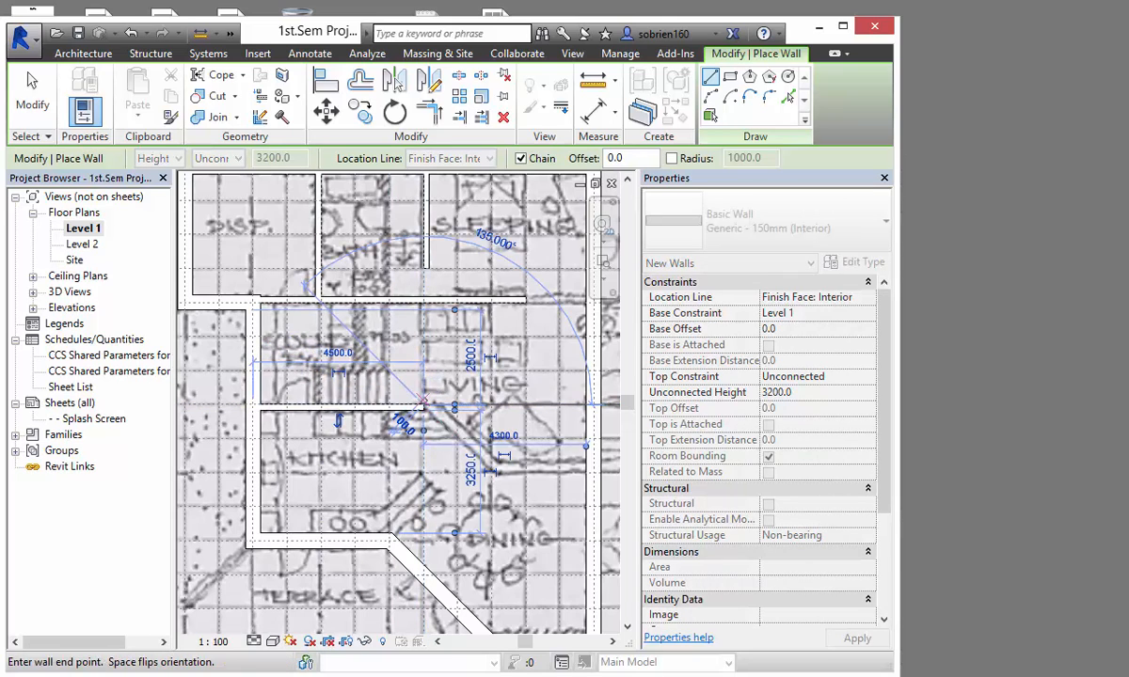
key("Escape")
key("Escape")
Step: Review the exterior and interior walls against the lower level sketch in the Level 1 plan
scroll(372, 425, "down", 5)
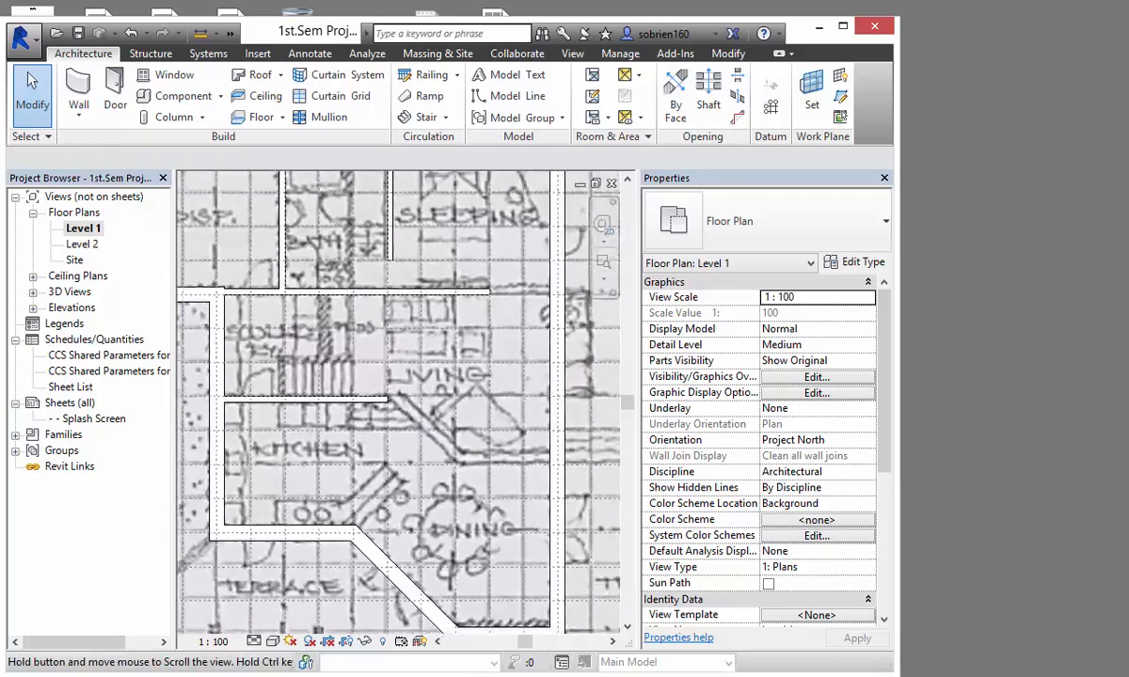
middle_click_drag(375, 466, 412, 524)
middle_click_drag(443, 479, 412, 482)
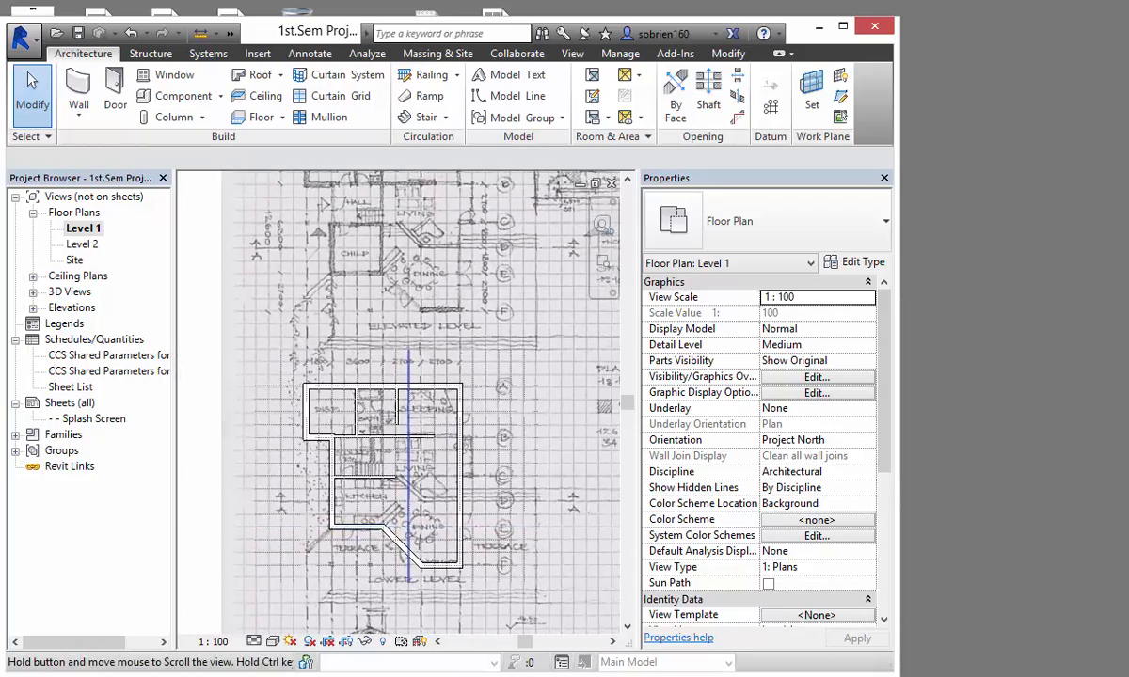
scroll(433, 470, "up", 2)
scroll(440, 474, "up", 2)
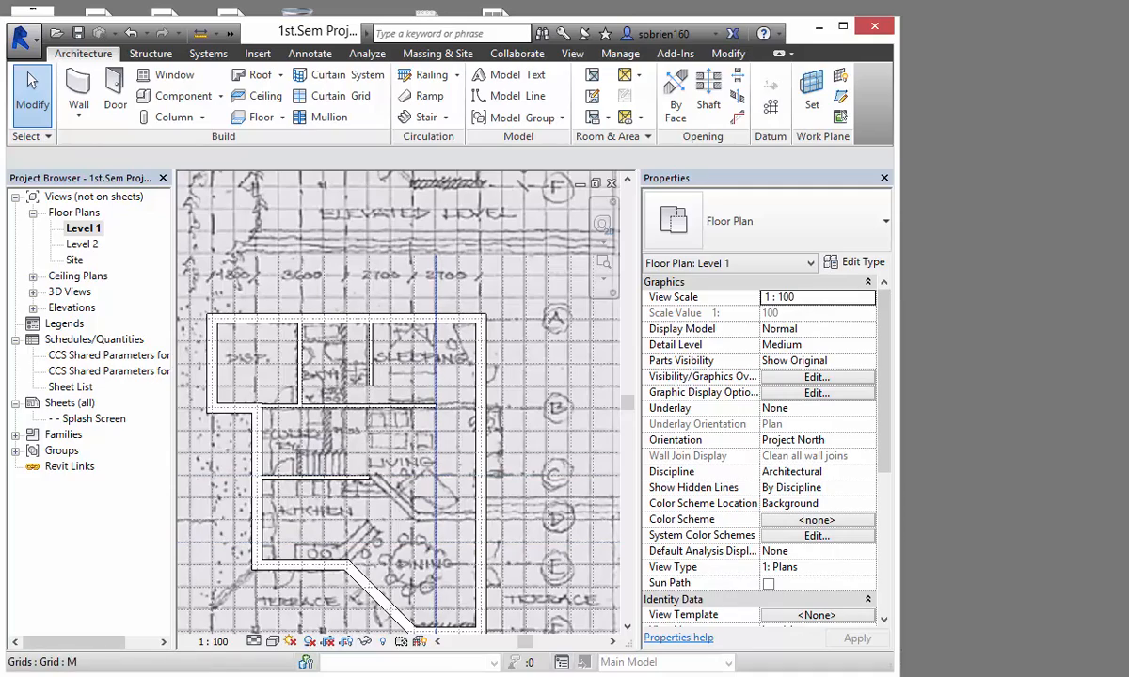
middle_click_drag(440, 474, 459, 431)
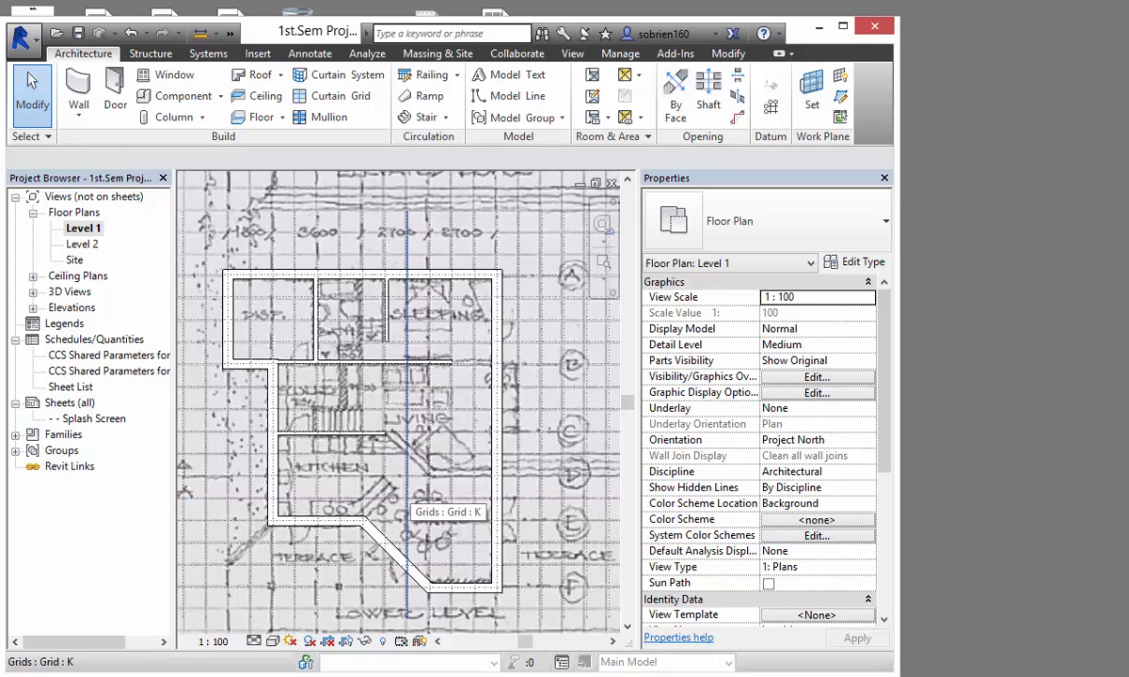
middle_click_drag(406, 498, 404, 457)
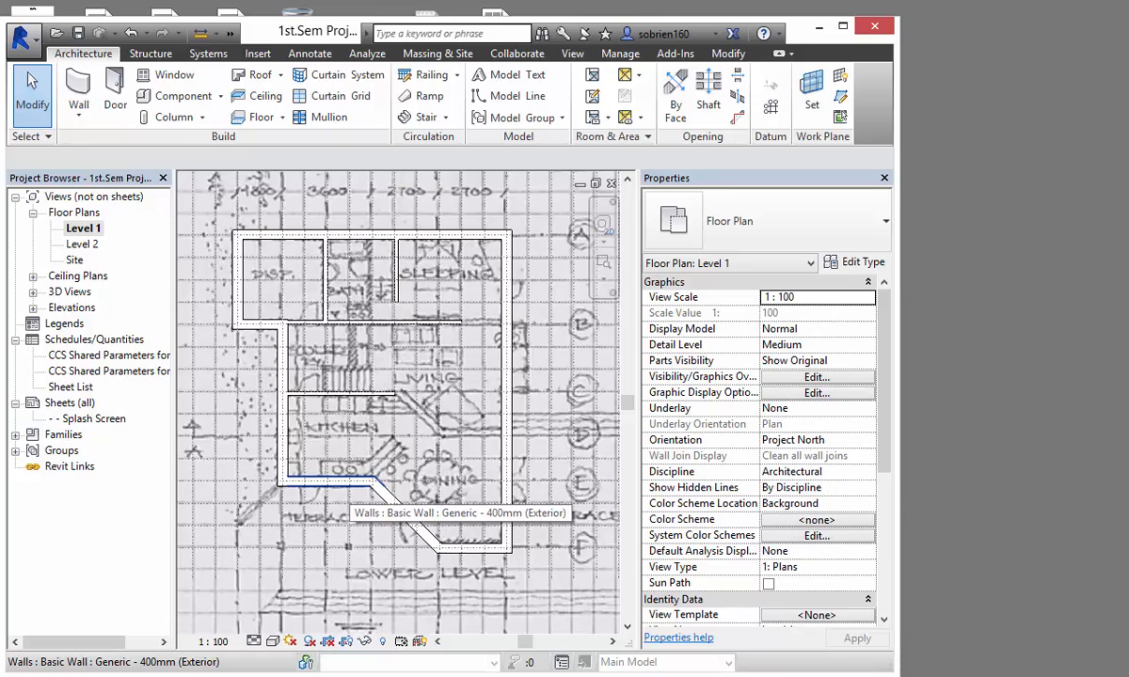
middle_click_drag(386, 484, 376, 496)
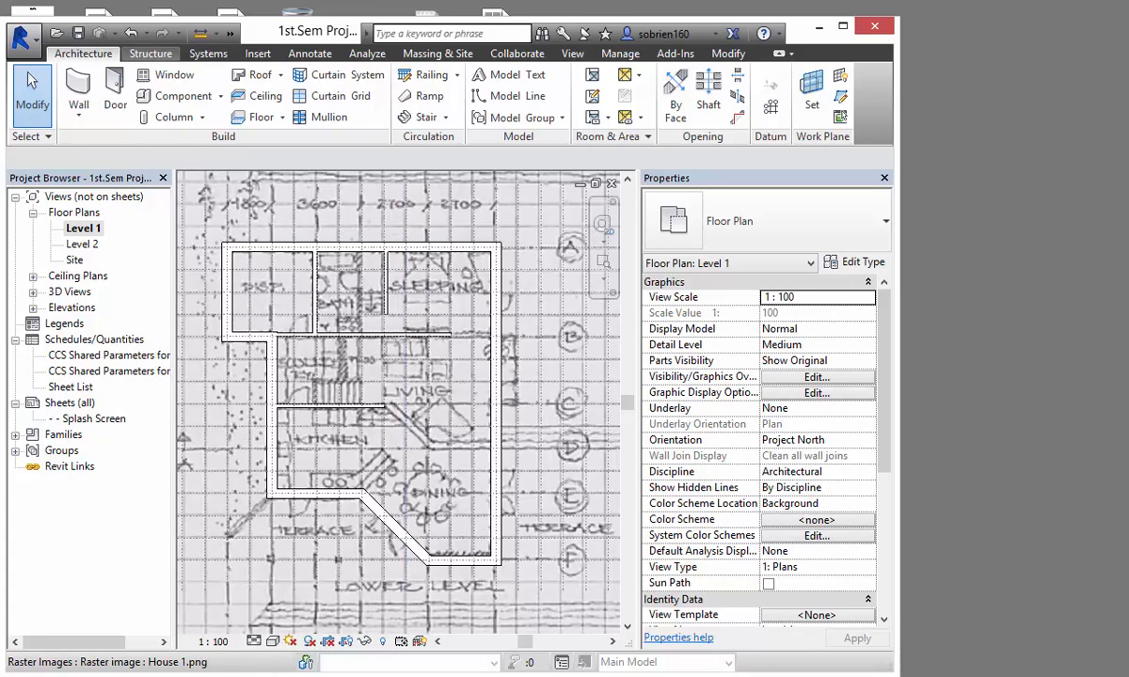
Step: Open the default 3D view, inspect the walls from several sides, and check the properties of the interior wall between DISP. and BATH
left_click(230, 33)
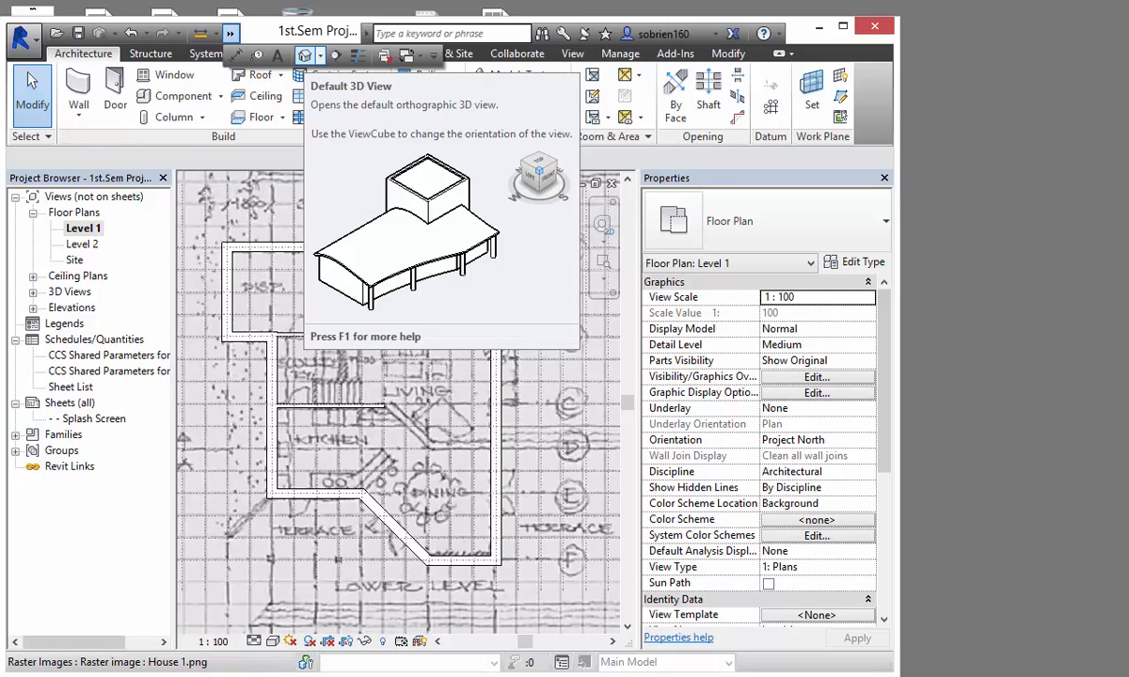
left_click(303, 54)
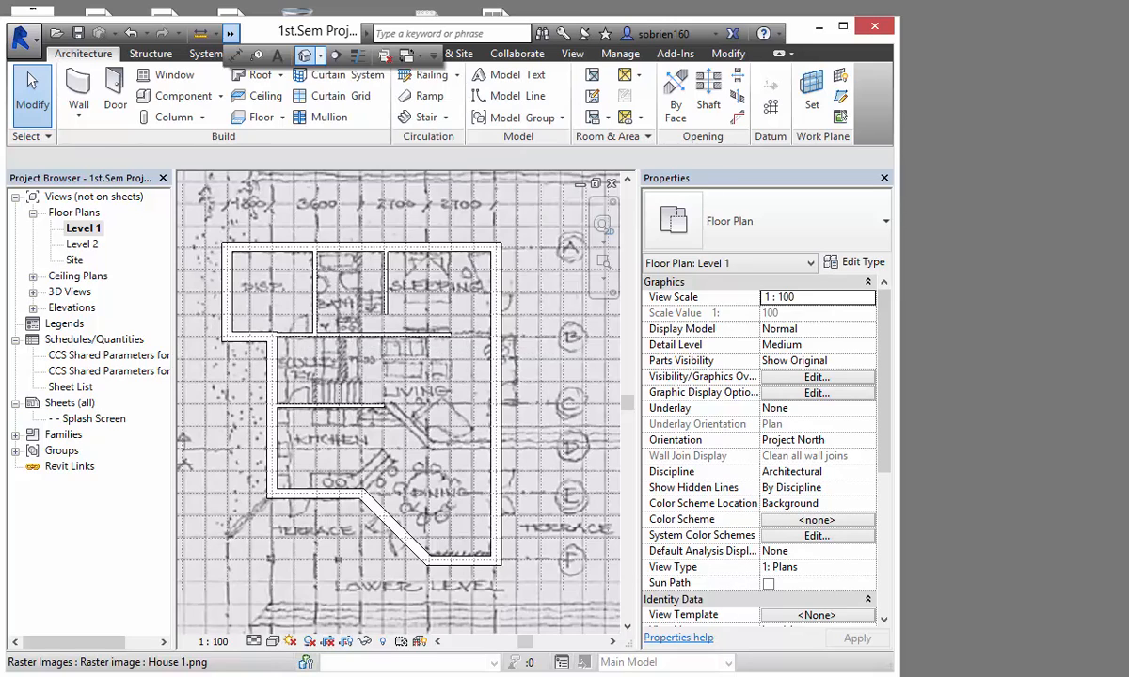
middle_click_drag(376, 405, 508, 390, "shift")
middle_click_drag(414, 376, 277, 419, "shift")
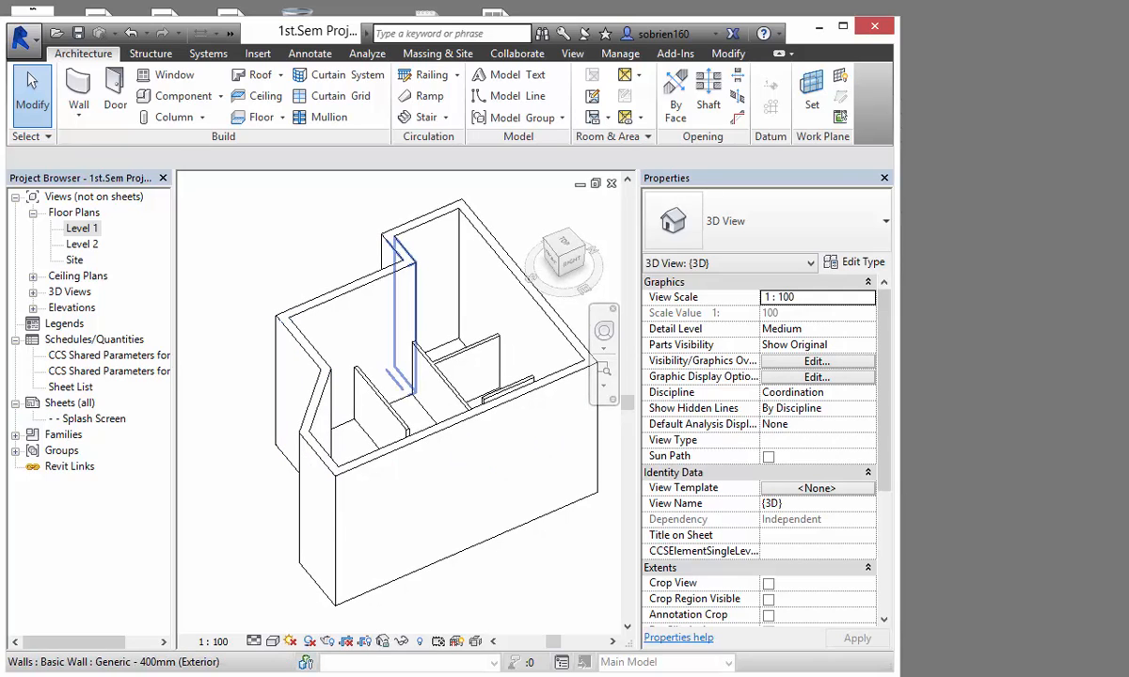
middle_click_drag(301, 377, 442, 372, "shift")
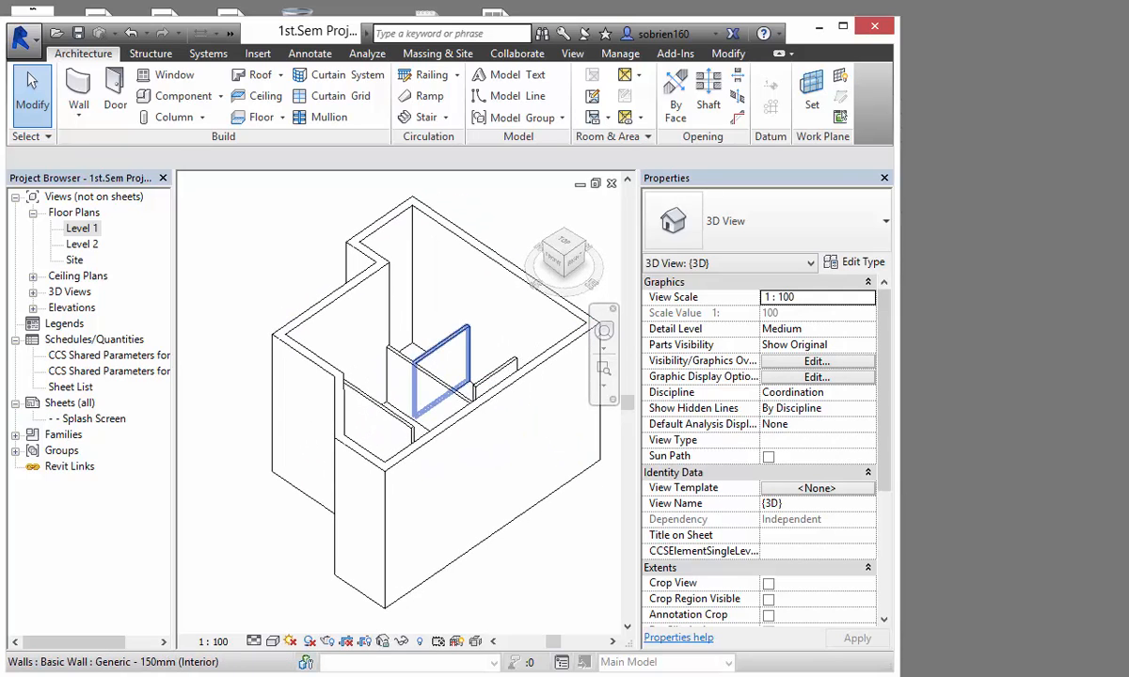
left_click(442, 371)
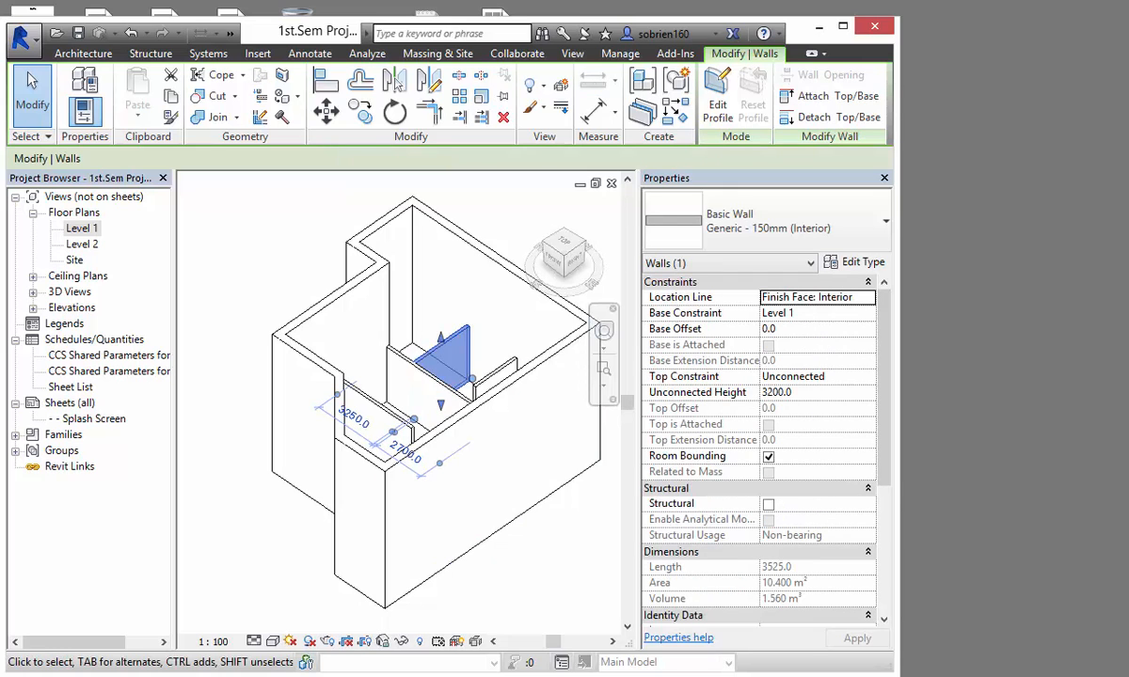
left_click(496, 223)
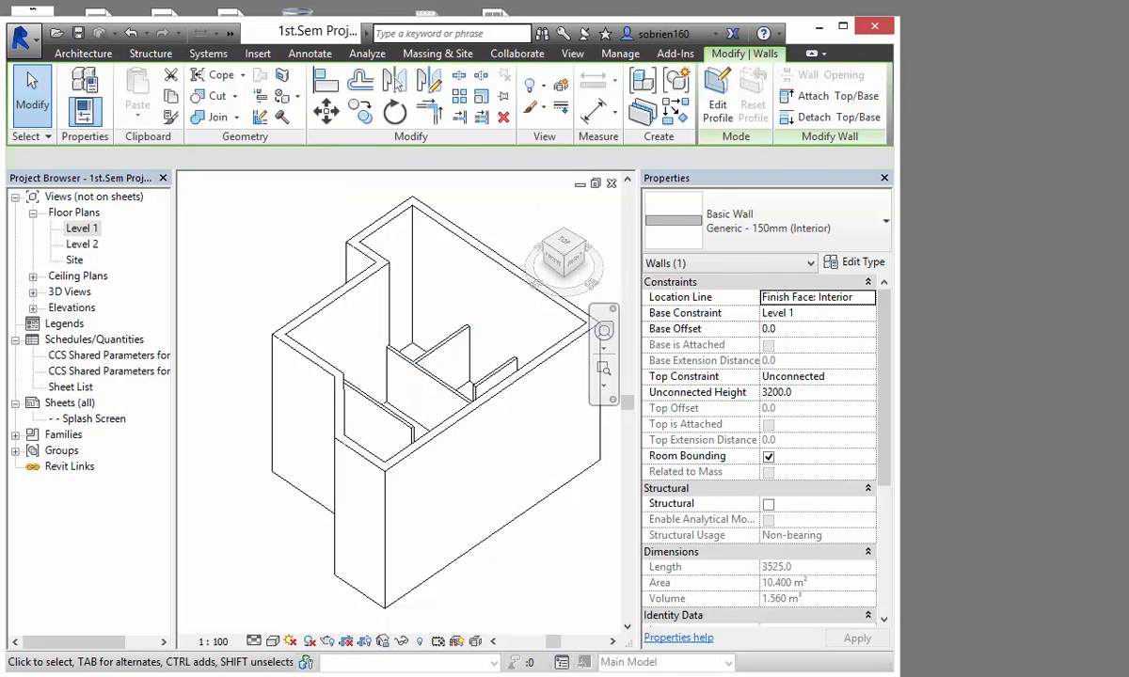
middle_click_drag(346, 380, 405, 414, "shift")
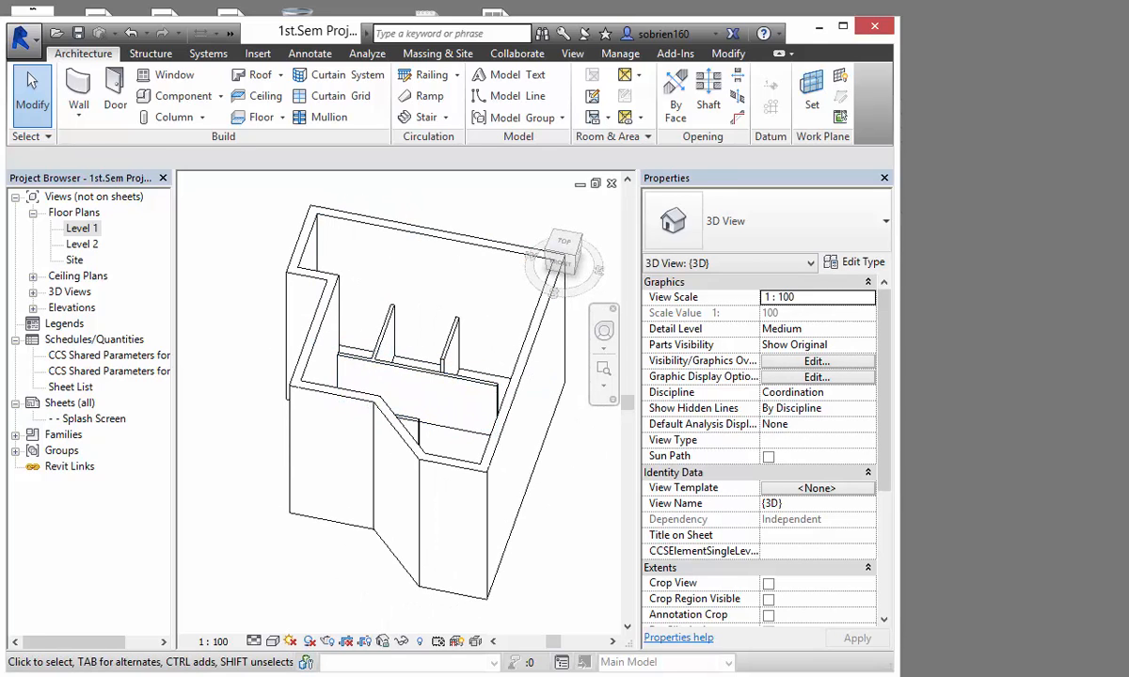
Step: Open Elevation 1 and examine the height of the exterior walls against the Level 1 and Level 2 lines
left_click(33, 308)
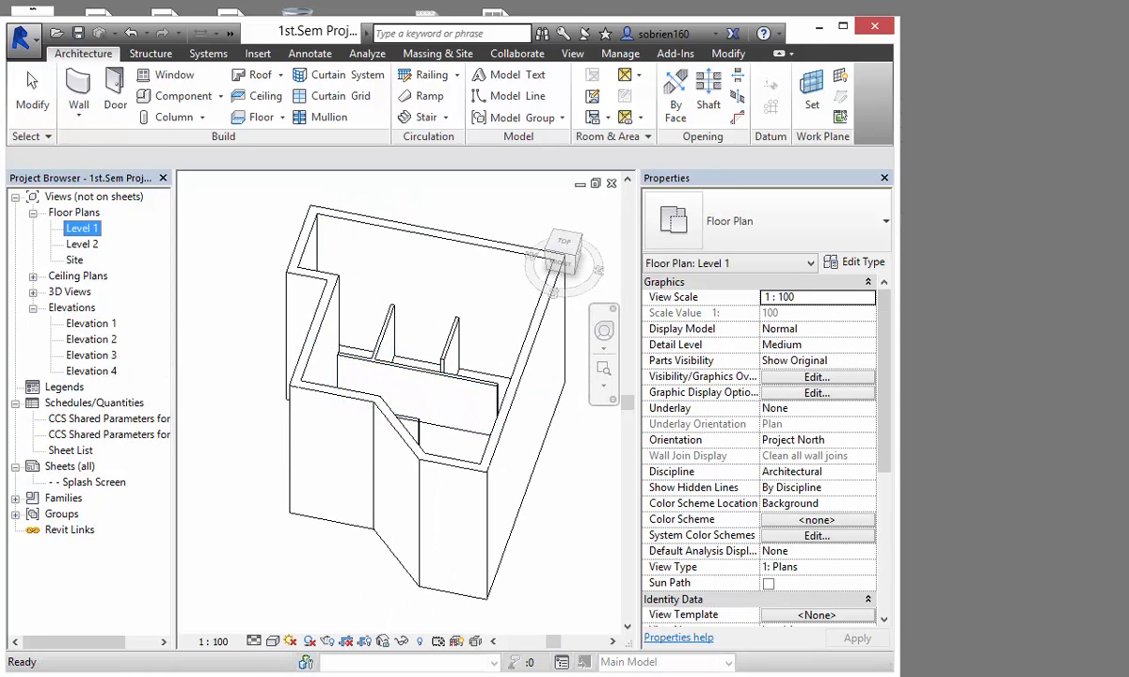
double_click(91, 323)
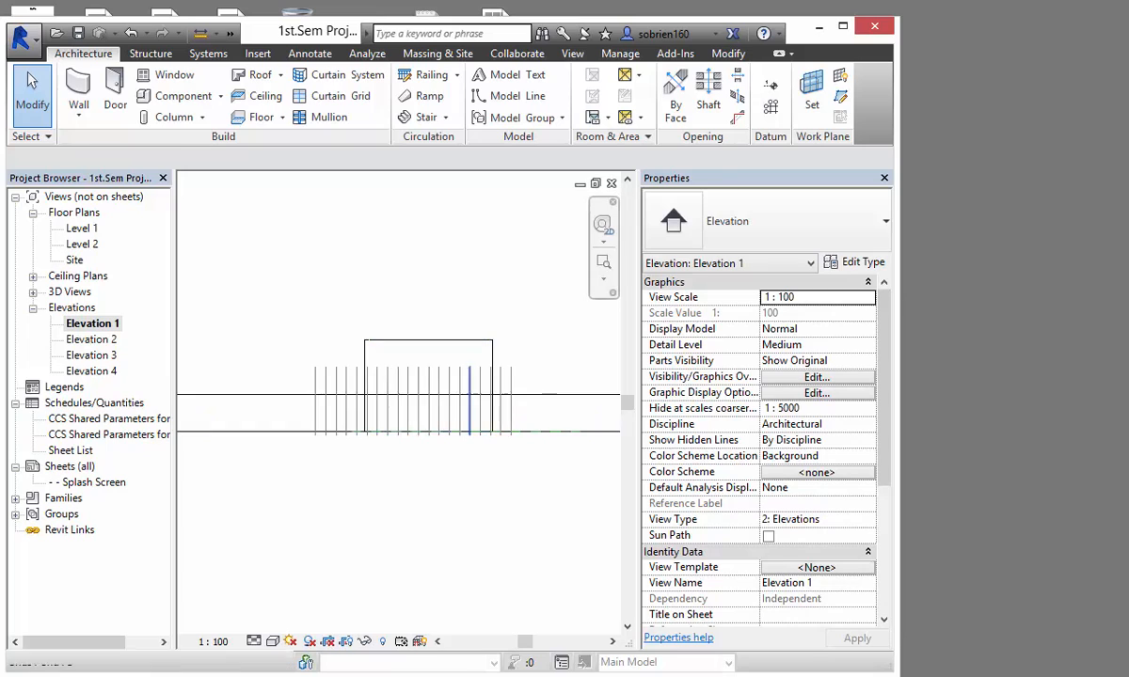
scroll(457, 400, "up", 3)
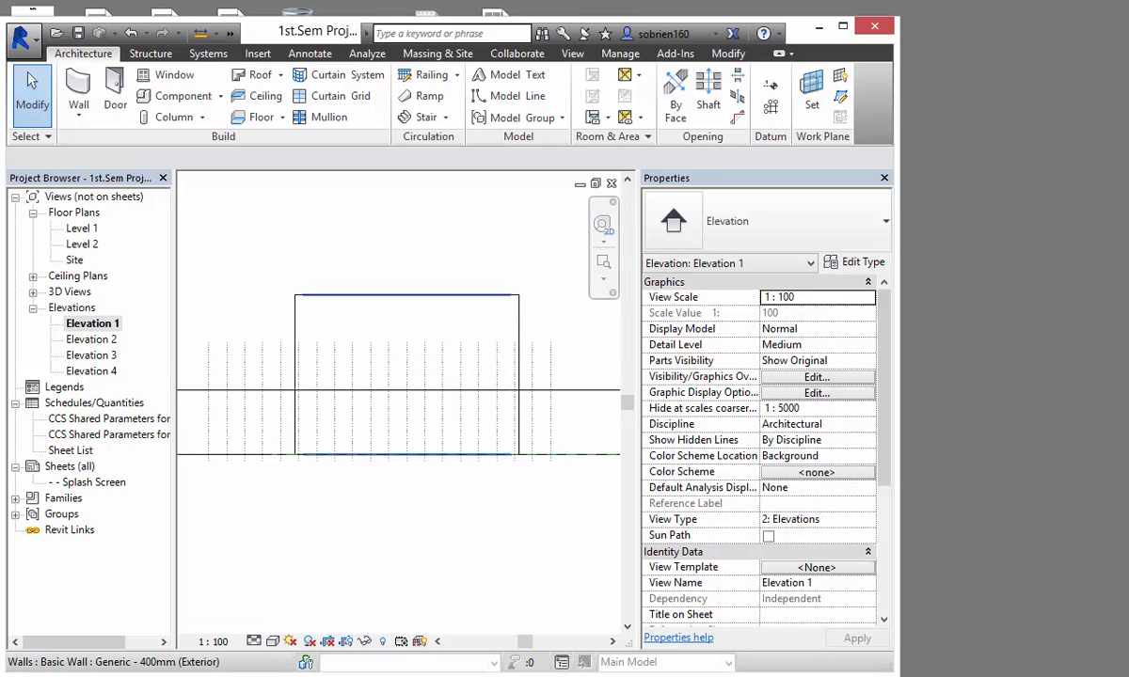
scroll(442, 493, "down", 4)
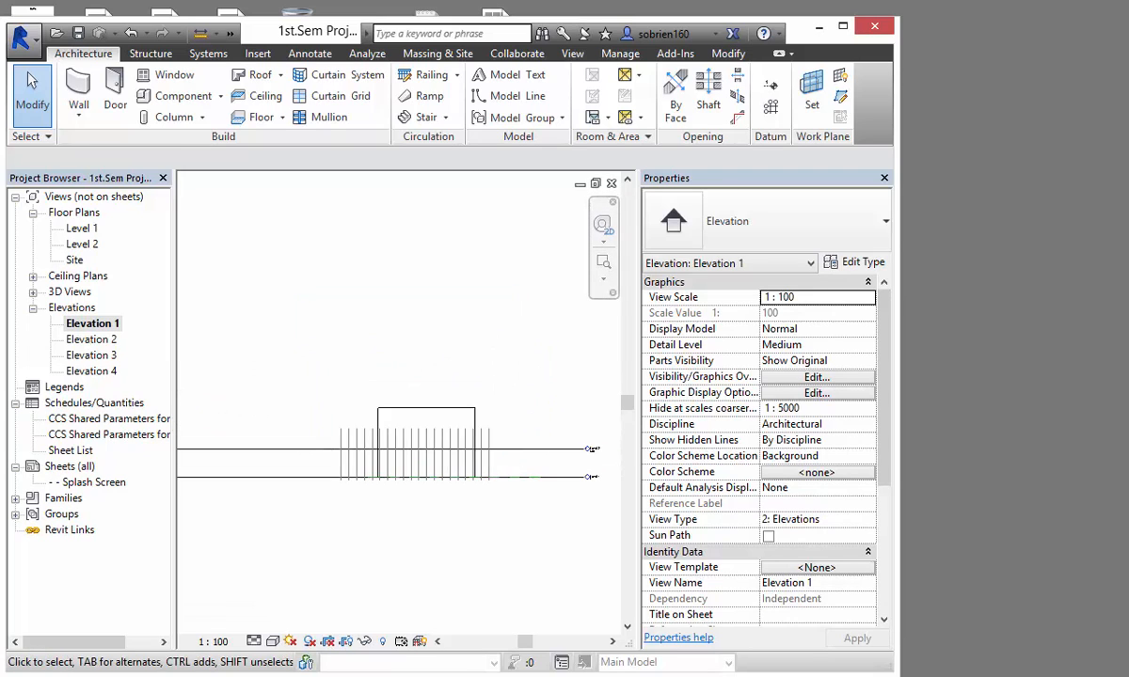
scroll(574, 461, "up", 5)
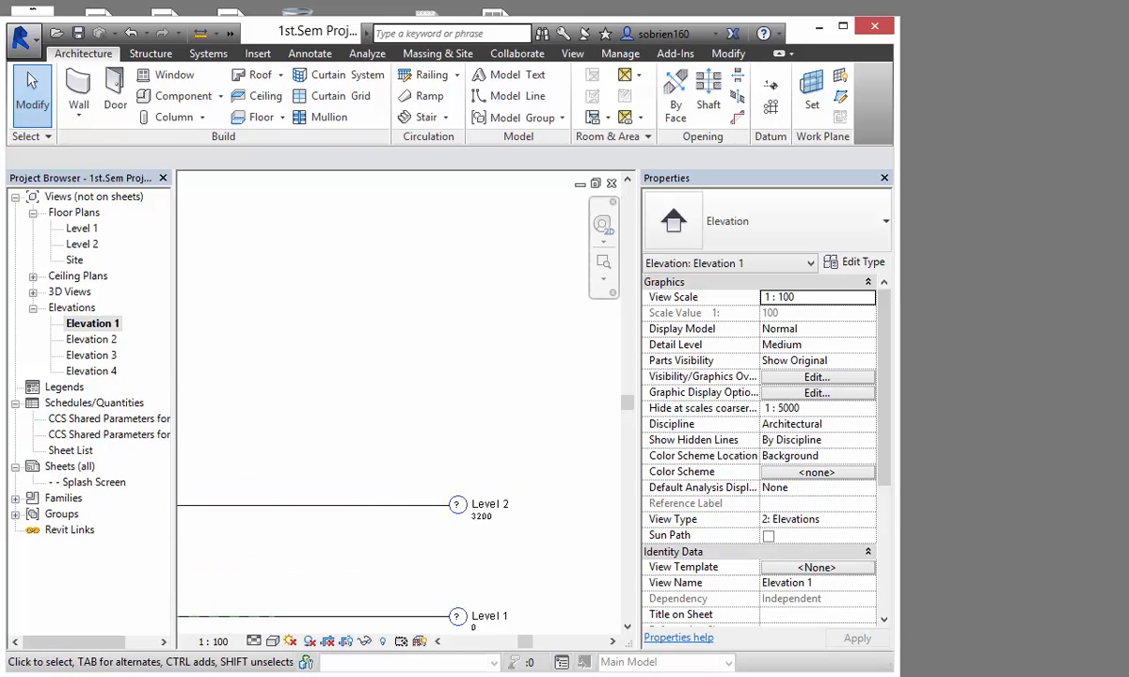
scroll(491, 548, "down", 5)
middle_click_drag(490, 547, 594, 505)
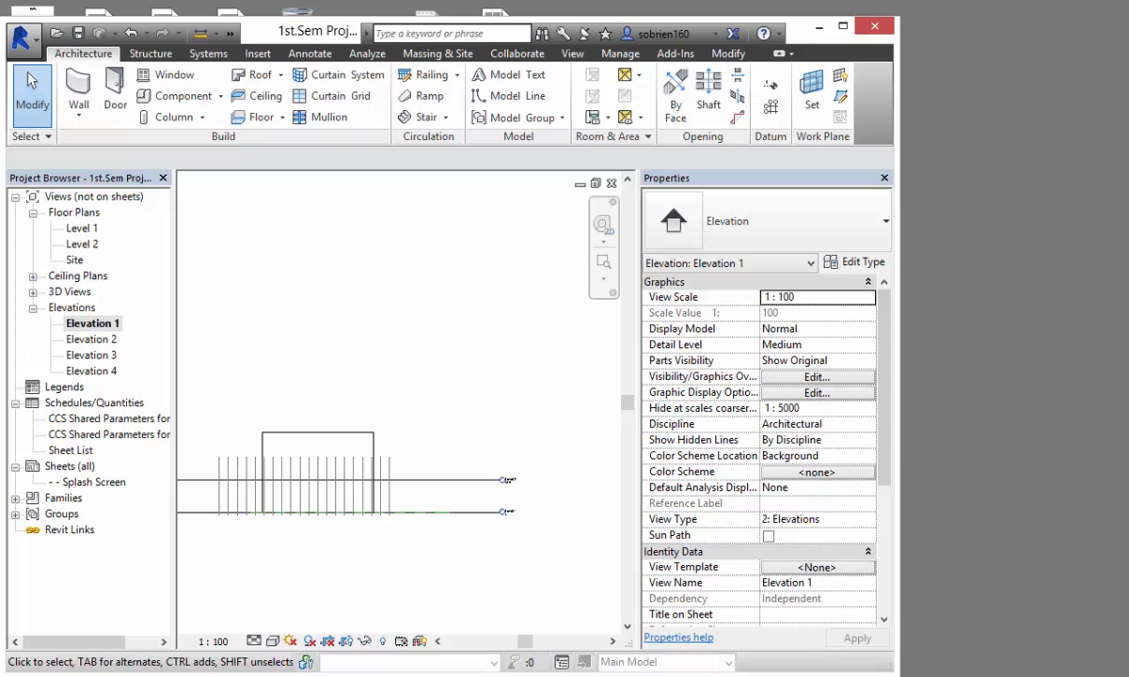
Step: Return to the Level 1 plan, then reopen the default 3D view and compare the exterior and interior wall heights
double_click(81, 228)
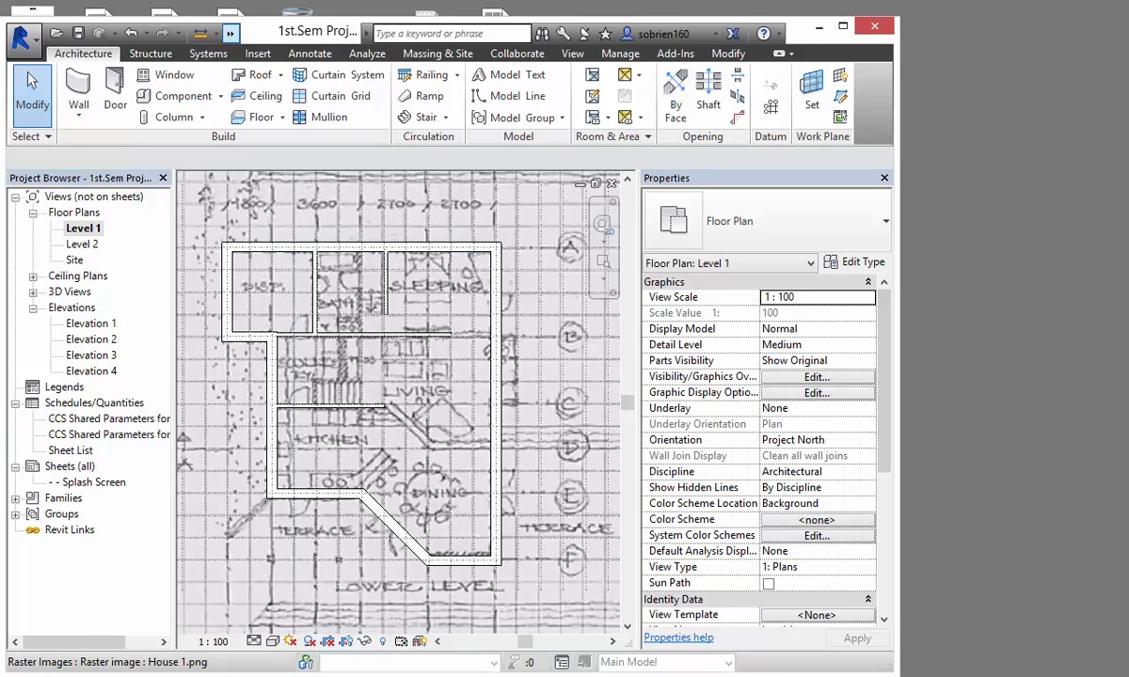
left_click(230, 33)
left_click(304, 55)
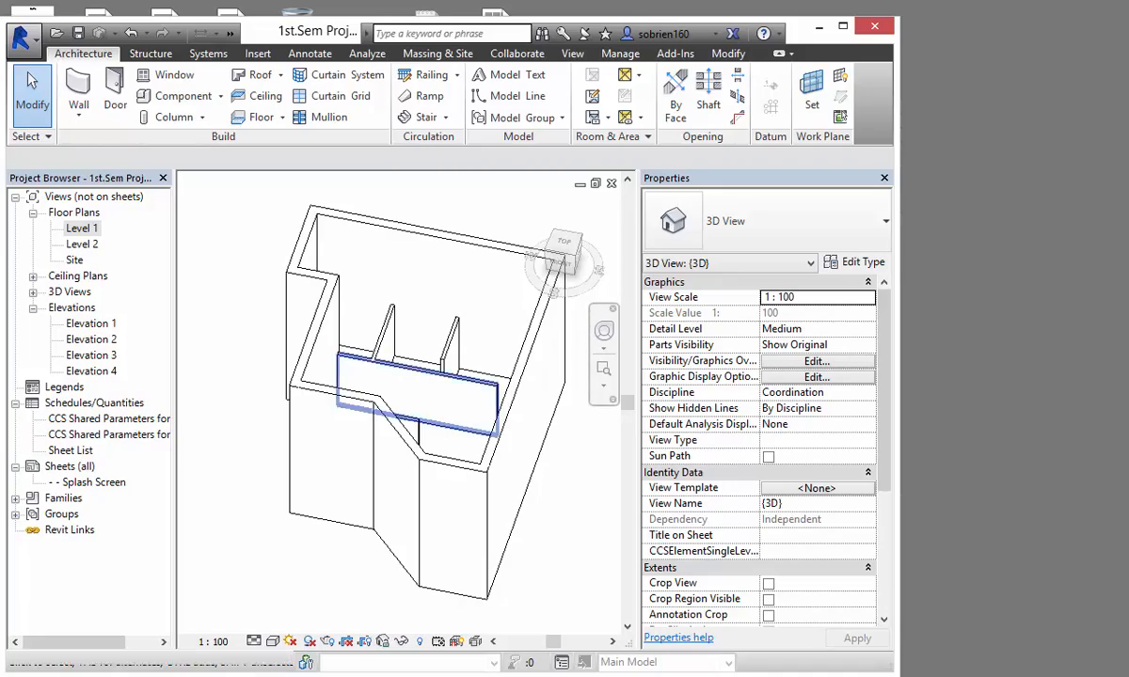
middle_click_drag(421, 399, 287, 446, "shift")
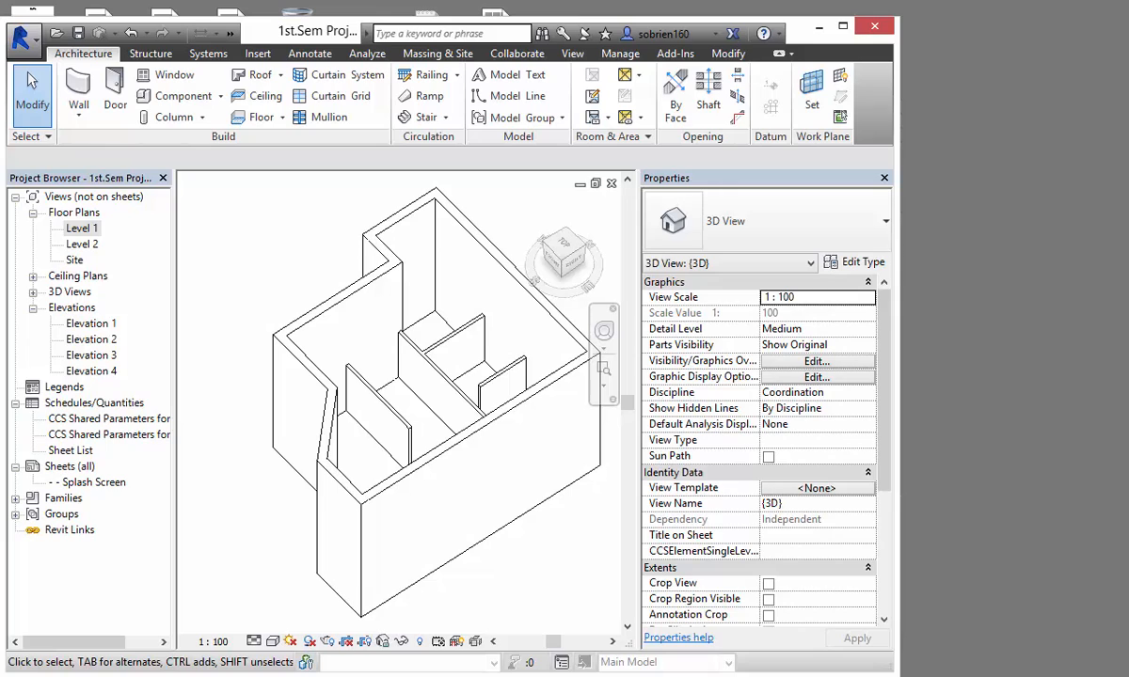
Step: Reopen Elevation 1 and examine the names and heights at the Level 1 and Level 2 heads
left_click(81, 227)
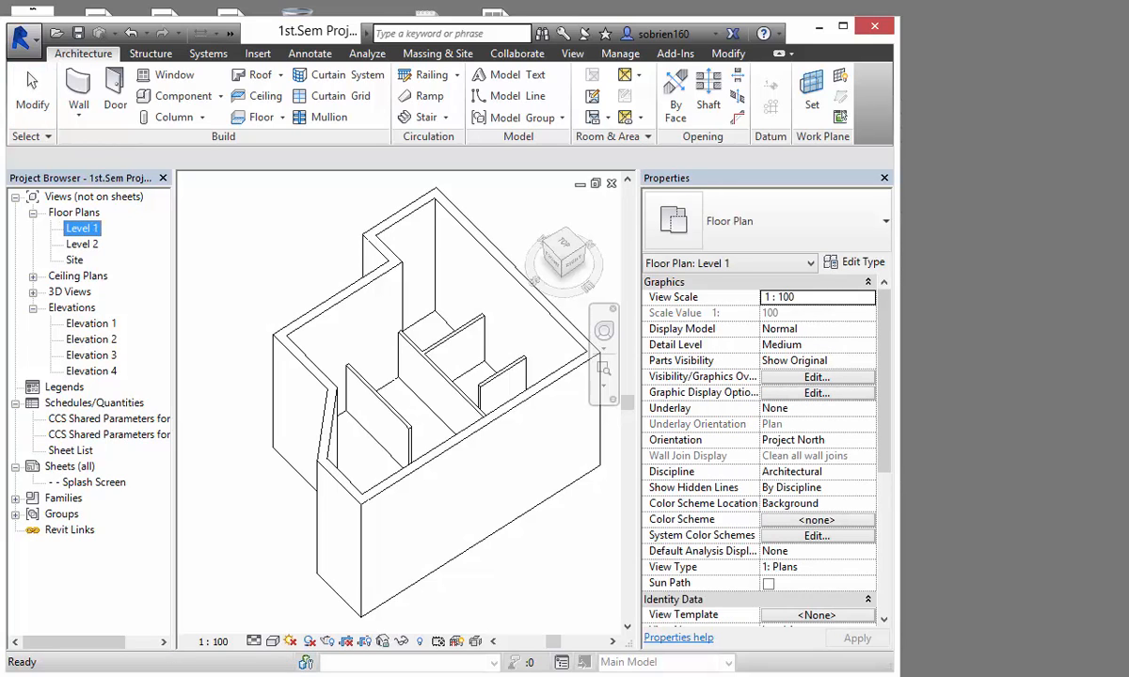
double_click(92, 323)
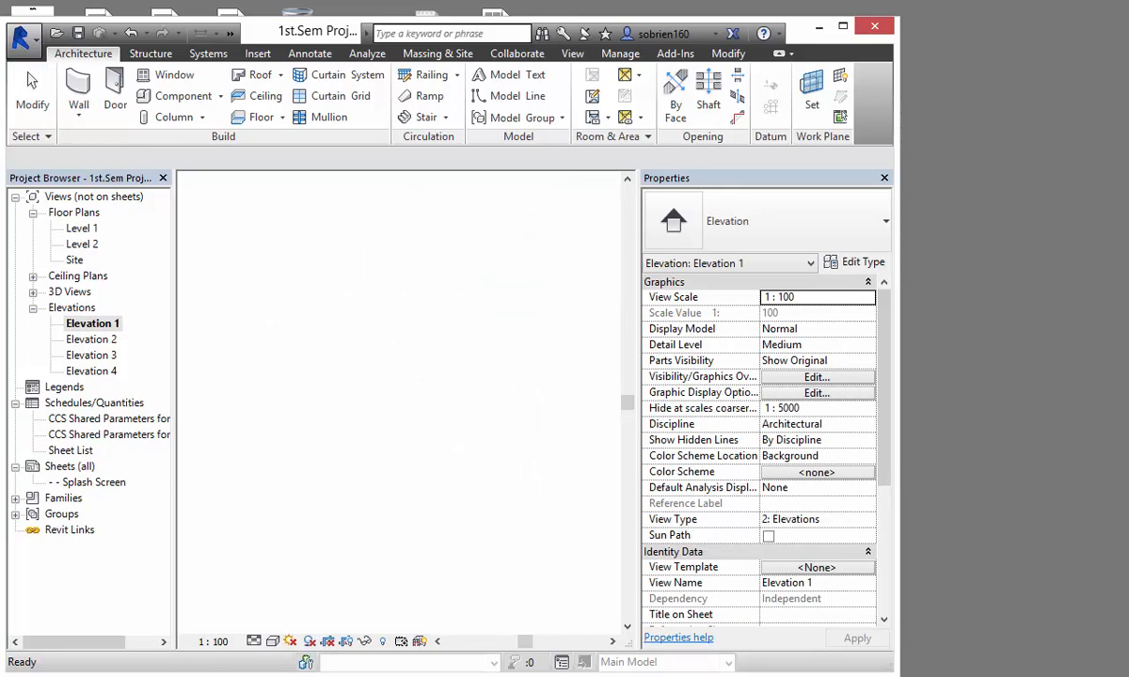
mouse_move(310, 442)
middle_mouse_down()
mouse_move(401, 430)
mouse_move(564, 436)
middle_mouse_up()
scroll(235, 478, "up", 5)
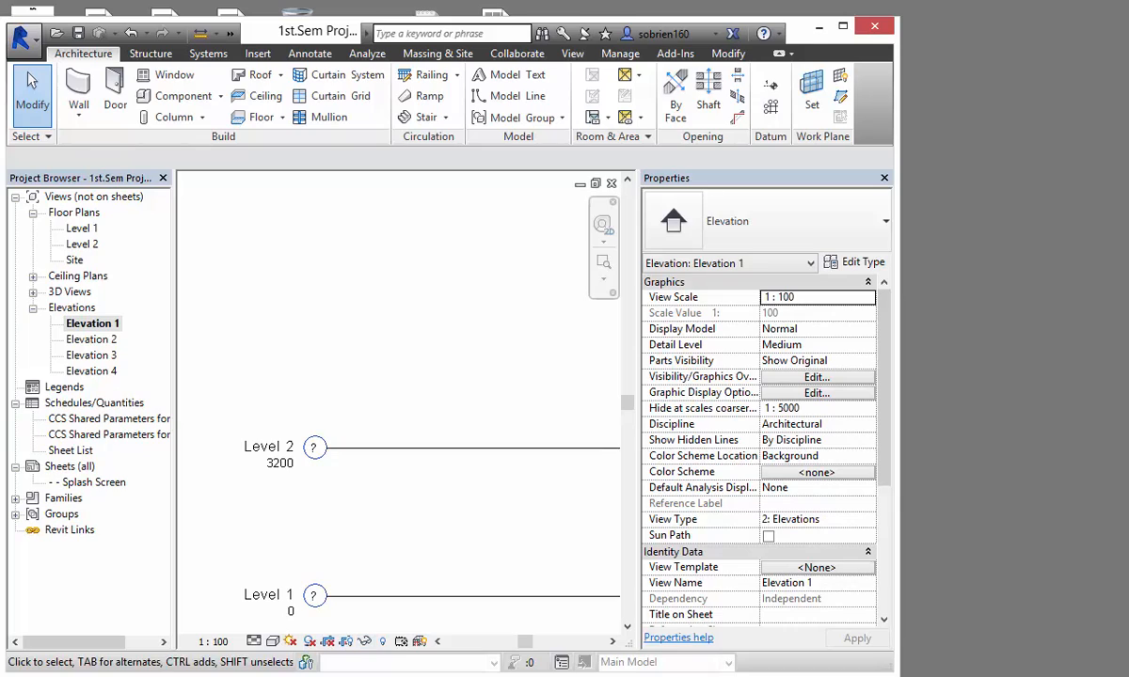
scroll(352, 478, "down", 4)
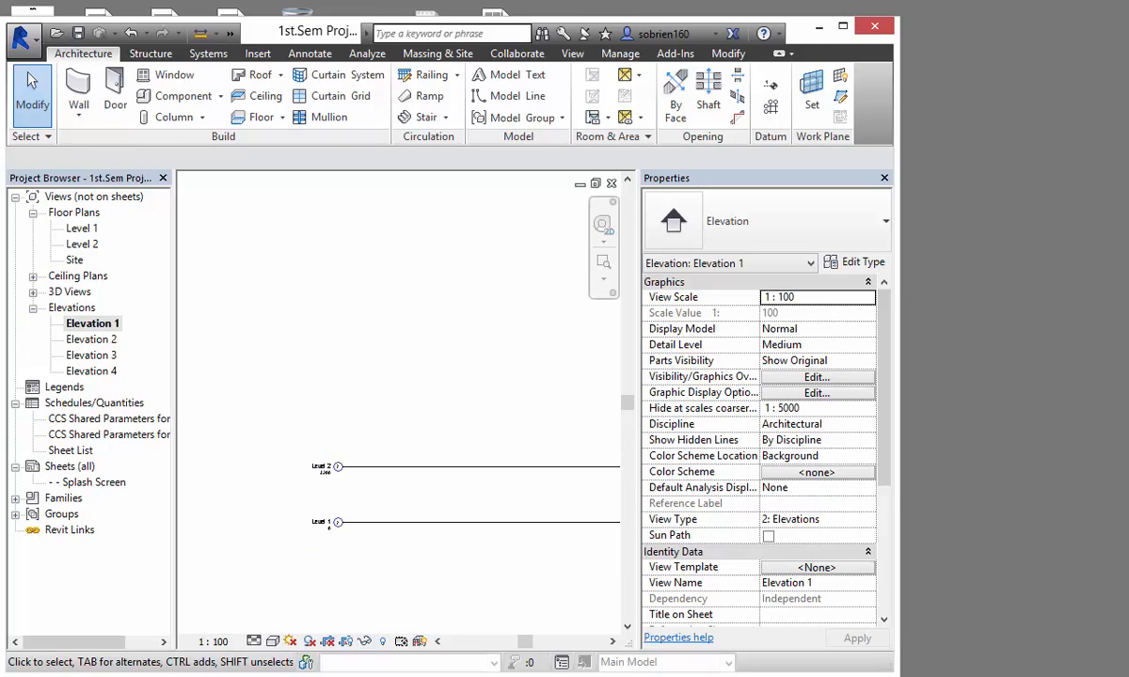
Step: In the default 3D view, select the whole chain of exterior walls and set their top constraint to Up to level: Level 2
left_click(229, 33)
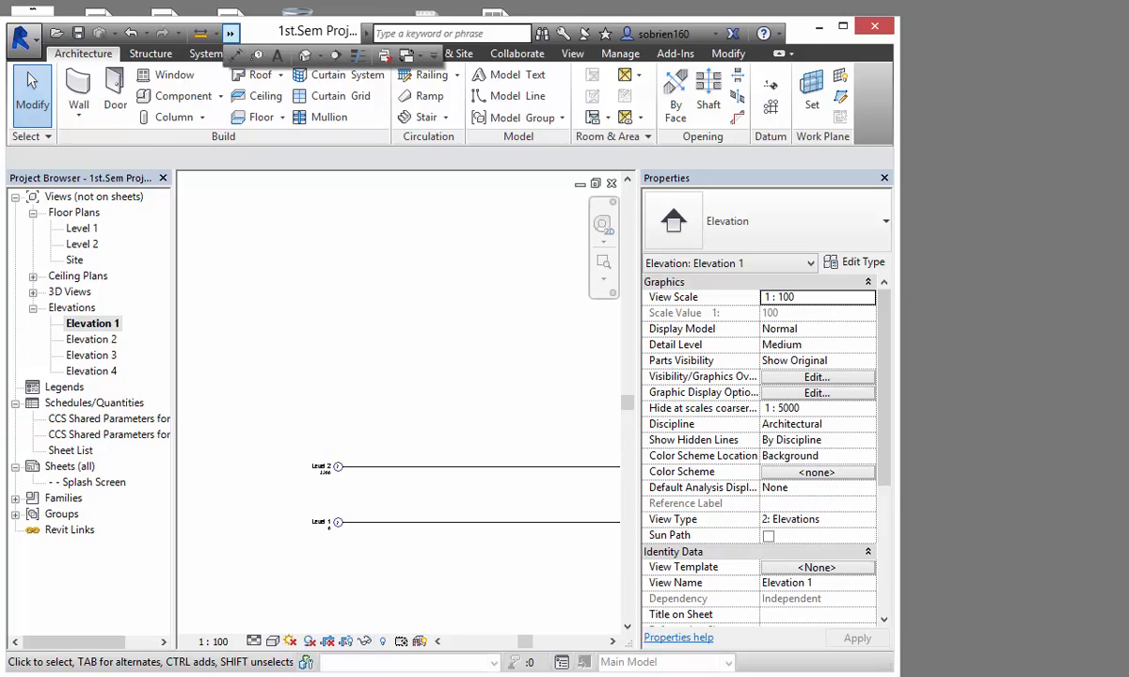
left_click(304, 55)
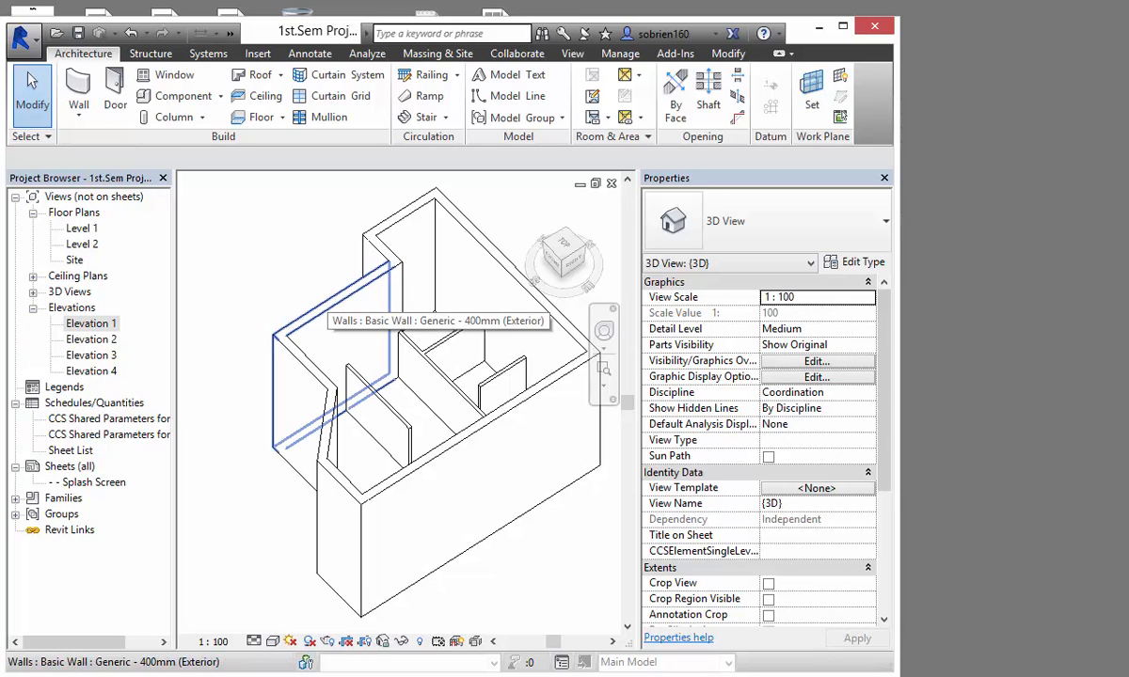
key("Tab")
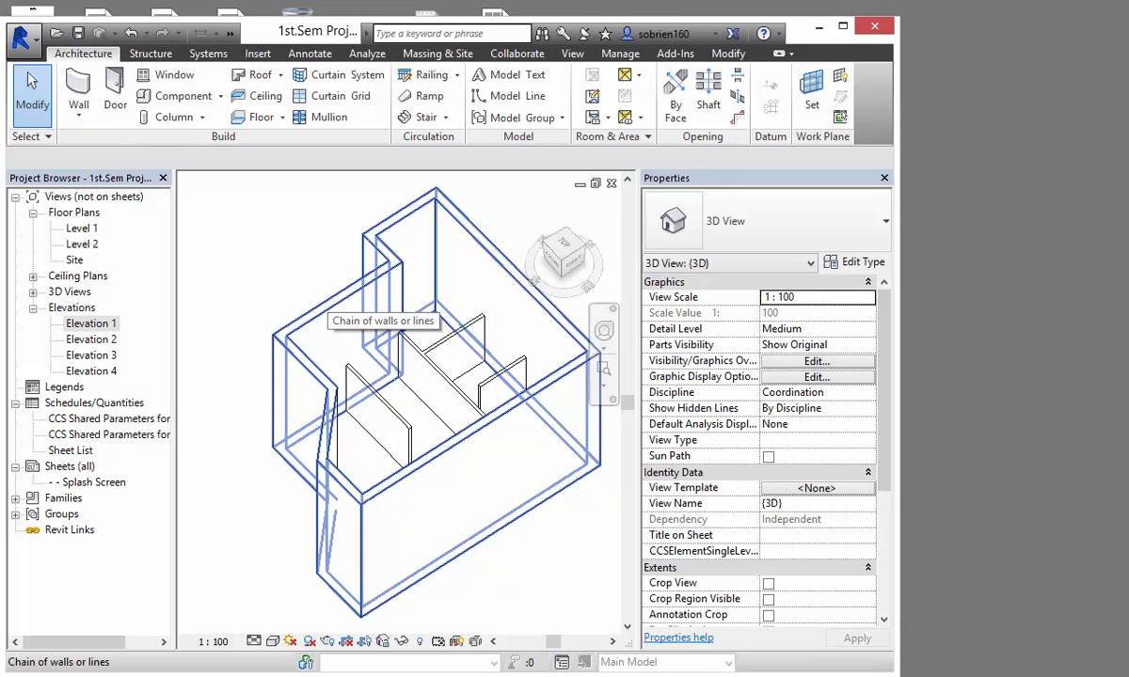
left_click(324, 309)
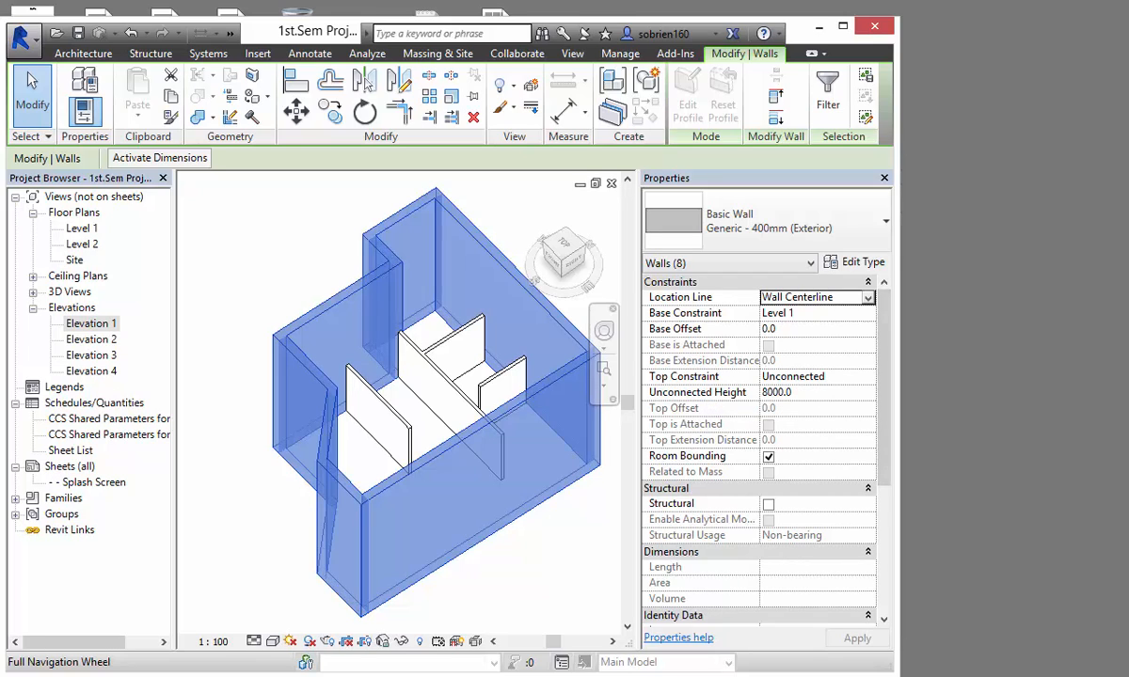
left_click(793, 376)
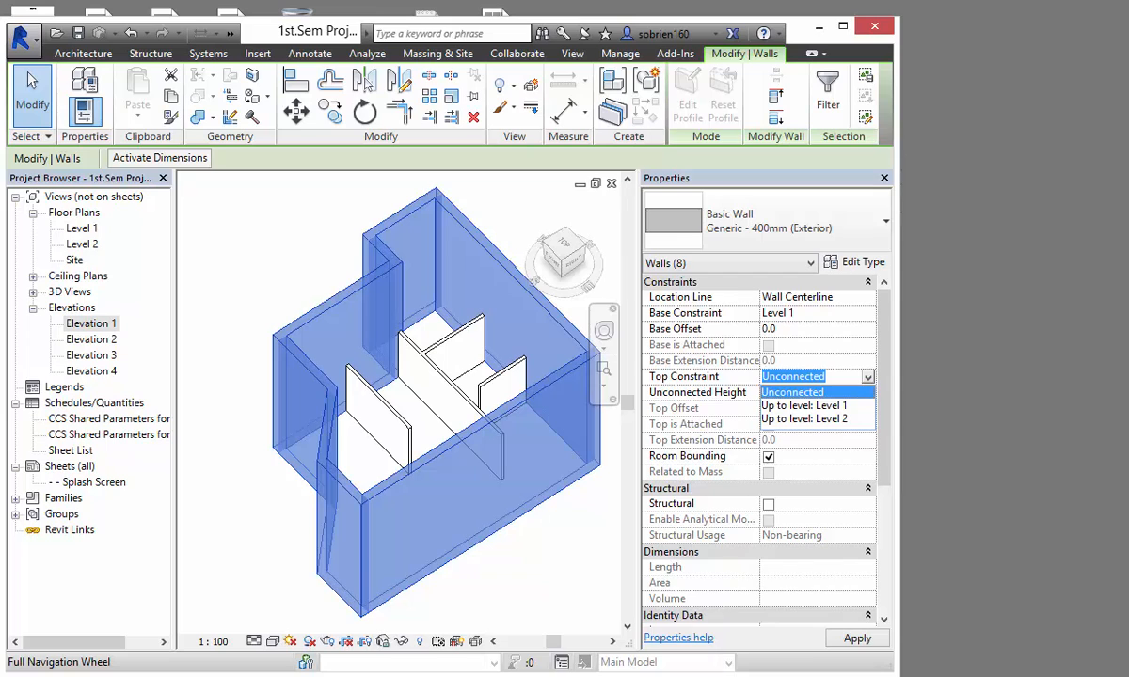
left_click(804, 419)
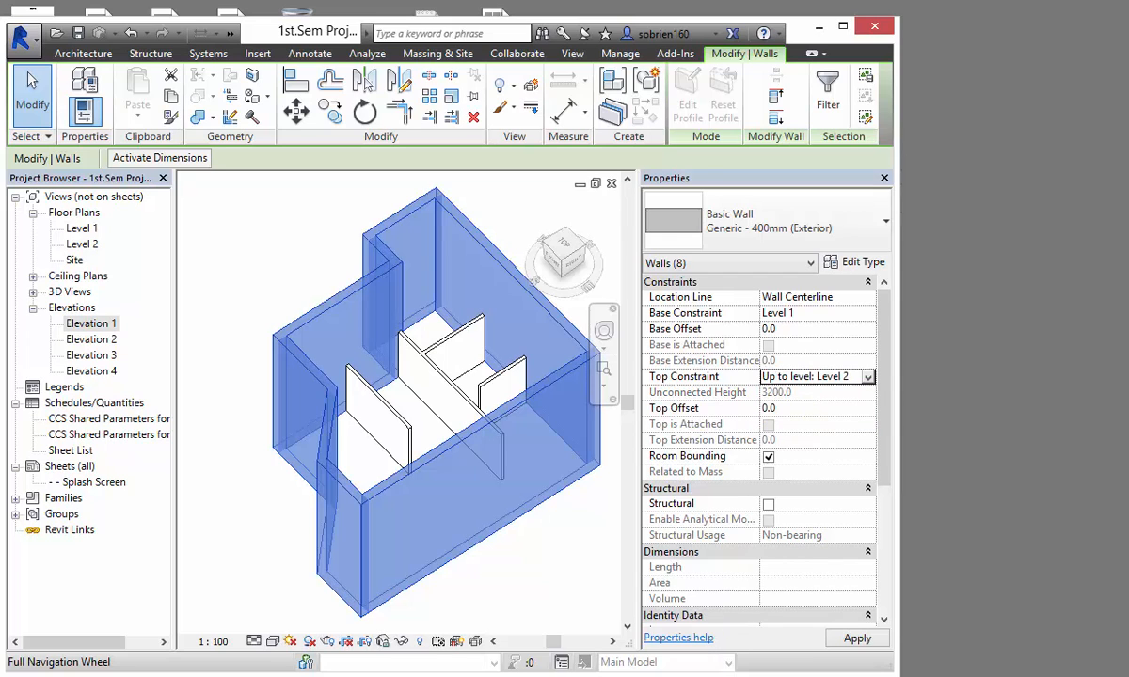
key("Escape")
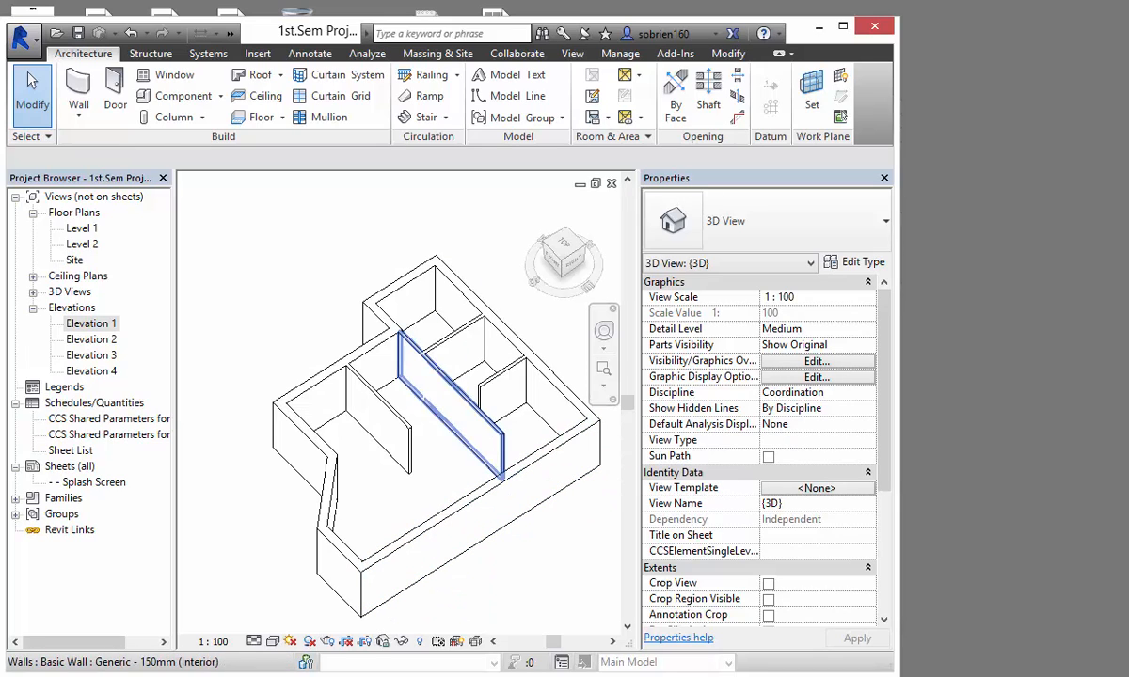
Step: Open Elevation 1 and set the elevation of Level 2 to 6000
double_click(92, 323)
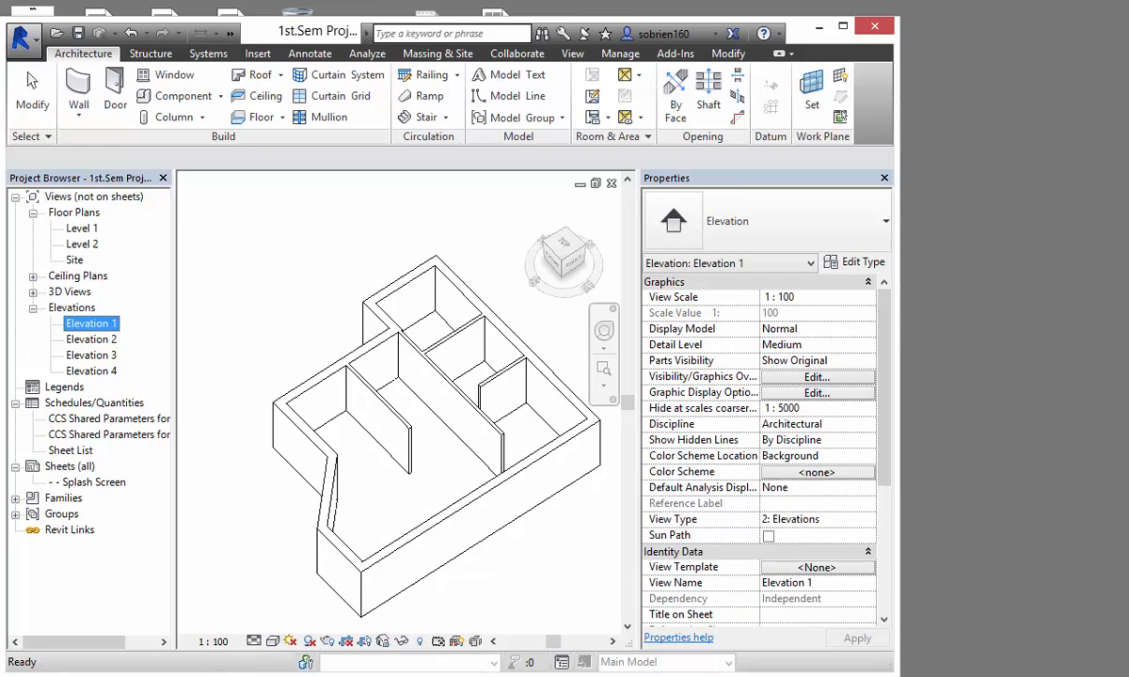
scroll(286, 449, "up", 2)
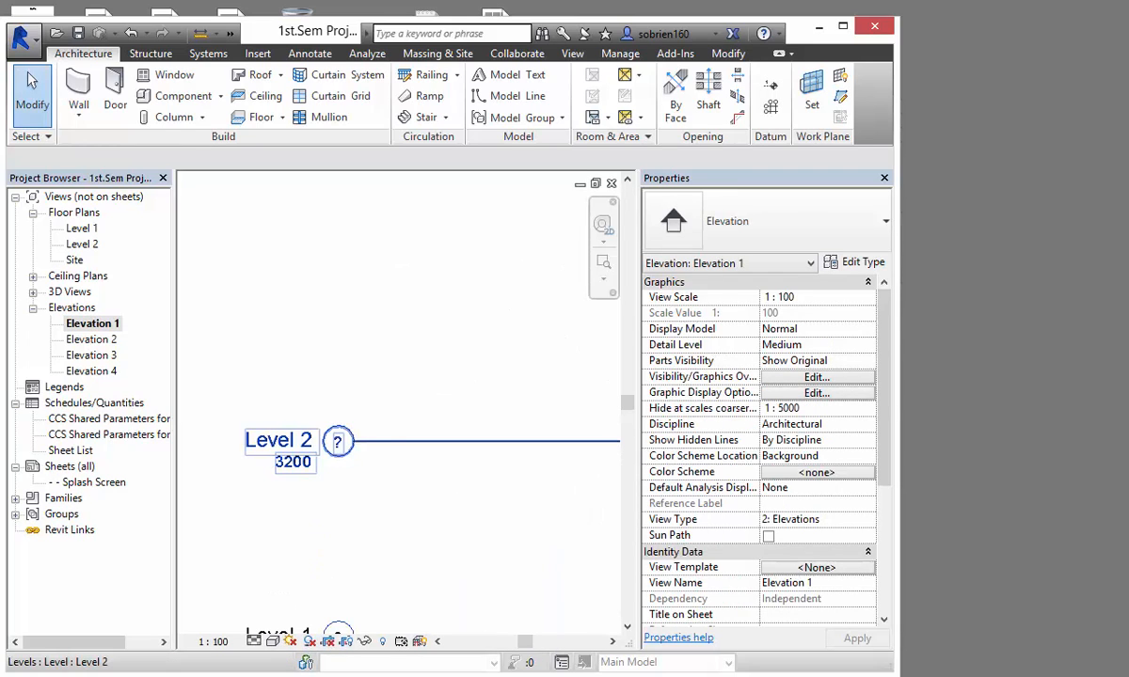
left_click(282, 440)
left_click(259, 464)
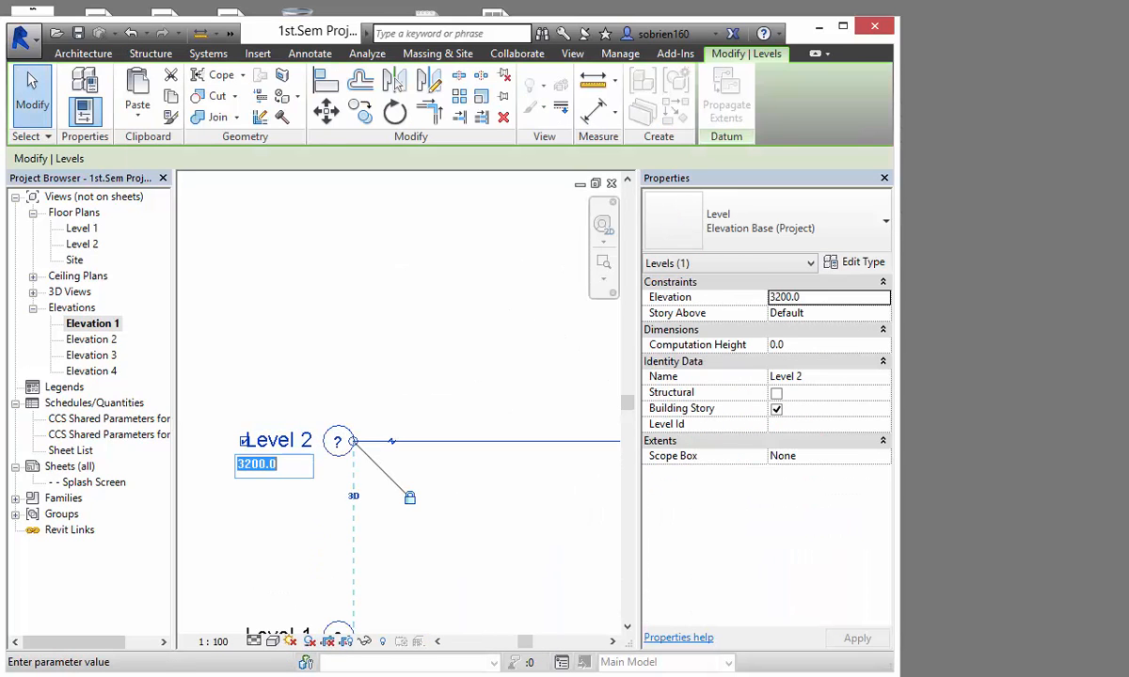
type("60")
scroll(376, 528, "down", 6)
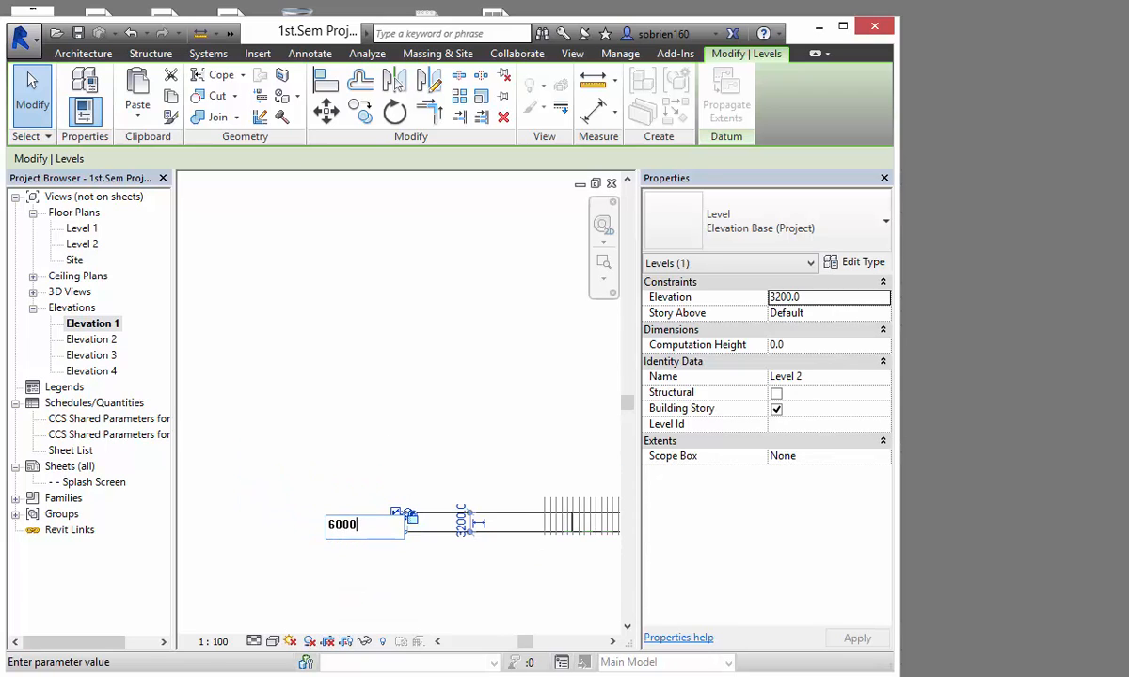
key("Return")
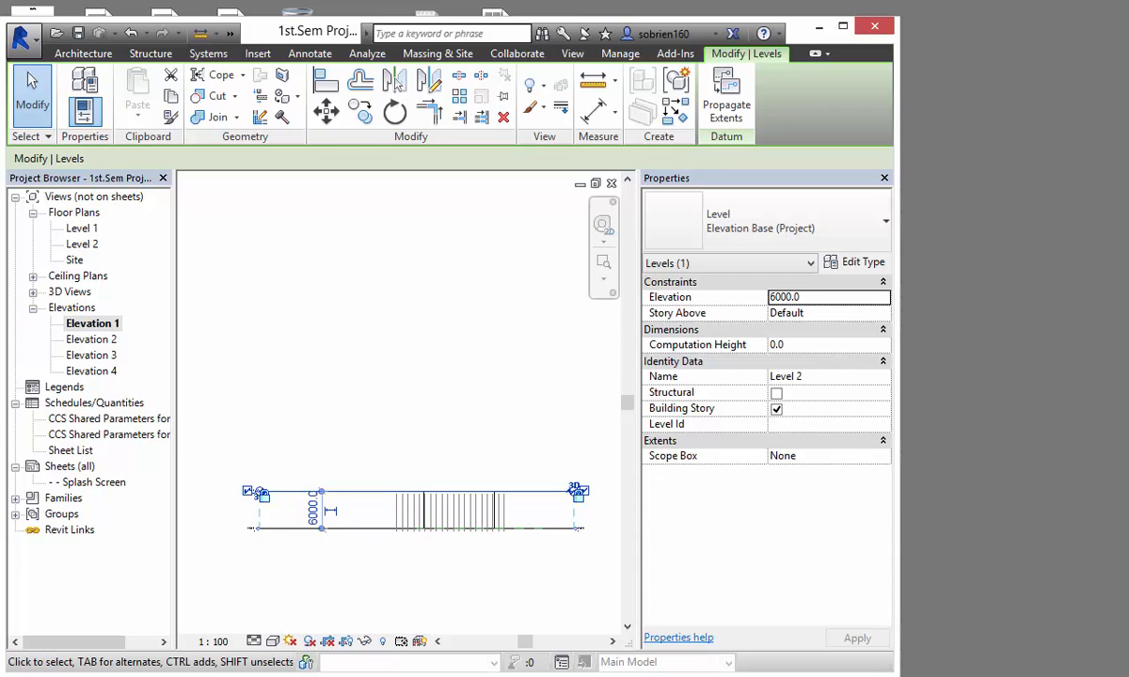
Step: Tile the open views, close the Level 1 floor plan and splash sheet, and retile Elevation 1 beside the 3D view
key("w")
key("t")
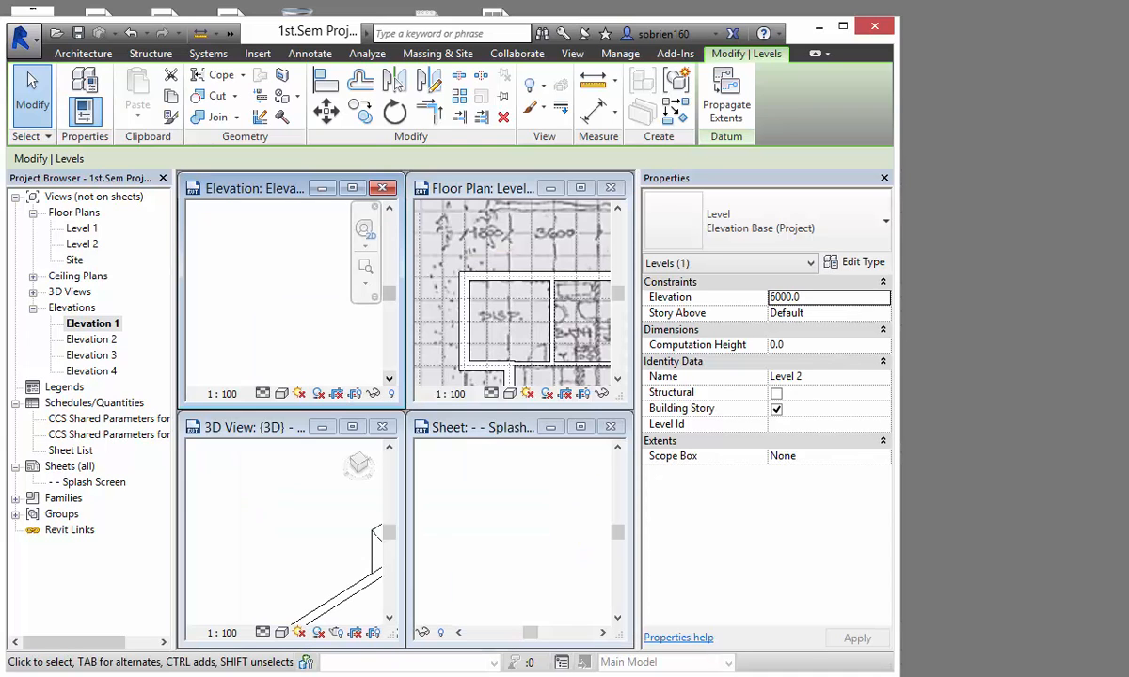
left_click(611, 188)
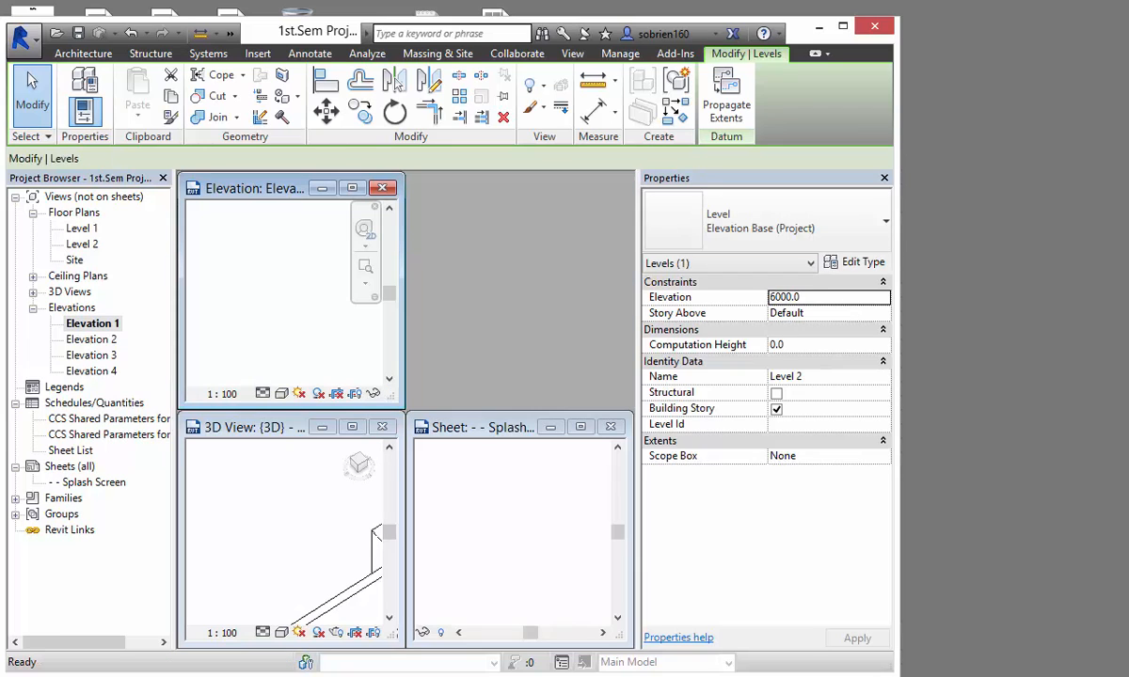
left_click(611, 427)
key("w")
key("t")
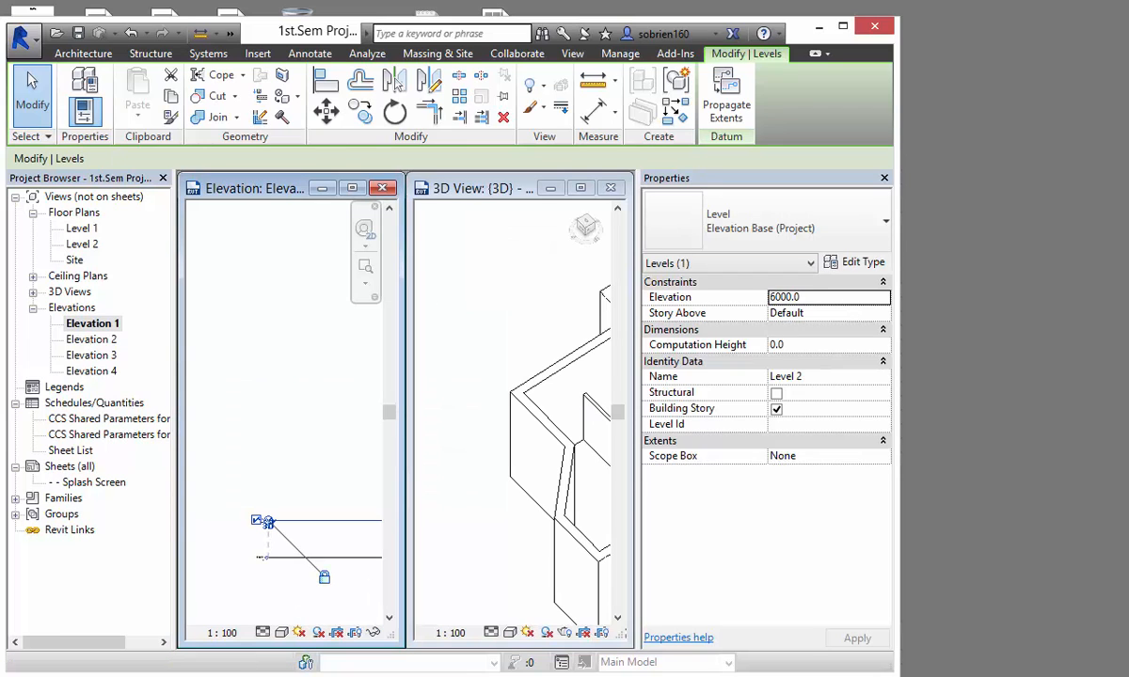
Step: With the house framed in the 3D view, move the Level 2 line in Elevation 1 down to 3000
middle_click_drag(569, 412, 463, 410)
scroll(464, 410, "down", 3)
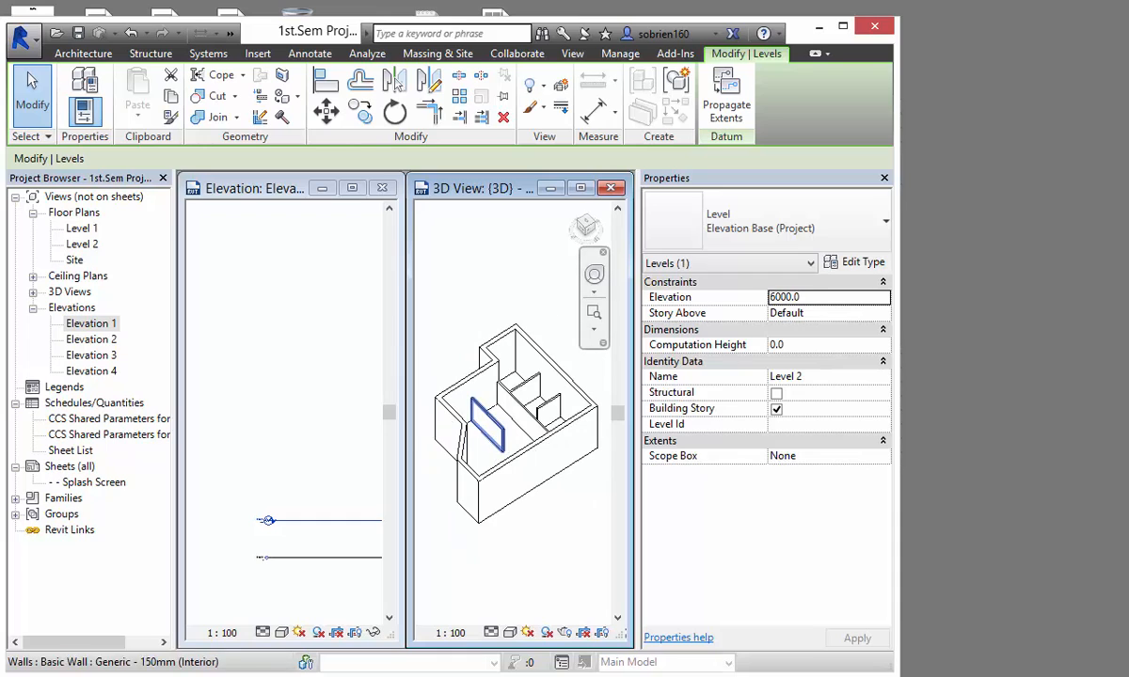
scroll(340, 536, "down", 1)
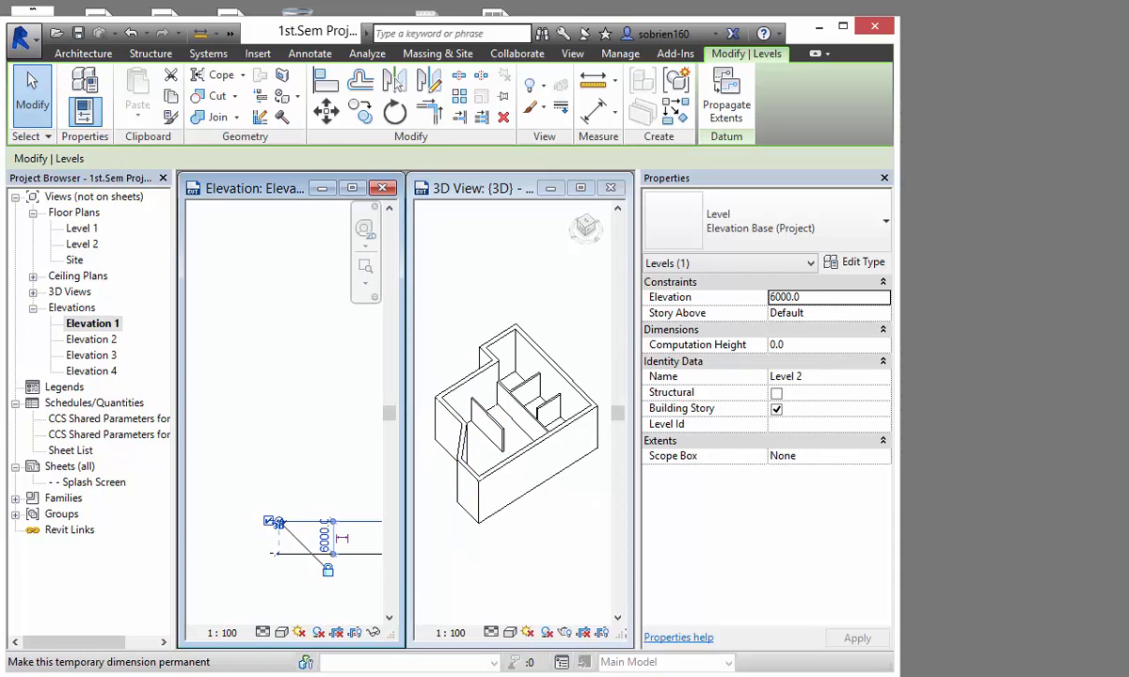
middle_click_drag(341, 536, 189, 531)
scroll(256, 510, "down", 1)
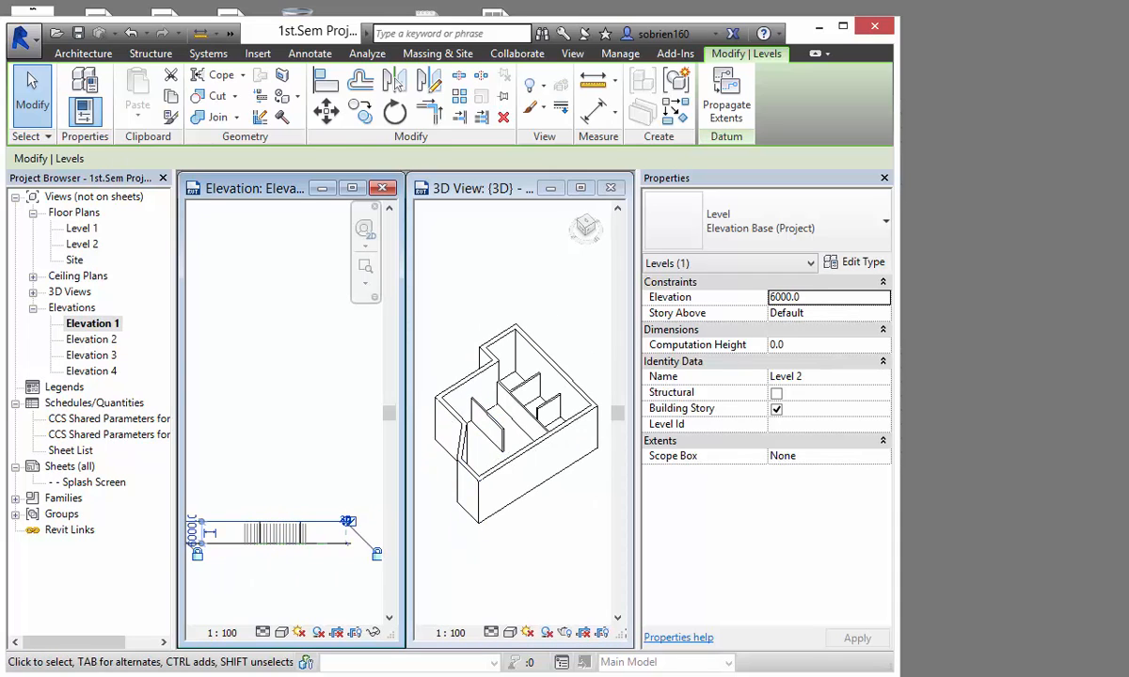
scroll(257, 510, "down", 1)
scroll(324, 531, "up", 2)
scroll(324, 529, "up", 1)
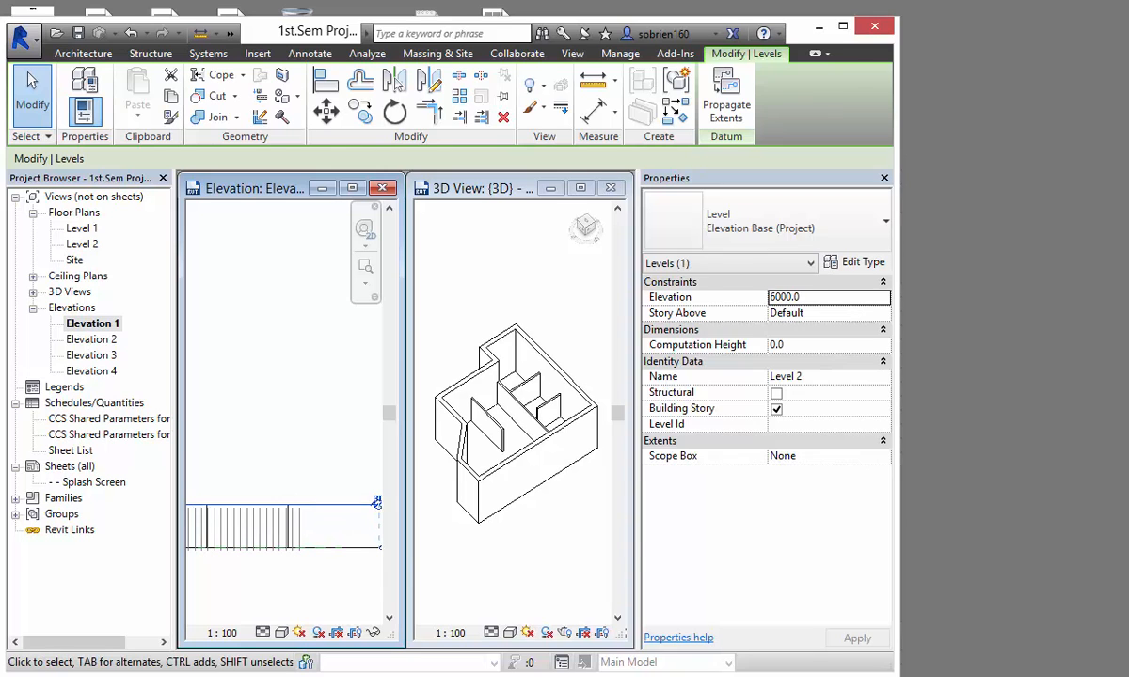
key("Escape")
left_click(325, 505)
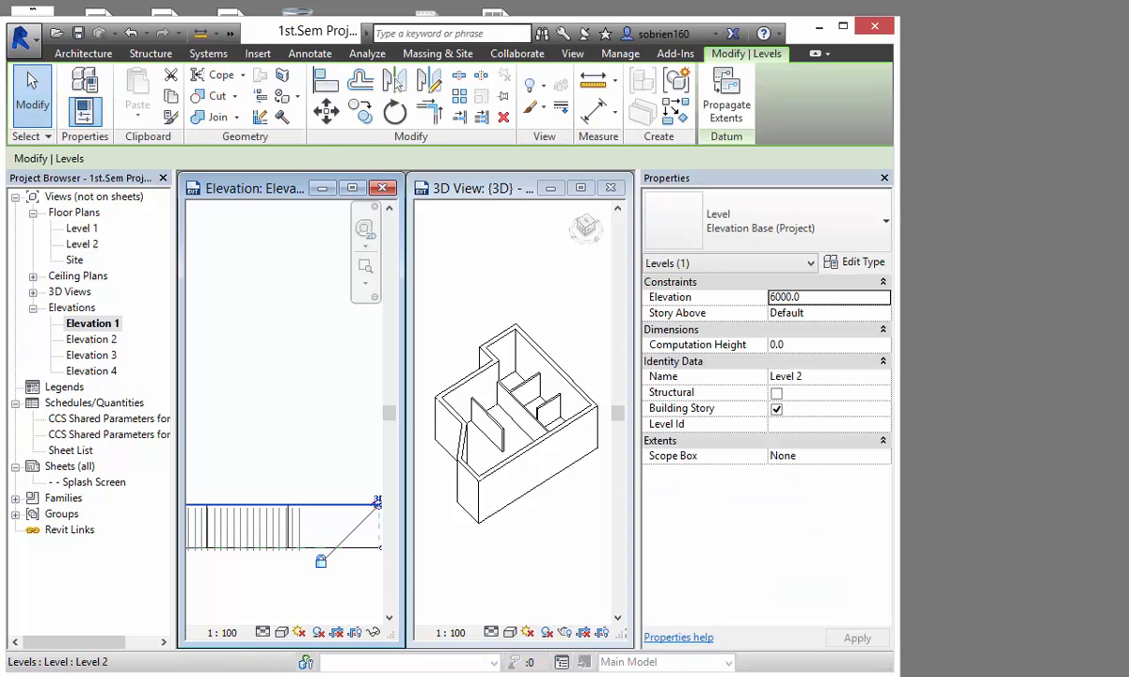
left_click_drag(324, 505, 325, 525)
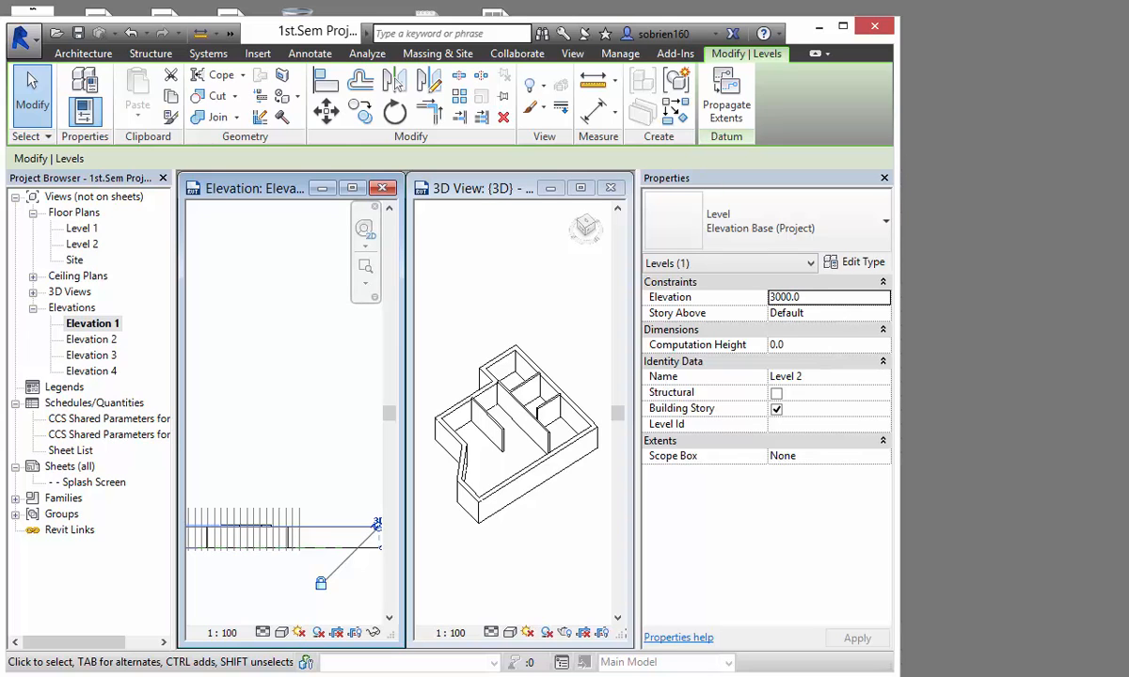
Step: Compare the wall heights in the 3D view and lower the Level 2 line in Elevation 1 to 2000
left_click(470, 188)
scroll(499, 400, "up", 10)
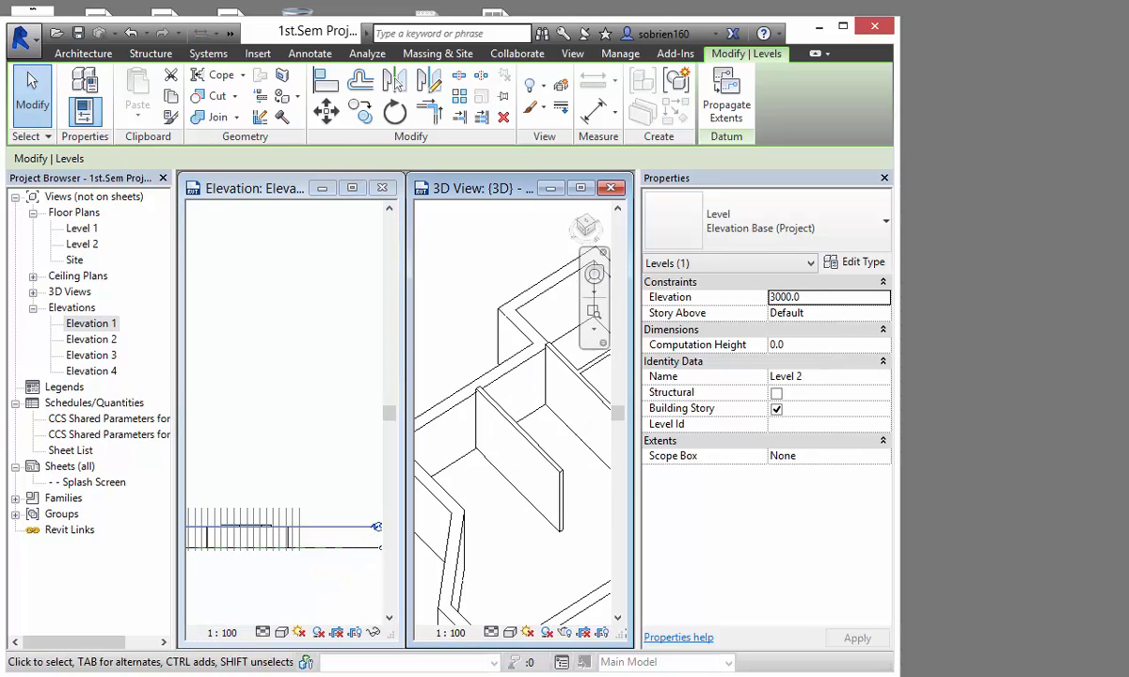
scroll(508, 391, "down", 2)
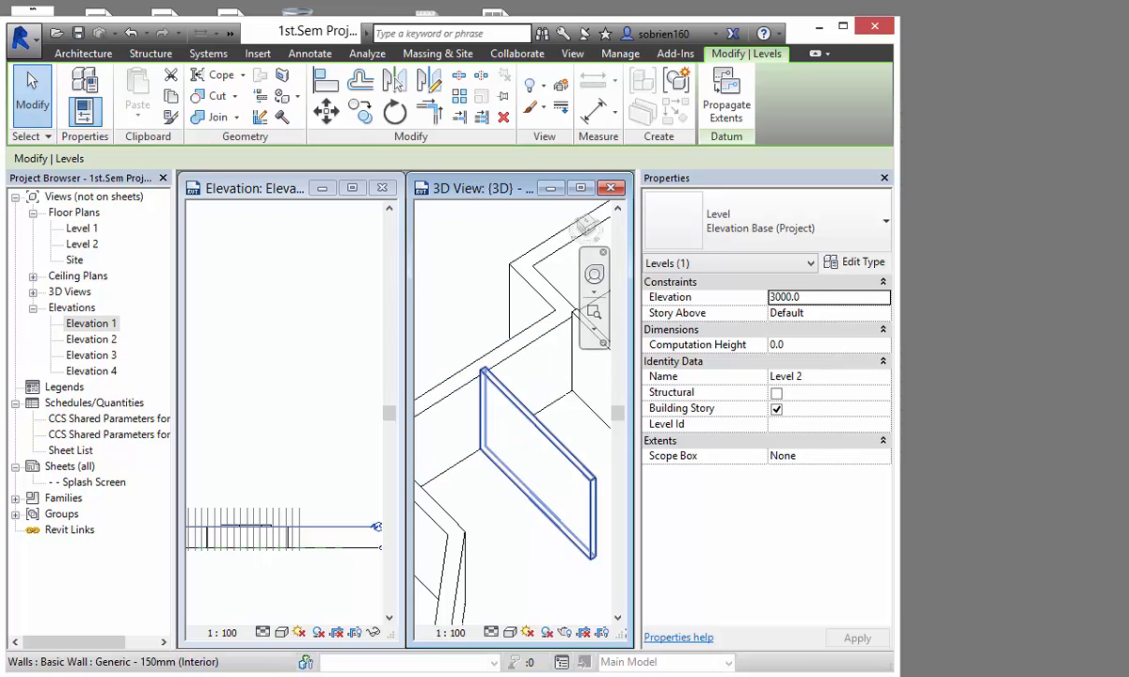
scroll(509, 391, "down", 1)
scroll(489, 377, "down", 2)
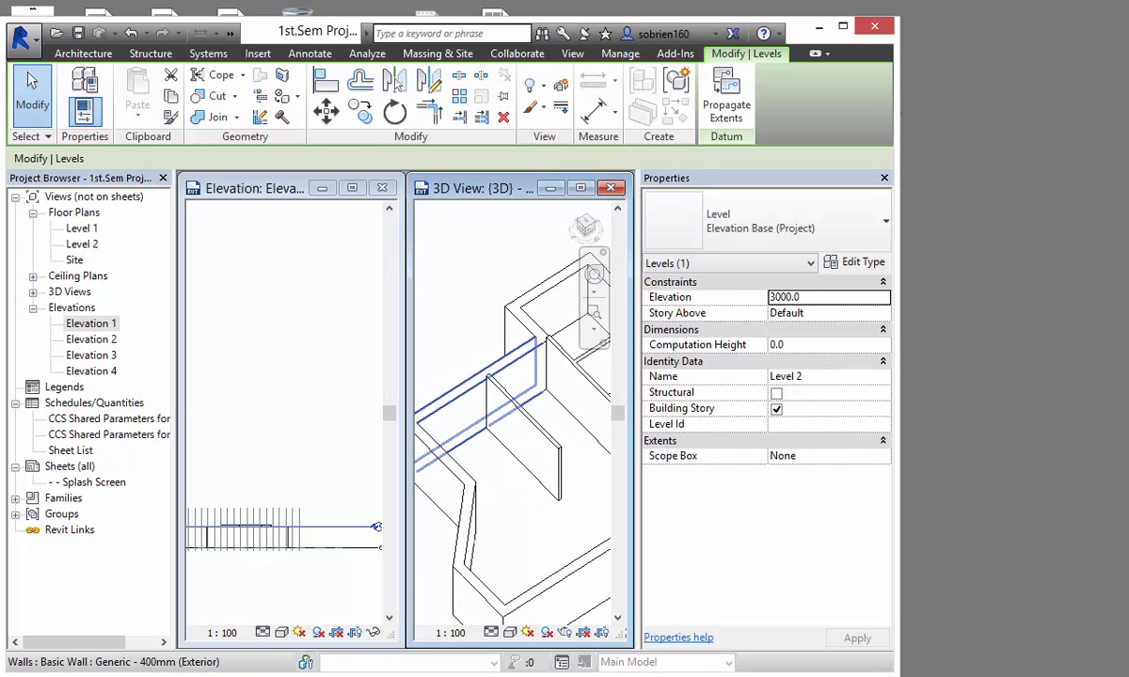
left_click(330, 527)
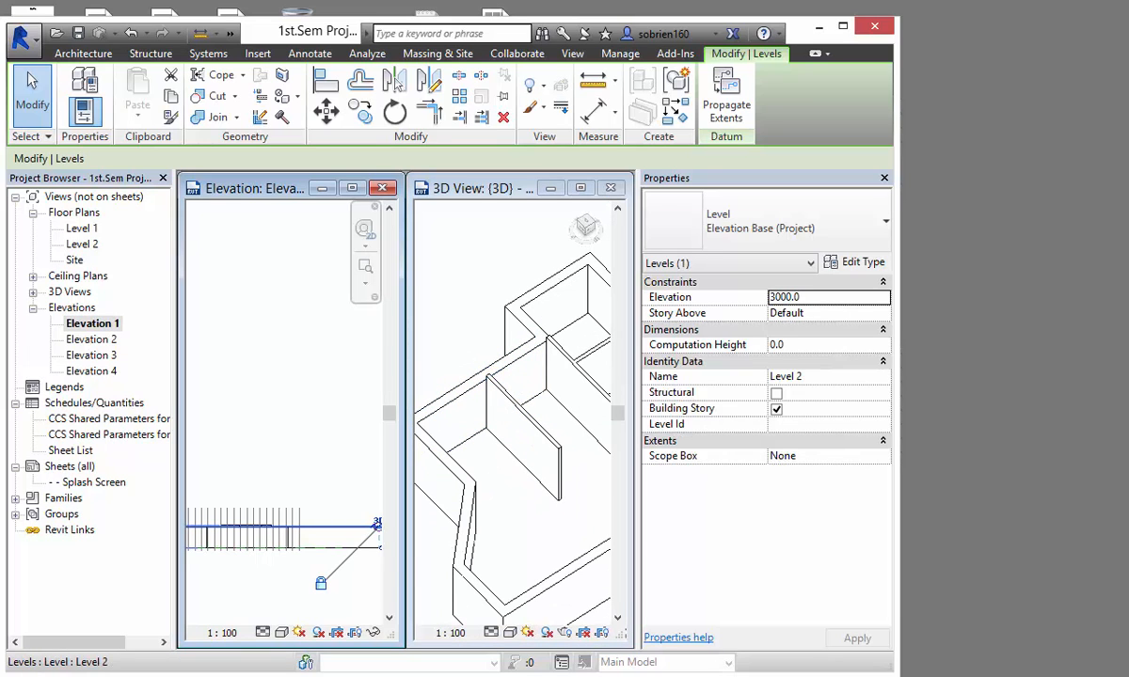
left_click_drag(329, 524, 333, 534)
Step: Set the top constraint of the 7200 mm long interior wall to Up to level: Level 2
middle_click(461, 484)
middle_click_drag(531, 395, 431, 396)
scroll(430, 396, "down", 1)
key("Escape")
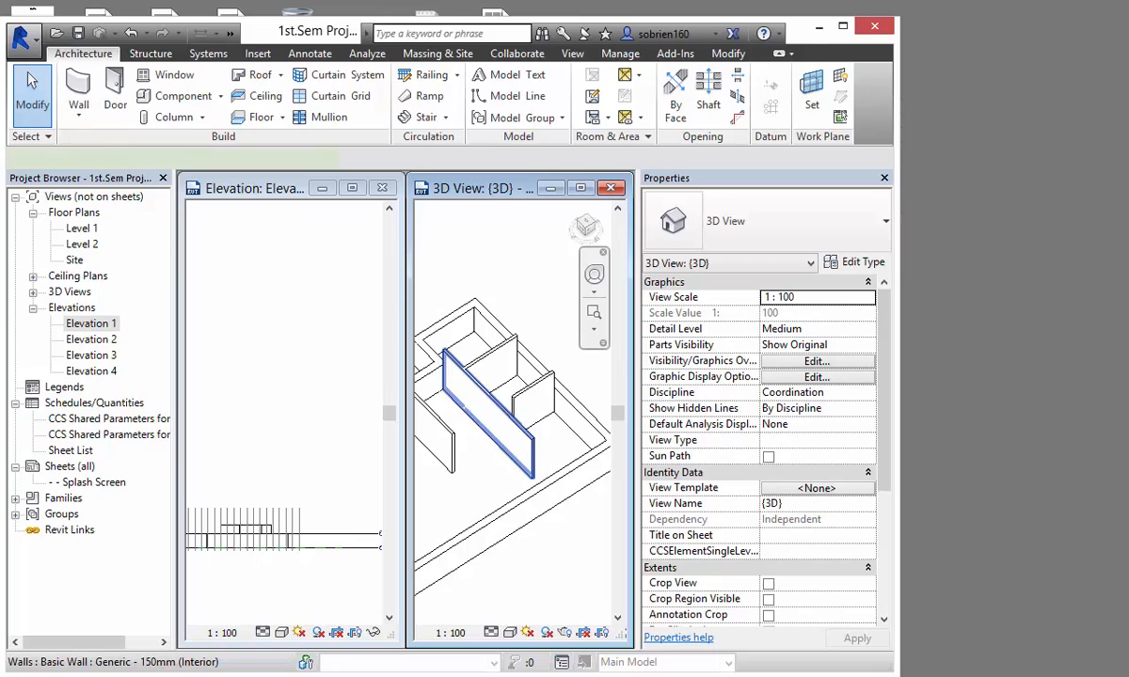
left_click(503, 431)
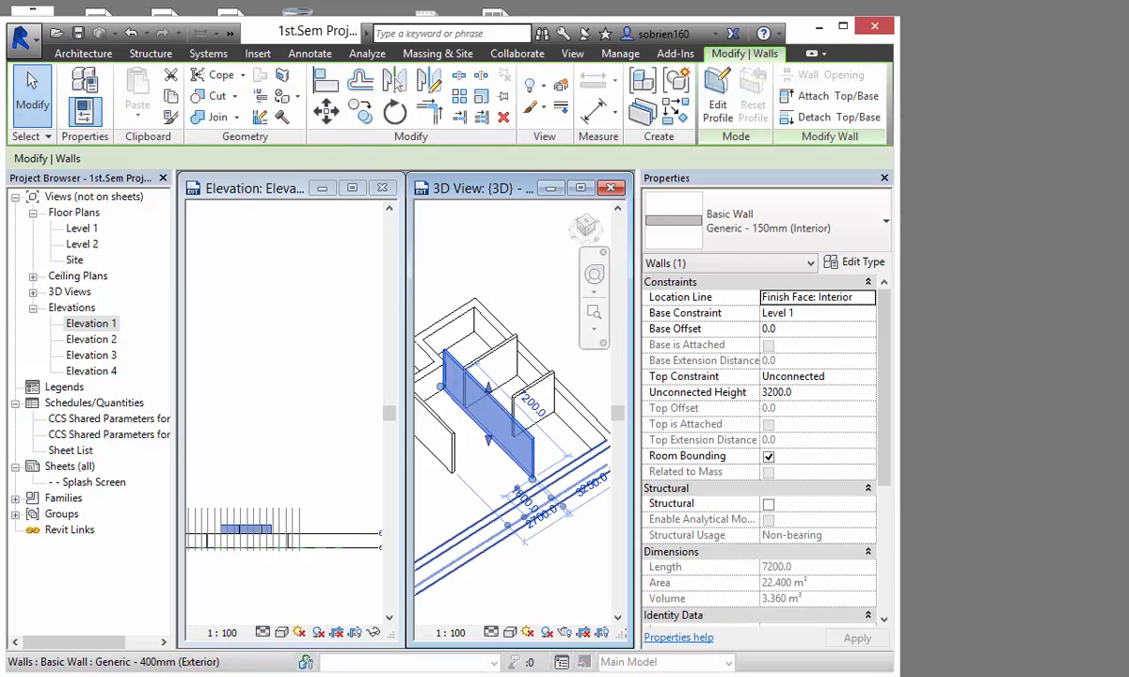
left_click(793, 376)
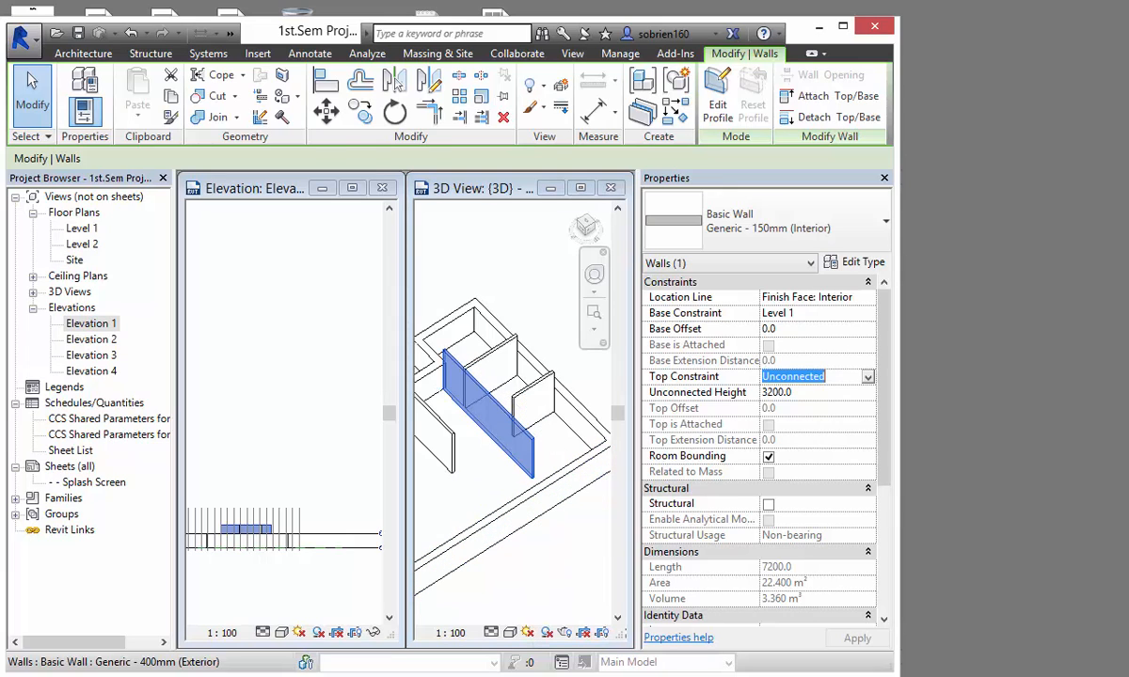
left_click(866, 376)
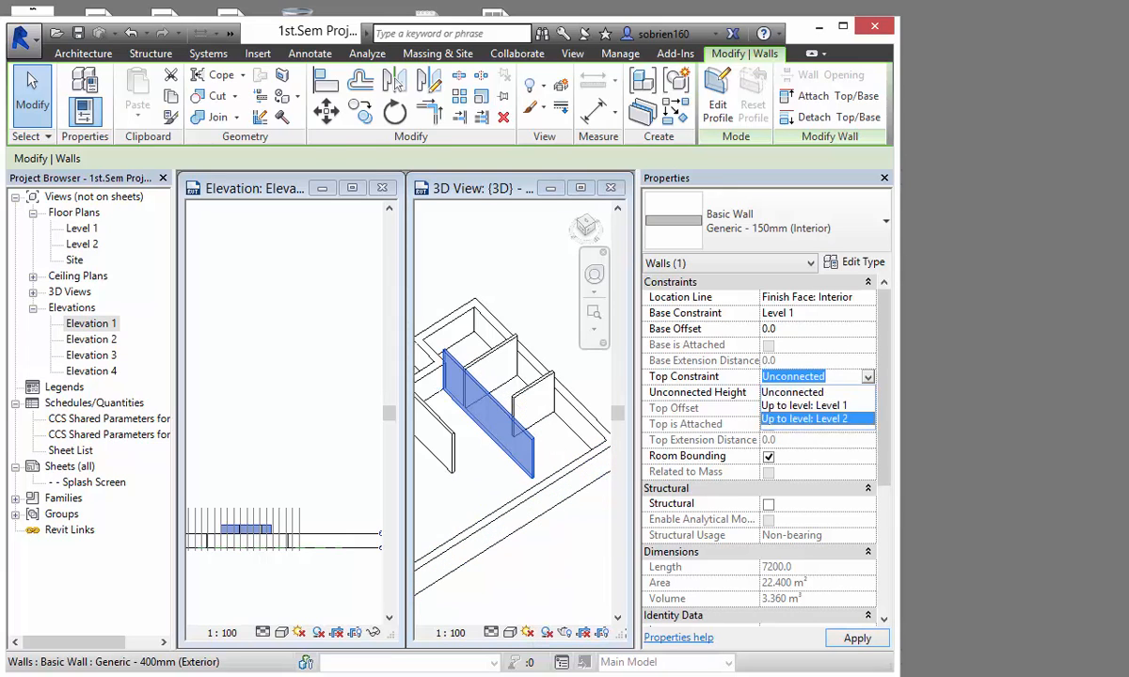
left_click(805, 419)
key("Escape")
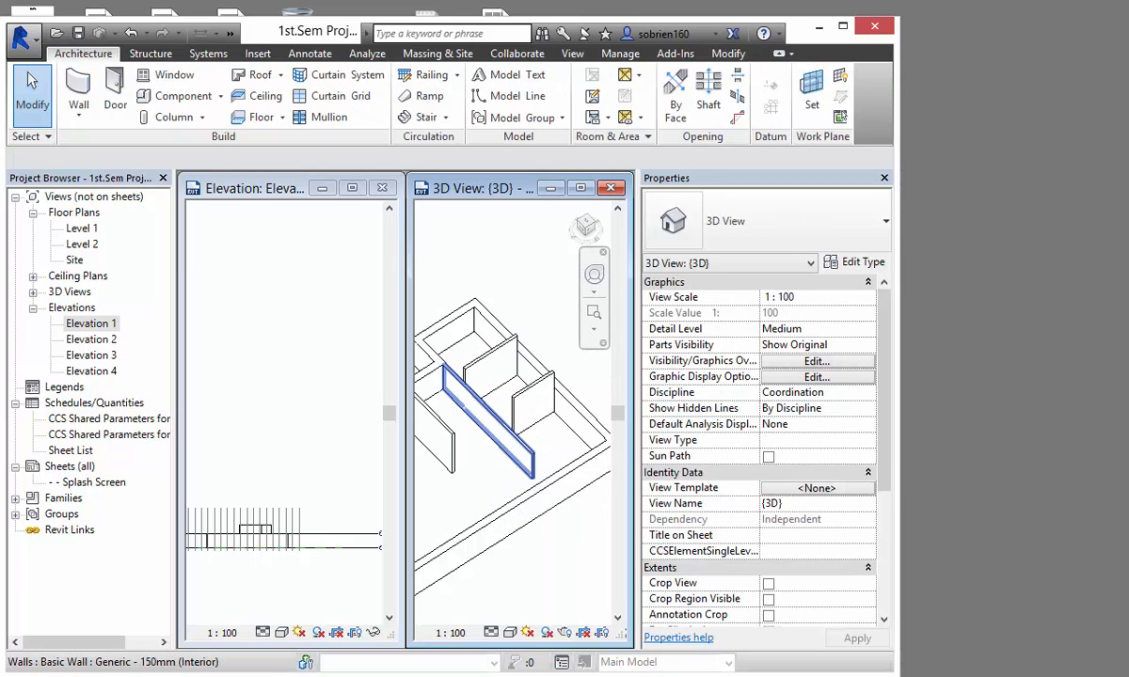
Step: Select all Generic - 150mm (Interior) wall instances visible in the 3D view and set their top constraint to Up to level: Level 2
left_click(469, 372)
right_click(469, 373)
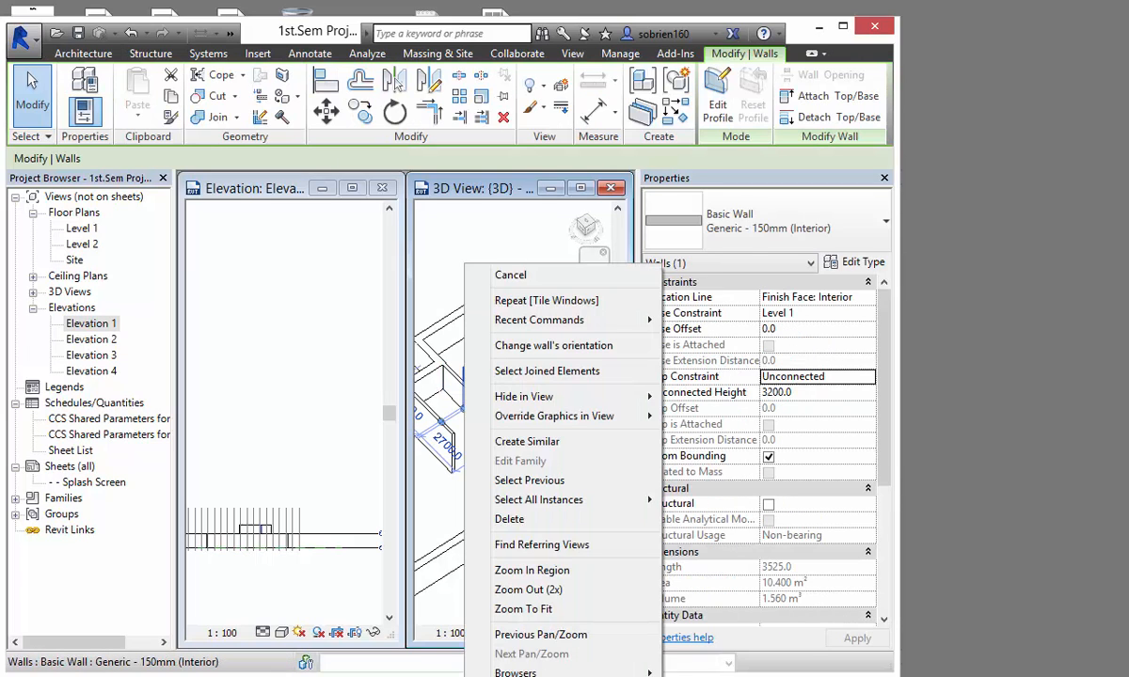
mouse_move(564, 499)
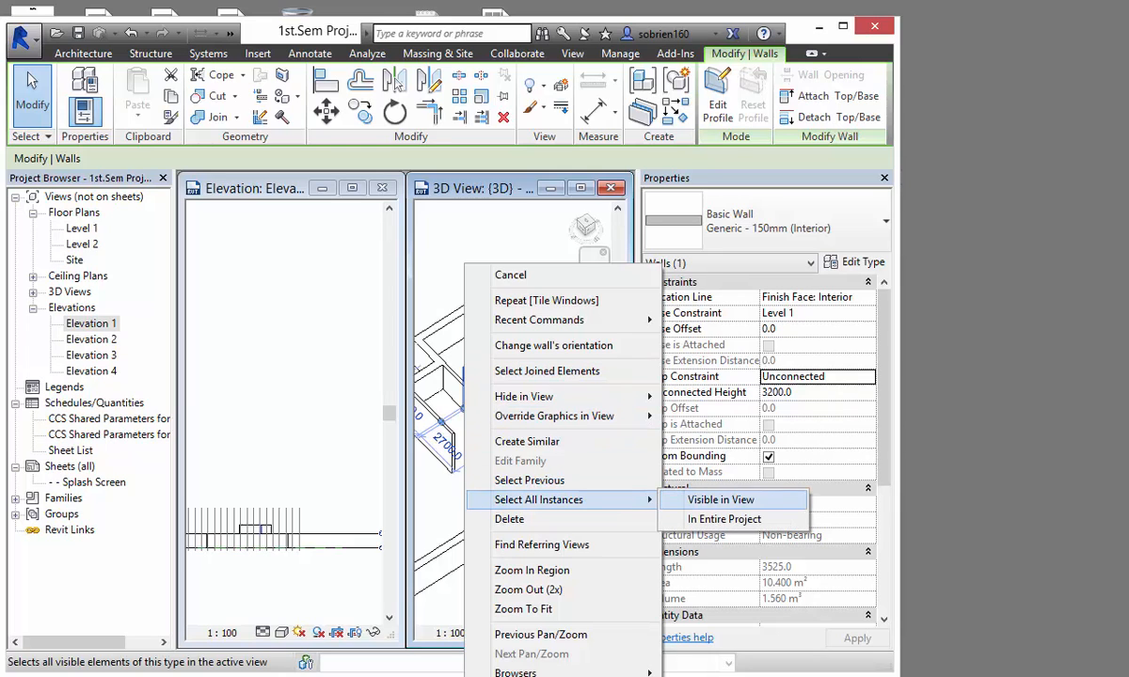
left_click(720, 499)
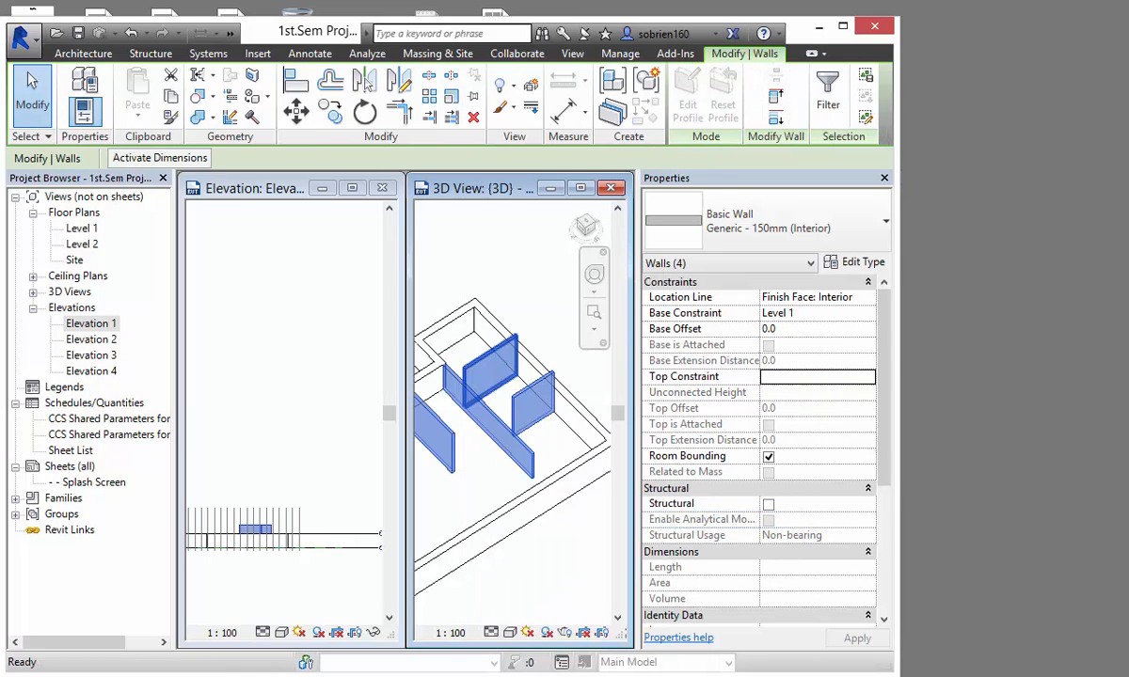
left_click(867, 377)
left_click(804, 418)
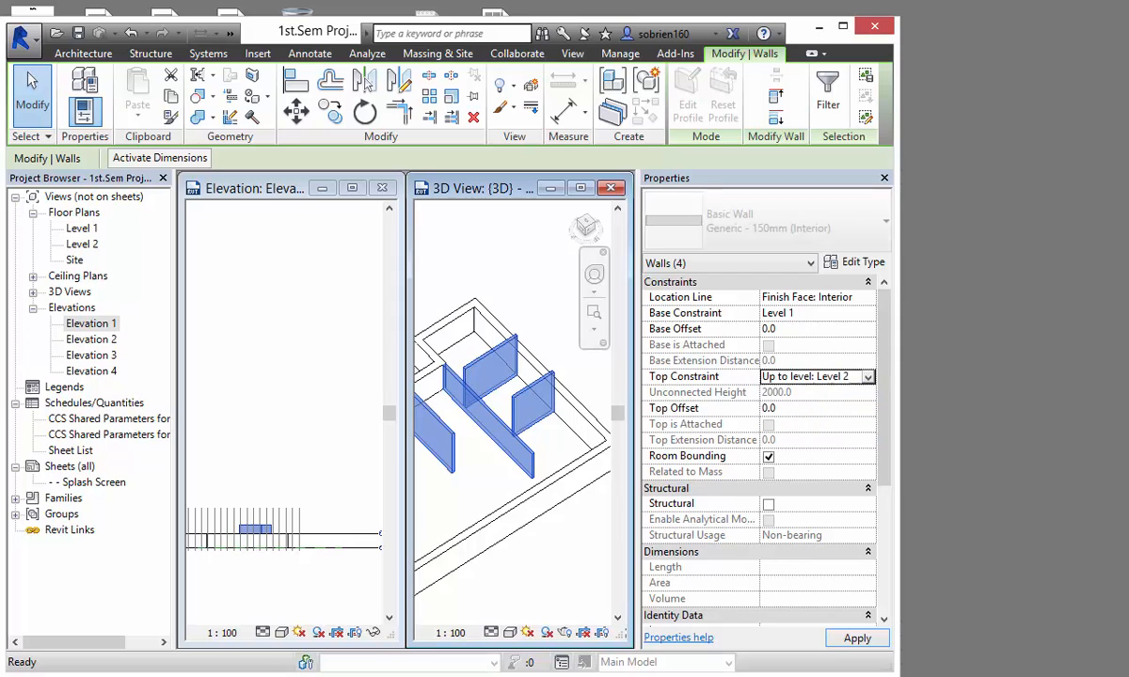
left_click(861, 639)
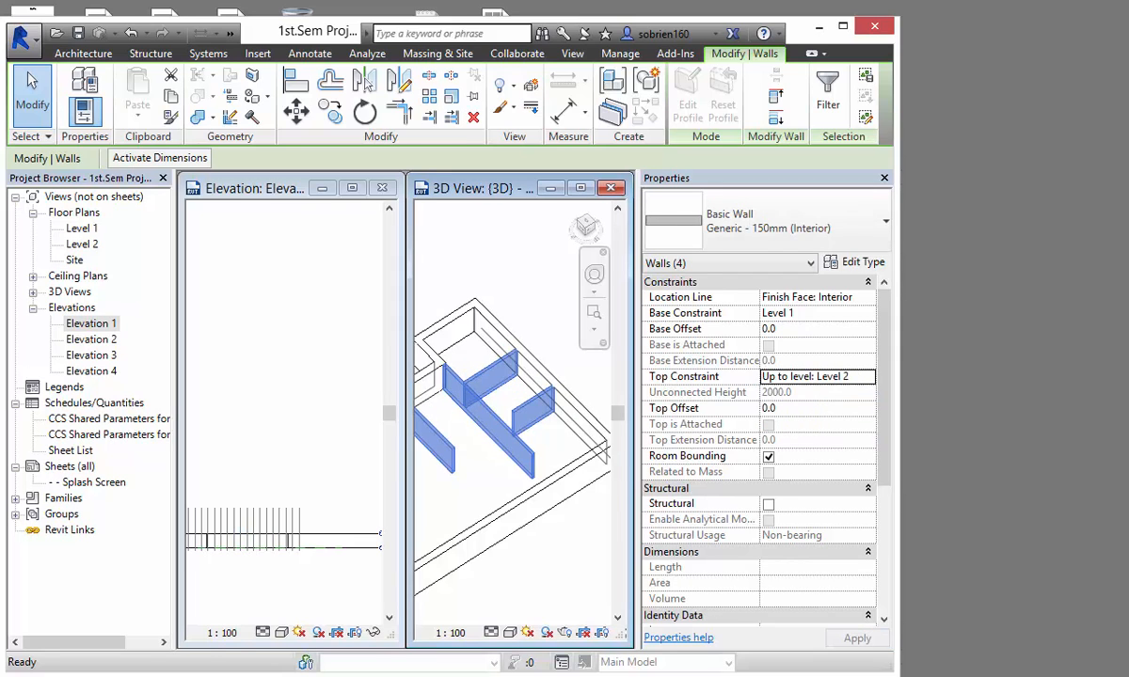
left_click(546, 555)
middle_click_drag(527, 527, 569, 545)
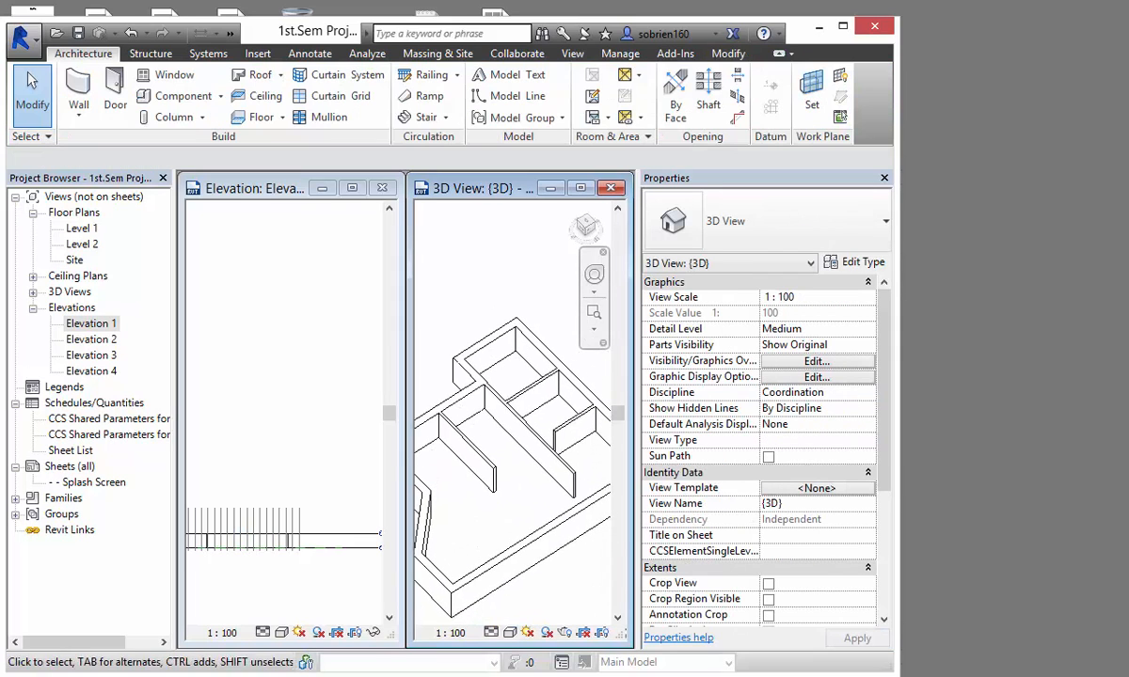
Step: Test the wall constraints by raising the Level 2 line in Elevation 1 to 7000 and lowering it back to 3000
left_click(350, 520)
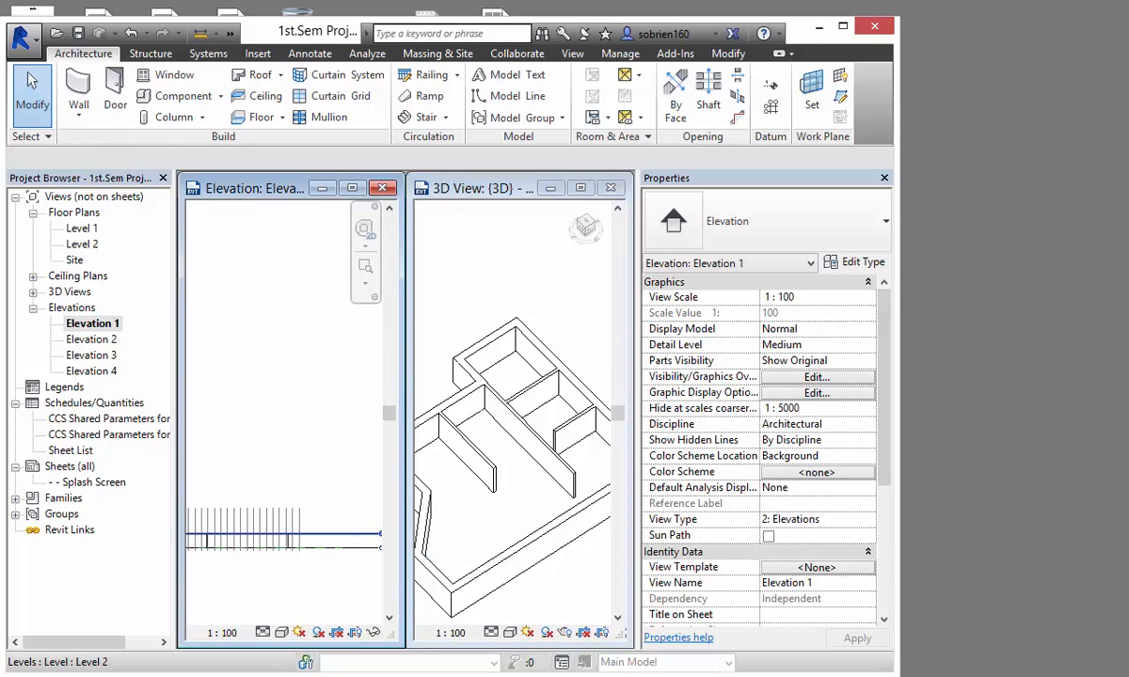
left_click(282, 535)
left_click_drag(282, 534, 282, 499)
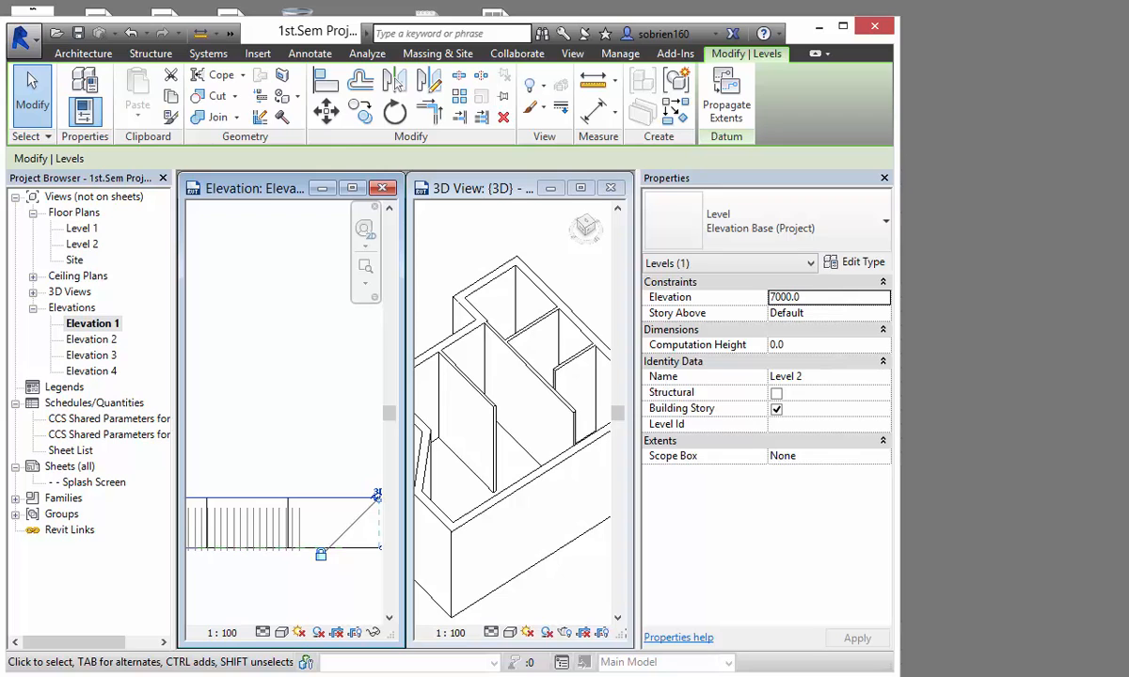
left_click(282, 461)
left_click(282, 498)
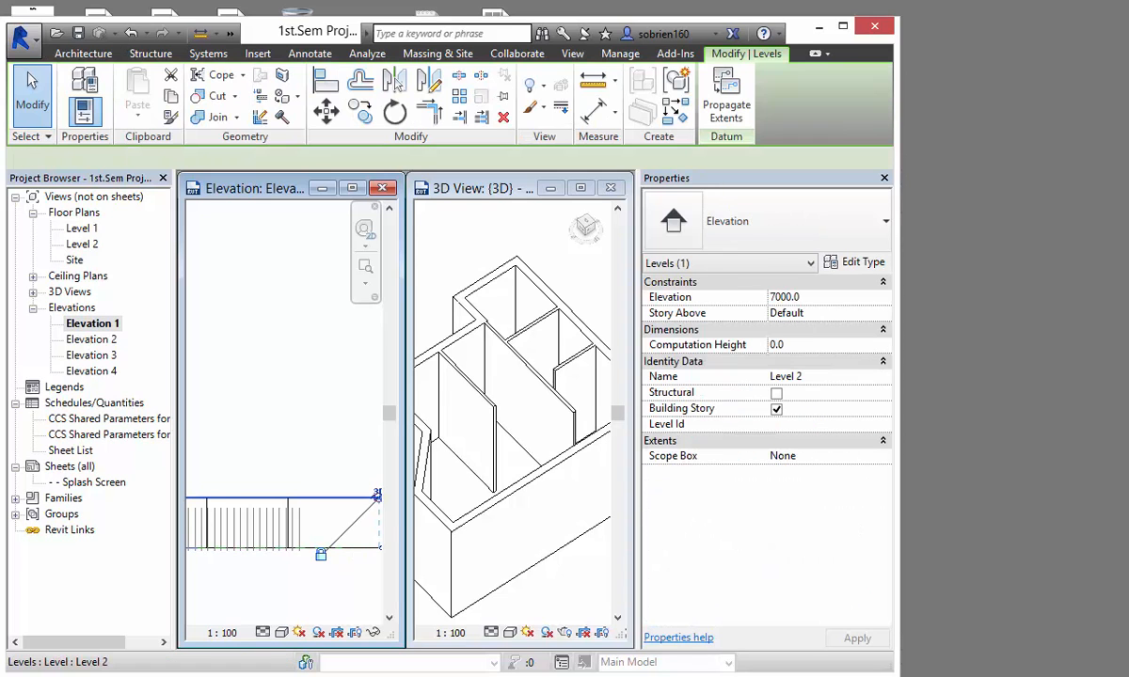
left_click_drag(282, 498, 282, 524)
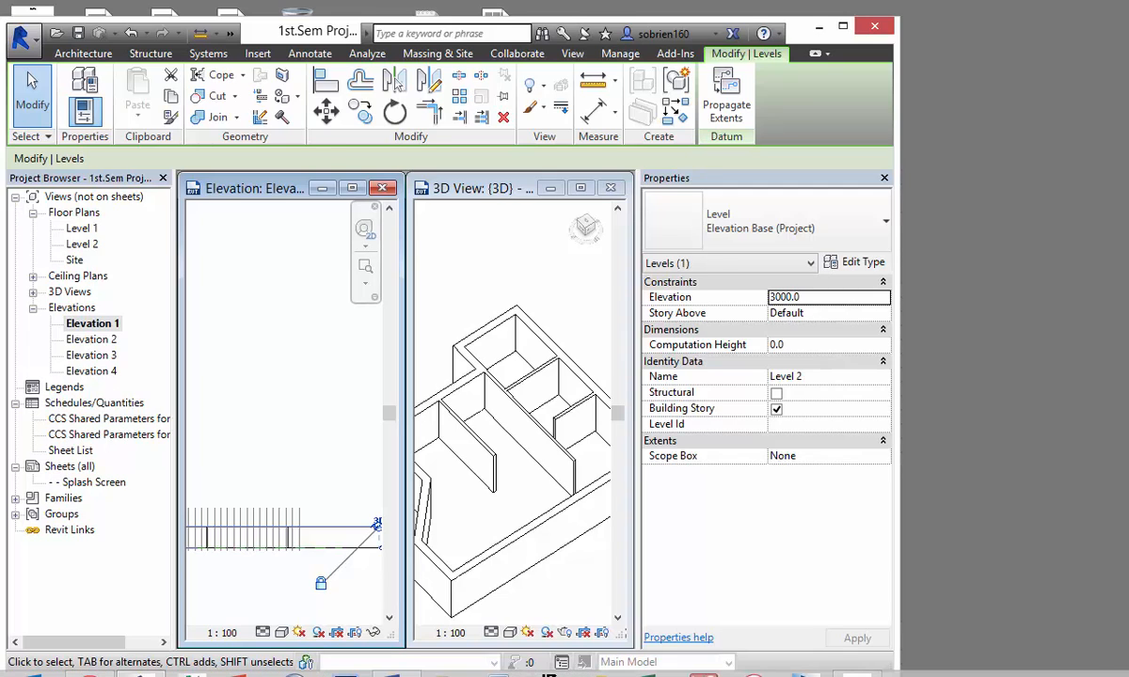
key("alt+shift")
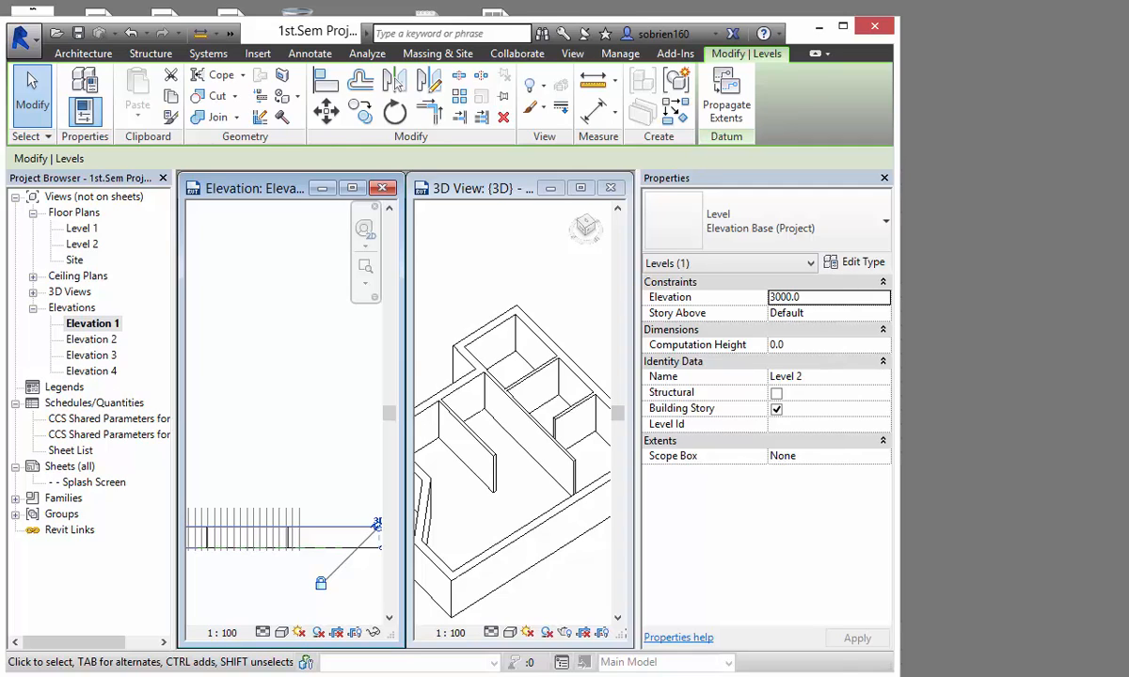
right_click(856, 673)
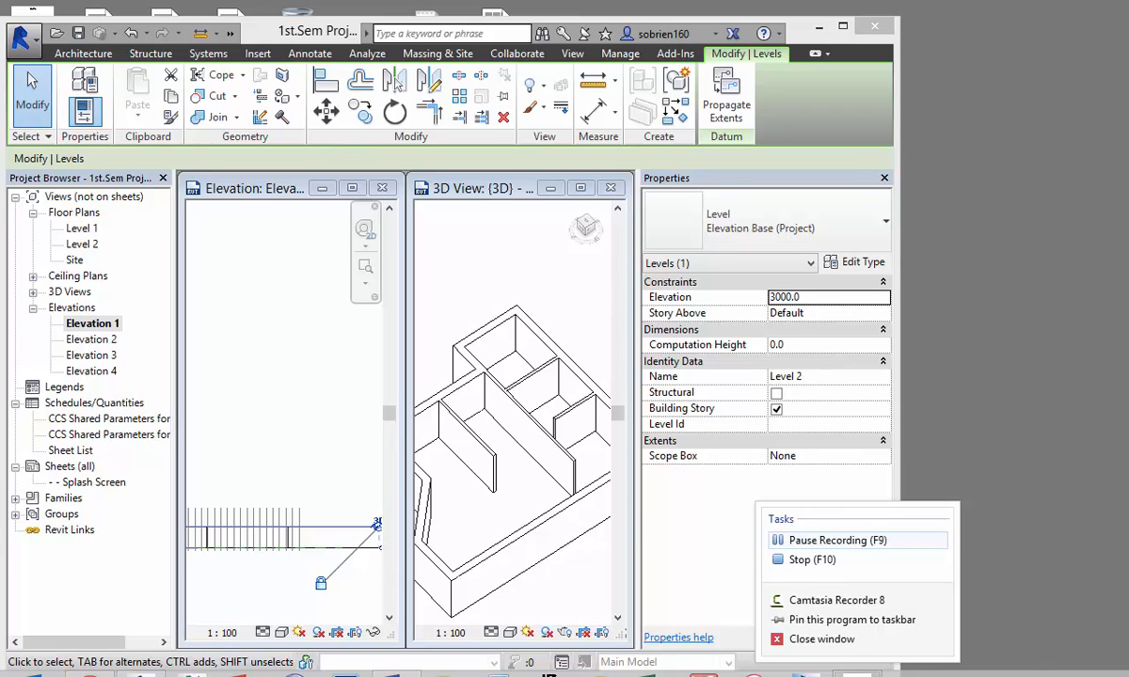
left_click(846, 540)
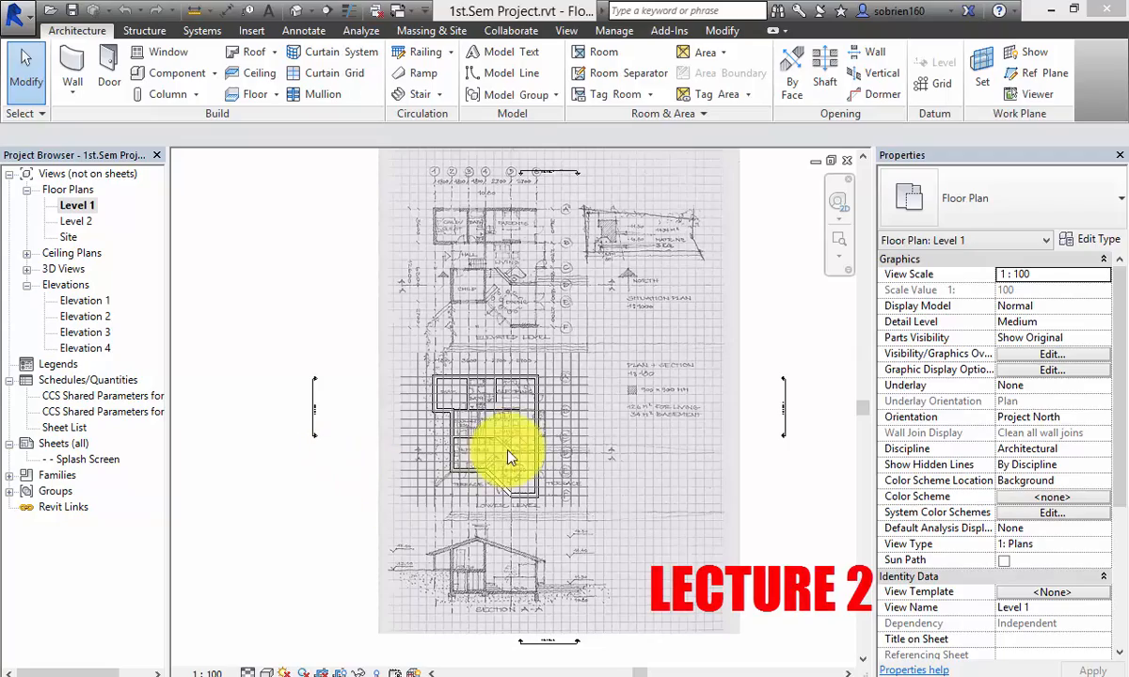
Step: Review the exterior and interior walls of the lower level in the Level 1 floor plan and open the default 3D view
scroll(463, 471, "up", 5)
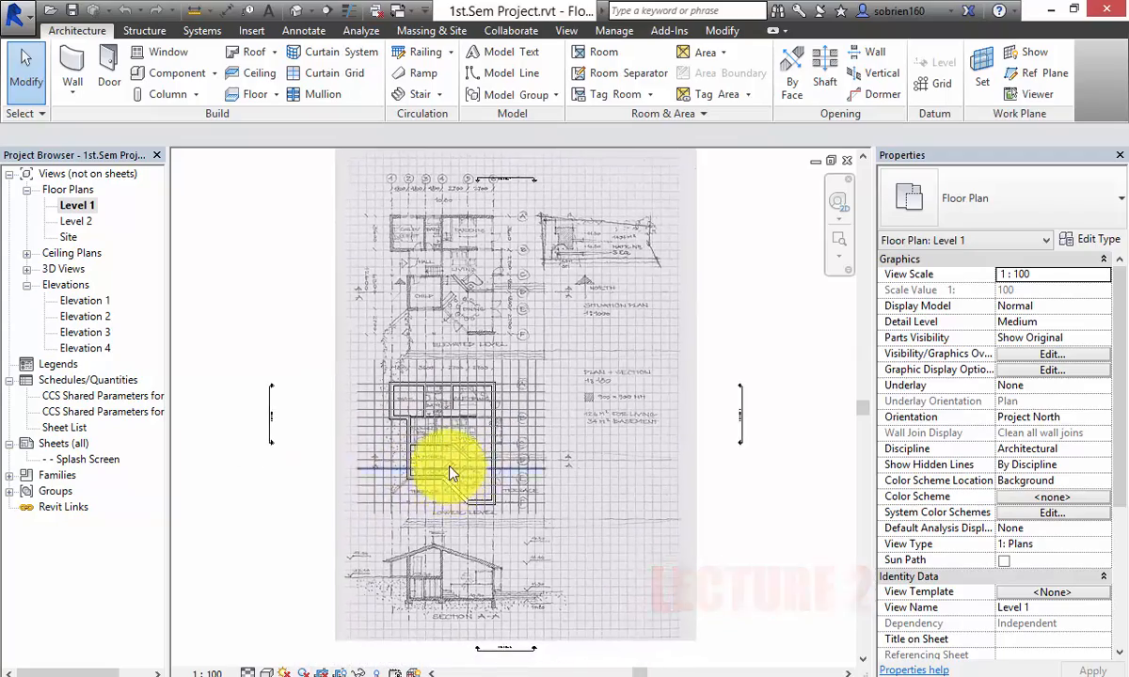
scroll(458, 450, "up", 4)
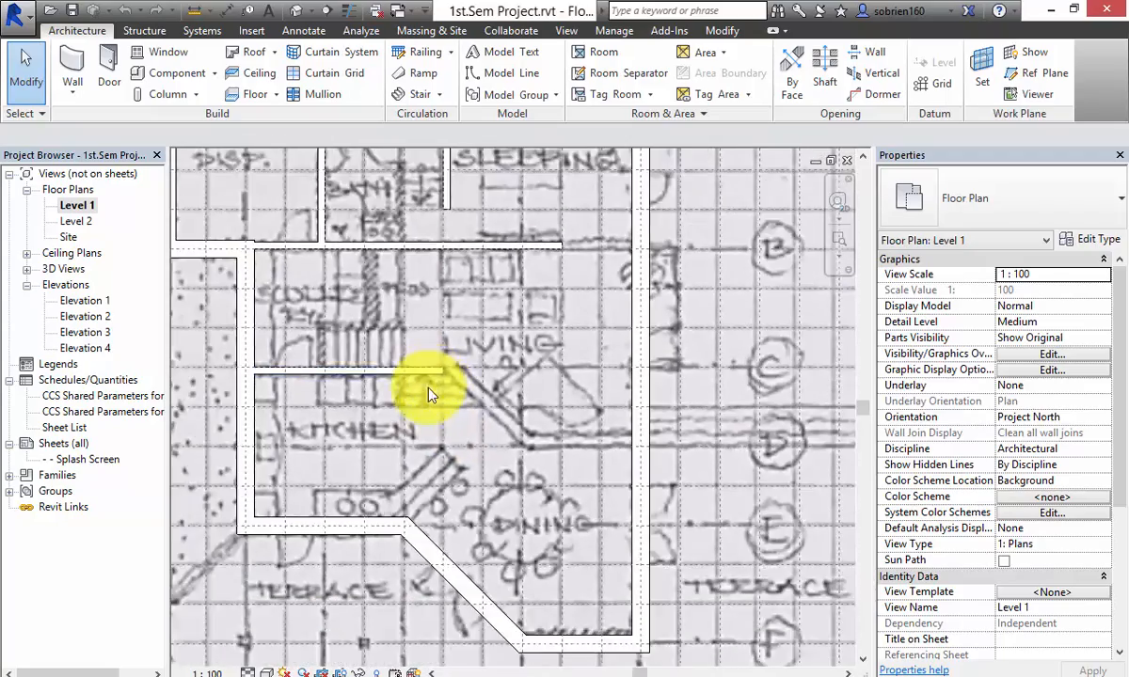
scroll(367, 404, "down", 2)
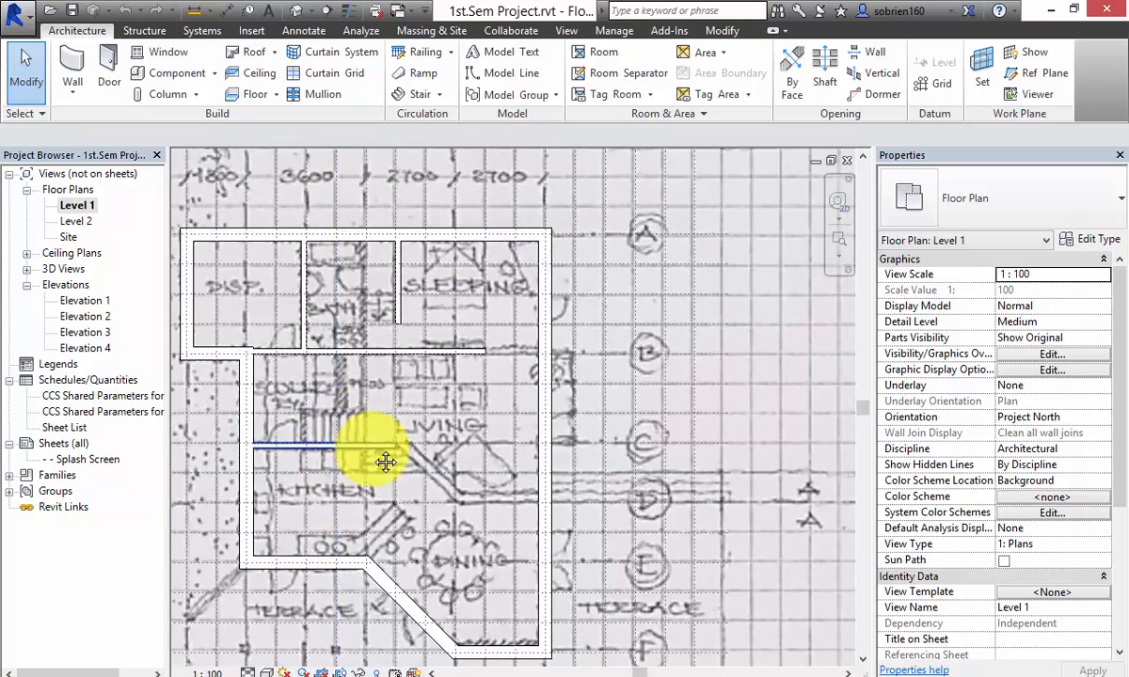
scroll(338, 357, "up", 2)
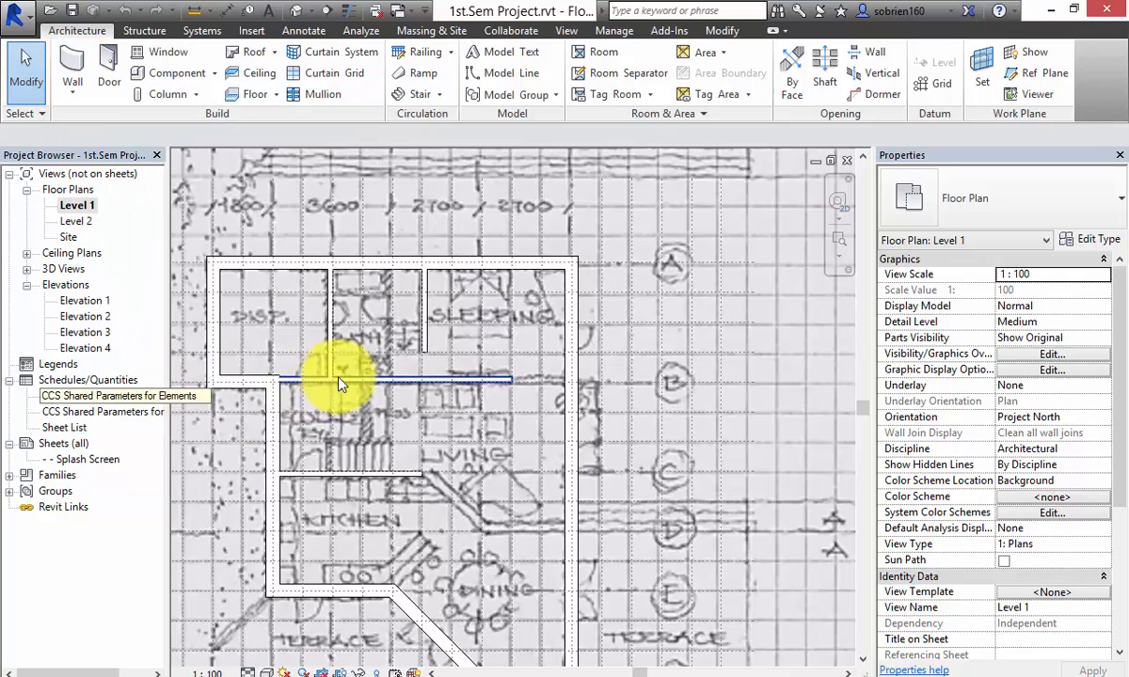
scroll(397, 438, "down", 3)
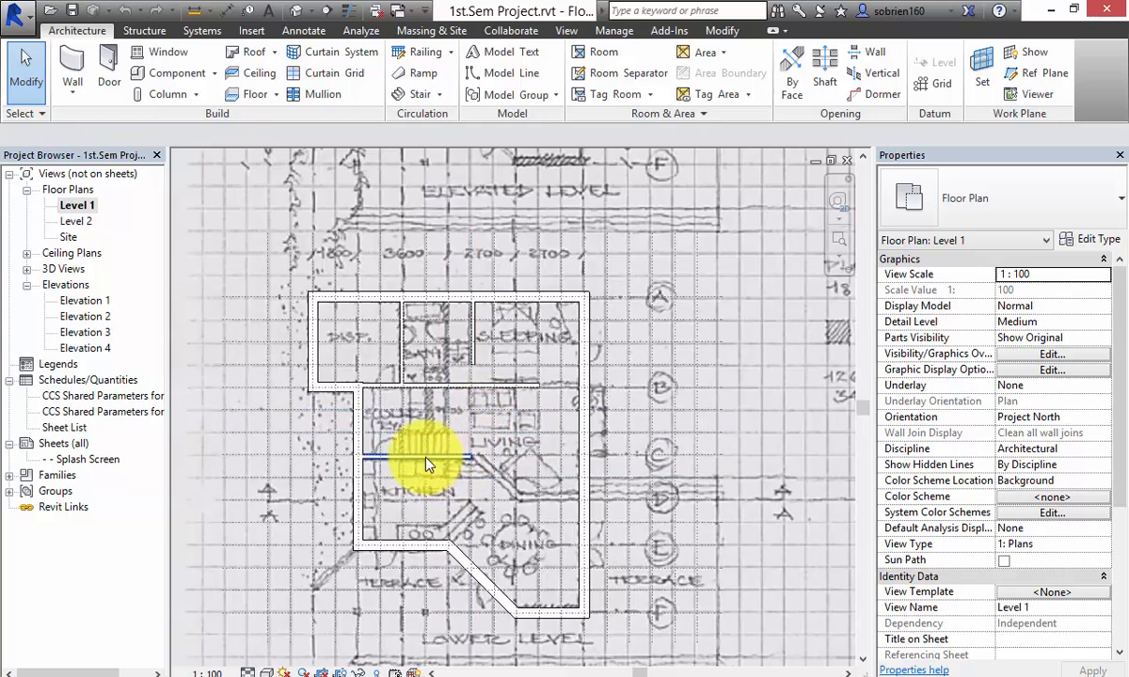
left_click(308, 32)
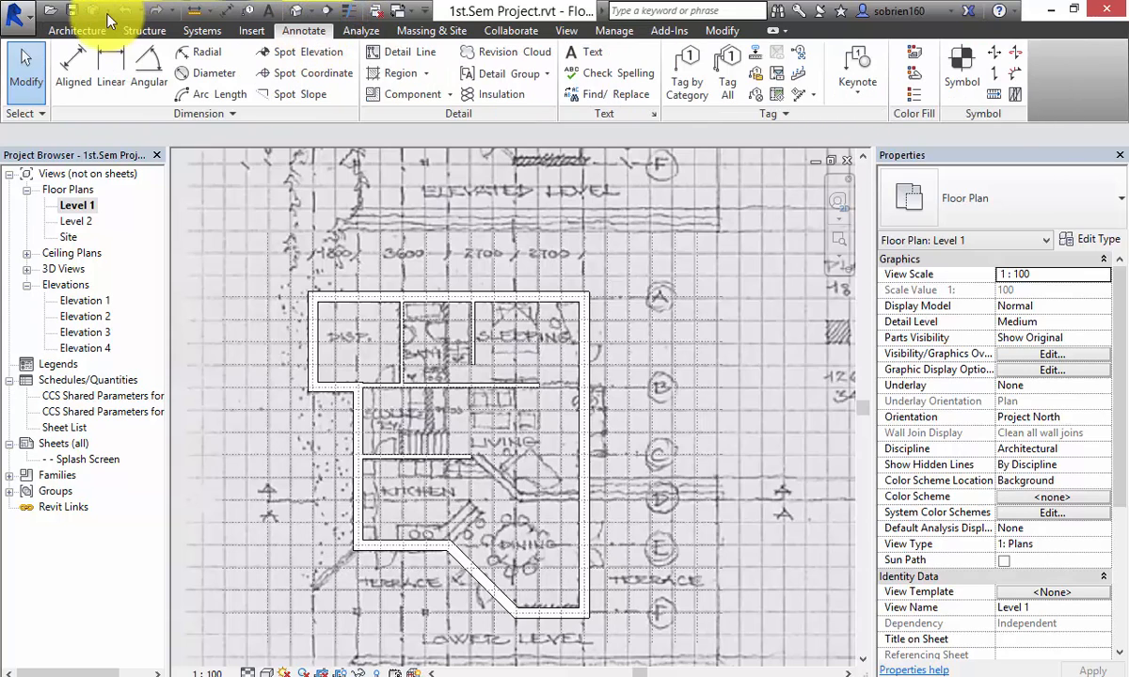
left_click(79, 30)
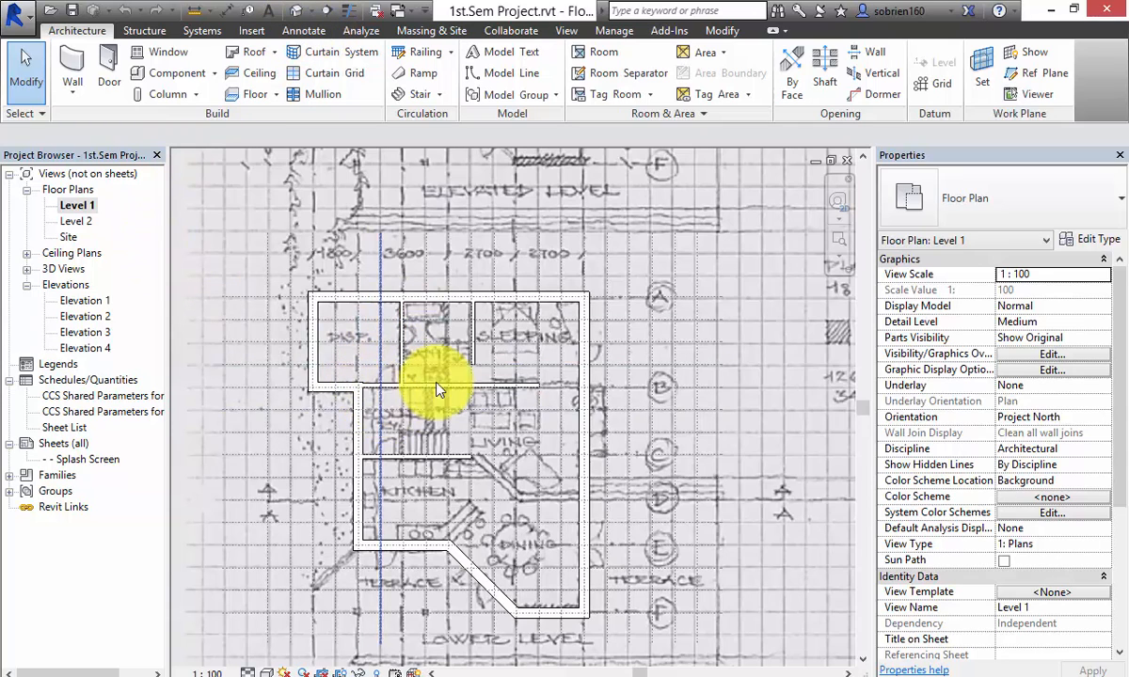
scroll(439, 387, "up", 1)
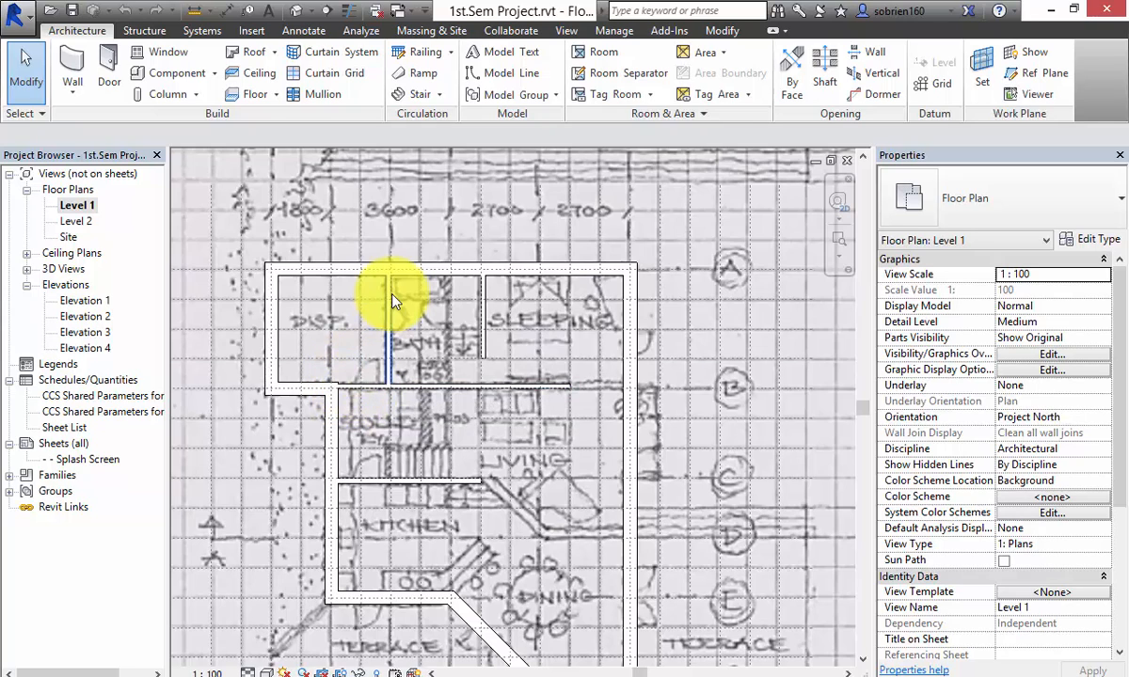
left_click(297, 15)
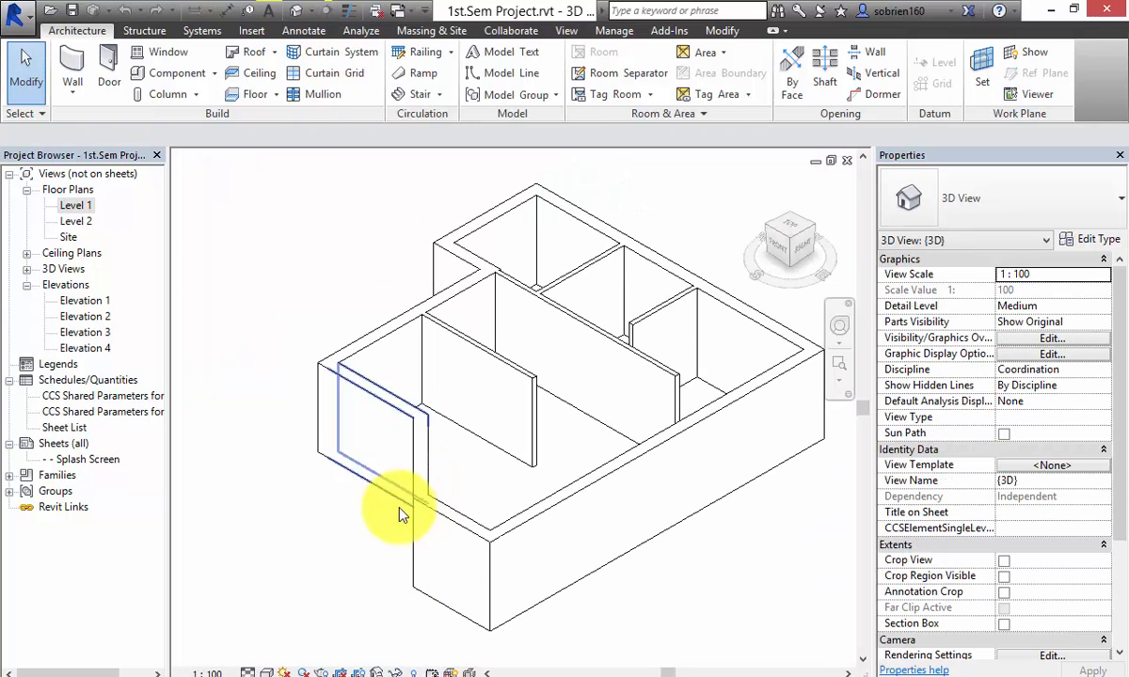
Step: Close the Splash Screen sheet view and tile the 3D view and the Level 1 floor plan side by side
scroll(265, 479, "down", 3)
middle_click_drag(461, 498, 605, 557)
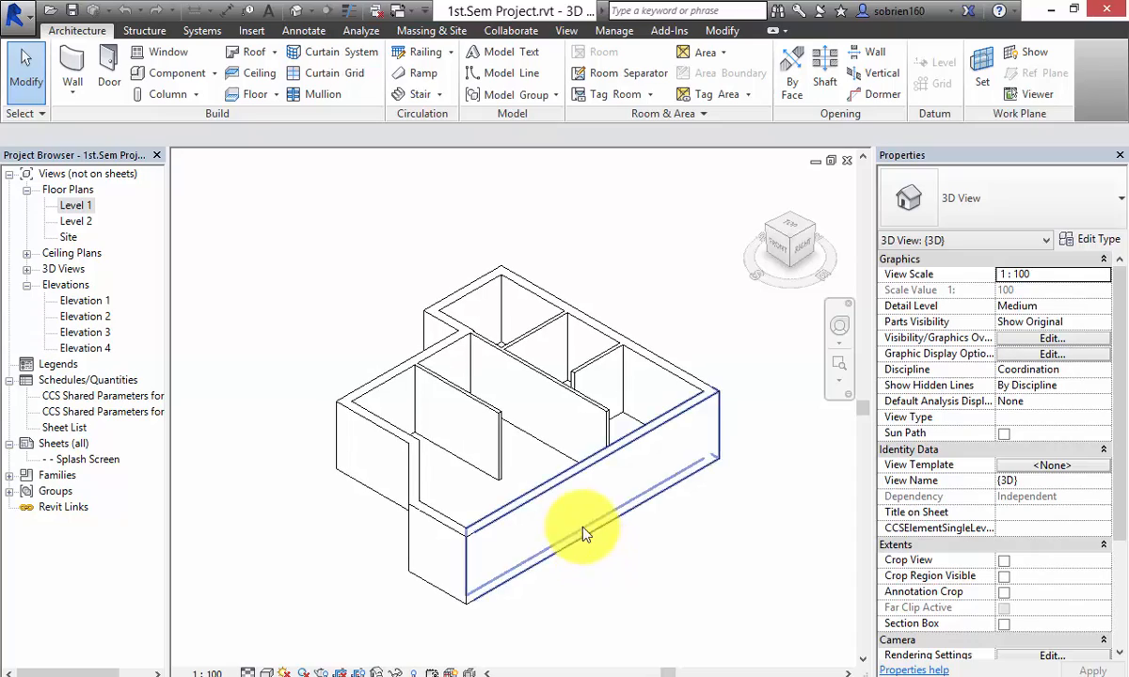
middle_click_drag(535, 491, 457, 501, "shift")
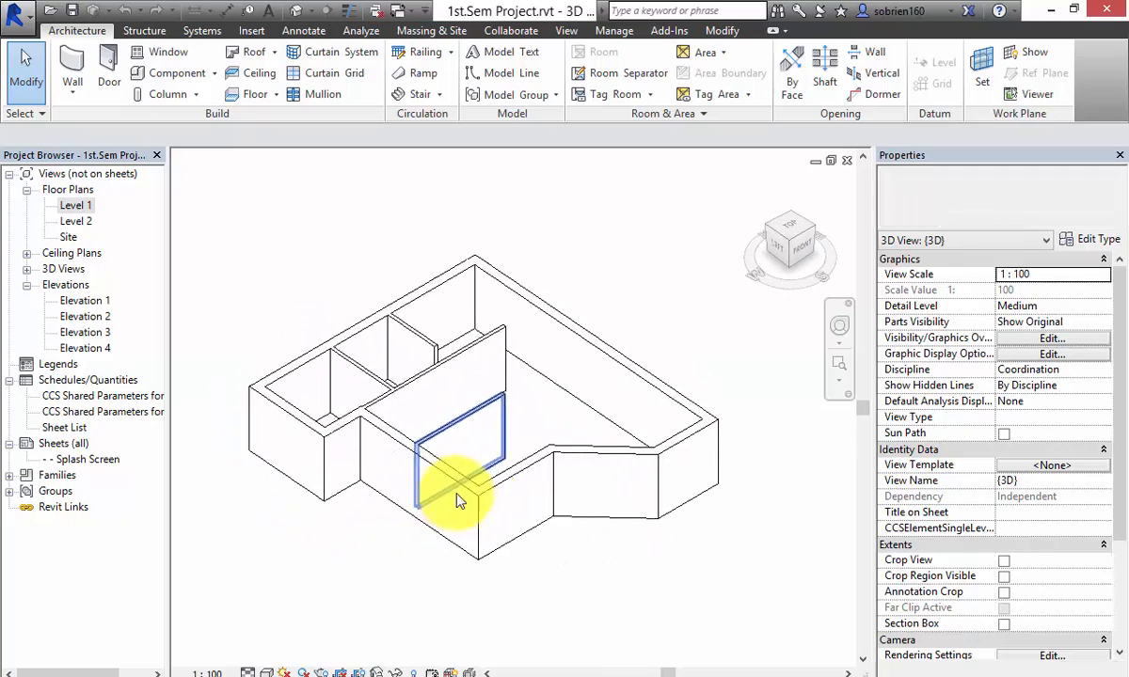
left_click(643, 602)
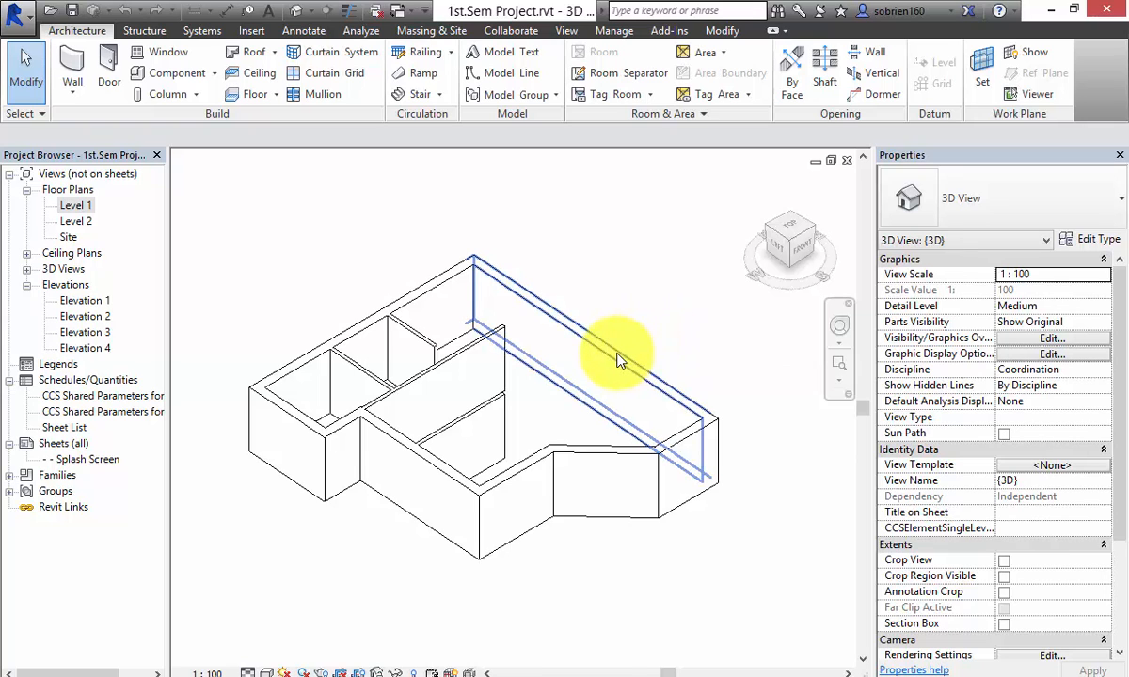
key("w")
key("t")
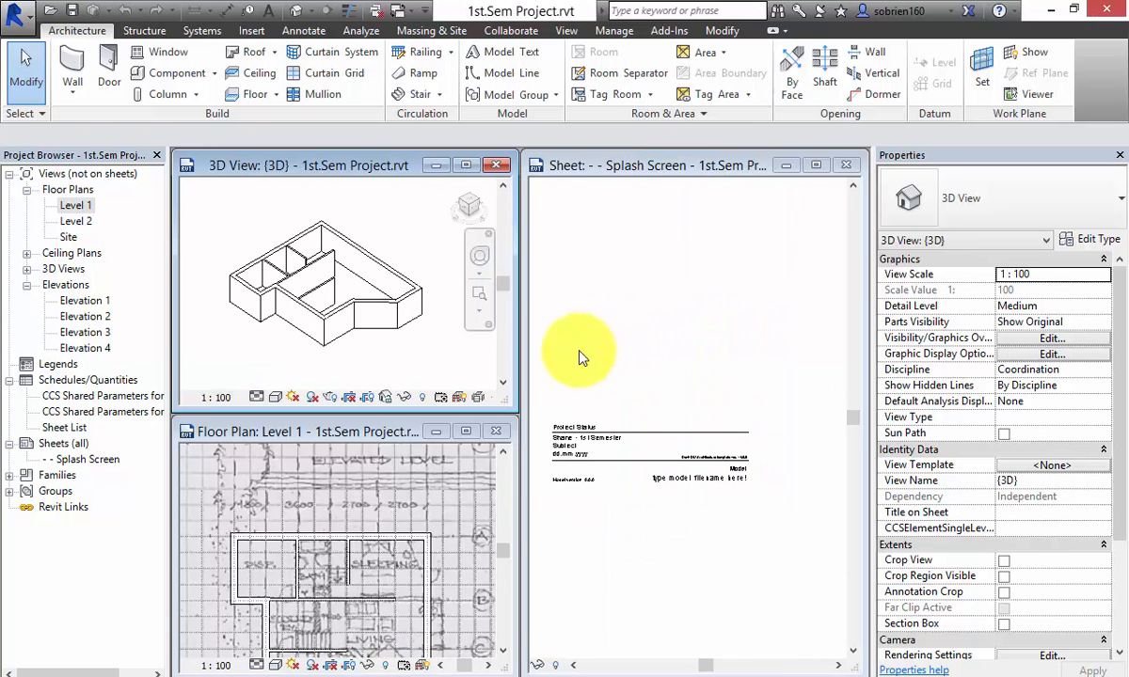
left_click(845, 164)
key("w")
key("t")
middle_click_drag(383, 371, 357, 574)
Step: Select the short exterior wall below the kitchen in the Level 1 plan and check its base and top constraints
left_click(651, 455)
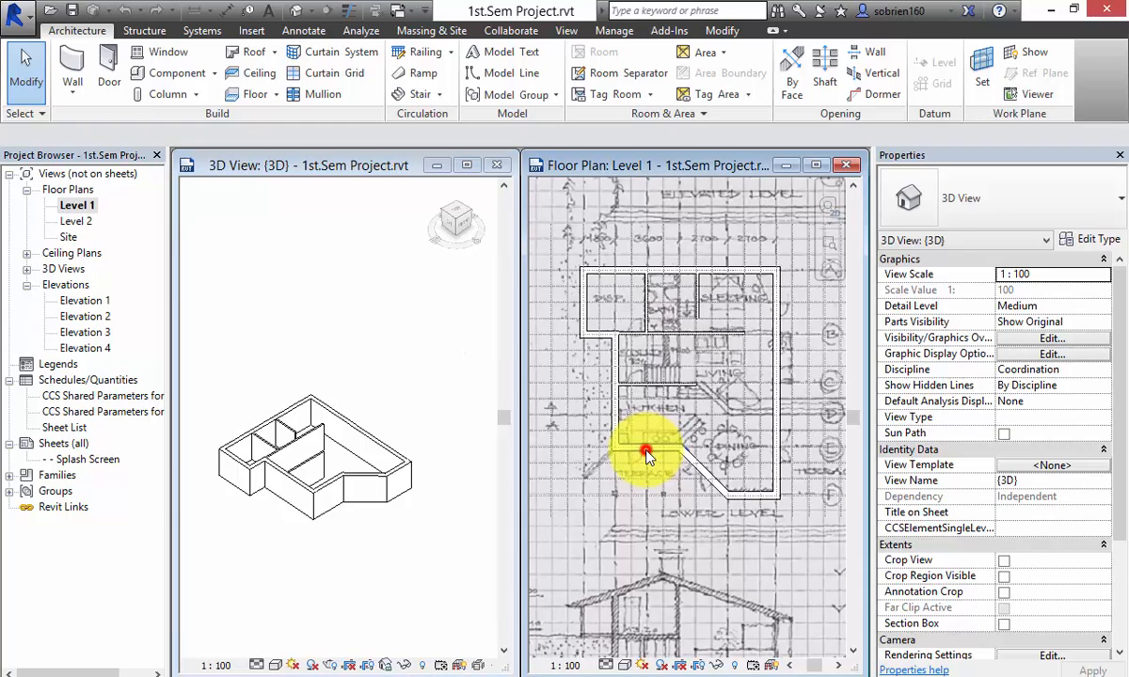
left_click(649, 450)
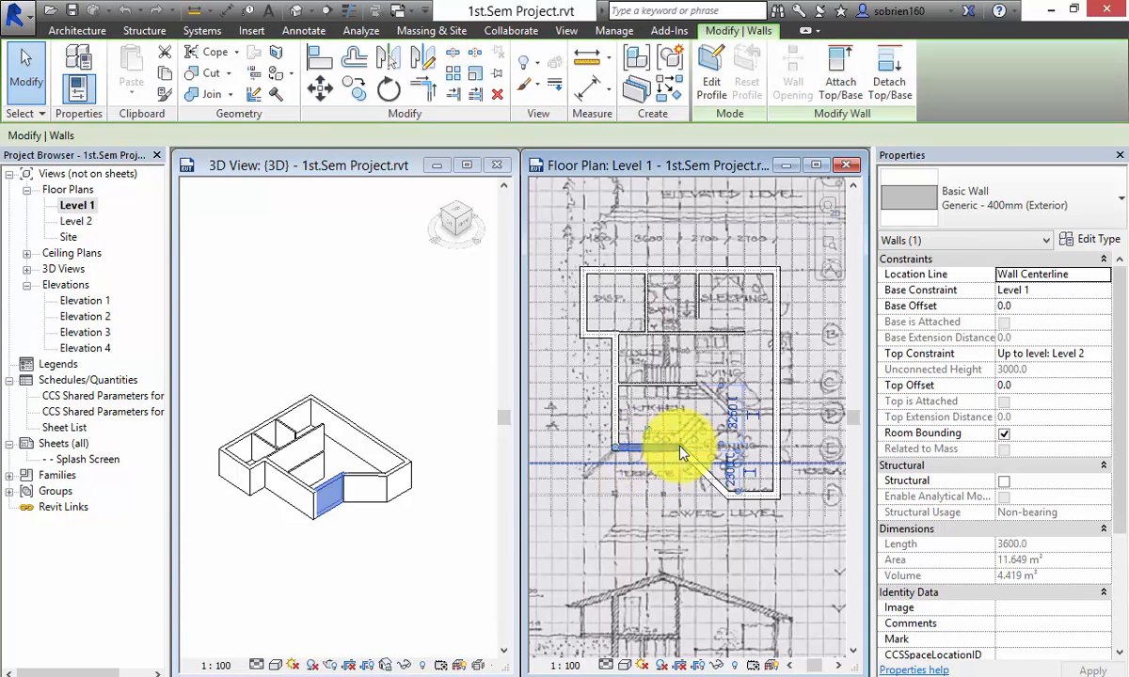
left_click_drag(676, 438, 698, 425)
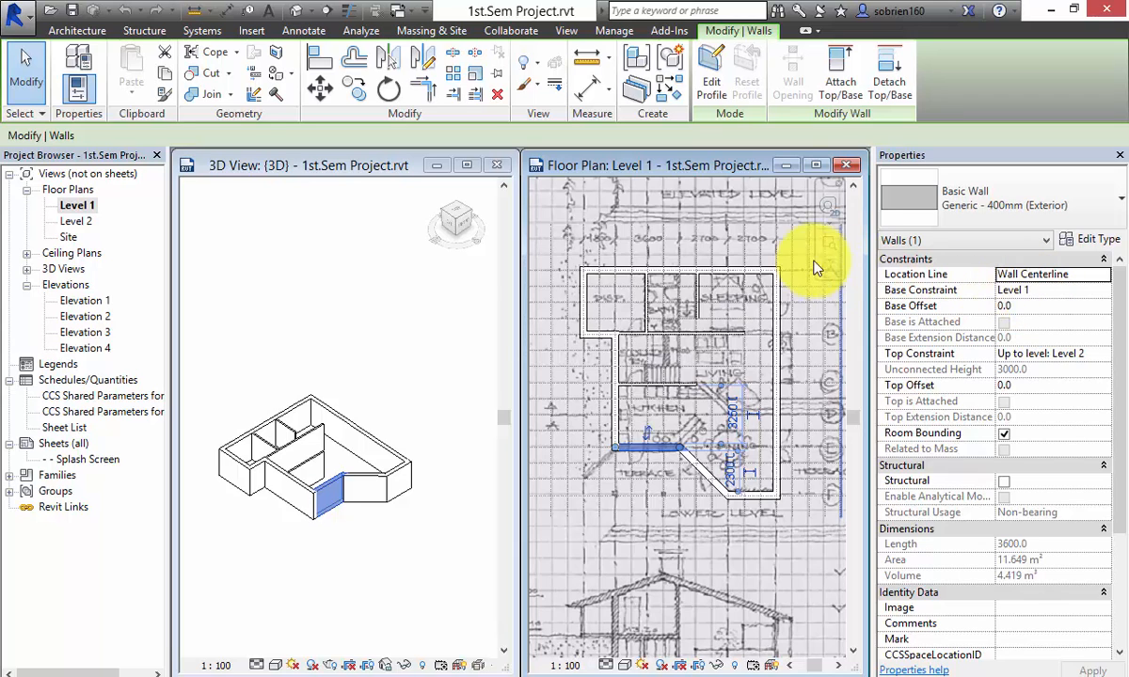
Step: Open Elevation 1, examine the Level 1 and Level 2 datums, and close the elevation view
double_click(99, 301)
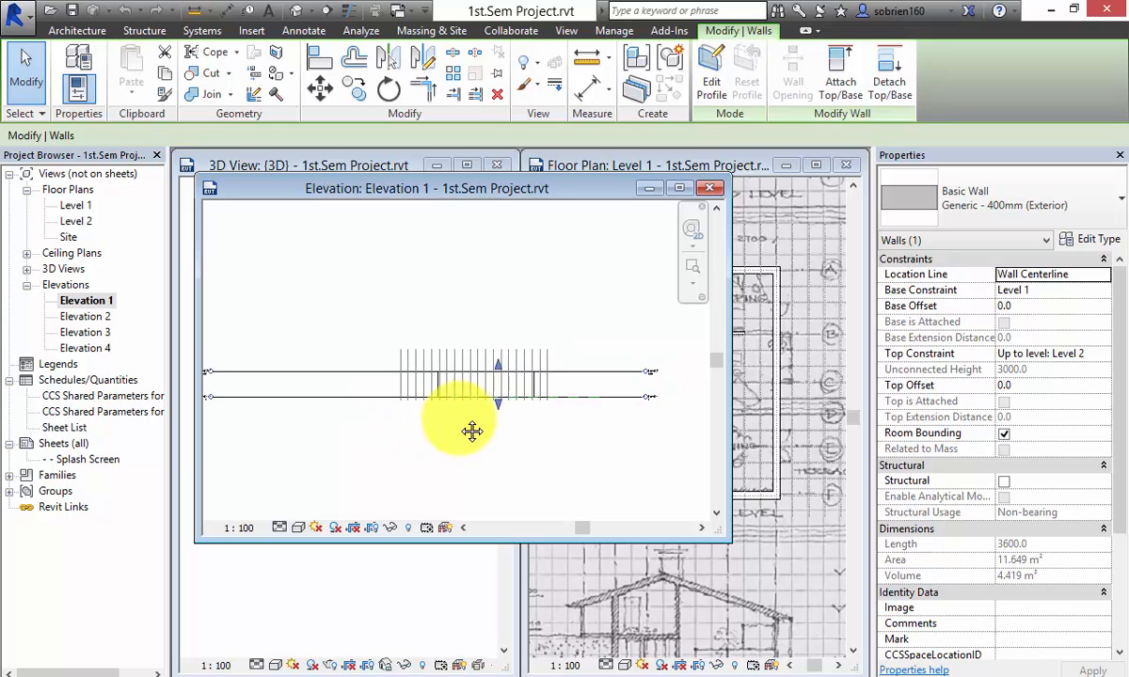
scroll(649, 414, "up", 5)
scroll(447, 422, "down", 4)
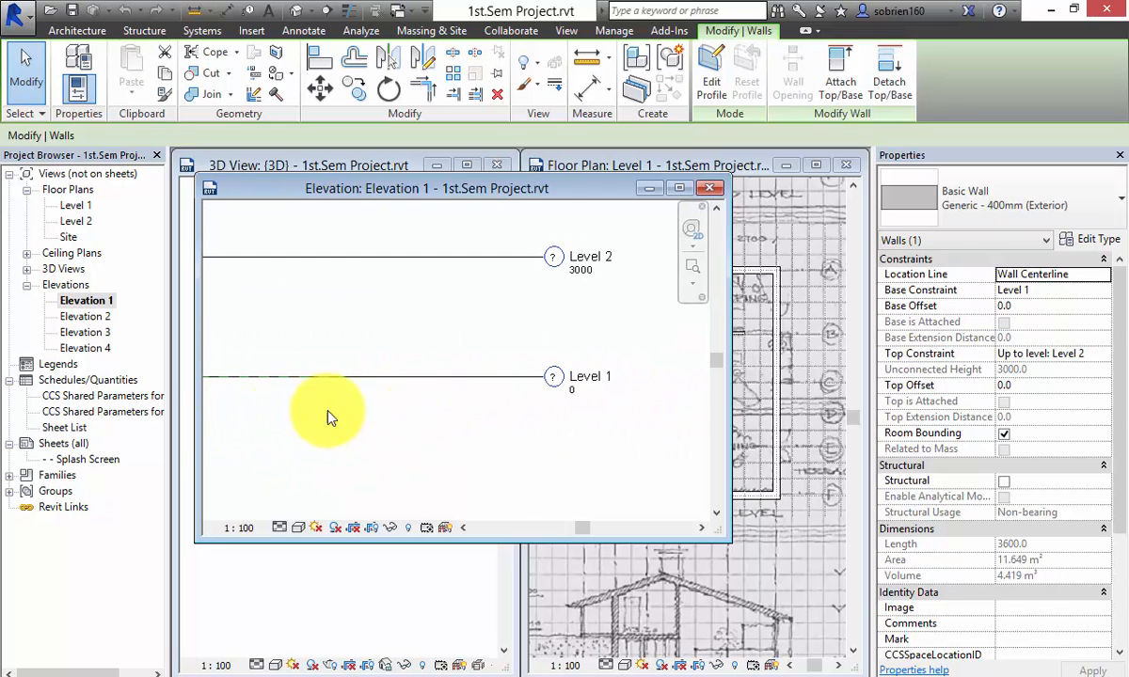
left_click(521, 377)
left_click_drag(542, 376, 270, 395)
middle_click_drag(321, 424, 536, 437)
scroll(536, 438, "down", 2)
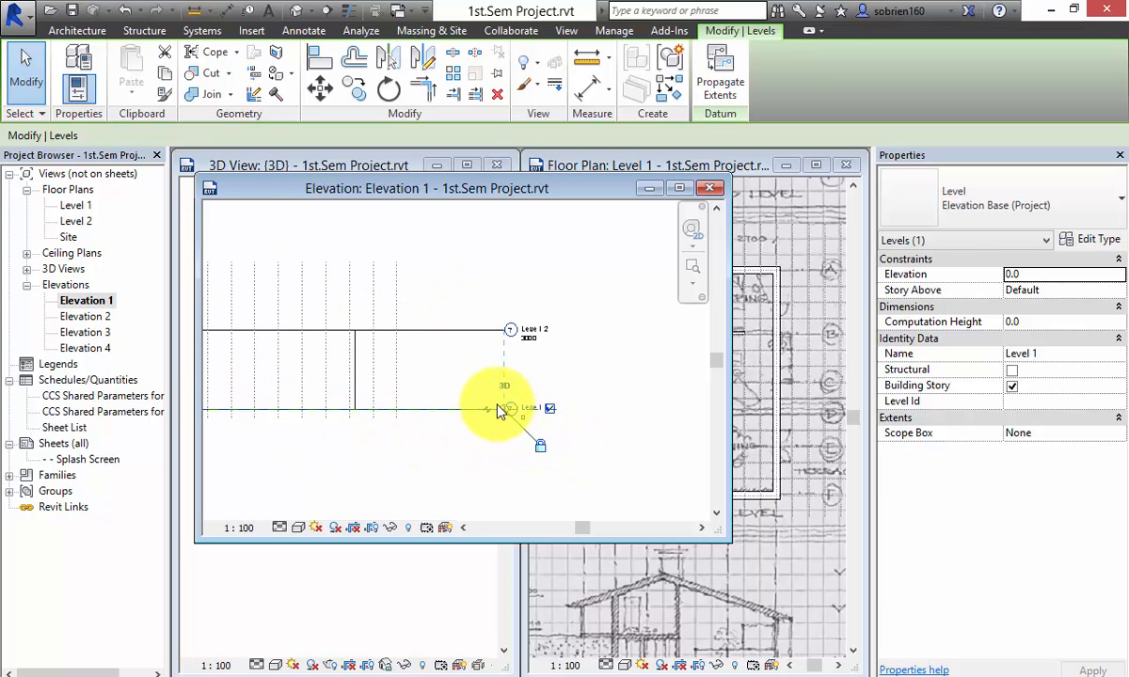
left_click(393, 433)
left_click(578, 218)
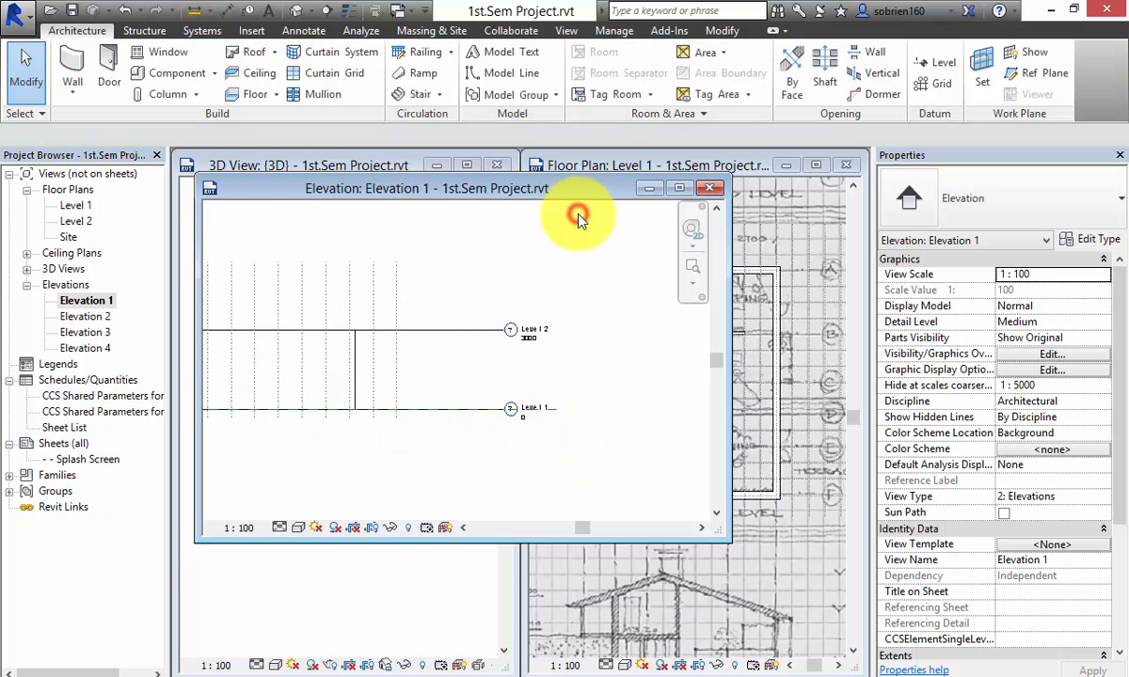
left_click_drag(578, 218, 659, 275)
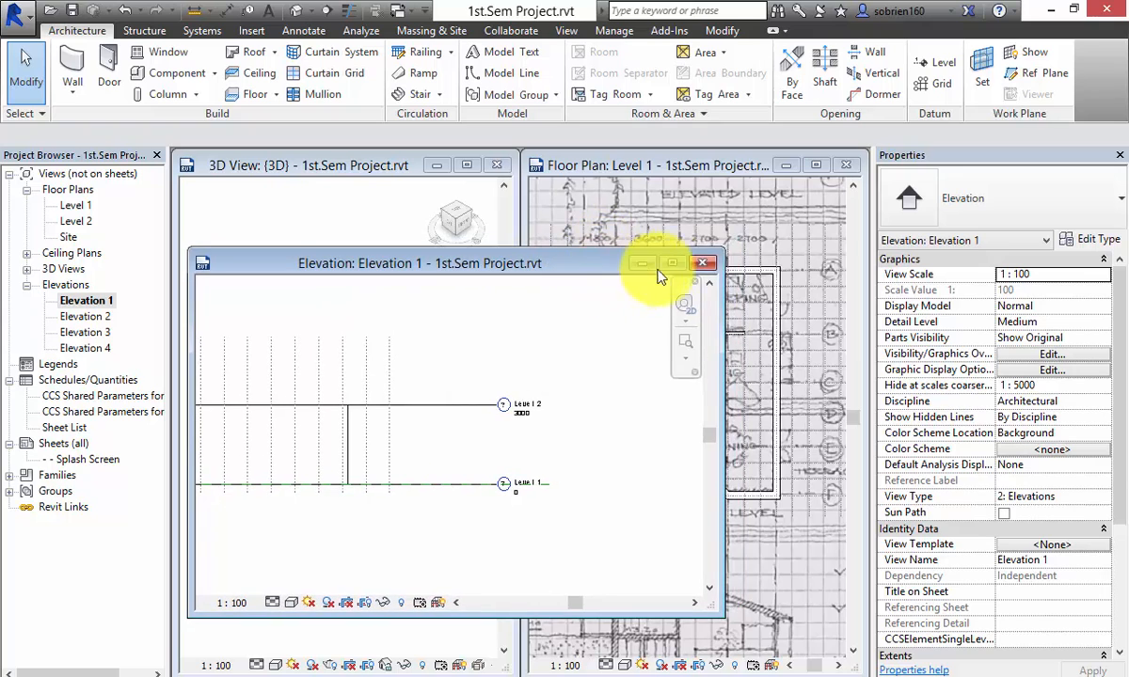
left_click(703, 262)
Step: Set the angled exterior wall's Top Constraint to Unconnected with an Unconnected Height of 9000
left_click(441, 379)
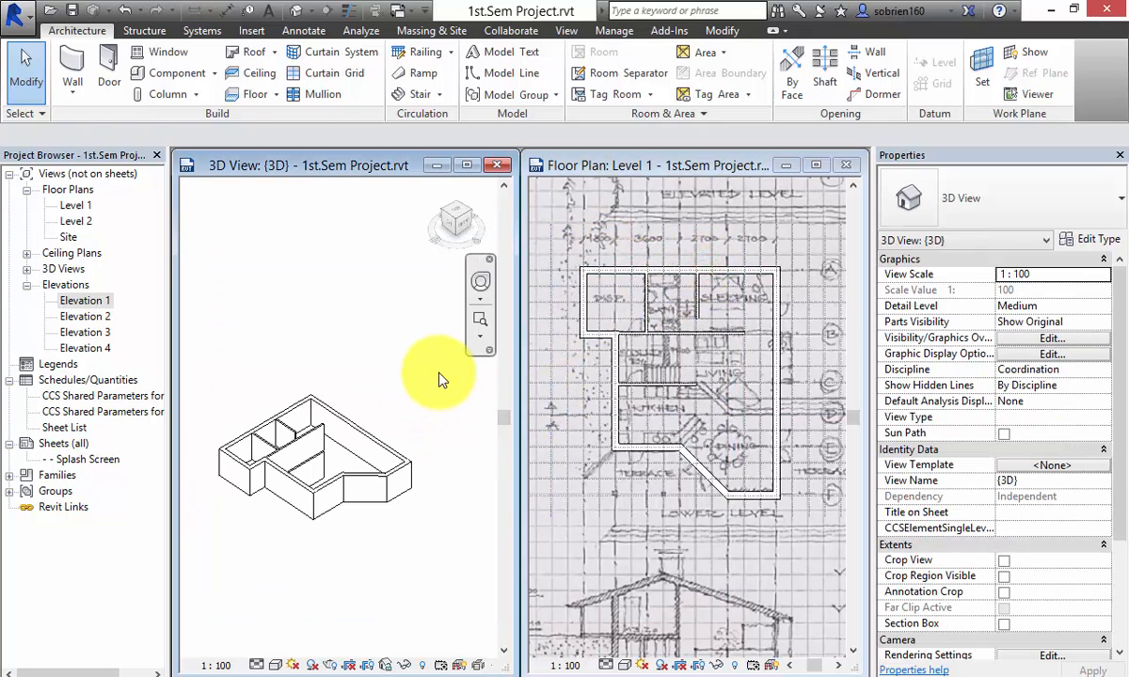
middle_click_drag(412, 403, 446, 398)
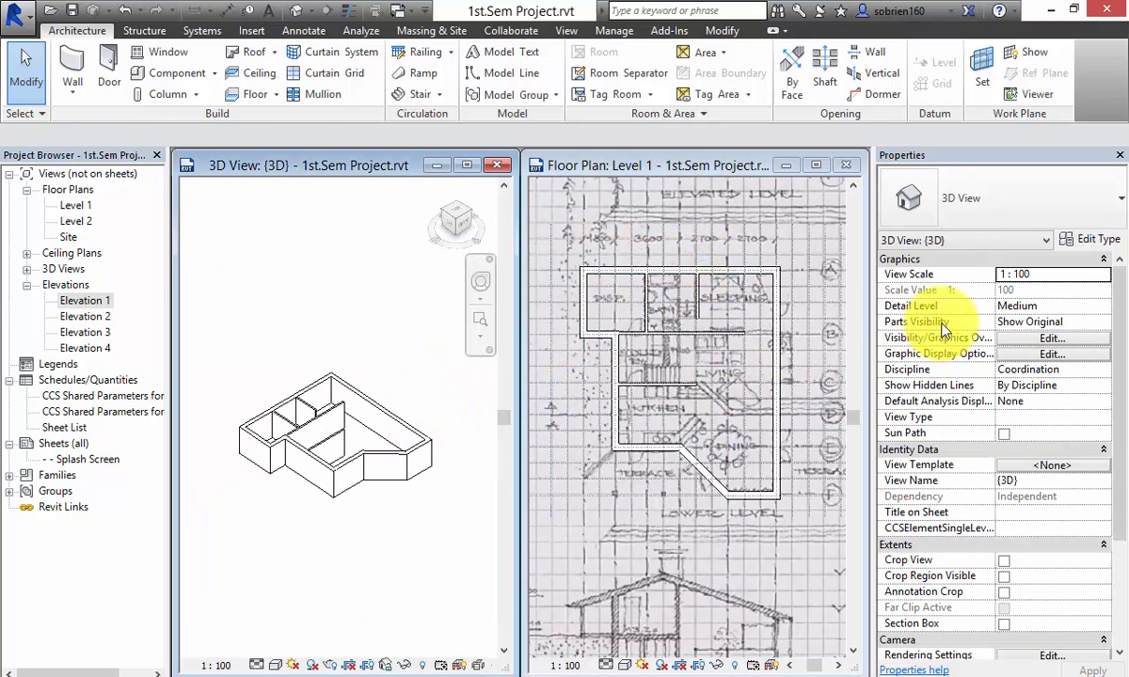
left_click(381, 468)
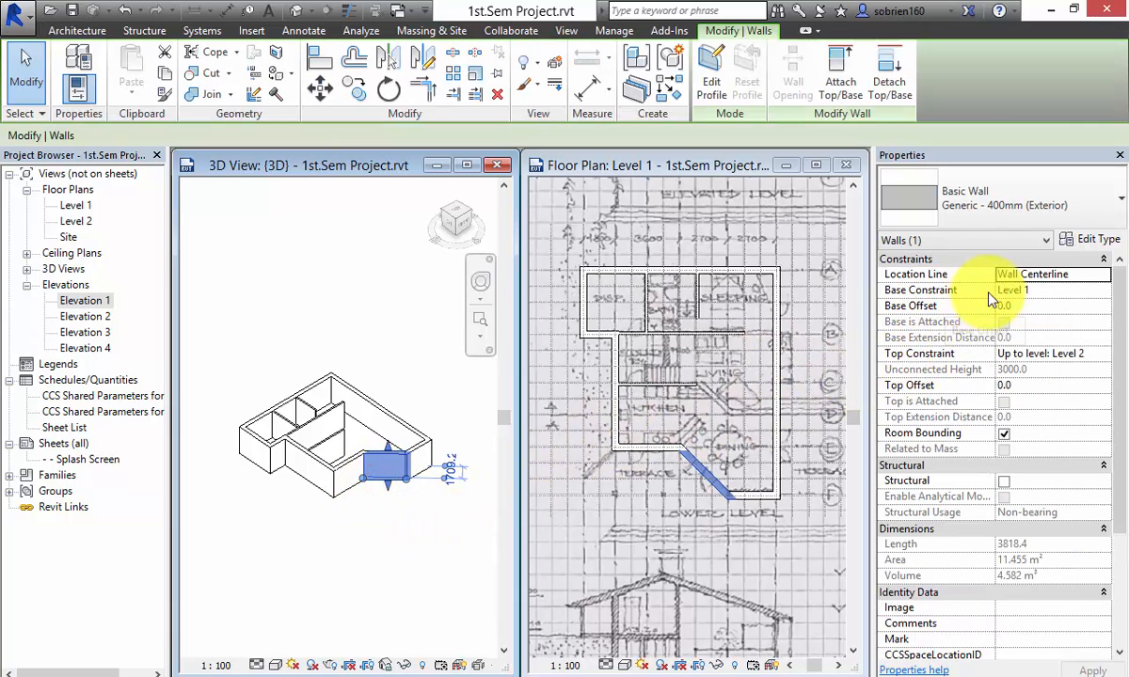
left_click(1005, 356)
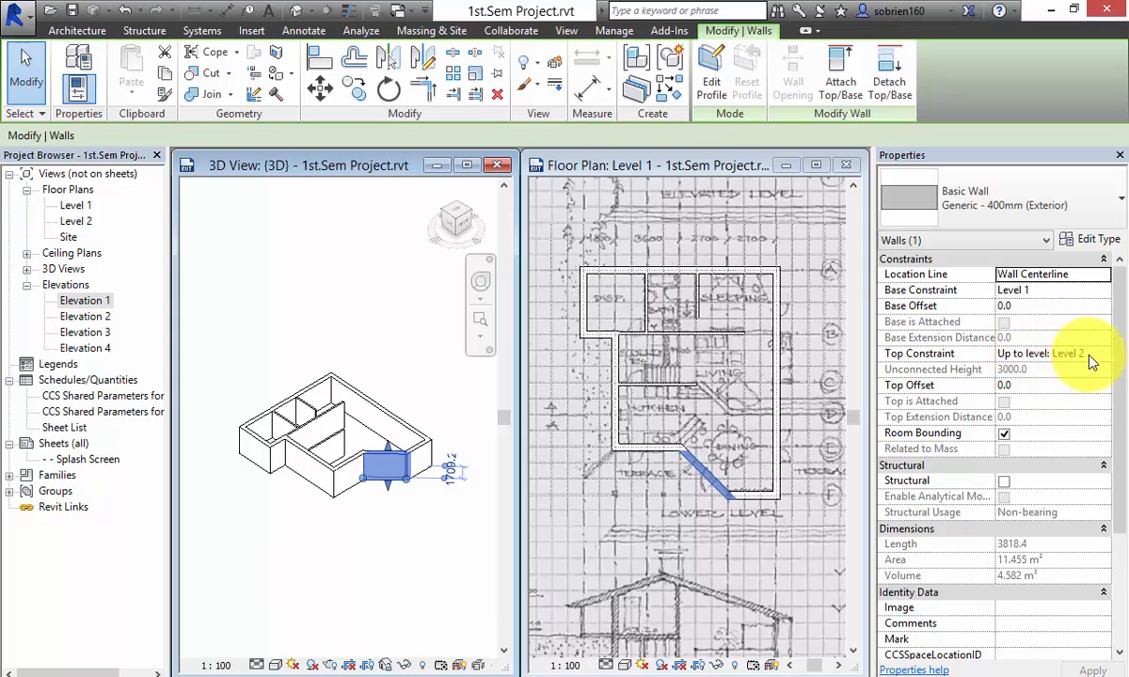
left_click(1102, 354)
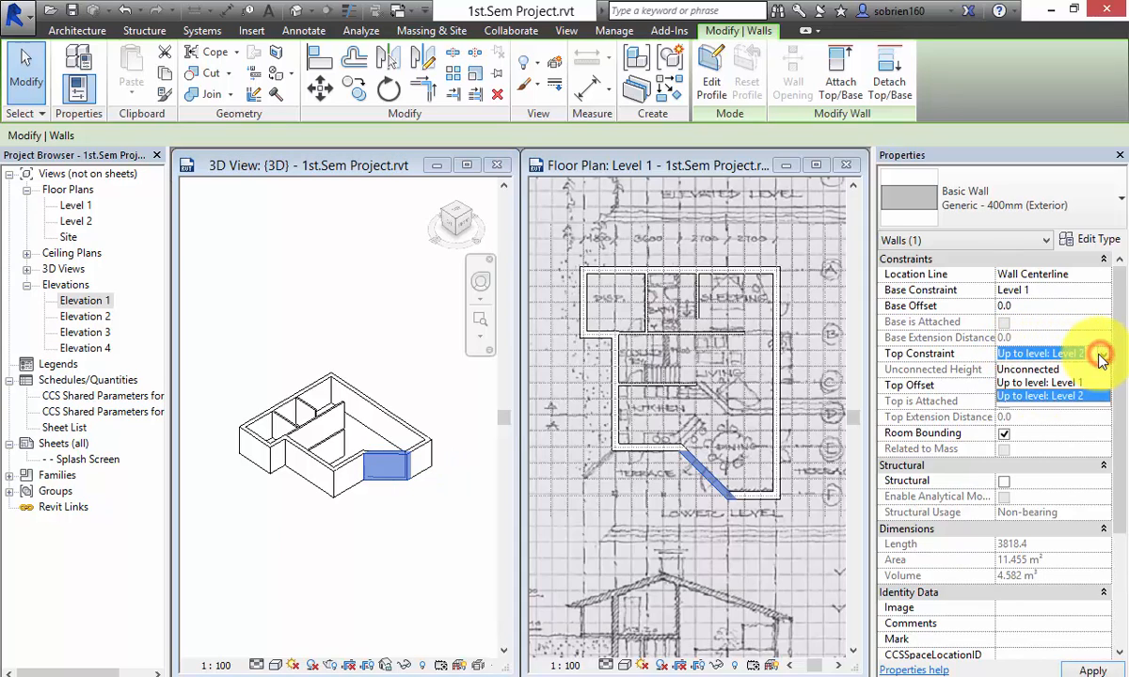
left_click(1034, 370)
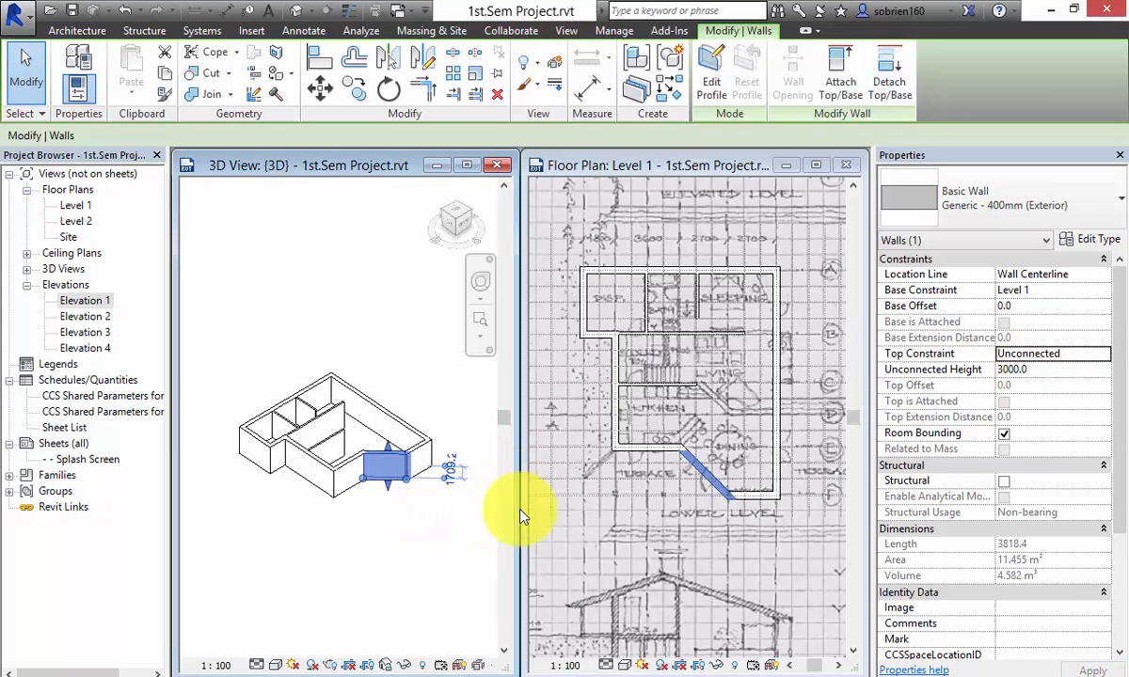
left_click(1043, 369)
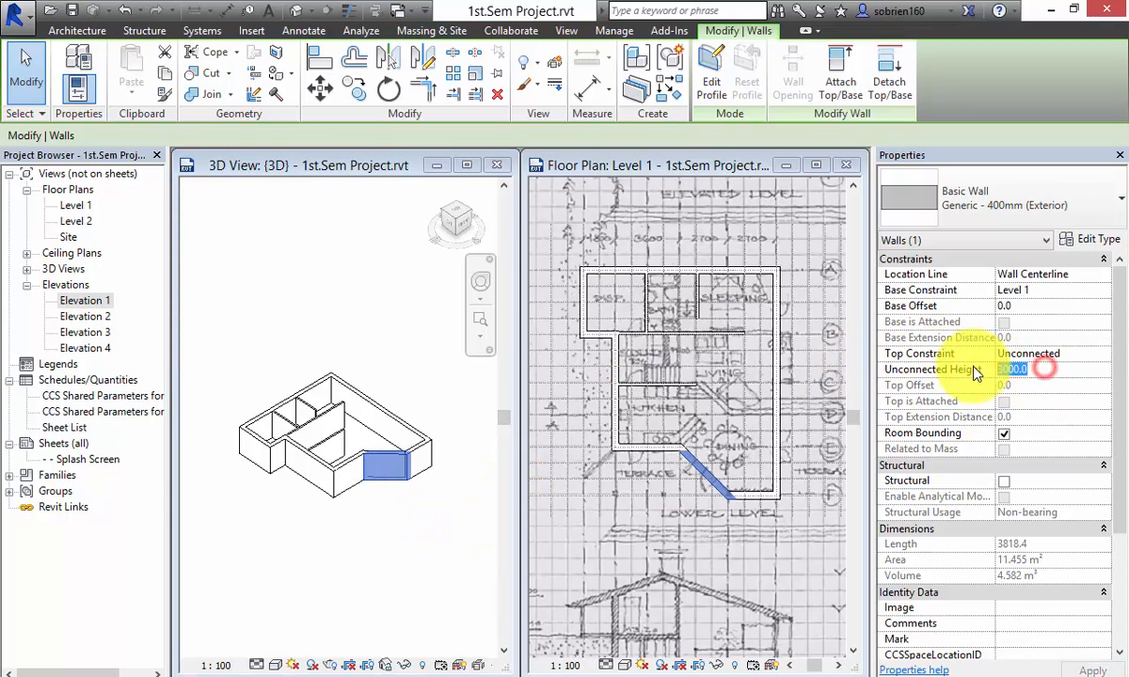
type("9000")
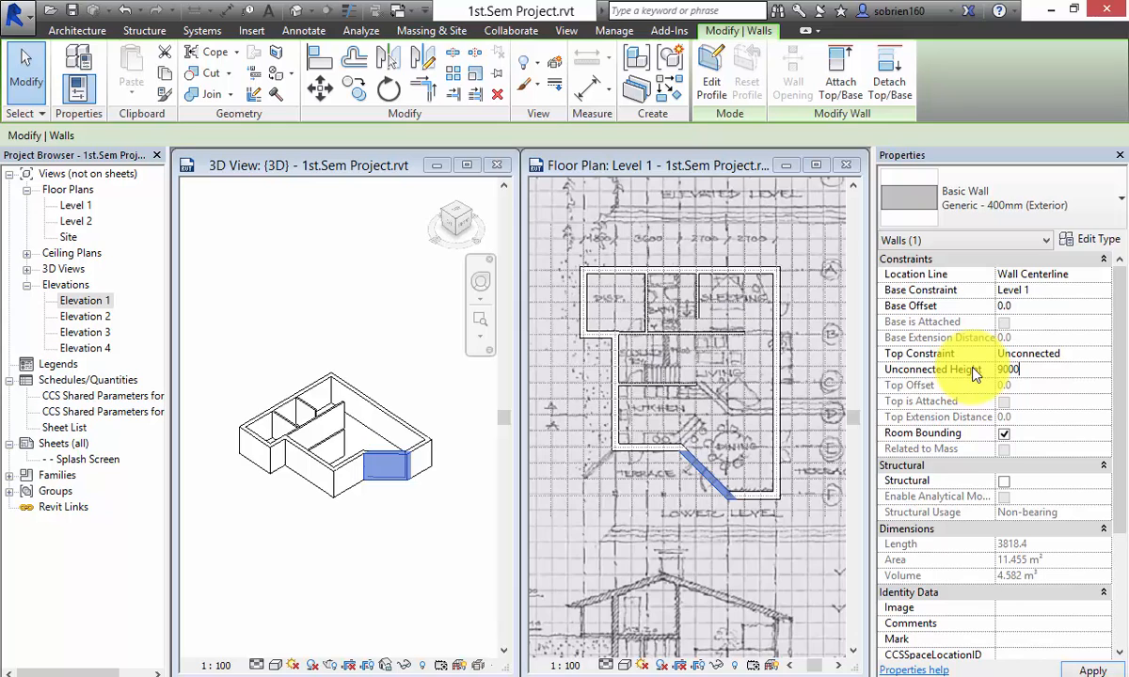
key("Return")
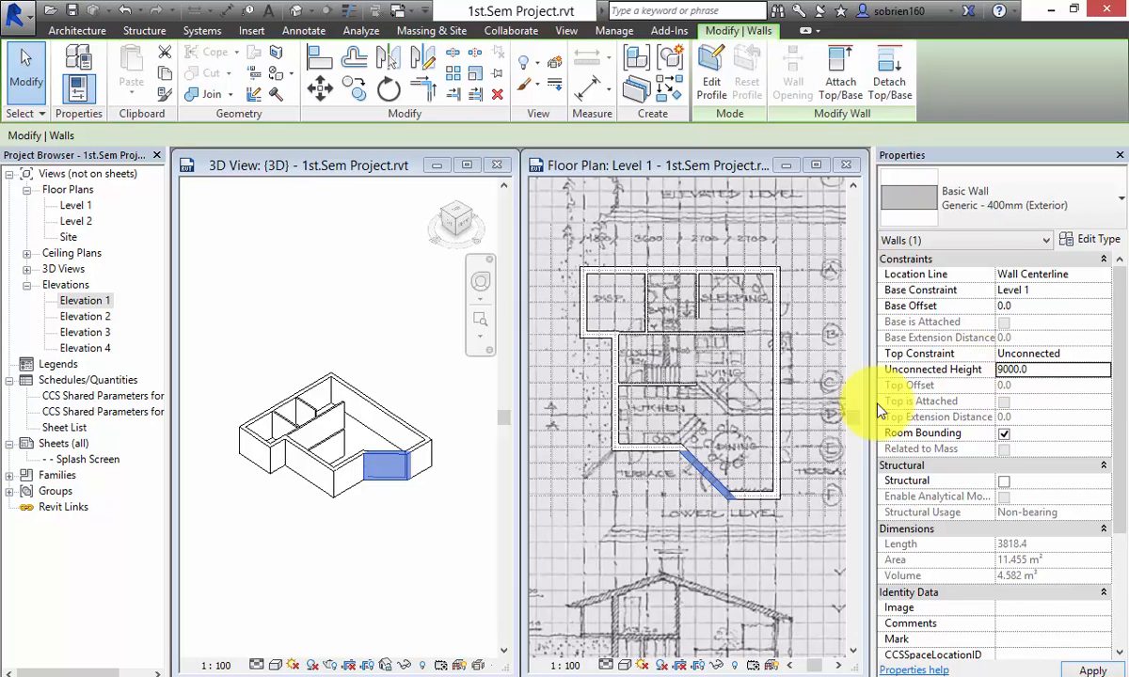
left_click(391, 543)
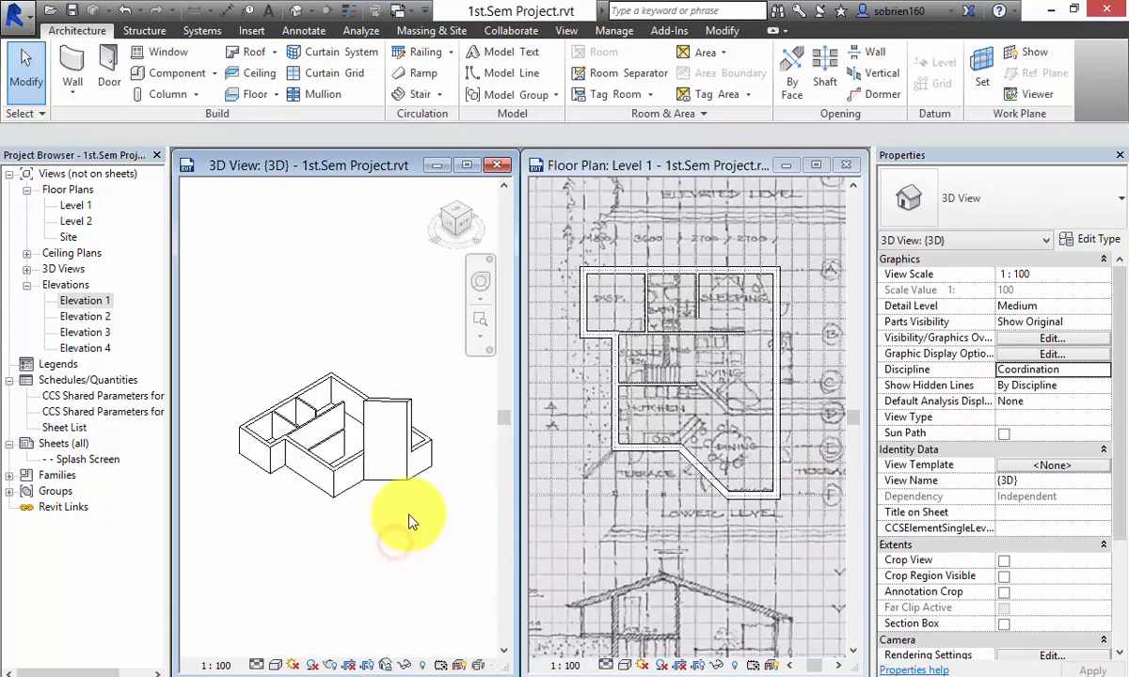
Step: Set the angled exterior wall's Top Constraint to Up to level: Level 2
middle_click_drag(256, 534, 456, 474, "shift")
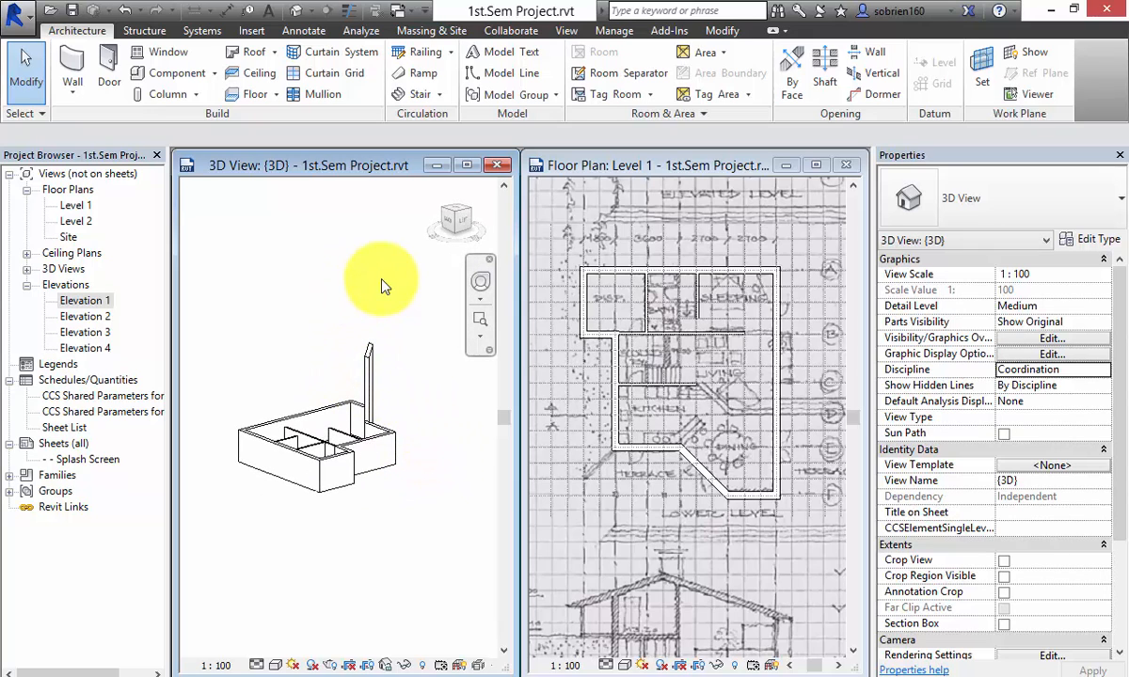
middle_click_drag(341, 370, 416, 335, "shift")
left_click(414, 374)
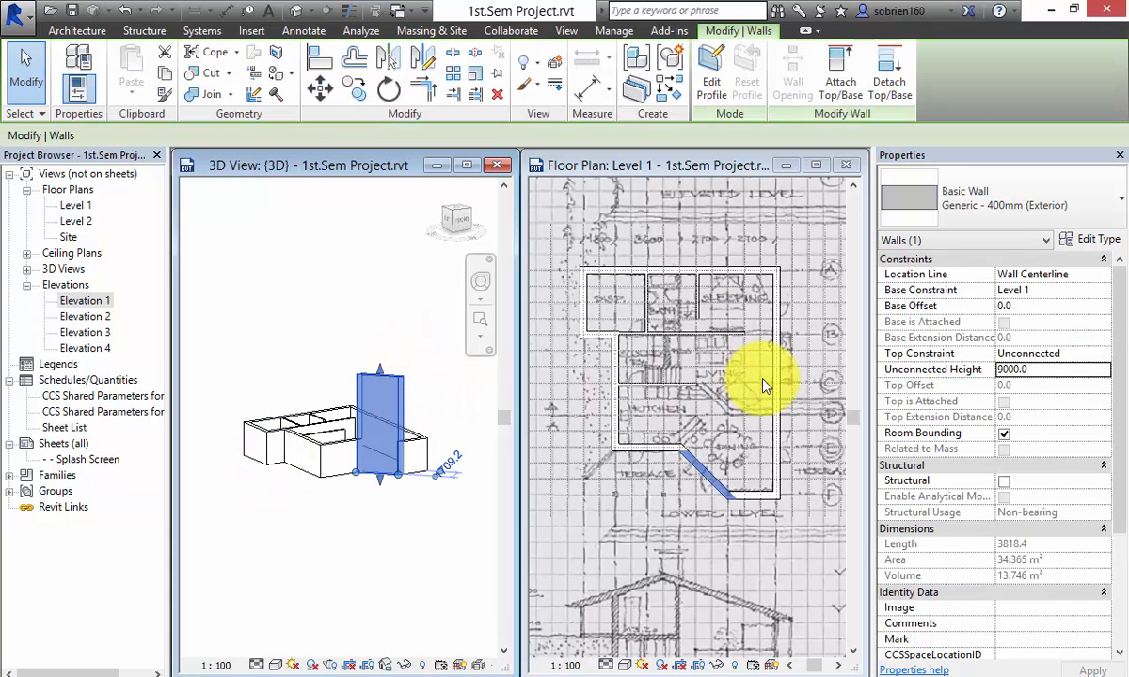
left_click(1100, 356)
left_click(1043, 395)
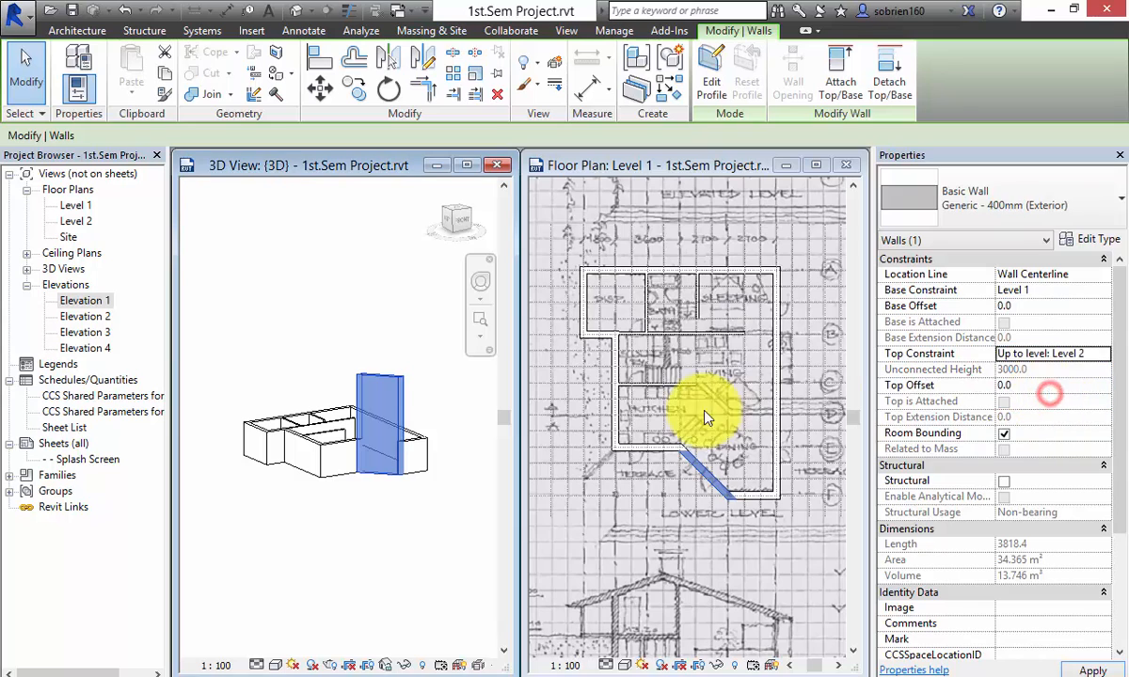
left_click(404, 548)
middle_click_drag(390, 504, 428, 464, "shift")
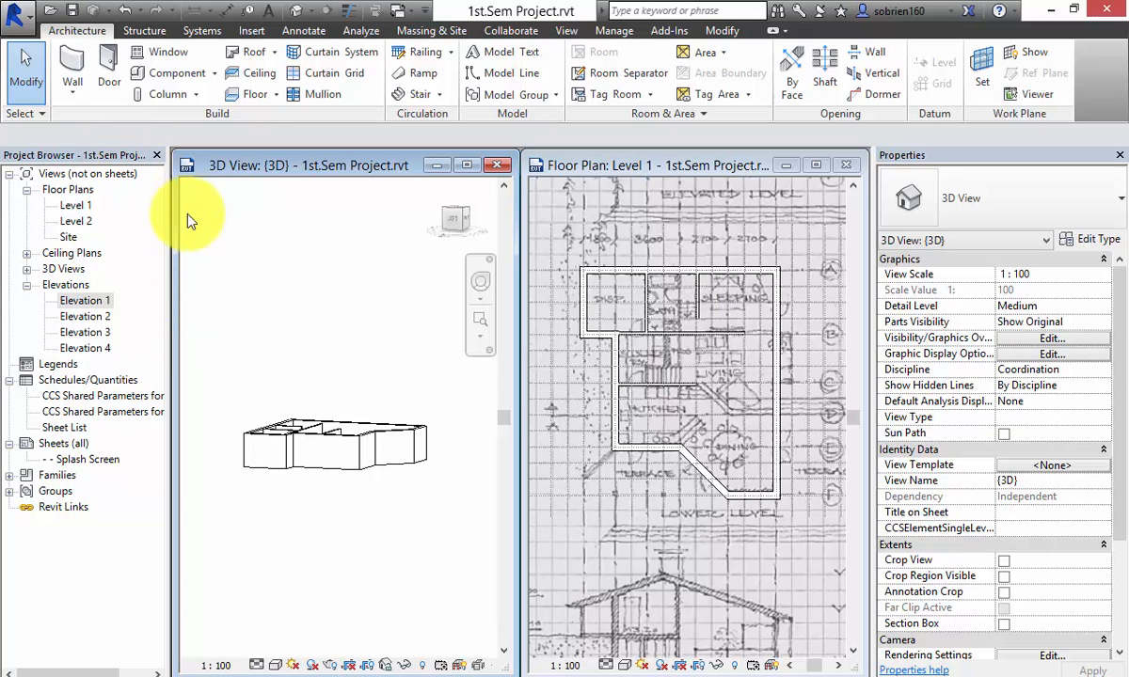
Step: Open Elevation 1, set Level 2's elevation to 4500, and move the elevation window clear of the 3D model
double_click(86, 301)
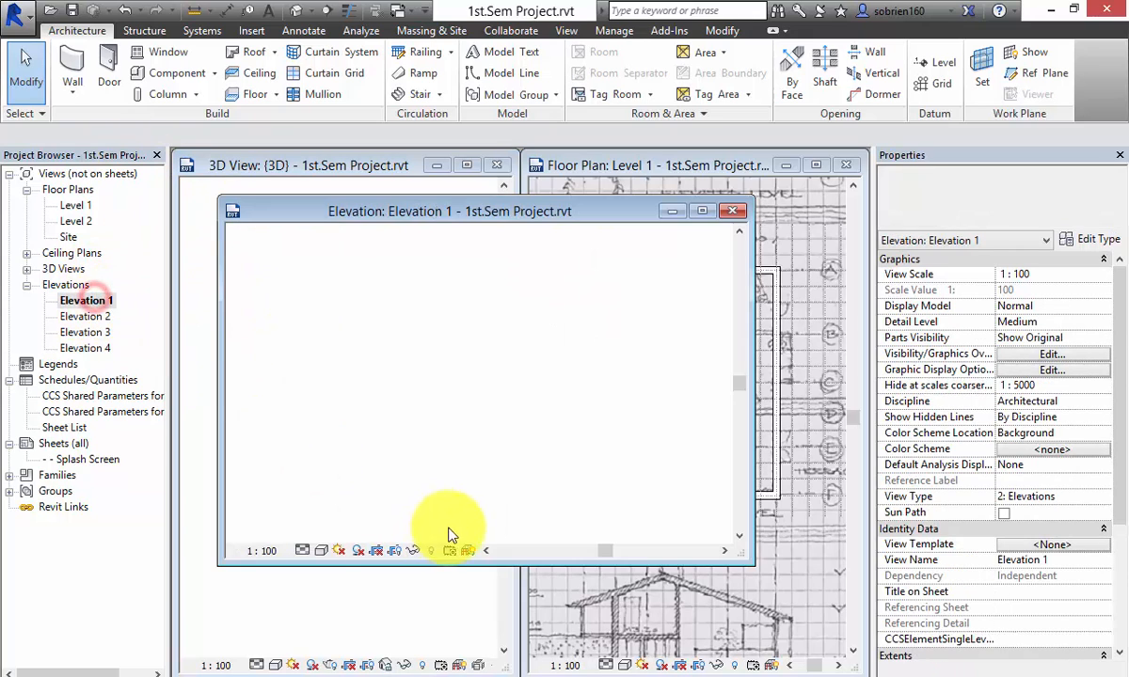
scroll(575, 454, "up", 3)
scroll(588, 424, "up", 5)
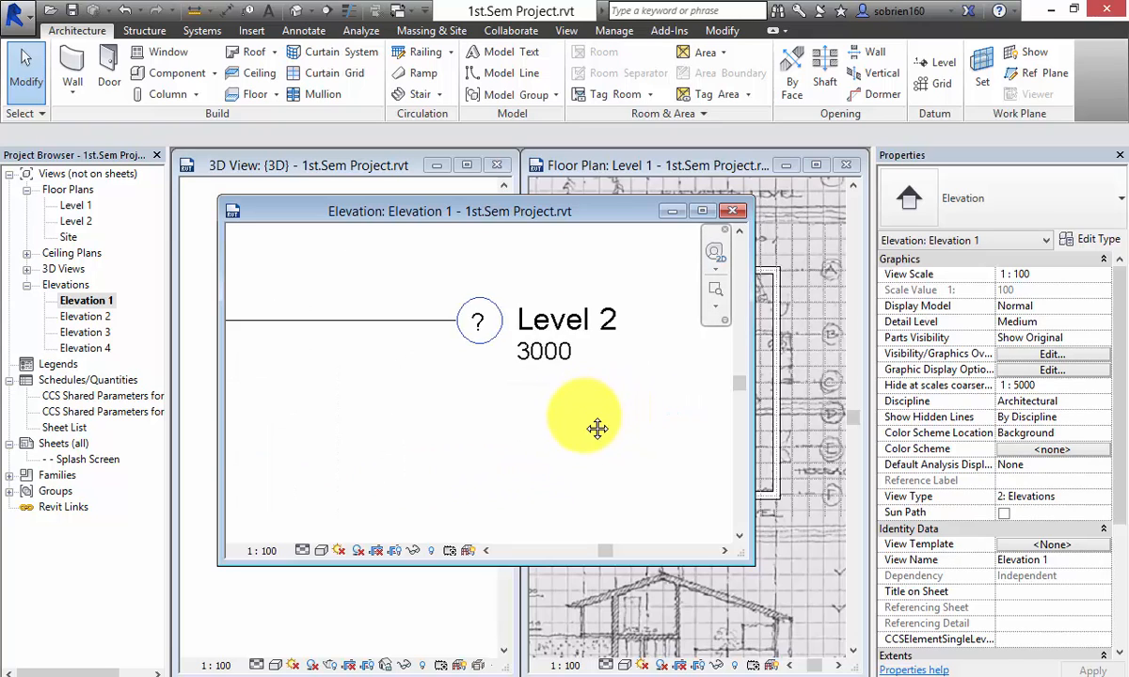
scroll(564, 433, "down", 7)
scroll(543, 411, "up", 3)
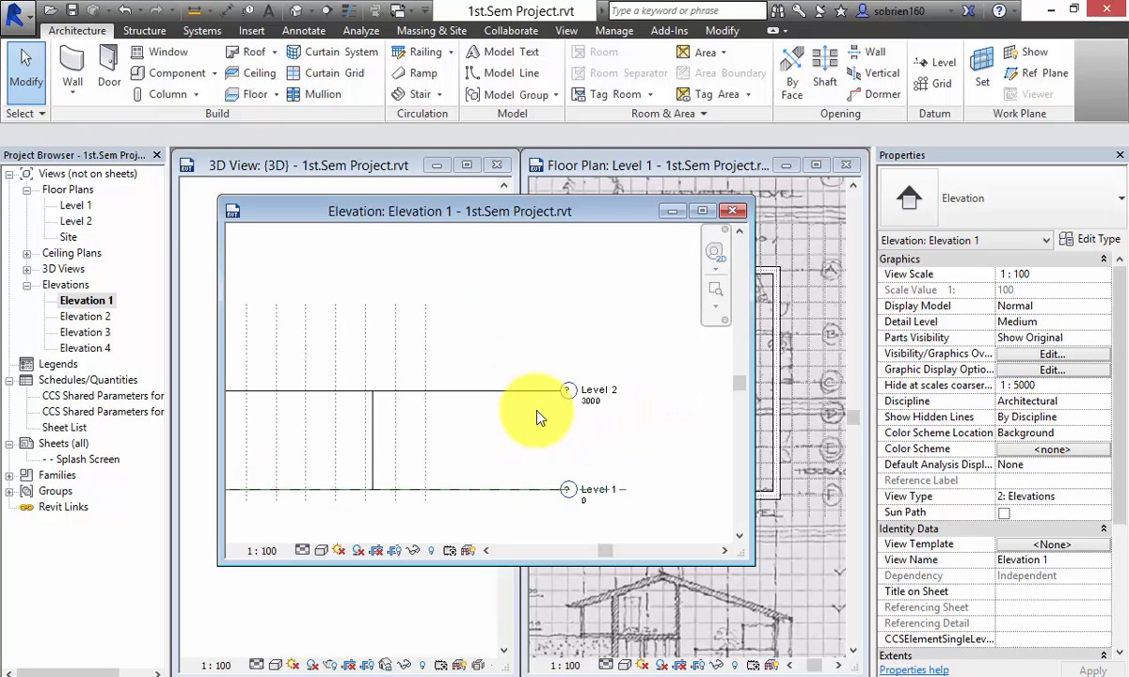
left_click(595, 404)
left_click(598, 403)
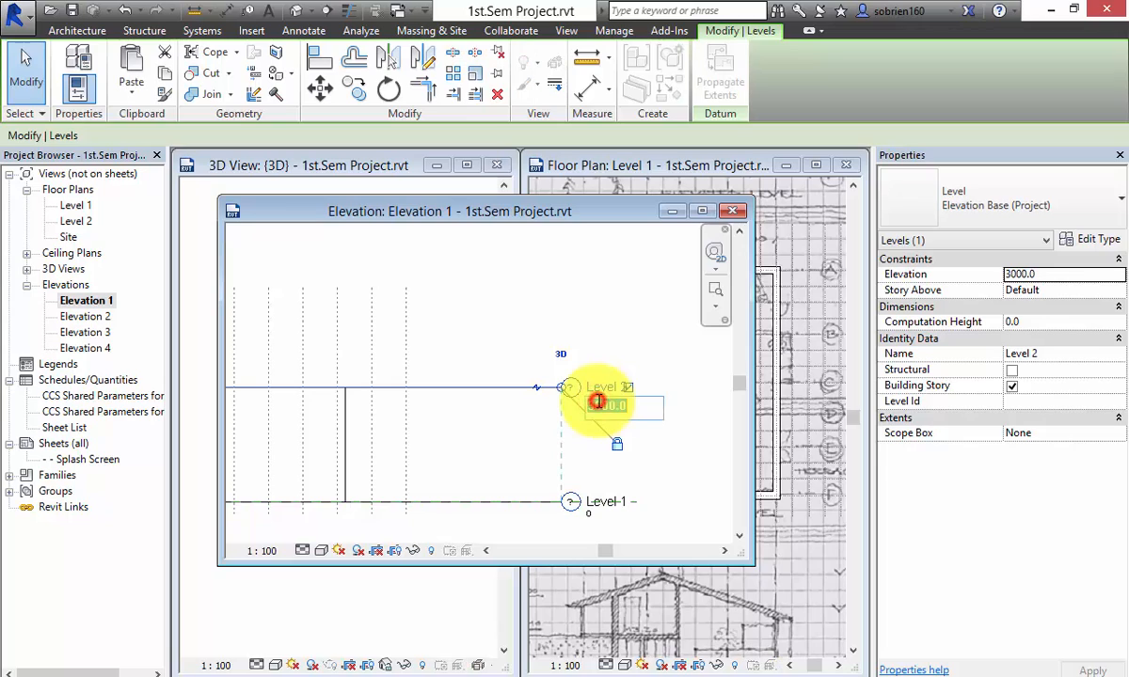
type("4500")
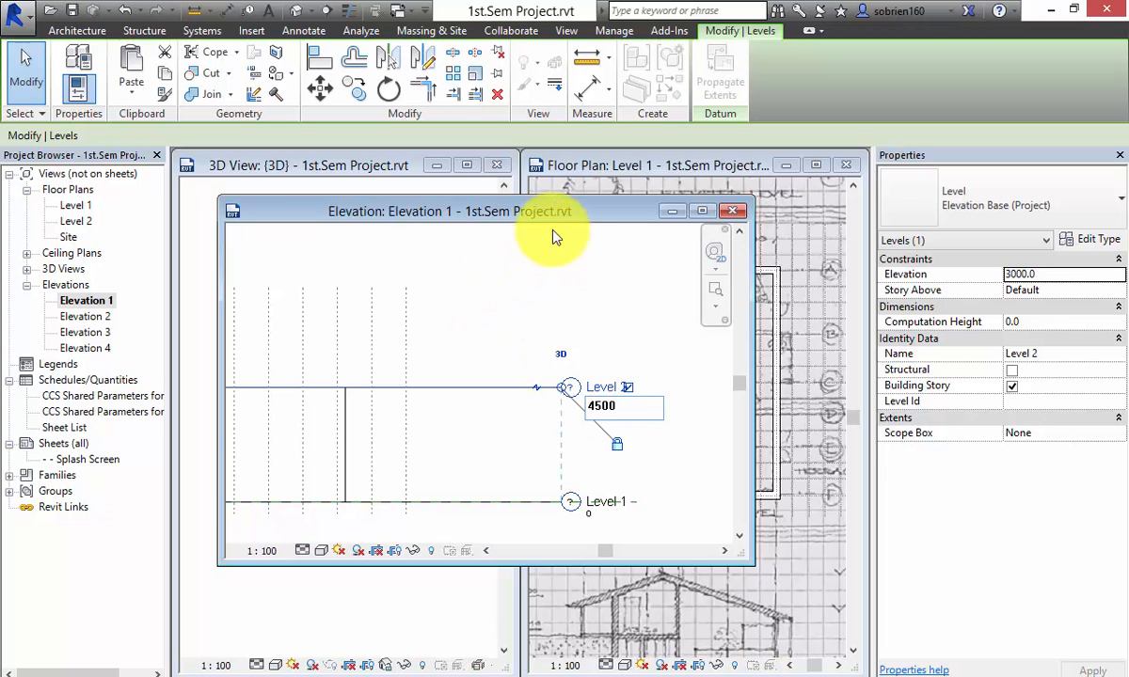
left_click_drag(542, 216, 770, 193)
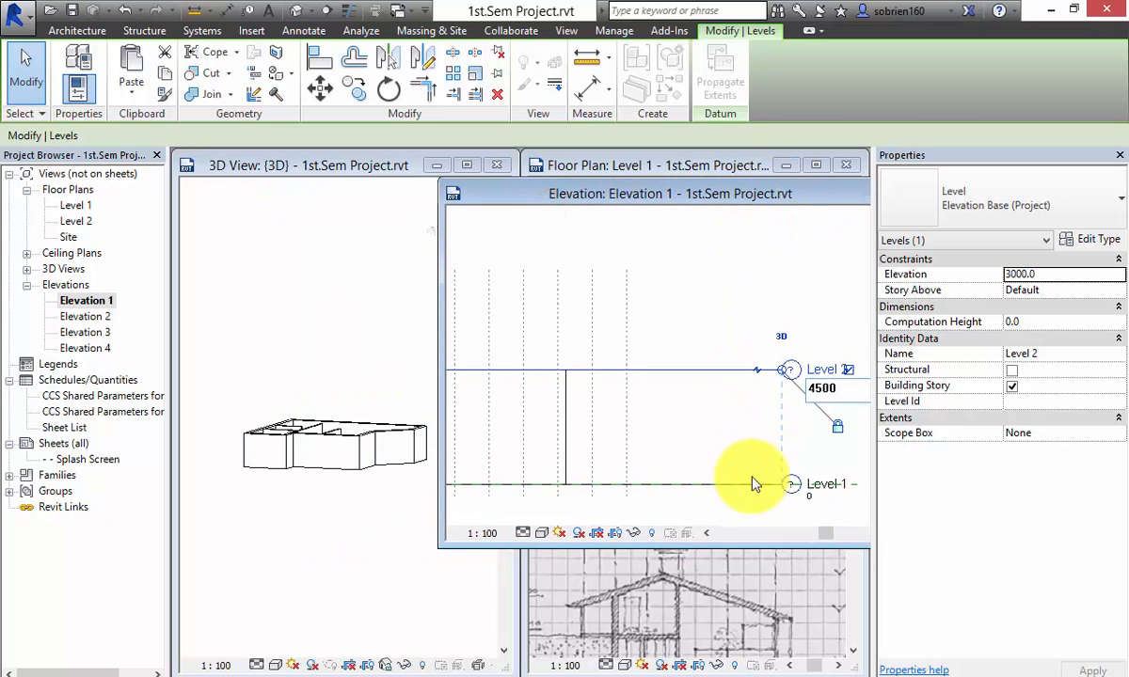
key("Return")
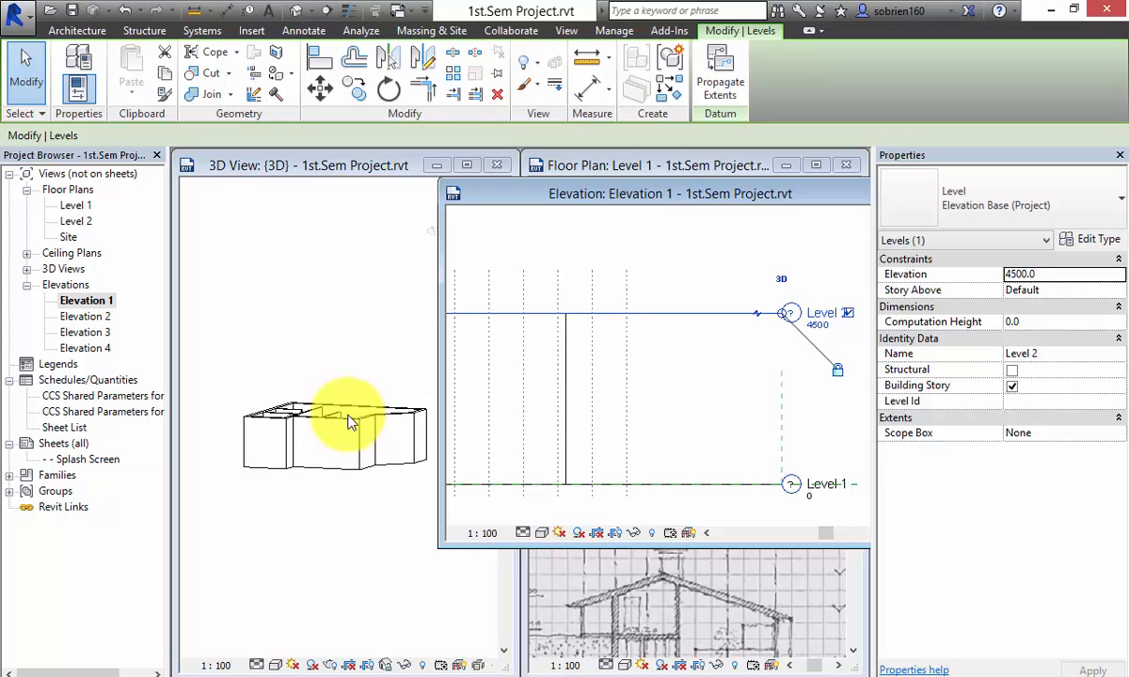
left_click(669, 410)
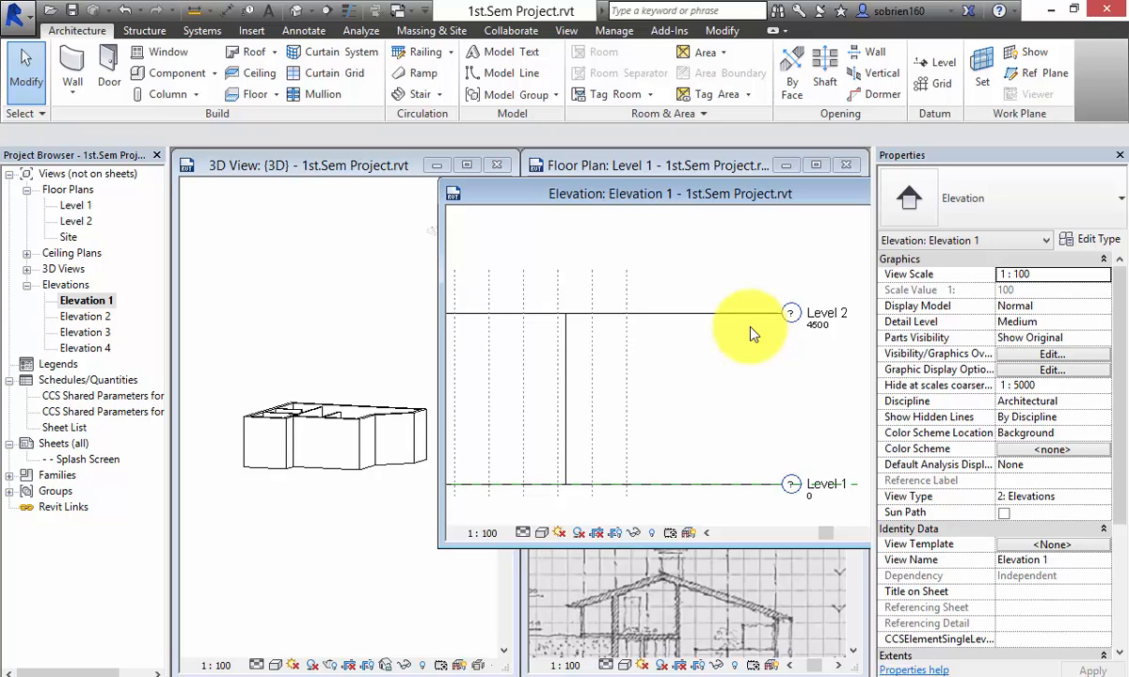
Step: Examine the Level 2 datum in Elevation 1 and the level constraints of the 400 mm exterior wall between the two levels
left_click(801, 326)
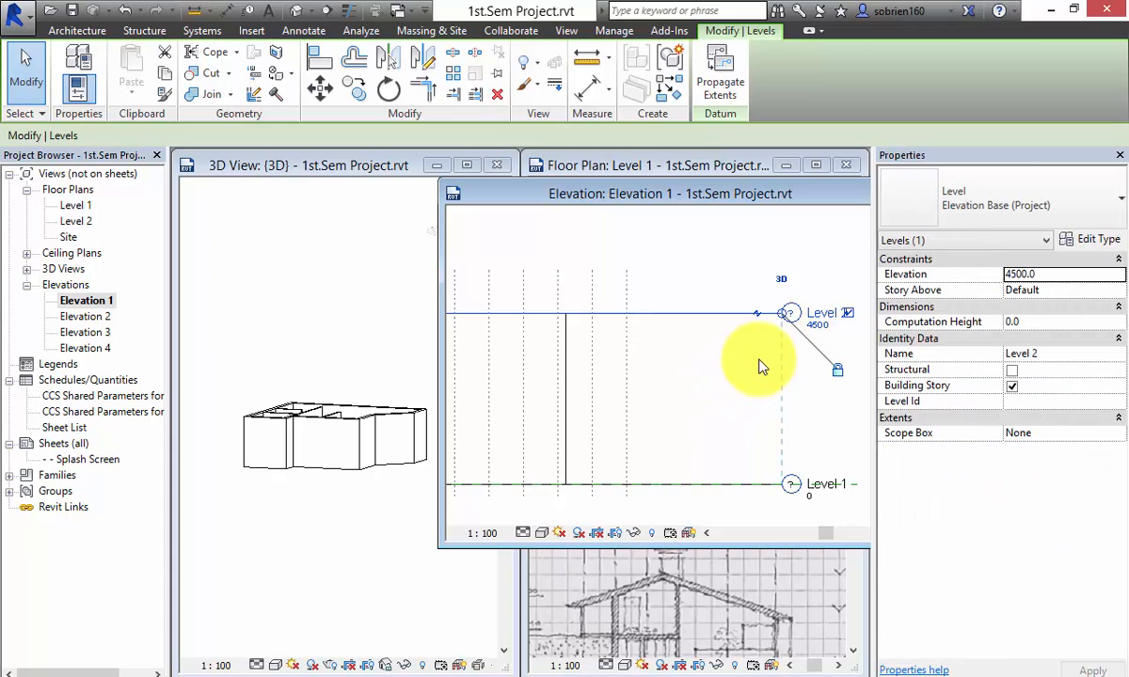
left_click(744, 355)
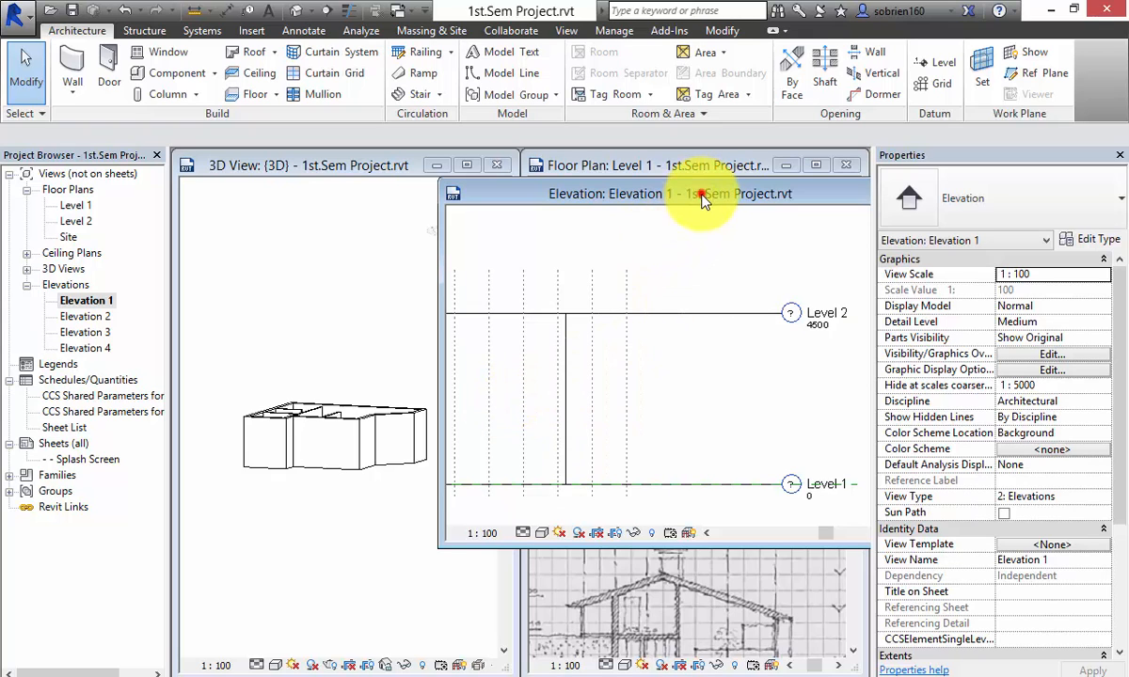
left_click_drag(705, 199, 666, 220)
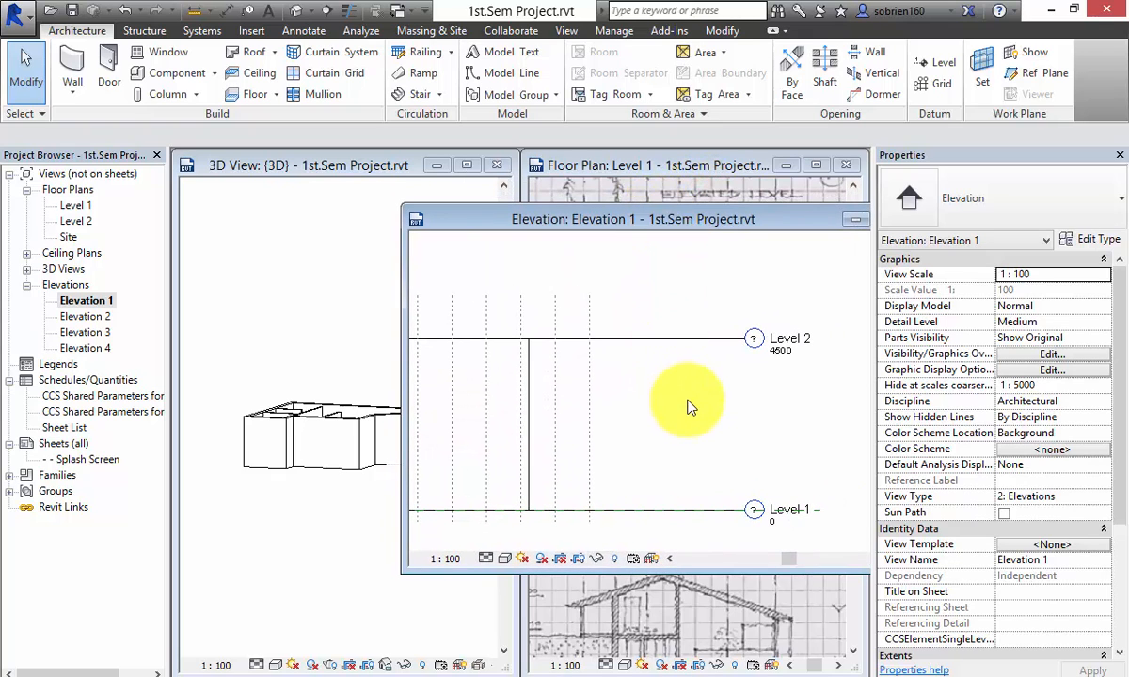
left_click(683, 449)
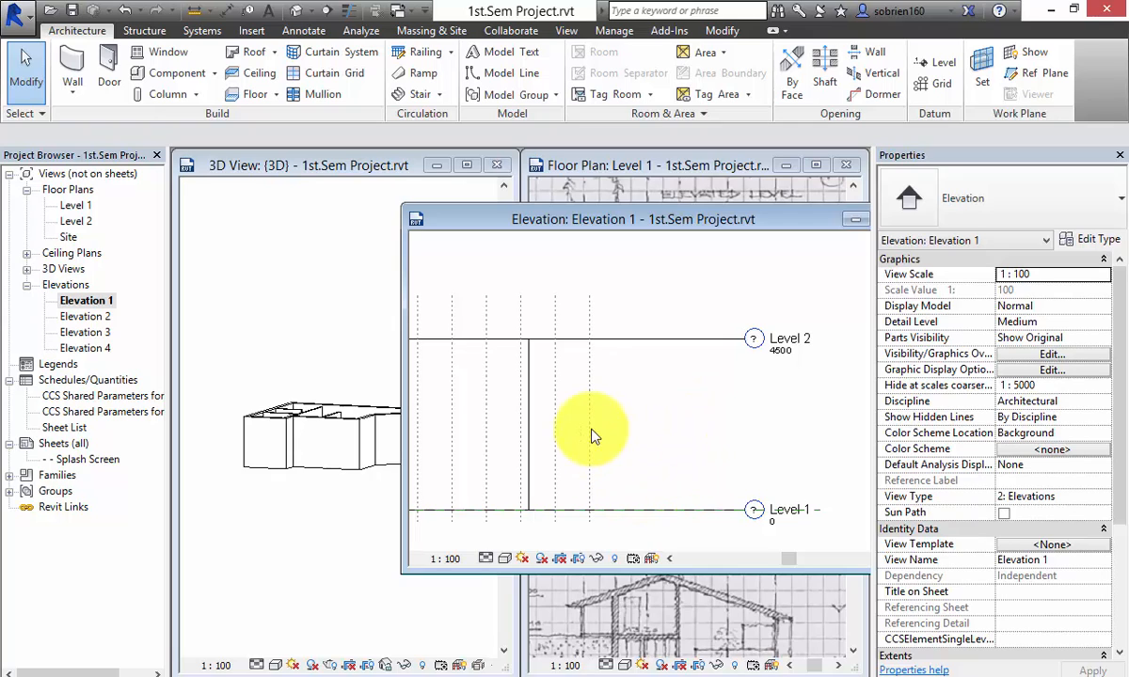
left_click(610, 398)
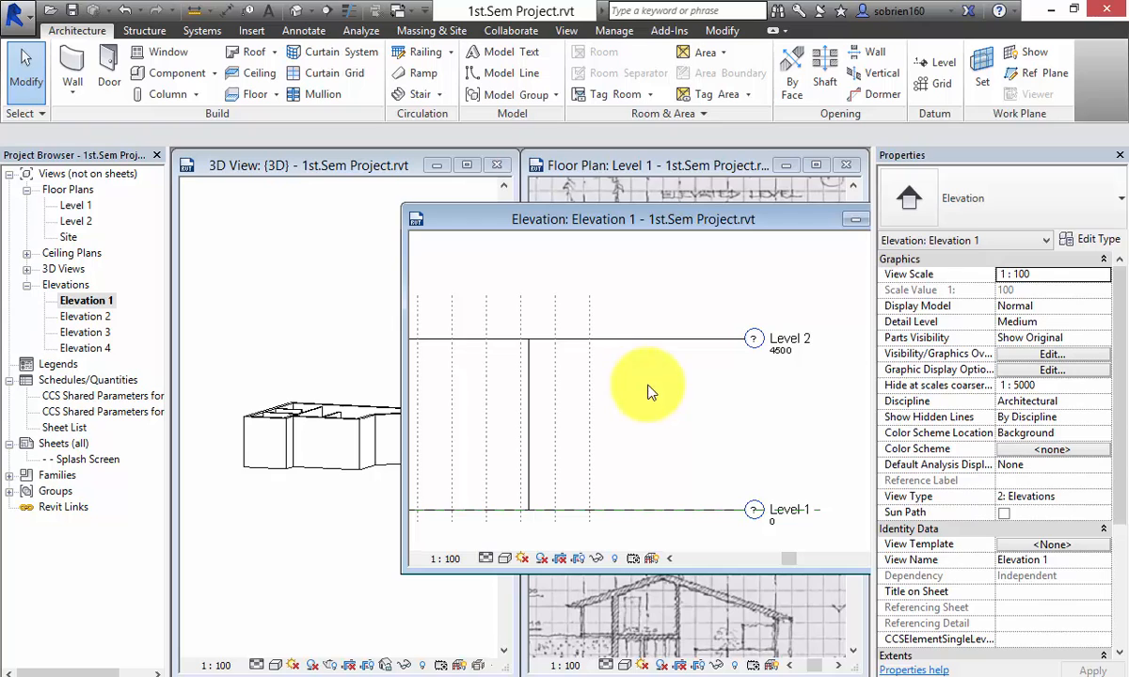
left_click(528, 422)
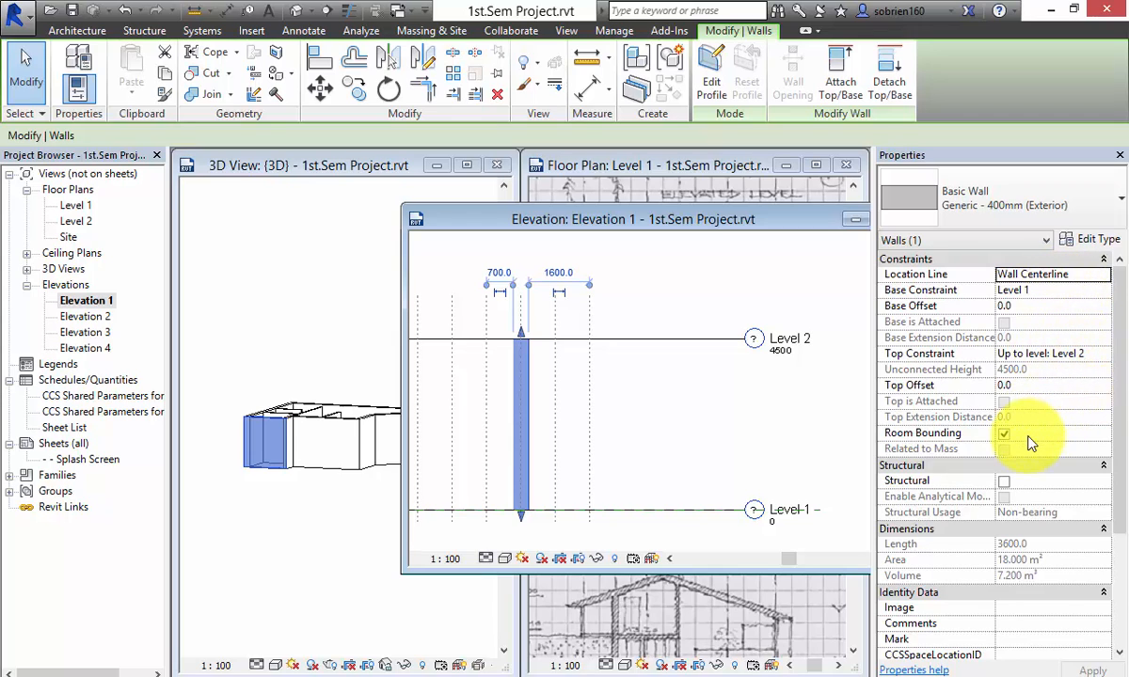
left_click(787, 453)
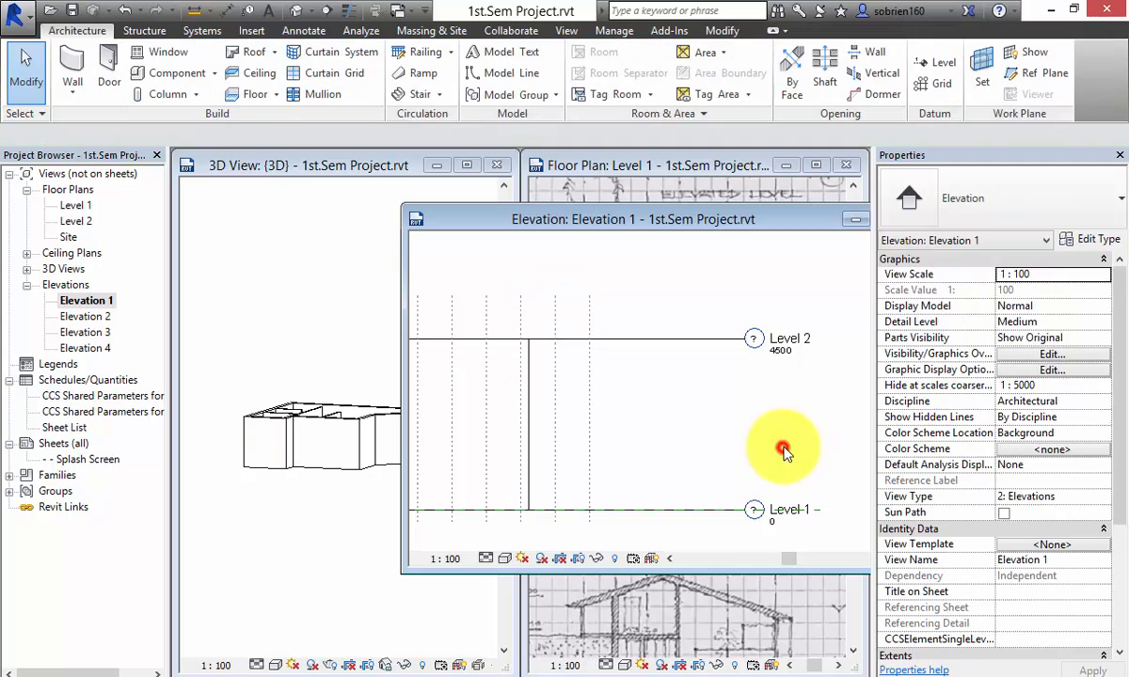
left_click(525, 392)
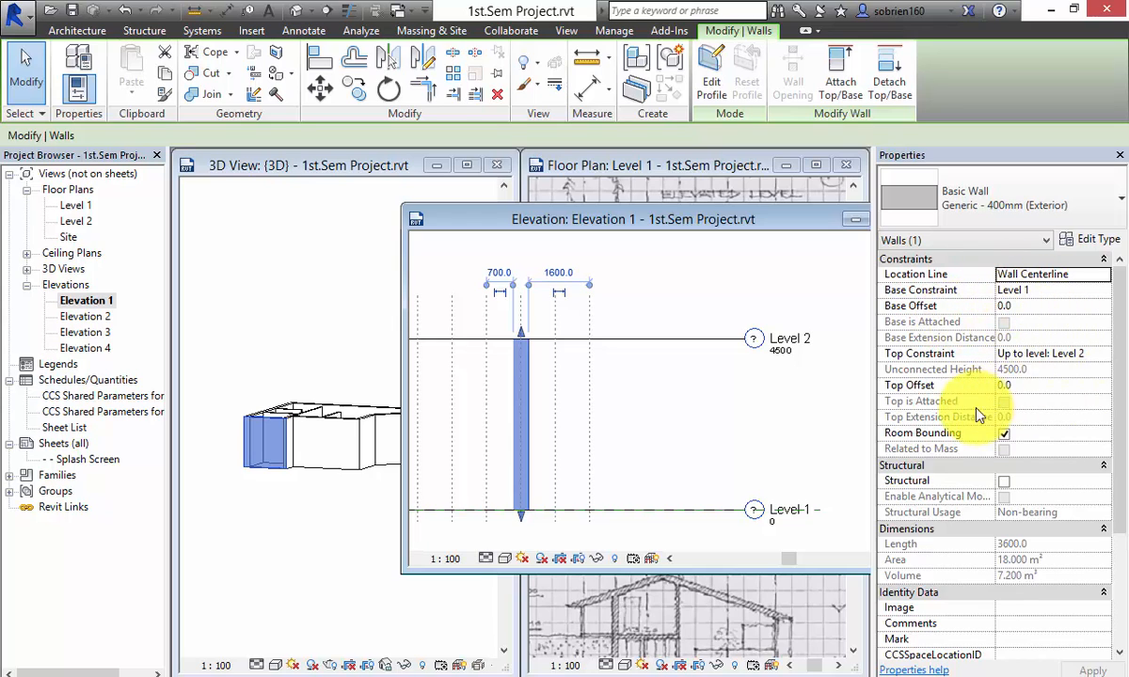
left_click(1025, 464)
left_click(1031, 465)
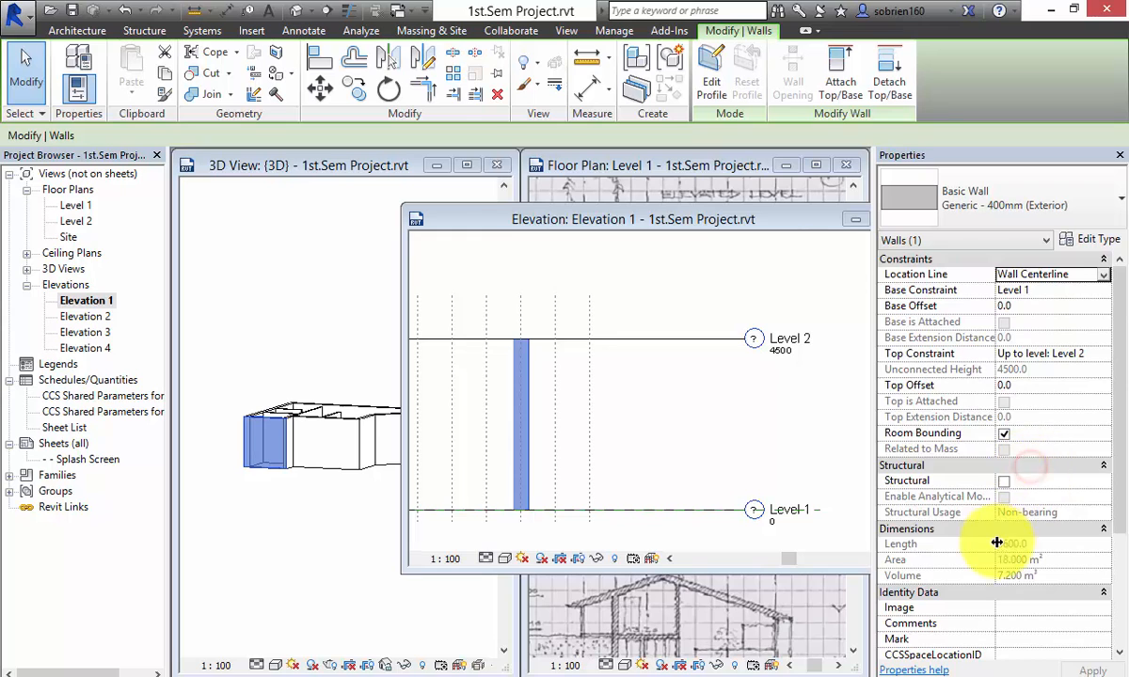
scroll(996, 542, "down", 4)
scroll(1002, 538, "up", 4)
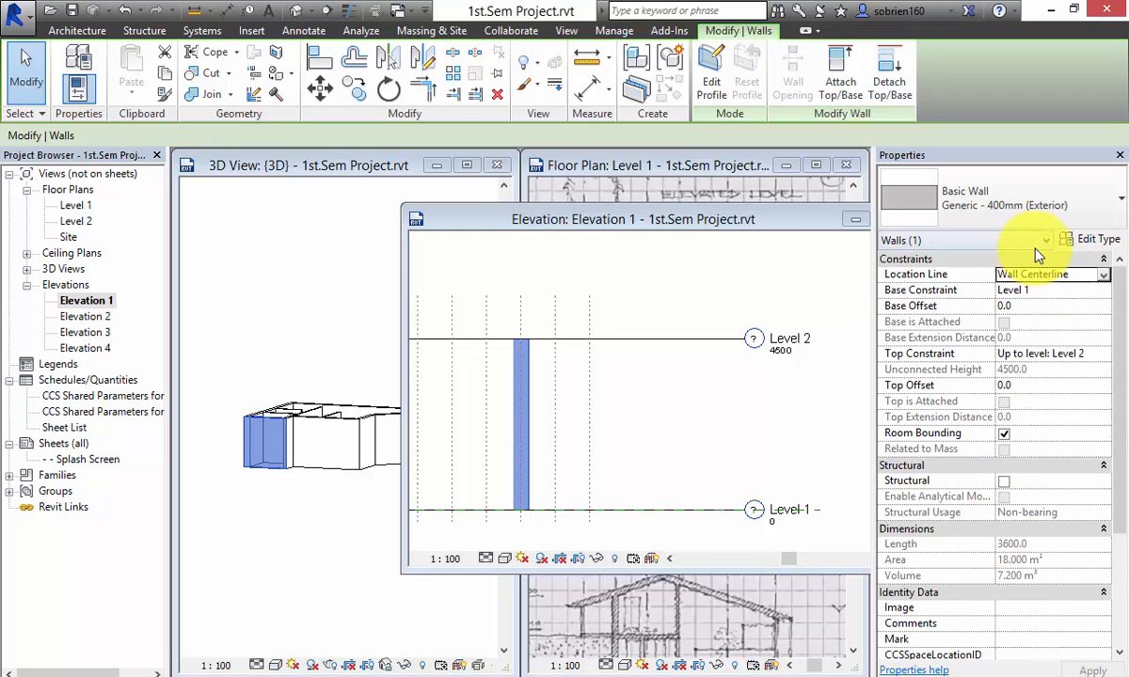
Step: Set Level 2's elevation to 3200 in Elevation 1 and move the elevation window clear of the 3D model
left_click_drag(737, 217, 653, 231)
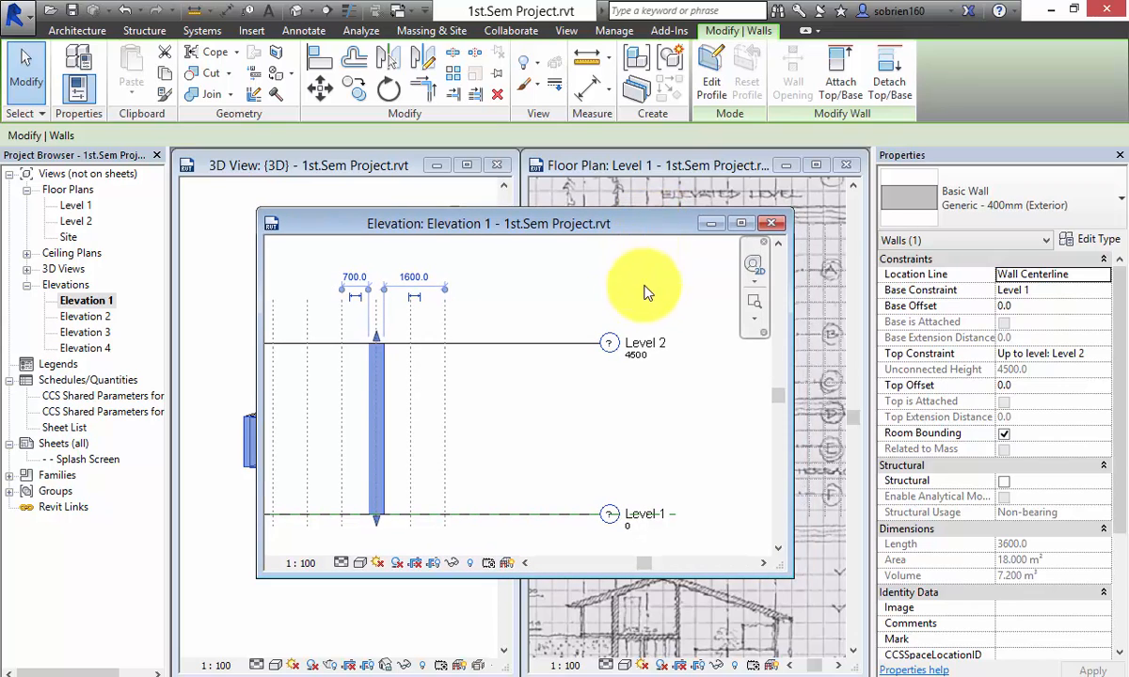
left_click(645, 358)
left_click(645, 363)
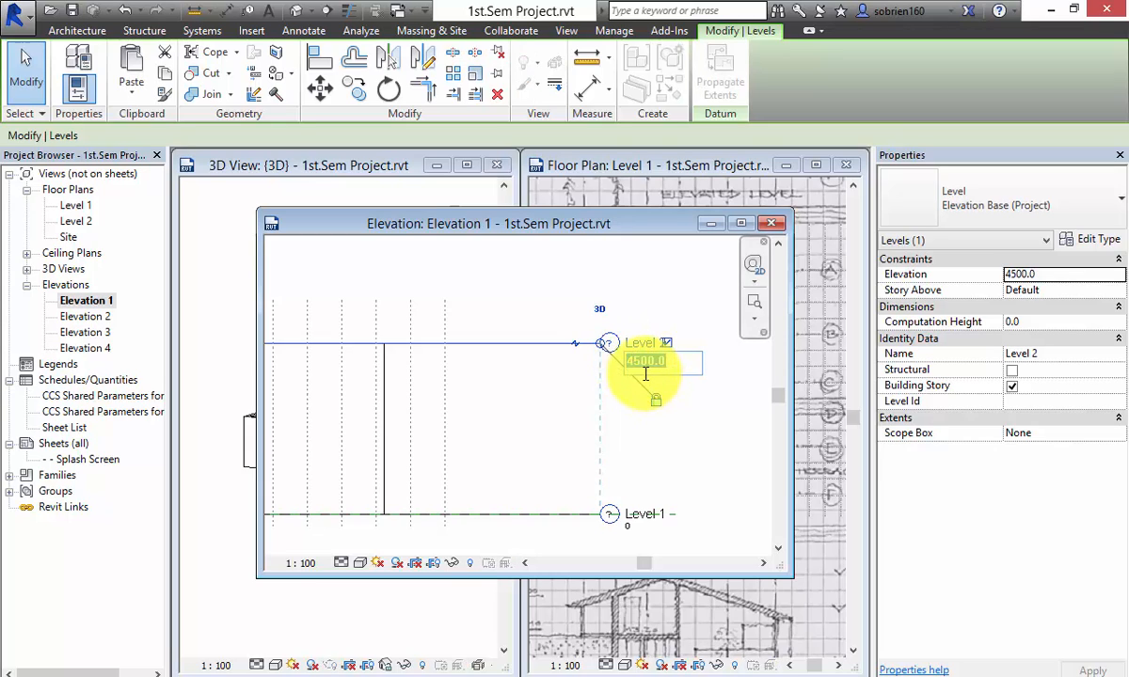
type("3200")
key("Return")
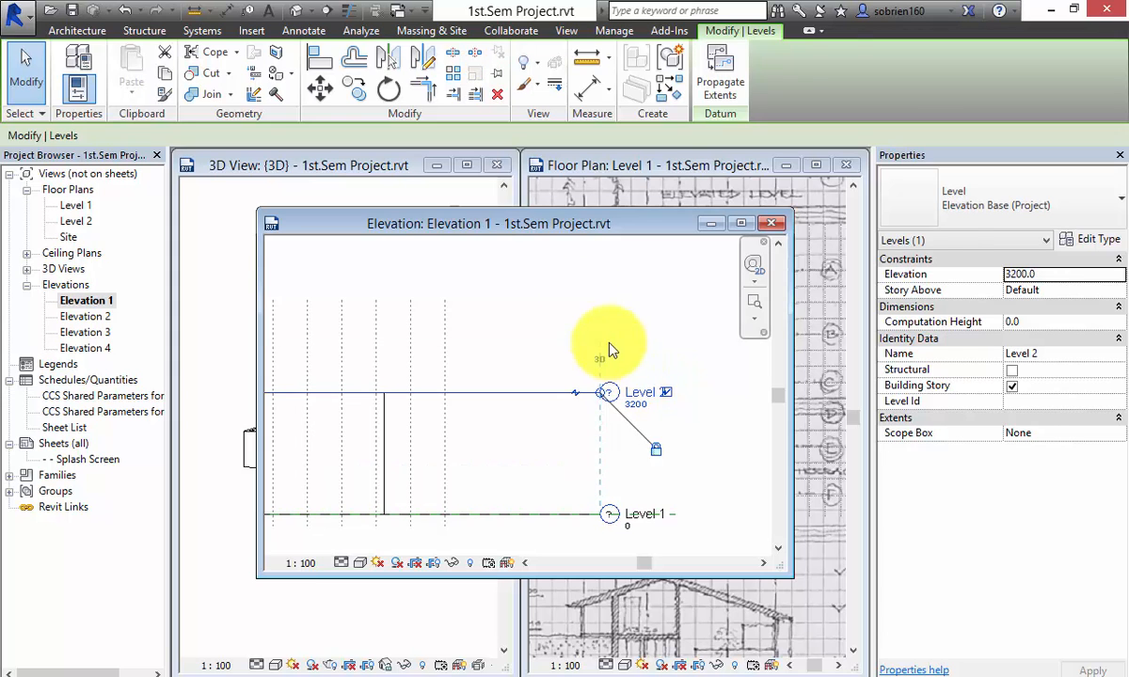
left_click(567, 294)
left_click_drag(612, 227, 673, 254)
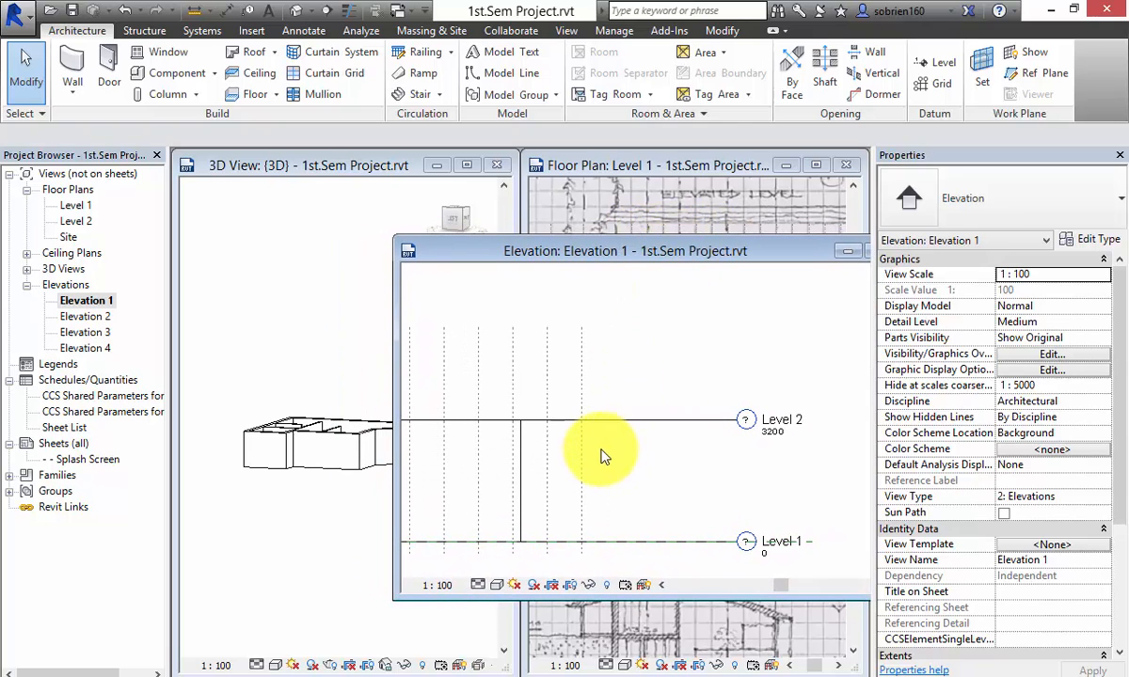
left_click(644, 446)
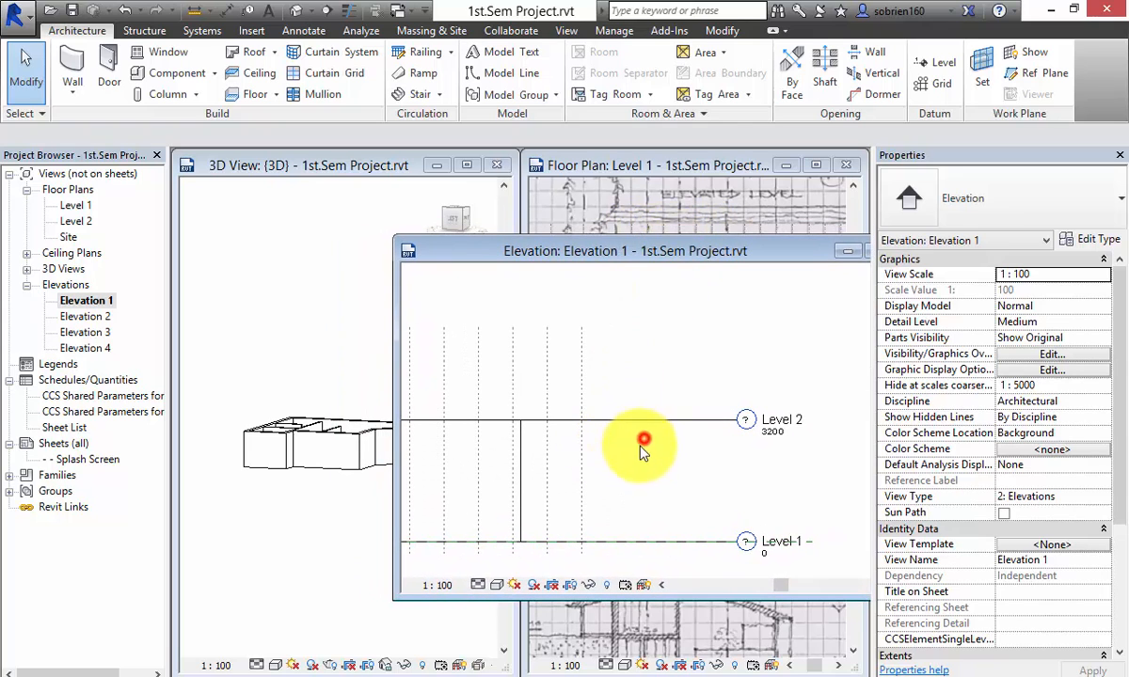
Step: Examine the Section A-A sketch in the Level 1 floor plan and return to Elevation 1
left_click(661, 621)
mouse_move(660, 622)
middle_mouse_down()
mouse_move(683, 564)
mouse_move(679, 482)
mouse_move(700, 515)
mouse_move(757, 517)
mouse_move(650, 467)
mouse_move(630, 474)
mouse_move(640, 499)
mouse_move(625, 471)
mouse_move(638, 479)
mouse_move(666, 442)
middle_mouse_up()
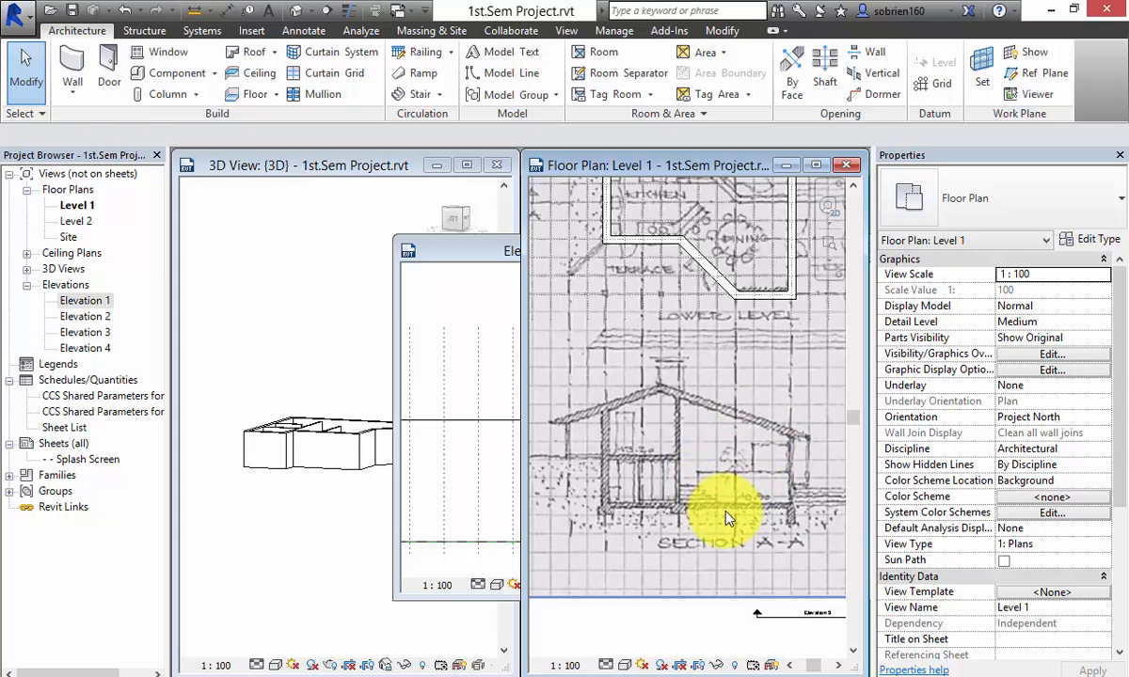
middle_click_drag(693, 471, 714, 449)
left_click(466, 244)
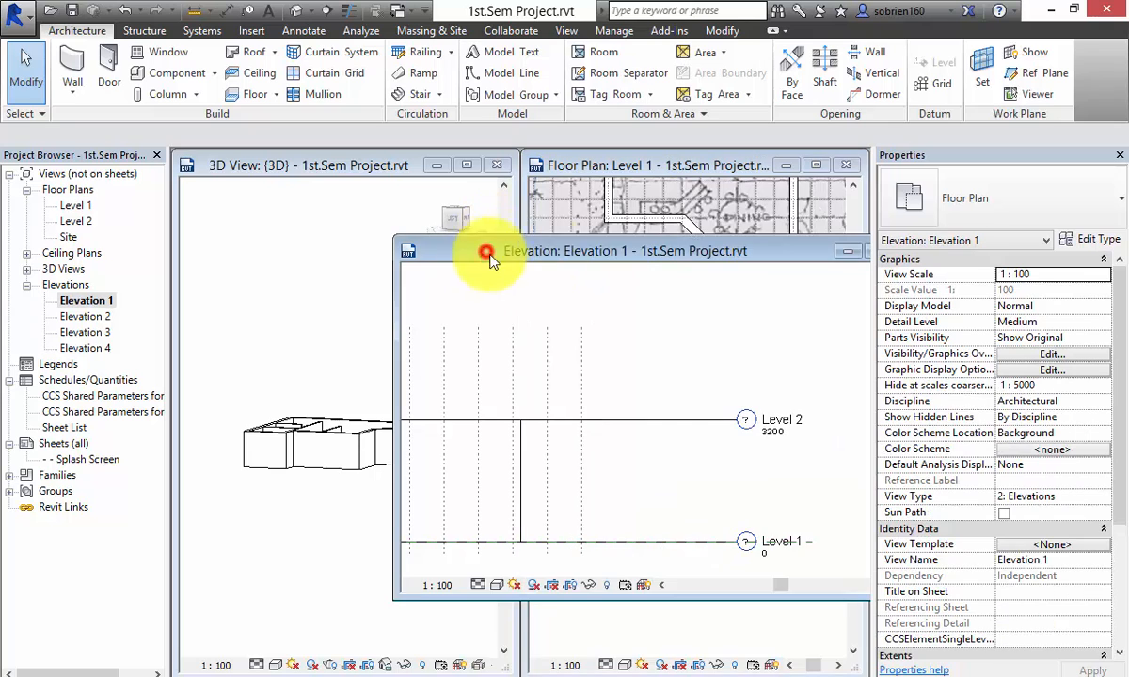
Step: Rename the Level 1 datum as Ground Floor Plan in Elevation 1, renaming the corresponding views as well
left_click_drag(623, 252, 587, 264)
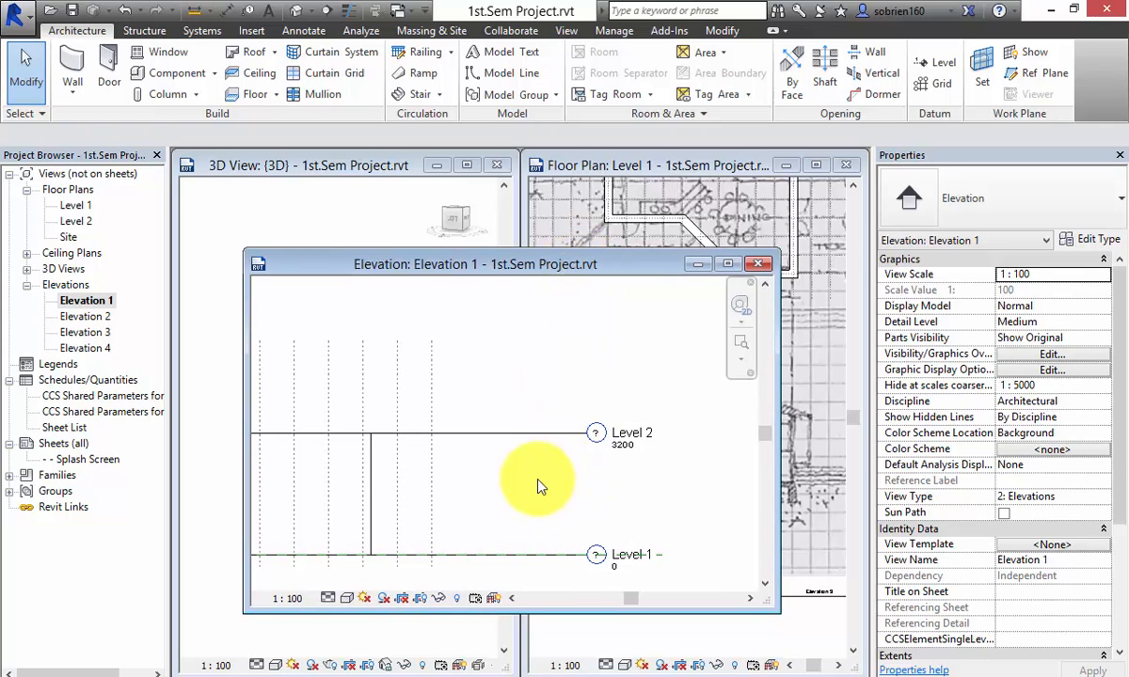
left_click(636, 559)
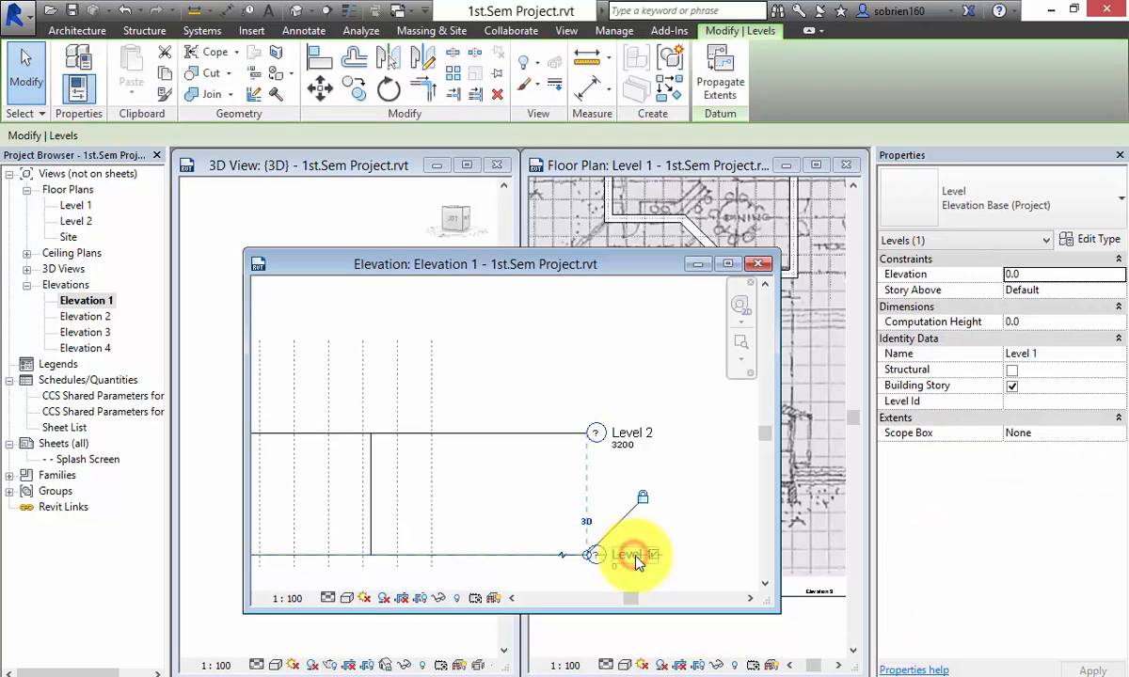
left_click(634, 555)
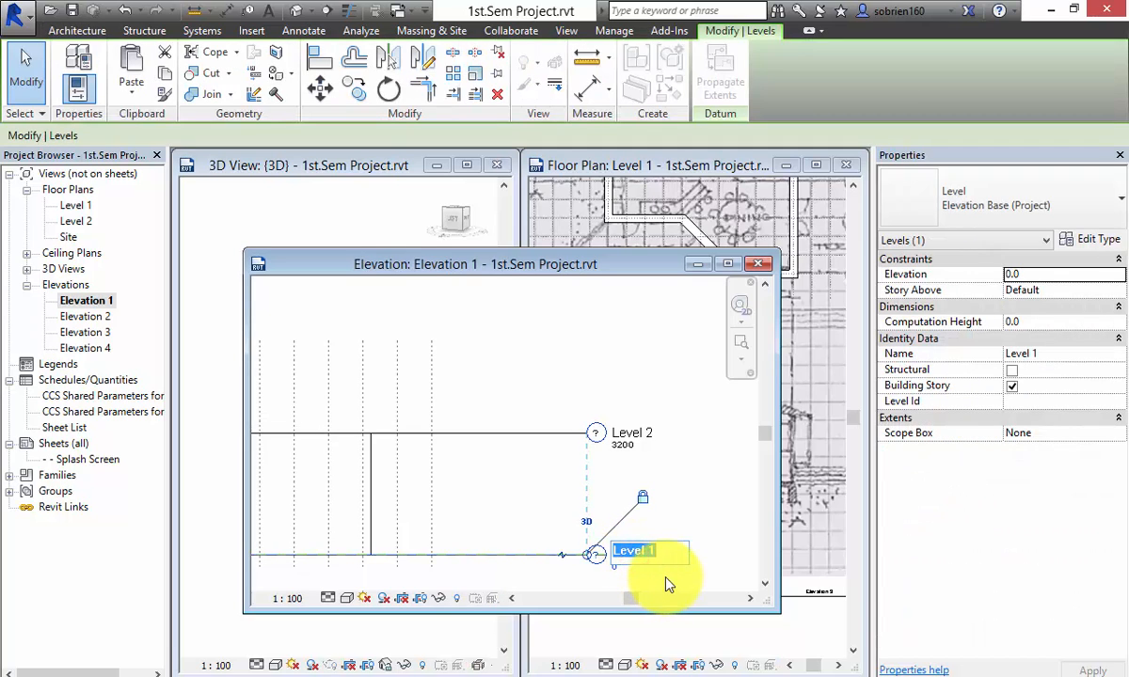
type("Groun")
type("d Floor Plan")
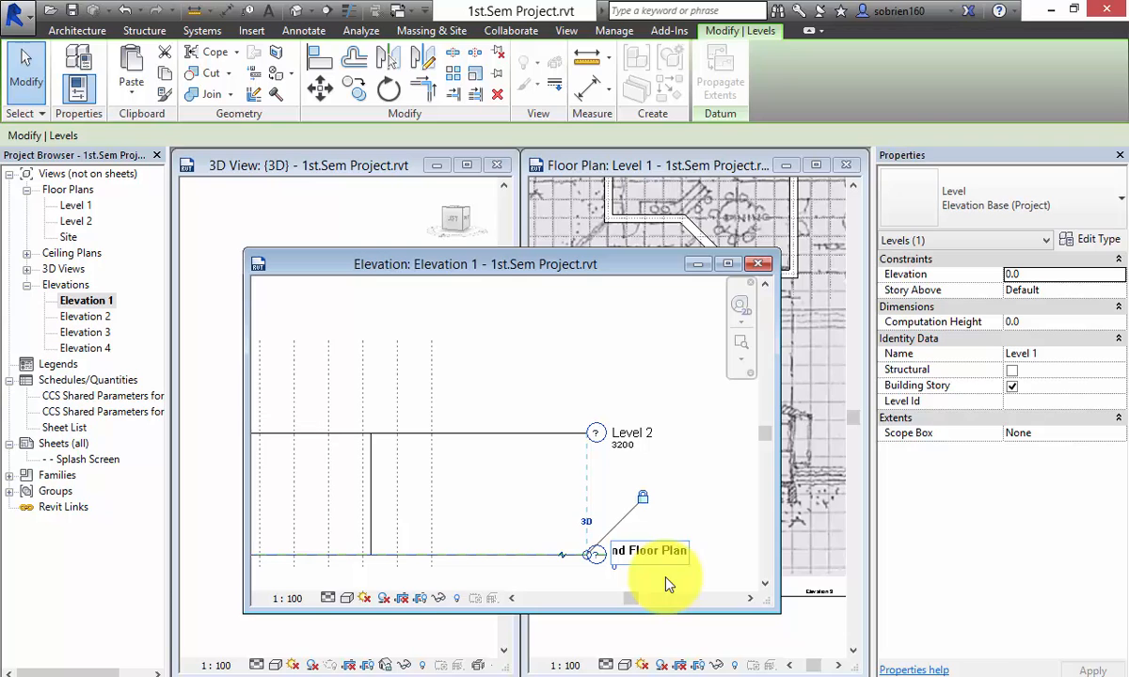
left_click(727, 465)
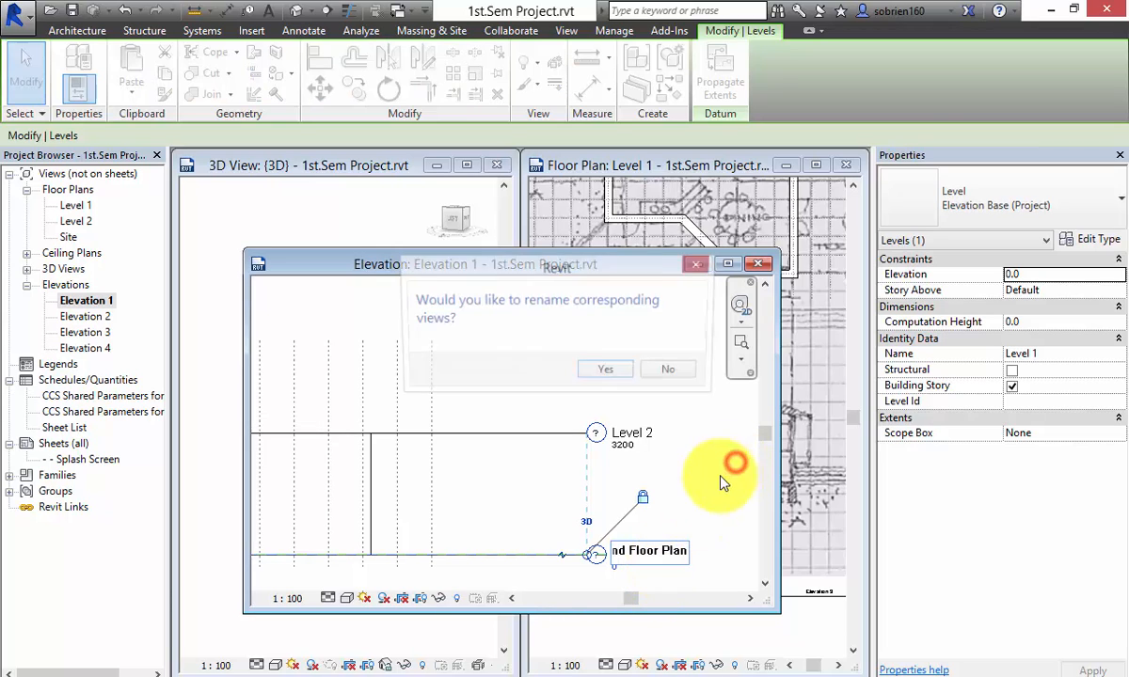
left_click(623, 374)
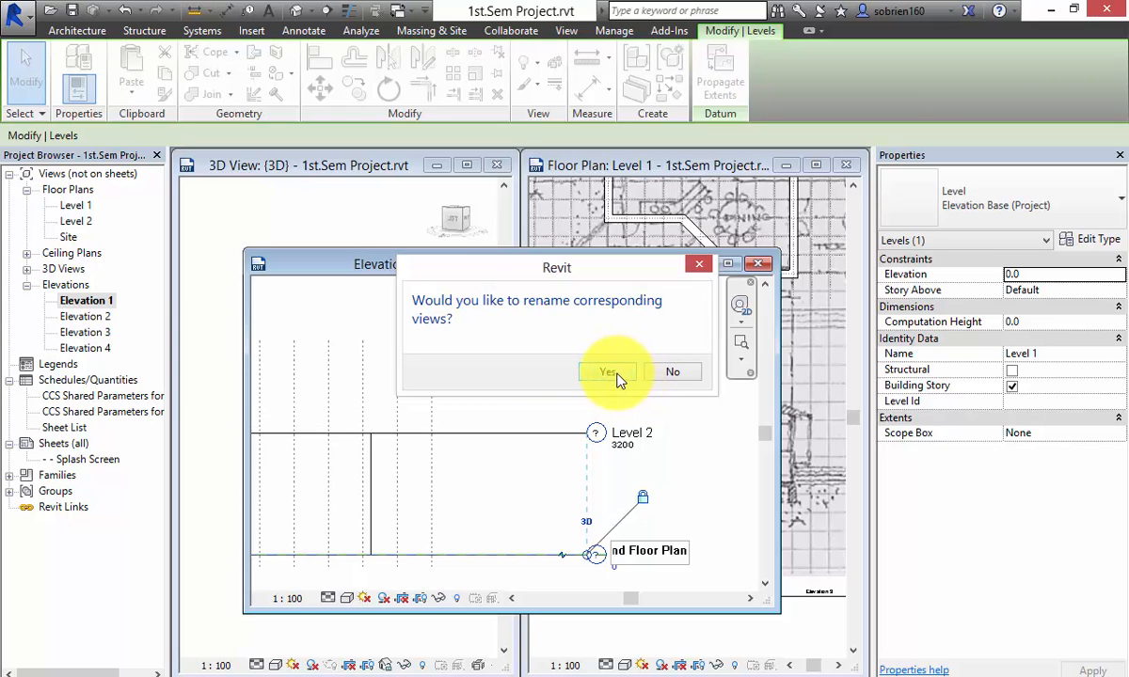
left_click(613, 374)
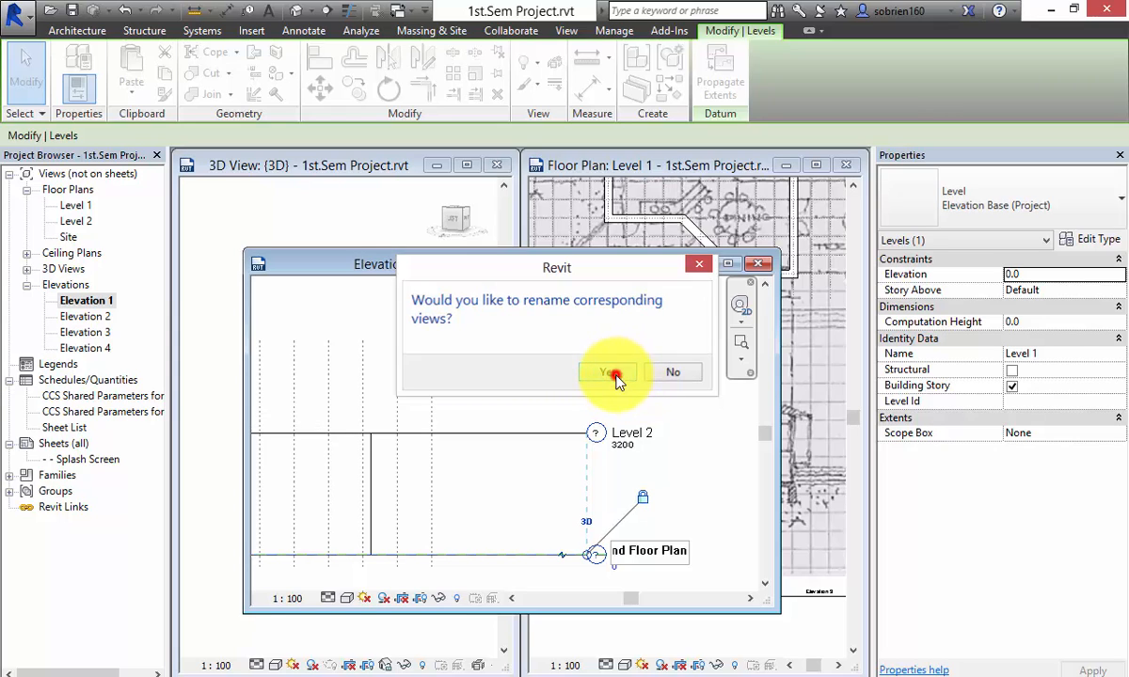
left_click(687, 520)
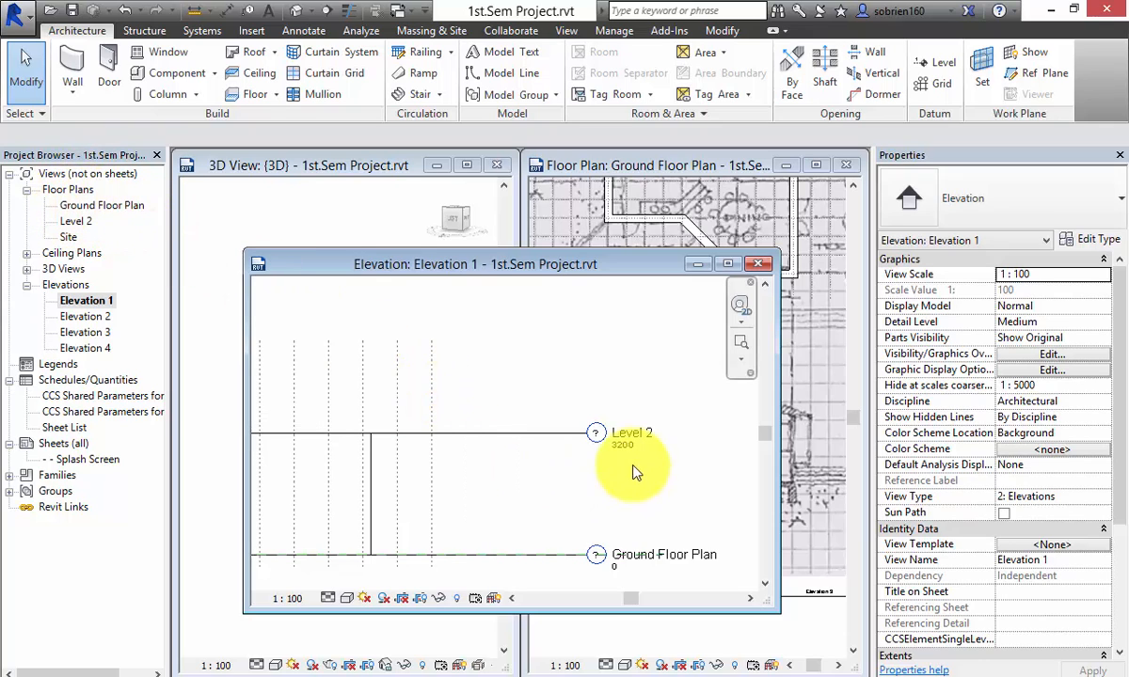
Step: Rename the Level 2 floor plan view as First Floor Plan, including the corresponding level and views, and close that plan
left_click(75, 222)
double_click(75, 222)
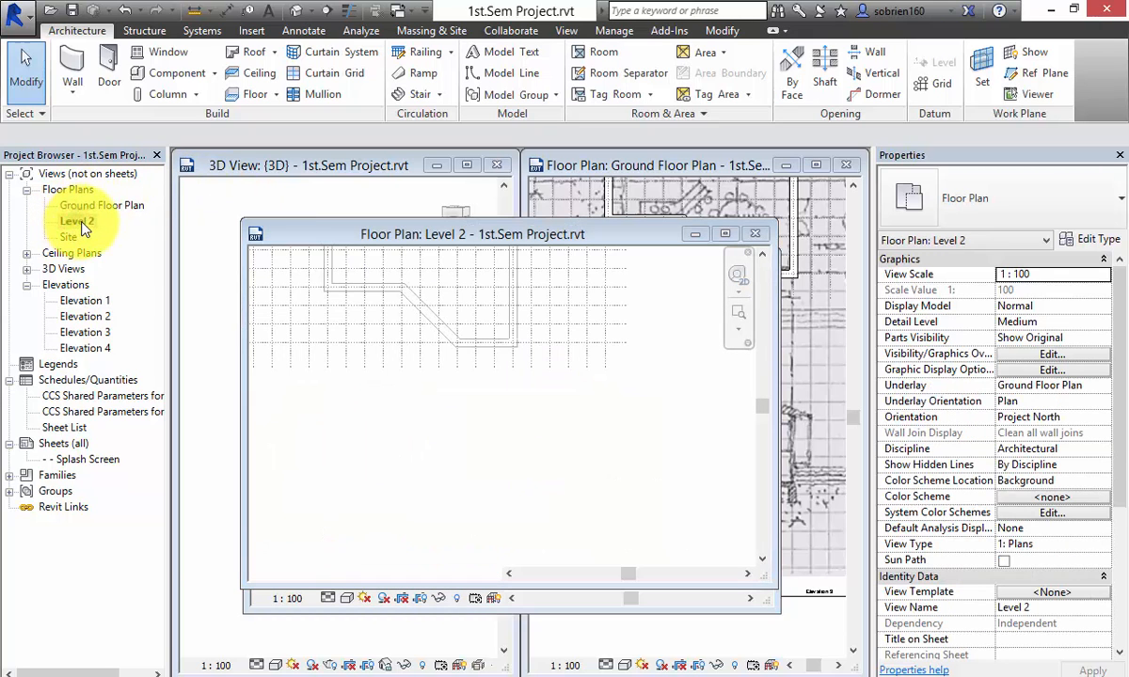
right_click(79, 222)
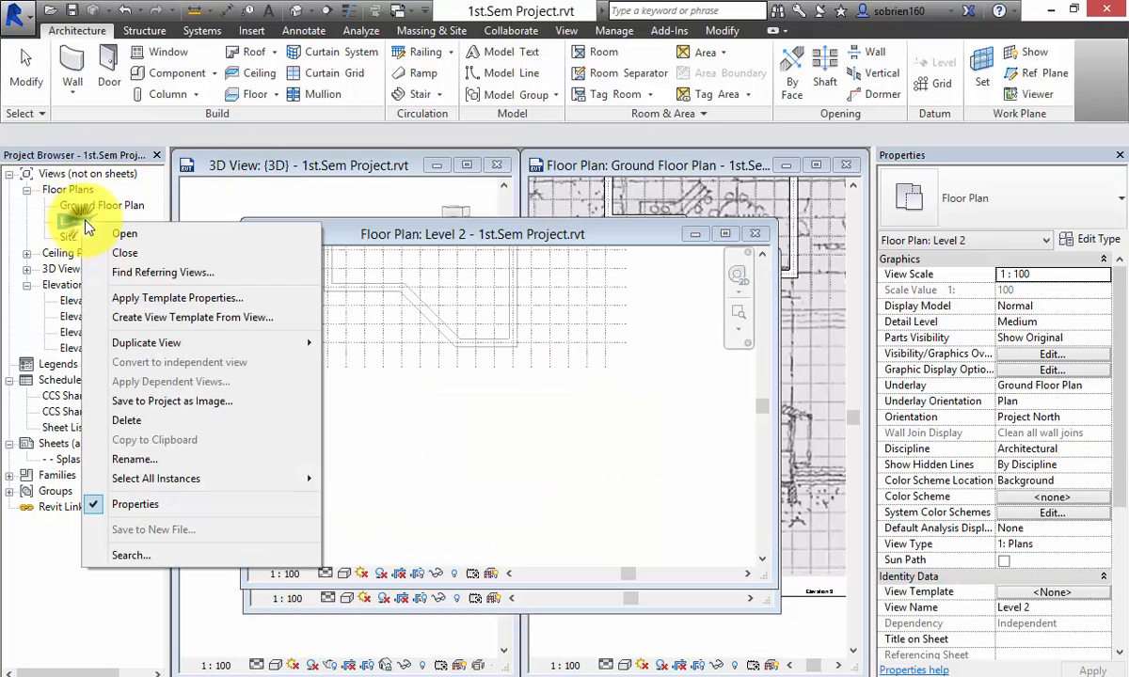
left_click(141, 460)
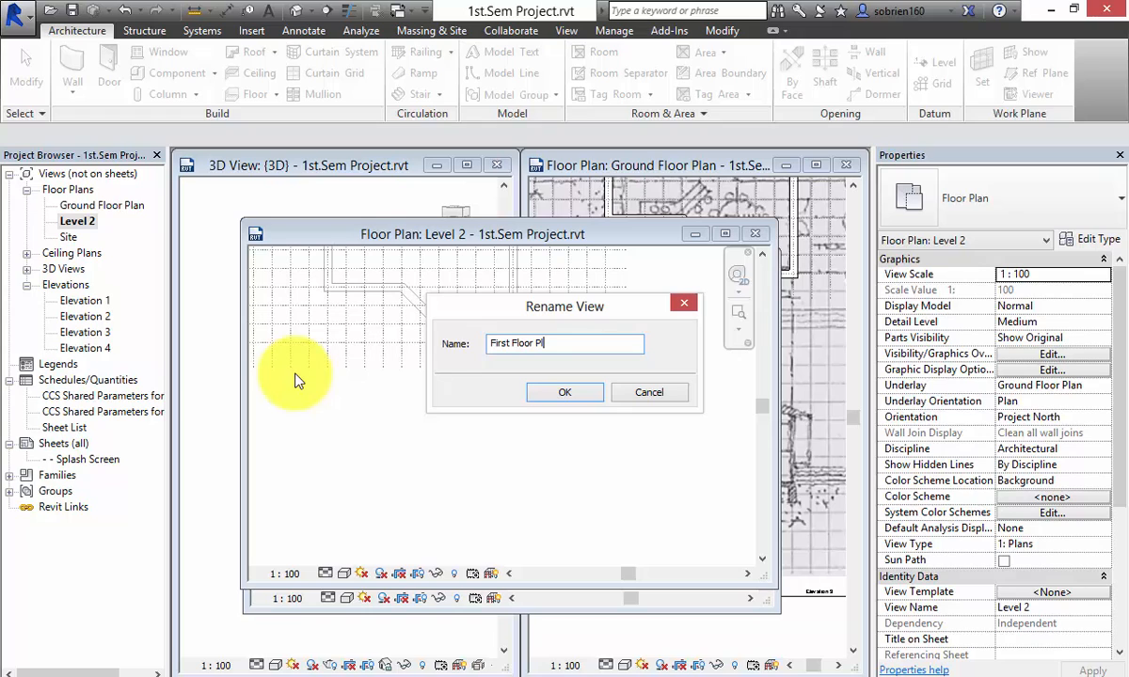
left_click(543, 393)
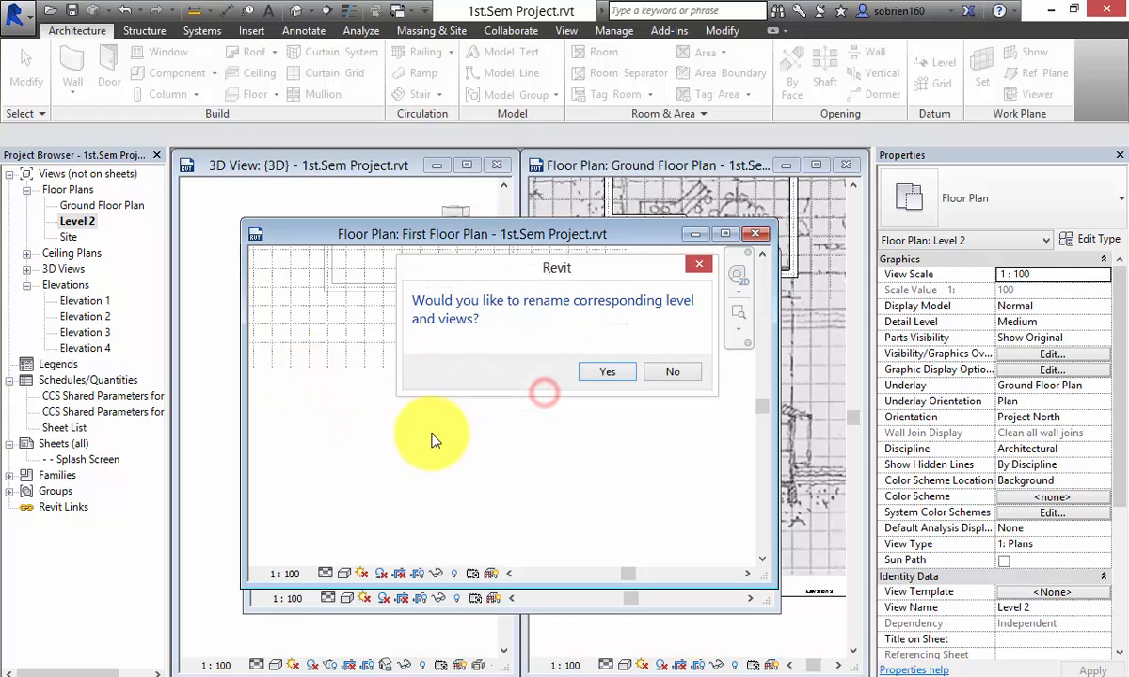
left_click(608, 374)
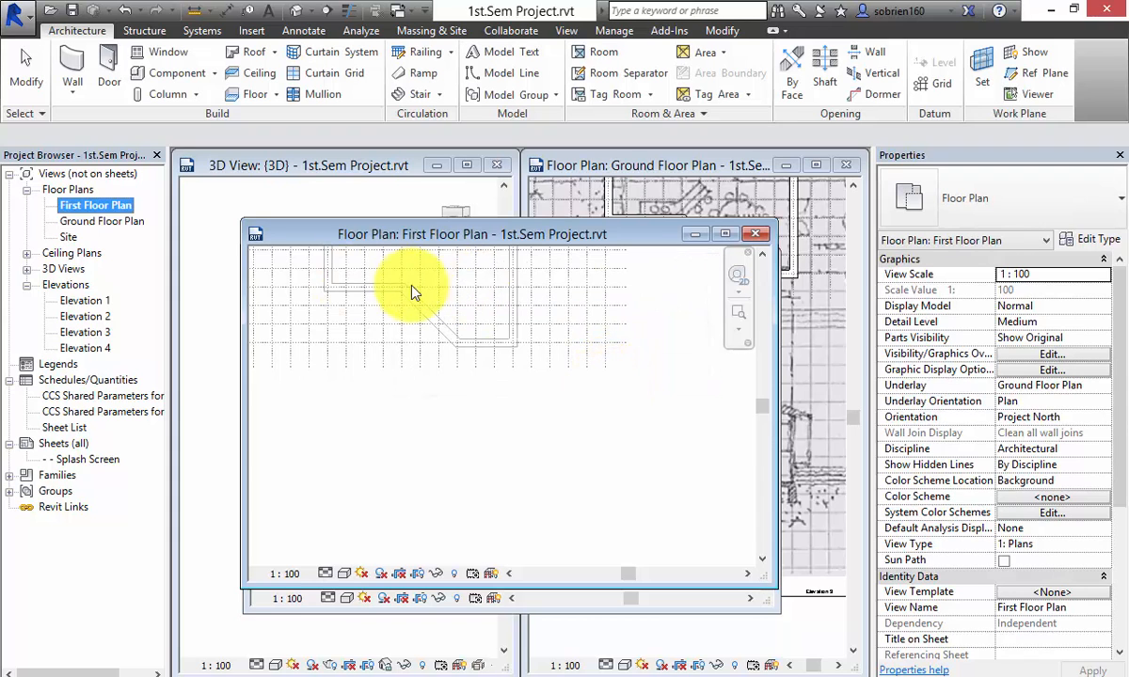
left_click_drag(504, 233, 428, 270)
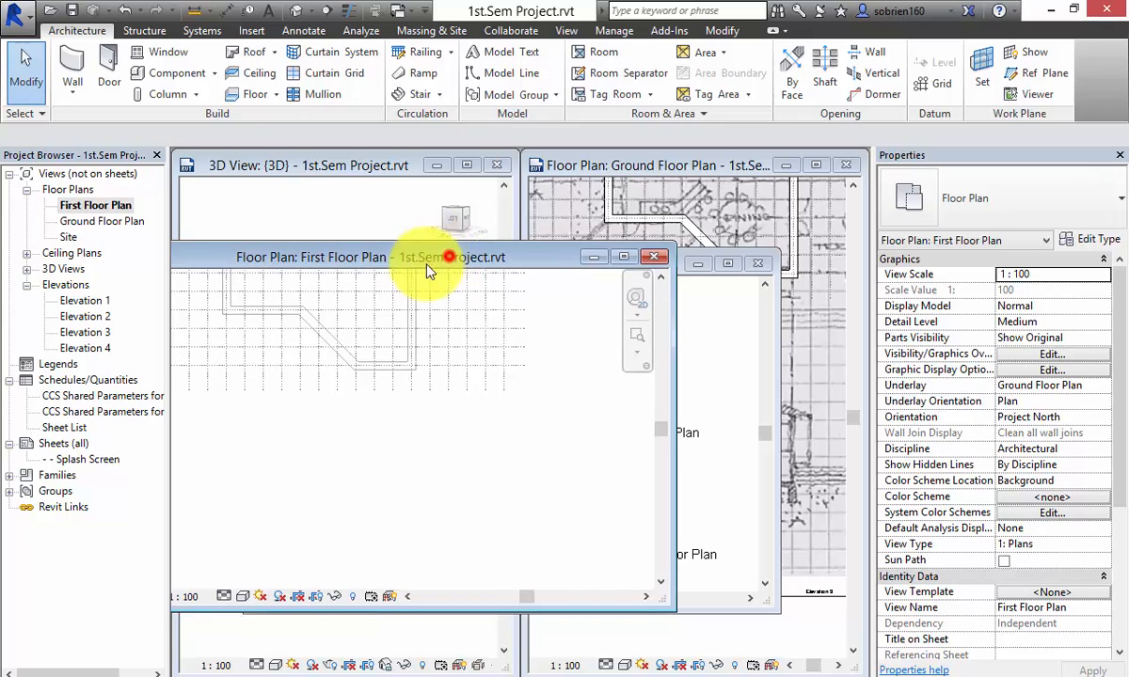
left_click(652, 258)
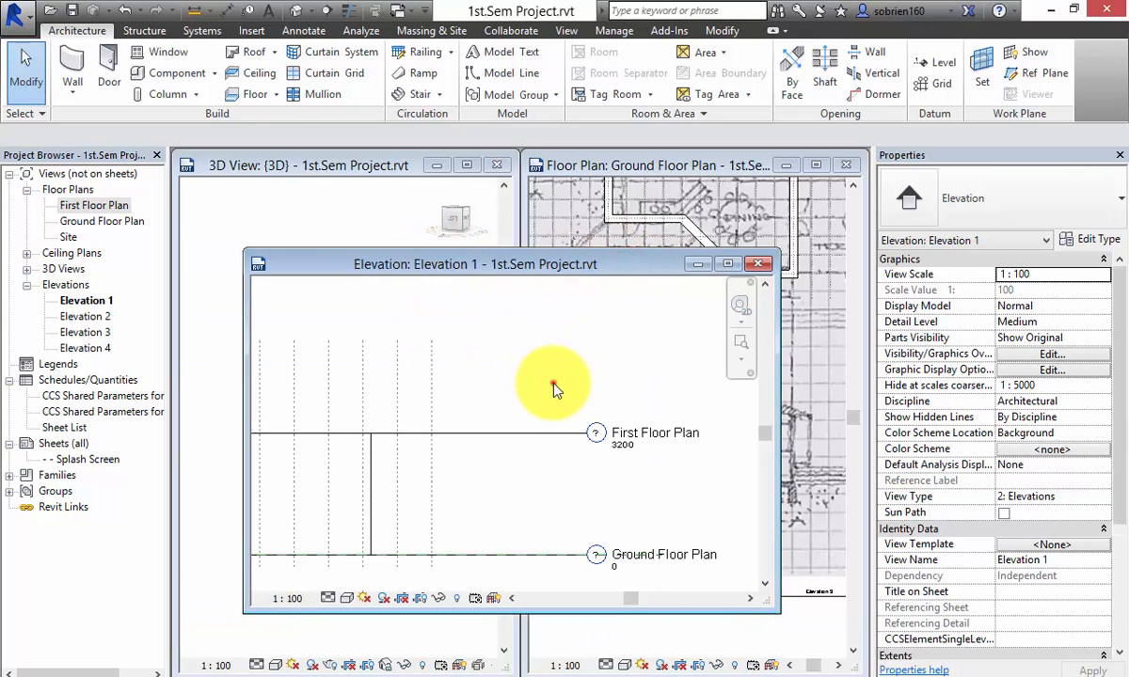
scroll(522, 446, "down", 3)
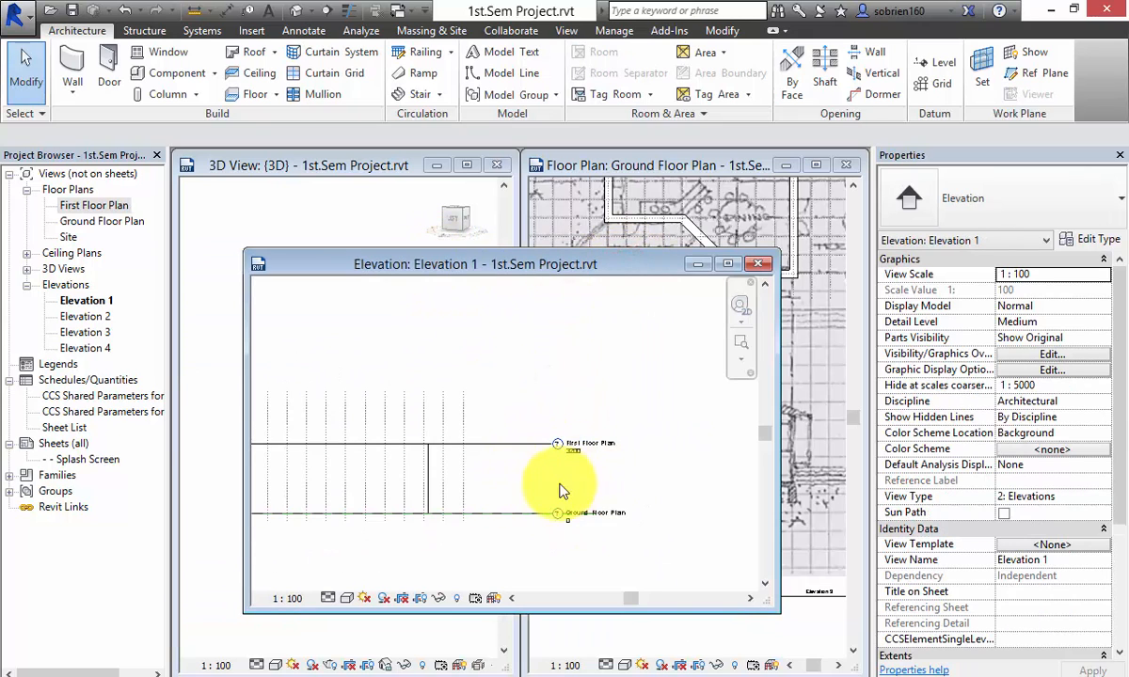
mouse_move(560, 490)
middle_mouse_down()
mouse_move(635, 534)
mouse_move(605, 504)
middle_mouse_up()
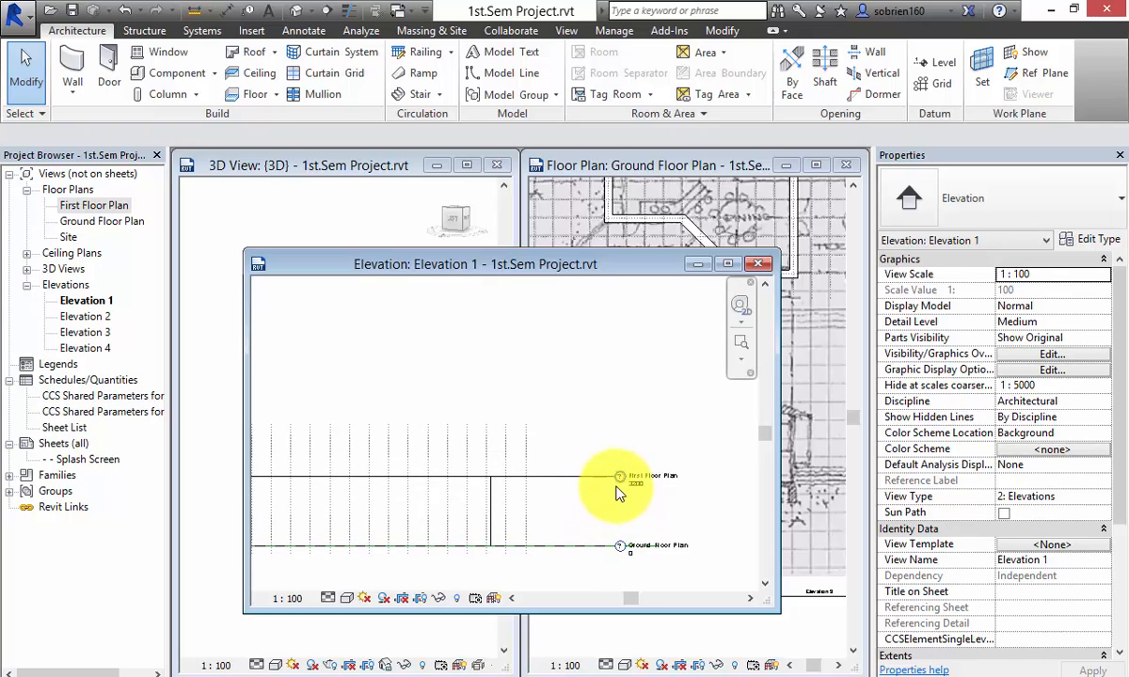
scroll(565, 498, "down", 2)
scroll(584, 517, "up", 4)
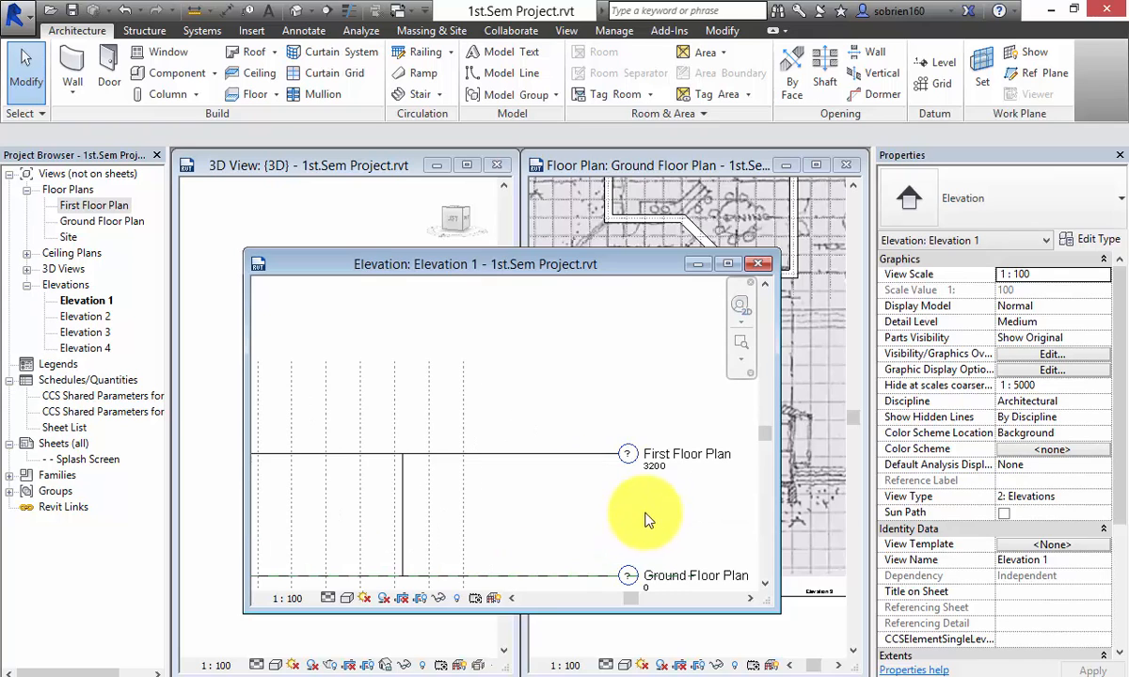
mouse_move(655, 524)
middle_mouse_down()
mouse_move(663, 504)
mouse_move(604, 511)
middle_mouse_up()
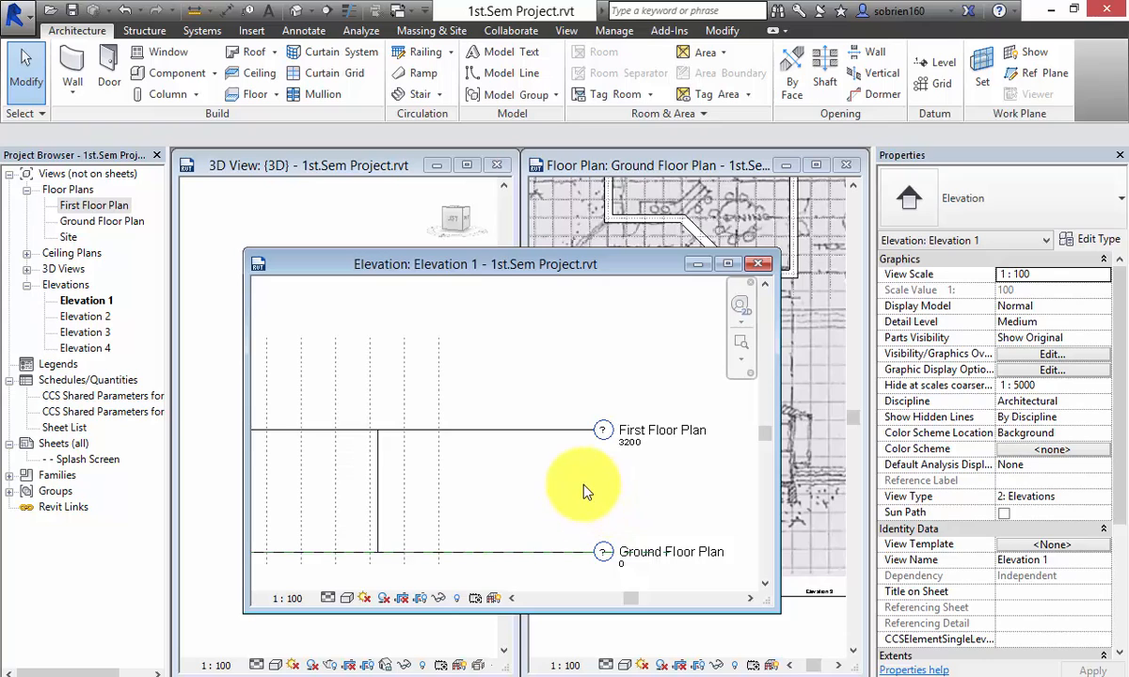
left_click(543, 430)
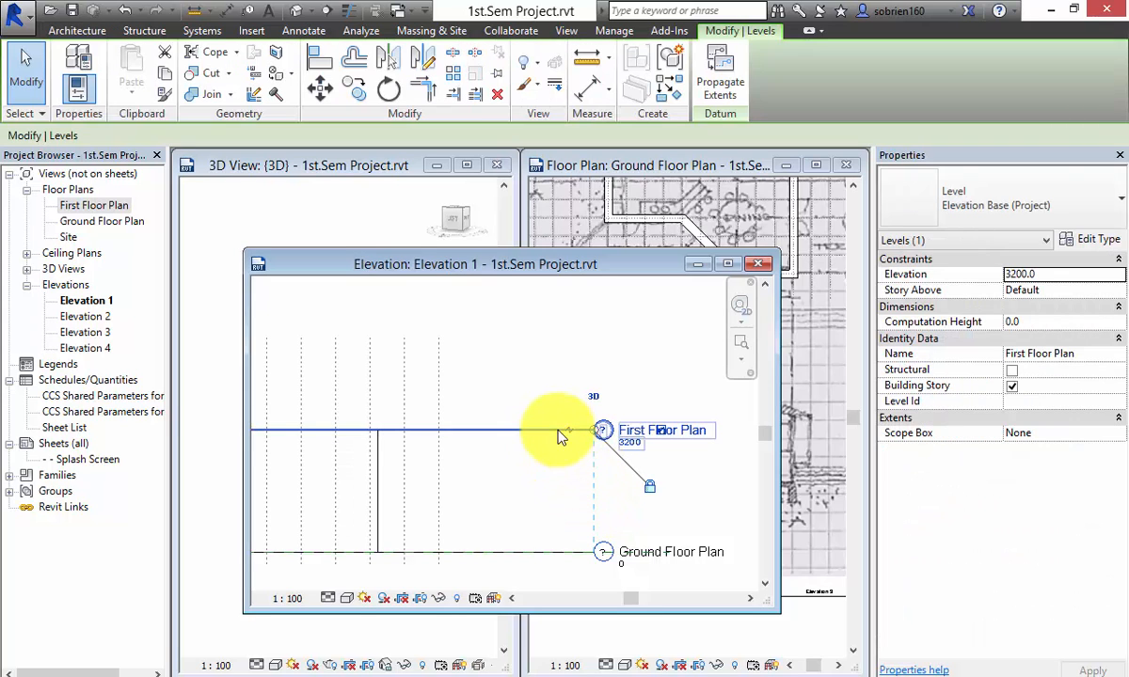
left_click(549, 458)
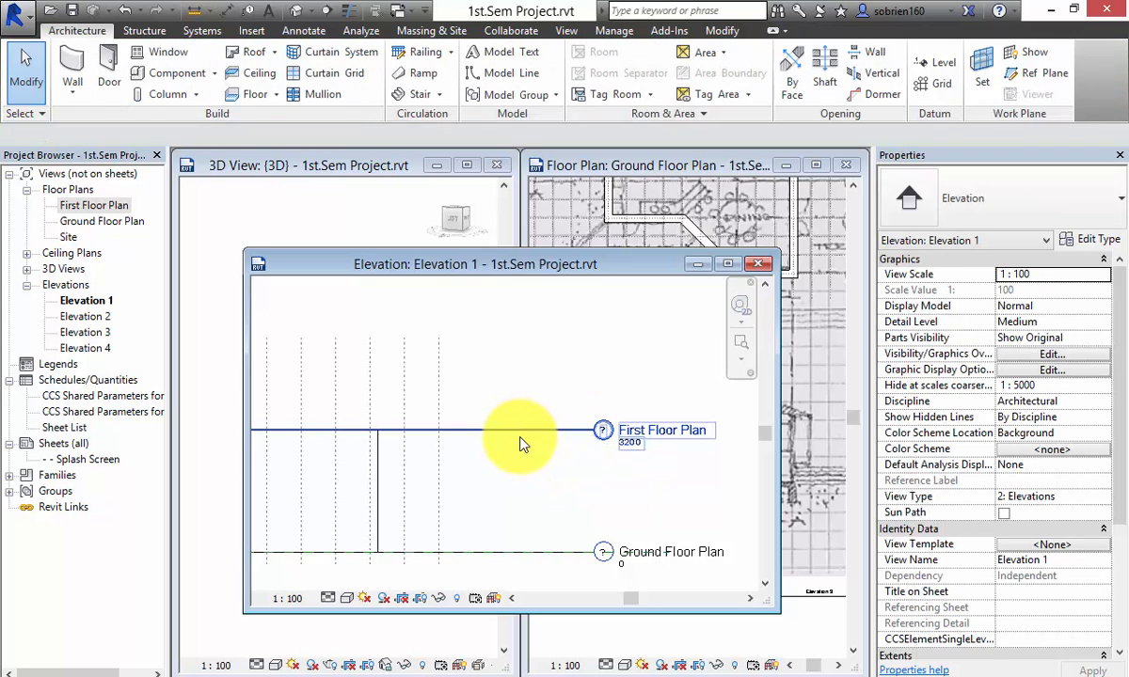
left_click(523, 432)
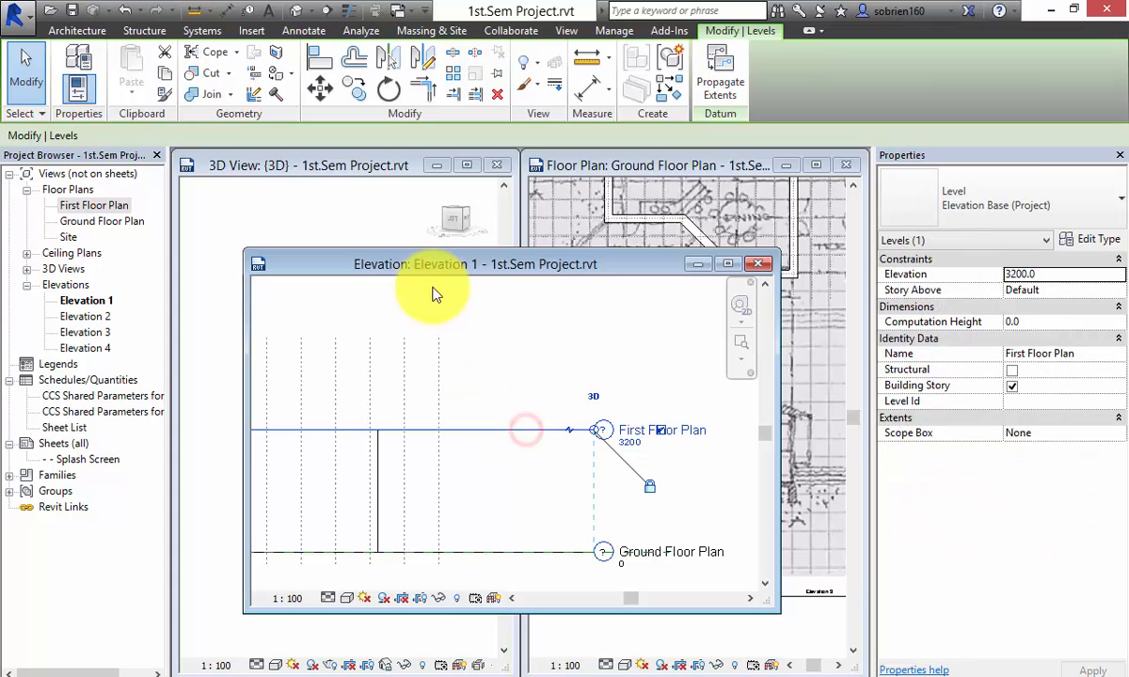
left_click(357, 88)
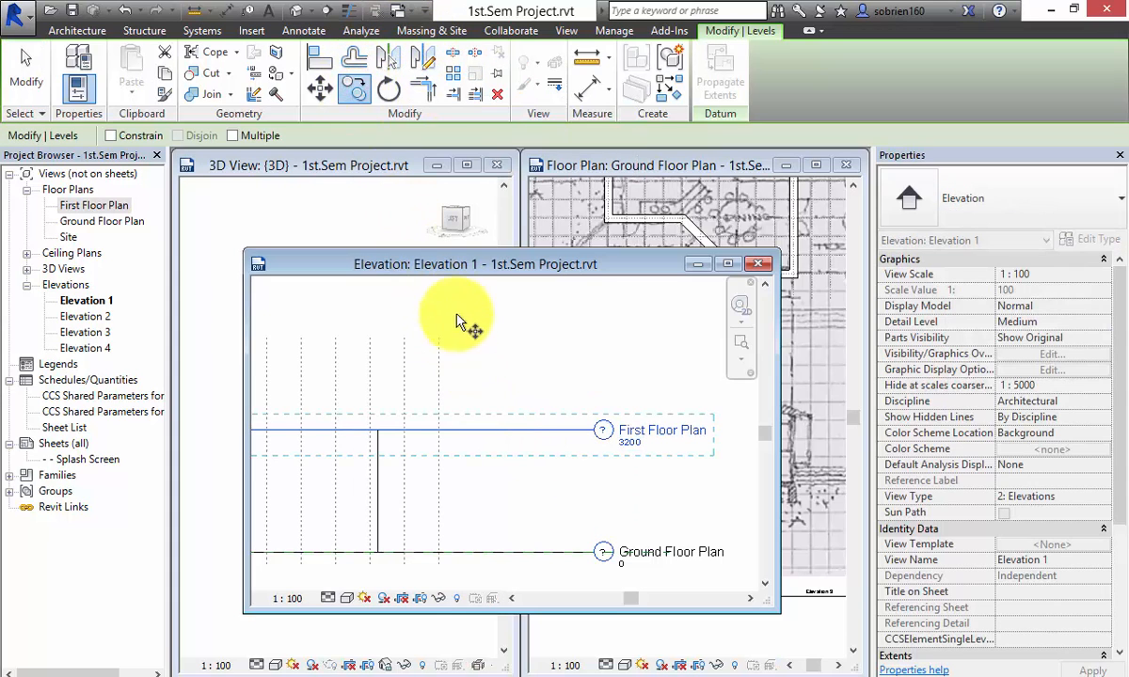
left_click(538, 432)
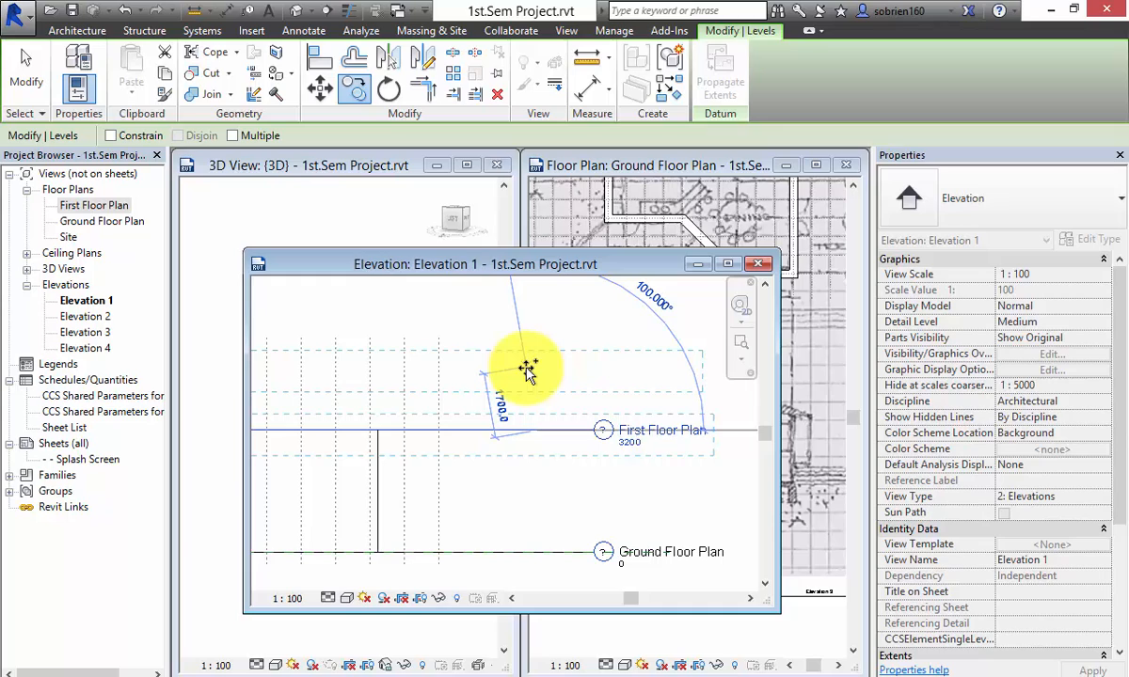
type("2600")
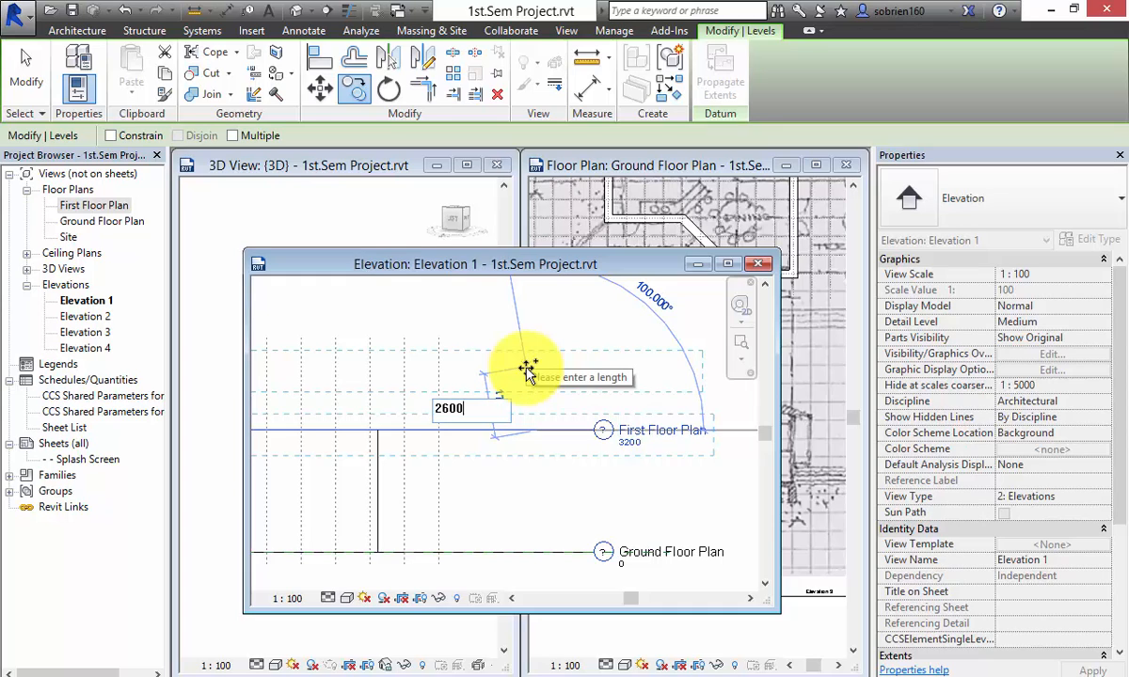
key("Return")
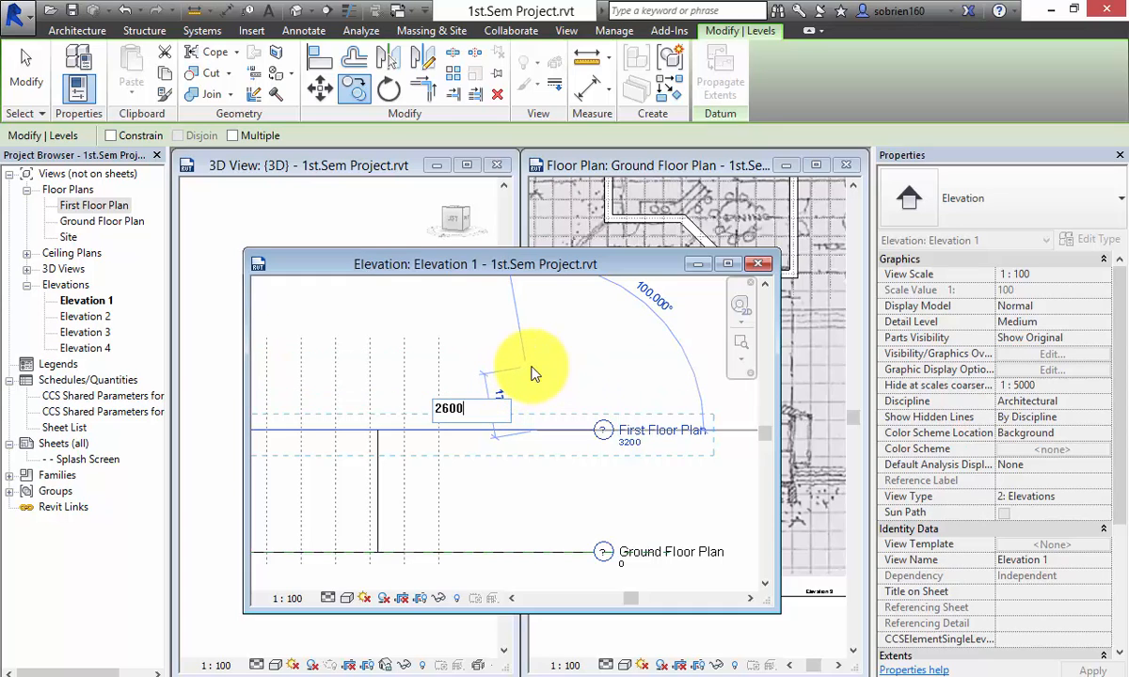
key("Escape")
Step: Copy the First Floor Plan level vertically upward by 2600 in Elevation 1
left_click(533, 431)
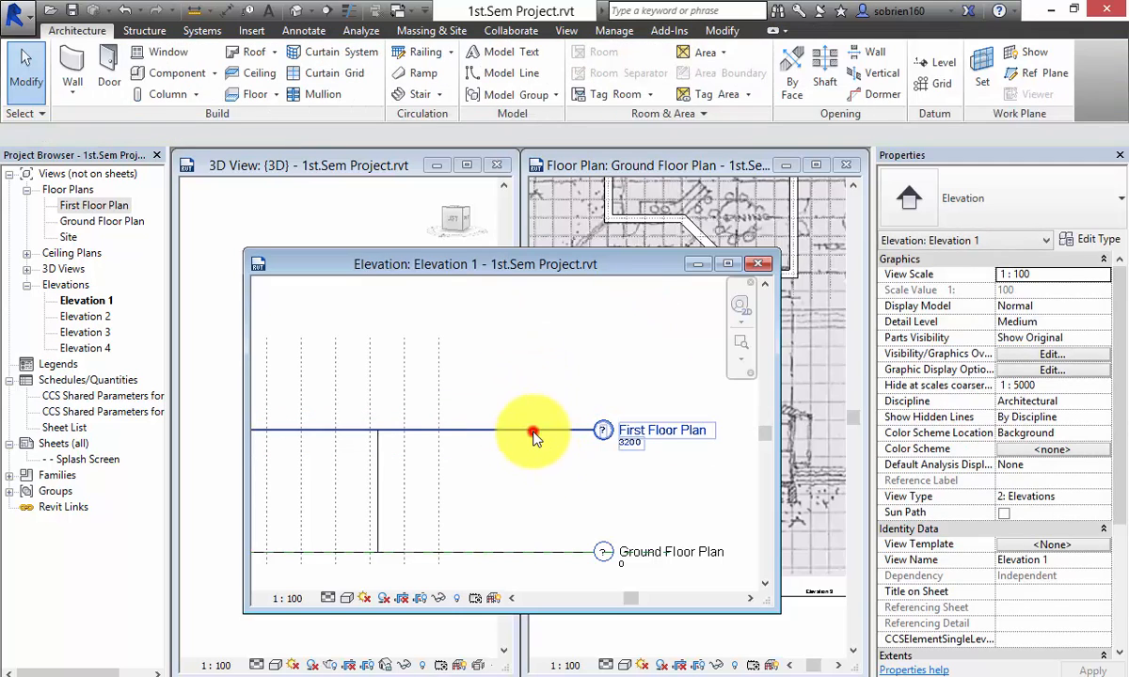
left_click(357, 87)
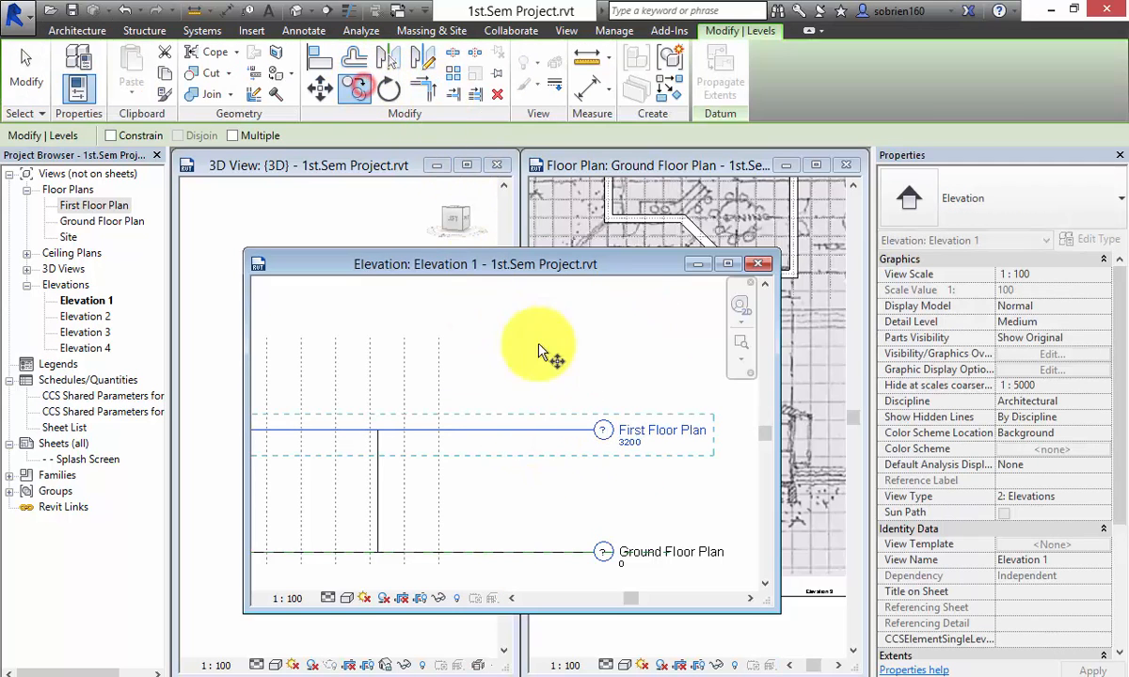
left_click(515, 430)
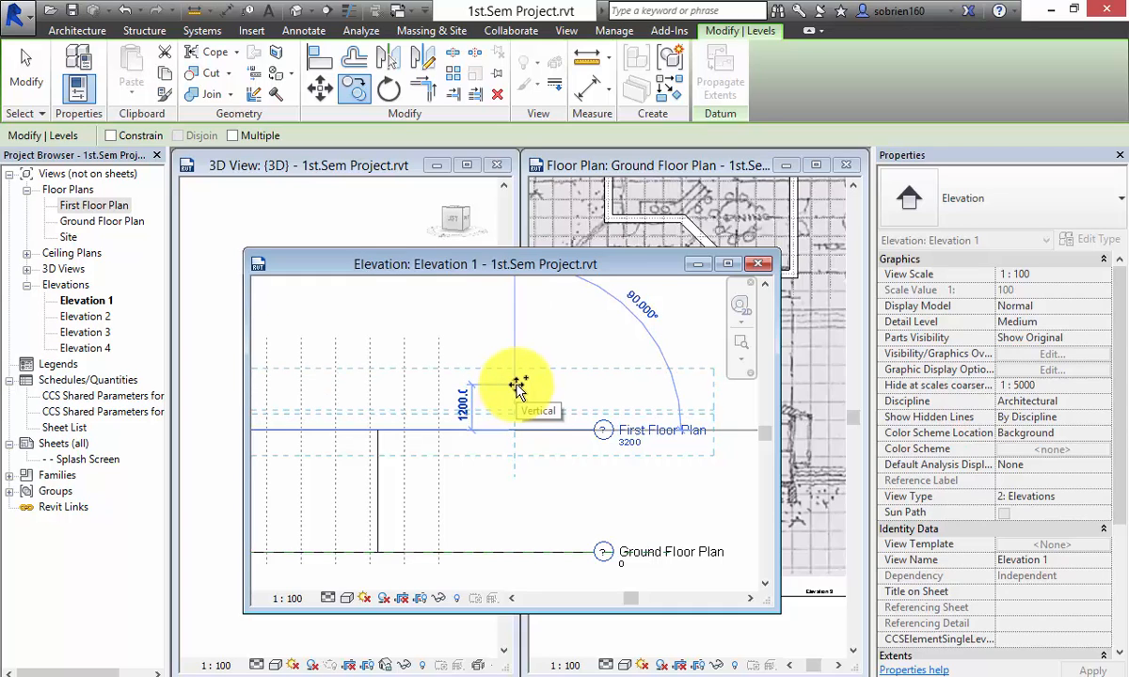
type("2")
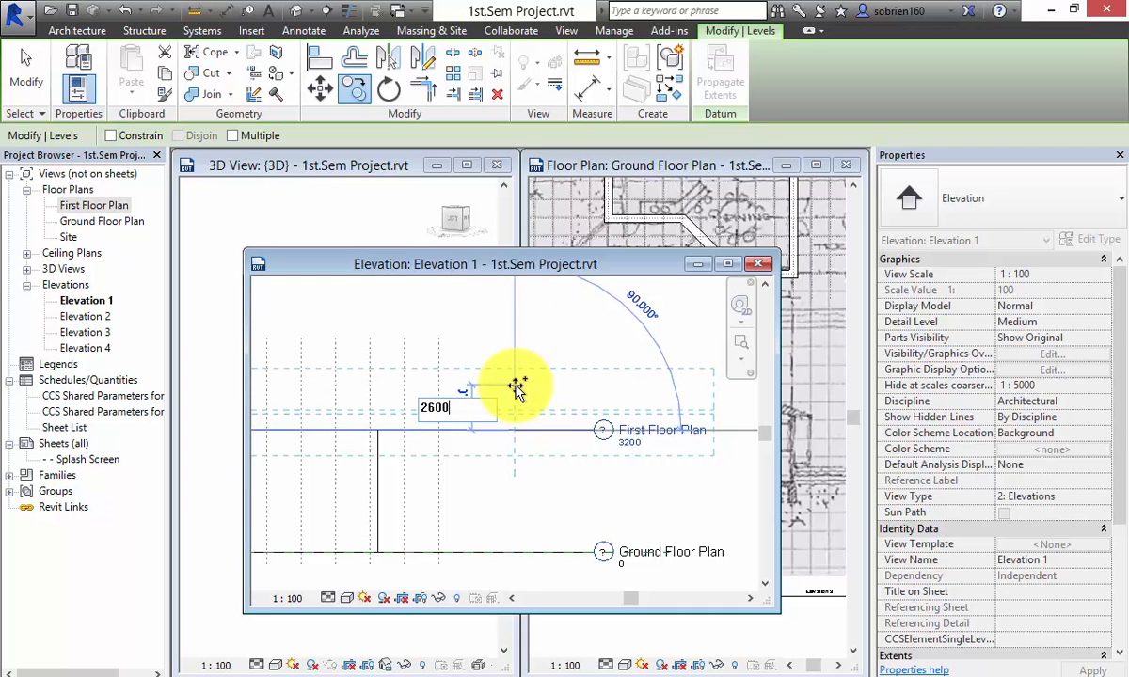
type("600")
key("Return")
left_click(517, 398)
middle_click_drag(517, 398, 493, 427)
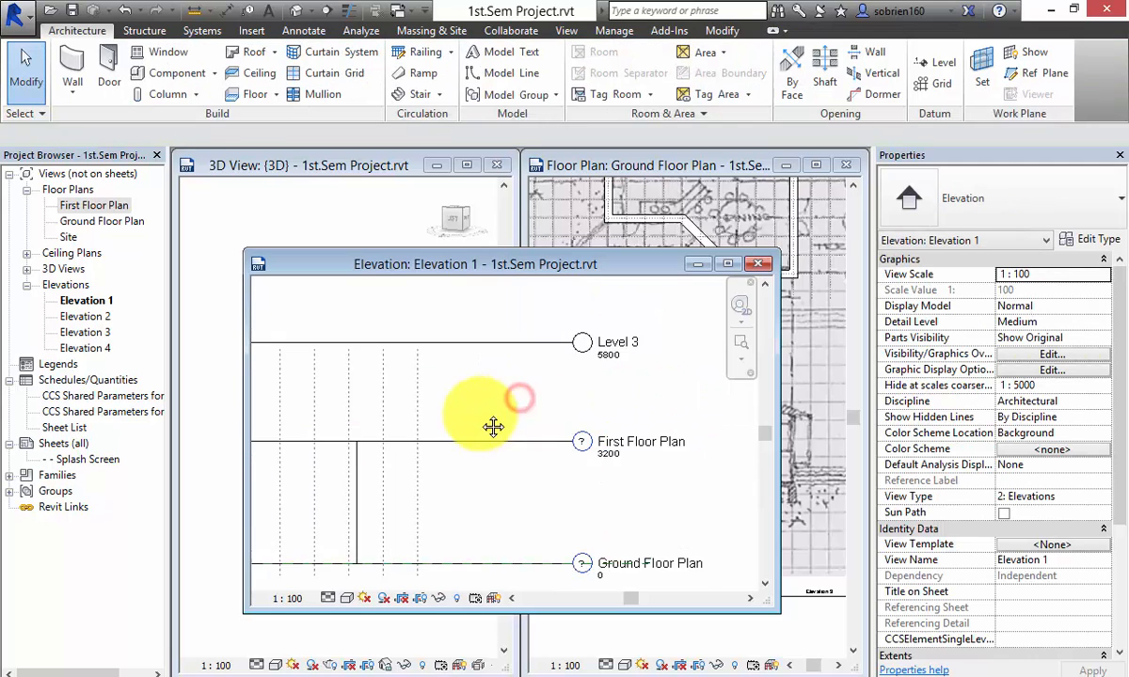
Step: Rename the copied level above First Floor Plan as Roof Level in Elevation 1
middle_click_drag(586, 344, 512, 352)
left_click(539, 350)
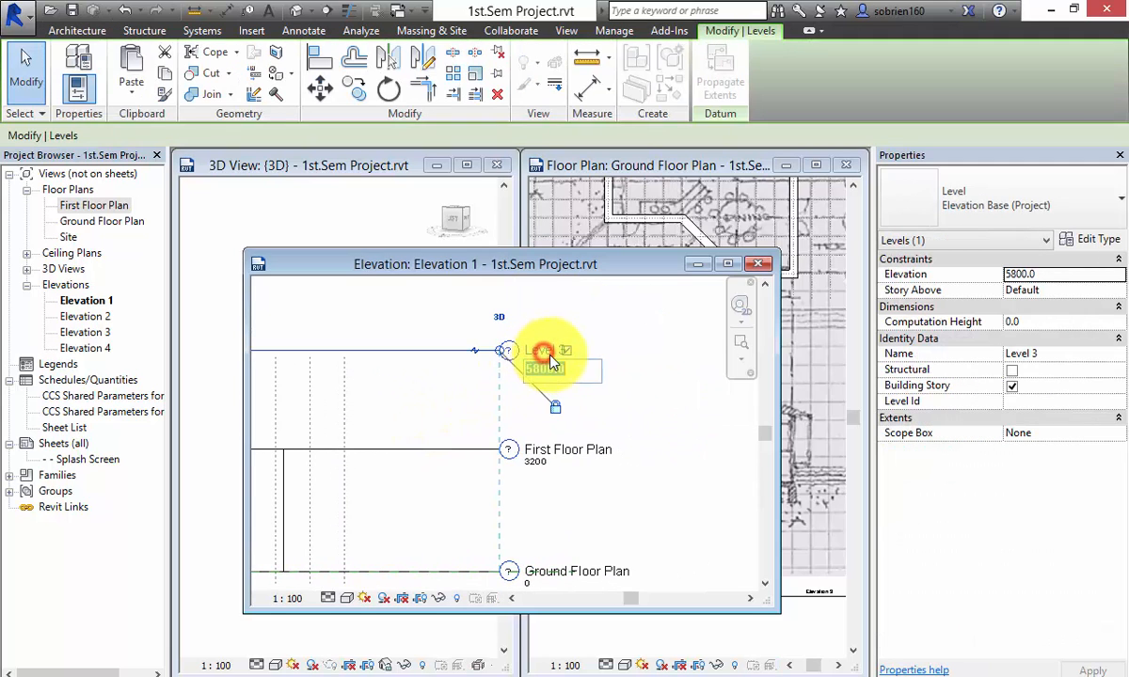
left_click(538, 348)
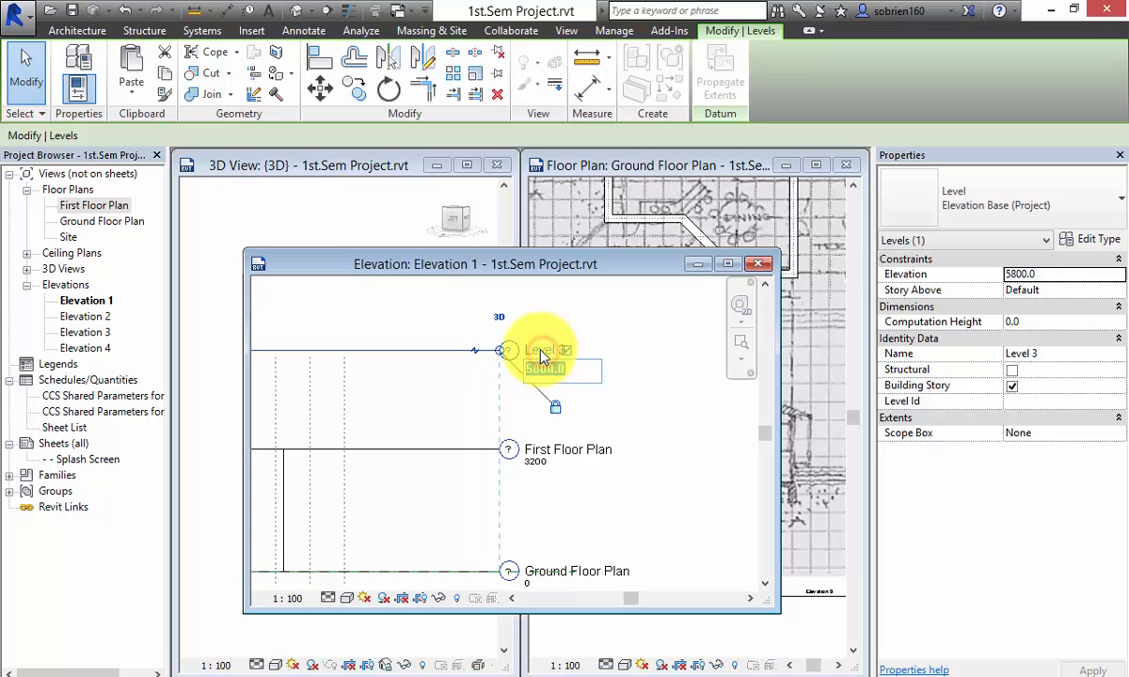
scroll(565, 362, "up", 5)
left_click(483, 400)
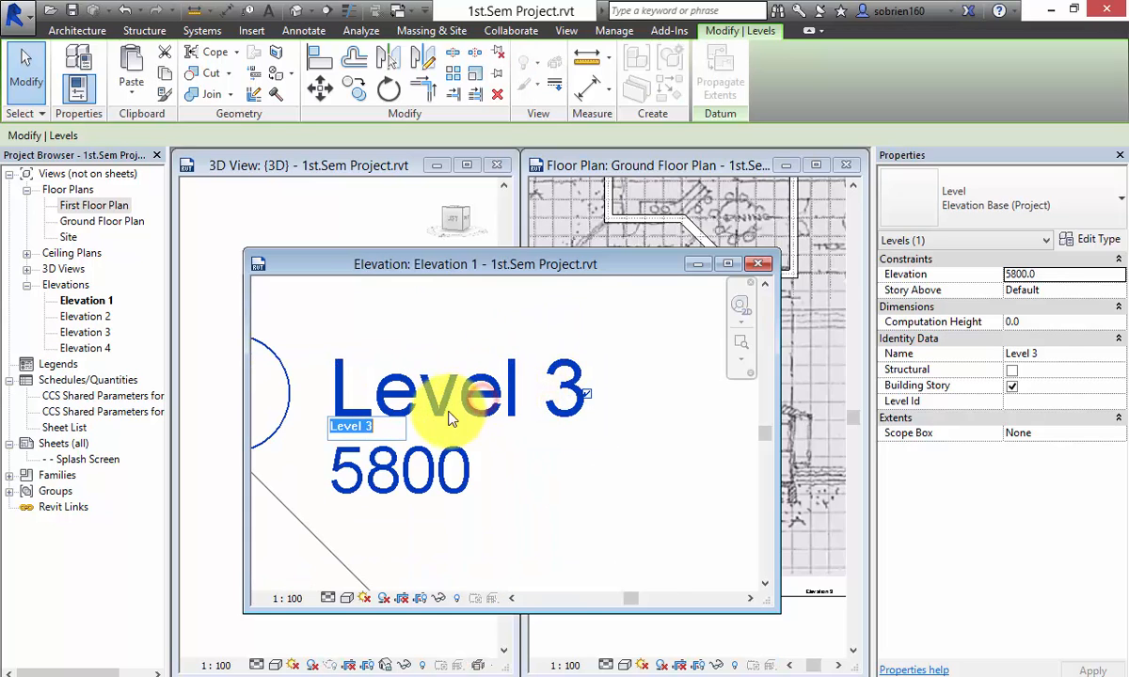
type("Roof")
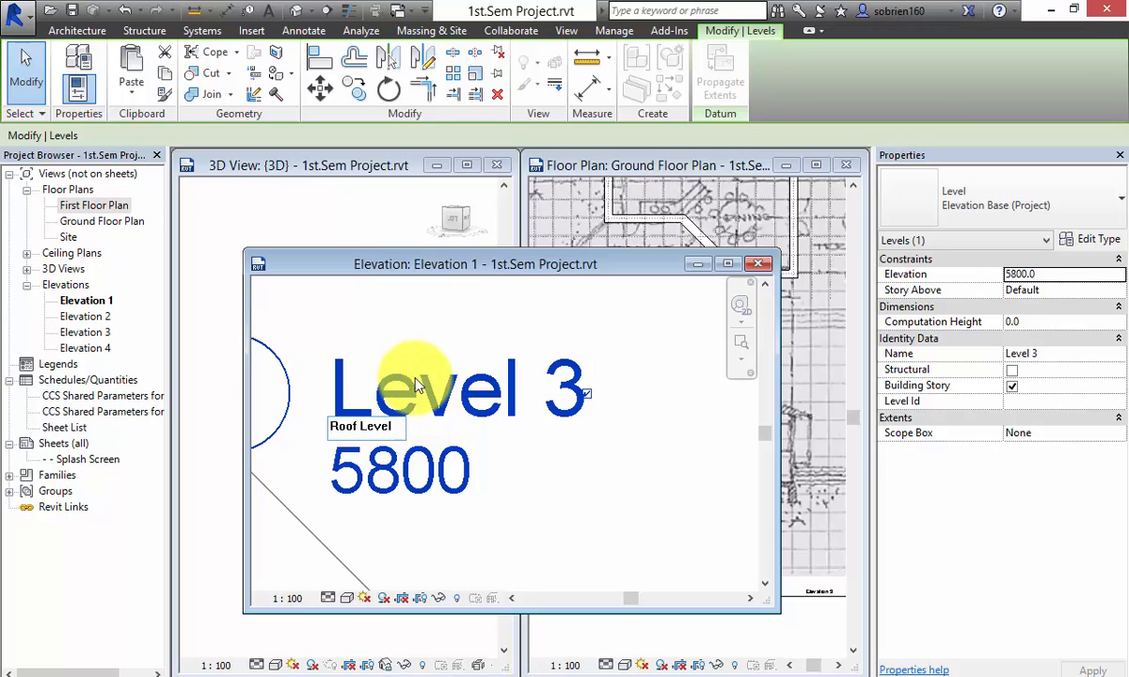
left_click(530, 489)
left_click(546, 517)
Step: Shorten the three aligned level lines in Elevation 1 by pulling their far-end heads in close to the building
scroll(517, 451, "down", 3)
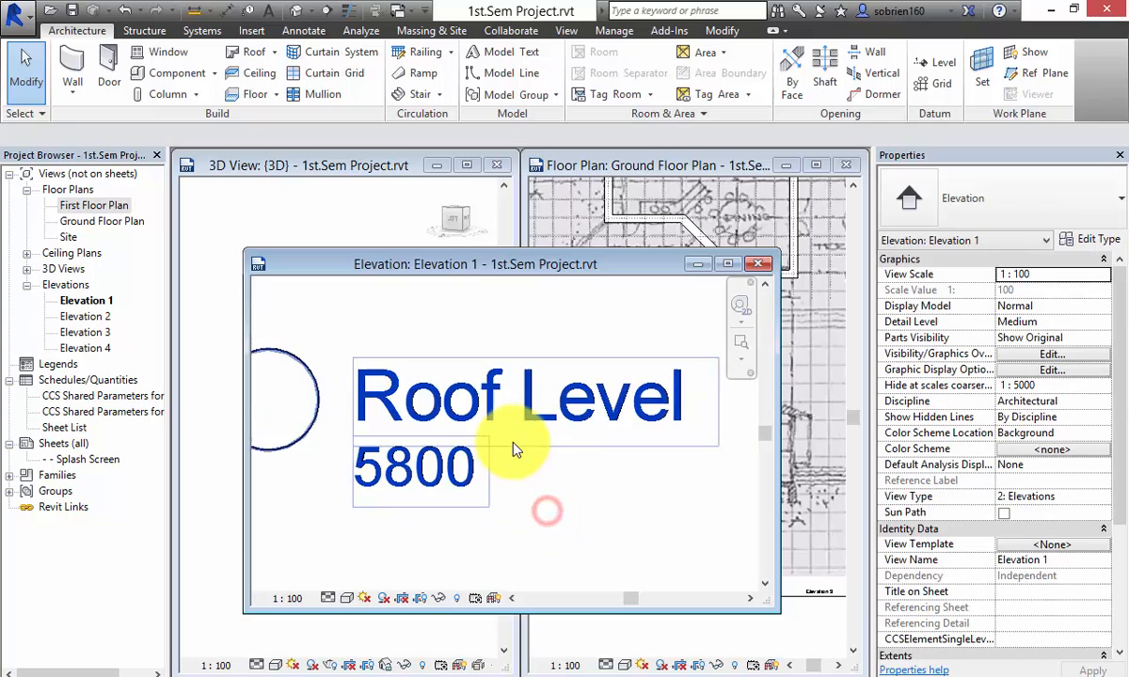
scroll(525, 456, "down", 5)
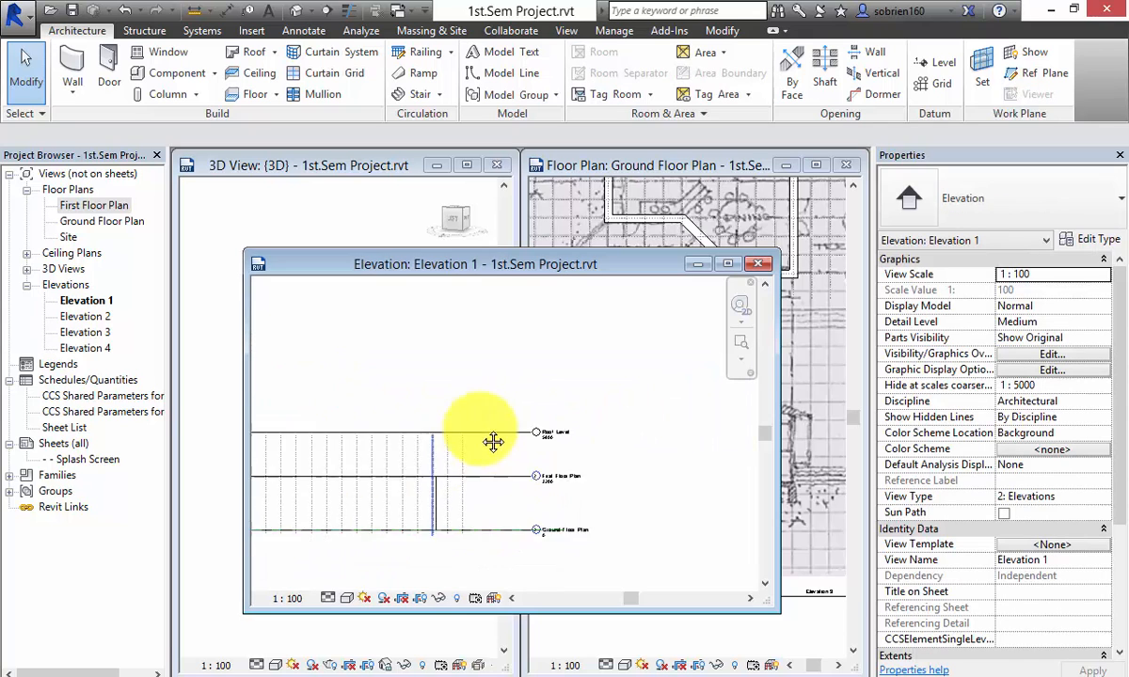
scroll(525, 495, "down", 1)
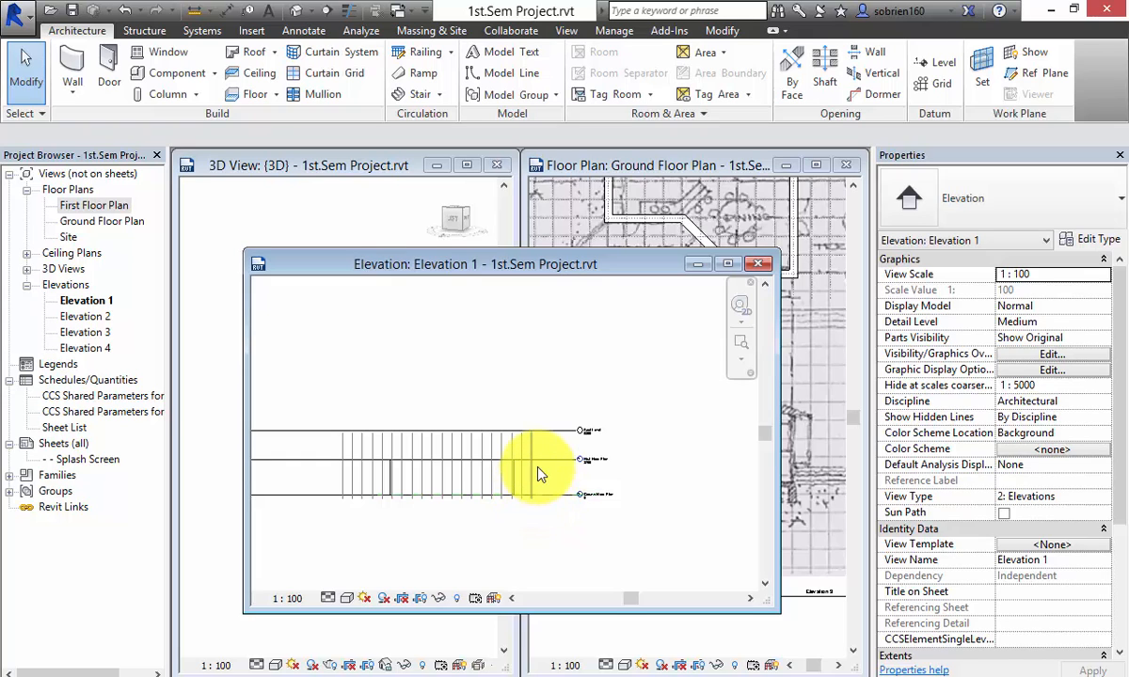
middle_click_drag(524, 484, 607, 504)
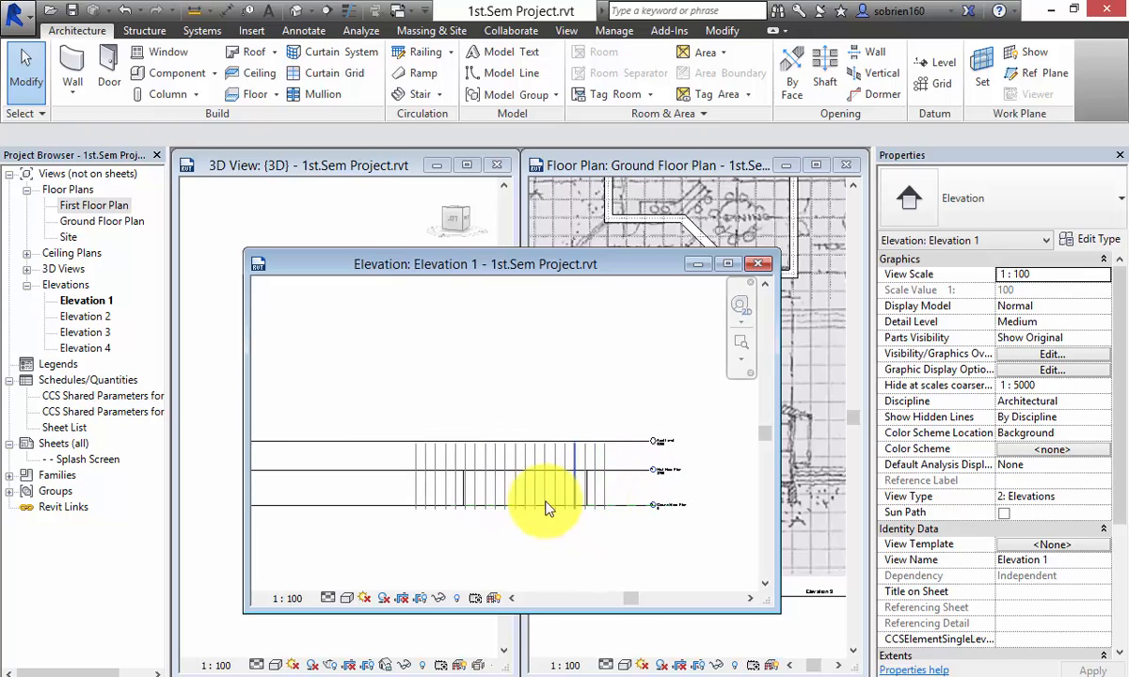
scroll(549, 506, "down", 2)
left_click(301, 480)
scroll(310, 480, "up", 3)
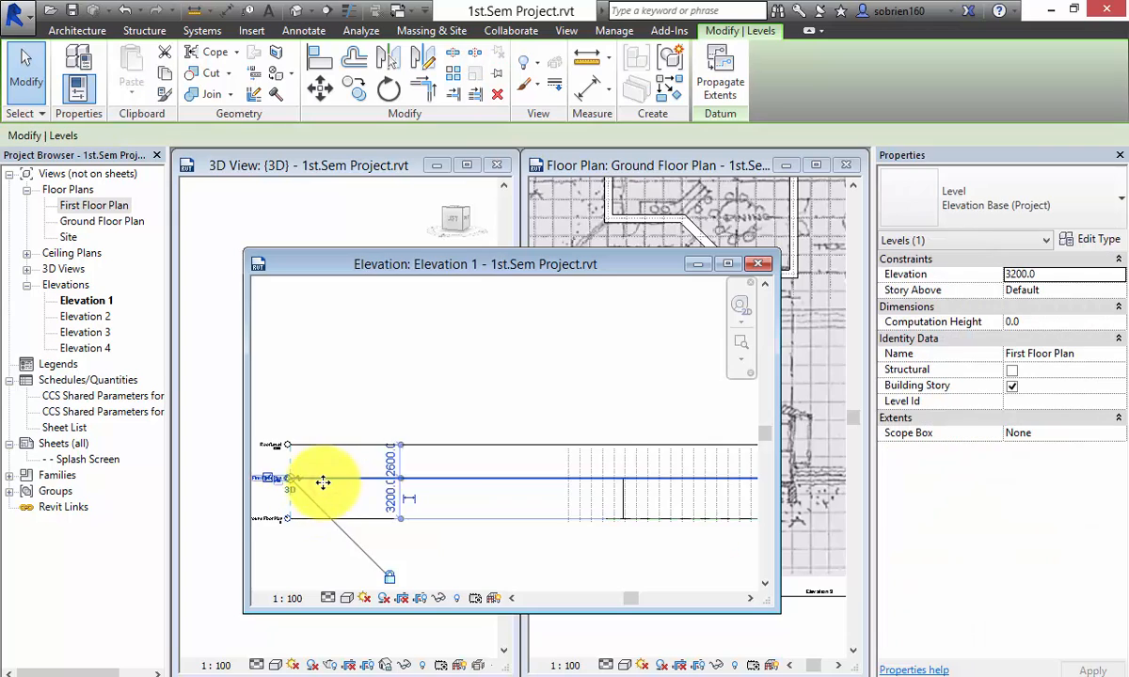
left_click_drag(287, 481, 569, 474)
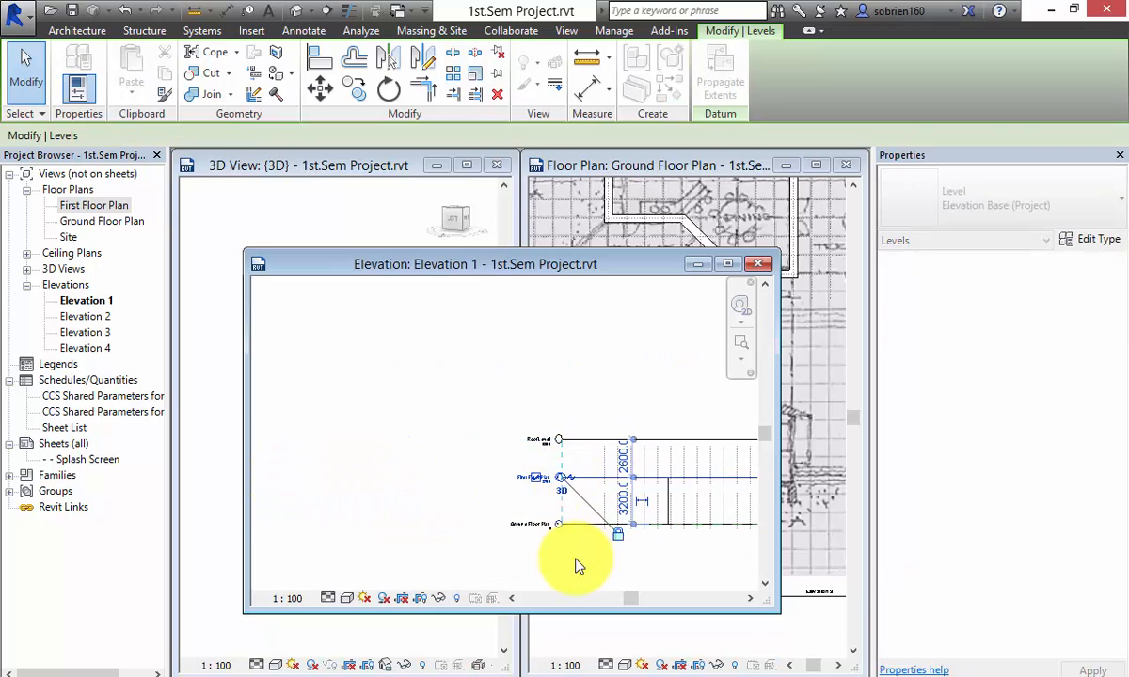
left_click(576, 564)
middle_click_drag(662, 557, 432, 555)
scroll(658, 467, "up", 5)
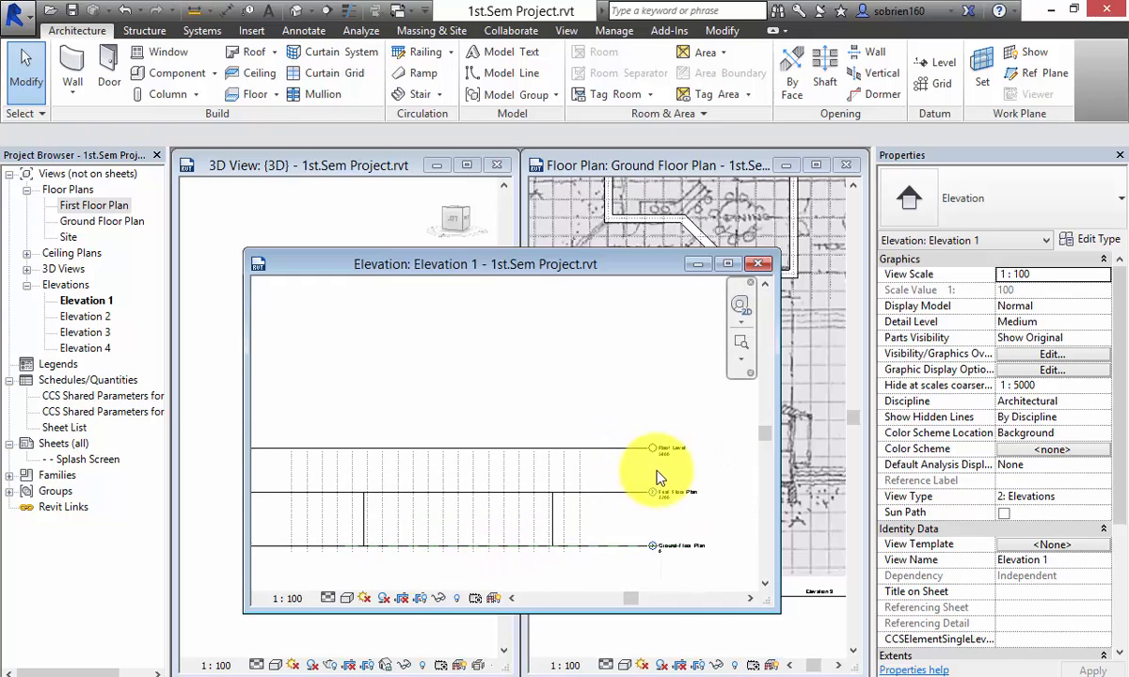
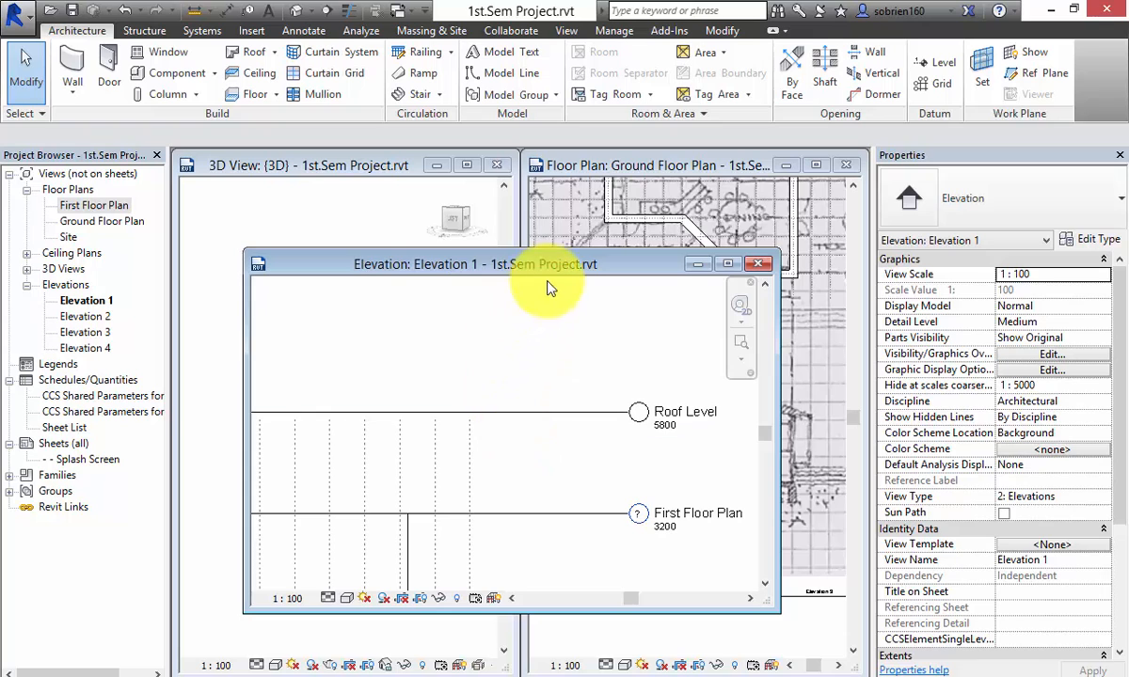
Step: Create a new floor plan view for the Roof Level, without duplicating existing views
left_click(575, 265)
left_click_drag(576, 265, 557, 251)
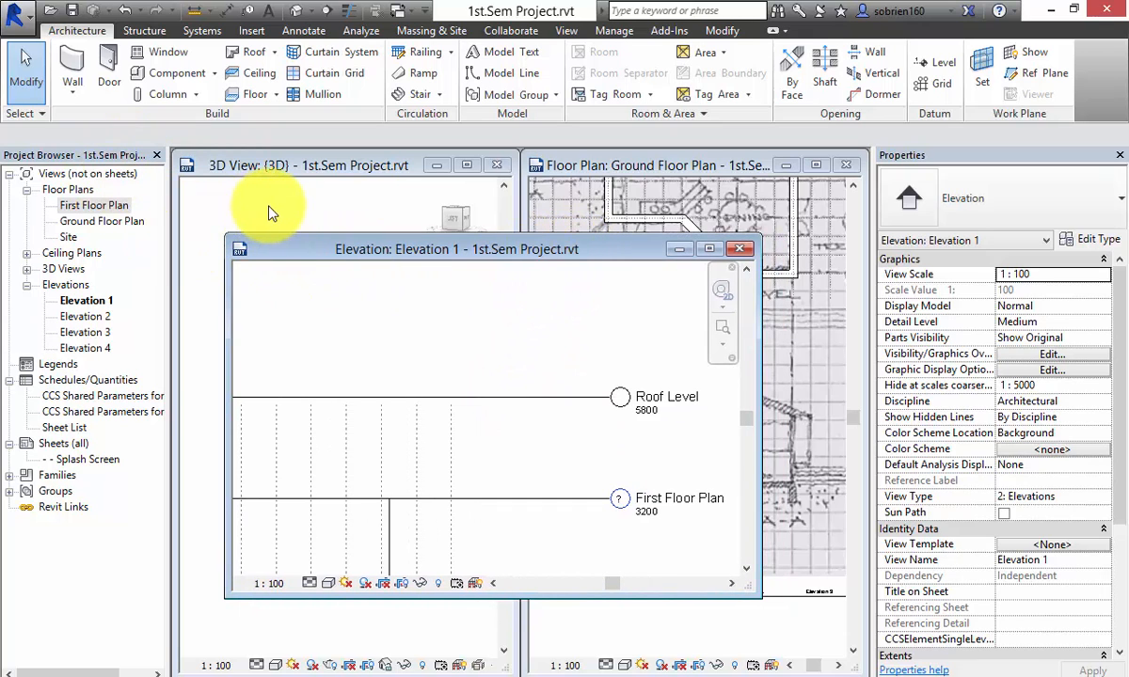
left_click(562, 31)
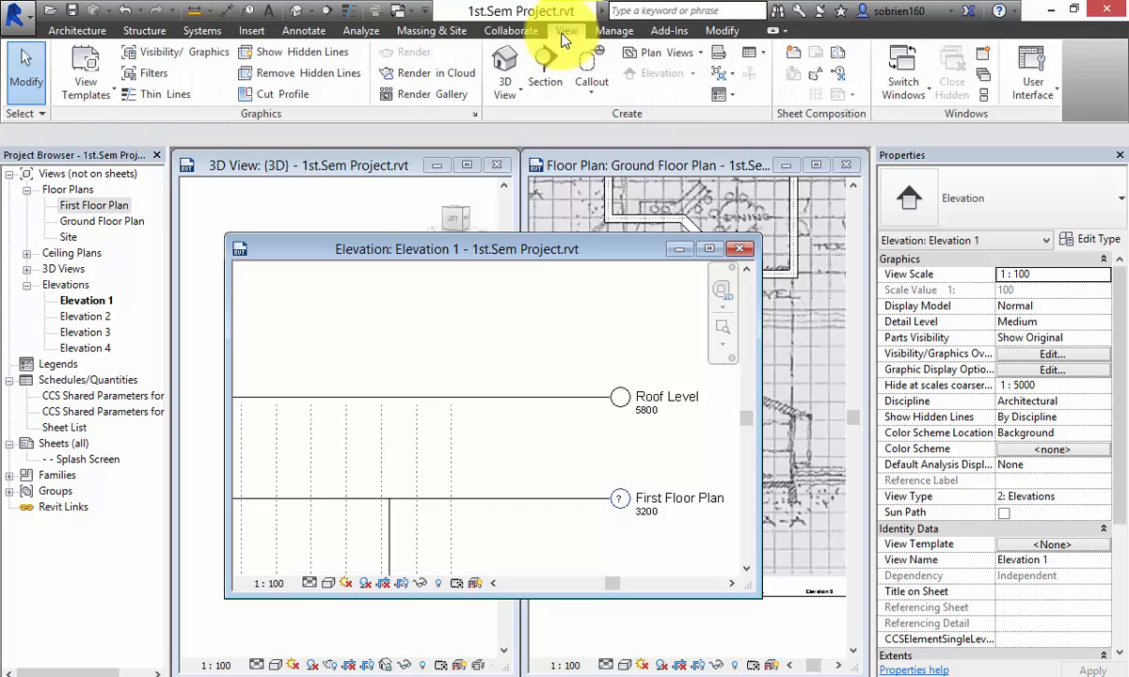
left_click(697, 54)
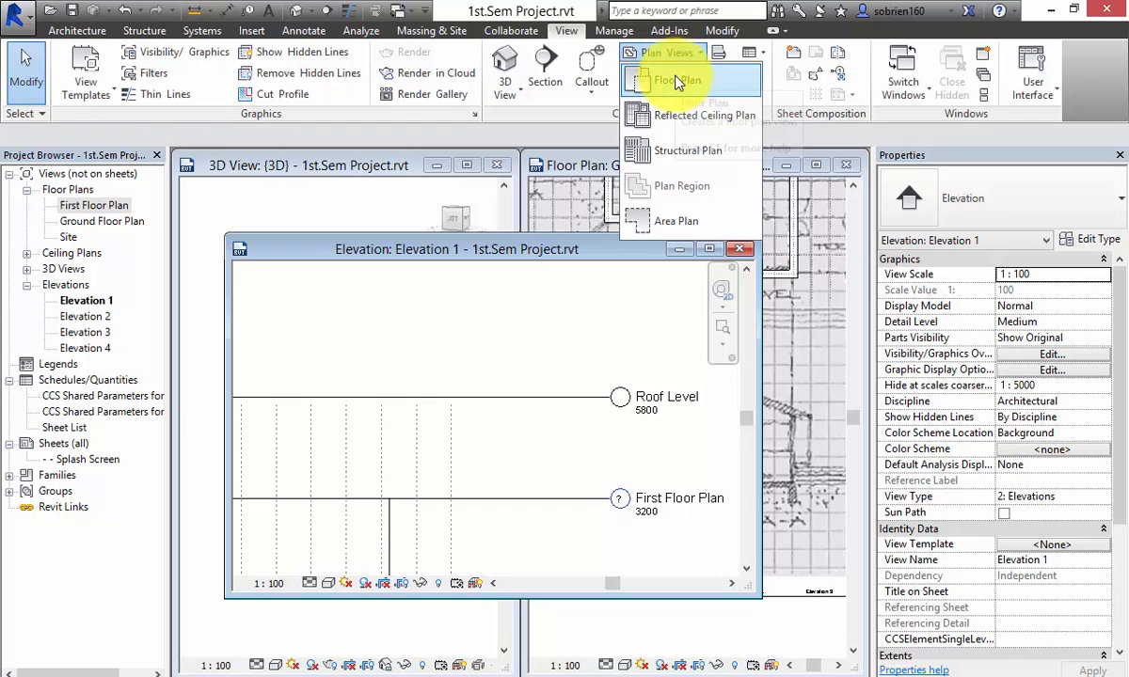
left_click(676, 80)
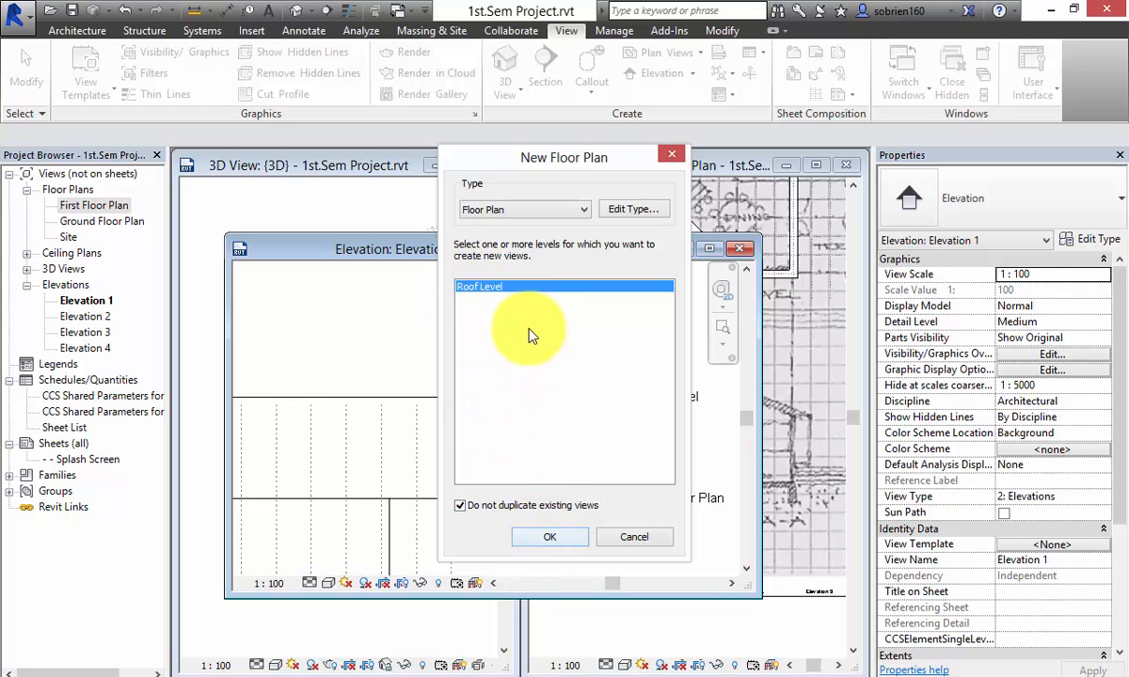
left_click(517, 288)
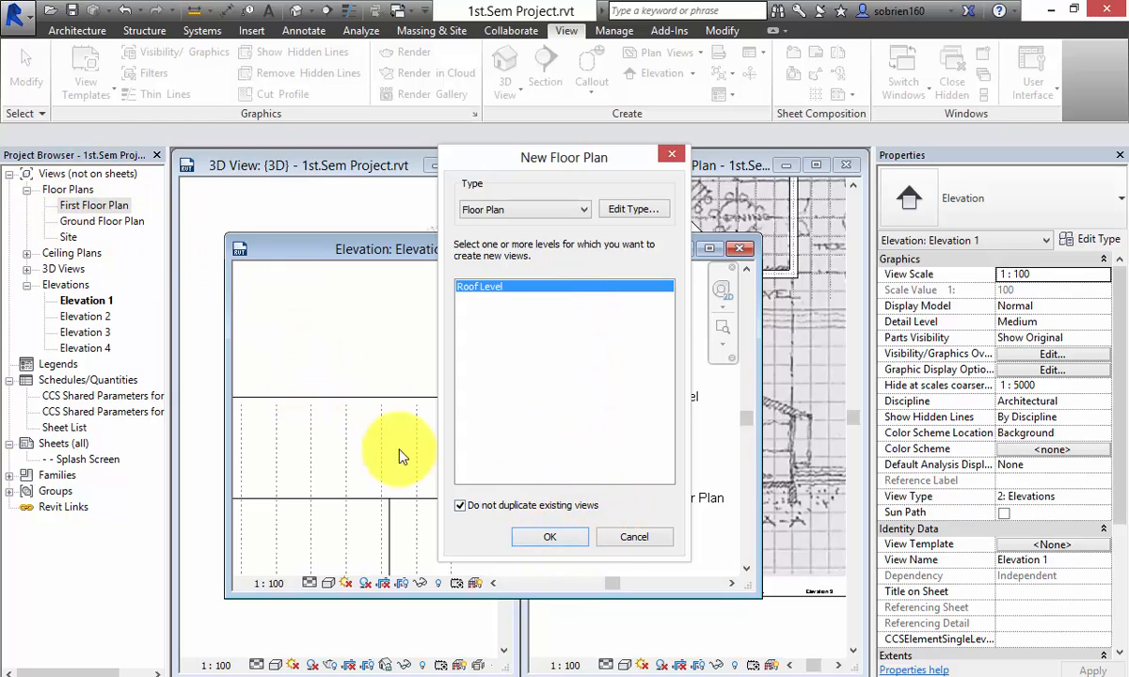
left_click(574, 545)
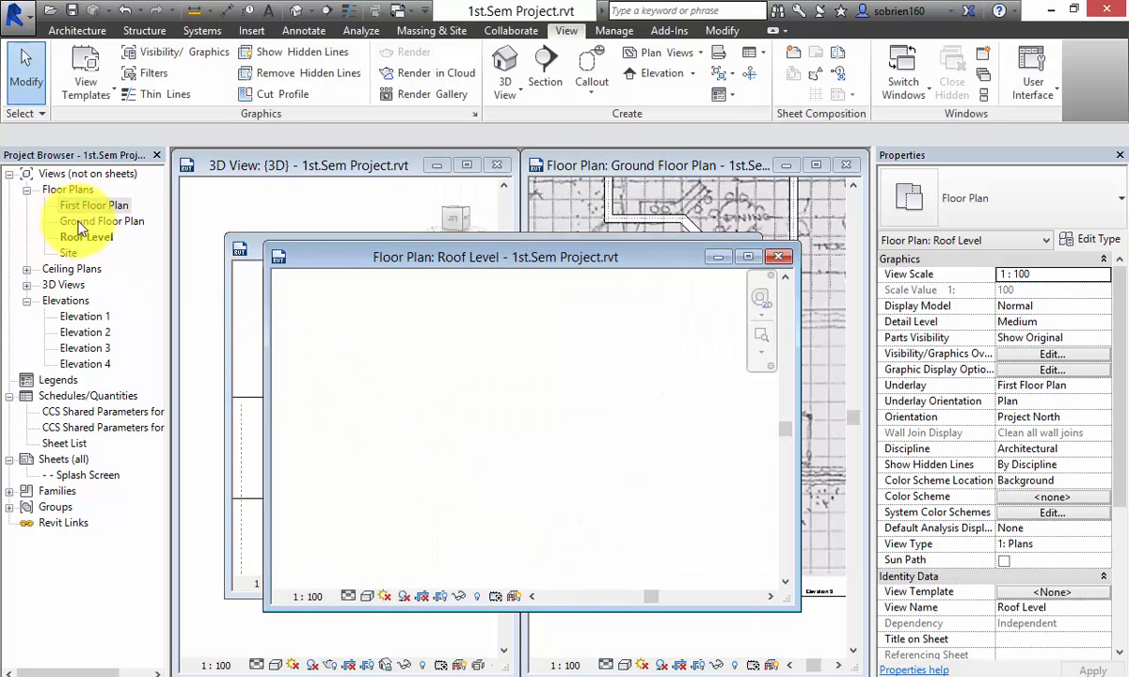
Step: Maximize the Roof Level floor plan view and show all four elevation markers
left_click(567, 461)
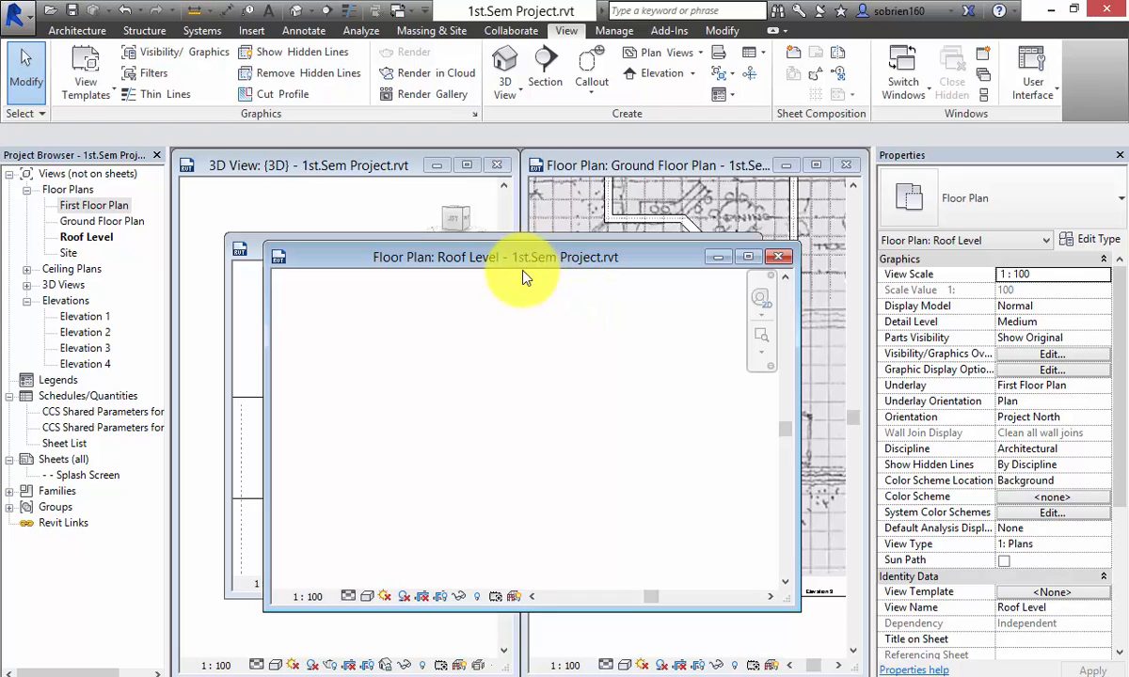
left_click_drag(525, 275, 525, 324)
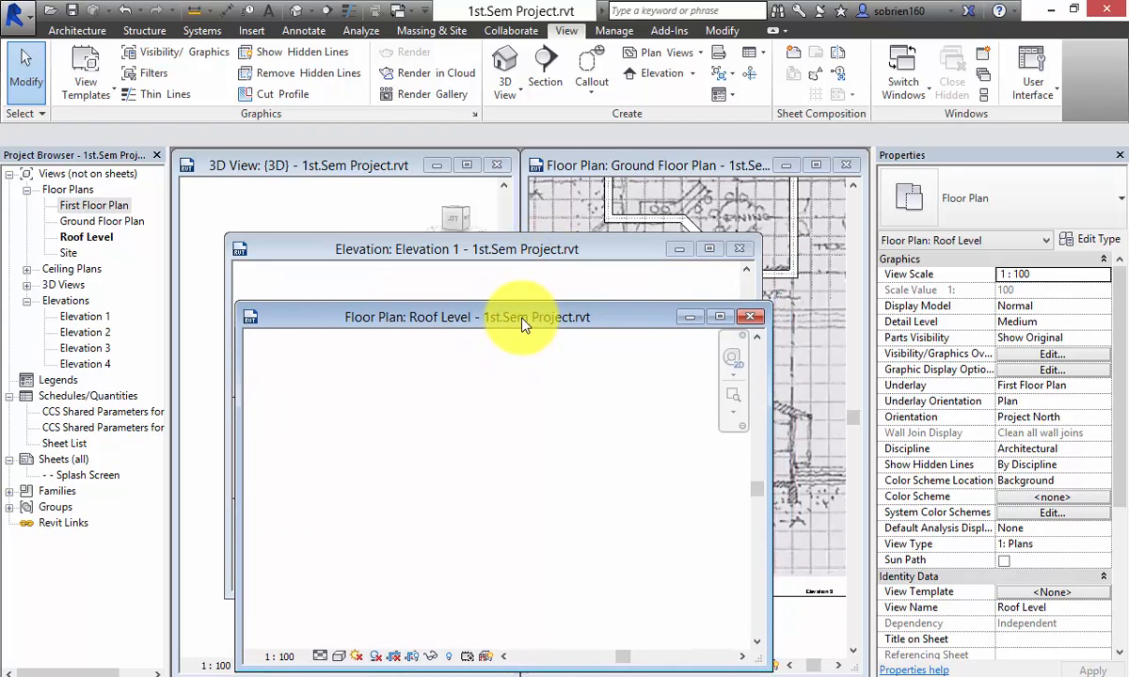
left_click(721, 318)
scroll(523, 514, "down", 2)
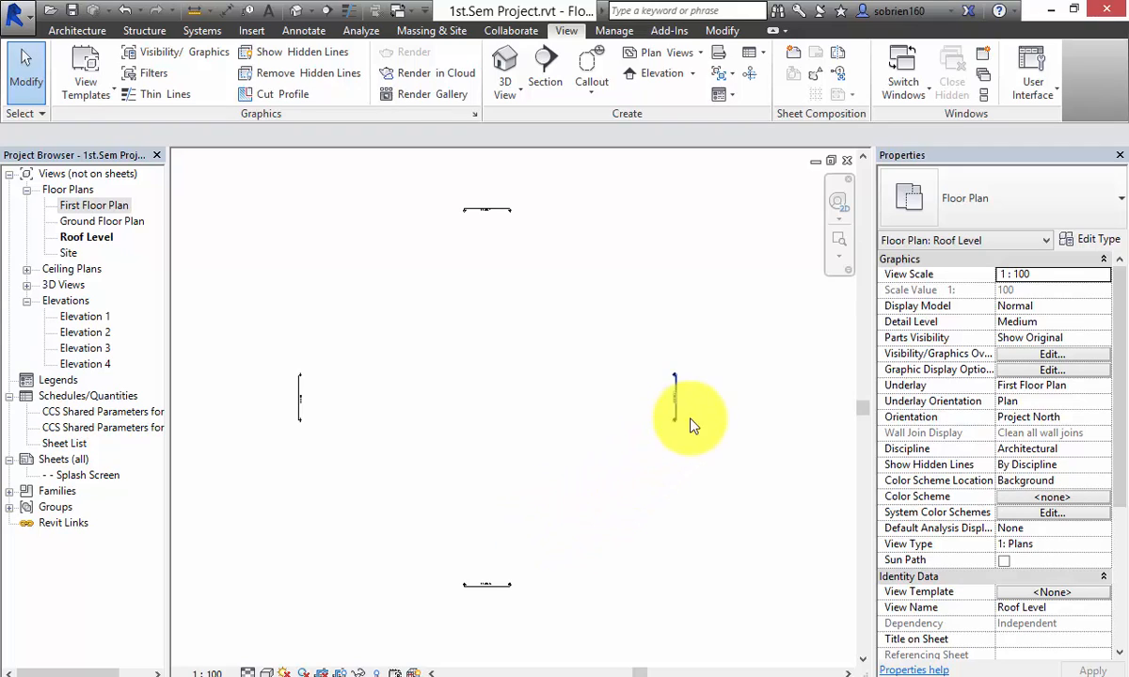
left_click(795, 388)
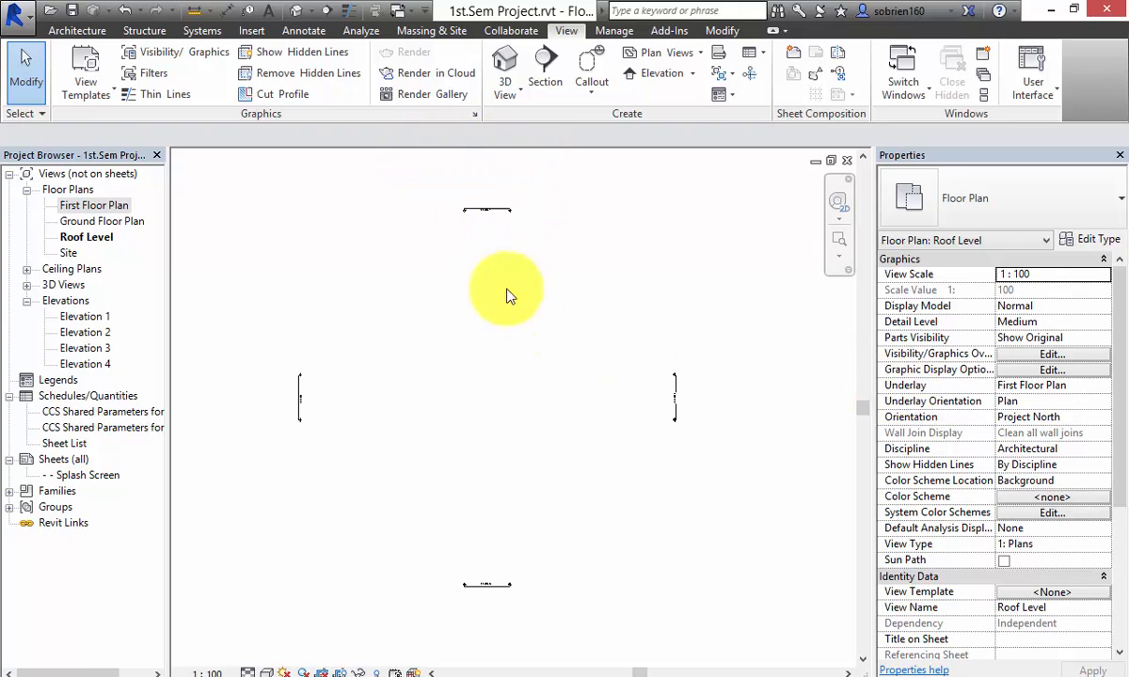
Step: Set the Roof Level plan's underlay to Ground Floor Plan and look over the ground floor walls
left_click(453, 363)
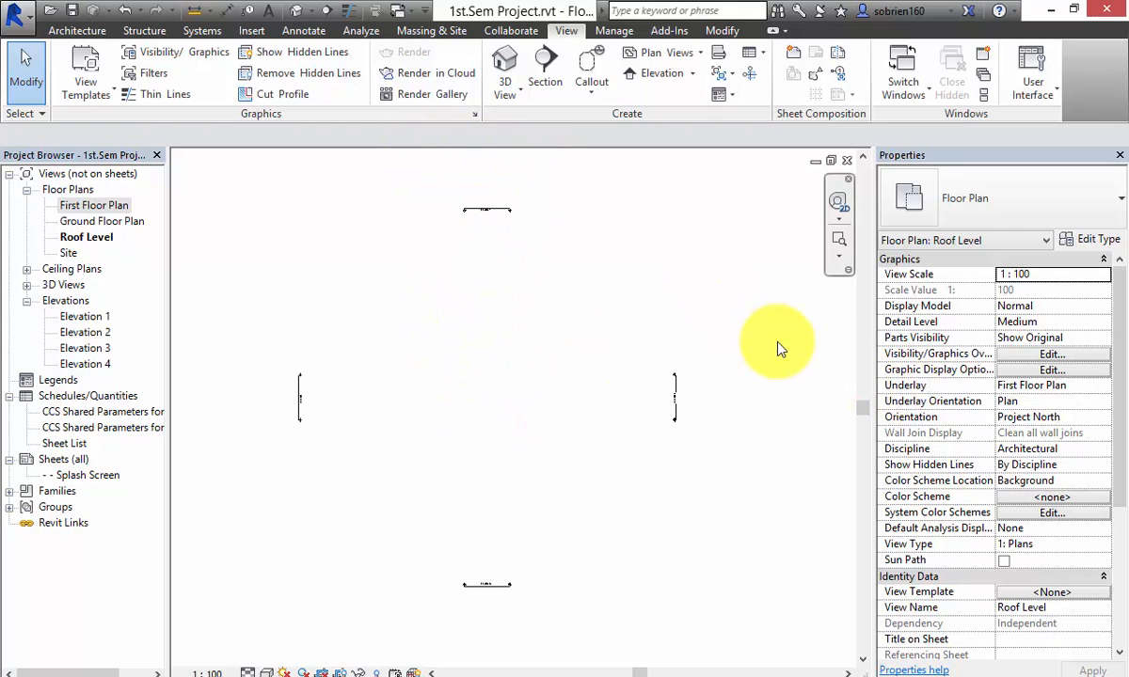
left_click(1100, 388)
left_click(1054, 417)
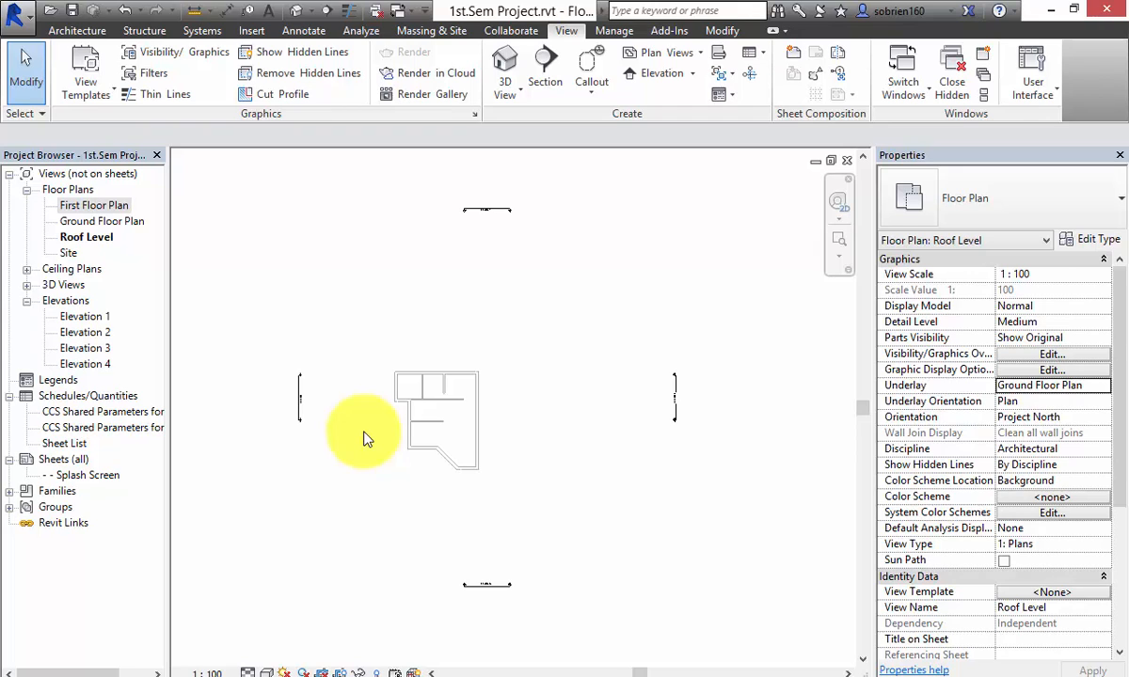
middle_click(391, 489)
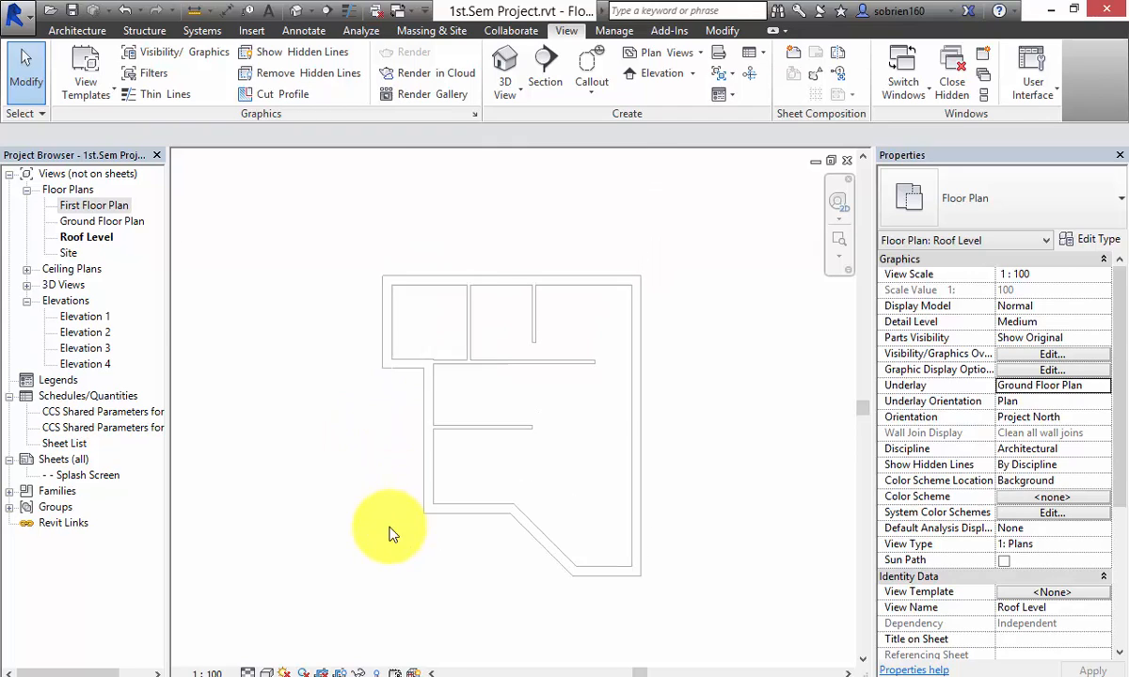
scroll(393, 534, "up", 5)
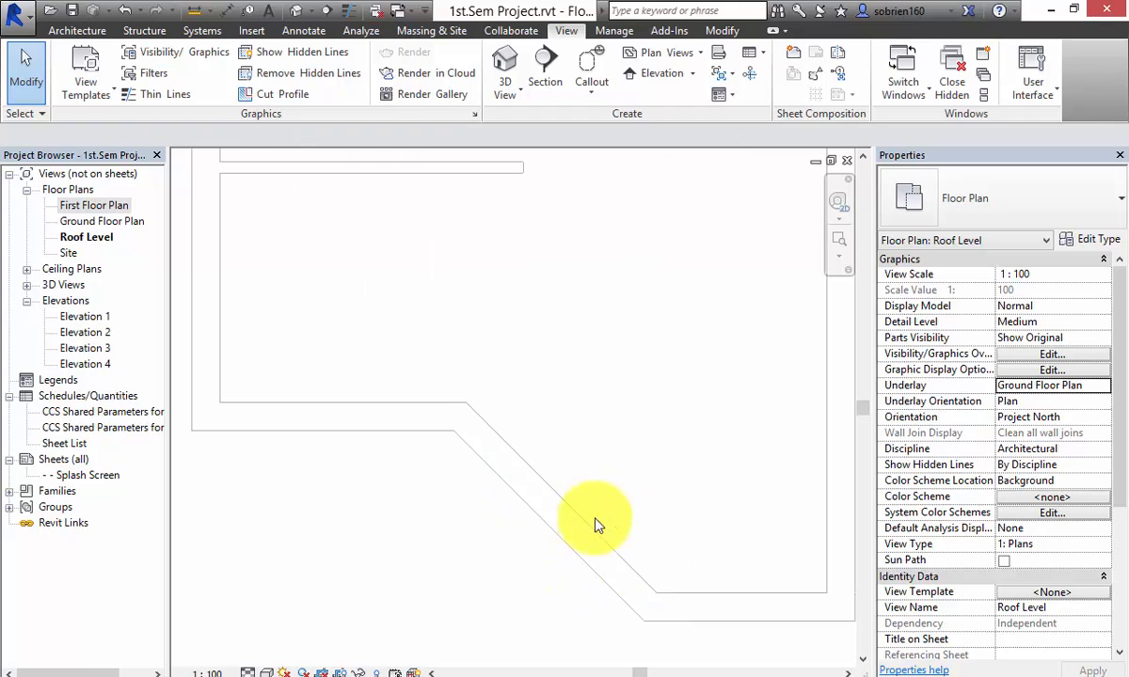
scroll(595, 524, "down", 6)
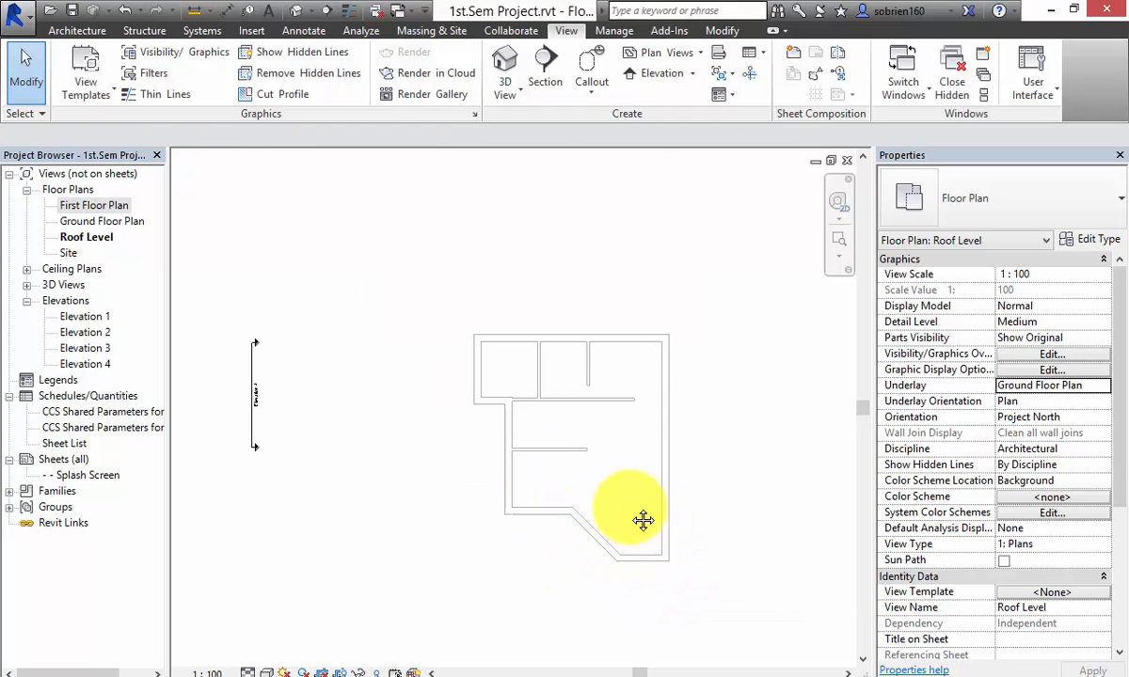
middle_click_drag(643, 520, 549, 531)
scroll(592, 505, "down", 2)
middle_click_drag(640, 465, 602, 474)
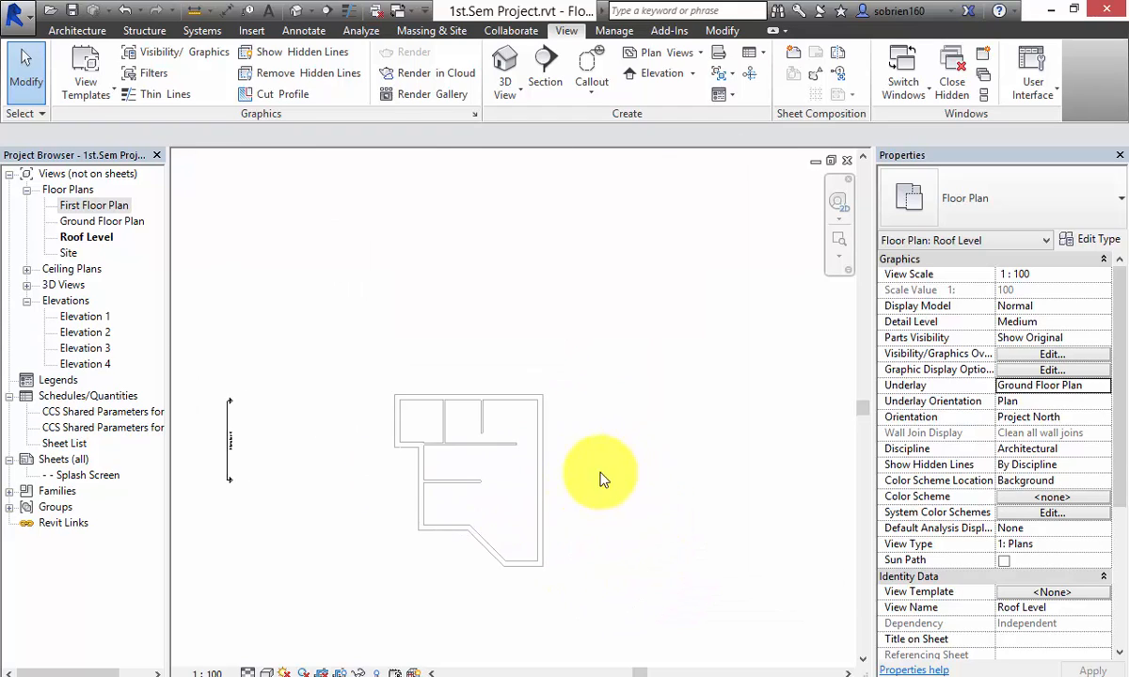
Step: Set the Roof Level plan's underlay to None
left_click(1105, 386)
left_click(1035, 400)
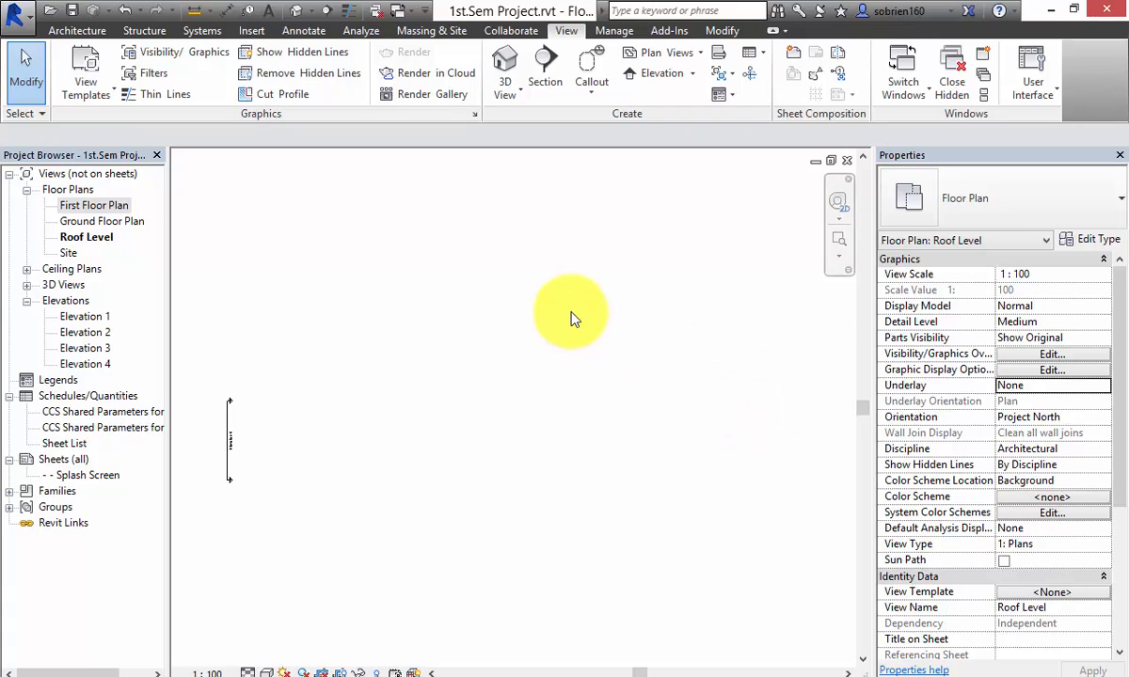
left_click(536, 293)
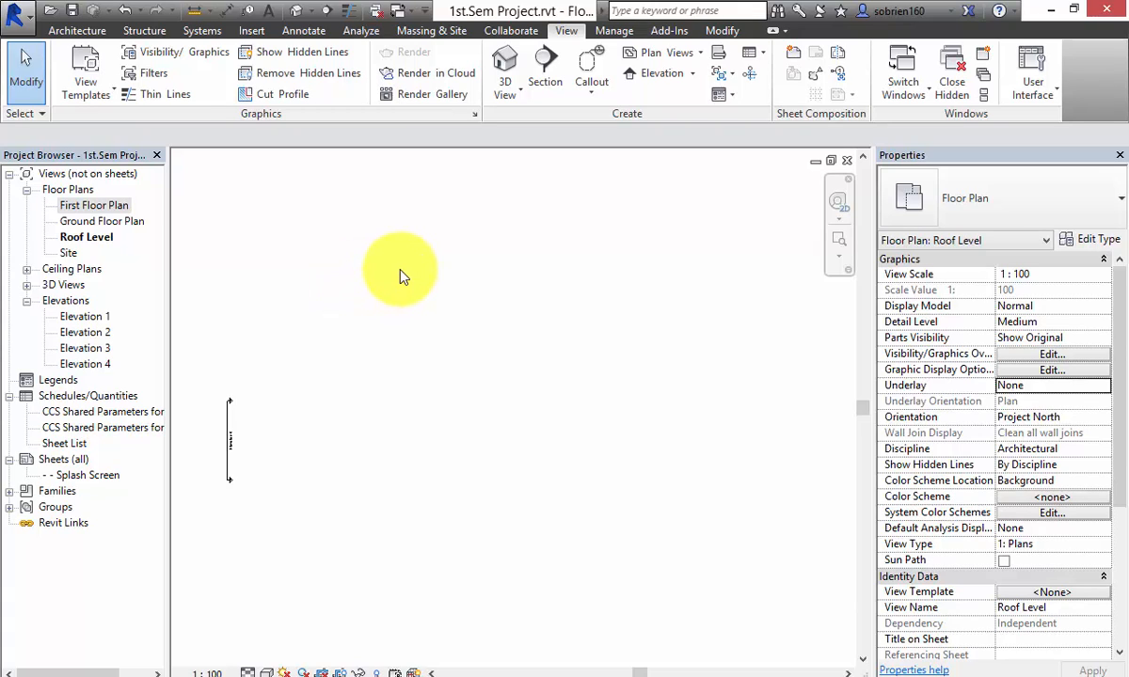
scroll(442, 297, "down", 3)
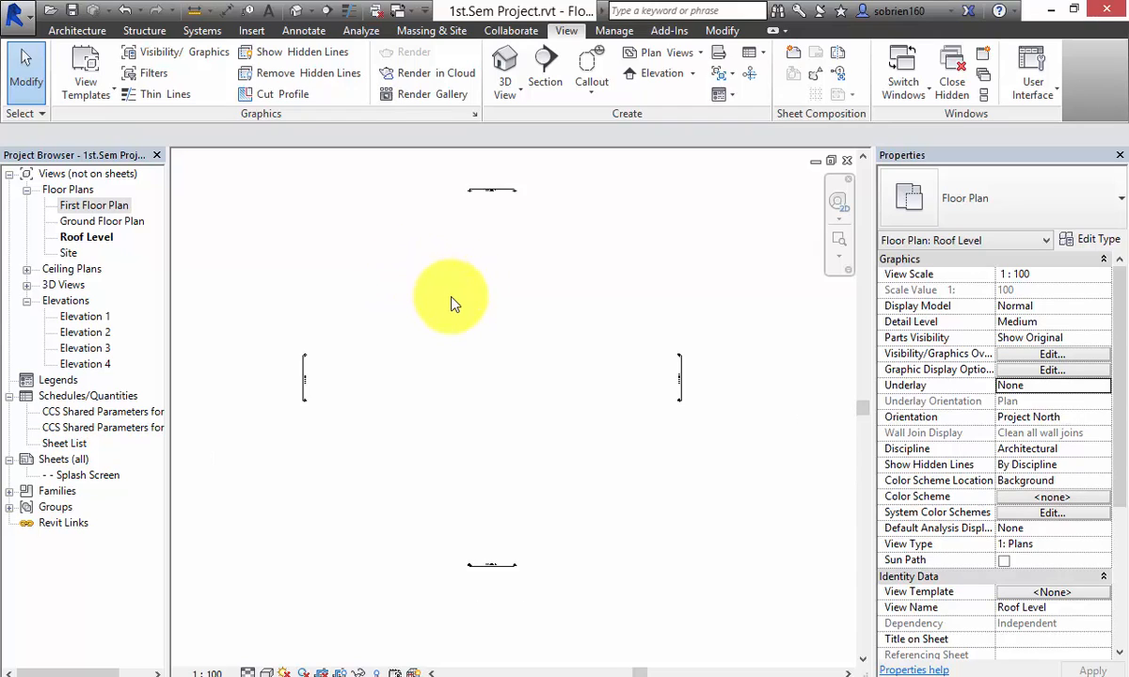
scroll(446, 329, "up", 1)
scroll(436, 354, "down", 1)
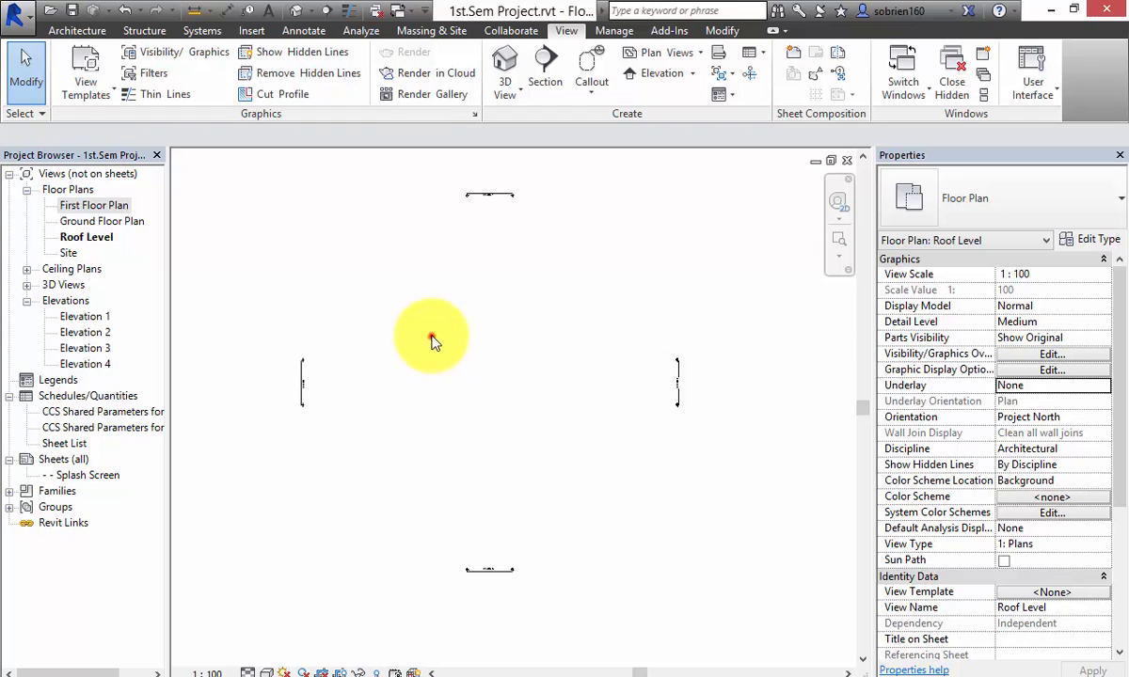
mouse_move(434, 325)
middle_mouse_down()
mouse_move(426, 315)
mouse_move(417, 330)
middle_mouse_up()
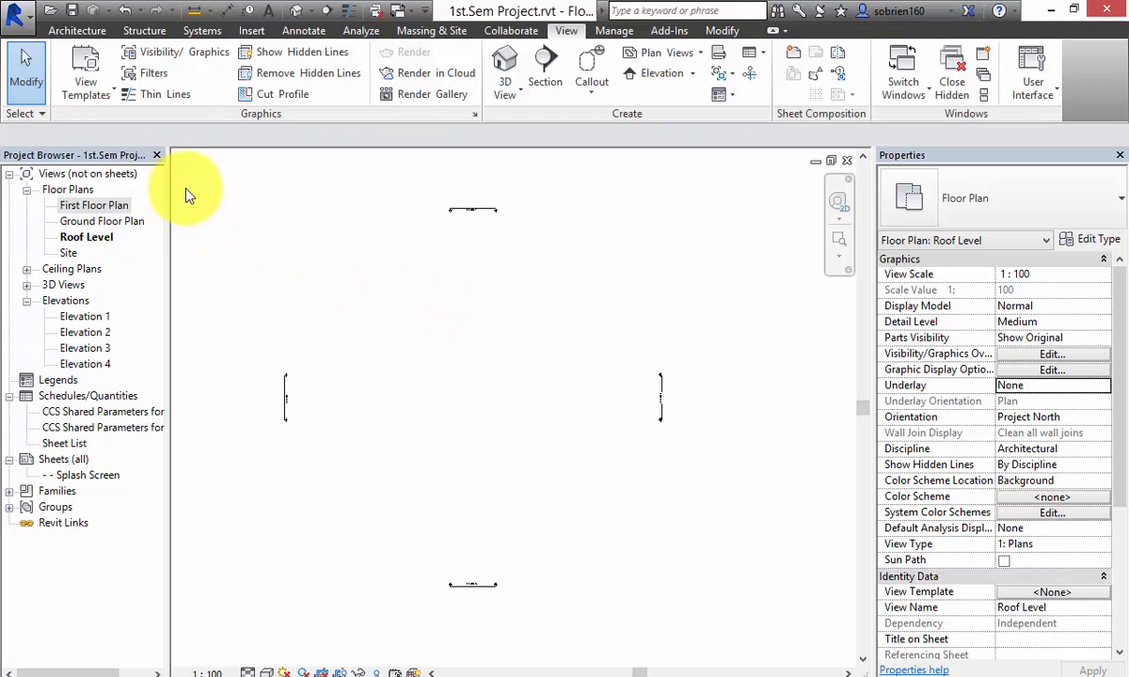
left_click(98, 205)
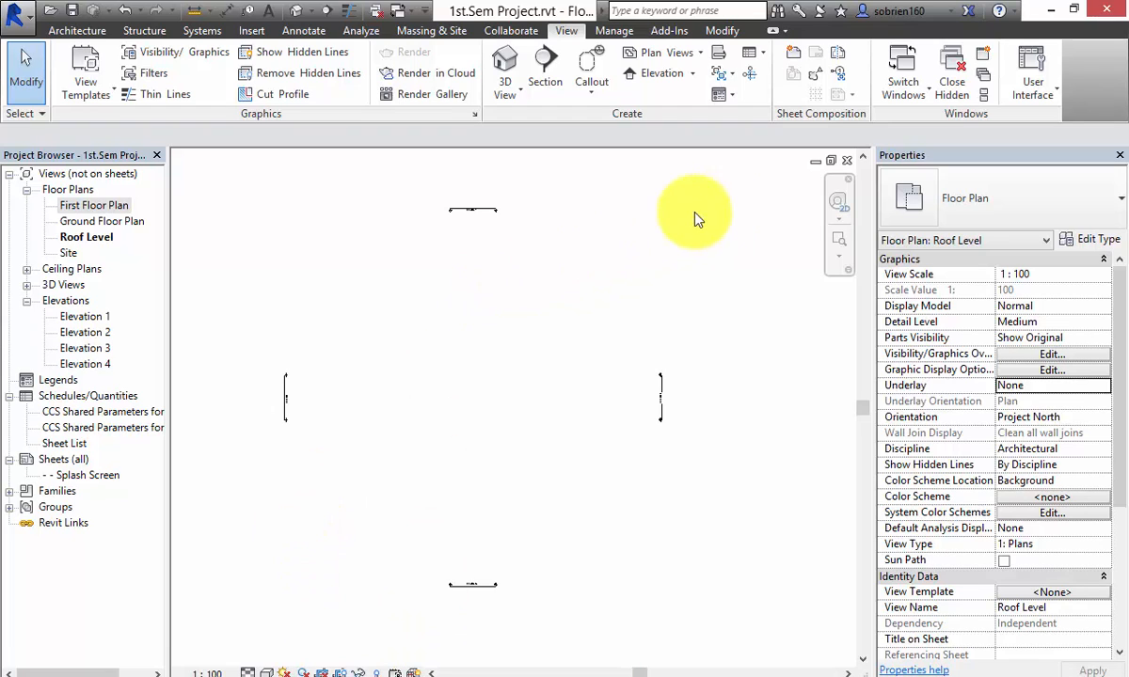
Step: Tile the open views and close the 3D and Elevation 1 views, keeping Roof Level and Ground Floor Plan side by side
key("w")
key("t")
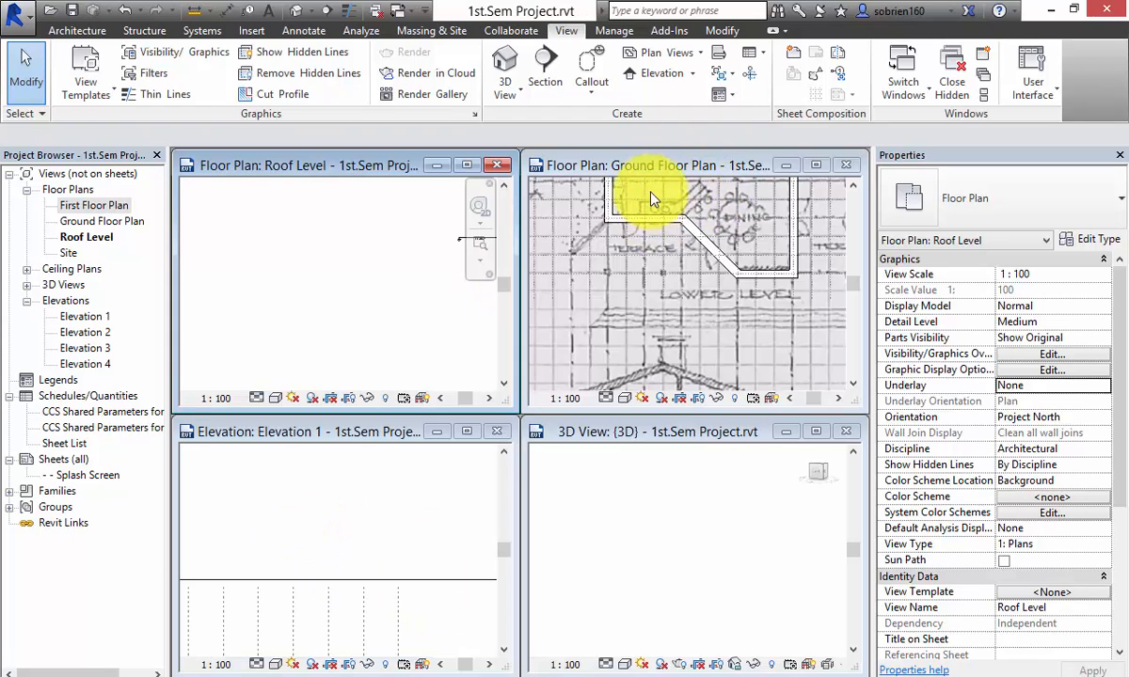
left_click_drag(750, 433, 697, 434)
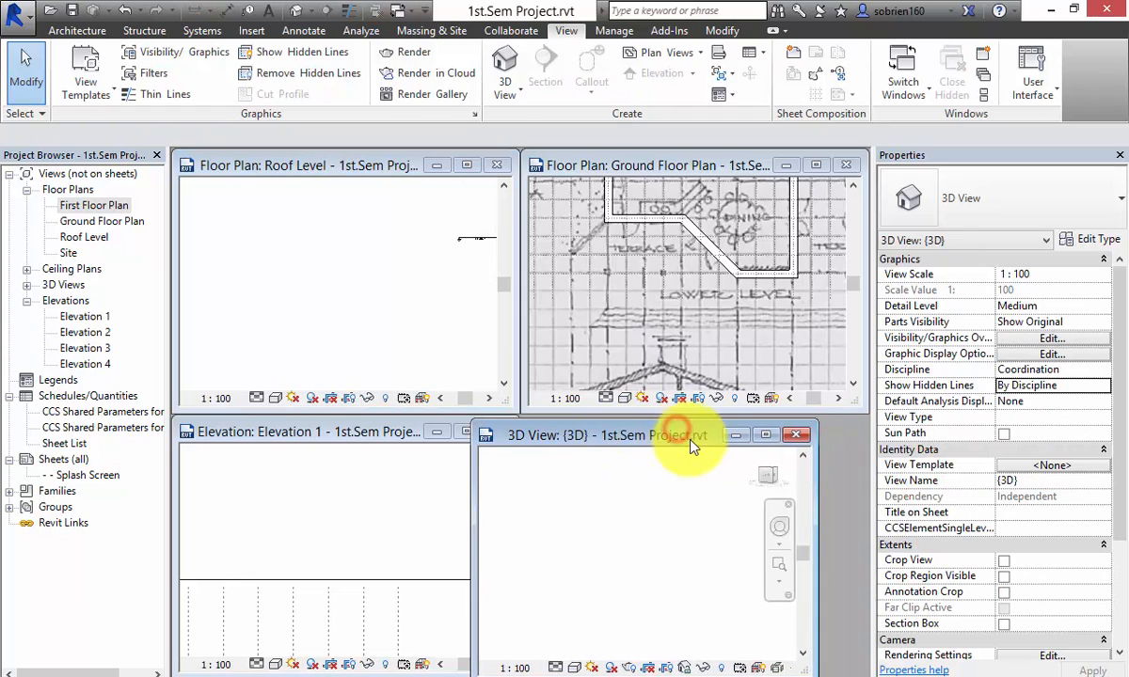
left_click(797, 434)
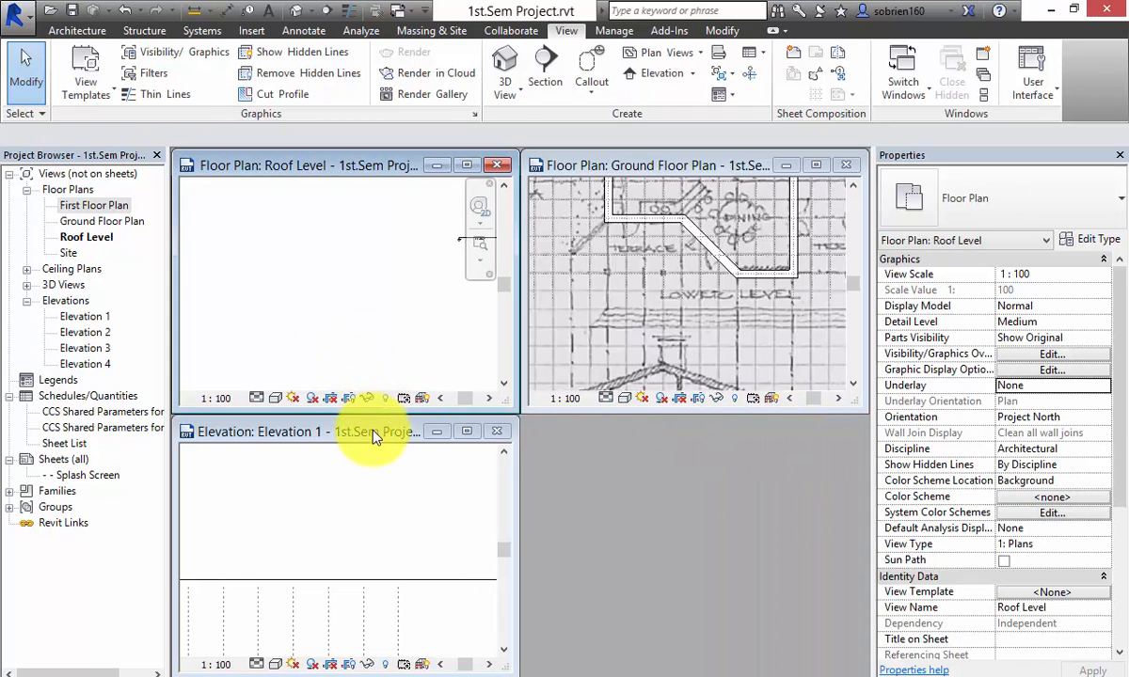
left_click(497, 432)
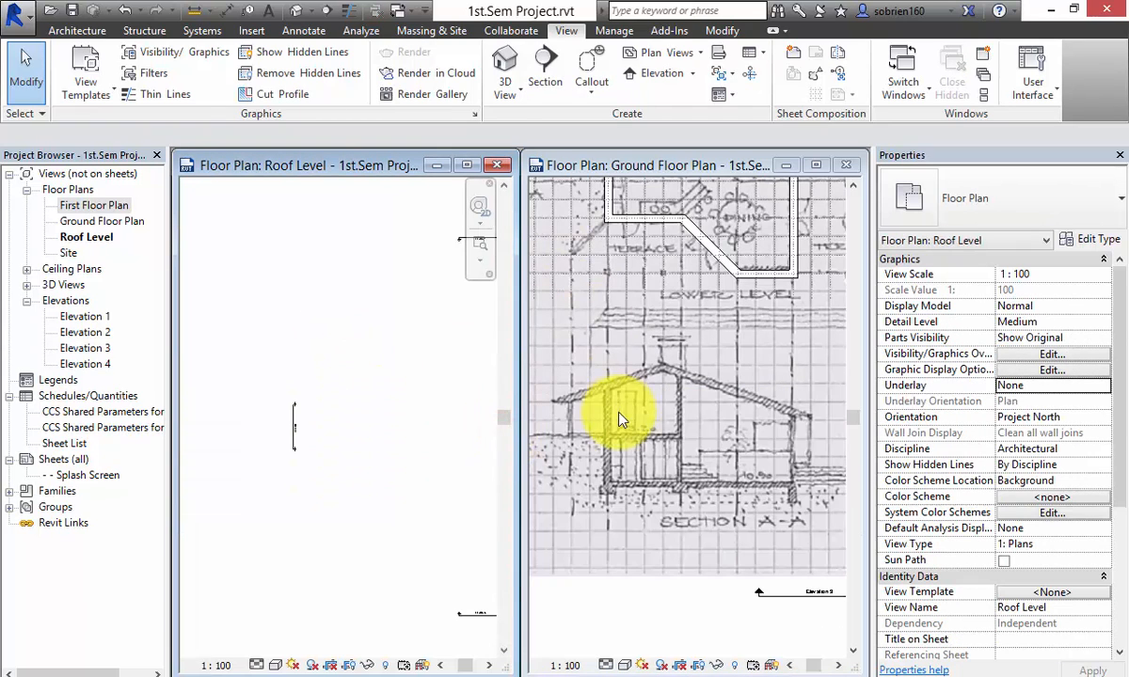
Step: Compare the section and the elevated and lower level sketches with the modelled walls in the Ground Floor Plan view
left_click(628, 415)
scroll(651, 407, "down", 3)
middle_click_drag(655, 470, 657, 527)
scroll(639, 467, "up", 2)
scroll(639, 470, "up", 3)
middle_click_drag(685, 471, 656, 565)
scroll(663, 451, "down", 2)
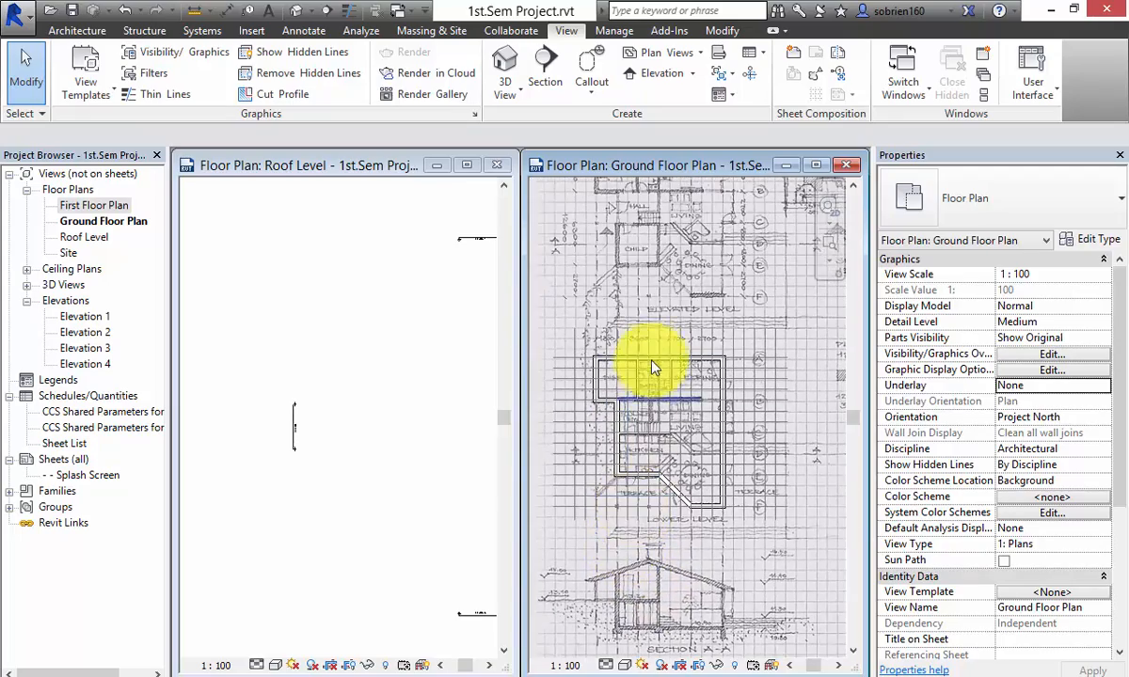
middle_click_drag(653, 352, 663, 456)
scroll(663, 457, "up", 3)
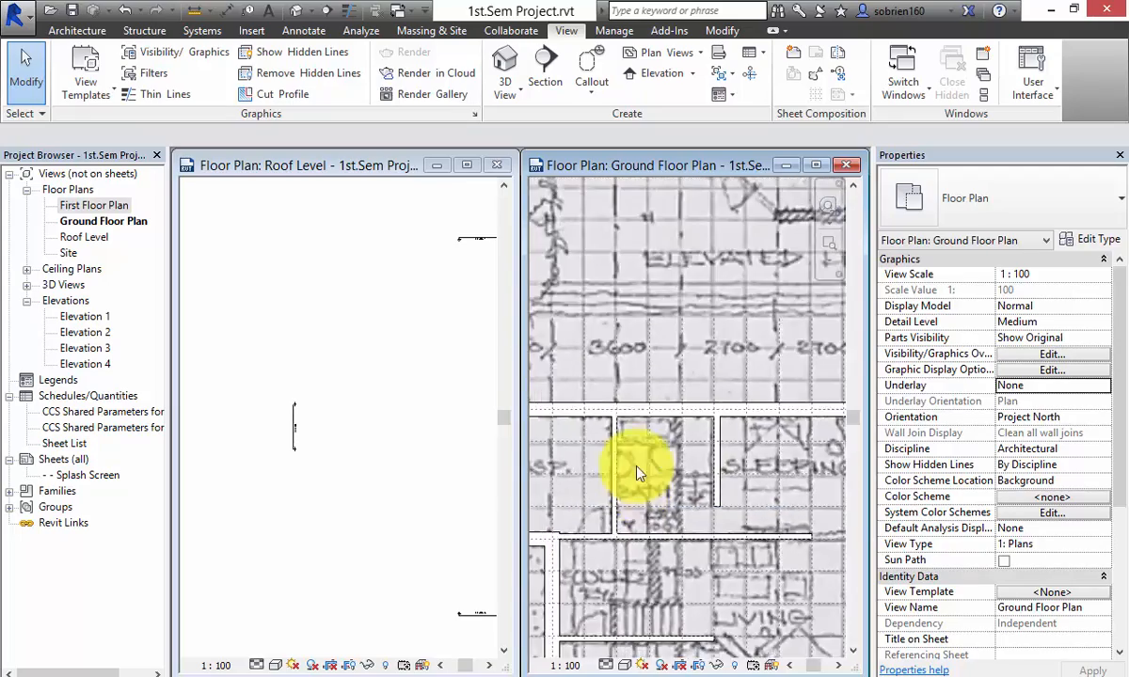
scroll(639, 452, "down", 2)
scroll(653, 403, "down", 1)
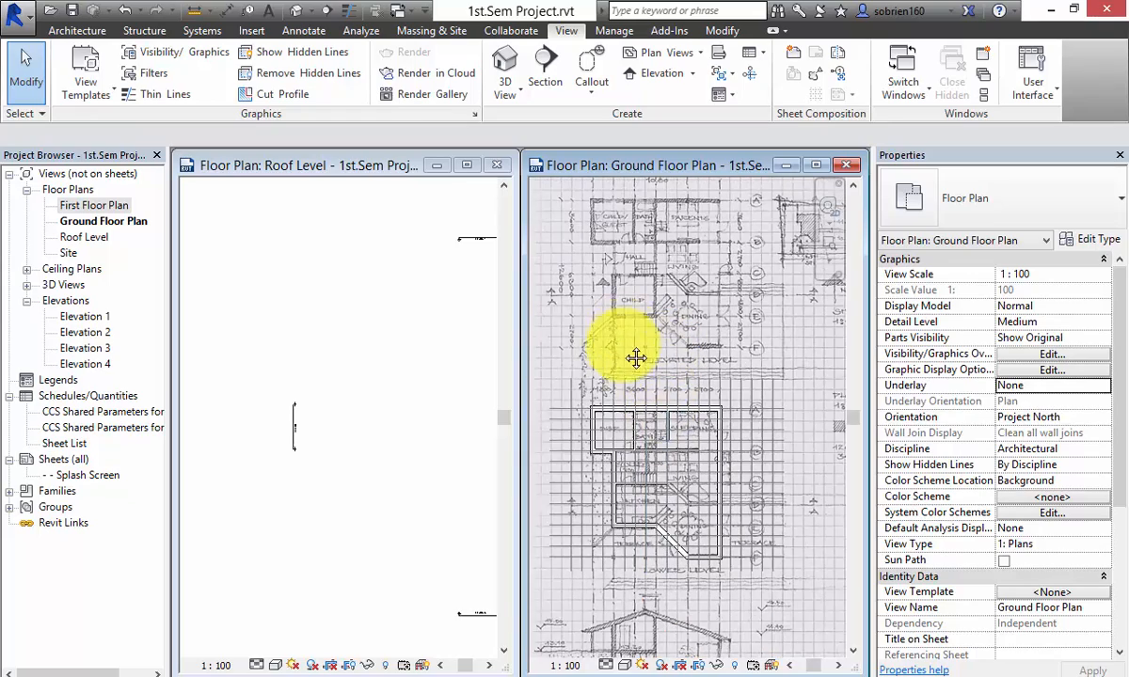
mouse_move(634, 358)
middle_mouse_down()
mouse_move(633, 388)
mouse_move(625, 353)
middle_mouse_up()
scroll(628, 320, "up", 3)
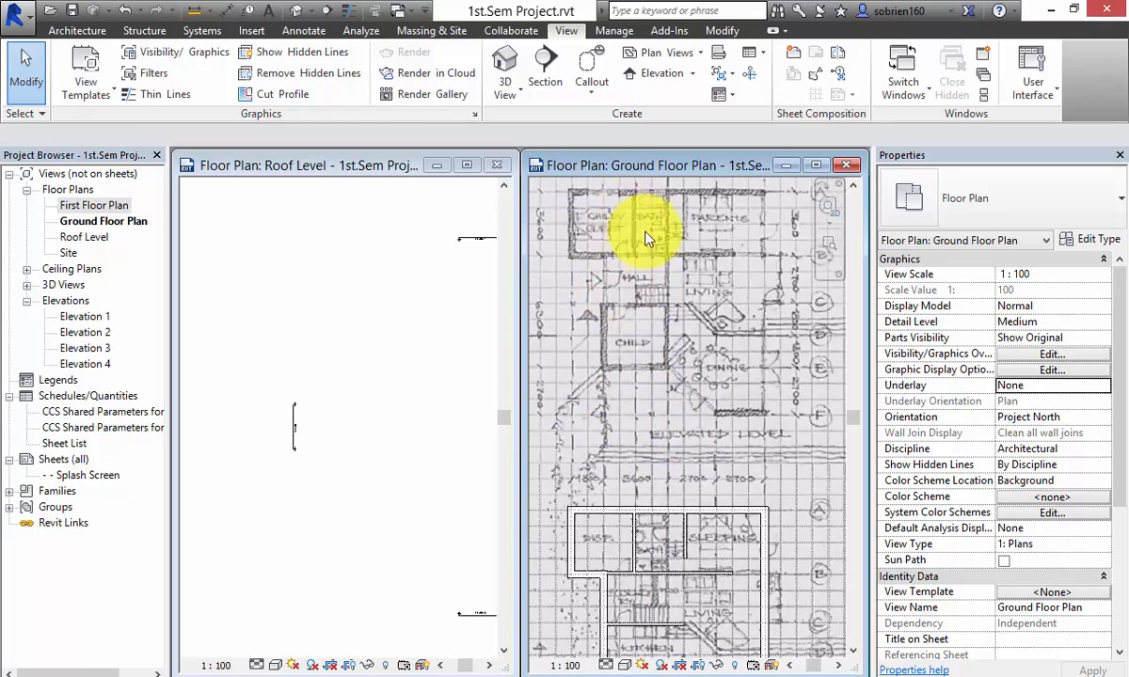
scroll(661, 242, "down", 1)
mouse_move(663, 315)
middle_mouse_down()
mouse_move(674, 270)
mouse_move(676, 323)
mouse_move(638, 308)
mouse_move(645, 398)
mouse_move(647, 295)
mouse_move(658, 320)
mouse_move(655, 303)
middle_mouse_up()
left_click(446, 565)
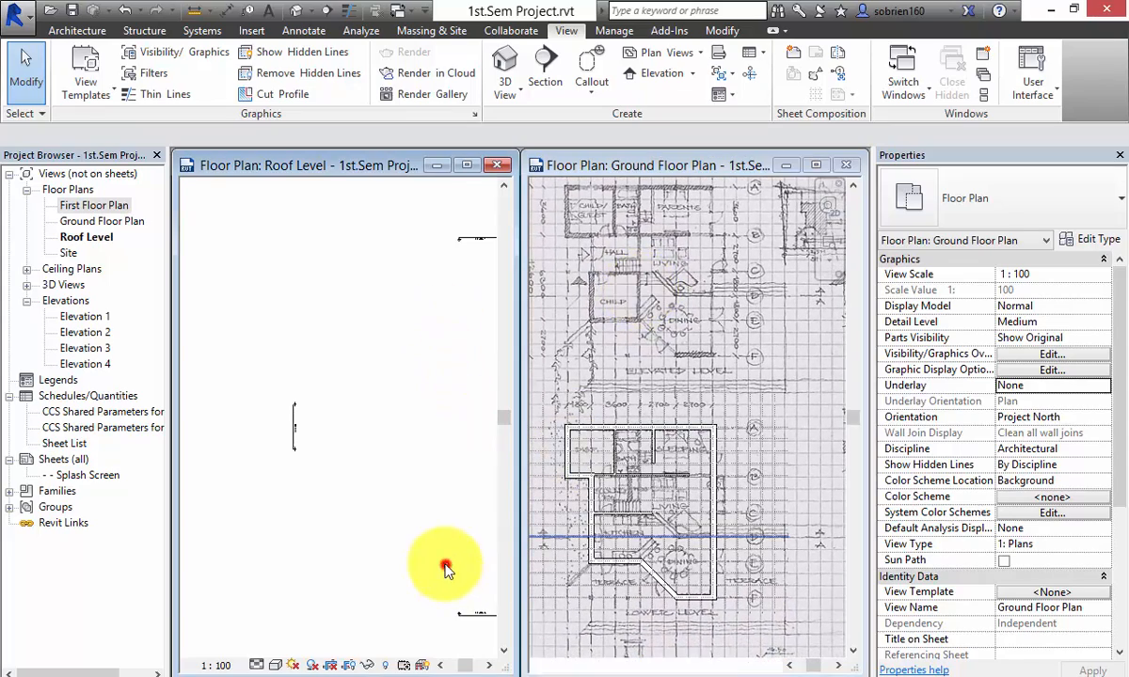
Step: Open the default 3D view and orbit the house to look down on its walls from a corner
left_click(297, 14)
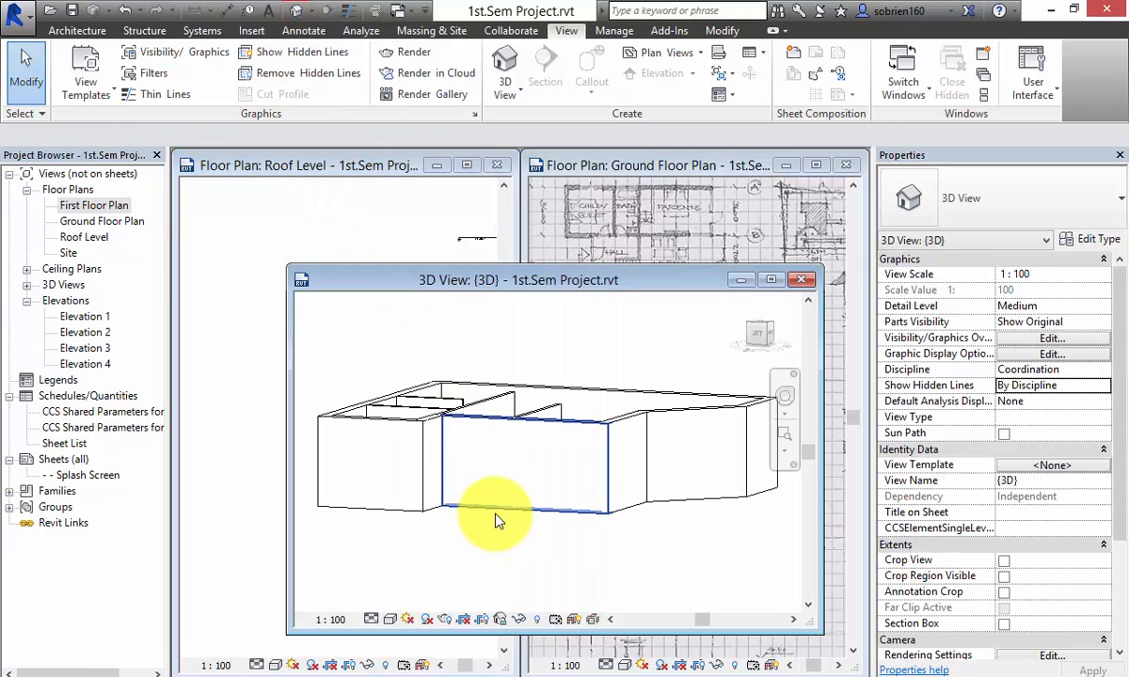
middle_click_drag(450, 563, 470, 482, "shift")
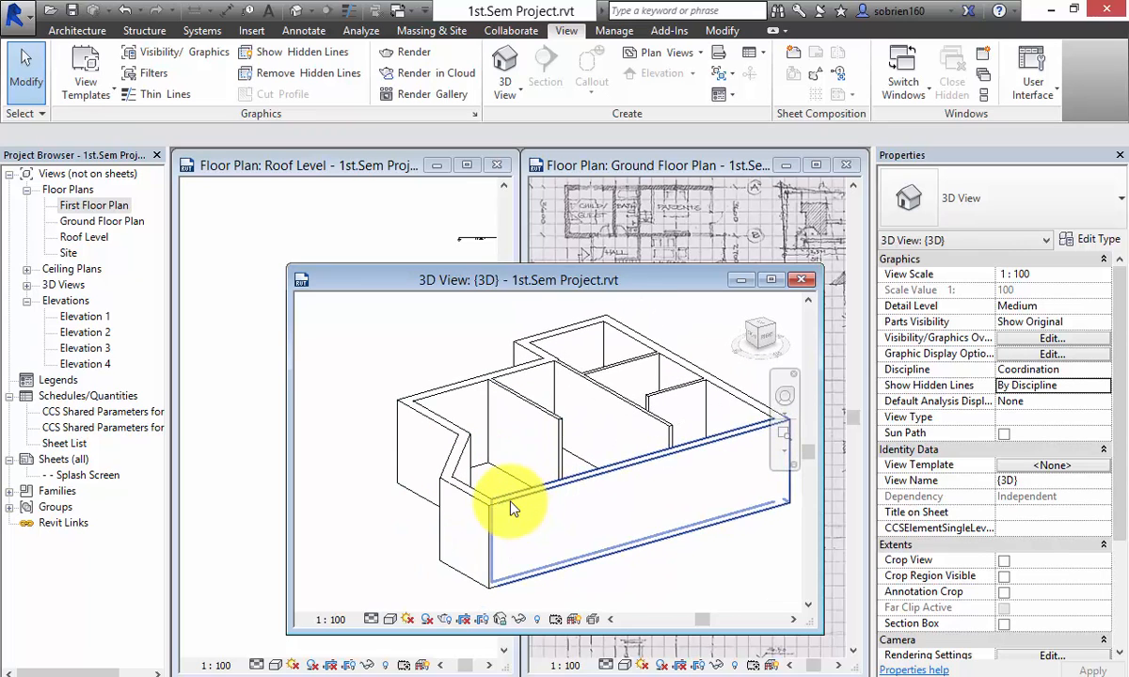
Step: Select all instances of the Generic - 150mm (Interior) wall in the entire project, check their constraints and clear the selection
left_click(562, 449)
right_click(563, 450)
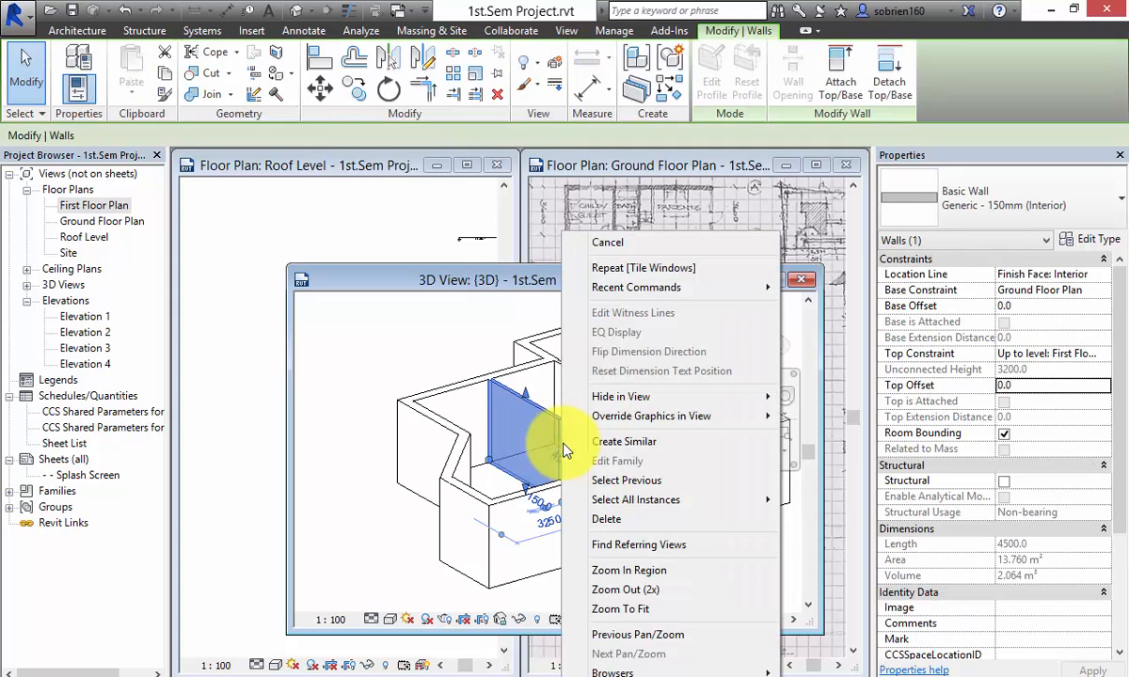
mouse_move(650, 502)
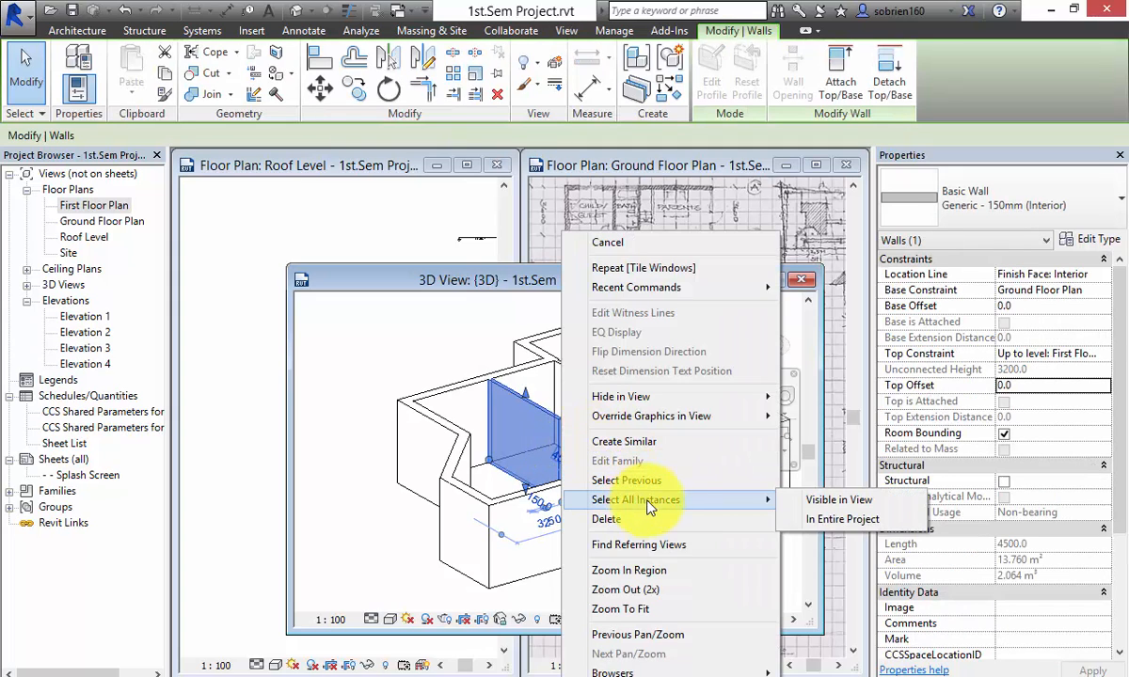
left_click(814, 520)
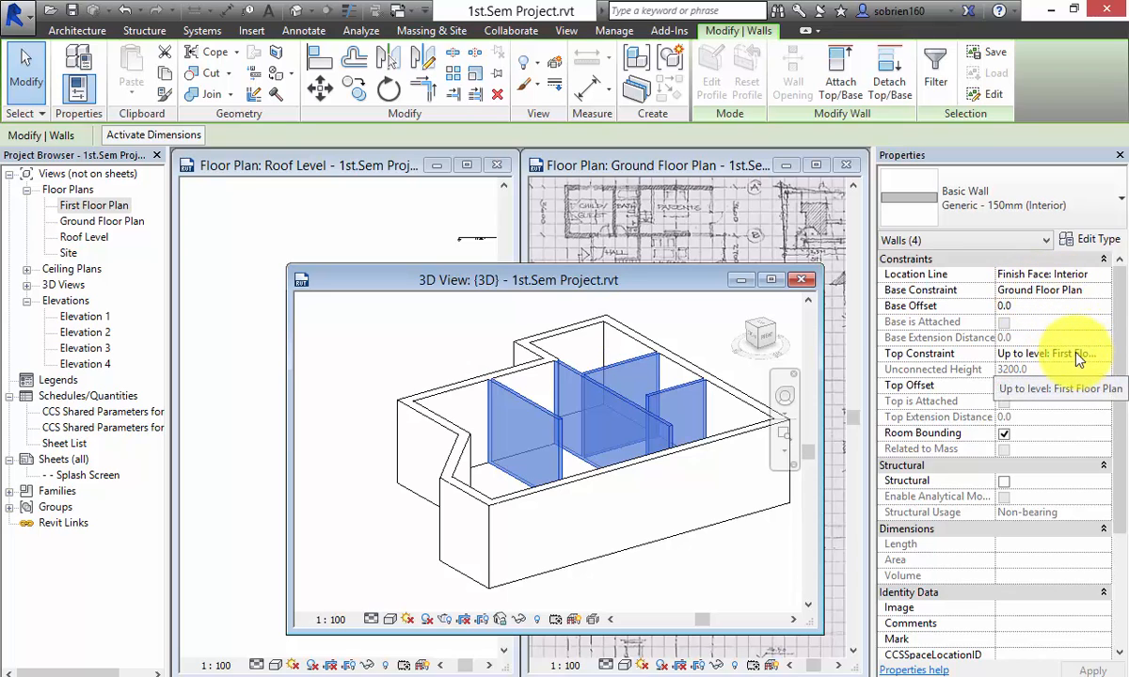
left_click(750, 539)
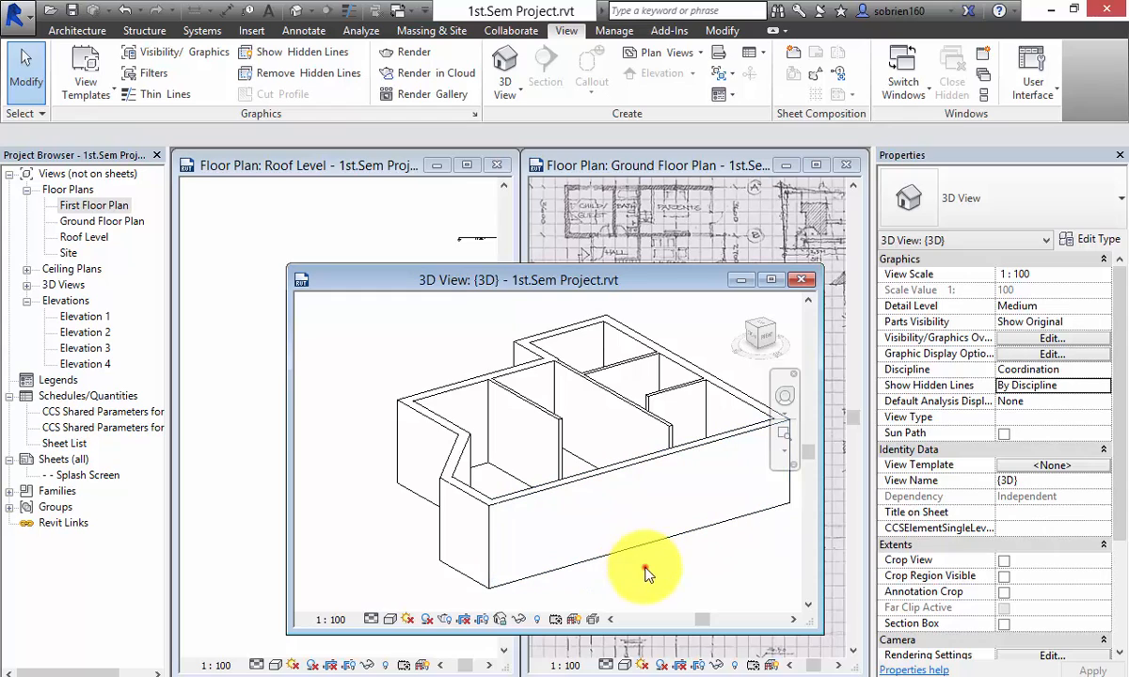
Step: Select the connected chain of Generic - 400mm (Exterior) walls in the 3D view and clear the selection
left_click(636, 570)
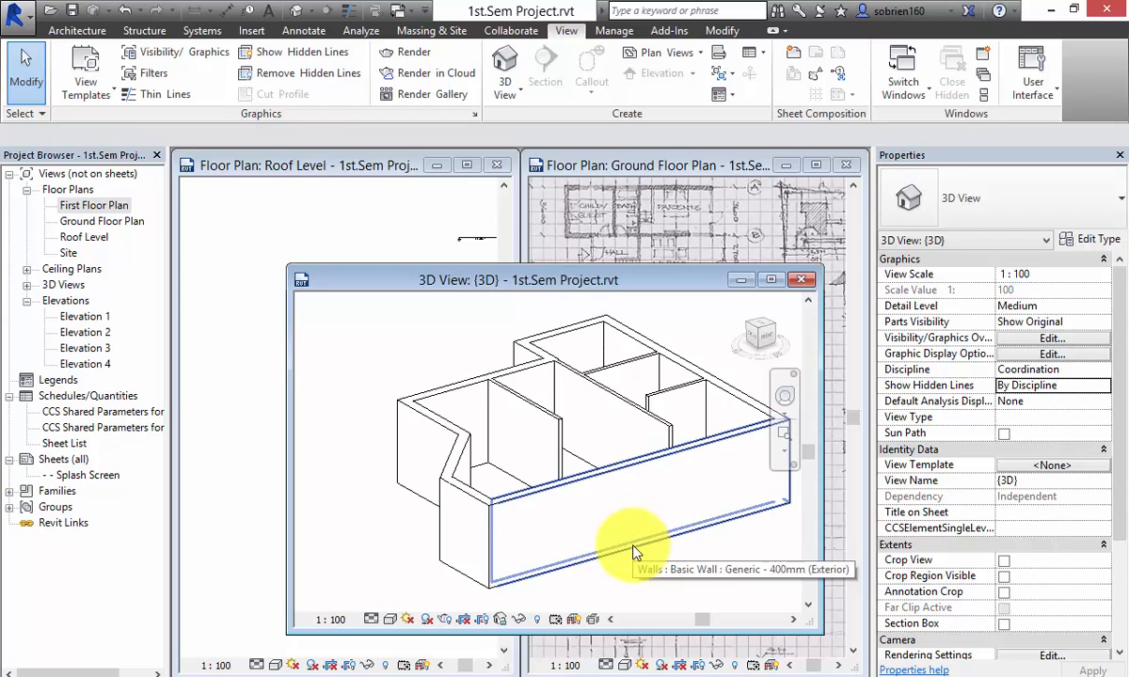
key("Tab")
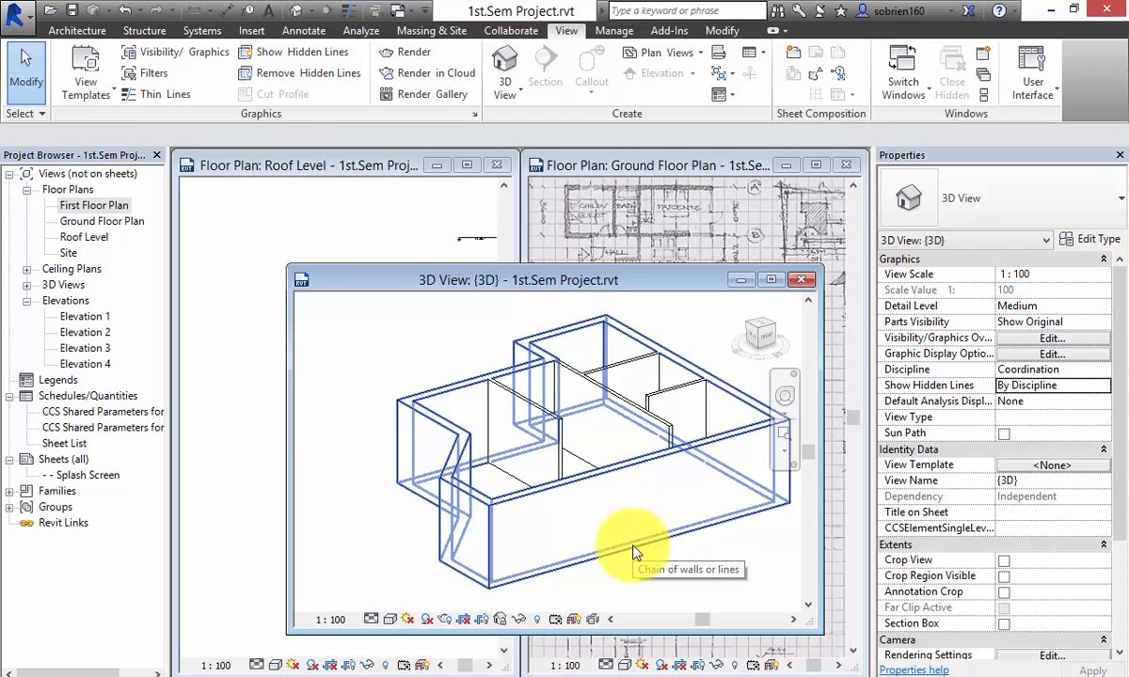
left_click(633, 552)
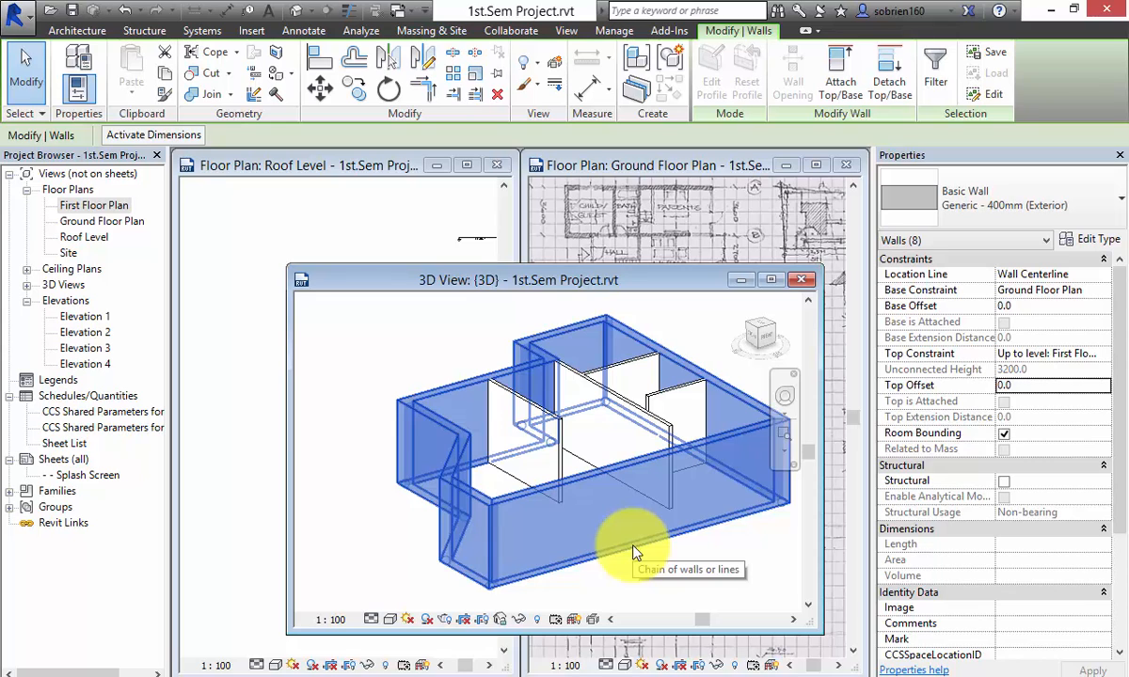
left_click(688, 594)
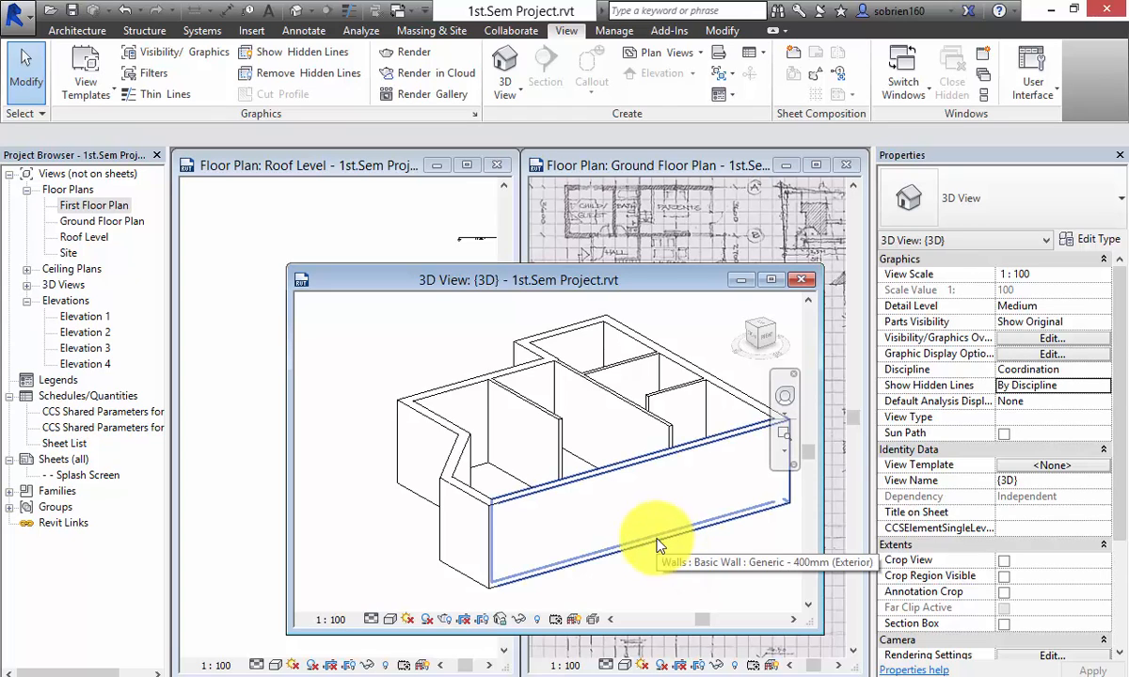
Step: Set the top constraint of the whole chain of exterior walls to Up to level: Roof Level
key("Tab")
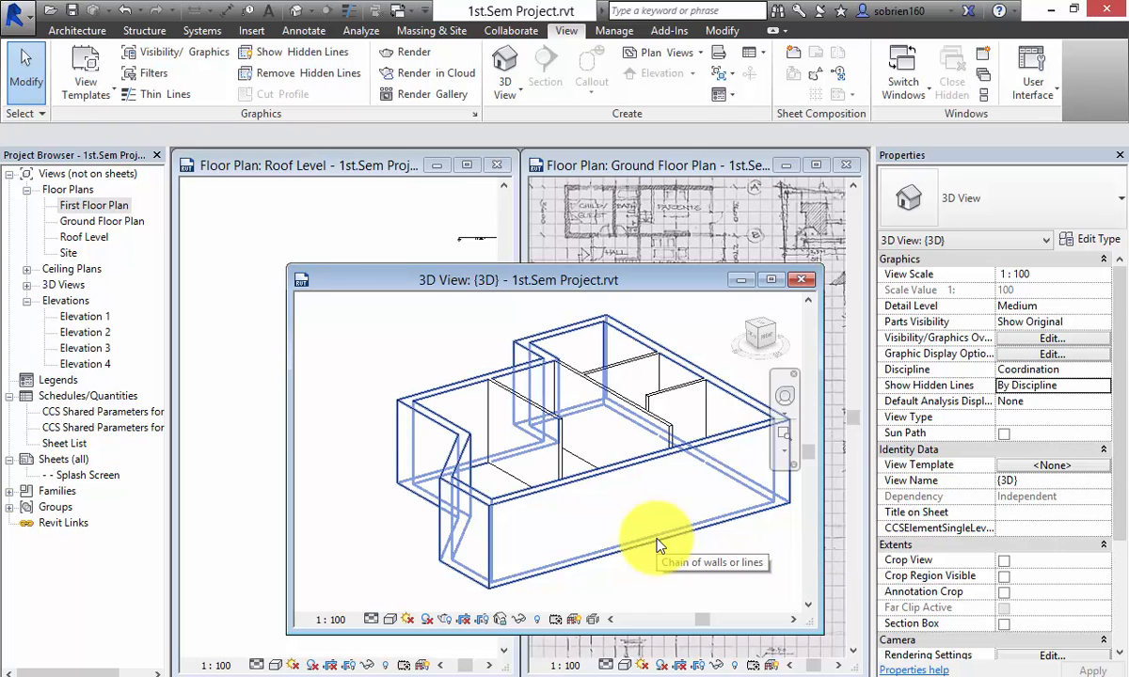
left_click(657, 544)
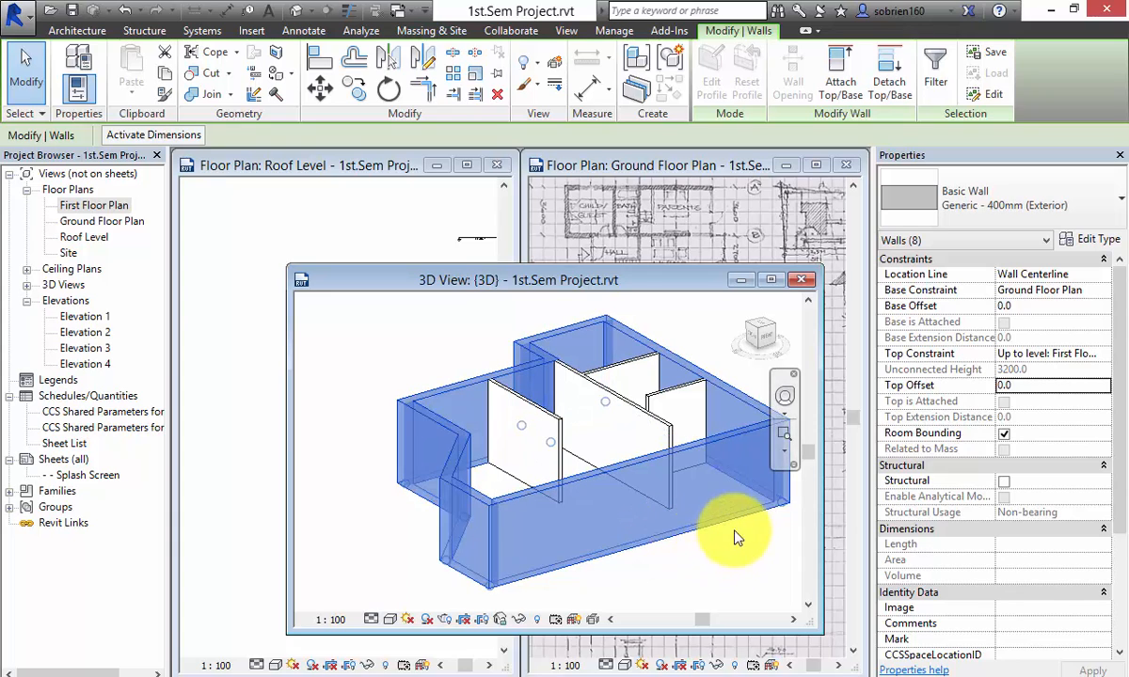
left_click(1061, 356)
left_click(1107, 356)
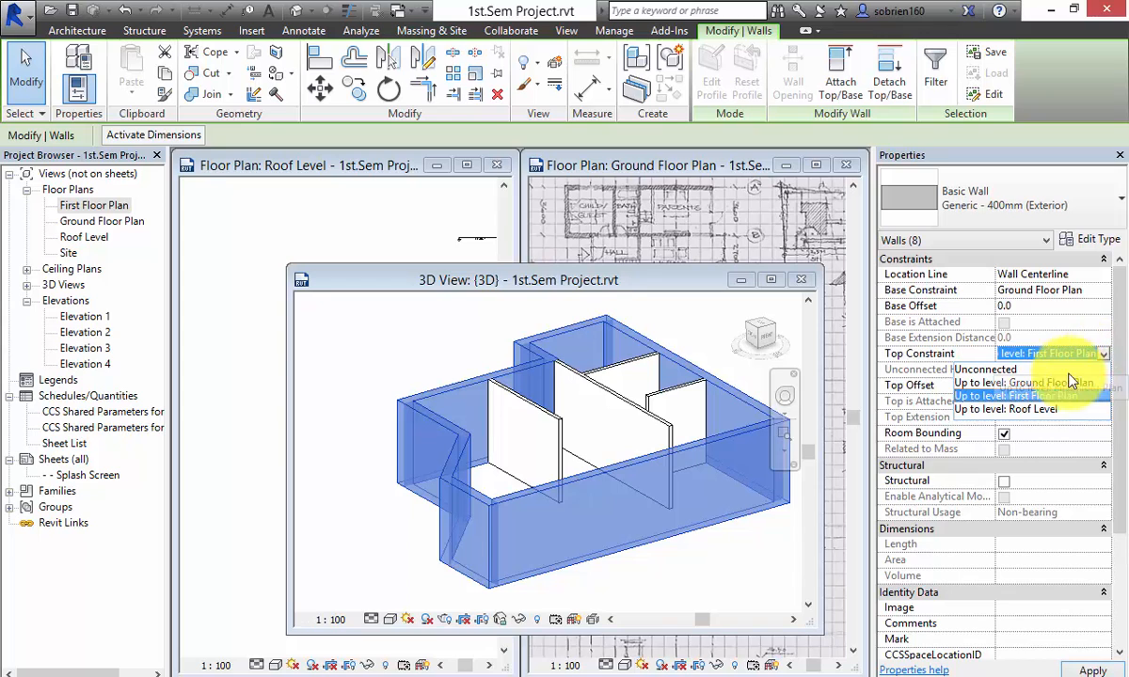
left_click(1034, 408)
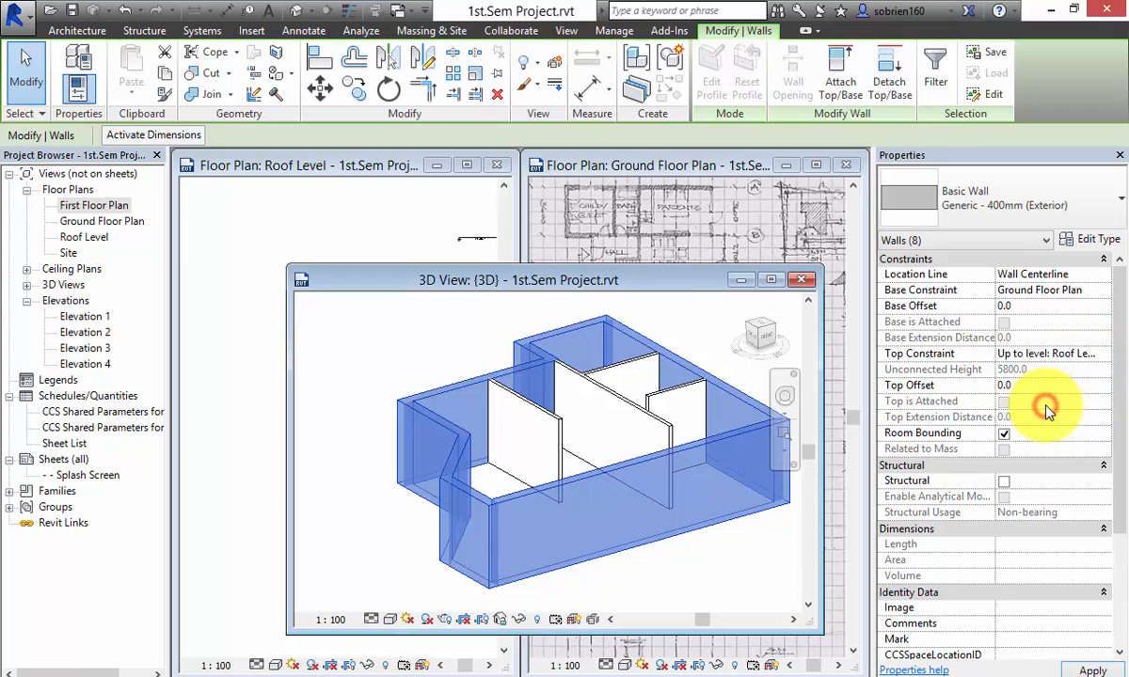
Step: Clear the wall selection and orbit the 3D view to inspect the extended exterior walls from several sides
left_click(738, 553)
middle_click_drag(699, 536, 345, 494, "shift")
middle_click_drag(318, 444, 518, 522, "shift")
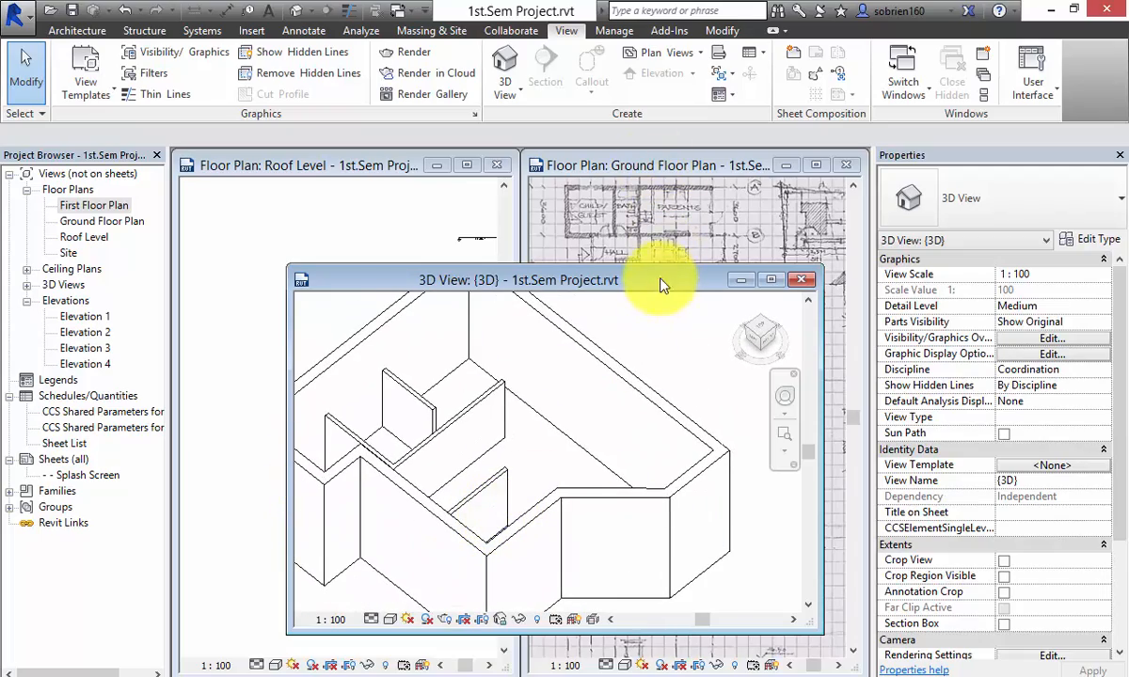
left_click_drag(661, 284, 549, 279)
scroll(599, 410, "down", 1)
scroll(564, 419, "down", 2)
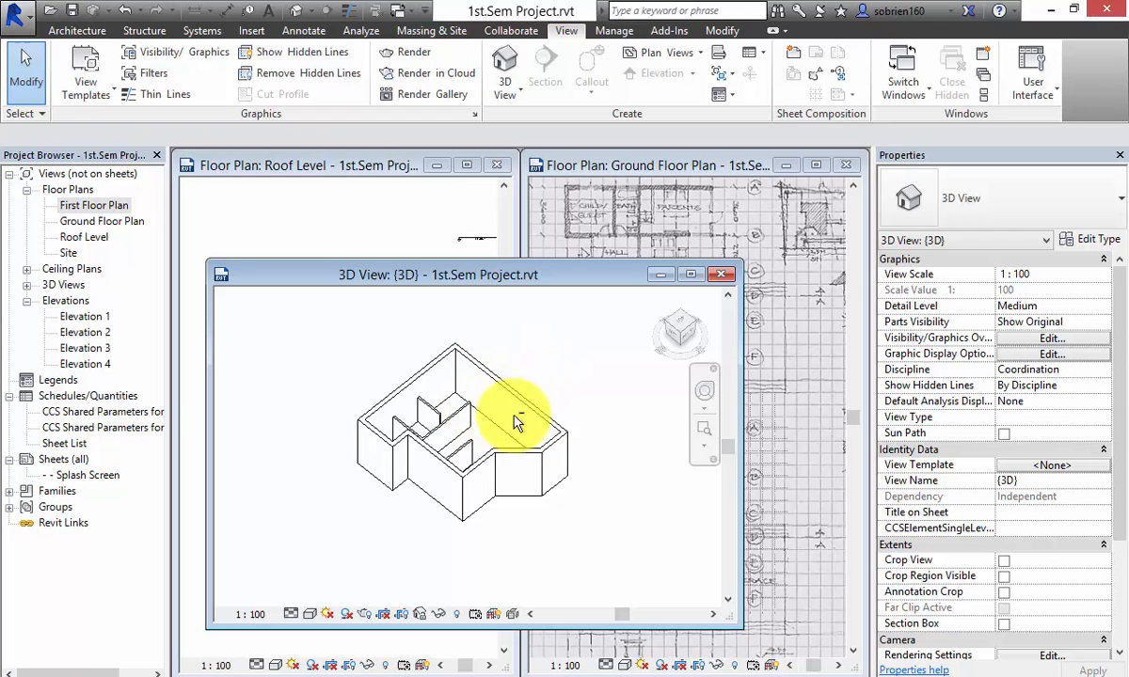
middle_click_drag(515, 416, 537, 436, "shift")
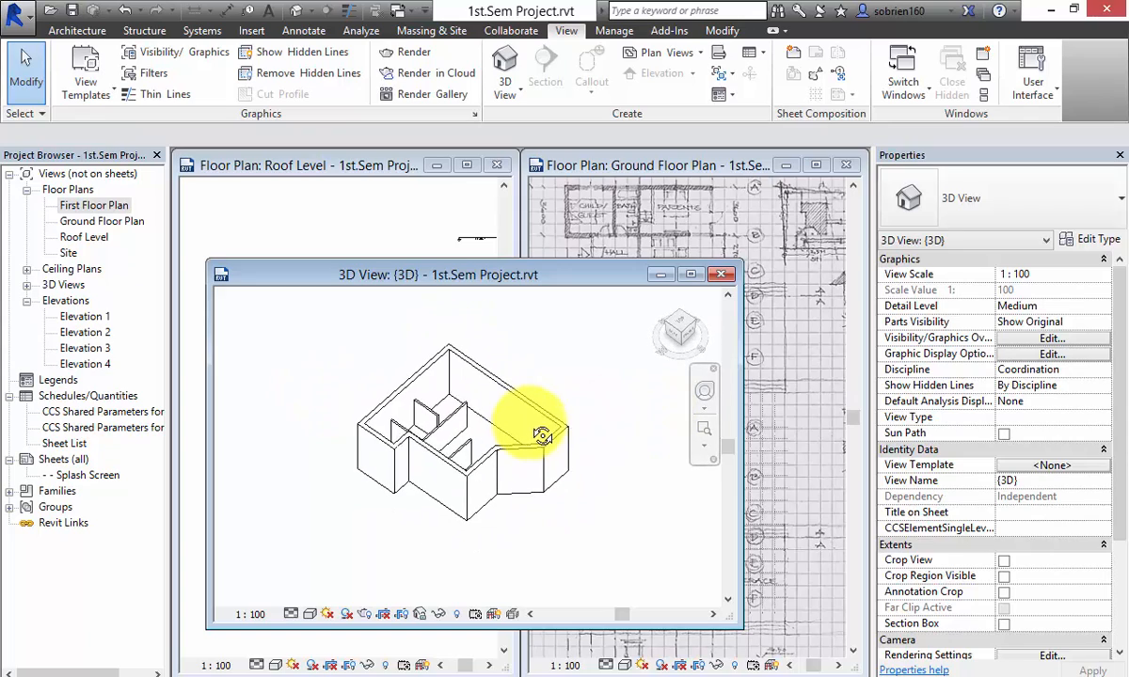
Step: Orbit the house with the steering wheel, hide the wheel and examine the walls from the opposite corner
left_click(705, 394)
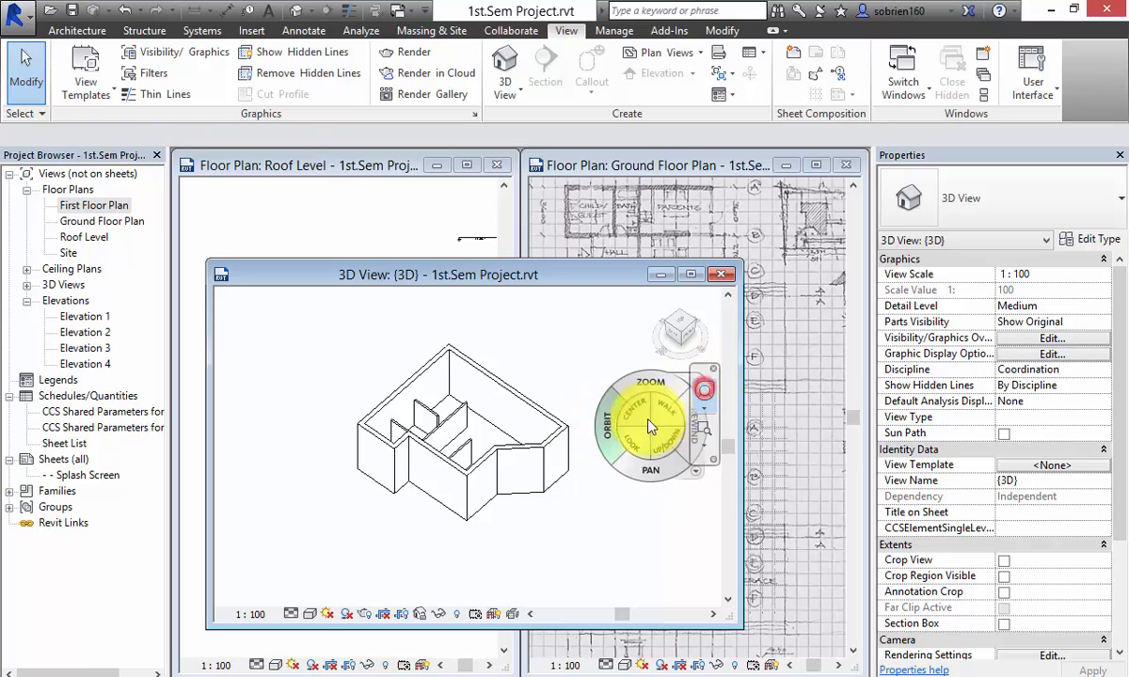
left_click_drag(611, 426, 511, 393)
key("shift+w")
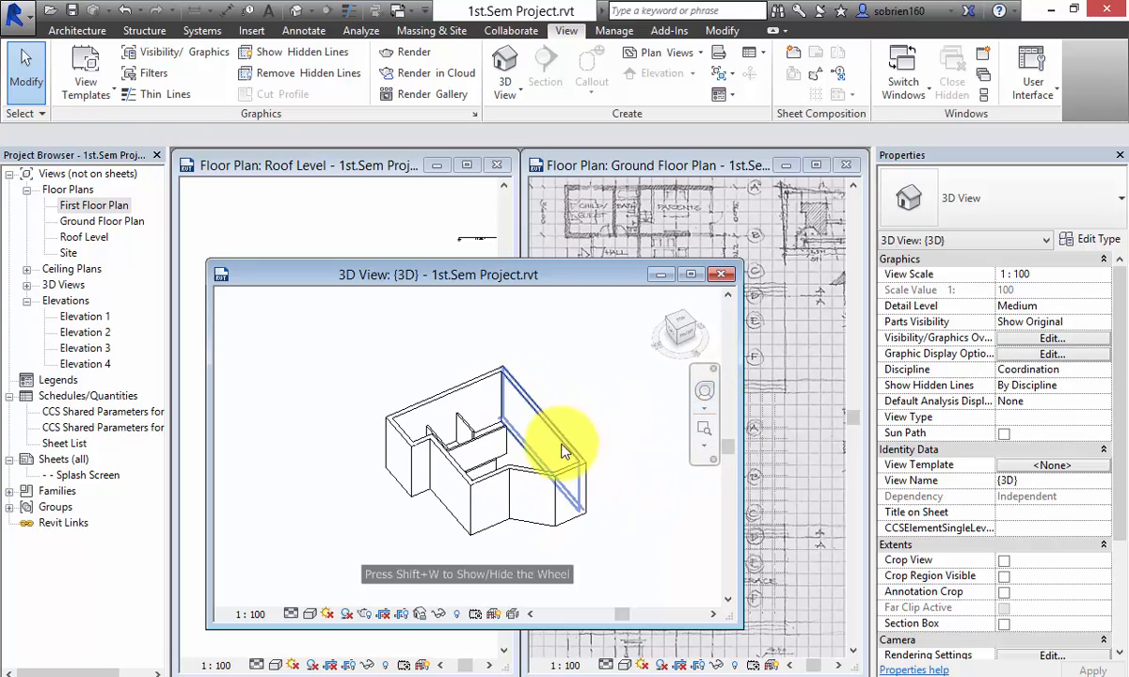
middle_click_drag(594, 459, 597, 524, "shift")
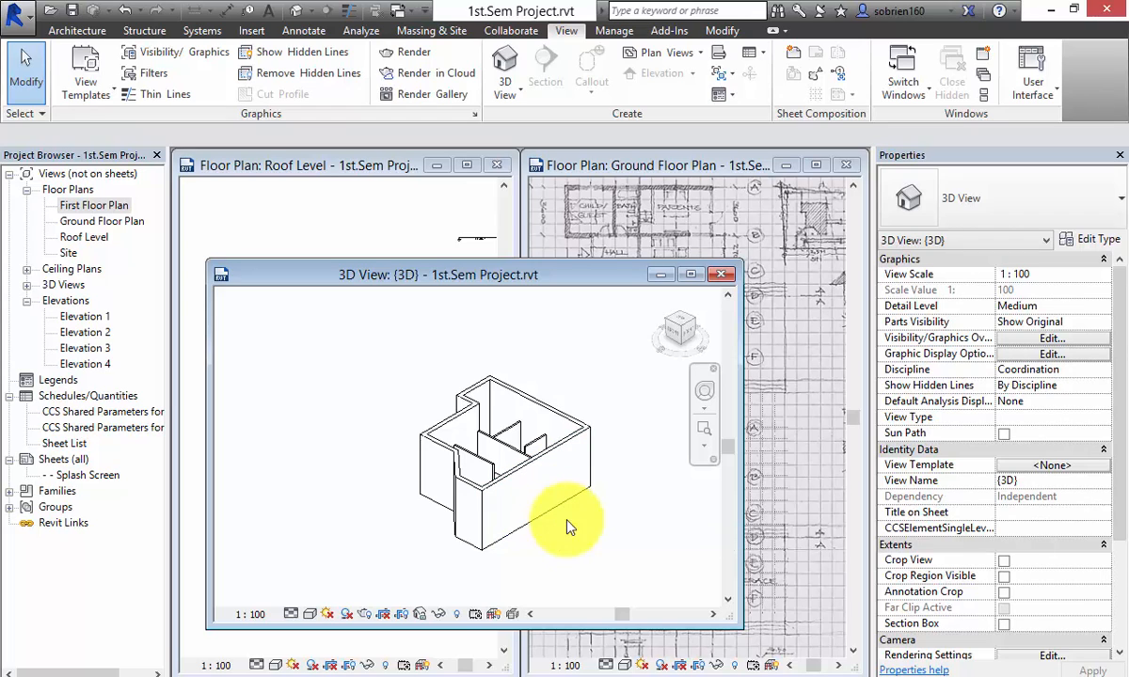
left_click(594, 518)
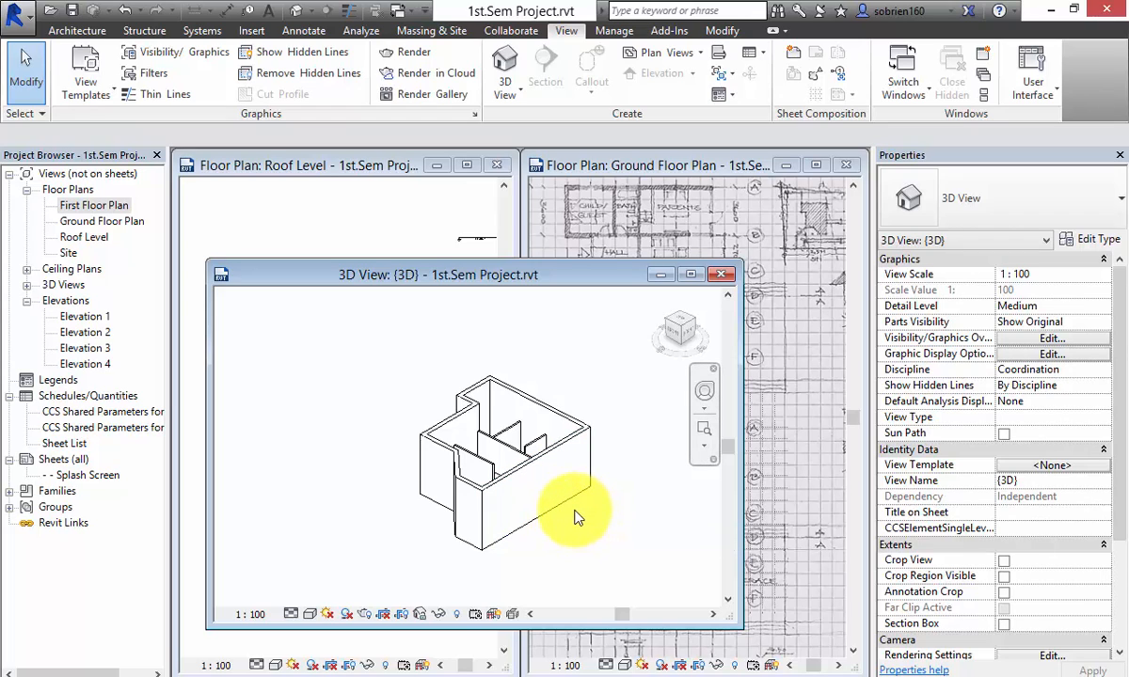
middle_click_drag(572, 518, 512, 492)
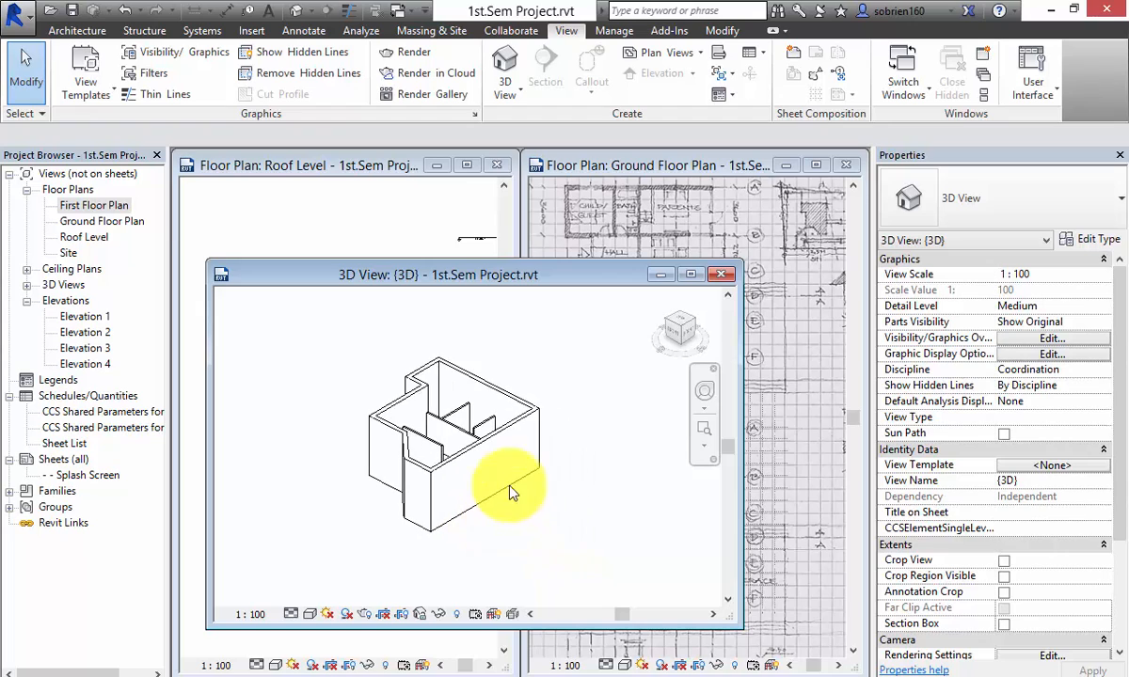
left_click_drag(569, 279, 584, 276)
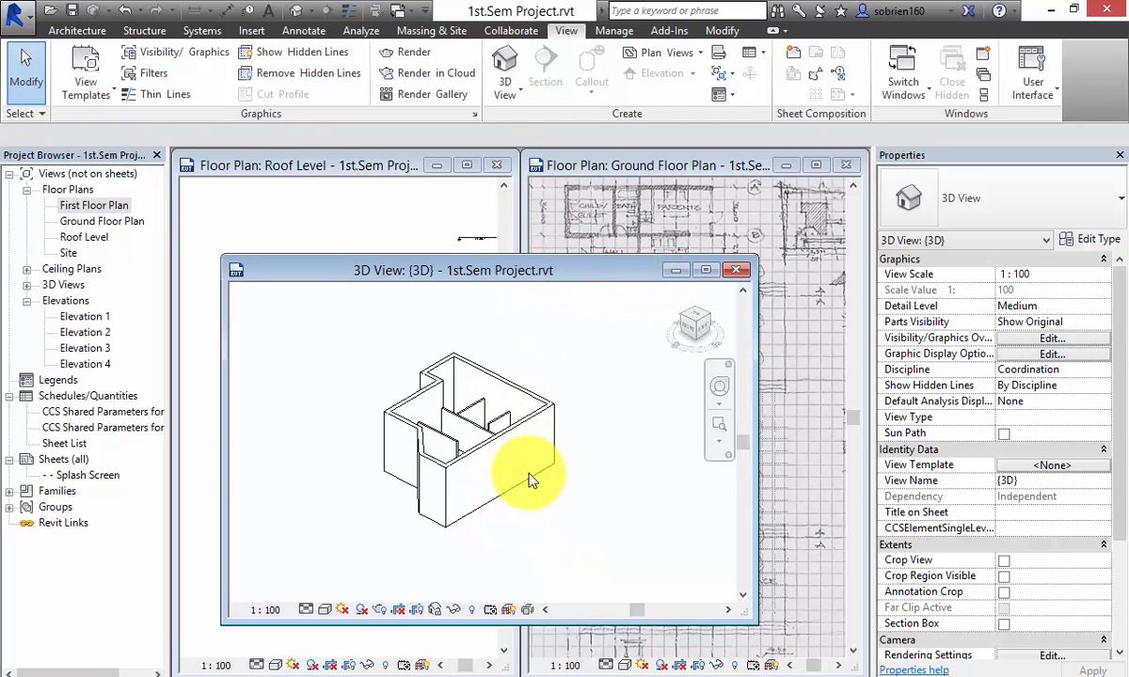
Step: Turn on shadows in the 3D view and move its window over the Ground Floor Plan window
left_click(362, 613)
middle_click_drag(386, 526, 491, 505, "shift")
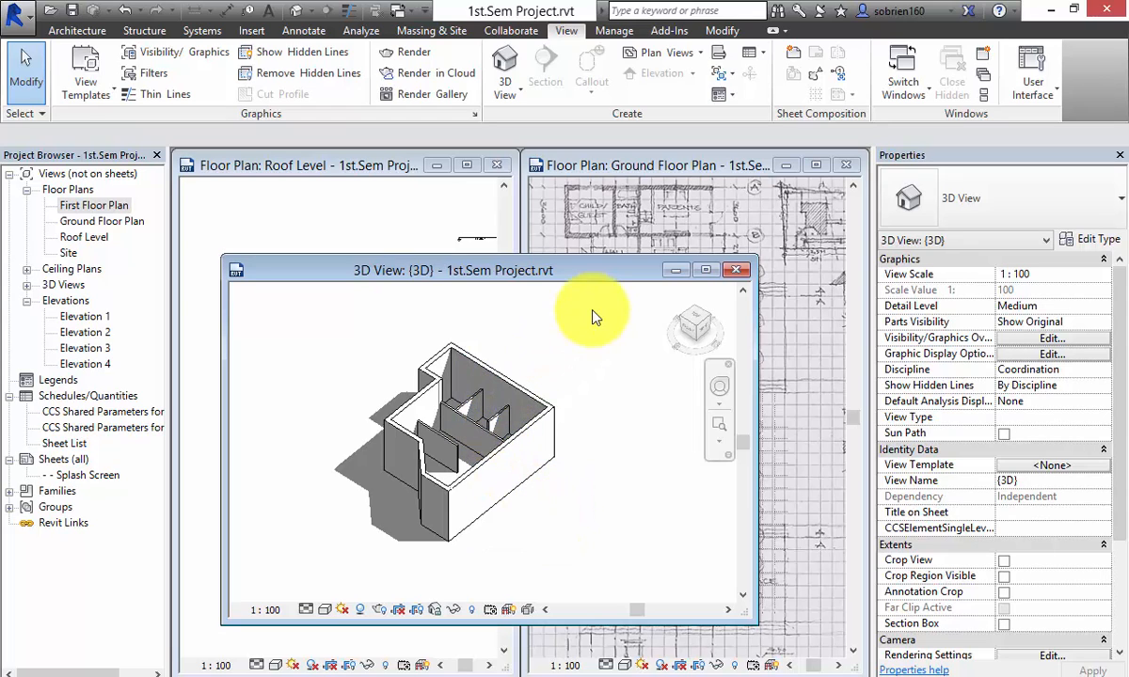
left_click(560, 266)
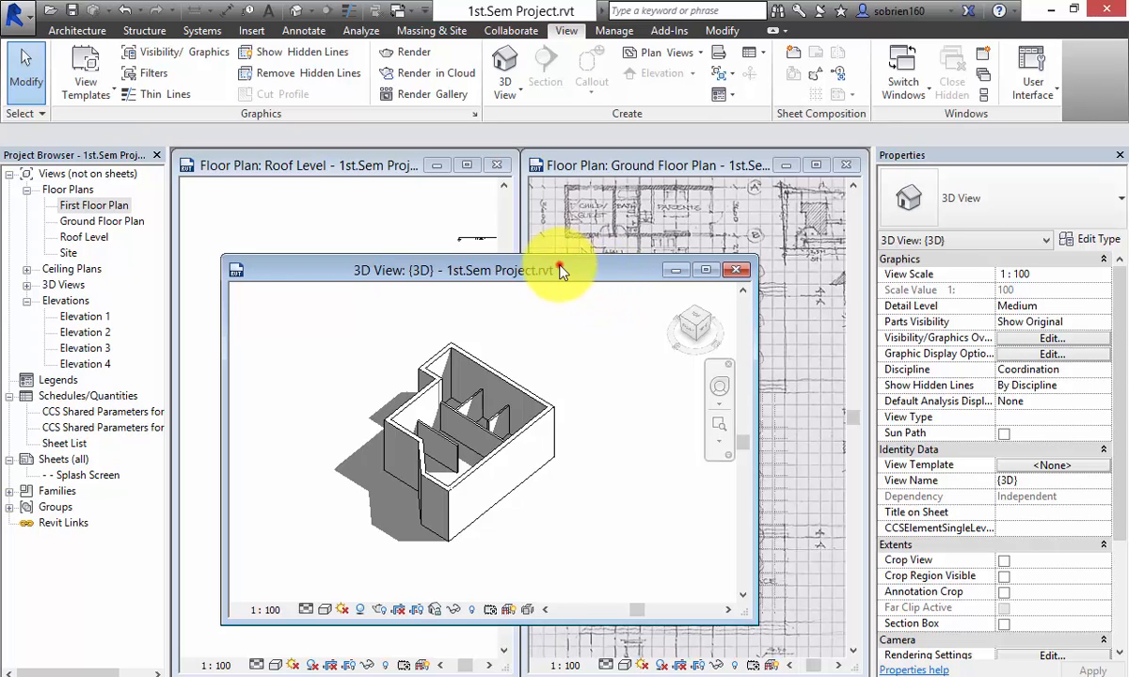
left_click_drag(560, 270, 799, 233)
Step: Activate the Ground Floor Plan view and hide the House 1.png raster image in it
left_click(292, 203)
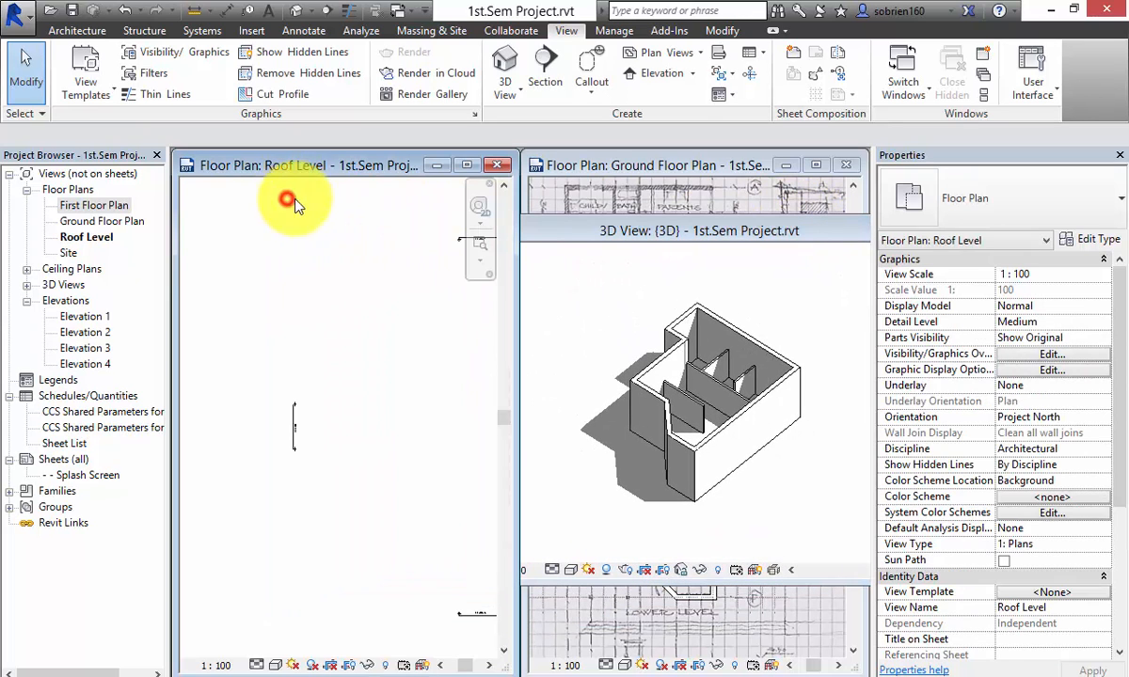
double_click(84, 221)
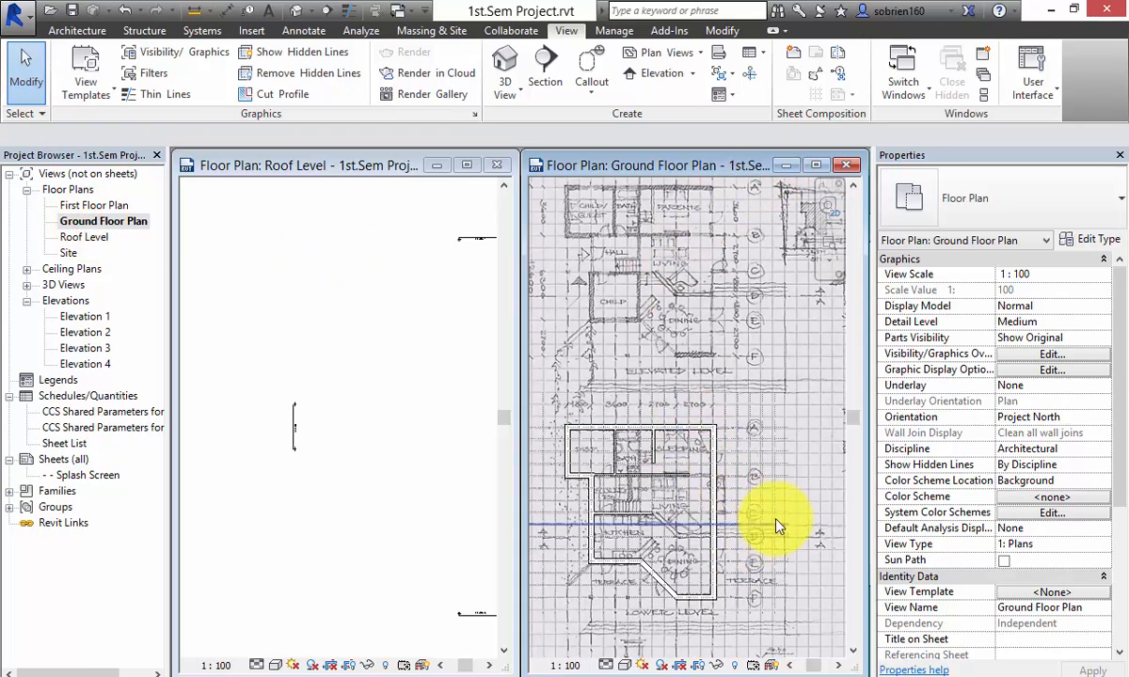
left_click(803, 493)
left_click_drag(807, 519, 803, 457)
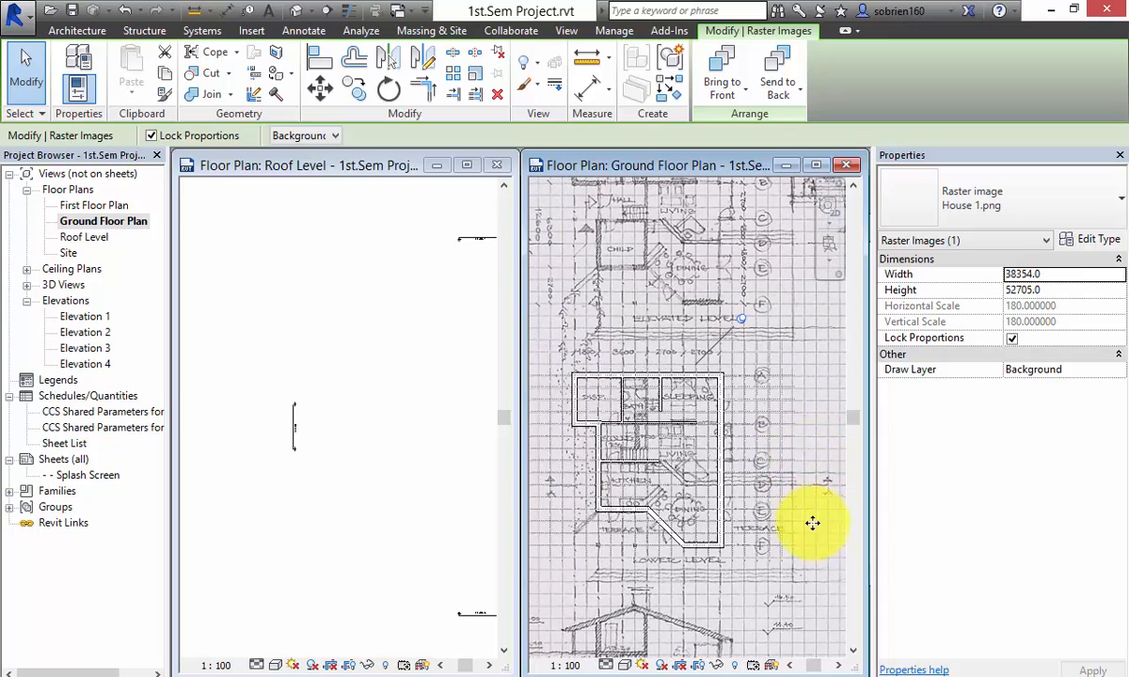
left_click_drag(796, 600, 786, 564)
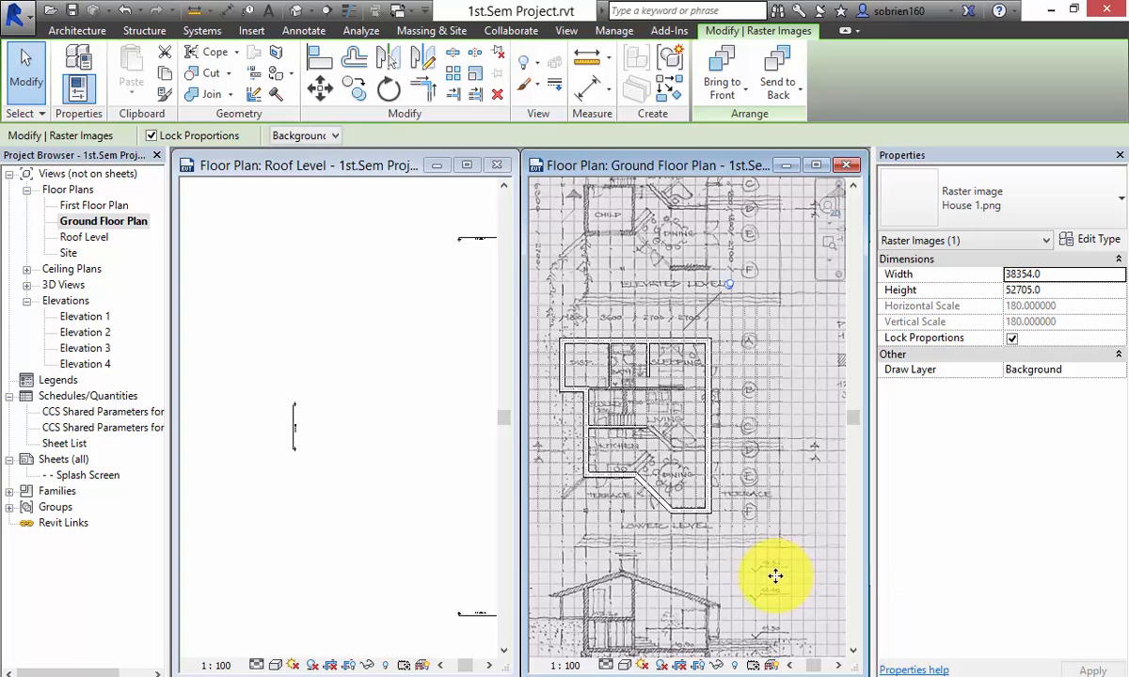
right_click(798, 570)
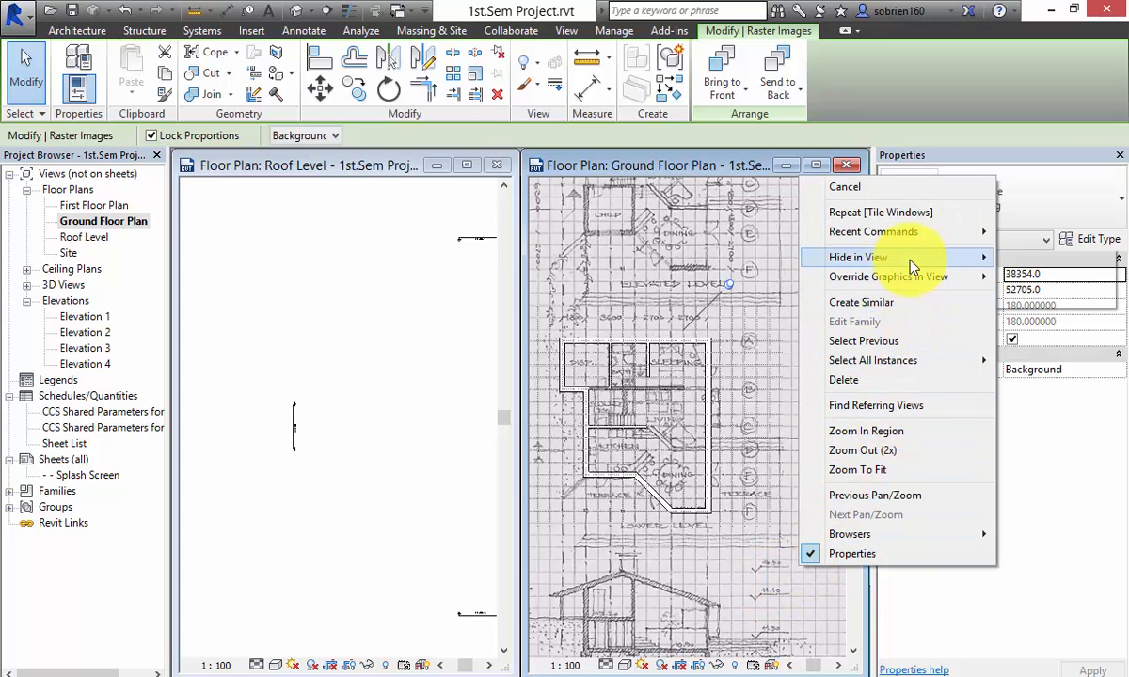
mouse_move(928, 261)
left_click(1030, 258)
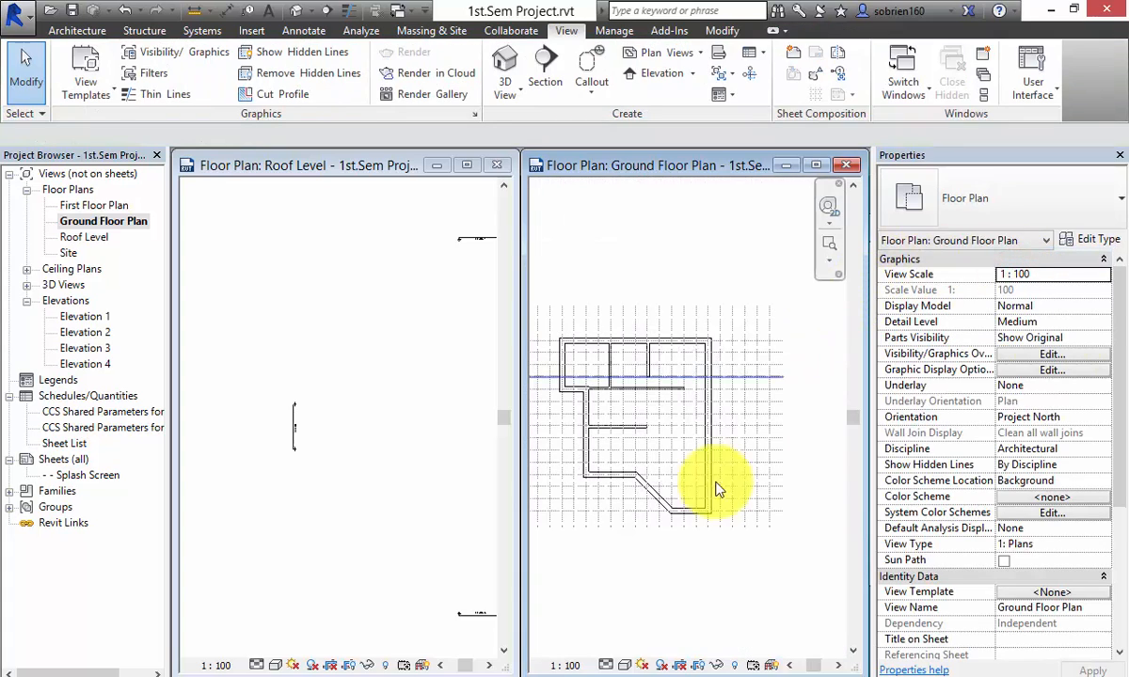
Step: Reveal the hidden elements in the Ground Floor Plan briefly, leave that mode and inspect the wall layout
scroll(696, 437, "up", 5)
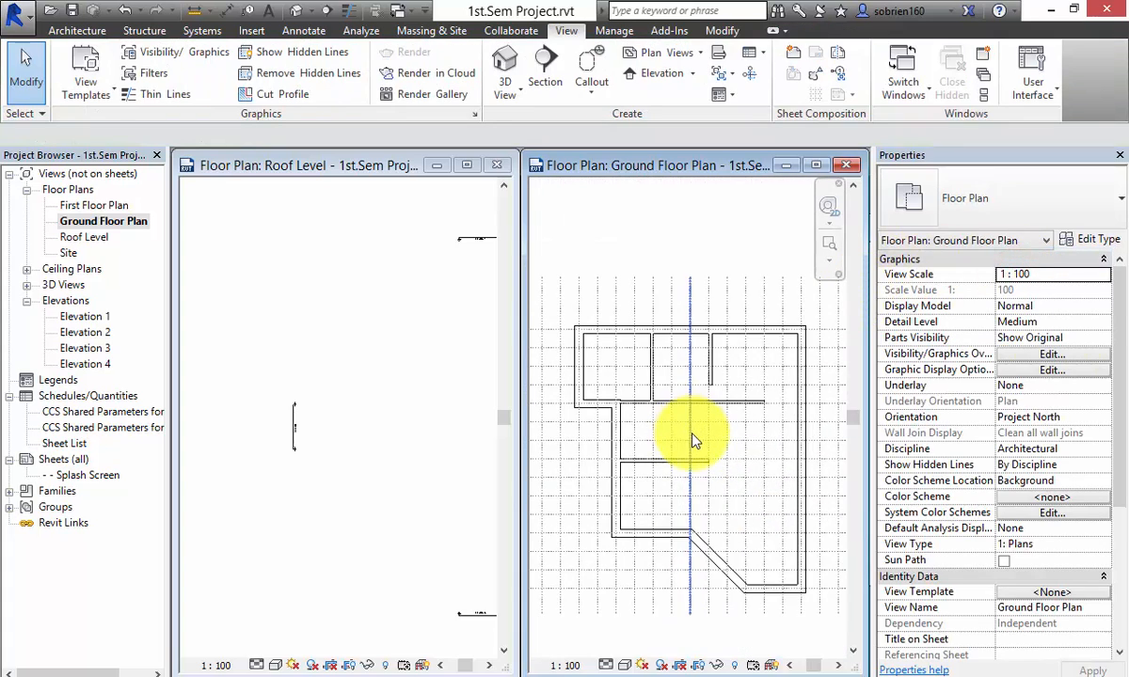
scroll(701, 494, "down", 5)
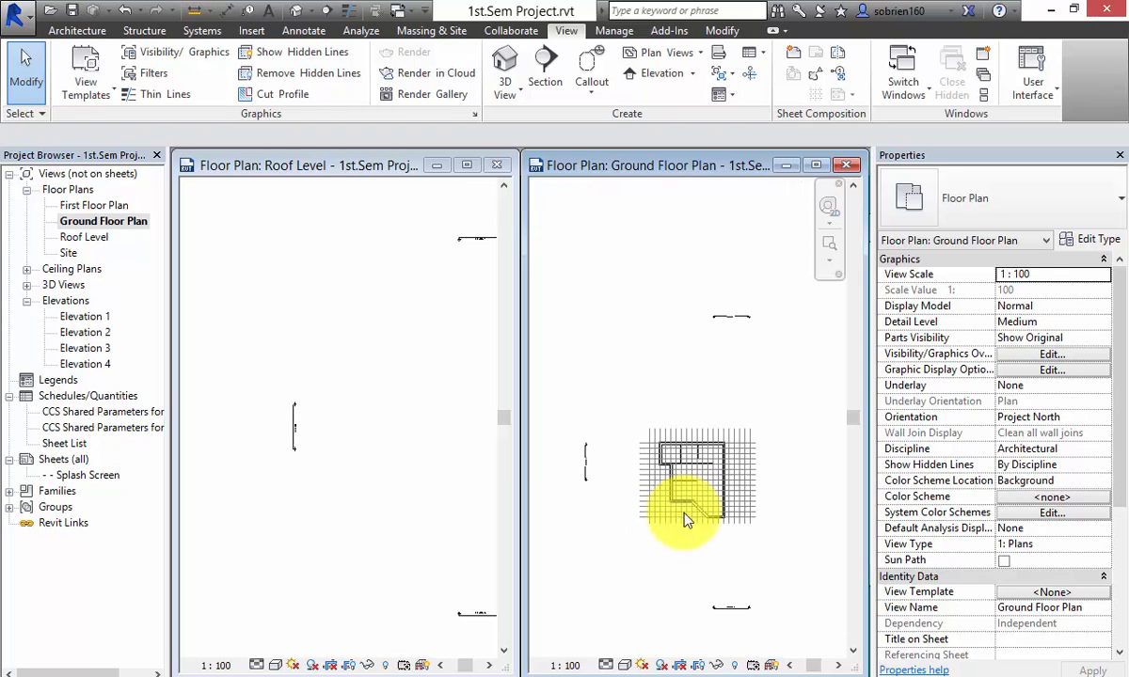
left_click(740, 666)
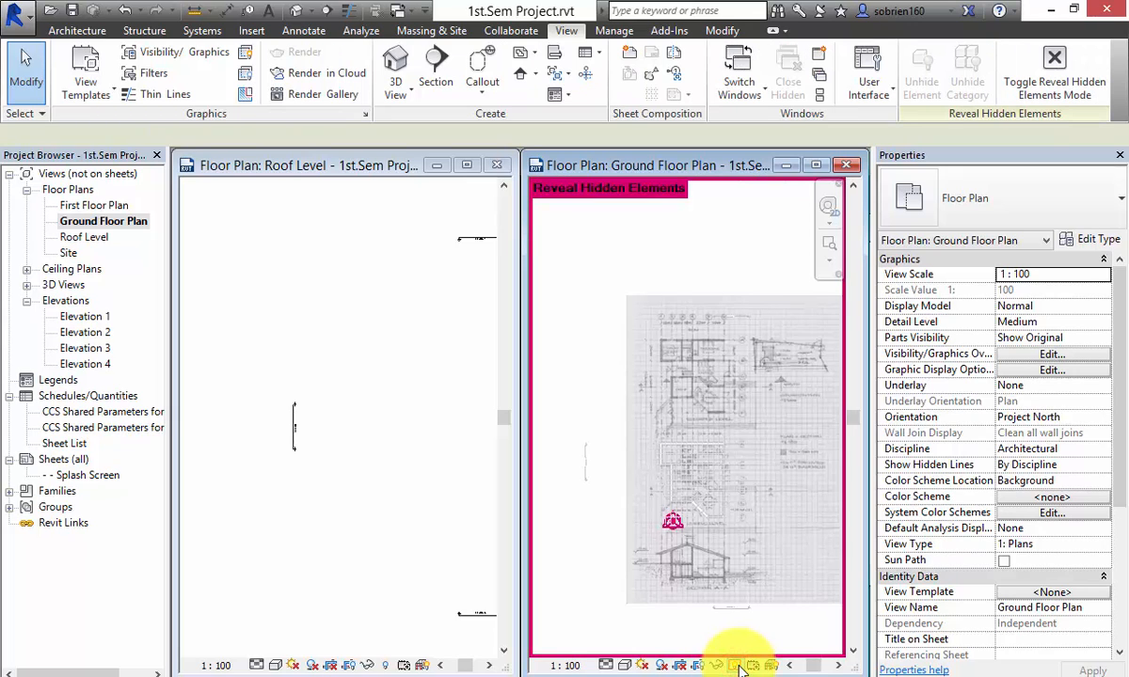
left_click(740, 666)
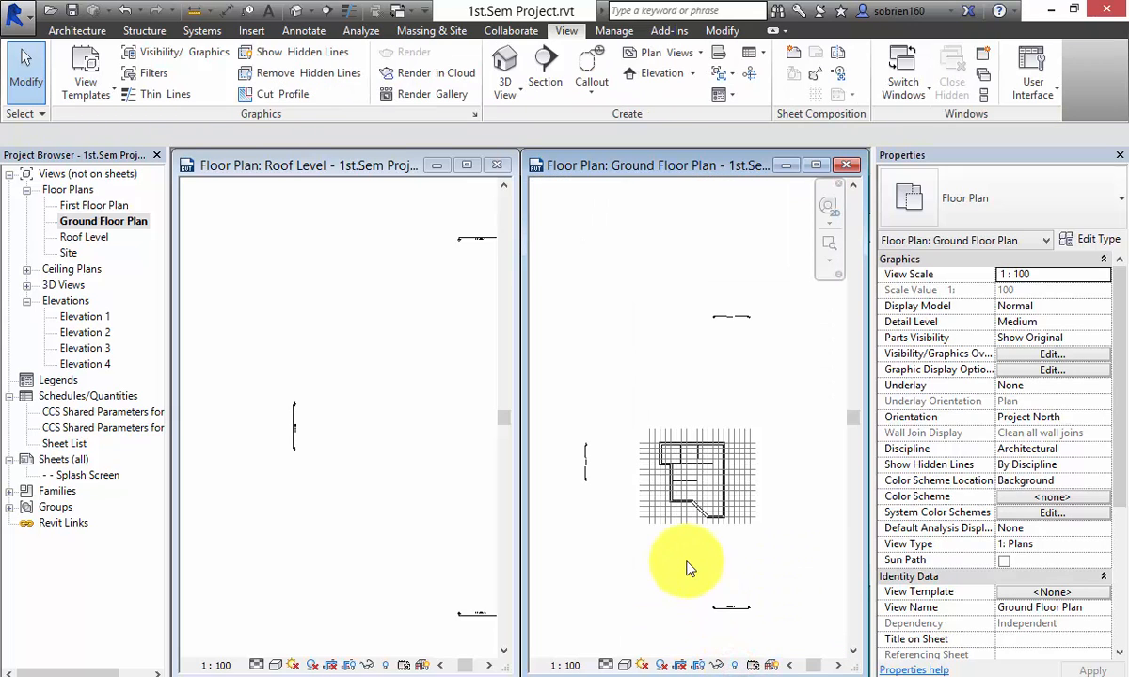
scroll(669, 555, "up", 8)
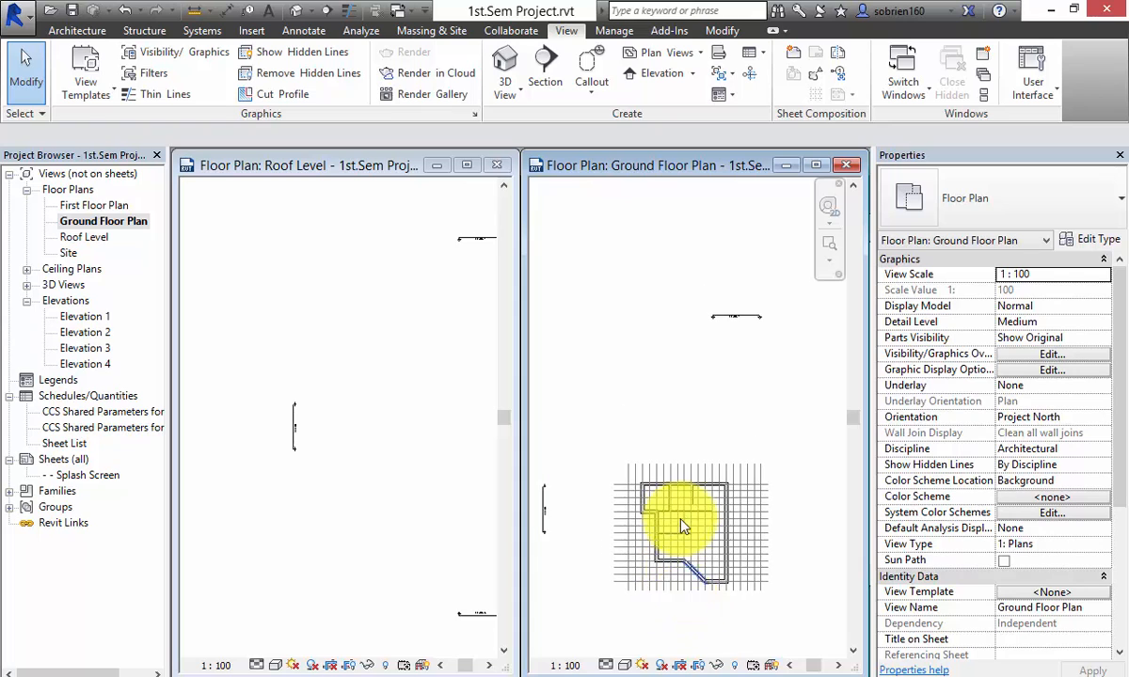
scroll(684, 559, "down", 5)
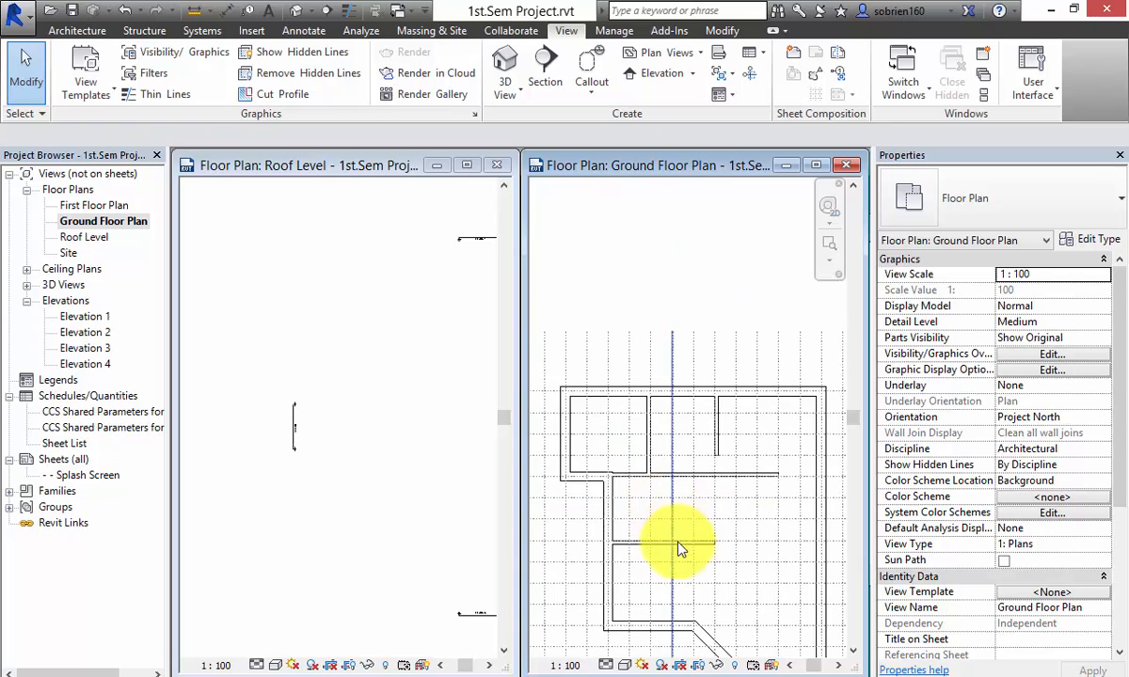
middle_click_drag(649, 468, 629, 369)
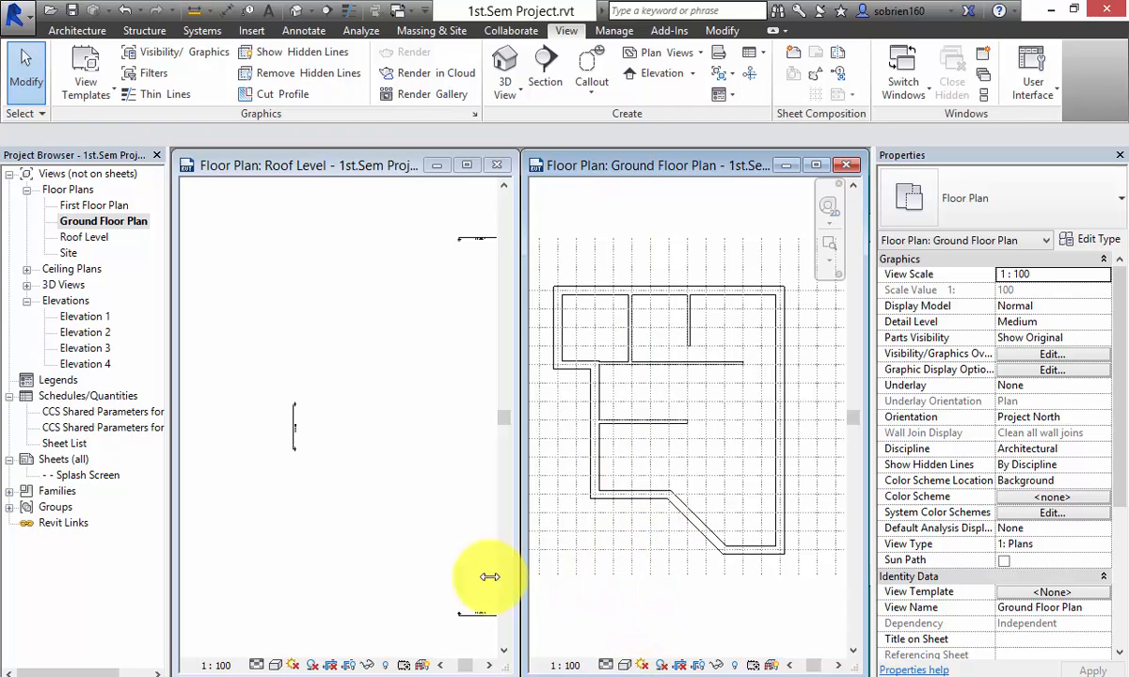
Step: Close the Roof Level plan and tile the 3D view beside the Ground Floor Plan with the house centred in it
left_click(317, 479)
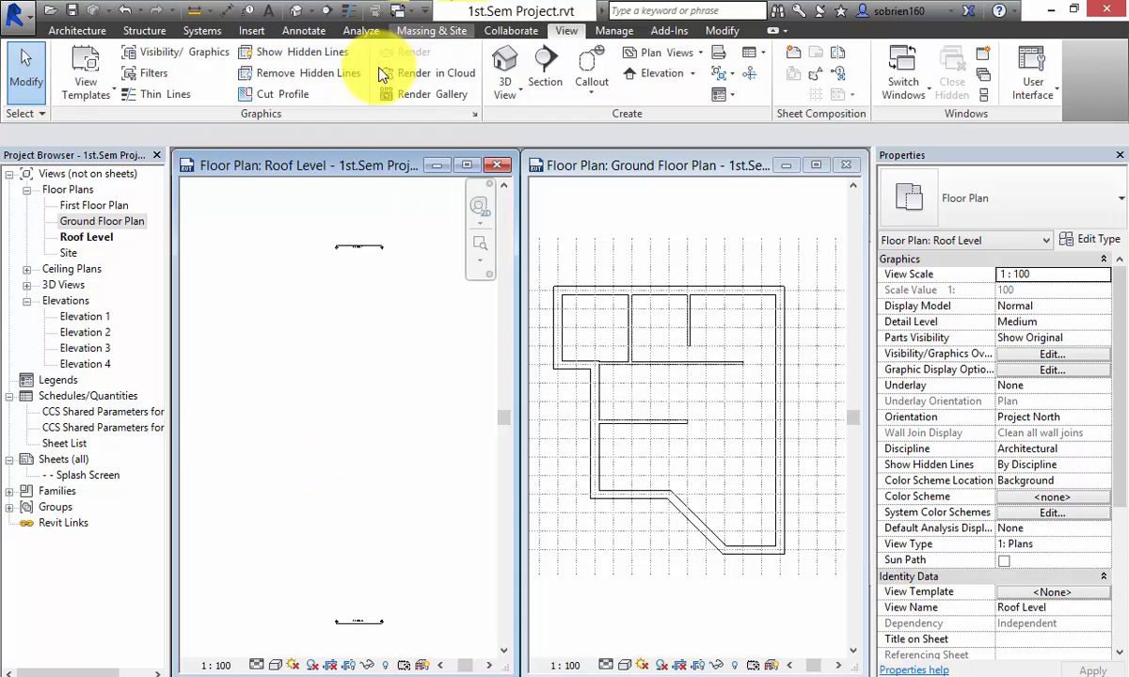
left_click(499, 166)
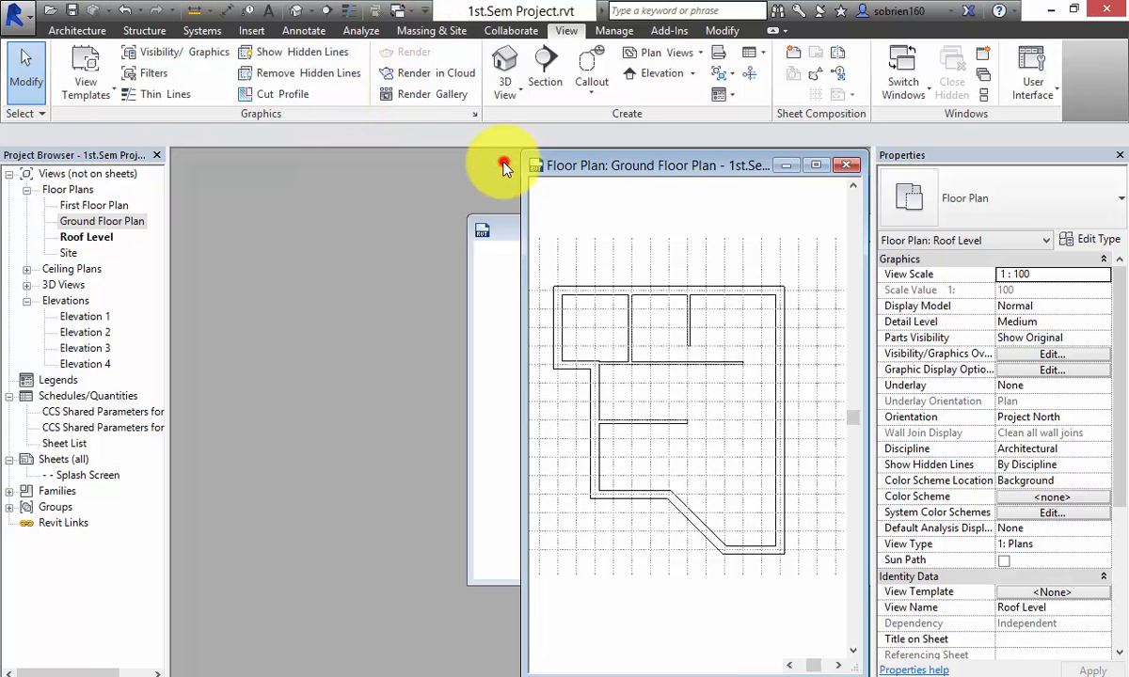
left_click_drag(499, 229, 218, 204)
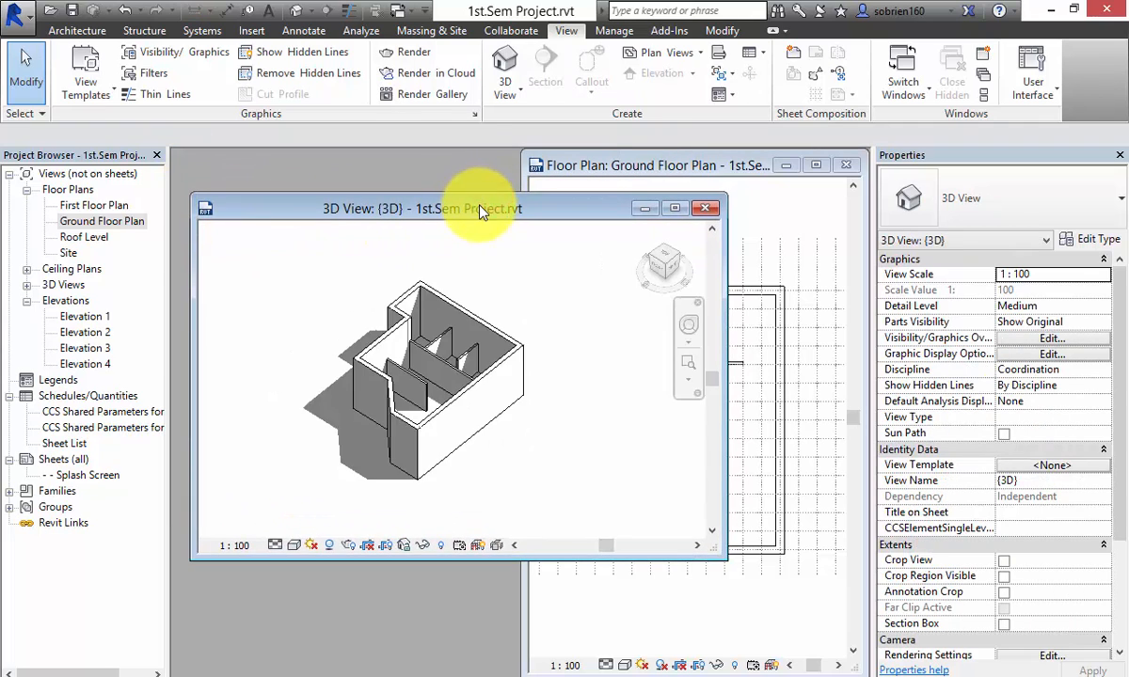
left_click_drag(479, 211, 172, 216)
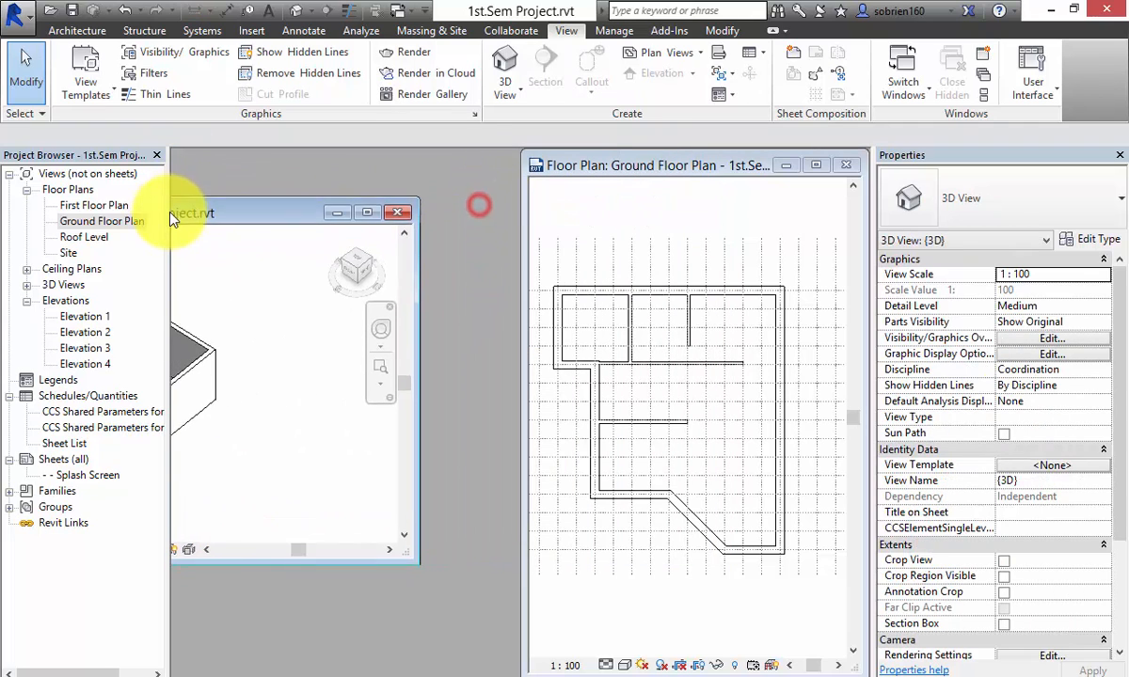
left_click(360, 222)
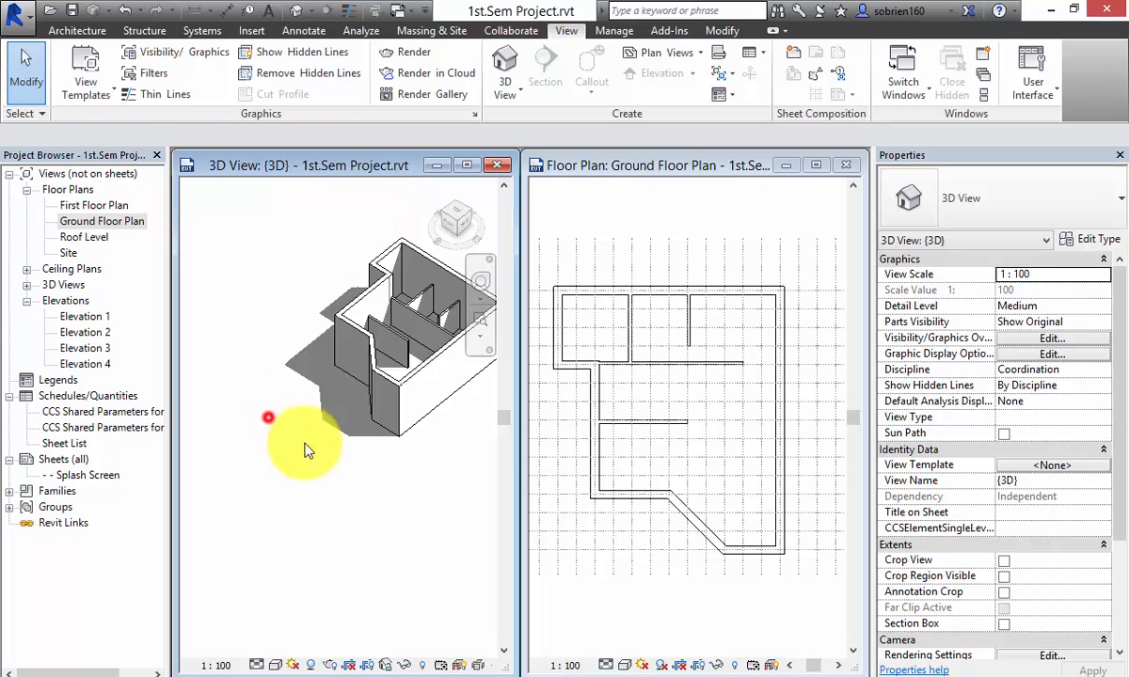
middle_click_drag(302, 453, 315, 585)
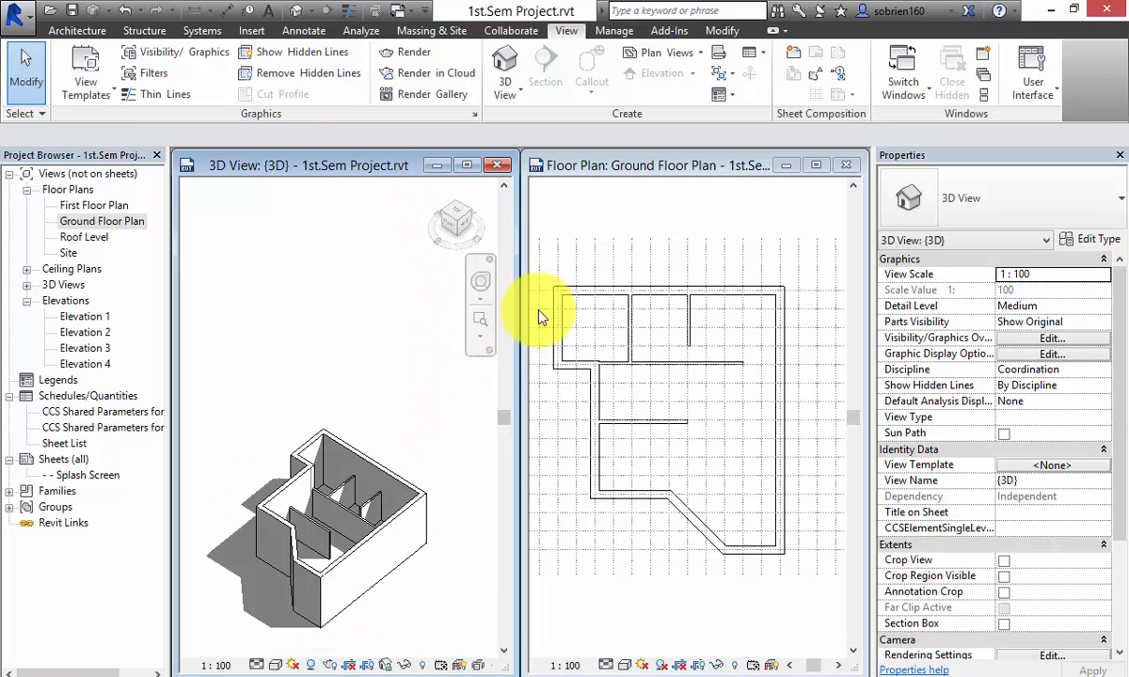
Step: Widen the Ground Floor Plan window towards the 3D view and centre the house plan in it
left_click_drag(522, 318, 457, 322)
left_click(642, 611)
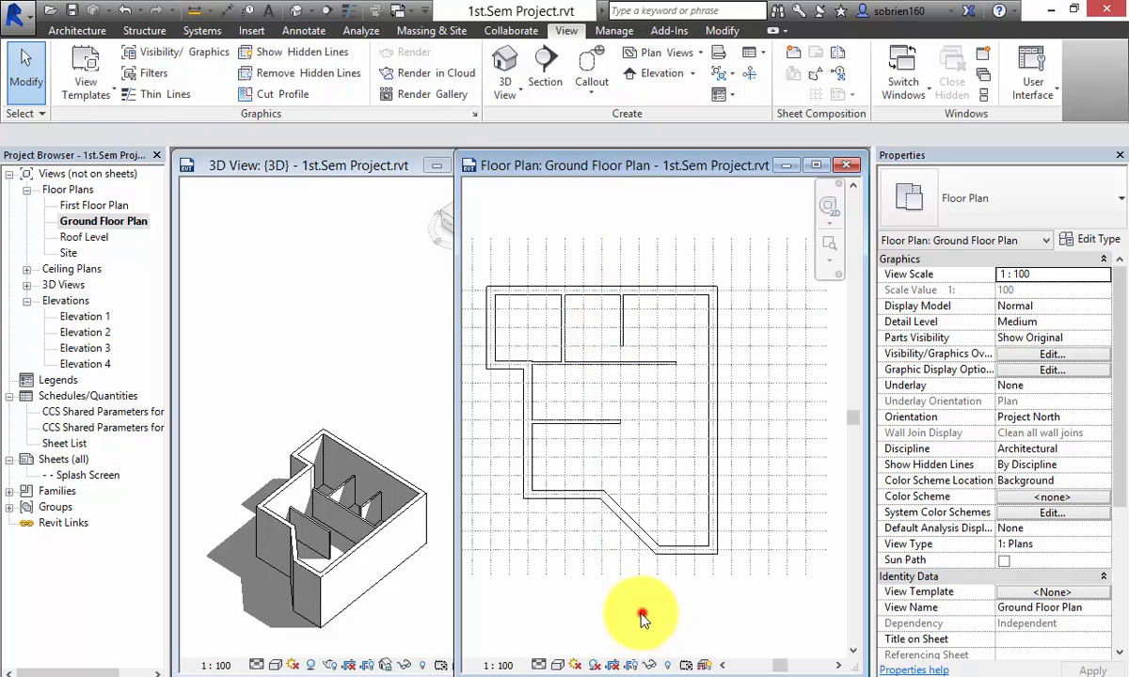
middle_click_drag(618, 609, 680, 607)
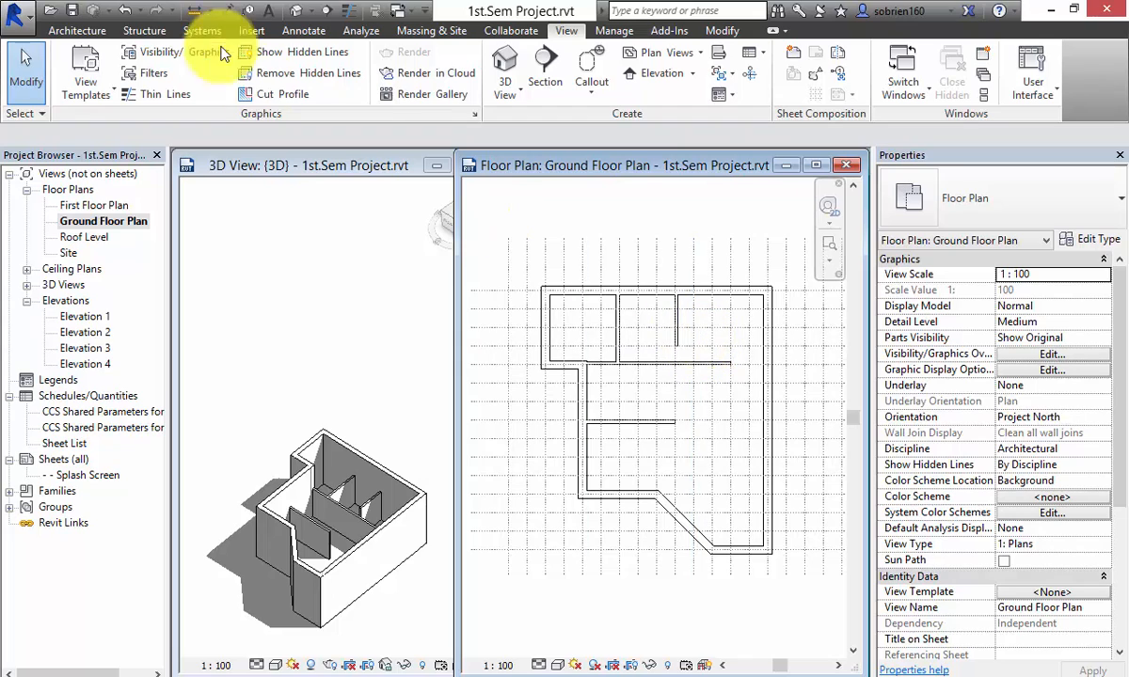
Step: Start an architectural floor on the Ground Floor Plan and sketch its boundary by picking all the exterior walls around the house
left_click(91, 31)
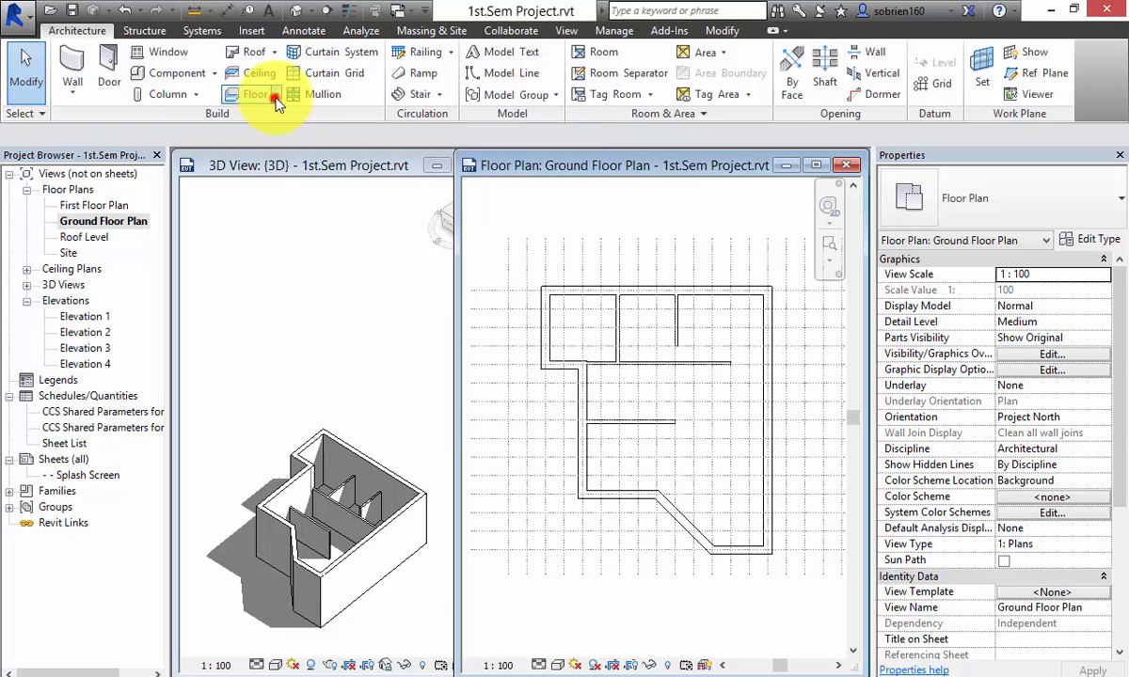
left_click(276, 96)
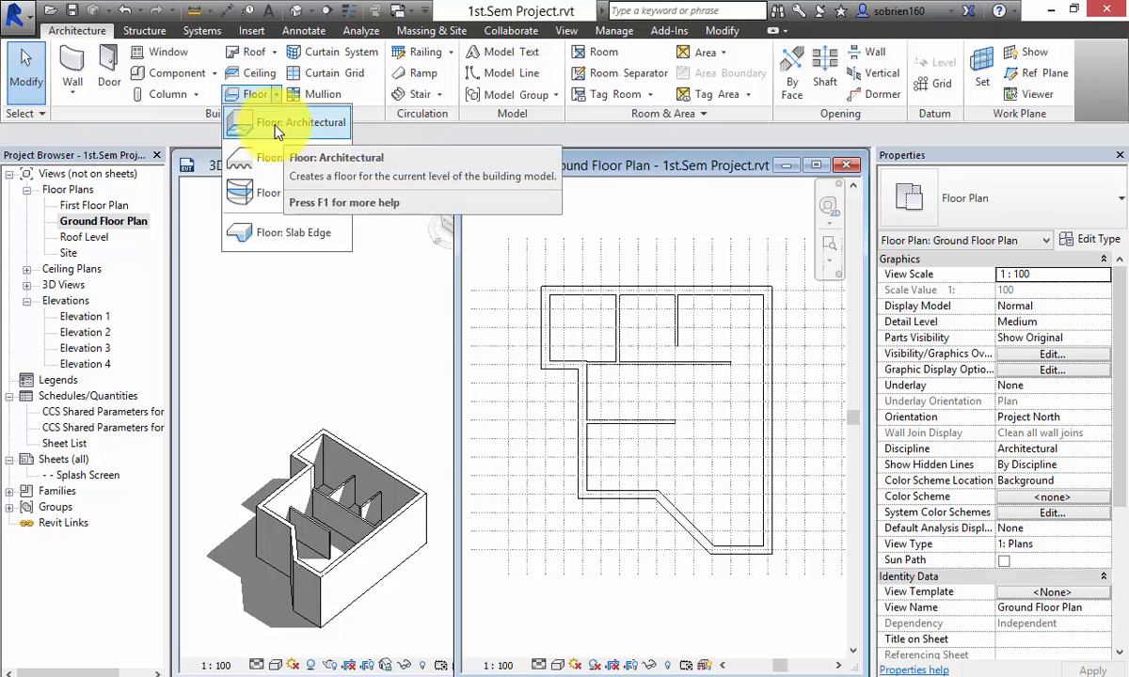
left_click(279, 131)
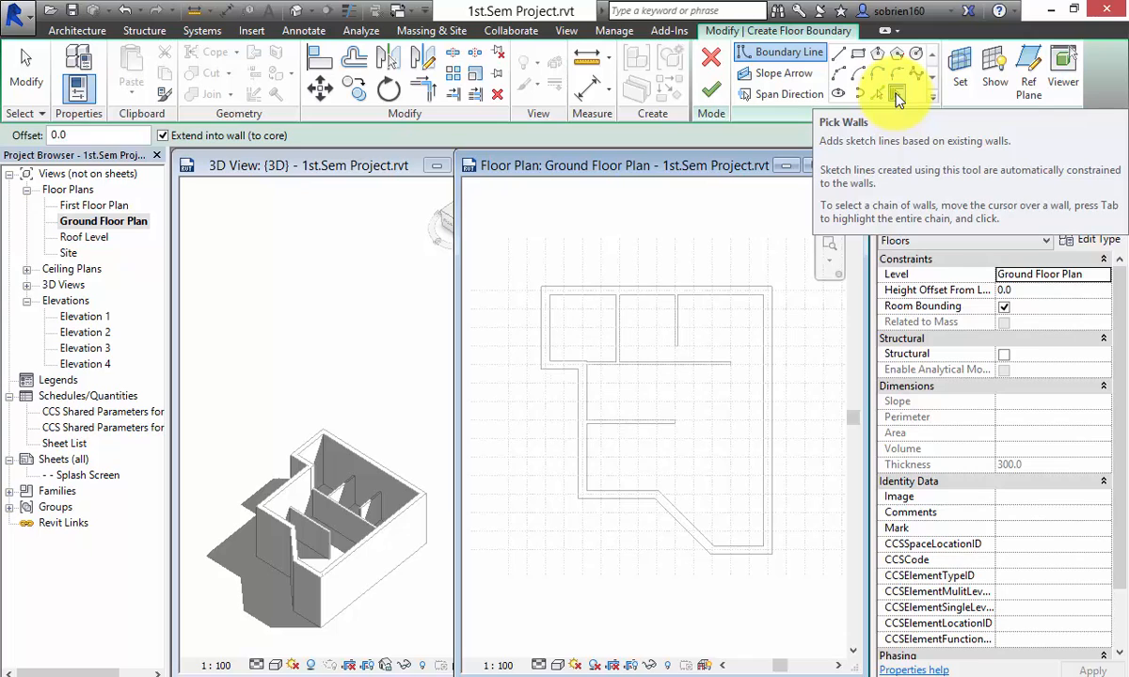
left_click(895, 95)
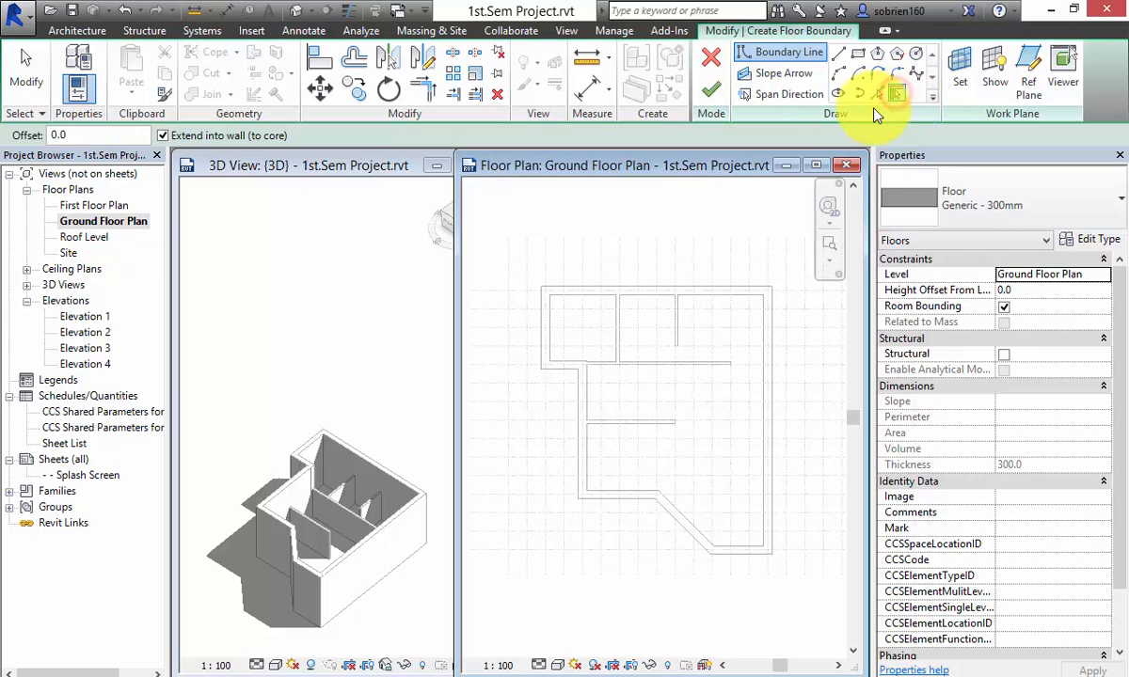
left_click(658, 293)
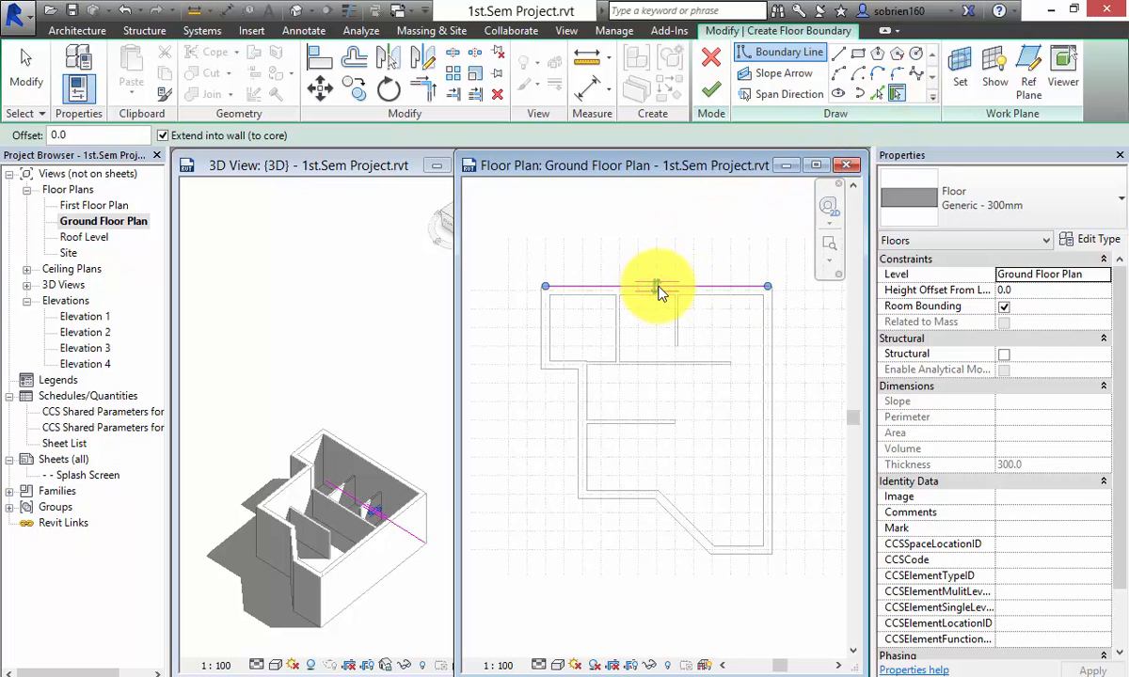
left_click(553, 333)
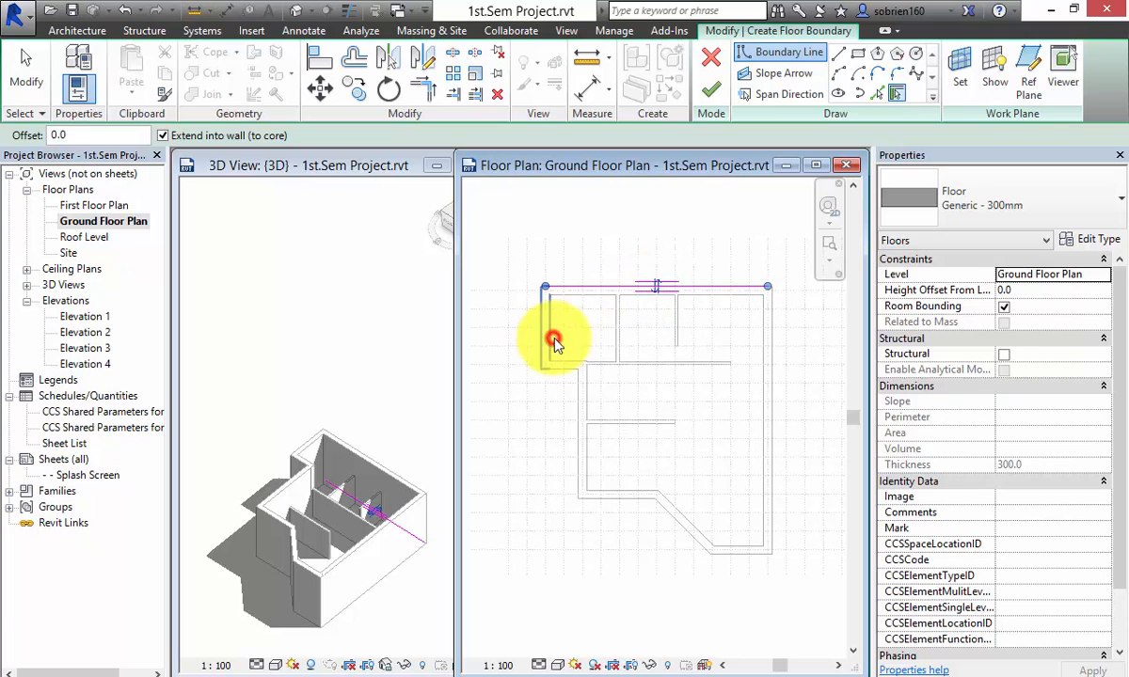
left_click(564, 363)
left_click(579, 386)
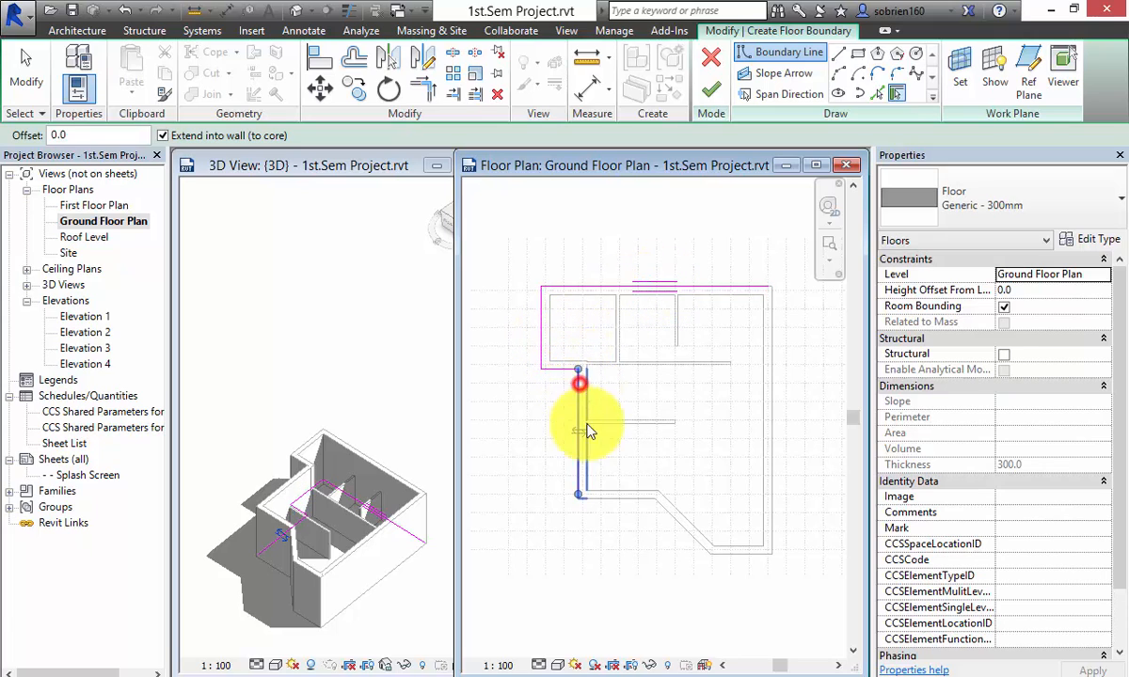
left_click(618, 496)
left_click(677, 523)
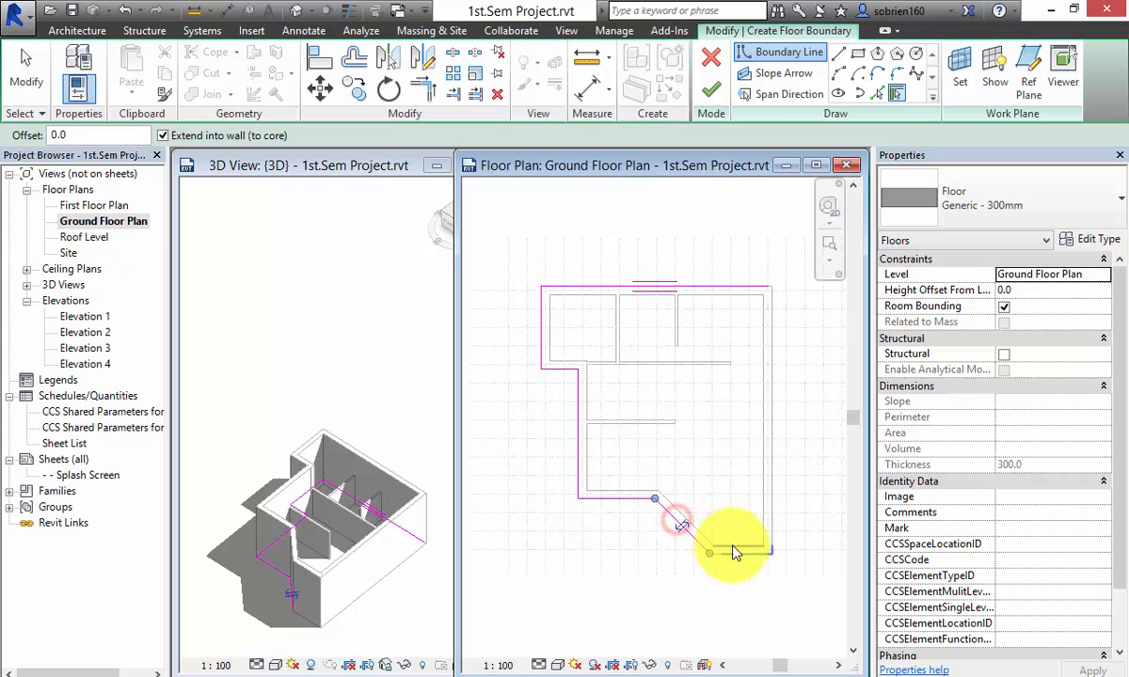
left_click(733, 544)
left_click(764, 501)
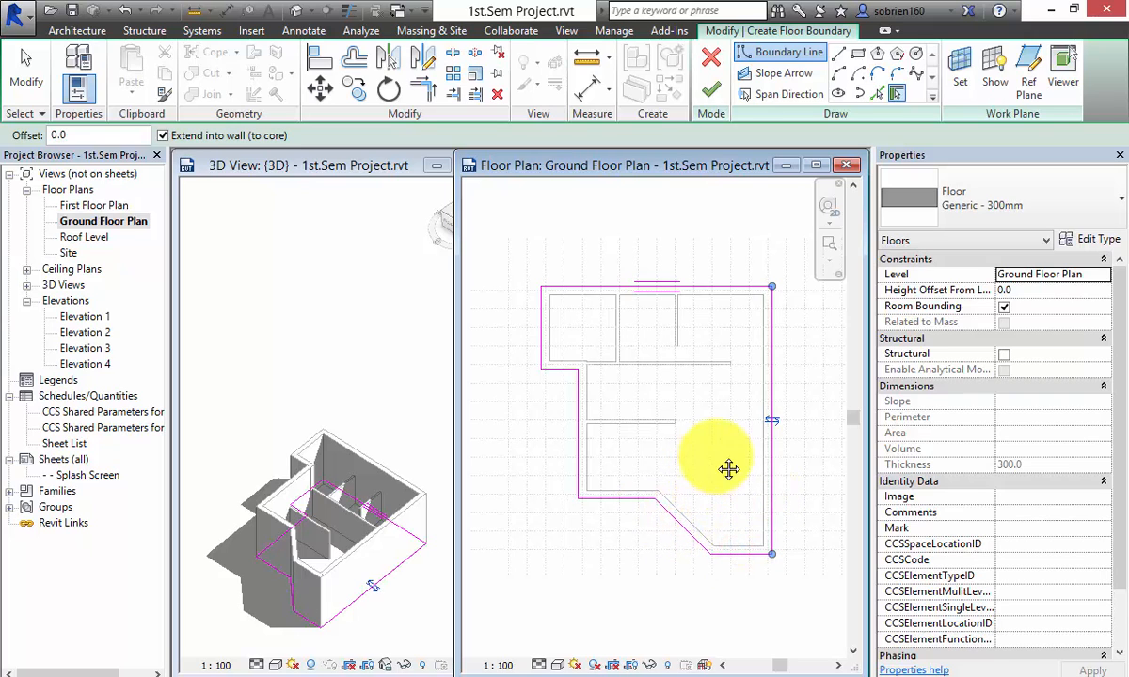
Step: Set the floor's span direction along the north boundary line, then finish the floor sketch and deselect the floor
middle_click_drag(725, 468, 665, 456)
scroll(661, 446, "down", 1)
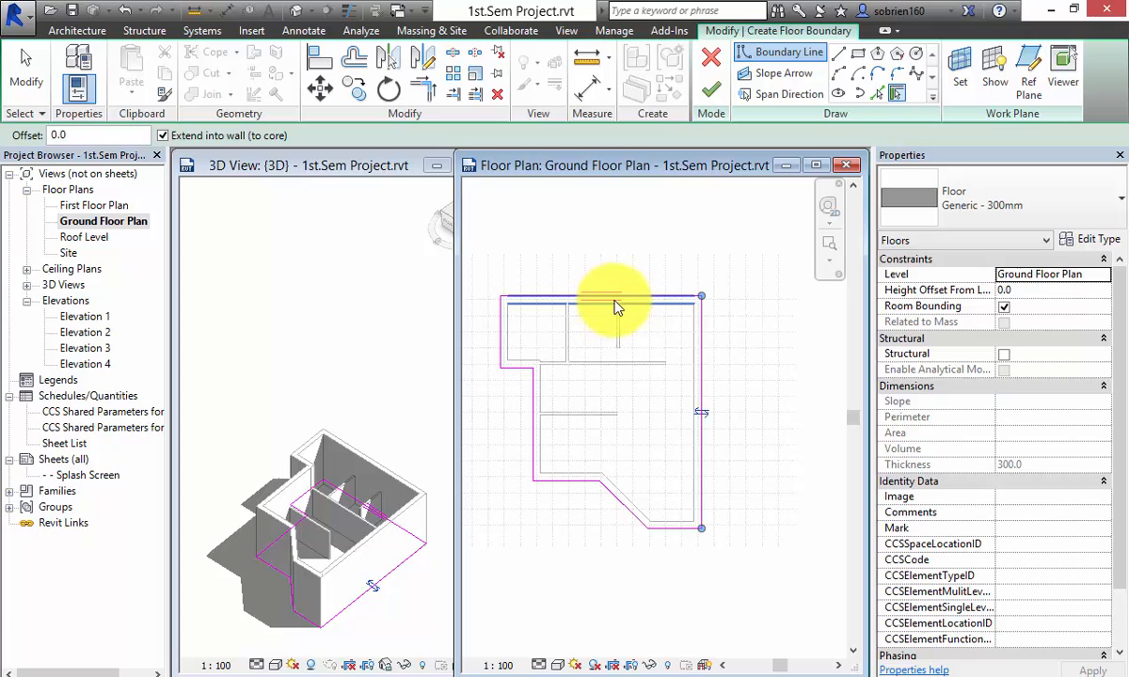
left_click(773, 95)
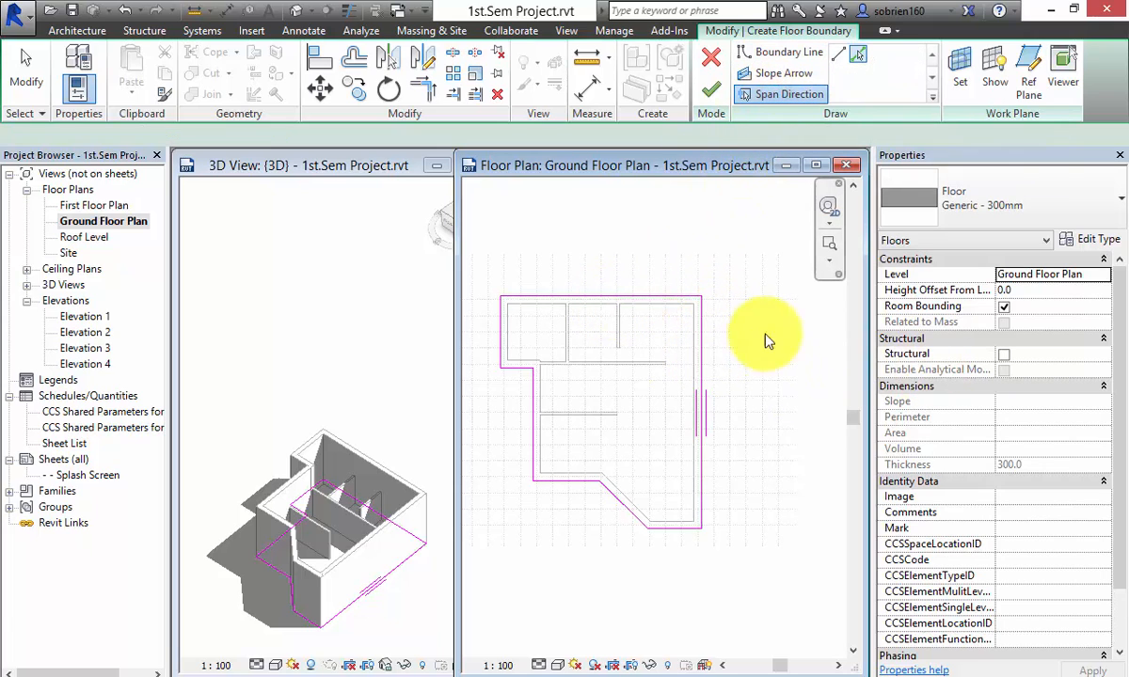
left_click(701, 315)
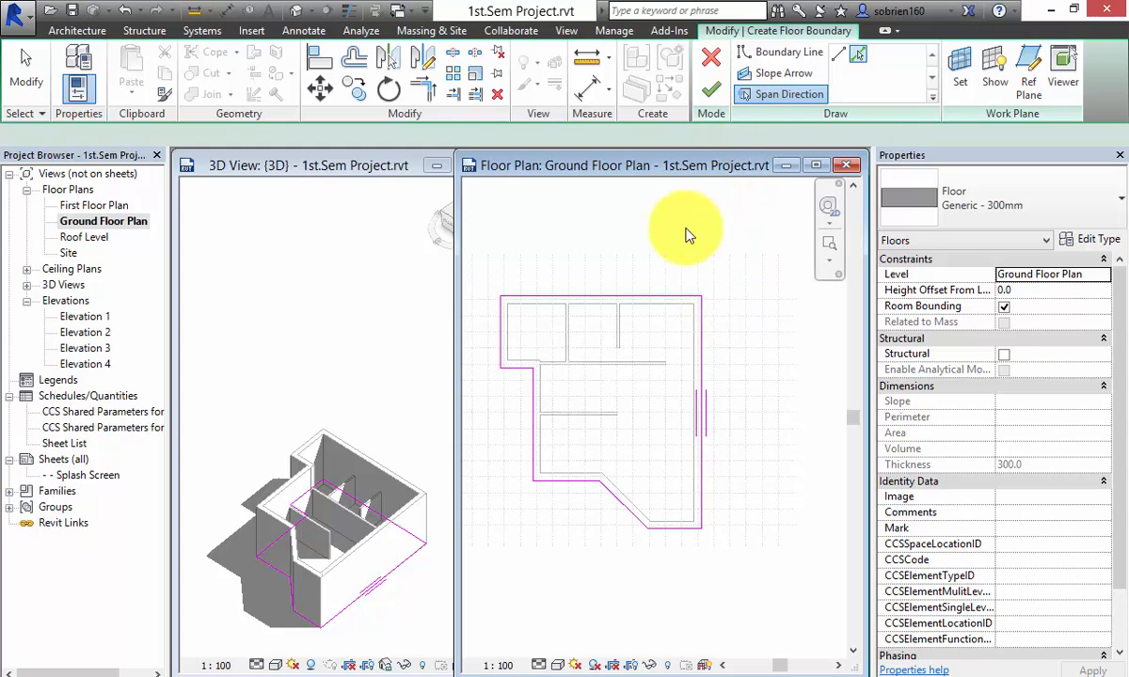
left_click(643, 298)
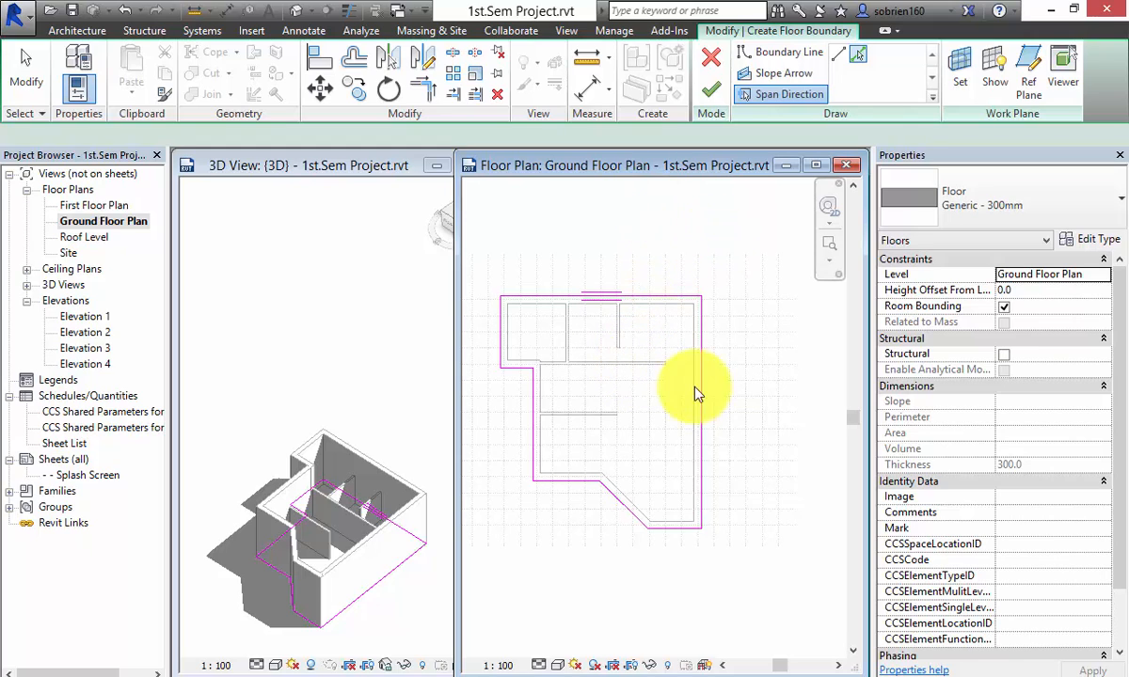
left_click(709, 94)
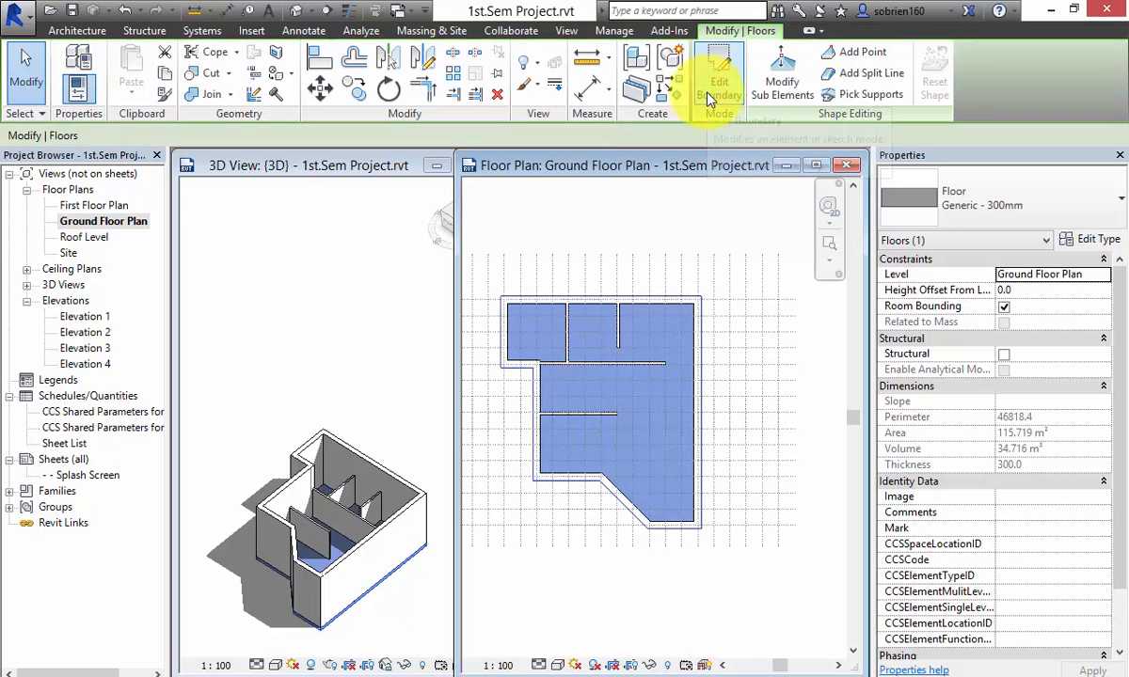
left_click(560, 578)
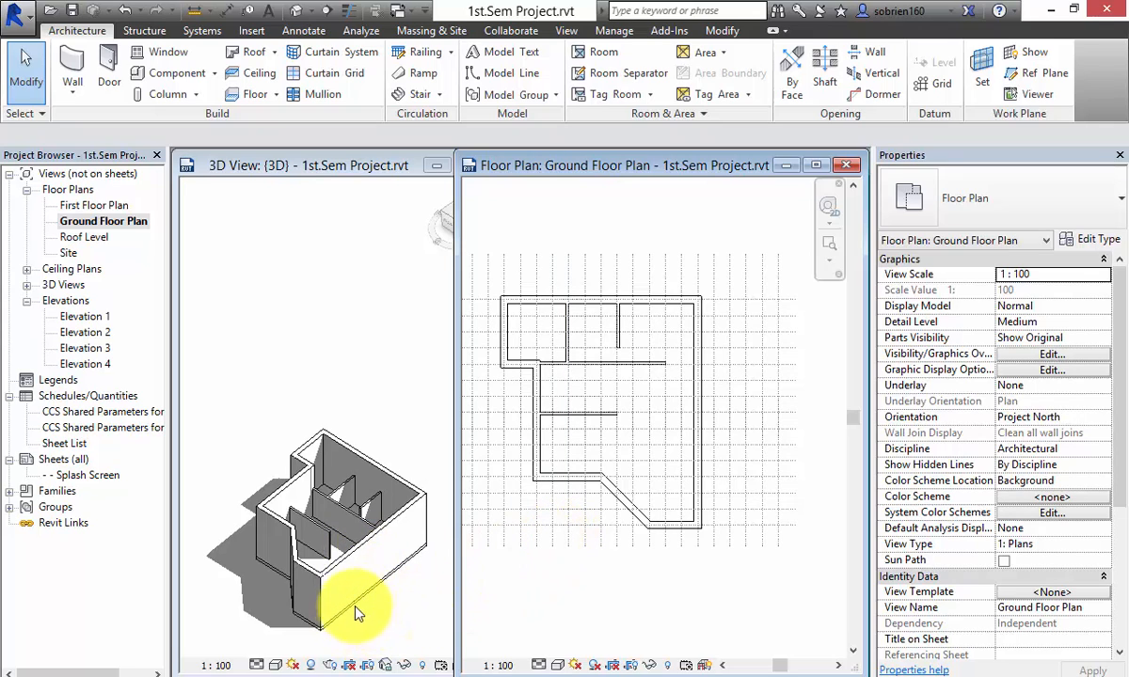
Step: Select the Generic - 300mm floor at the south exterior wall edge and open its boundary for editing
left_click(529, 571)
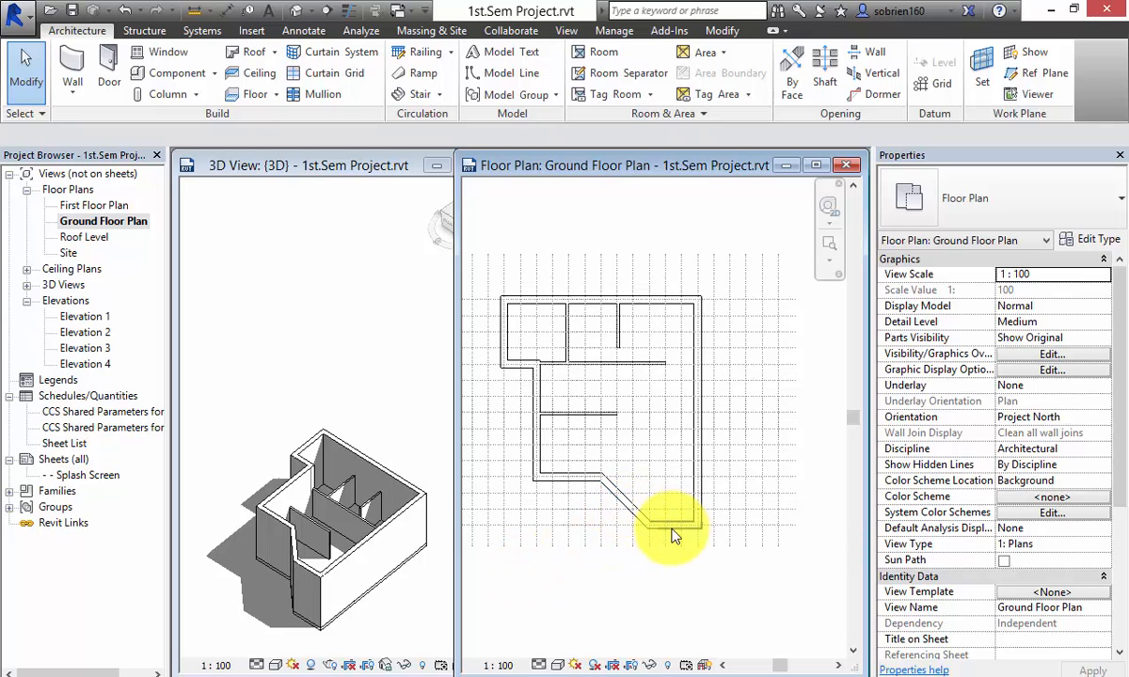
key("Tab")
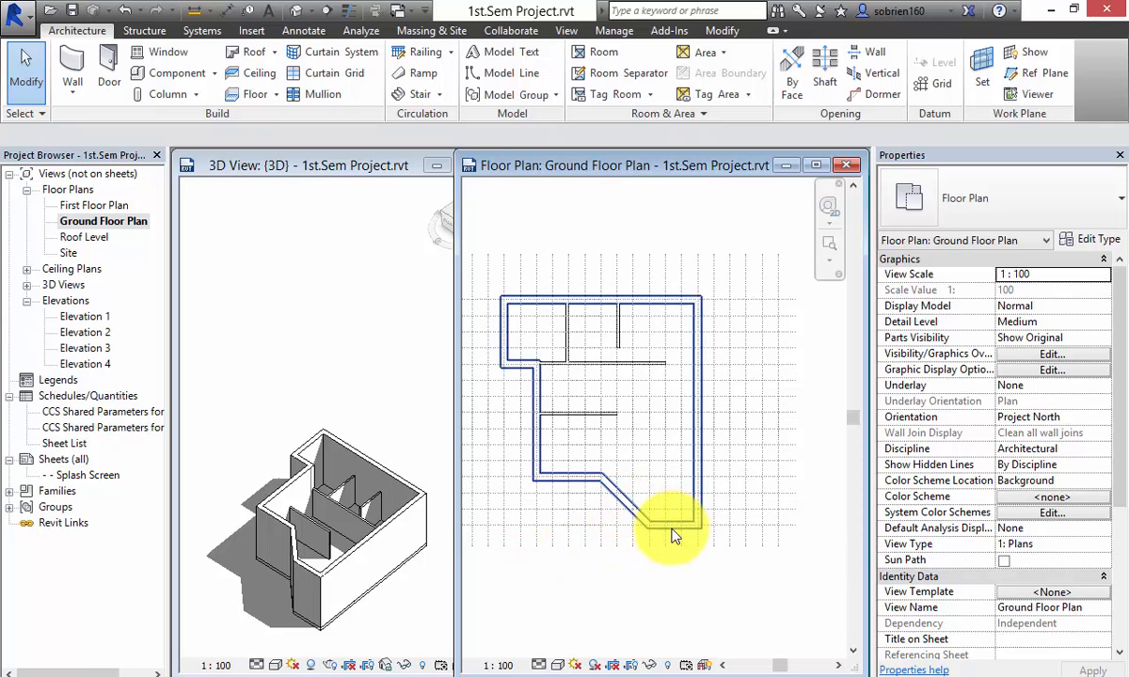
left_click(655, 595)
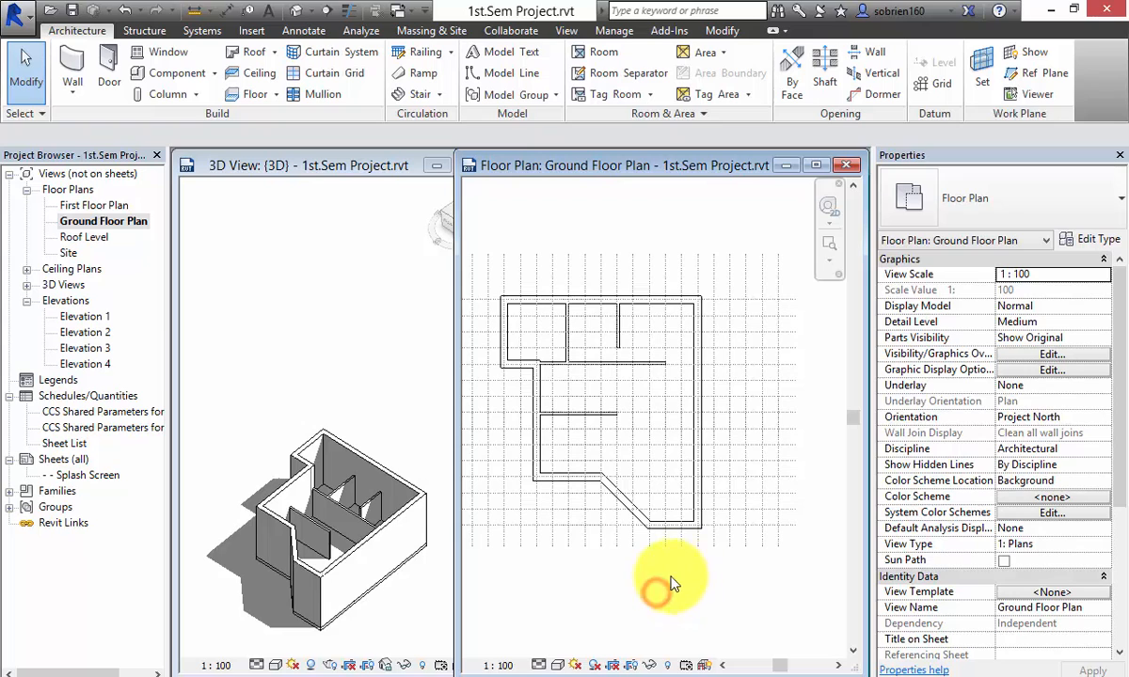
scroll(712, 492, "up", 1)
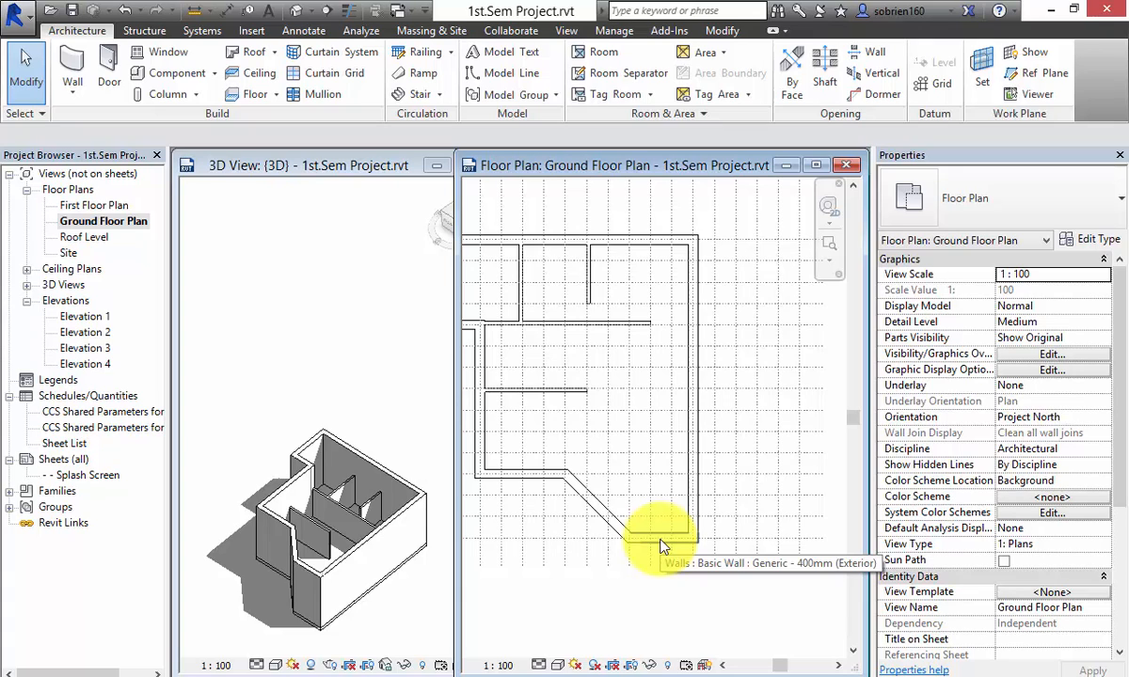
key("Tab")
key("Tab")
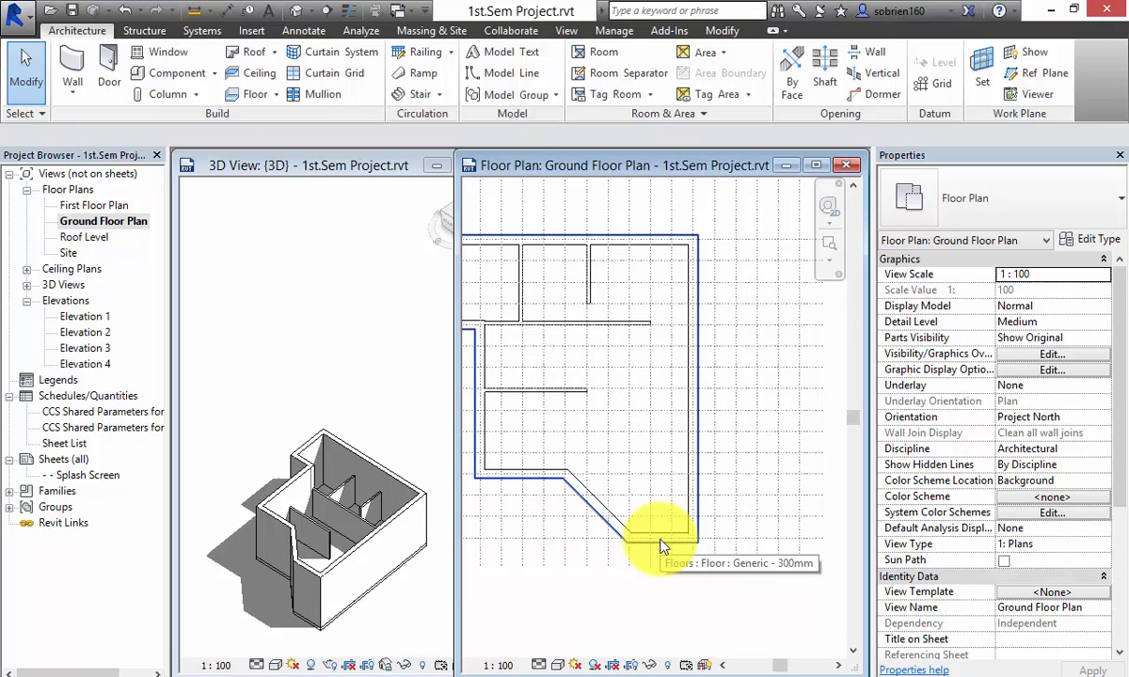
left_click(661, 545)
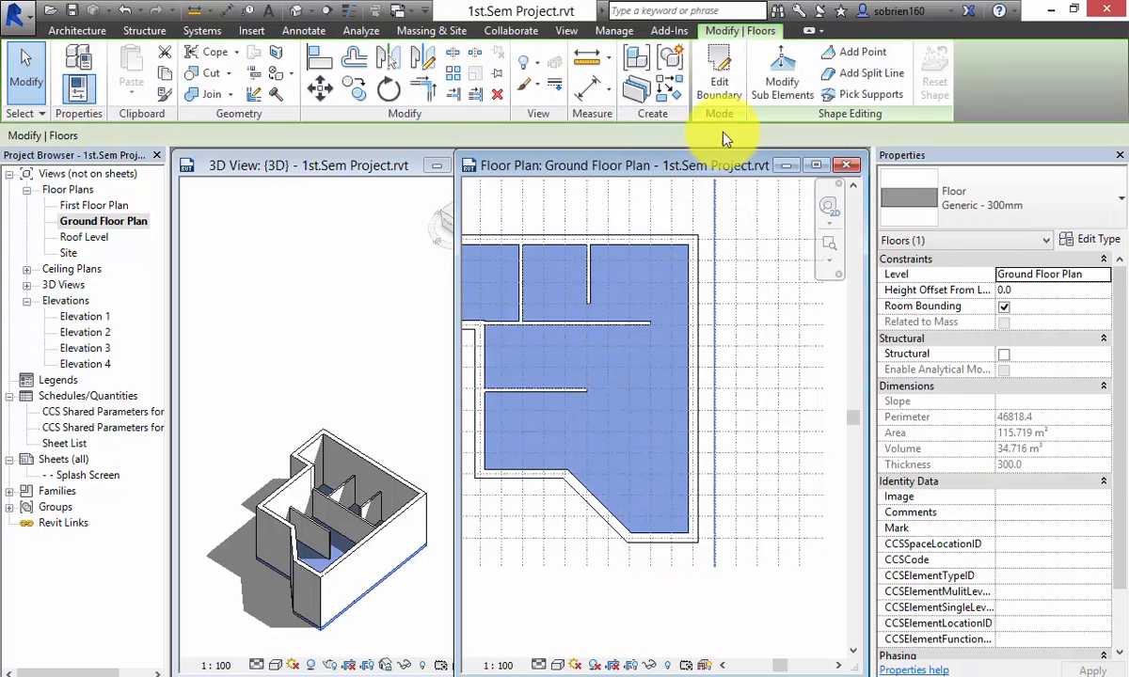
left_click(720, 84)
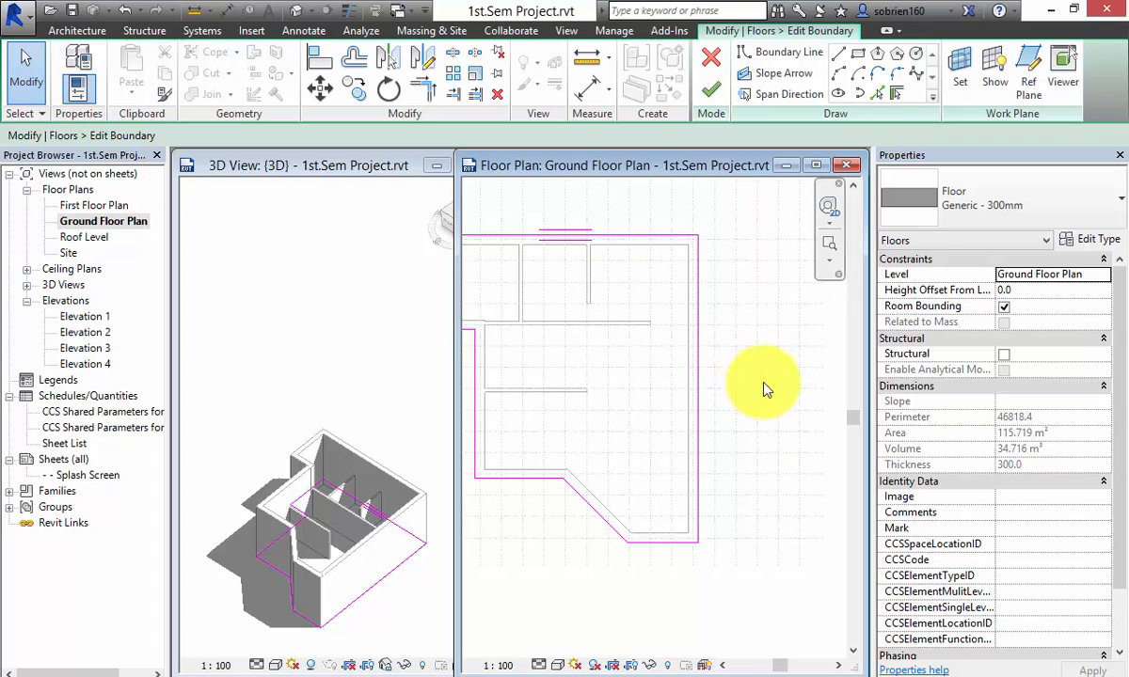
Step: Move the east and diagonal floor boundary lines inward to the inner faces of their exterior walls
left_click(697, 381)
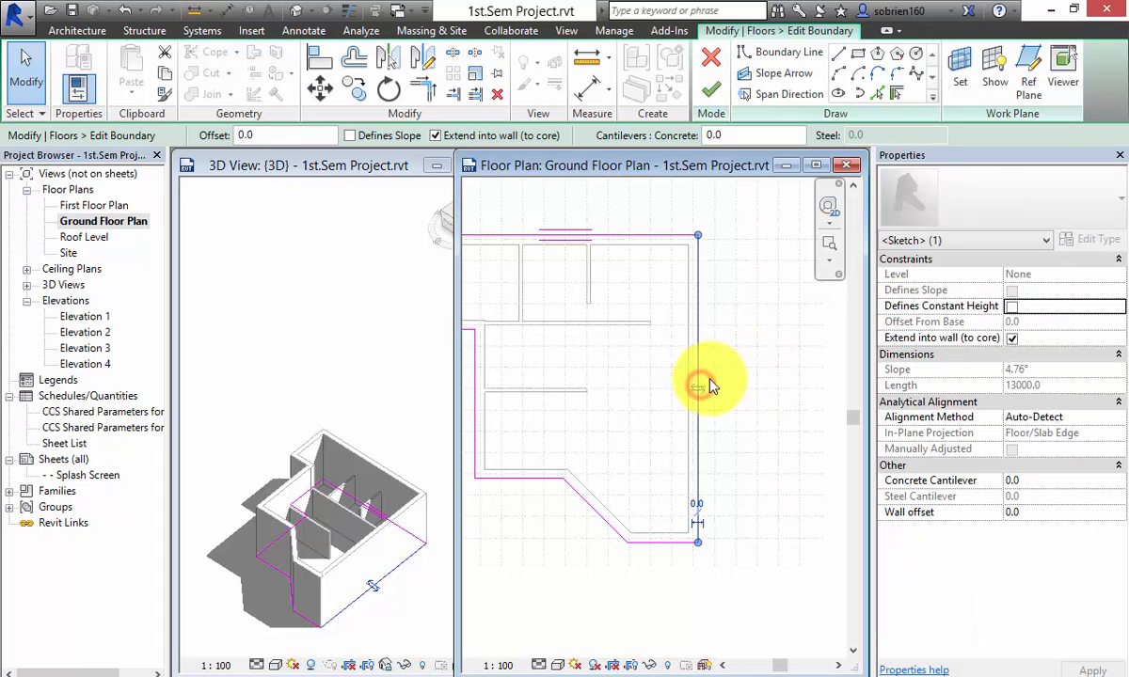
mouse_move(699, 380)
left_mouse_down()
mouse_move(647, 383)
mouse_move(688, 384)
left_mouse_up()
left_click(655, 544)
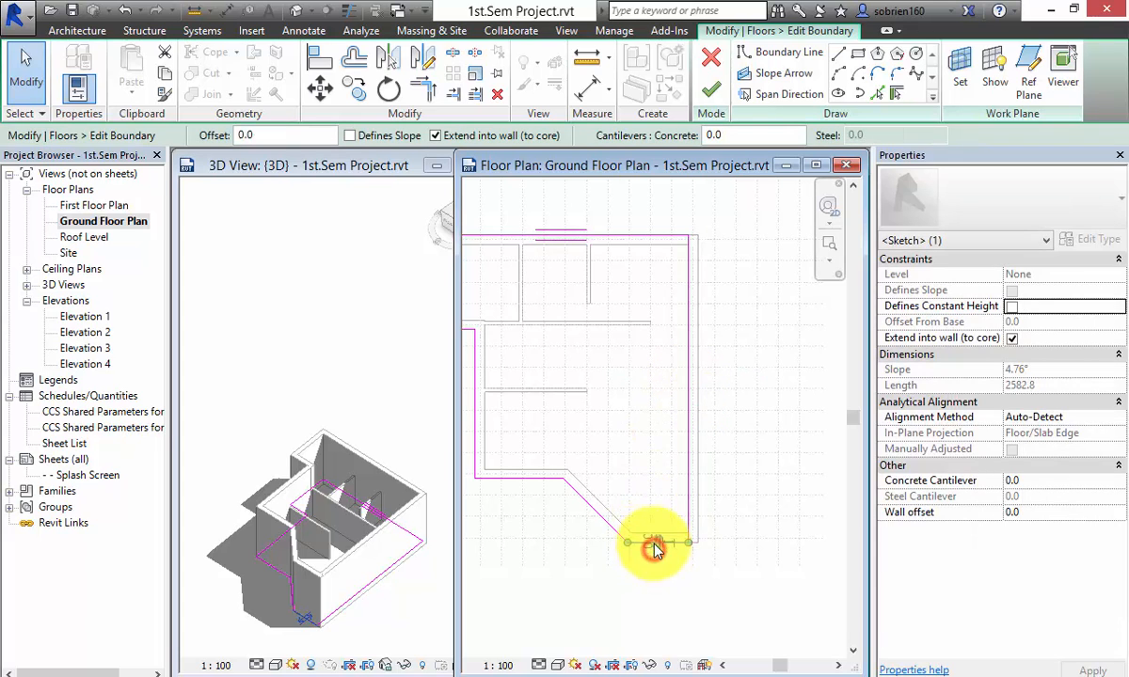
left_click(649, 572)
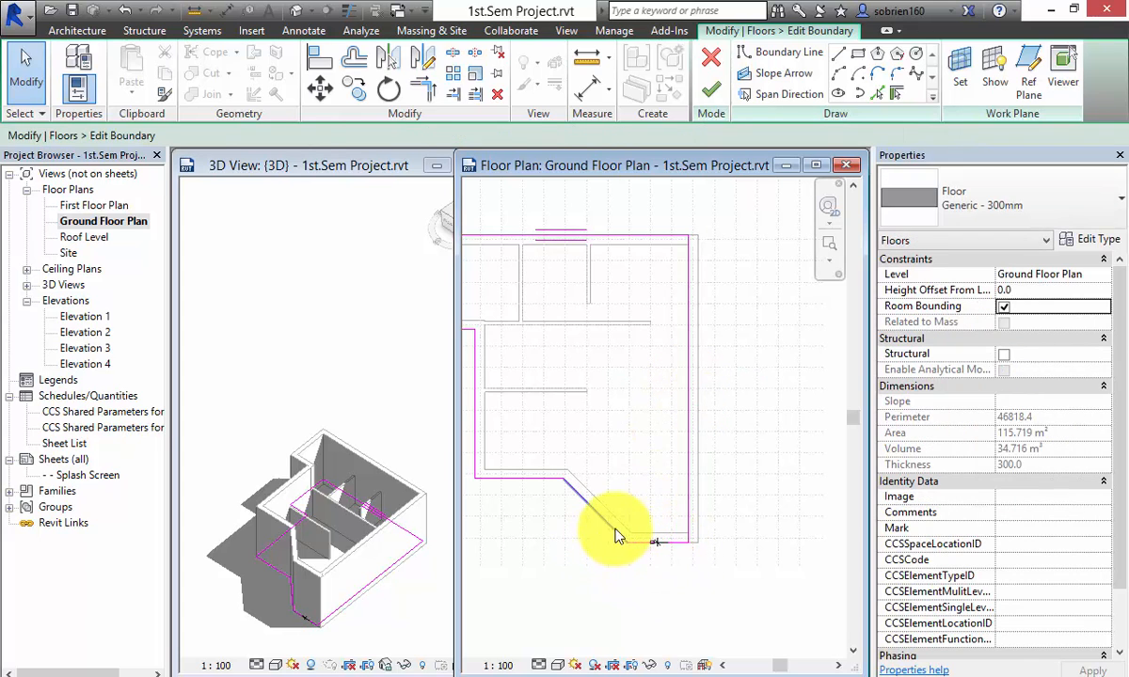
left_click(607, 523)
left_click_drag(606, 524, 621, 513)
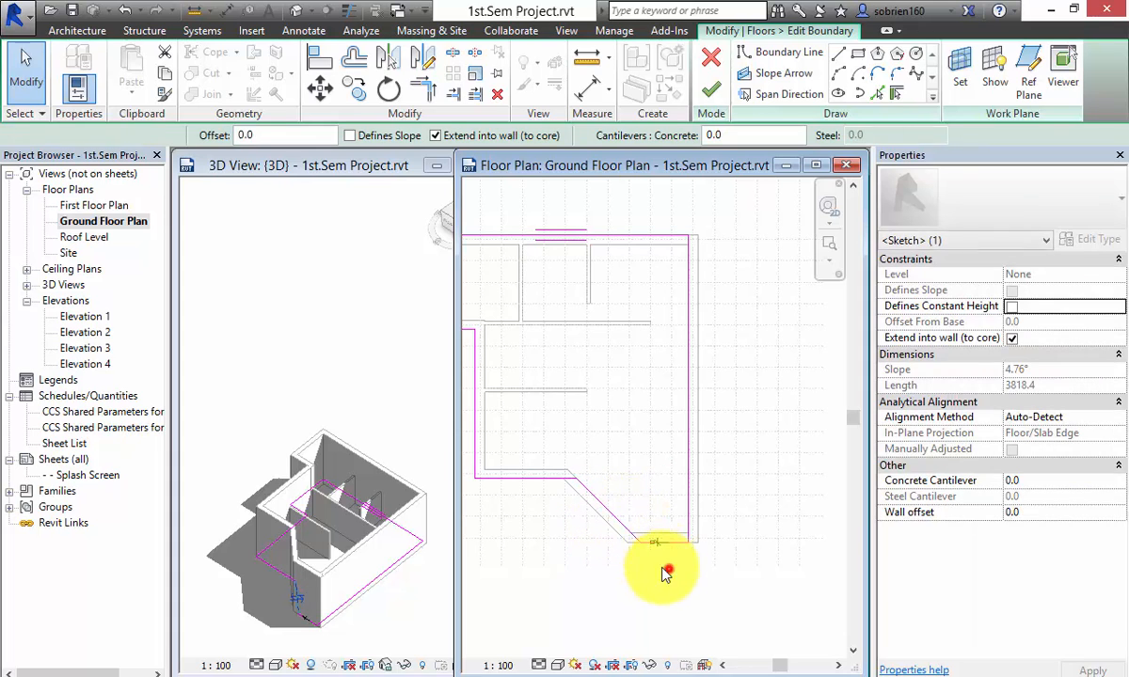
left_click(666, 567)
Step: Move the two horizontal boundary lines on either side of the diagonal wall inward to the inner wall faces
left_click(672, 545)
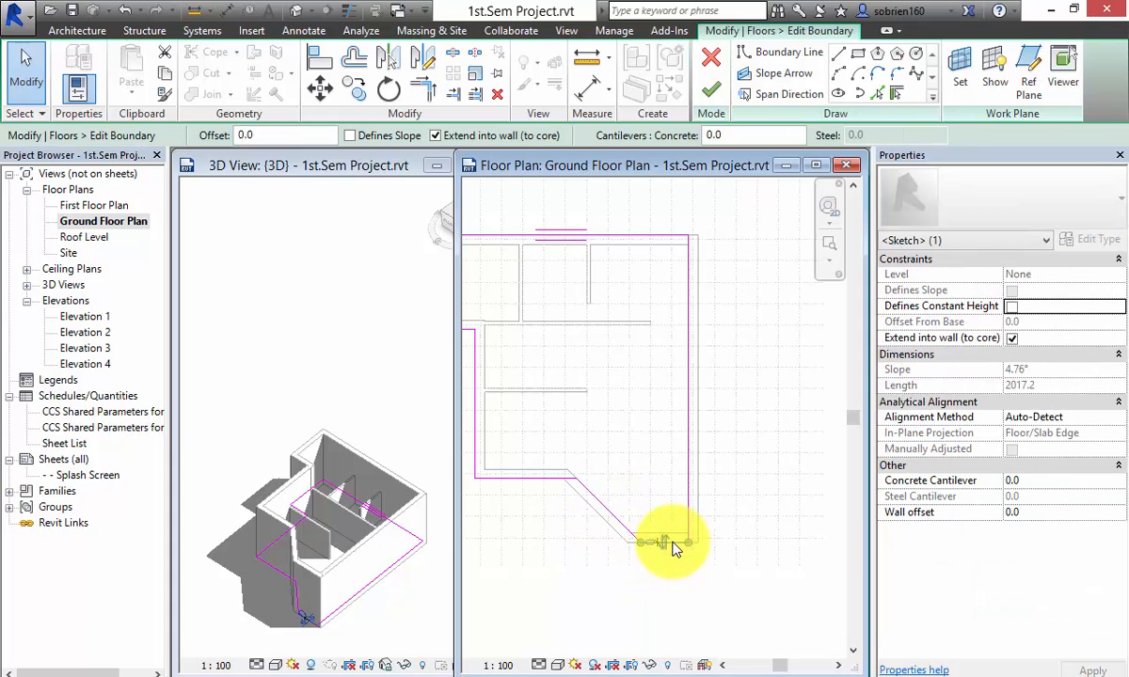
scroll(670, 543, "up", 5)
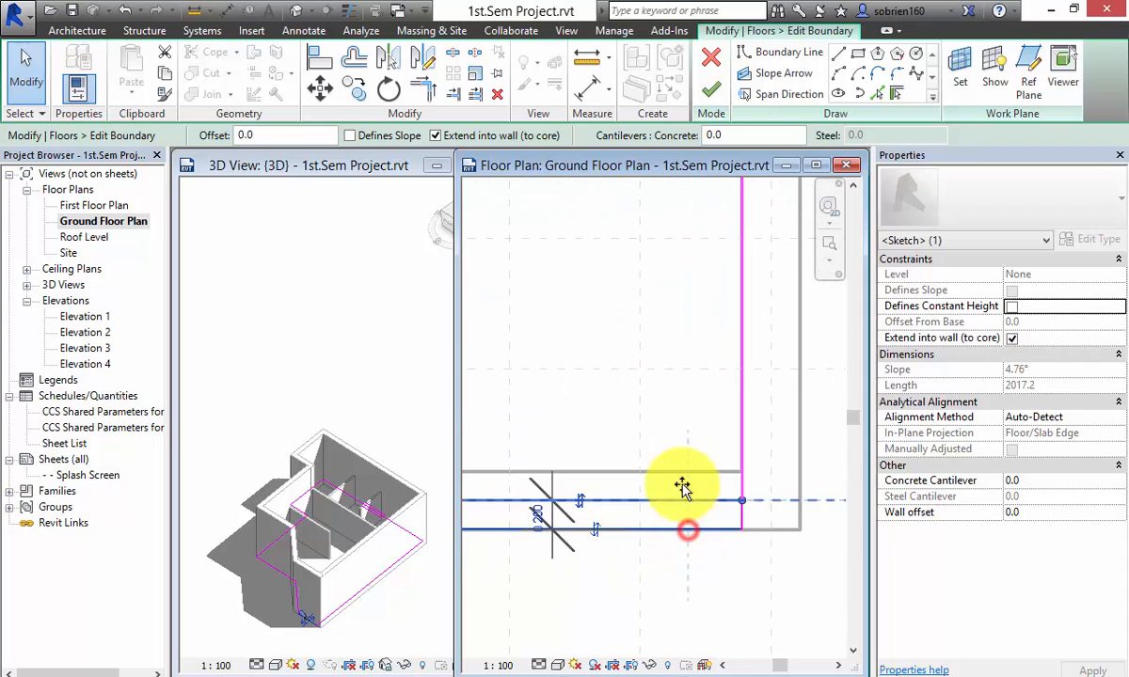
scroll(682, 488, "up", 3)
left_click(696, 579)
scroll(605, 560, "down", 8)
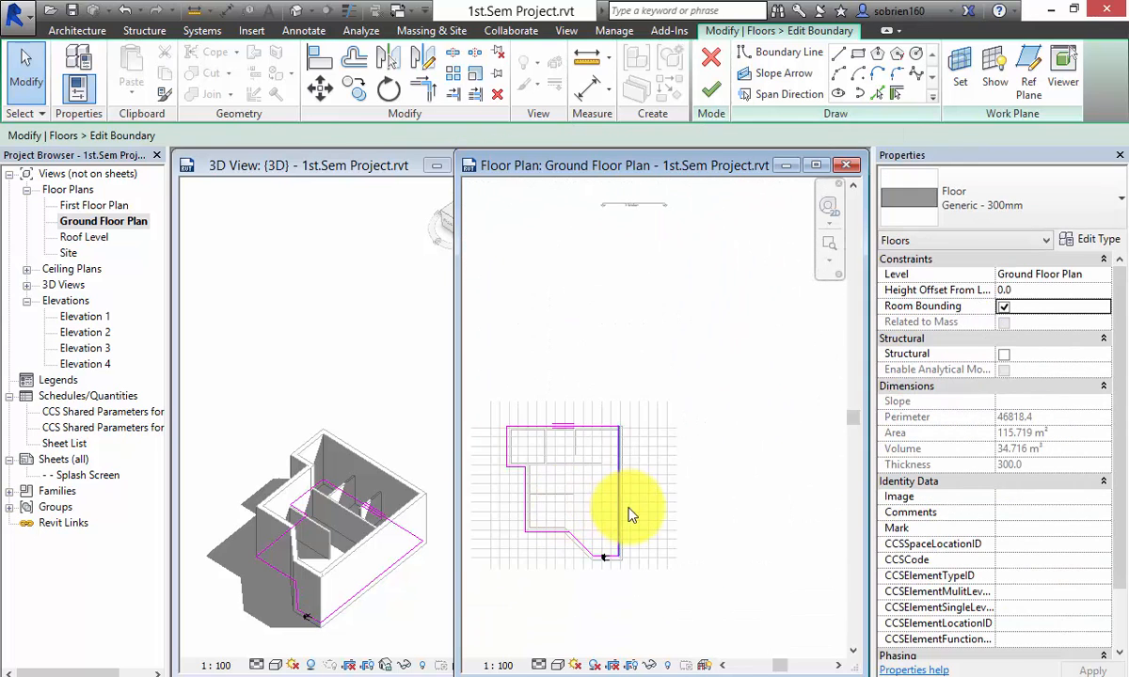
scroll(565, 542, "up", 5)
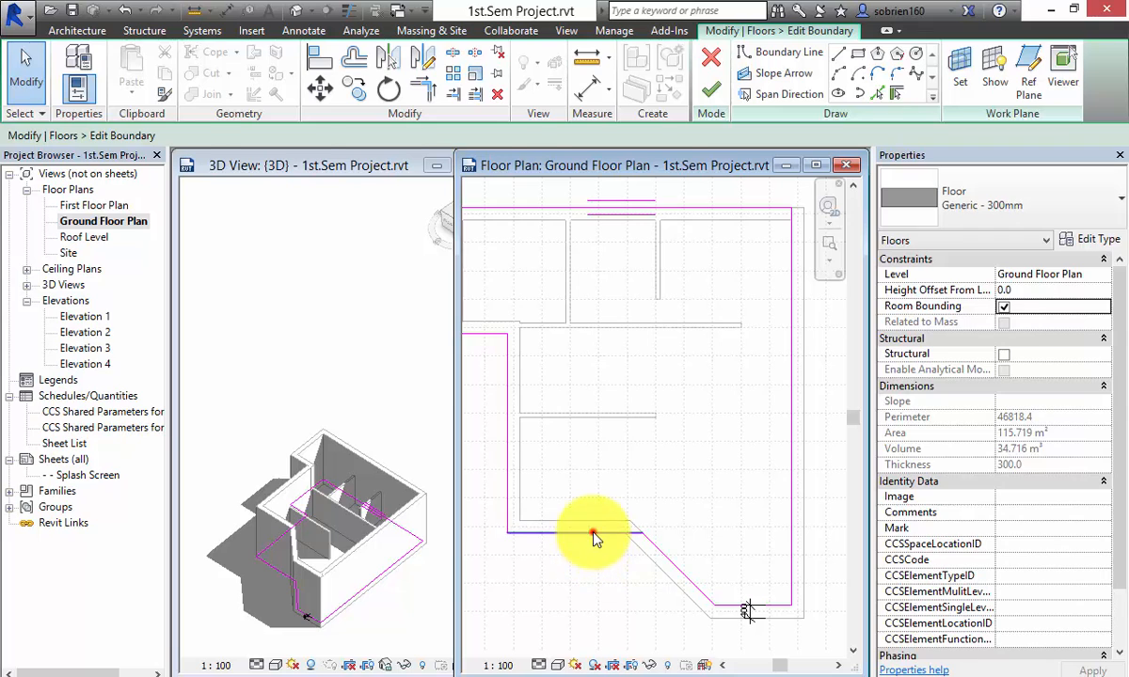
left_click(594, 533)
mouse_move(594, 534)
left_mouse_down()
mouse_move(595, 505)
mouse_move(587, 522)
left_mouse_up()
left_click(580, 487)
Step: Move the lower west boundary line and the short horizontal line above it inward to the inner wall faces
middle_click_drag(603, 512, 699, 548)
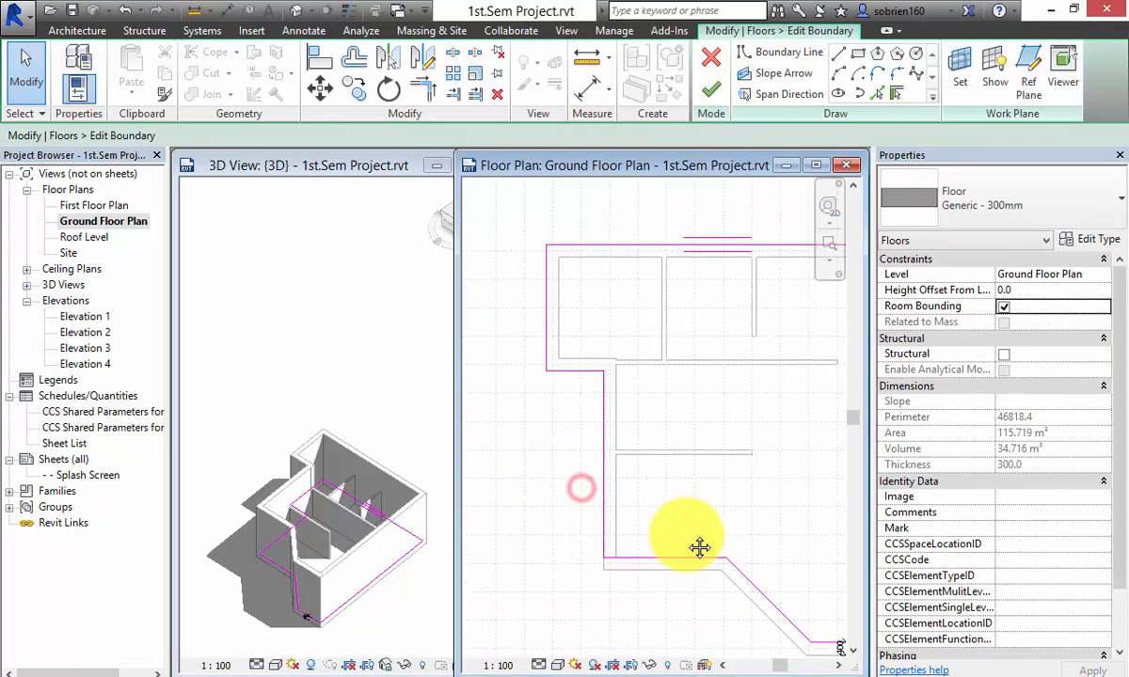
left_click(617, 502)
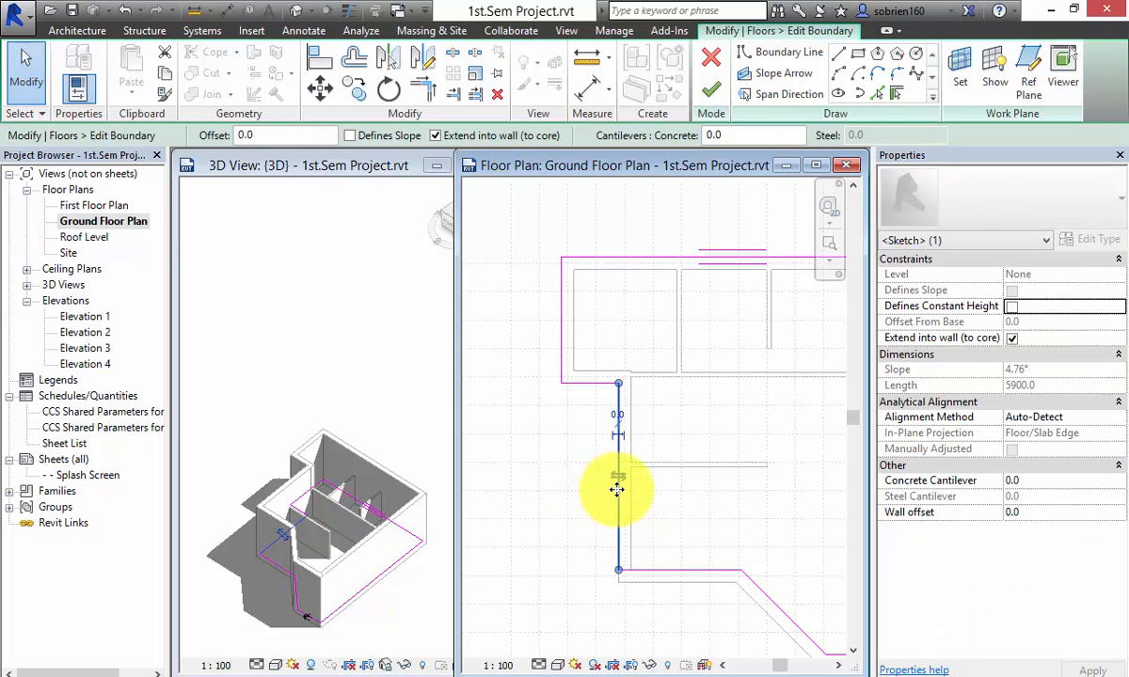
mouse_move(616, 489)
left_mouse_down()
mouse_move(647, 491)
mouse_move(630, 486)
left_mouse_up()
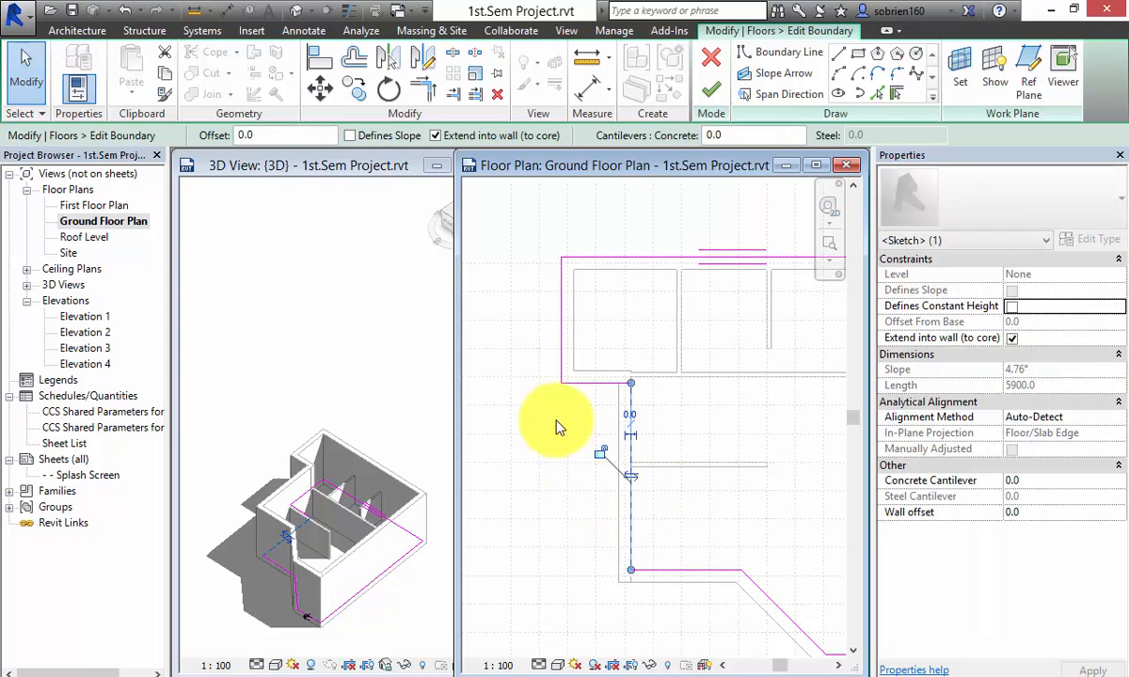
left_click(585, 383)
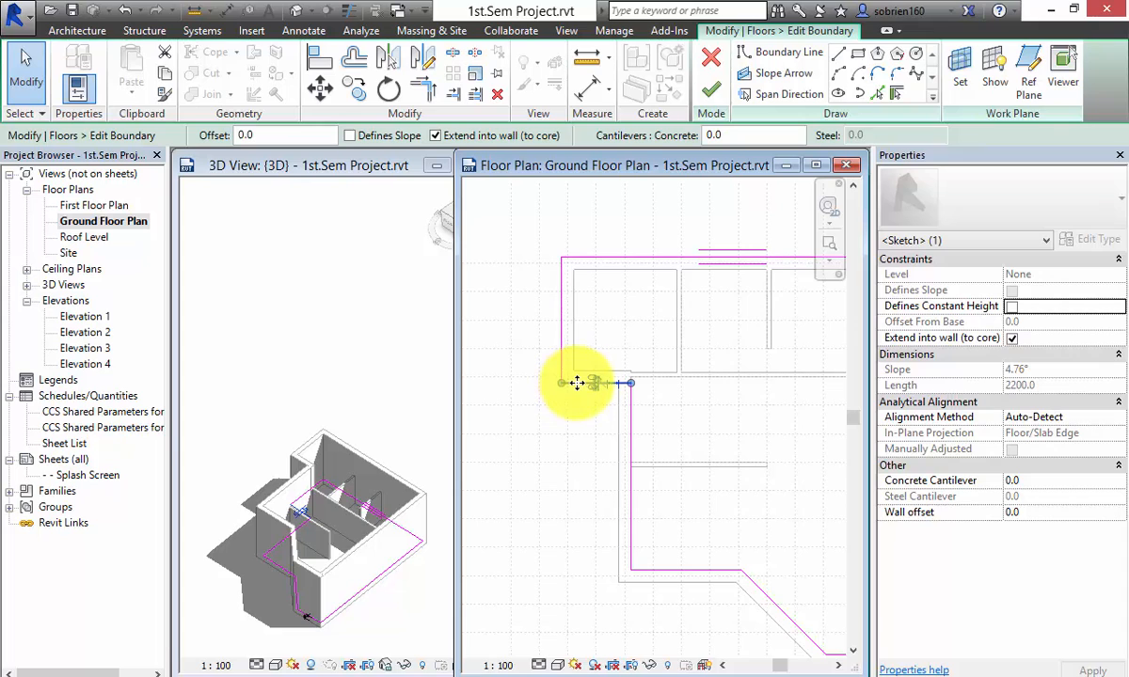
mouse_move(577, 383)
left_mouse_down()
mouse_move(590, 353)
mouse_move(584, 373)
left_mouse_up()
Step: Move the upper west and north floor boundary lines inward to the inner wall faces and clear the selection
left_click(561, 344)
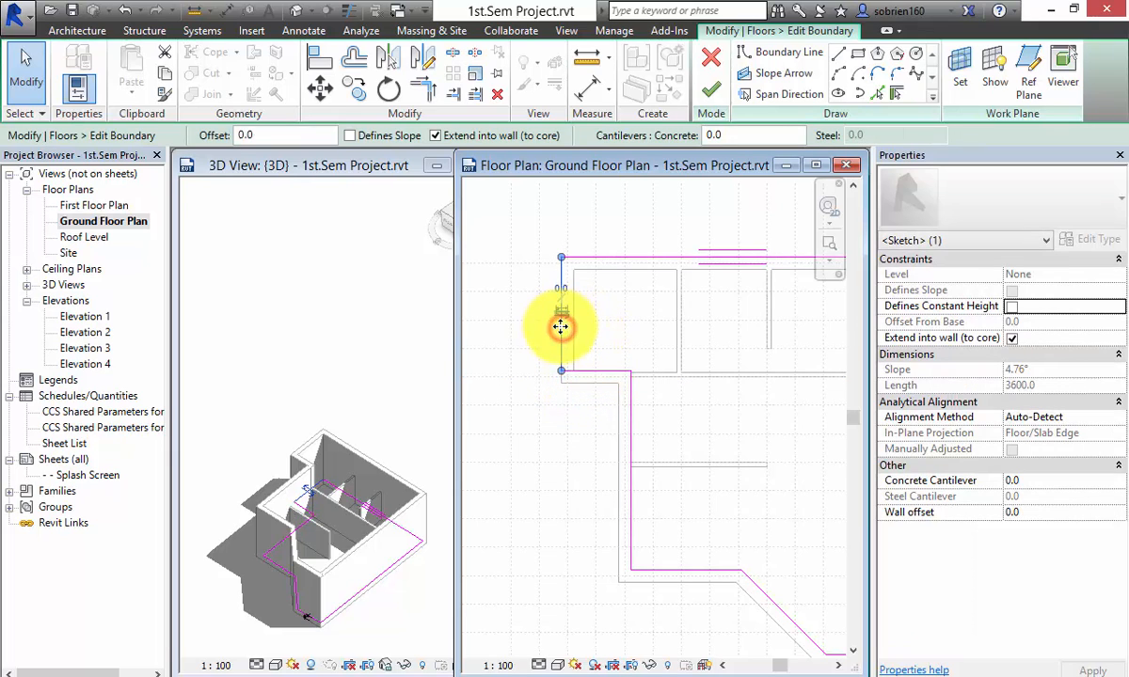
mouse_move(561, 327)
left_mouse_down()
mouse_move(585, 327)
mouse_move(574, 329)
left_mouse_up()
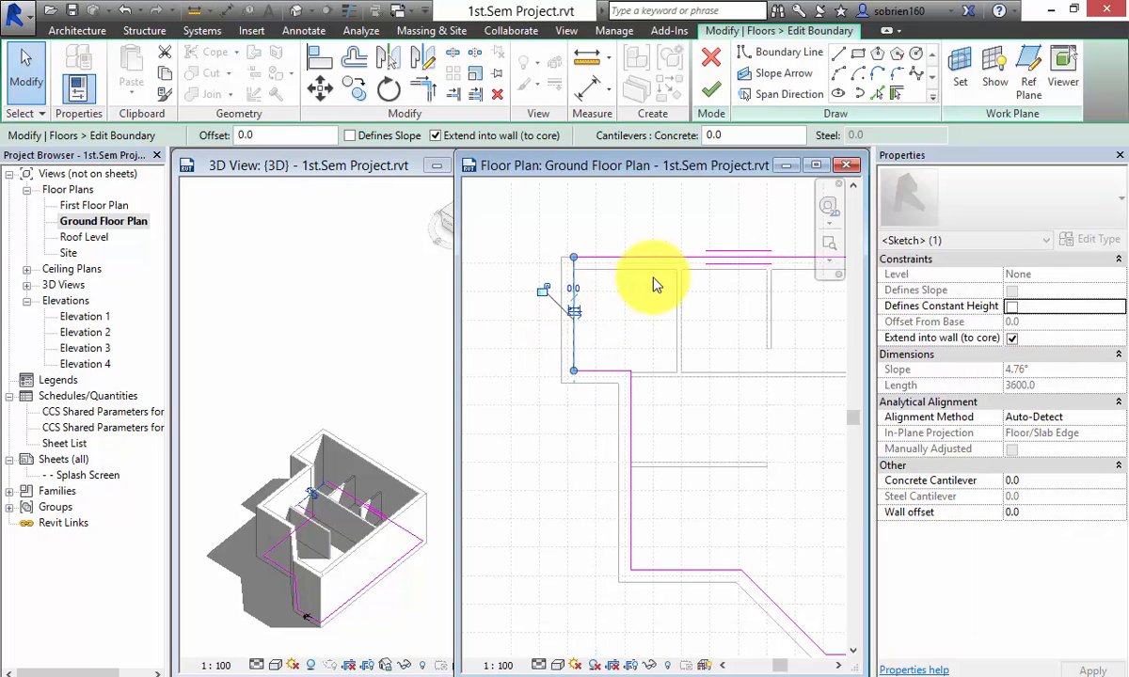
mouse_move(658, 258)
left_mouse_down()
mouse_move(668, 256)
mouse_move(662, 270)
left_mouse_up()
left_click(575, 412)
Step: Lock the lower west boundary line to the inner face of its exterior wall
middle_click_drag(673, 453, 586, 478)
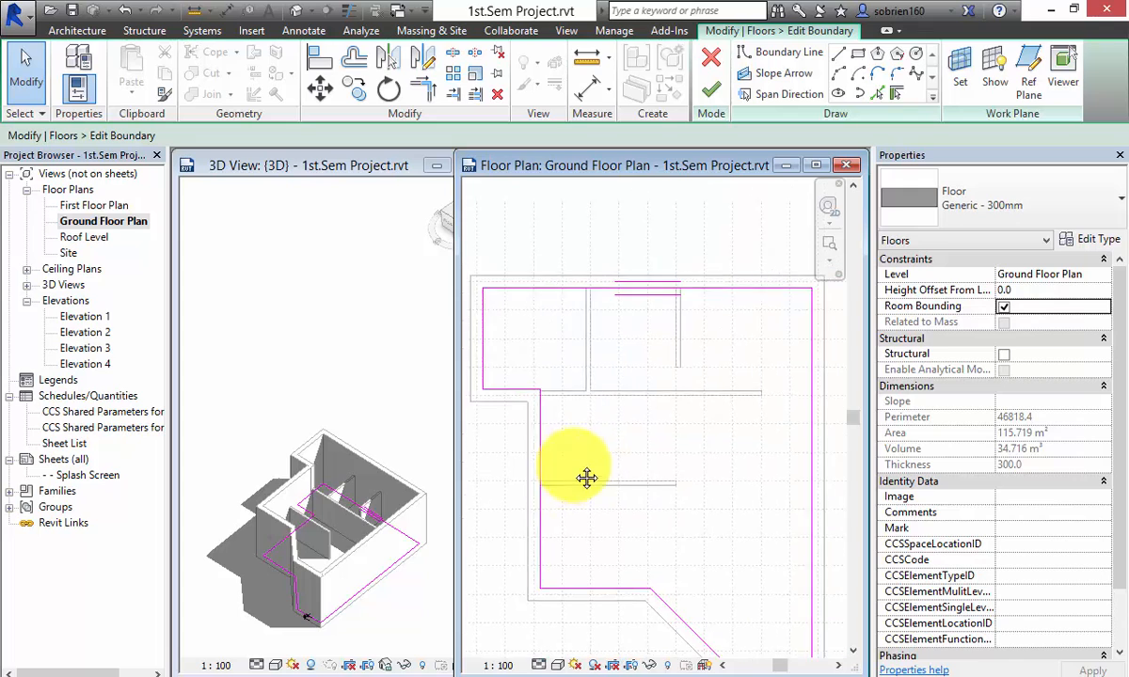
scroll(586, 478, "down", 2)
left_click(539, 466)
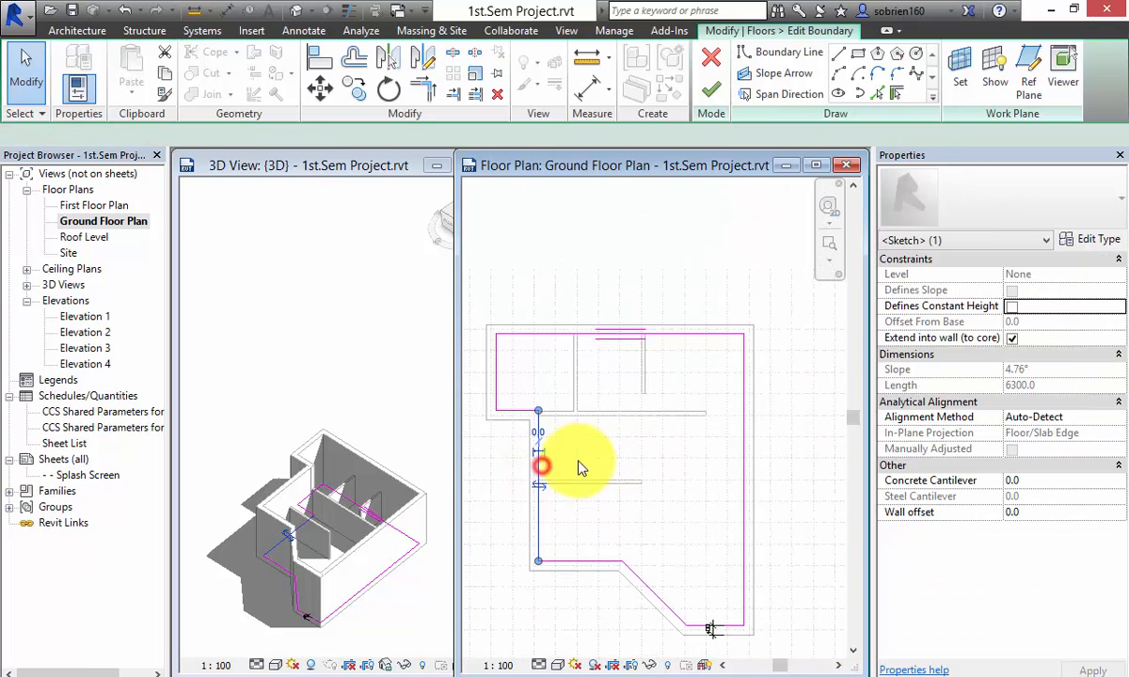
mouse_move(538, 467)
left_mouse_down()
mouse_move(582, 466)
mouse_move(540, 472)
left_mouse_up()
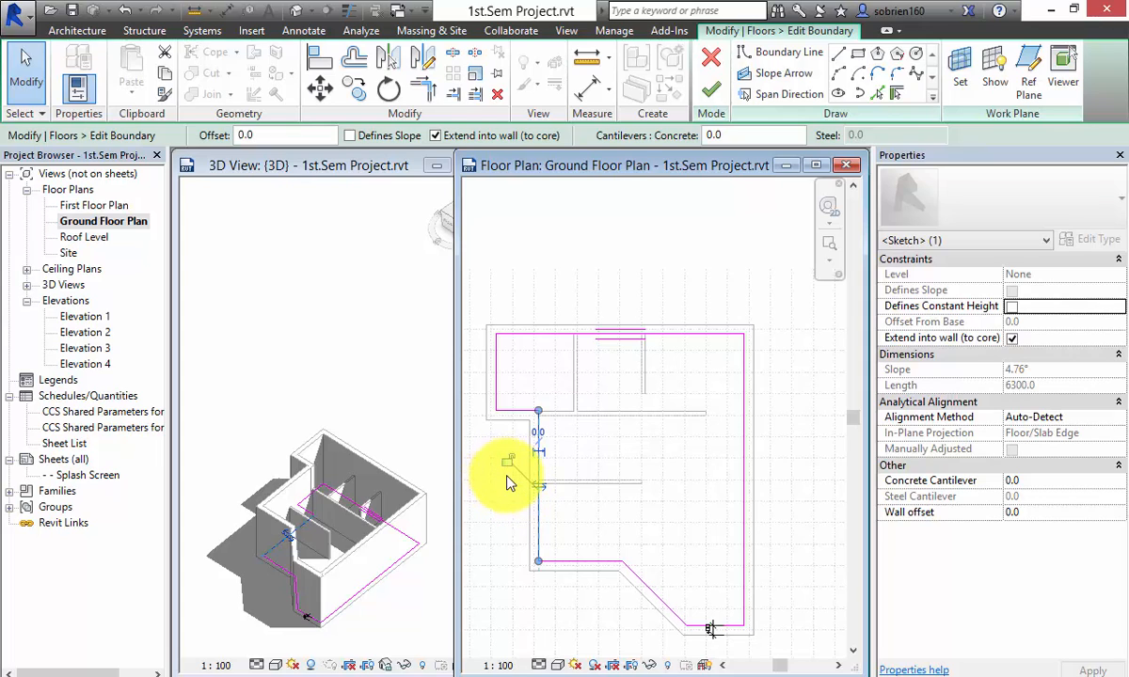
scroll(504, 484, "up", 1)
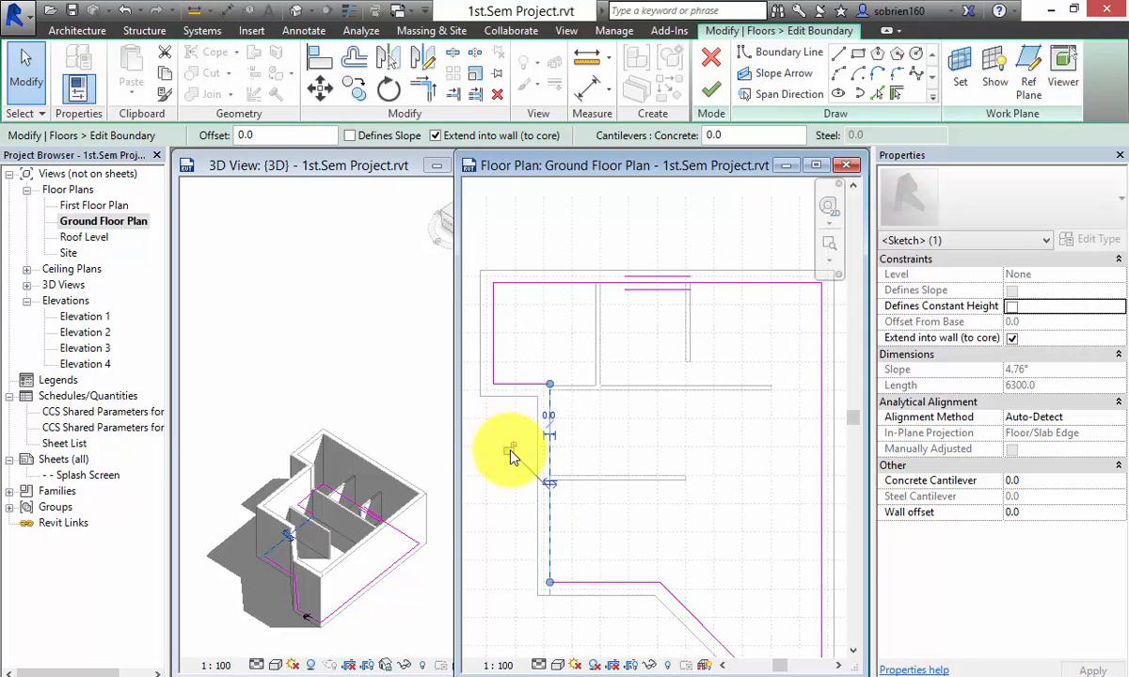
left_click(513, 454)
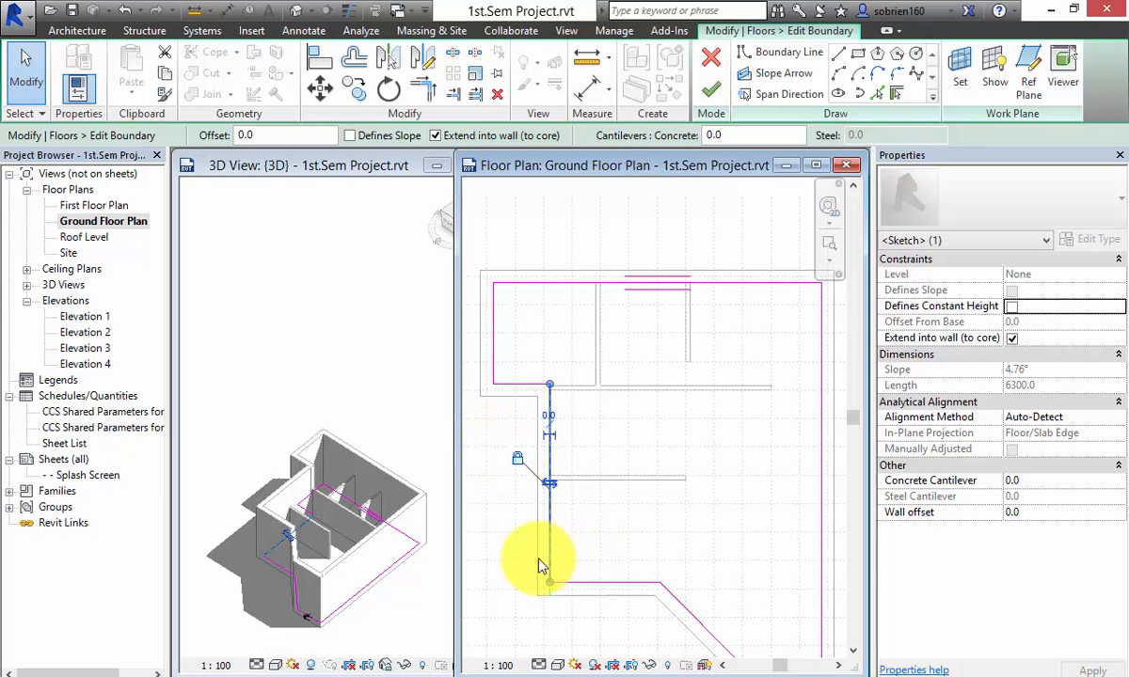
left_click(513, 532)
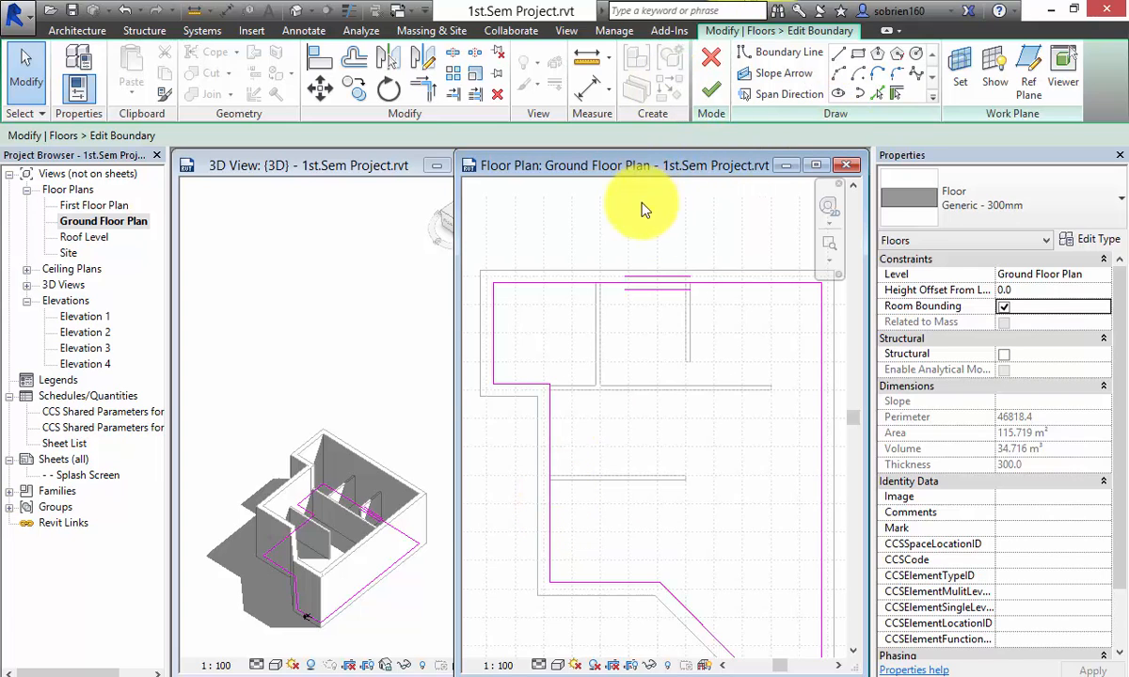
Step: Inspect the alignment lock on the east floor boundary line and deselect the line
scroll(643, 209, "down", 1)
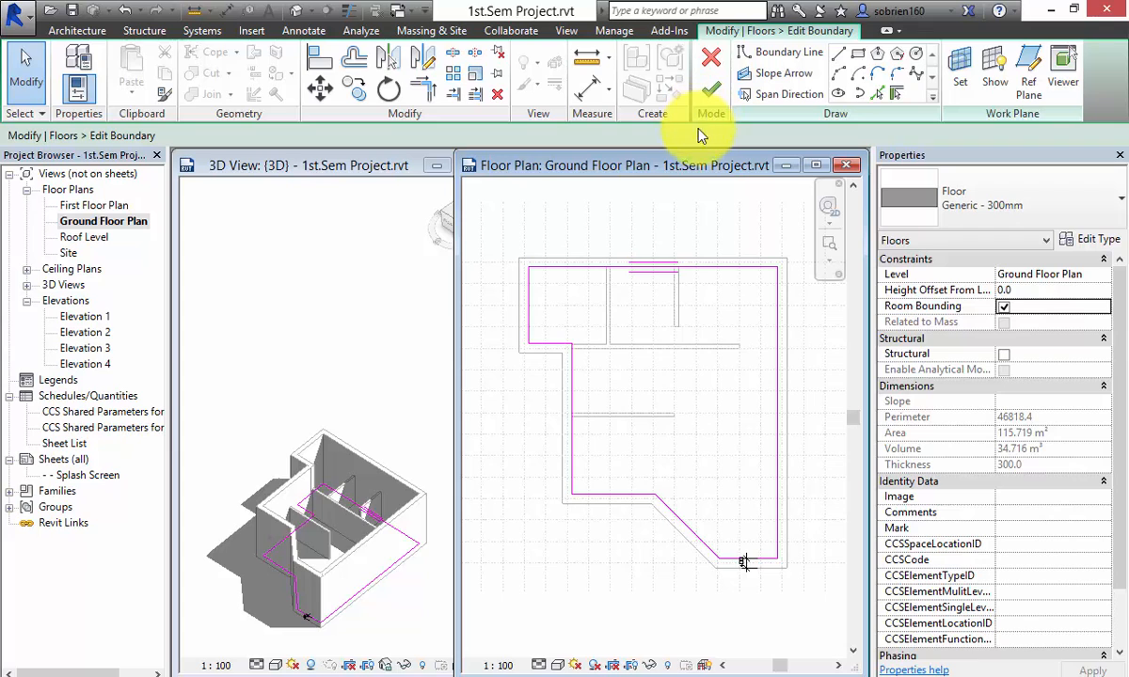
left_click(660, 403)
middle_click_drag(752, 395, 621, 403)
left_click(642, 417)
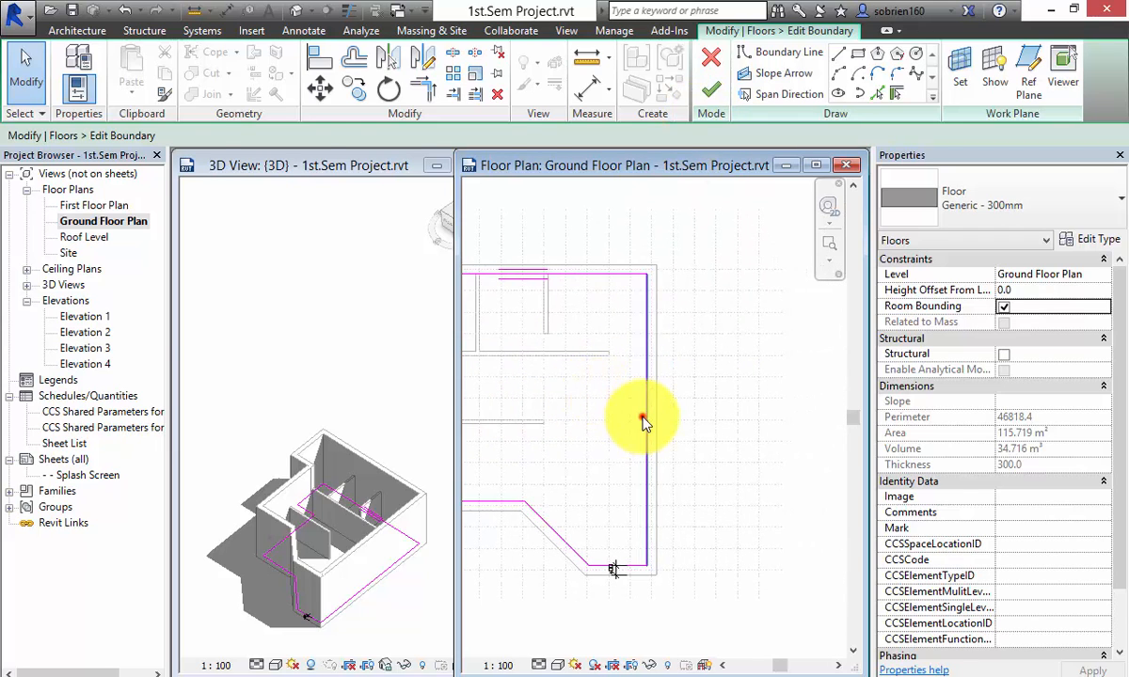
mouse_move(646, 403)
left_mouse_down()
mouse_move(600, 408)
mouse_move(647, 406)
left_mouse_up()
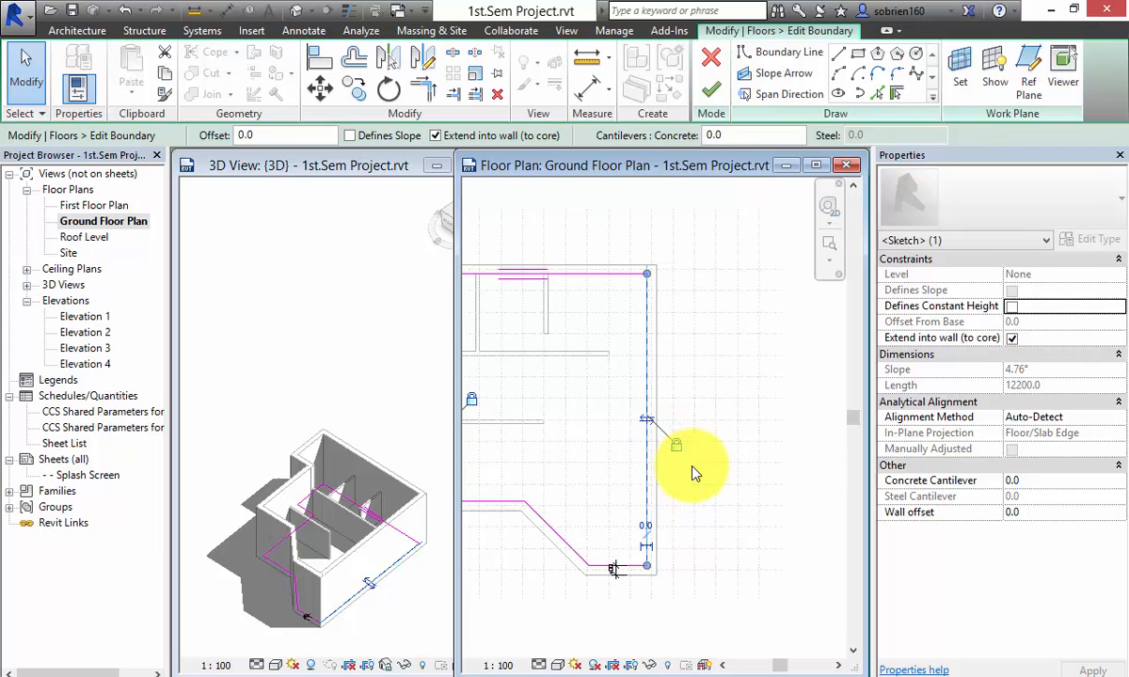
left_click(753, 462)
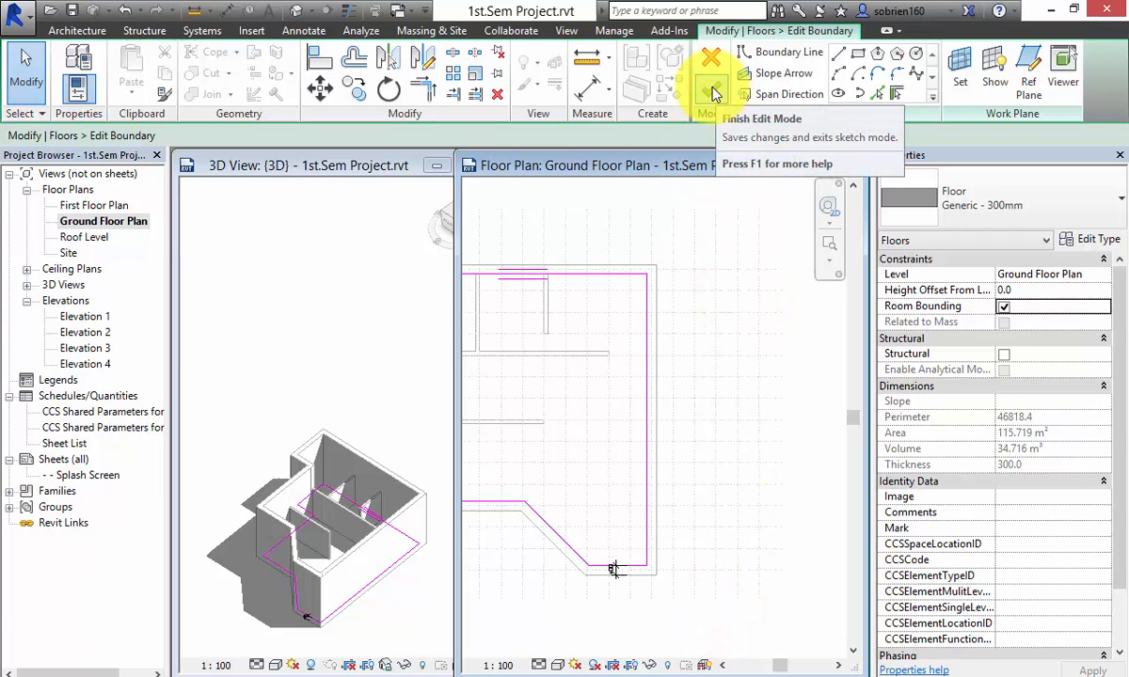
Step: Finish the floor boundary edit, deselect the floor and view the house in 3D
left_click(712, 89)
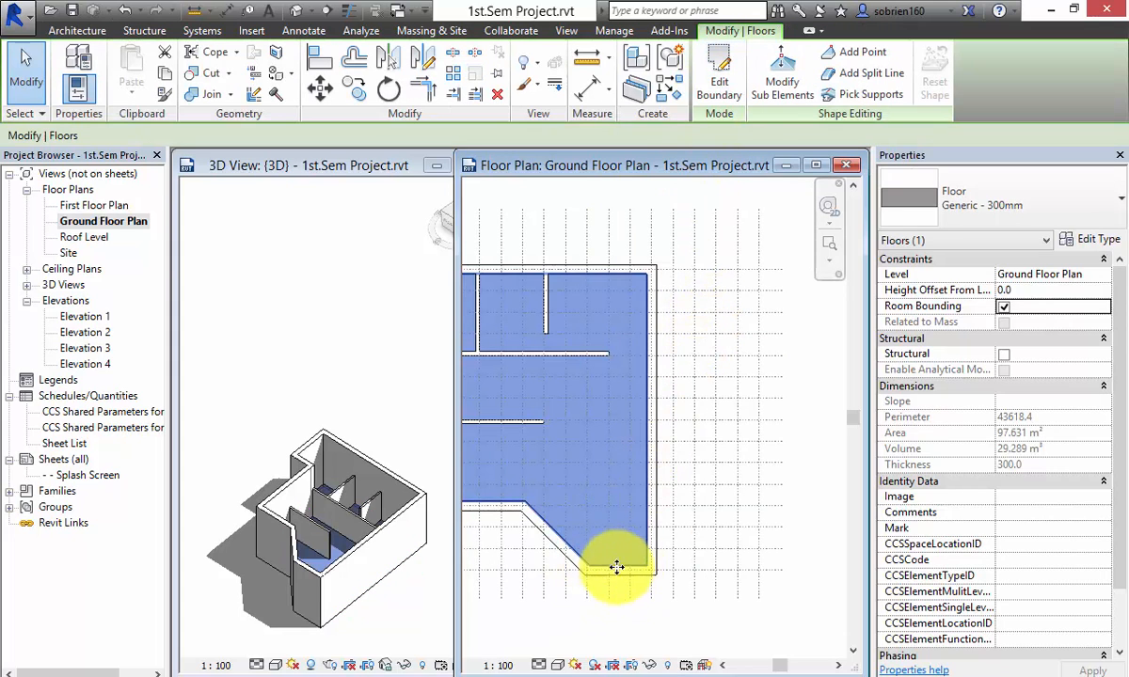
middle_click_drag(557, 616, 659, 621)
left_click(542, 642)
left_click(411, 616)
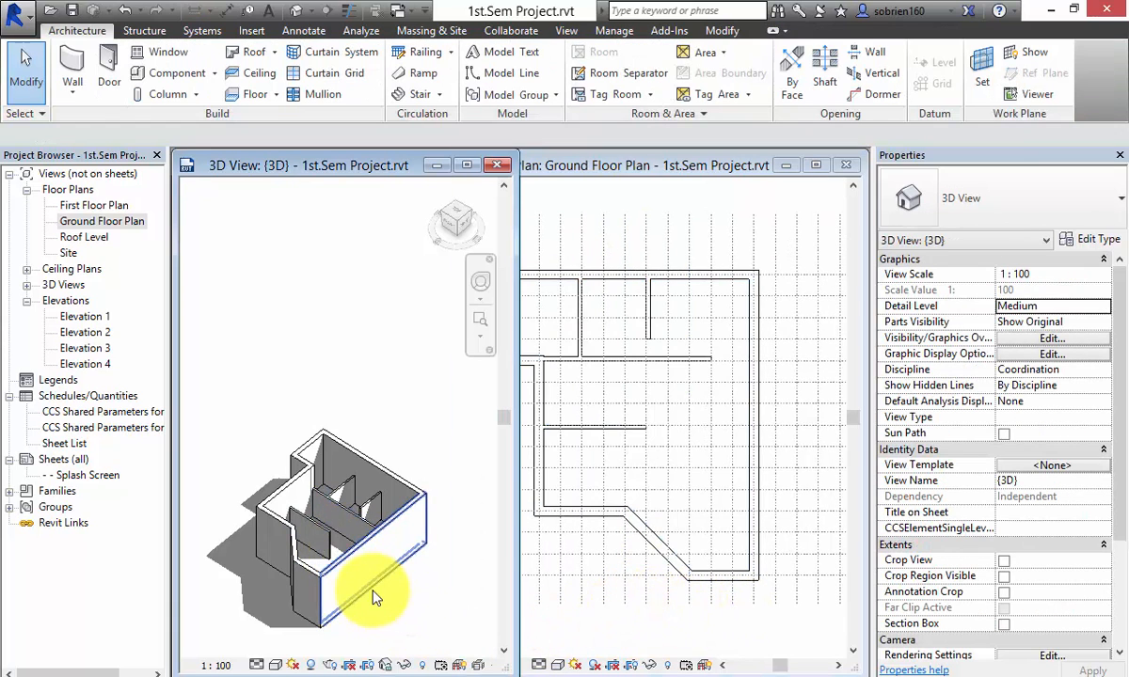
middle_click_drag(386, 599, 350, 566, "shift")
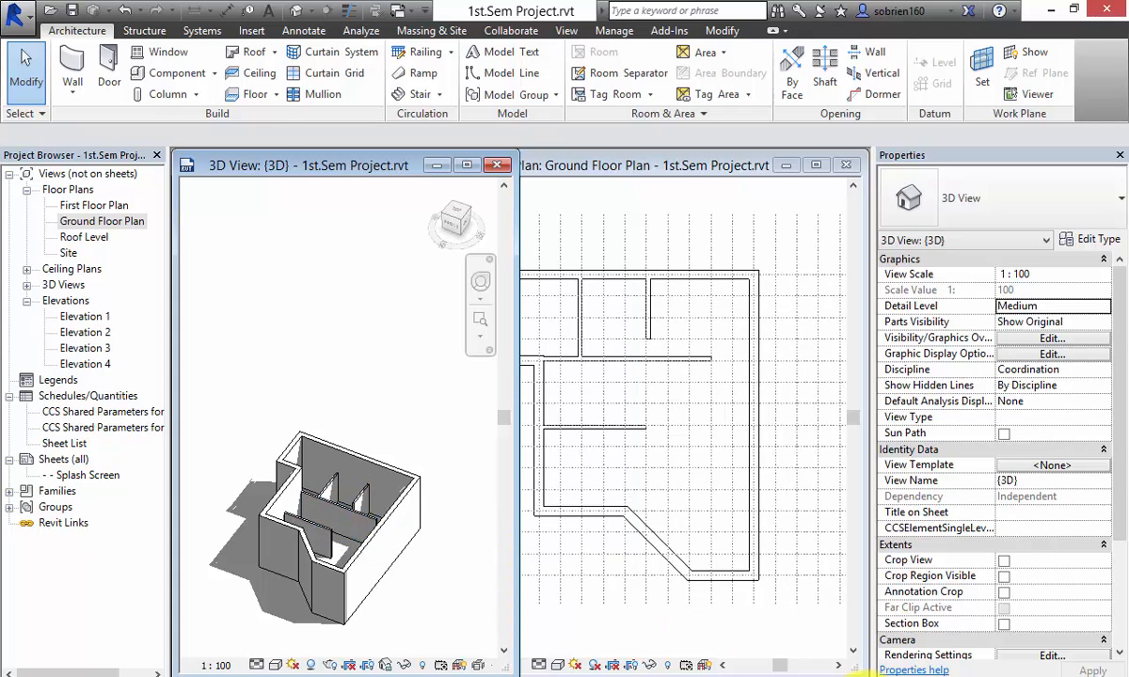
right_click(840, 669)
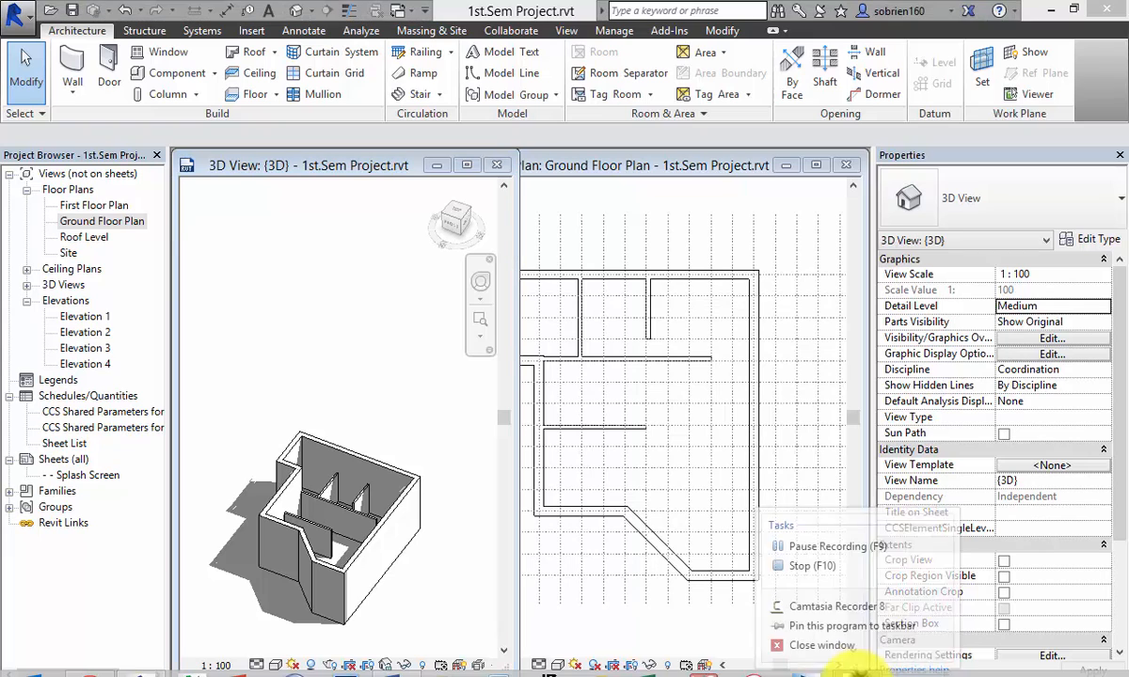
left_click(853, 543)
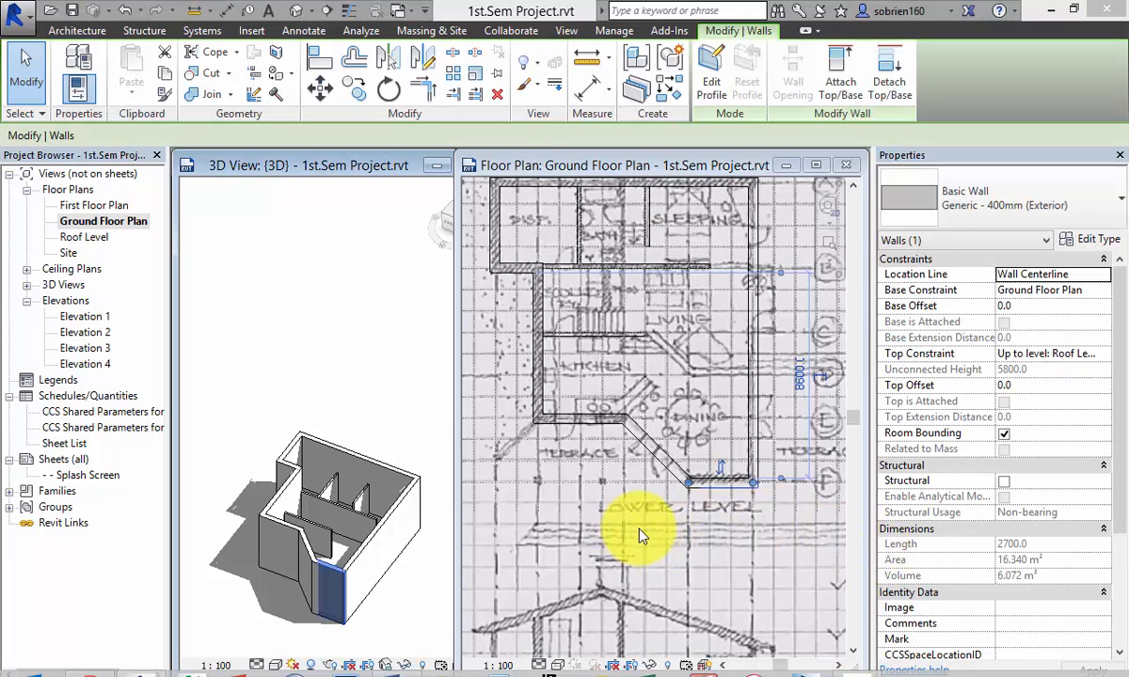
Step: Clear the wall selection in the 3D view, and open the First Floor Plan for a look before closing it
left_click(335, 398)
mouse_move(445, 468)
middle_mouse_down()
mouse_move(365, 412)
mouse_move(384, 502)
mouse_move(403, 504)
mouse_move(399, 516)
middle_mouse_up()
left_click(386, 491)
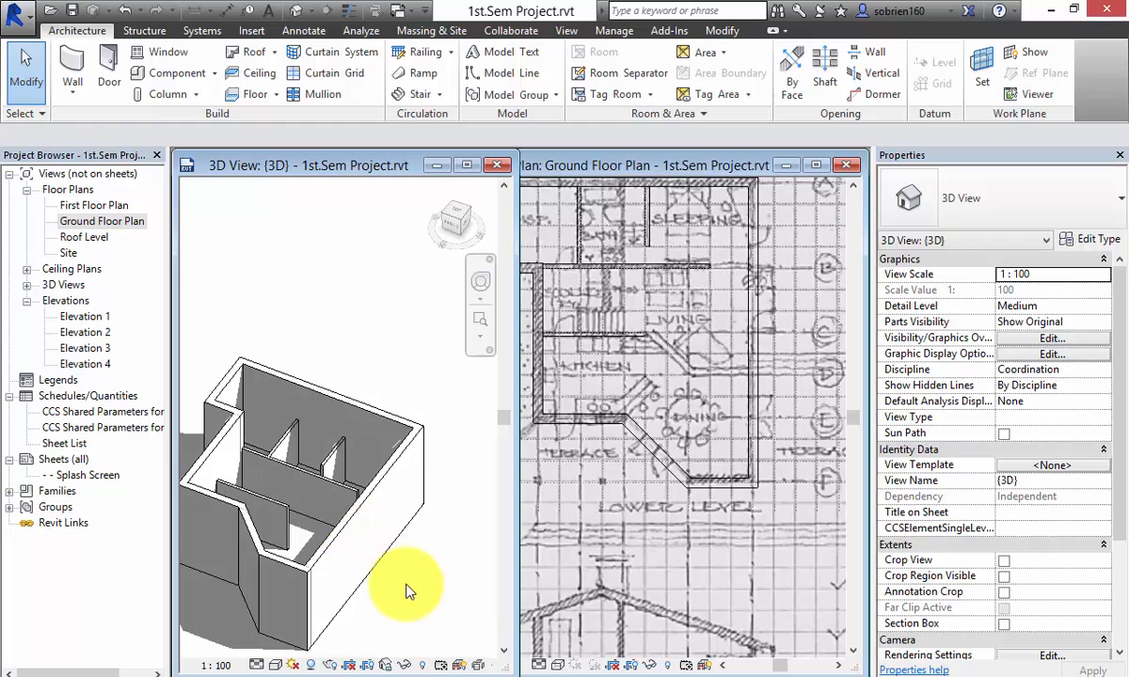
mouse_move(406, 590)
middle_mouse_down()
mouse_move(429, 552)
mouse_move(420, 609)
middle_mouse_up()
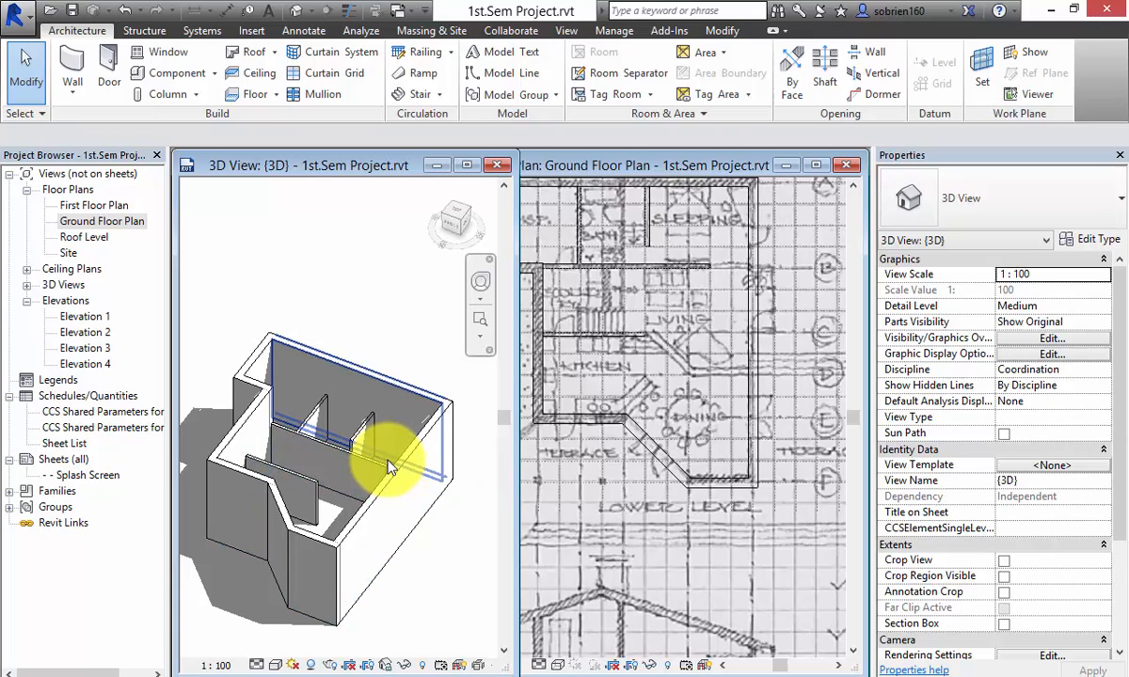
double_click(81, 206)
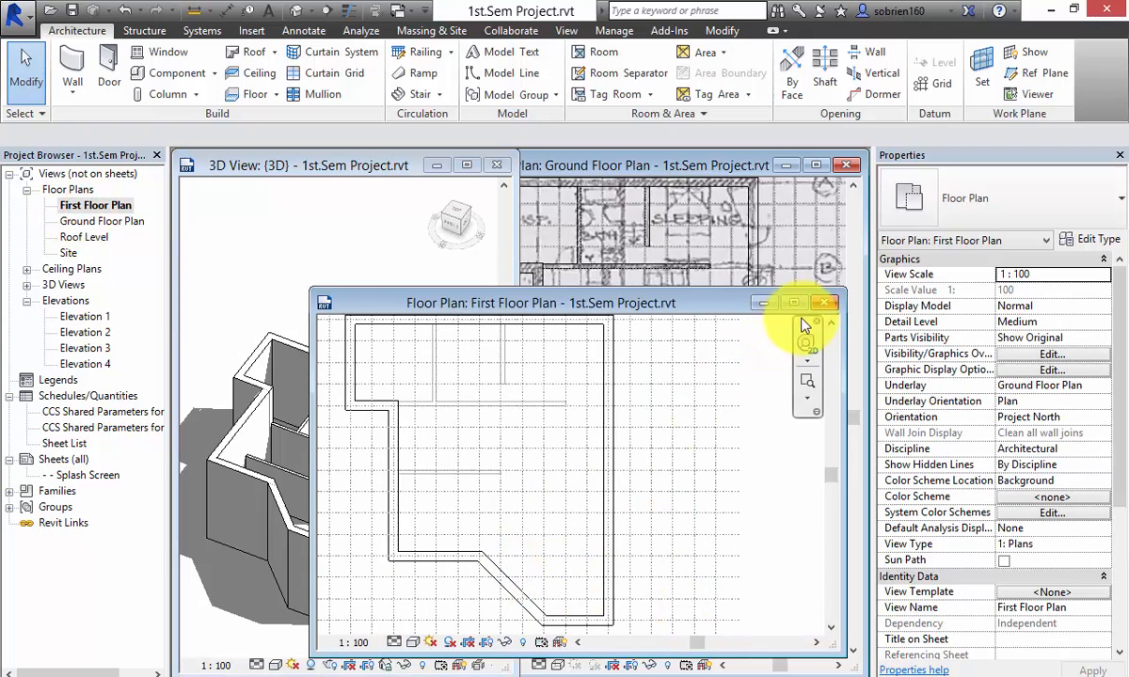
left_click_drag(805, 312, 752, 309)
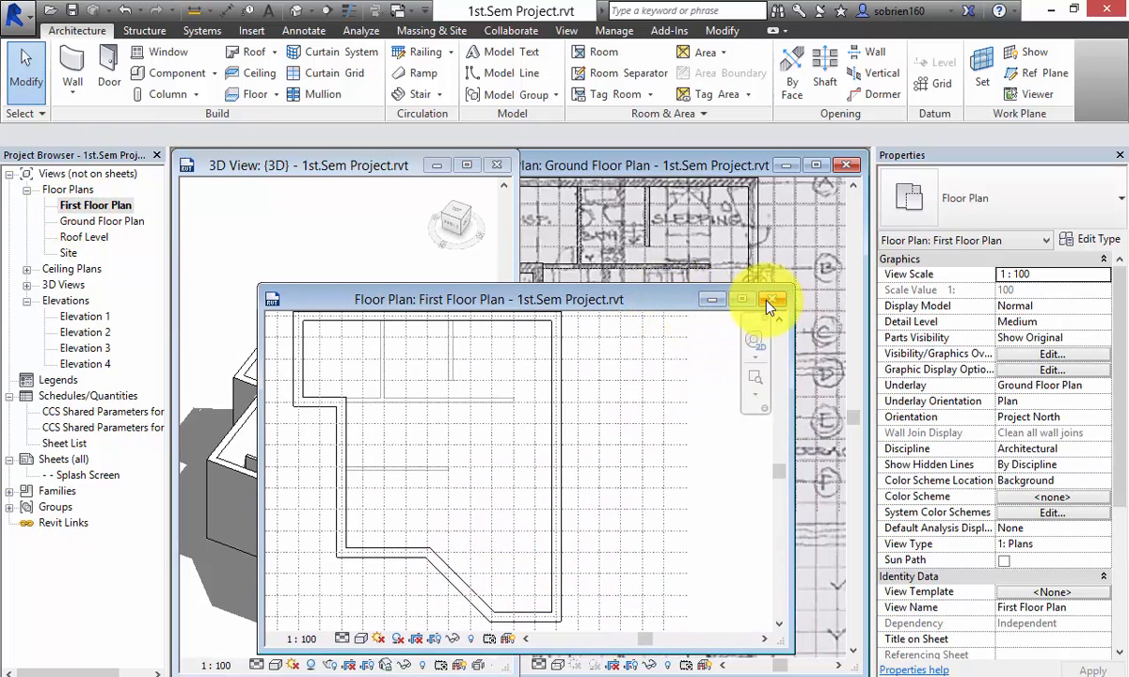
left_click(771, 299)
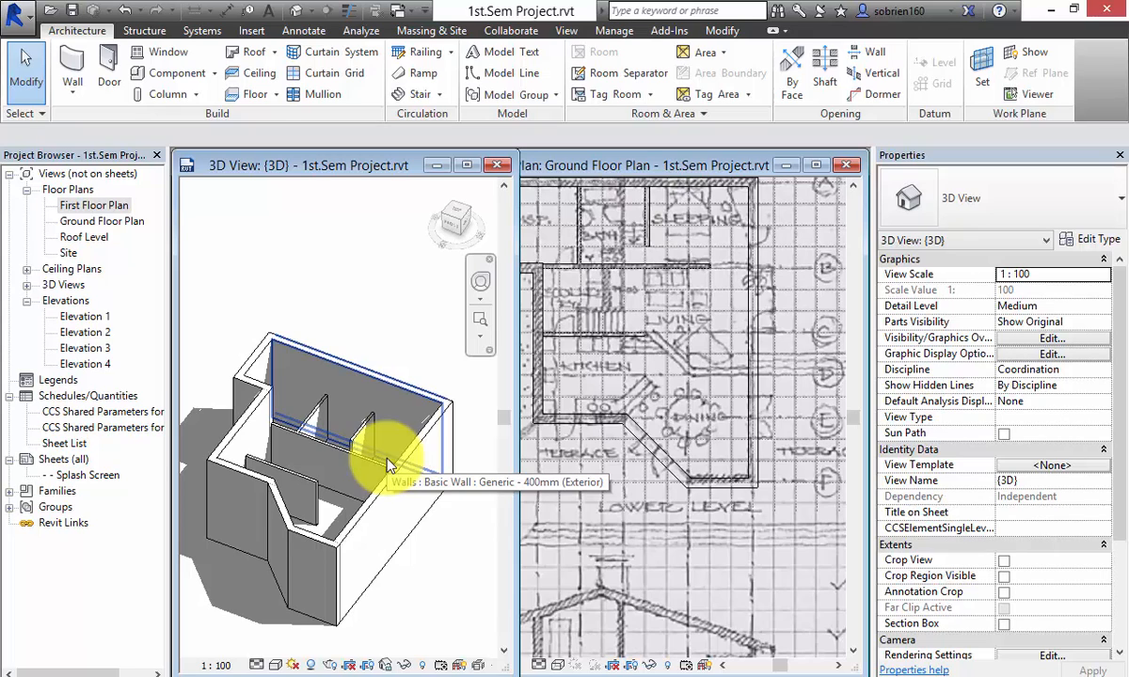
Step: Select the Generic - 300mm floor inside the walls in the 3D view and look through the available floor types
key("Tab")
key("Tab")
key("Tab")
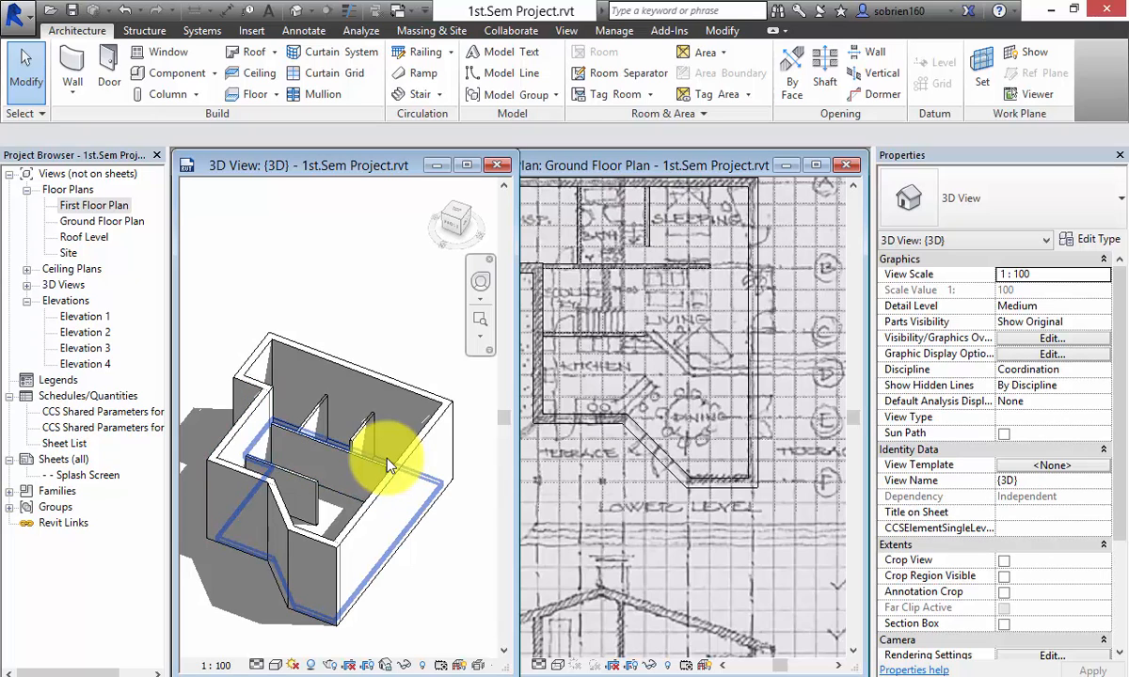
key("Tab")
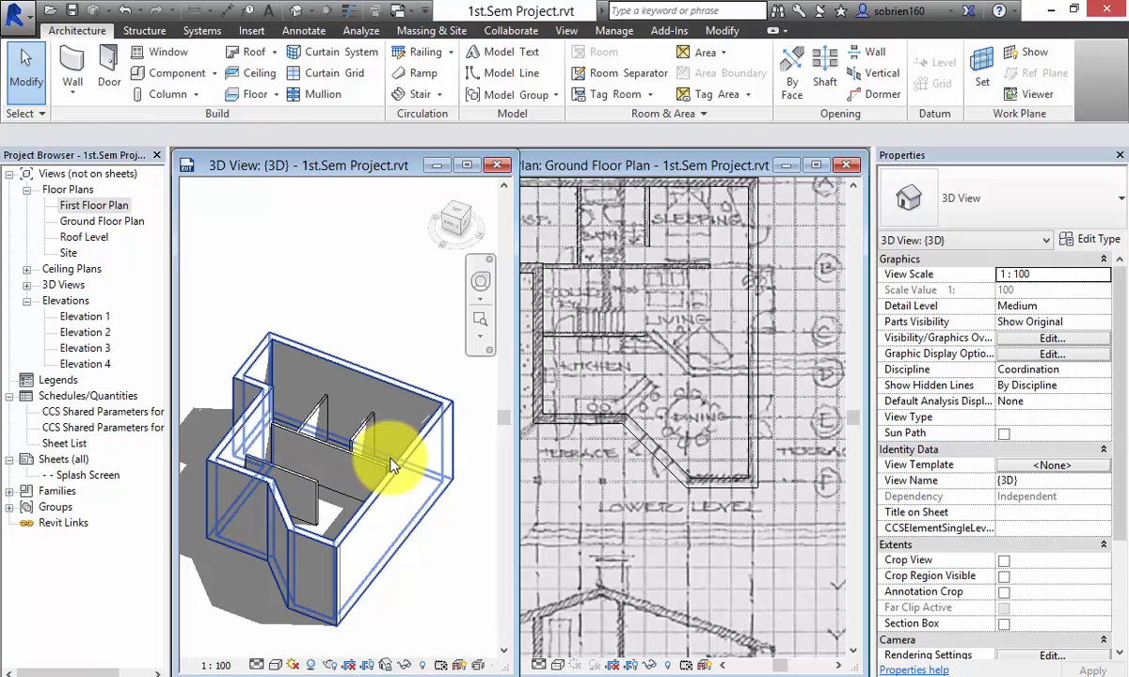
key("Tab")
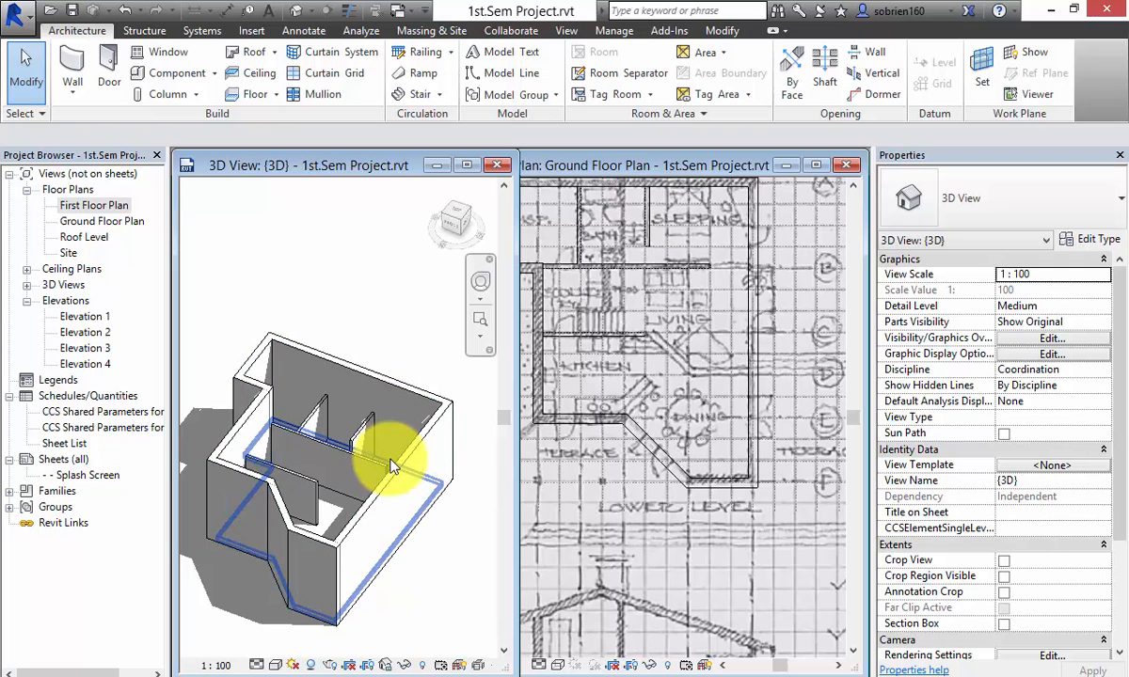
left_click(392, 468)
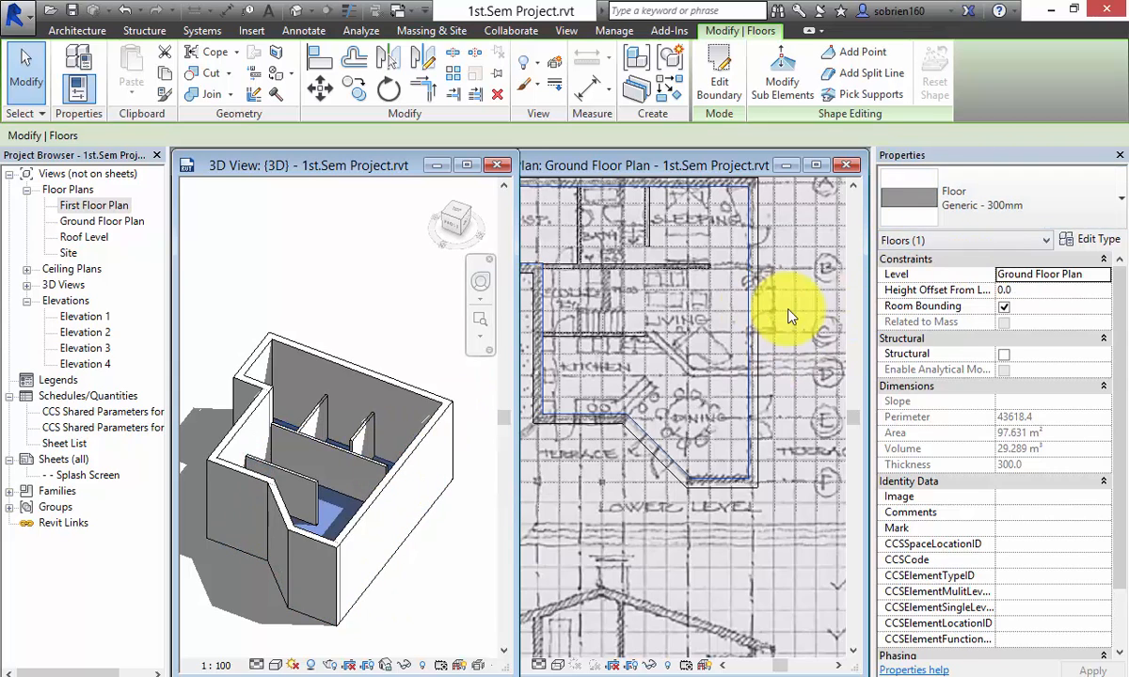
left_click(1071, 217)
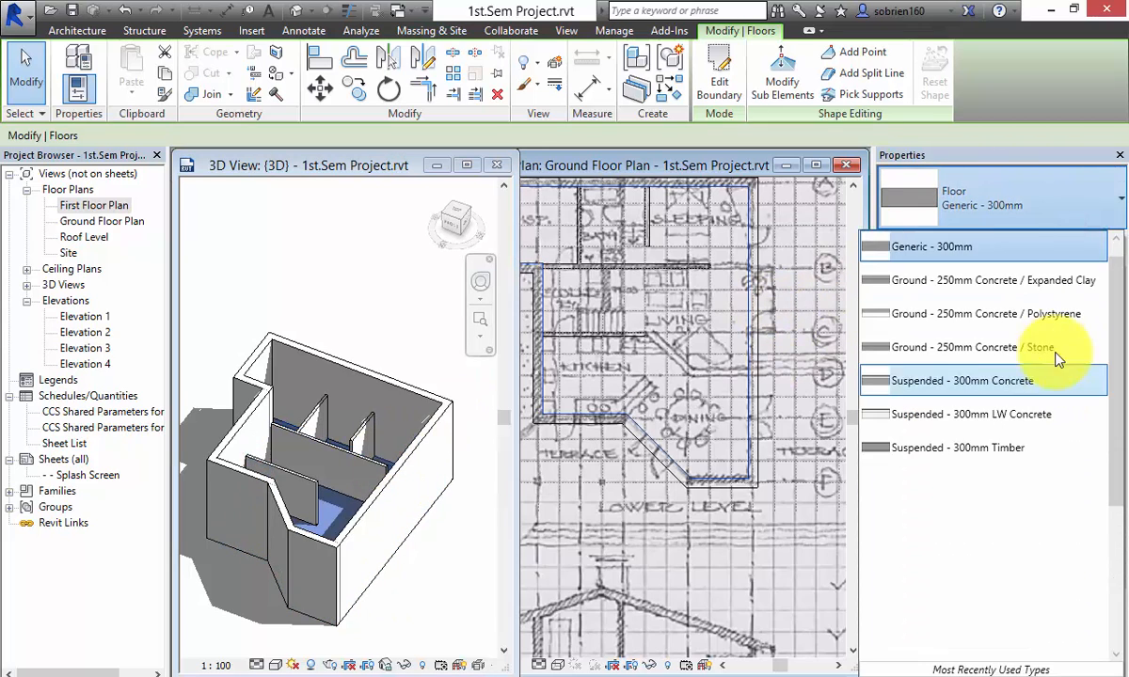
Step: Copy the selected ground floor slab, paste it aligned to the First Floor Plan level and deselect it
left_click(164, 72)
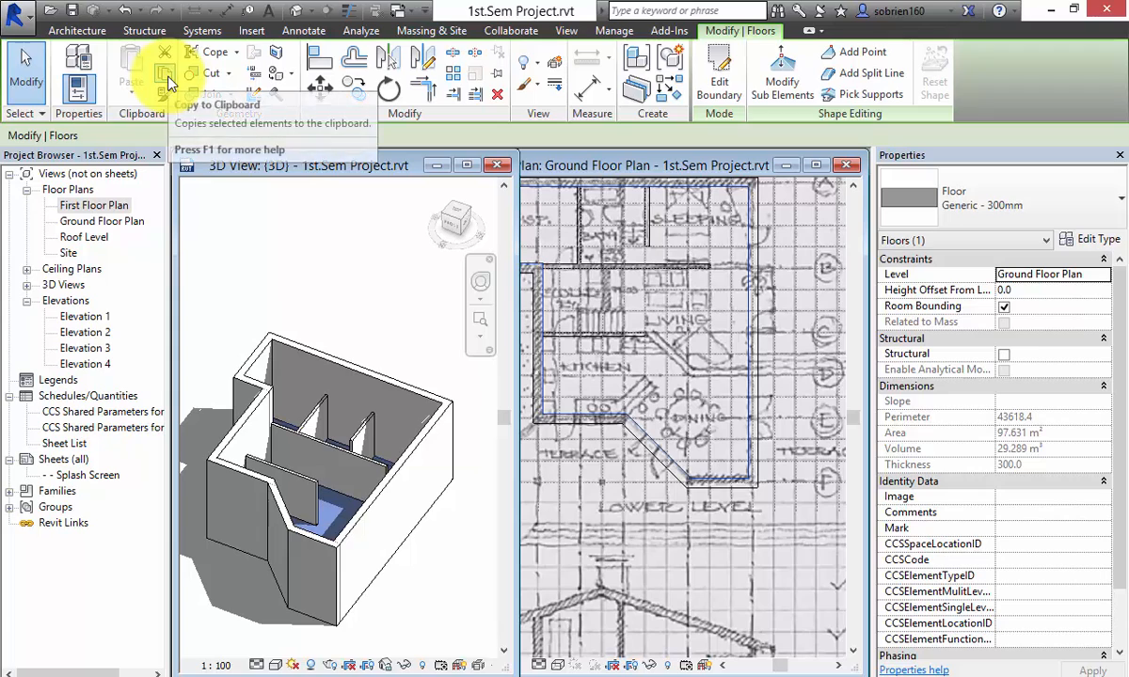
left_click(167, 93)
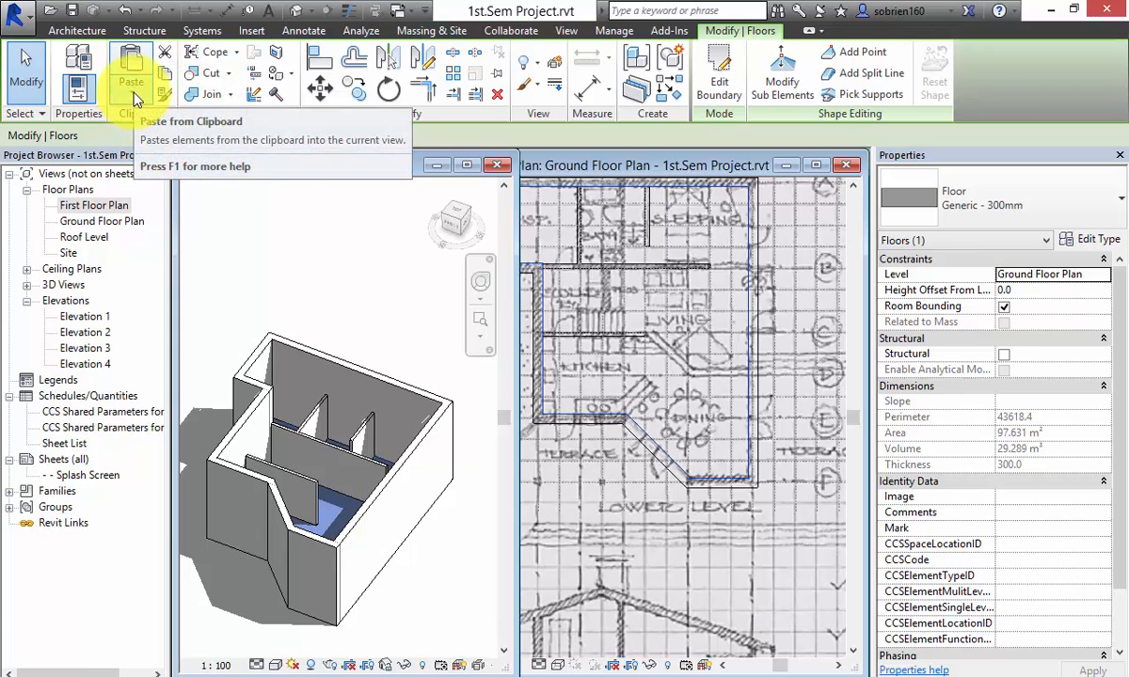
left_click(133, 95)
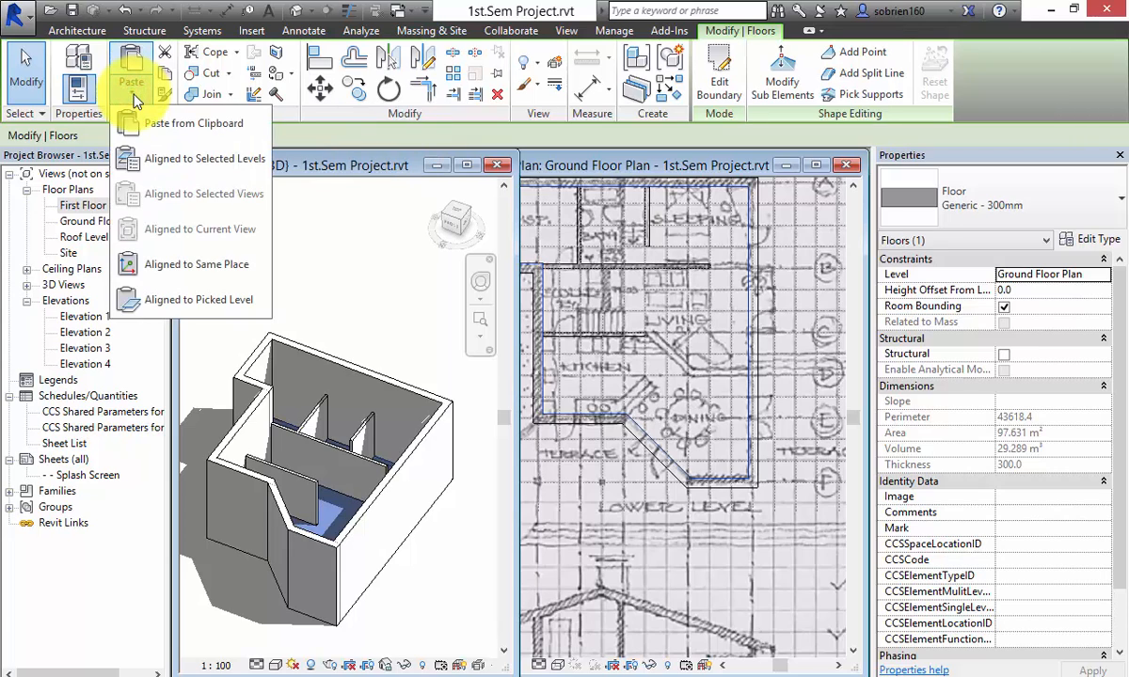
left_click(150, 158)
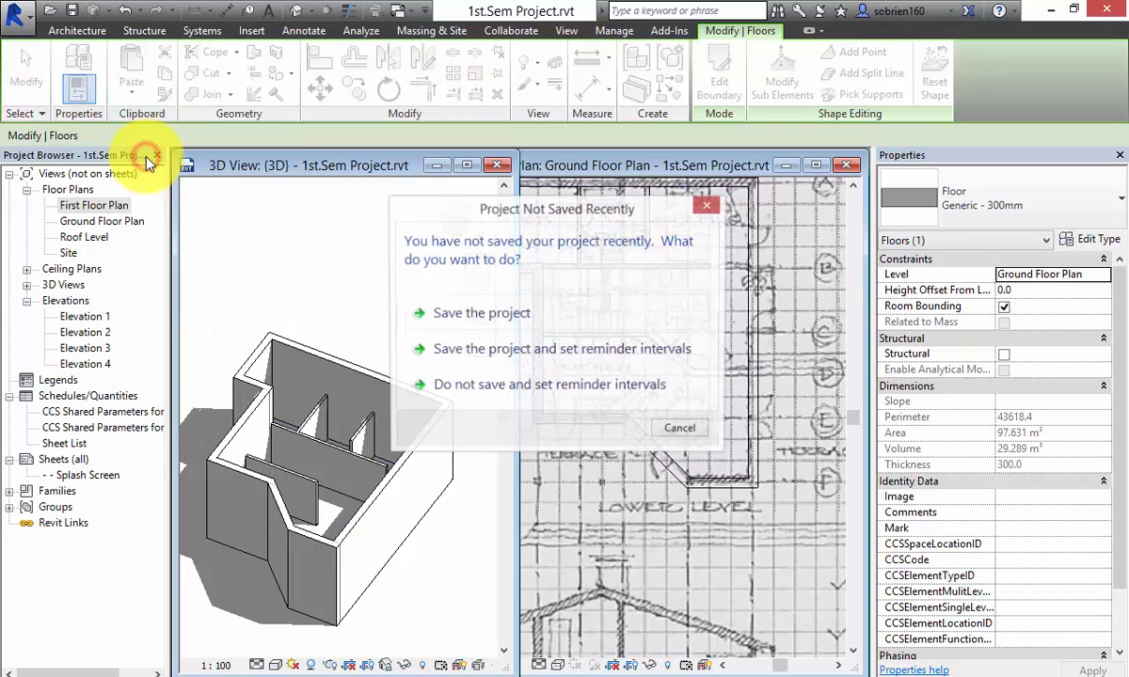
left_click(458, 327)
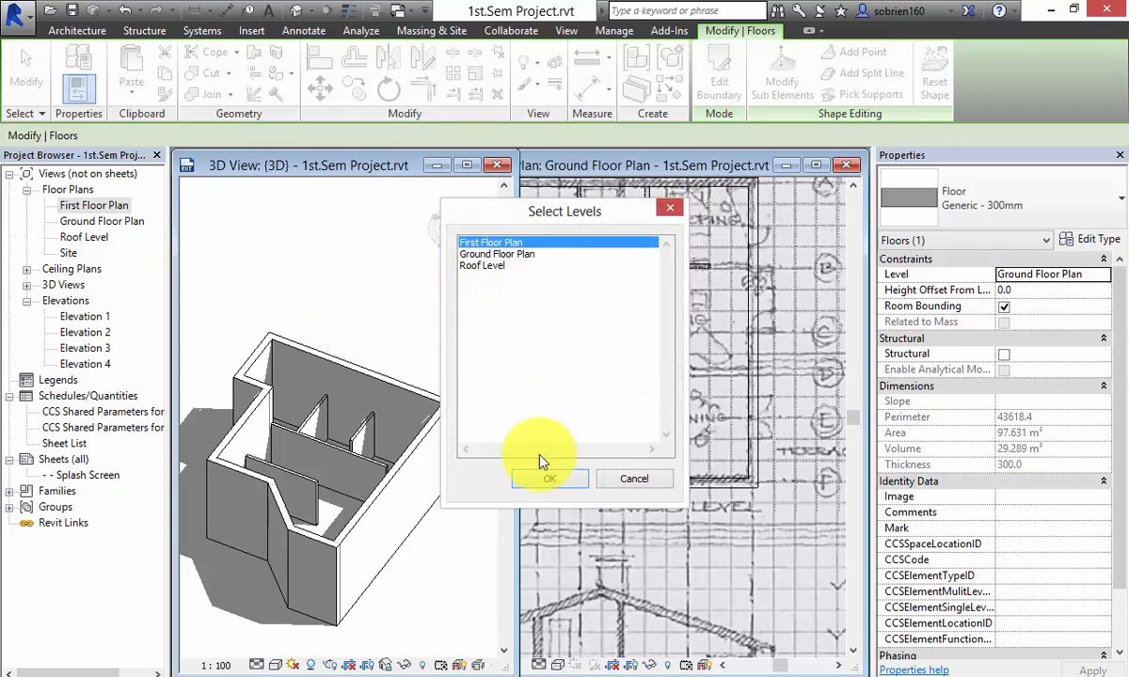
left_click(543, 482)
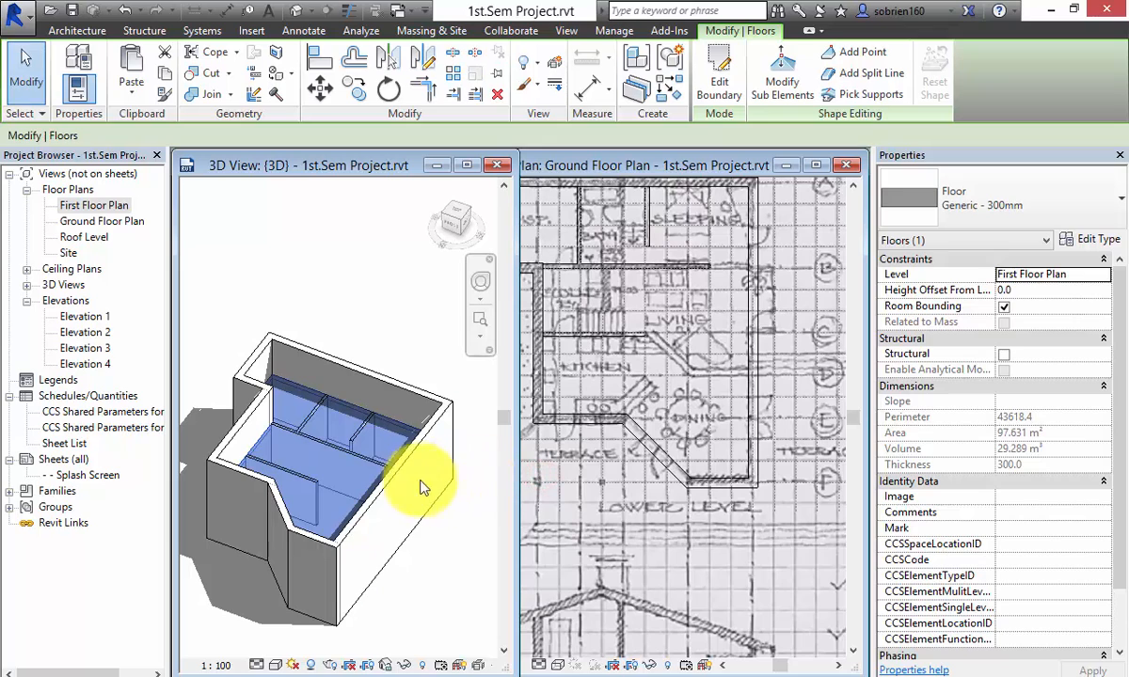
left_click(470, 496)
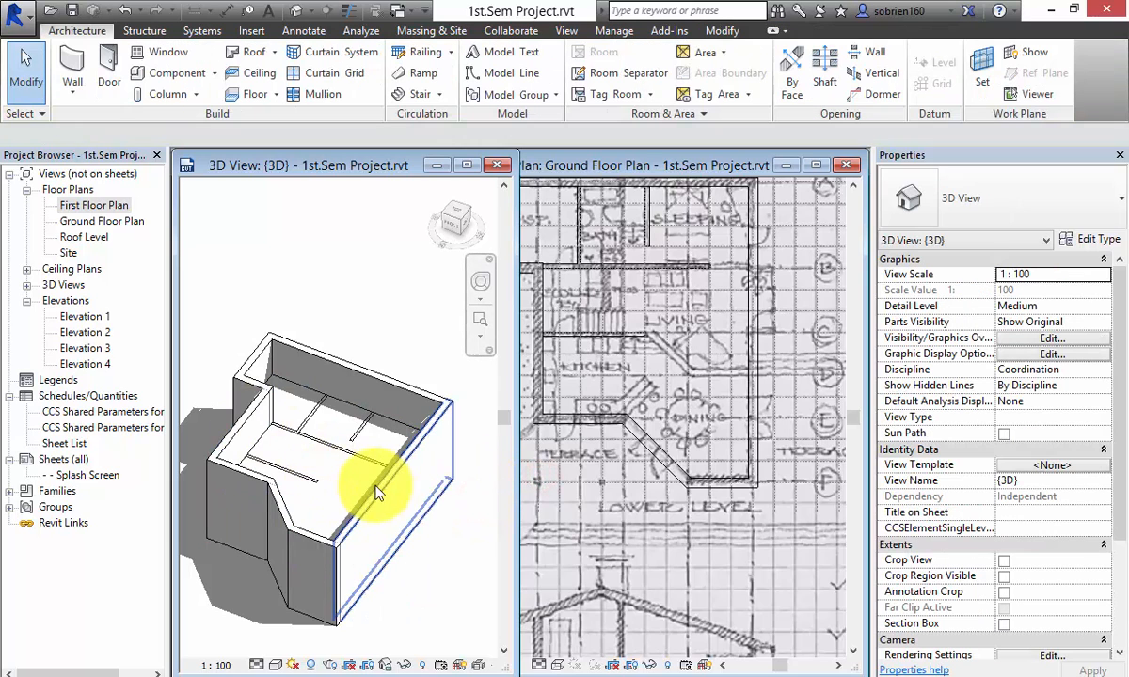
Step: Cut through the rooms with a section box in the 3D view to inspect both floor slabs, and turn the box off
middle_click_drag(356, 496, 378, 465, "shift")
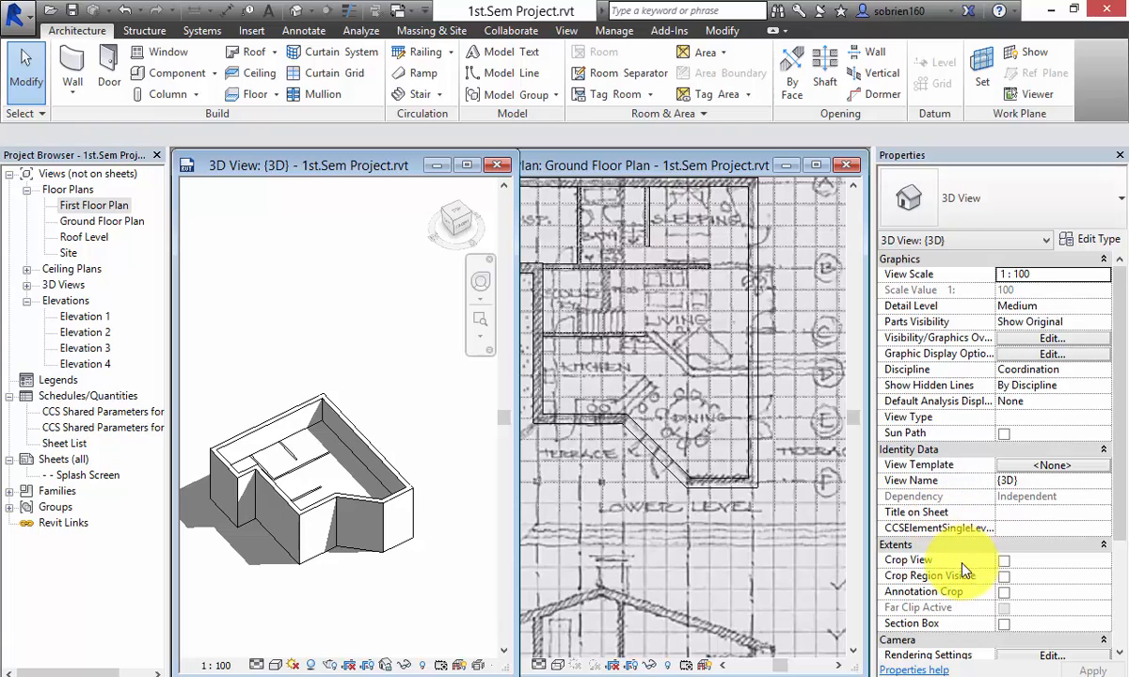
left_click(1004, 625)
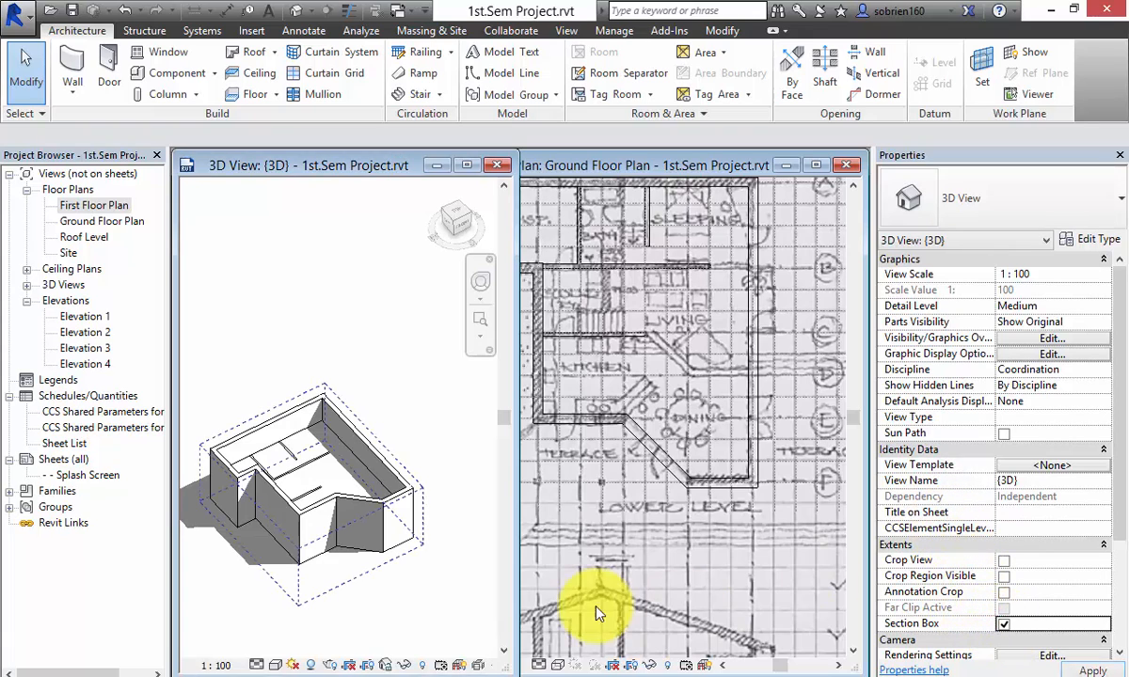
left_click(265, 580)
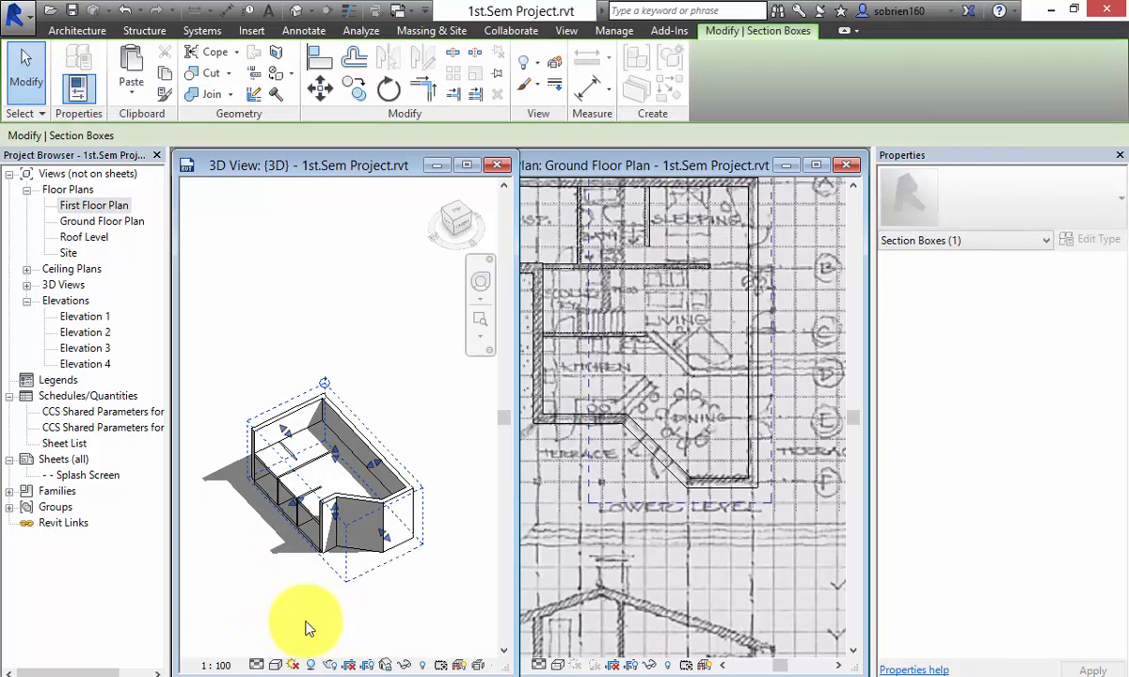
left_click(279, 600)
mouse_move(280, 600)
middle_mouse_down("shift")
mouse_move(379, 534)
mouse_move(287, 530)
mouse_move(365, 531)
mouse_move(442, 566)
mouse_move(384, 559)
mouse_move(506, 617)
middle_mouse_up("shift")
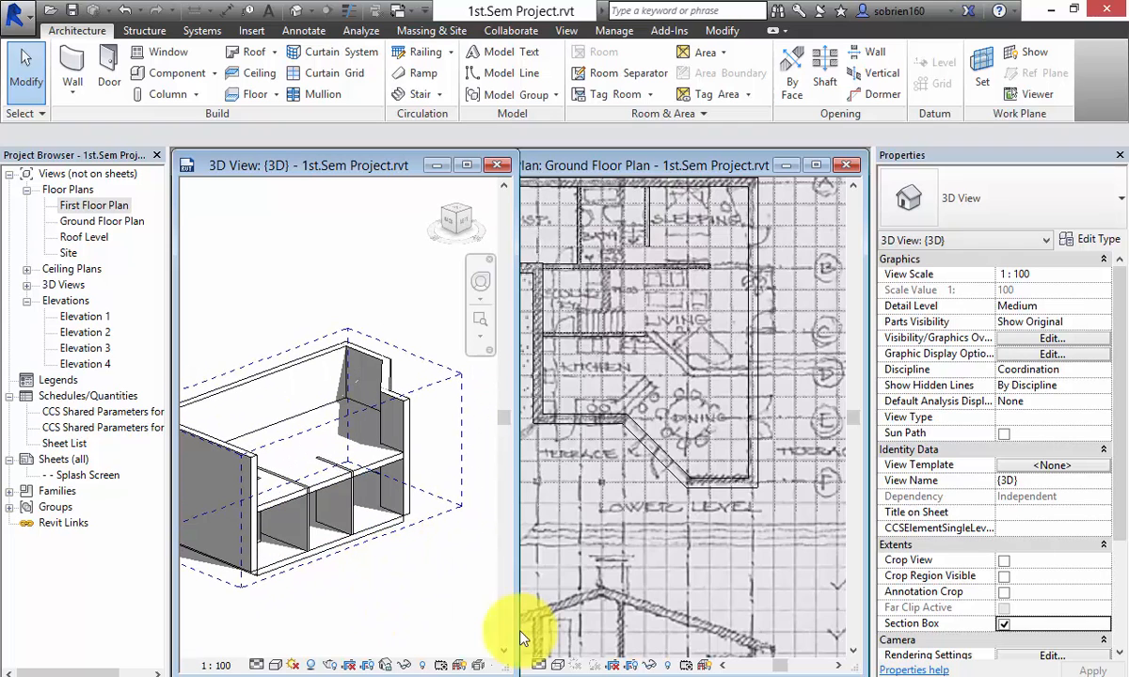
left_click(456, 610)
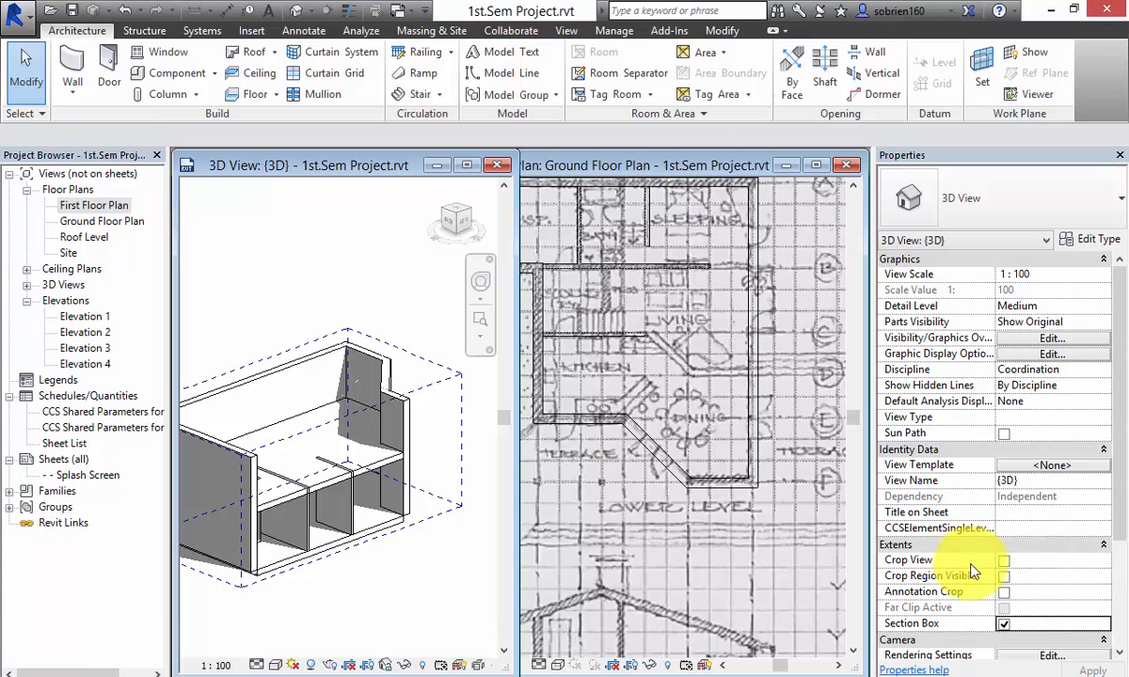
left_click(1004, 624)
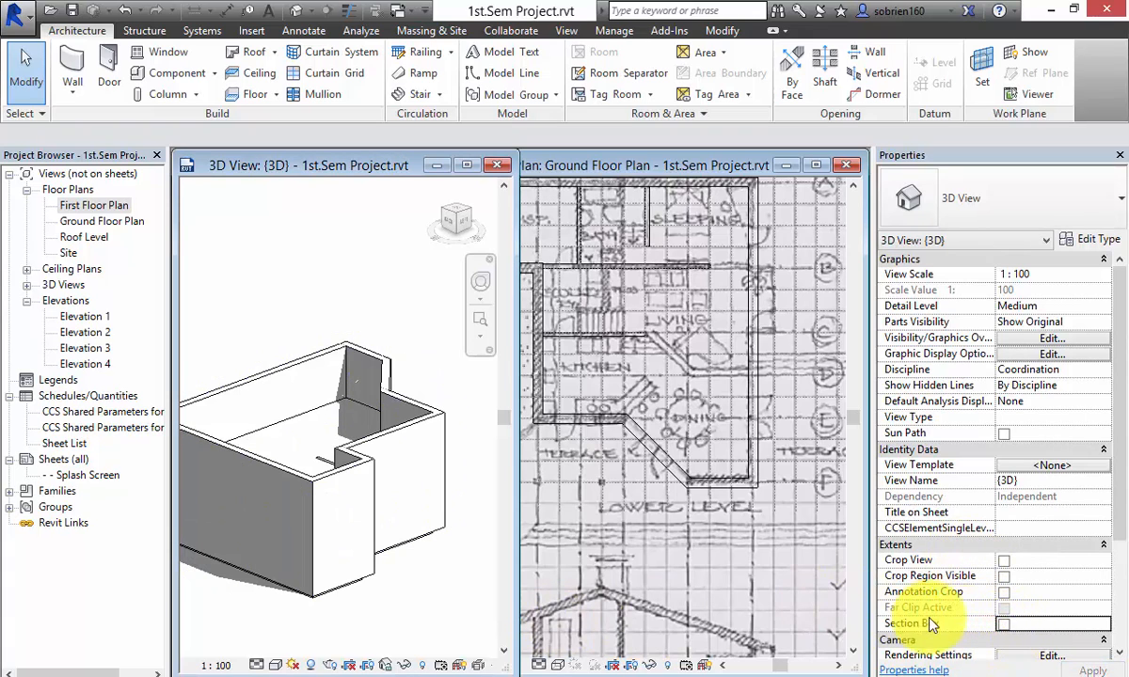
Step: Turn the section box on, lower its top below the upper slab and pull one side inward through the house
left_click(1004, 624)
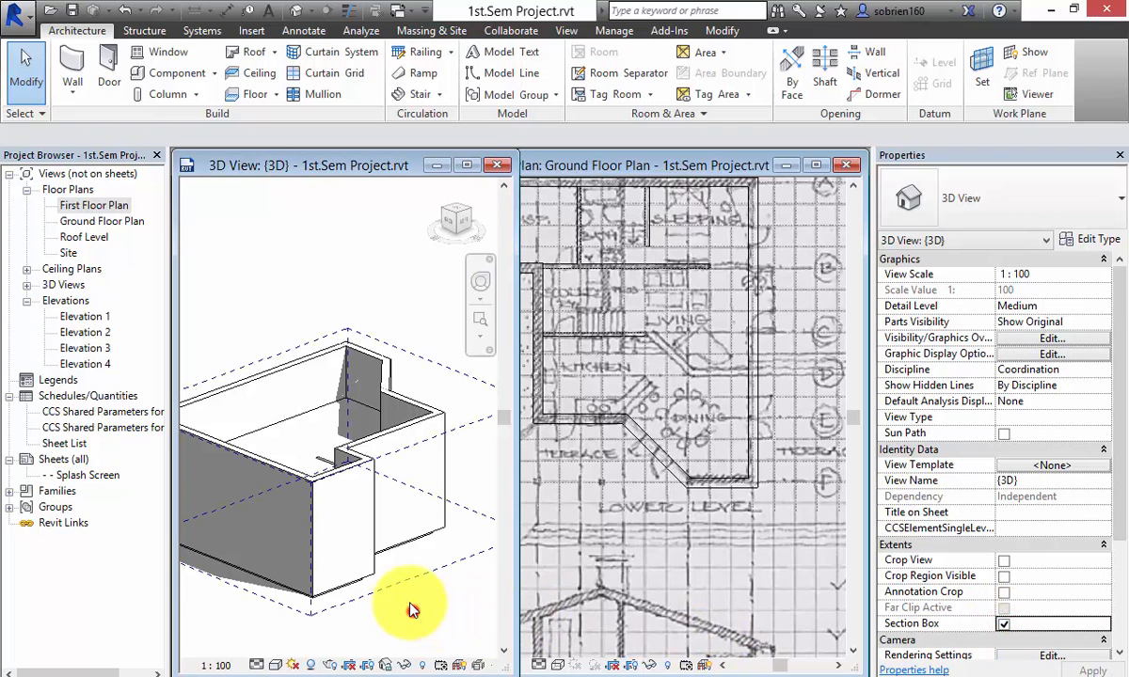
left_click(398, 574)
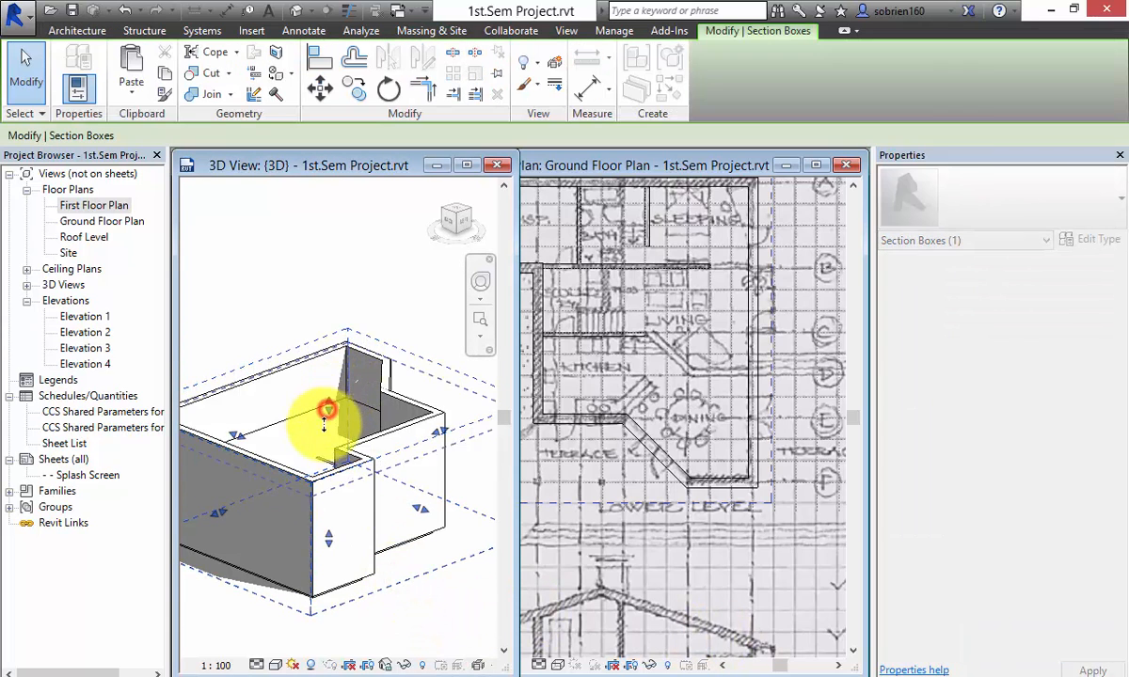
left_click_drag(324, 424, 327, 511)
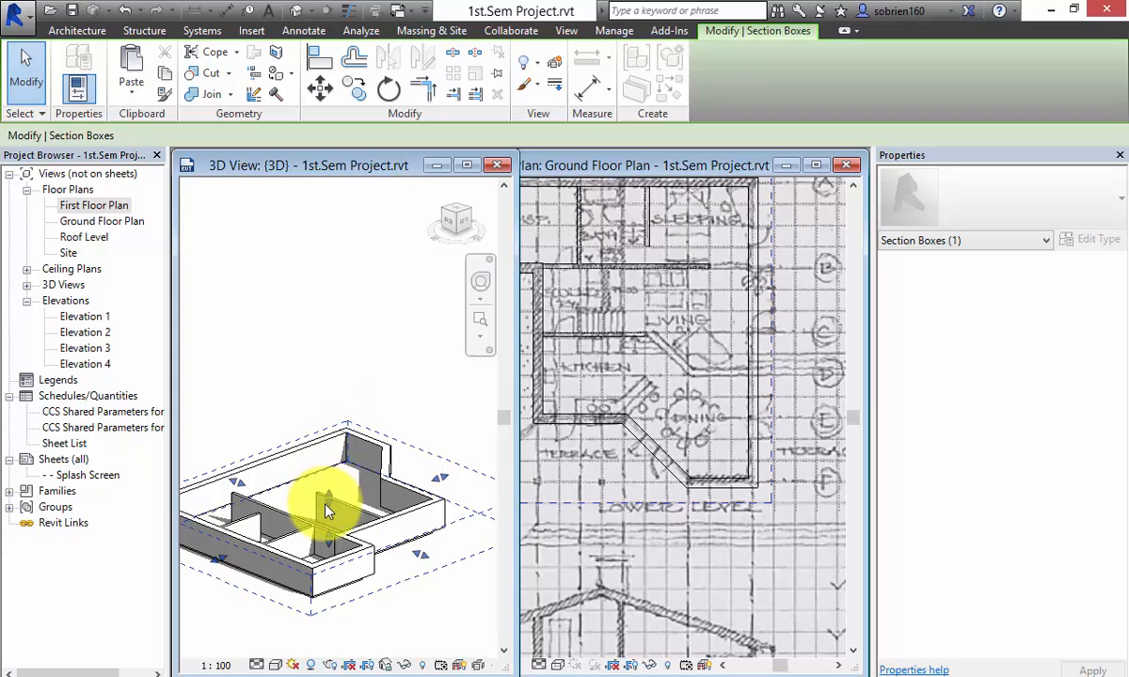
left_click_drag(420, 555, 309, 520)
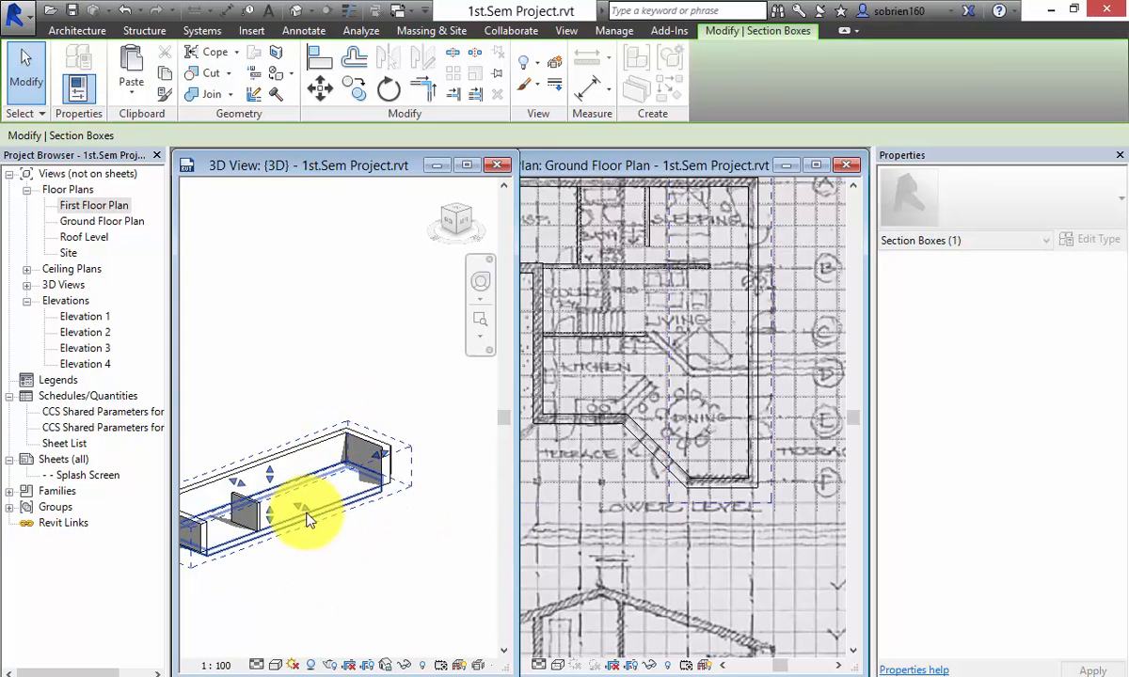
left_click(350, 569)
middle_click_drag(350, 569, 325, 554, "shift")
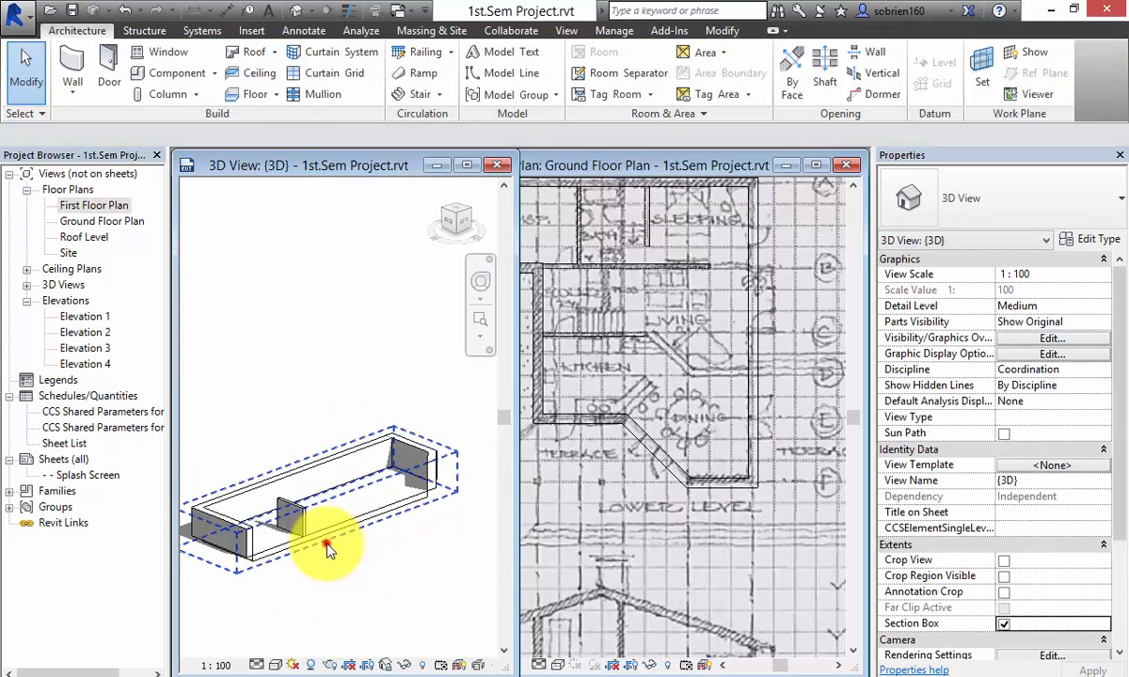
Step: Pull the section box's side and top back out to enclose the whole house, and deselect the box
left_click(328, 550)
middle_click_drag(353, 516, 433, 570, "shift")
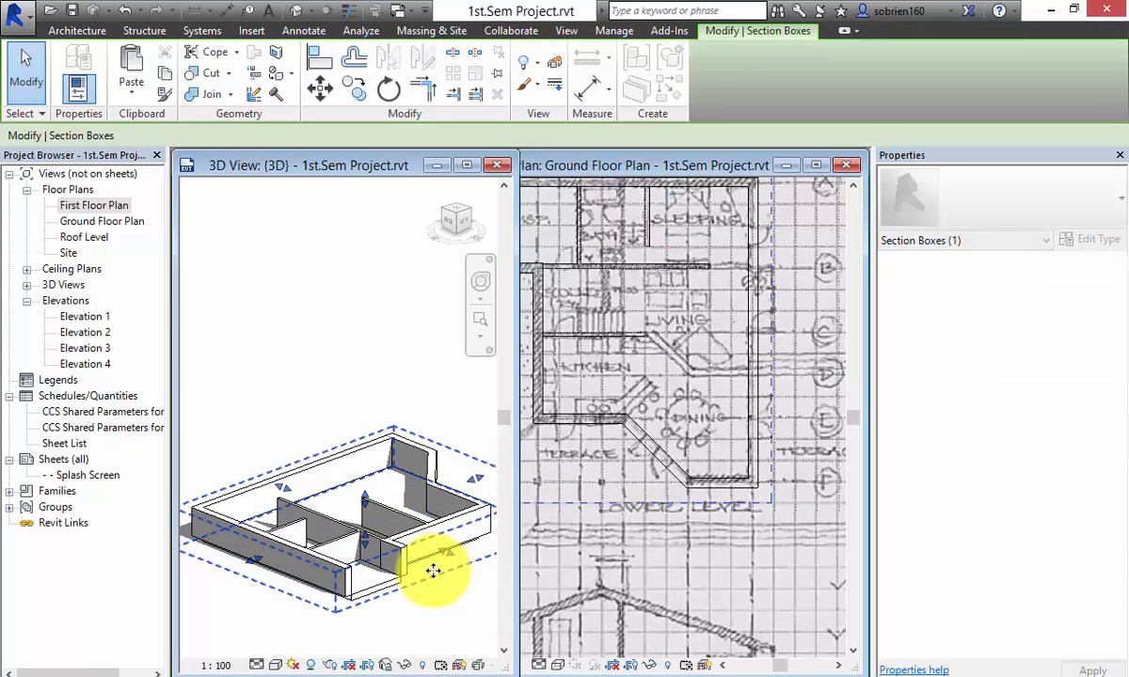
left_click_drag(449, 554, 463, 570)
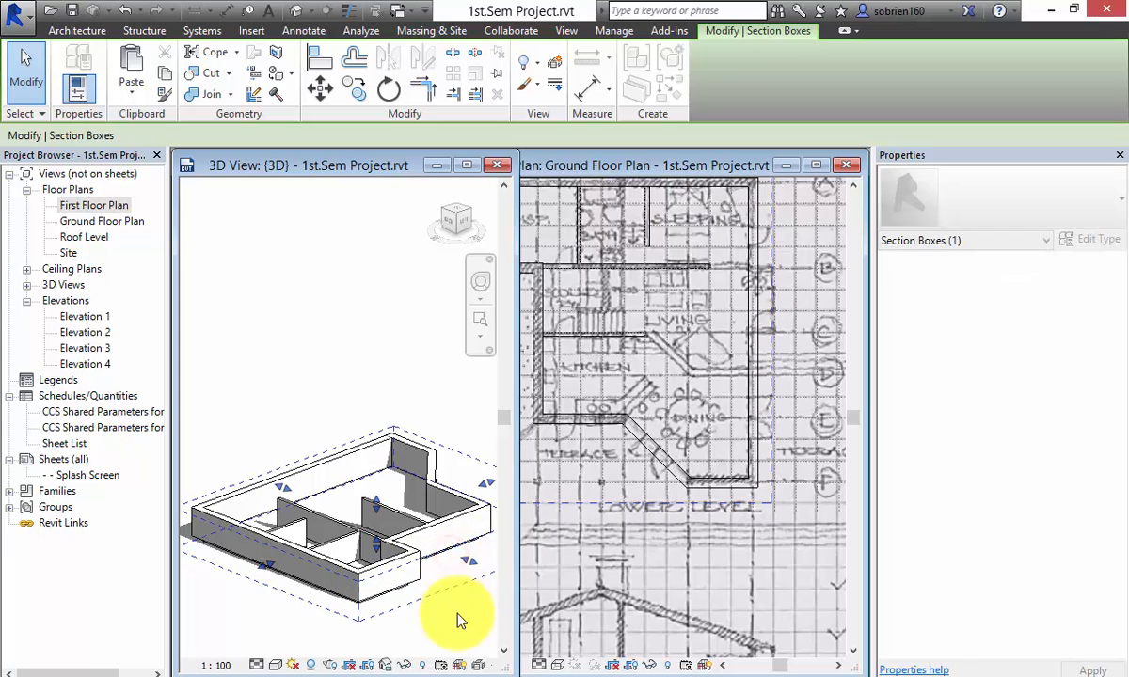
left_click(458, 613)
left_click(345, 612)
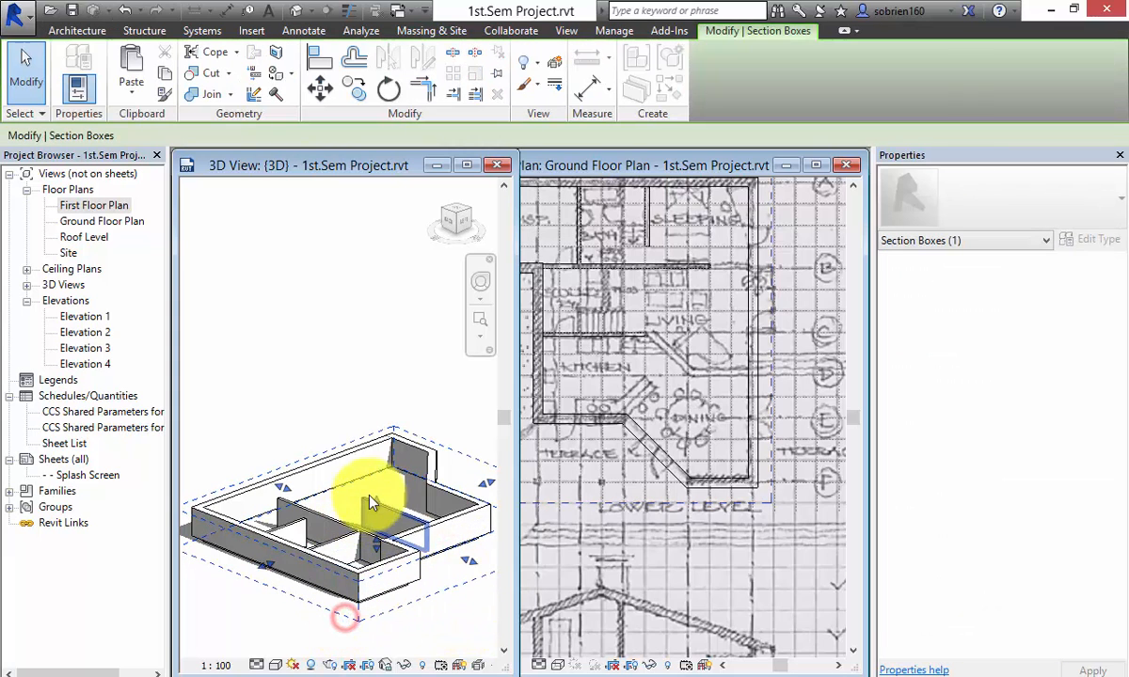
left_click_drag(376, 503, 378, 376)
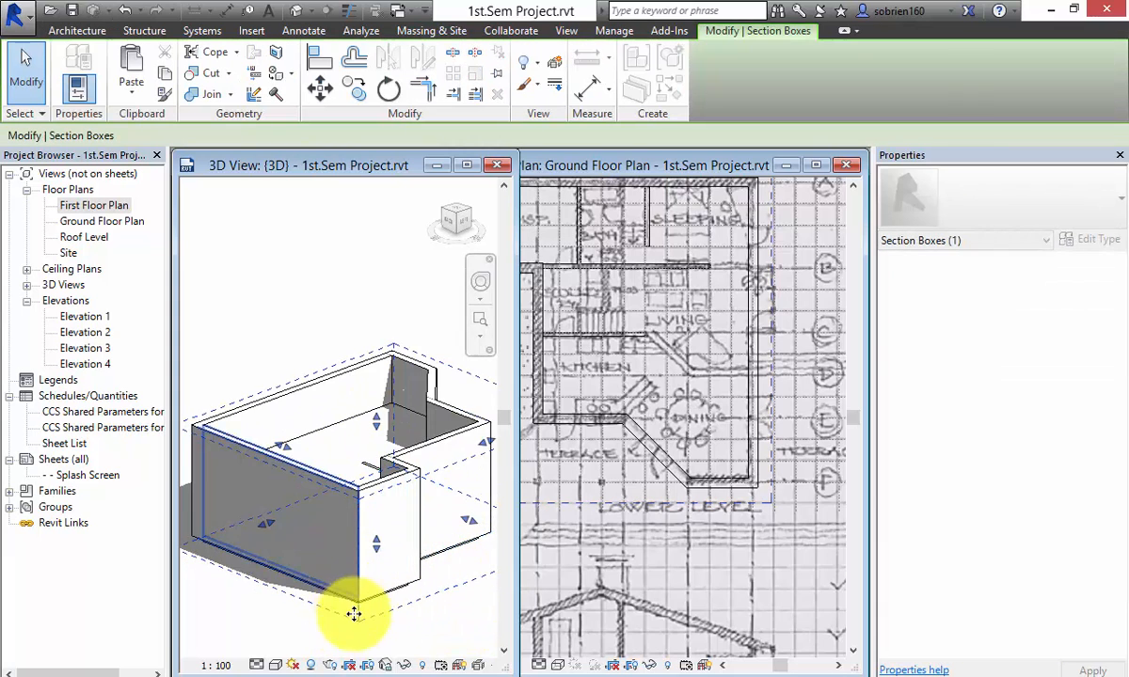
left_click(433, 658)
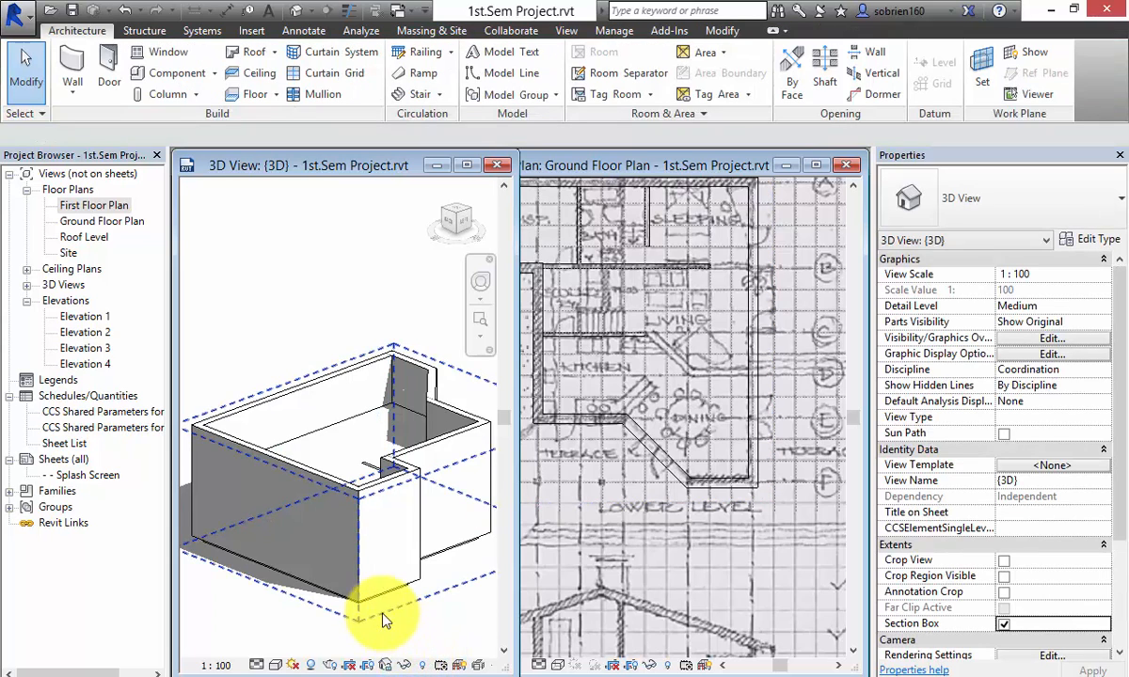
Step: Turn off the section box in the 3D view and look over the complete house
mouse_move(549, 676)
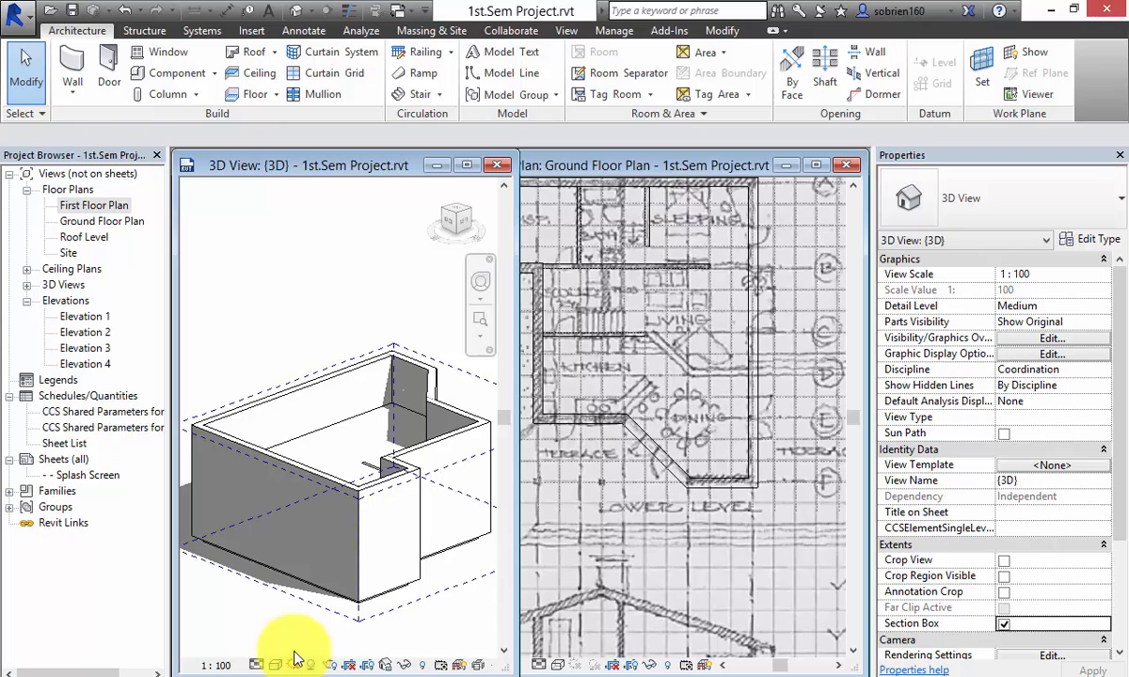
middle_click_drag(373, 531, 311, 564, "shift")
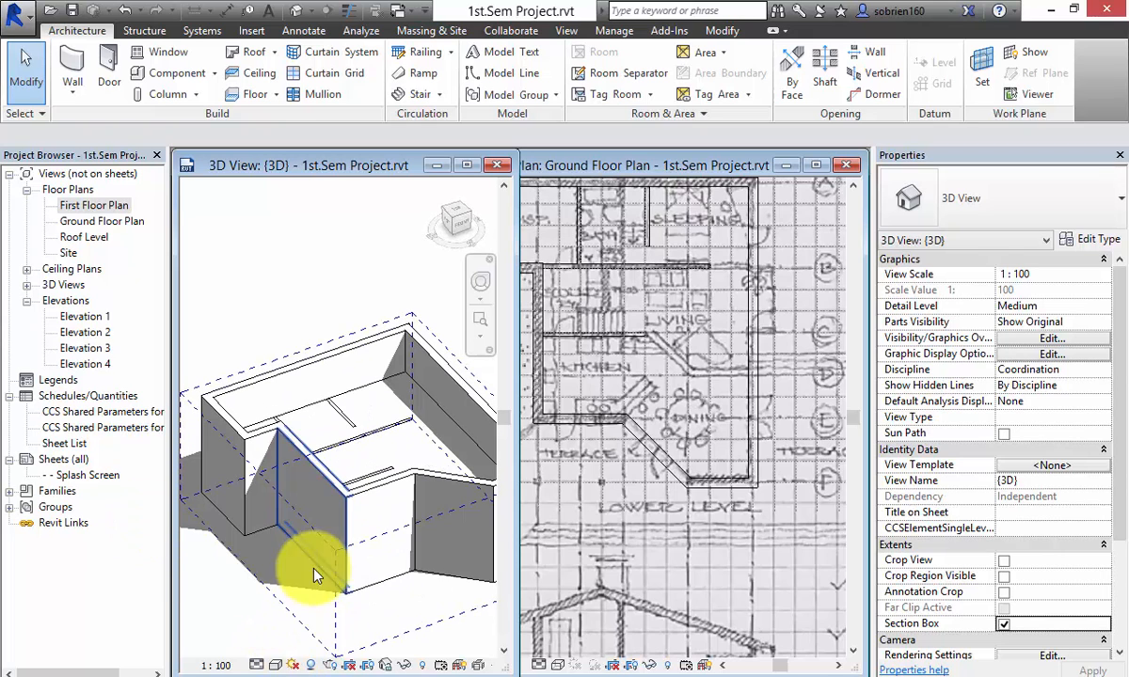
left_click(1004, 624)
left_click(263, 610)
middle_click_drag(363, 572, 303, 521)
scroll(300, 521, "down", 3)
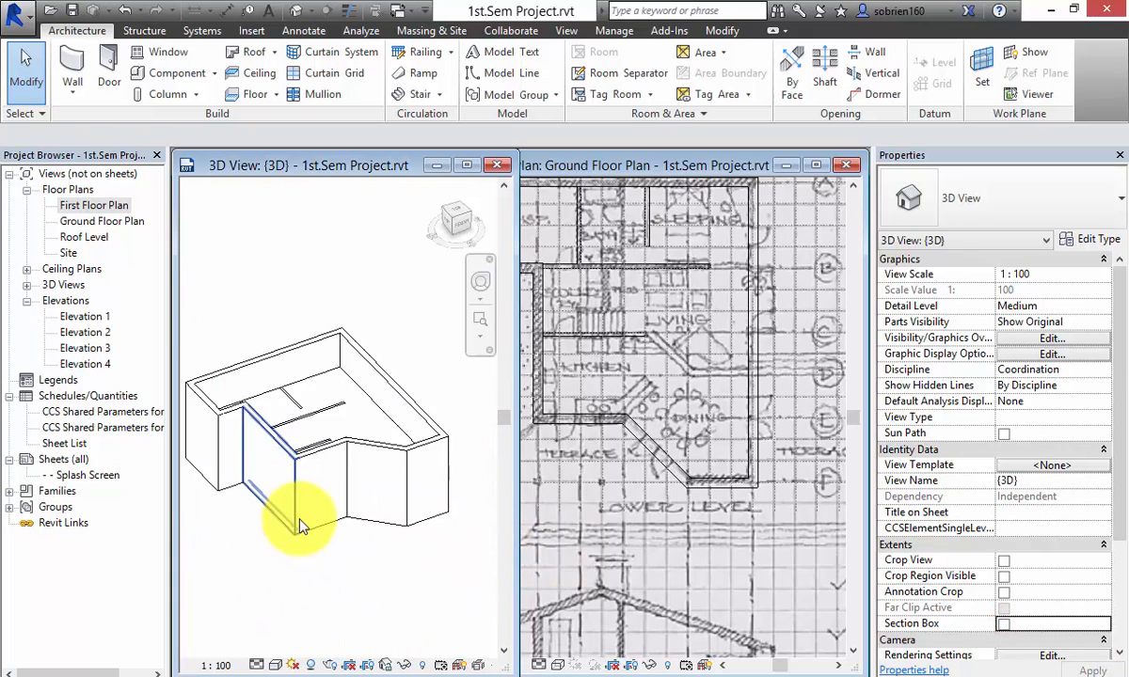
middle_click_drag(279, 573, 227, 491, "shift")
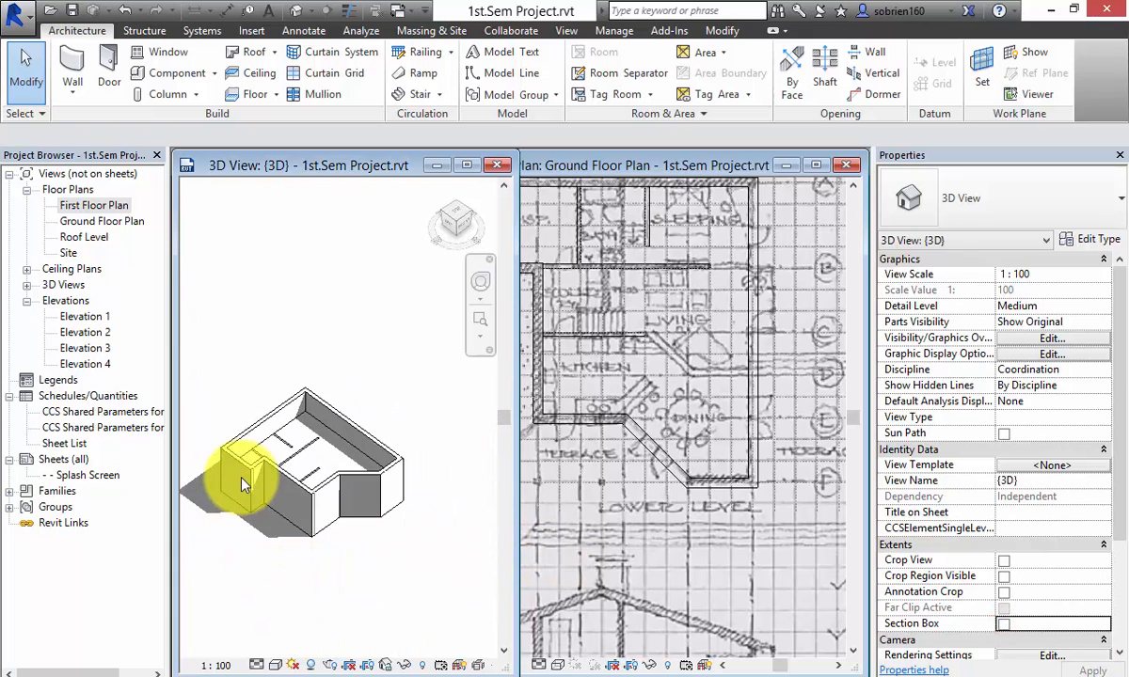
Step: Open the Roof Level floor plan, maximize its view and set its underlay to First Floor Plan
double_click(84, 237)
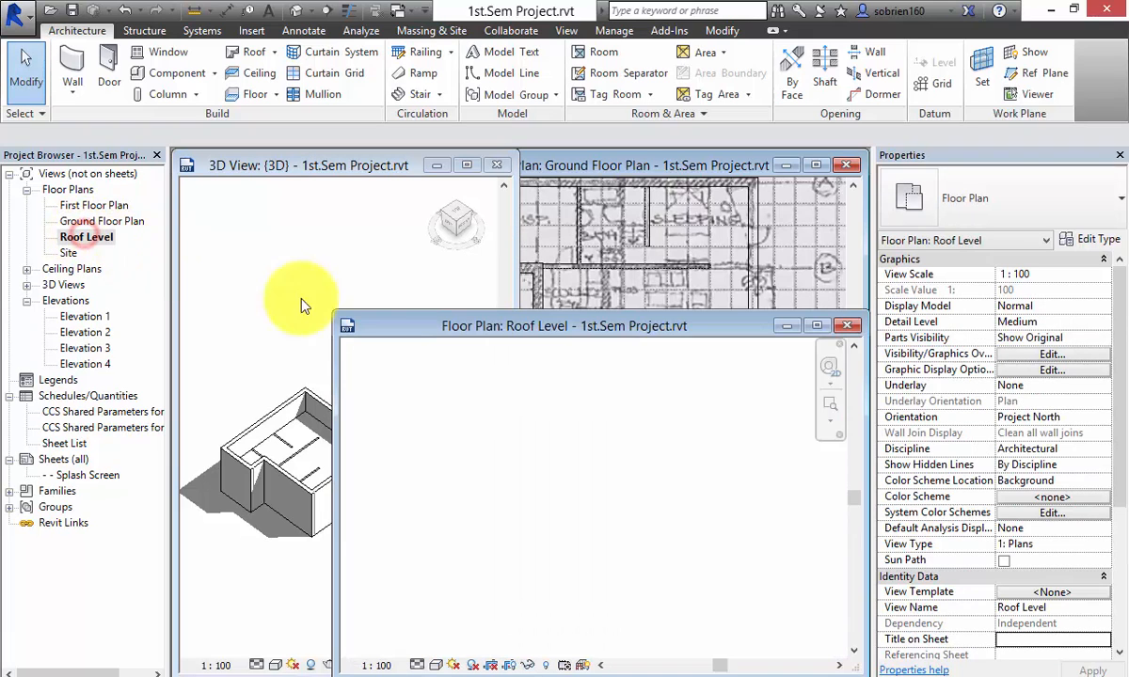
left_click_drag(735, 329, 621, 278)
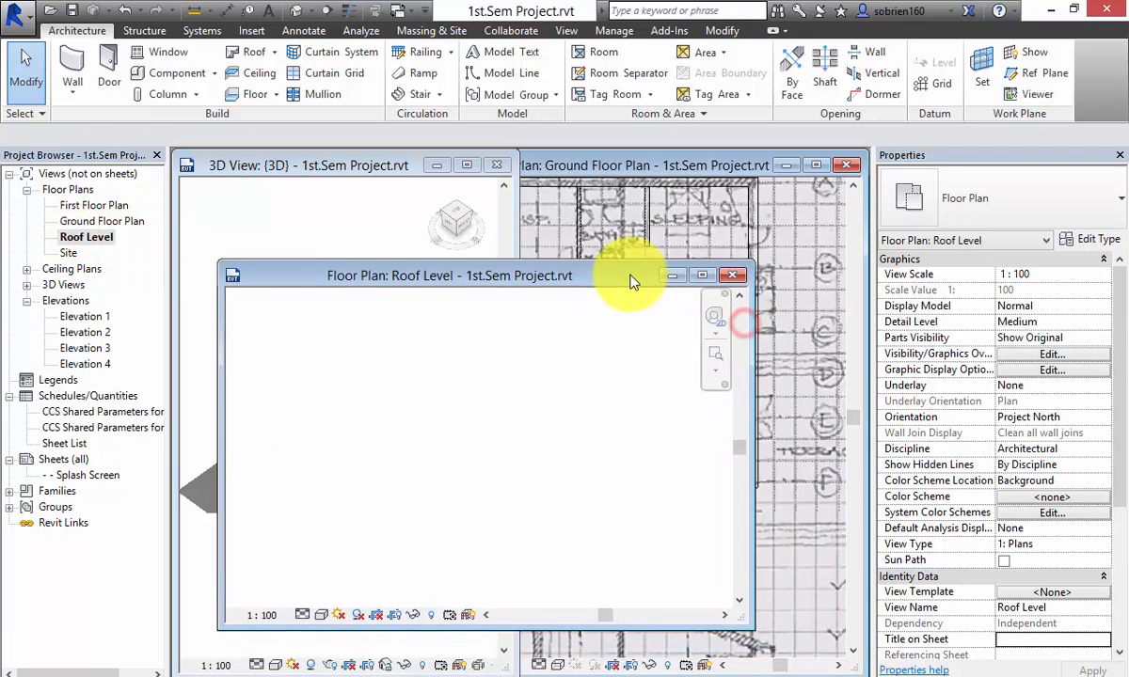
left_click(700, 278)
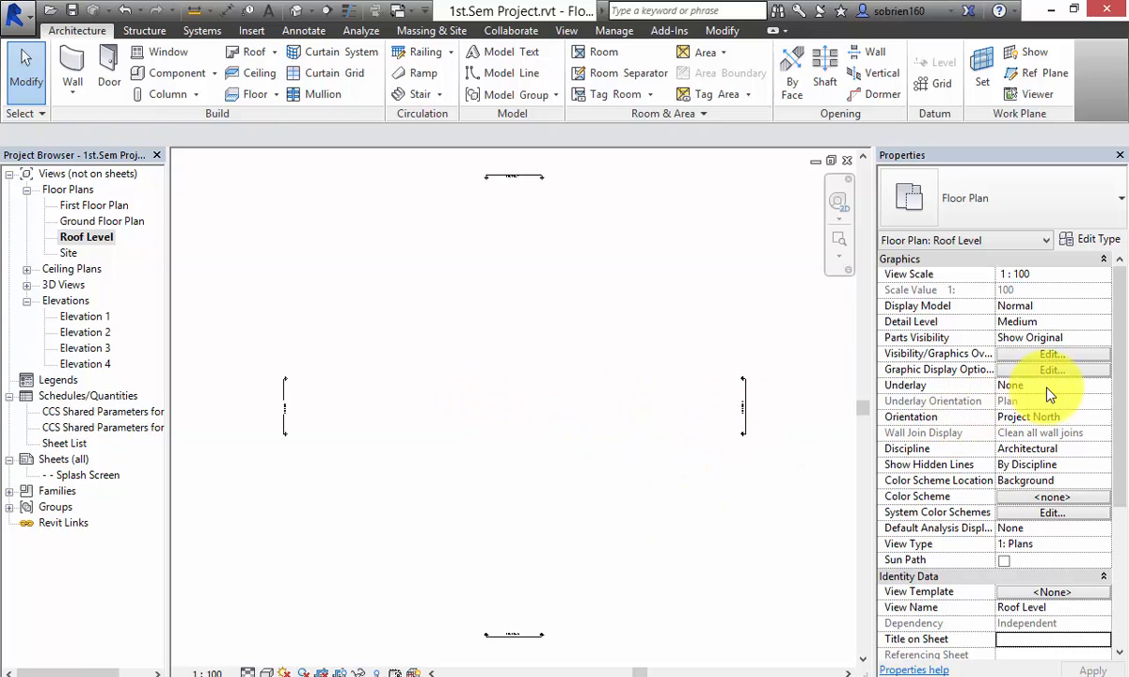
left_click(1098, 386)
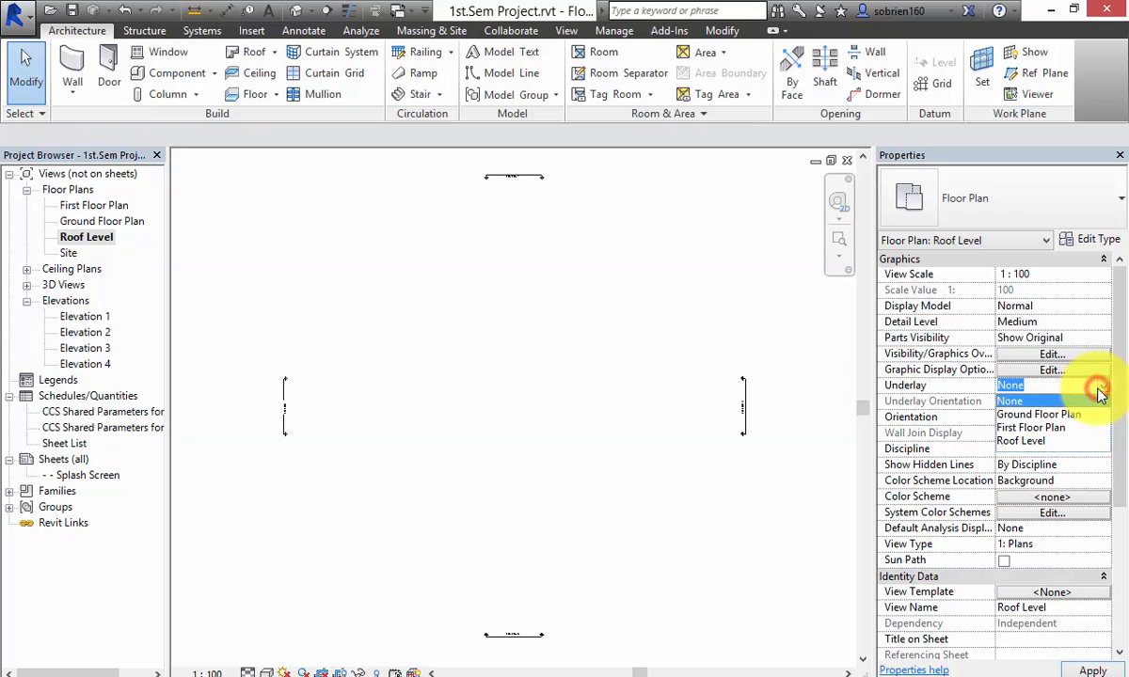
left_click(1038, 429)
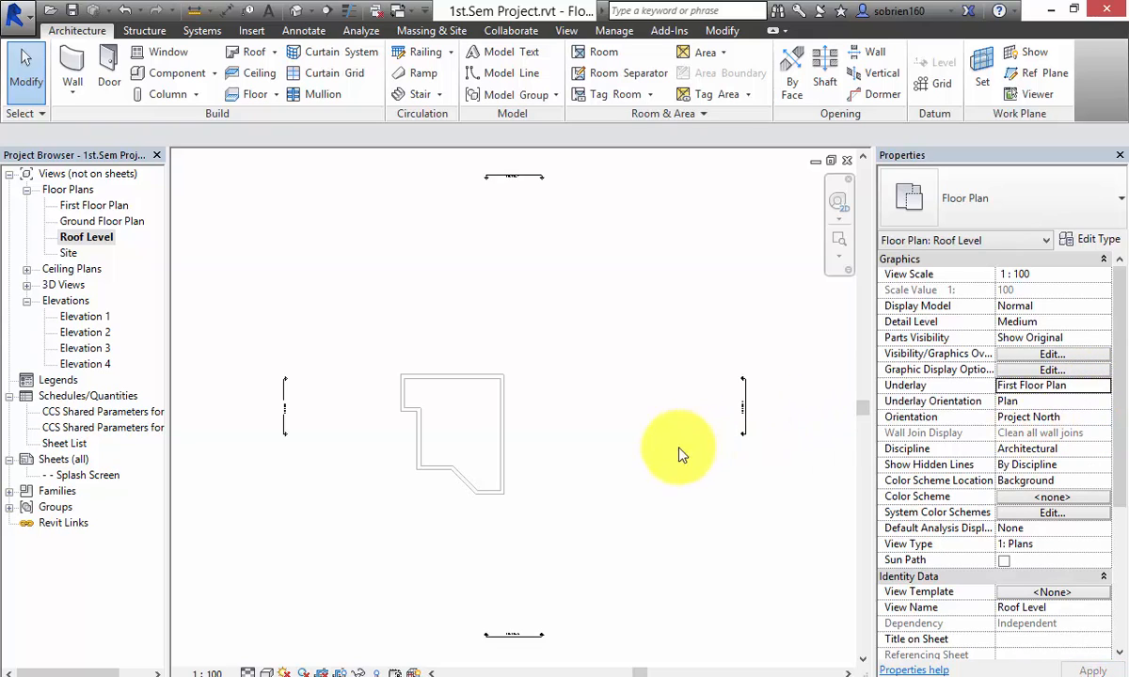
left_click(635, 414)
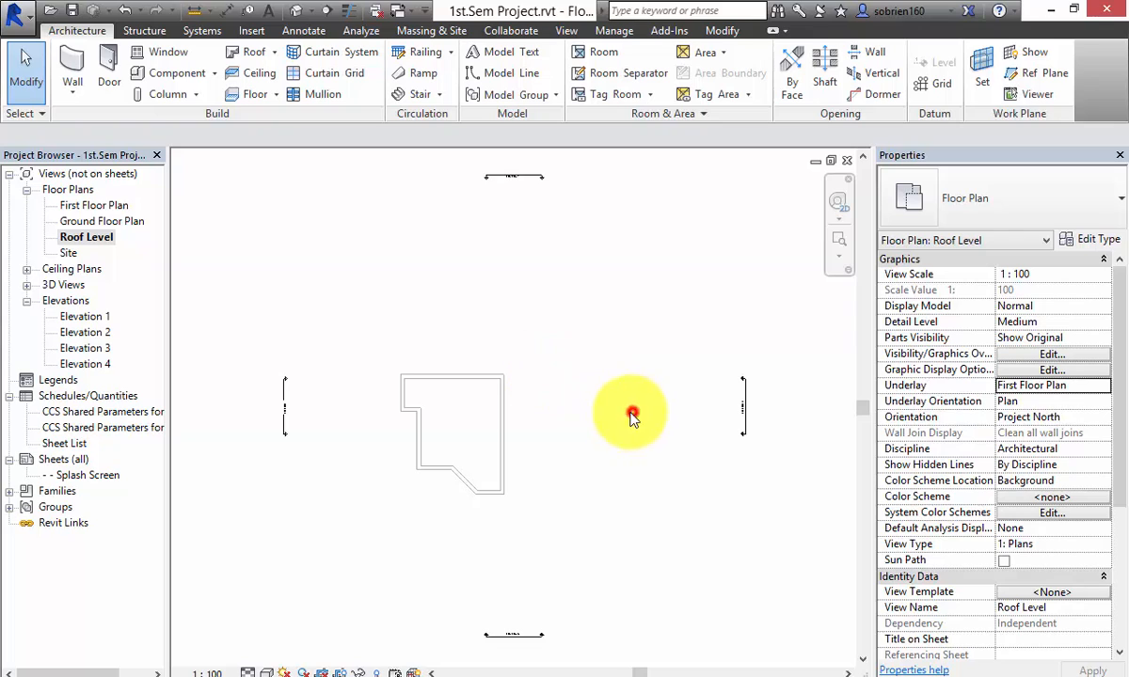
mouse_move(629, 475)
middle_mouse_down()
mouse_move(611, 452)
mouse_move(603, 474)
middle_mouse_up()
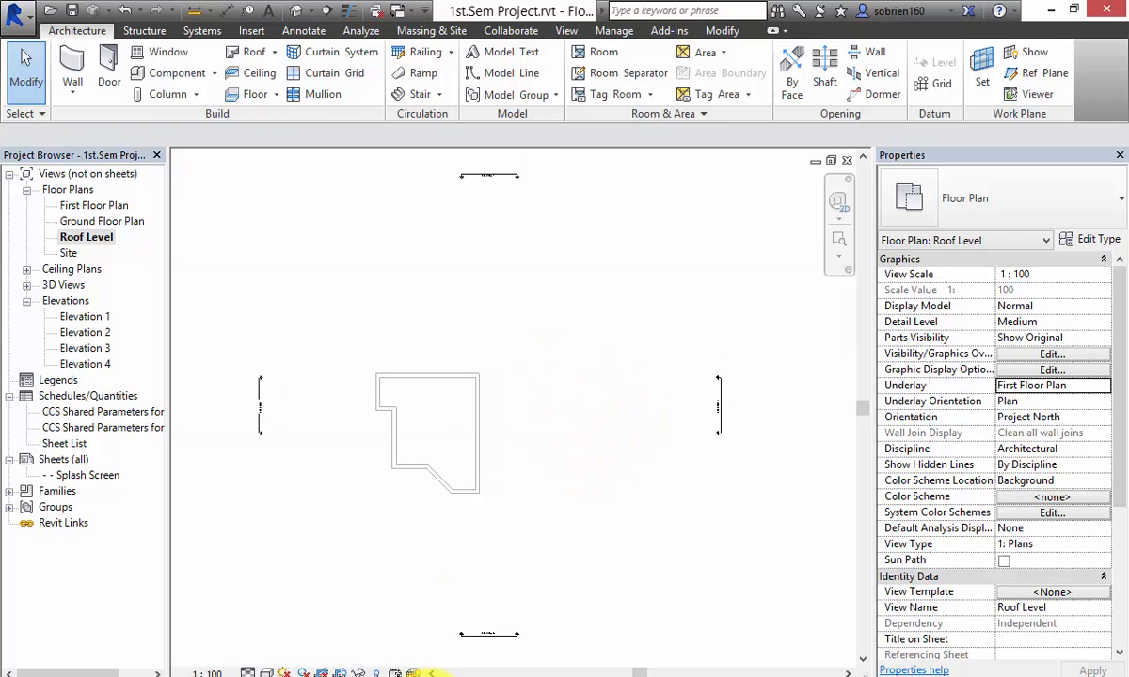
mouse_move(433, 672)
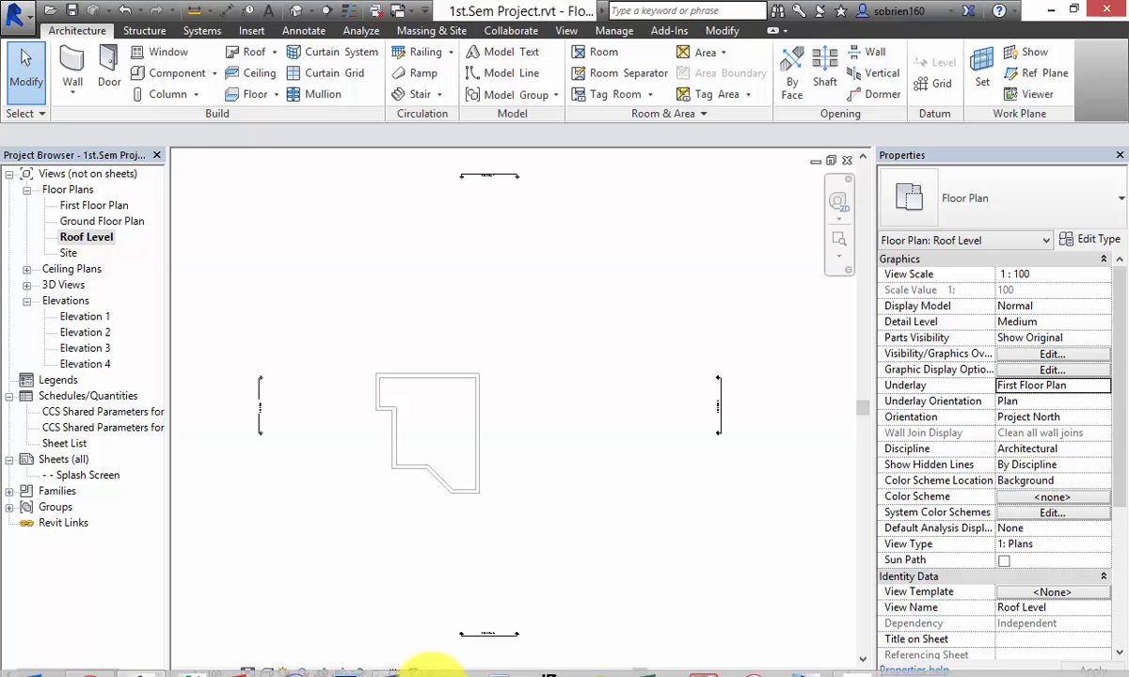
Step: Open the Ground Floor Plan and examine the scanned sketch's lower level plan and Section A-A
double_click(83, 220)
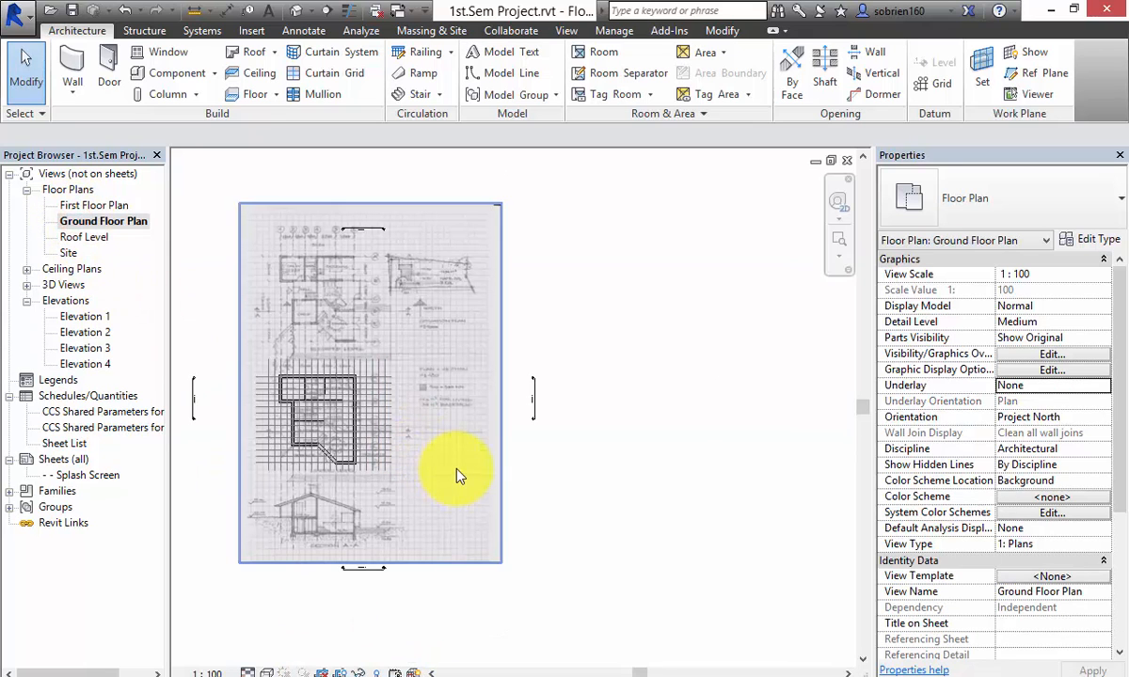
scroll(343, 428, "up", 3)
middle_click_drag(328, 517, 378, 621)
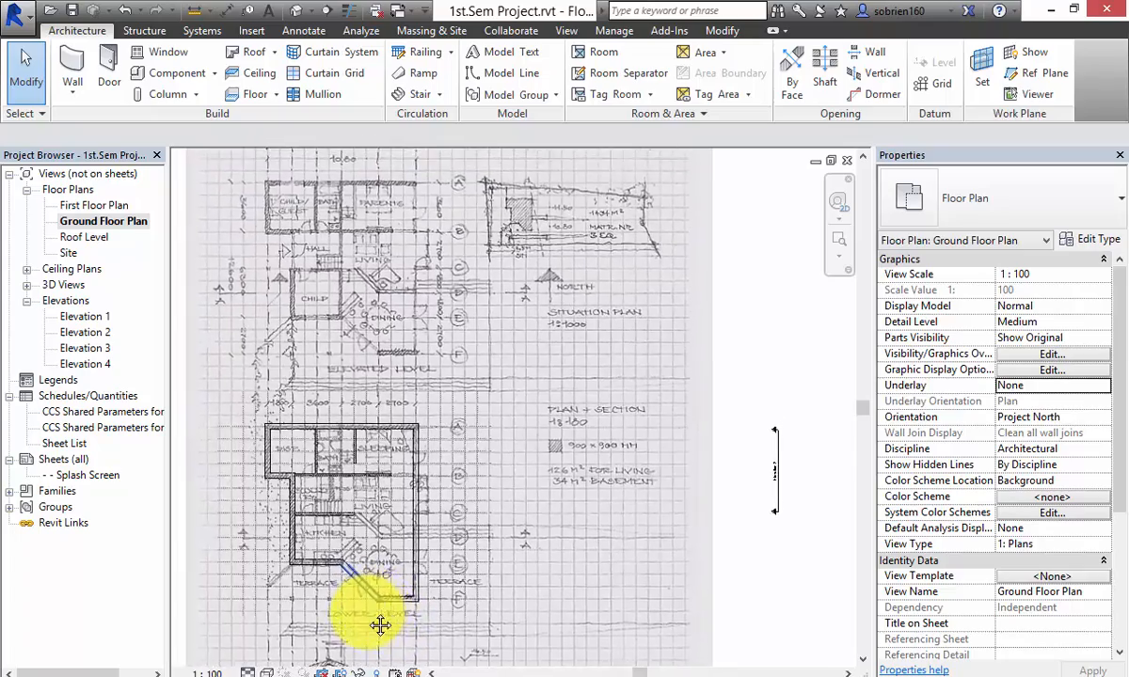
mouse_move(373, 434)
middle_mouse_down()
mouse_move(398, 272)
mouse_move(379, 431)
mouse_move(385, 327)
mouse_move(327, 428)
mouse_move(353, 409)
mouse_move(340, 539)
mouse_move(312, 619)
mouse_move(305, 434)
mouse_move(308, 453)
middle_mouse_up()
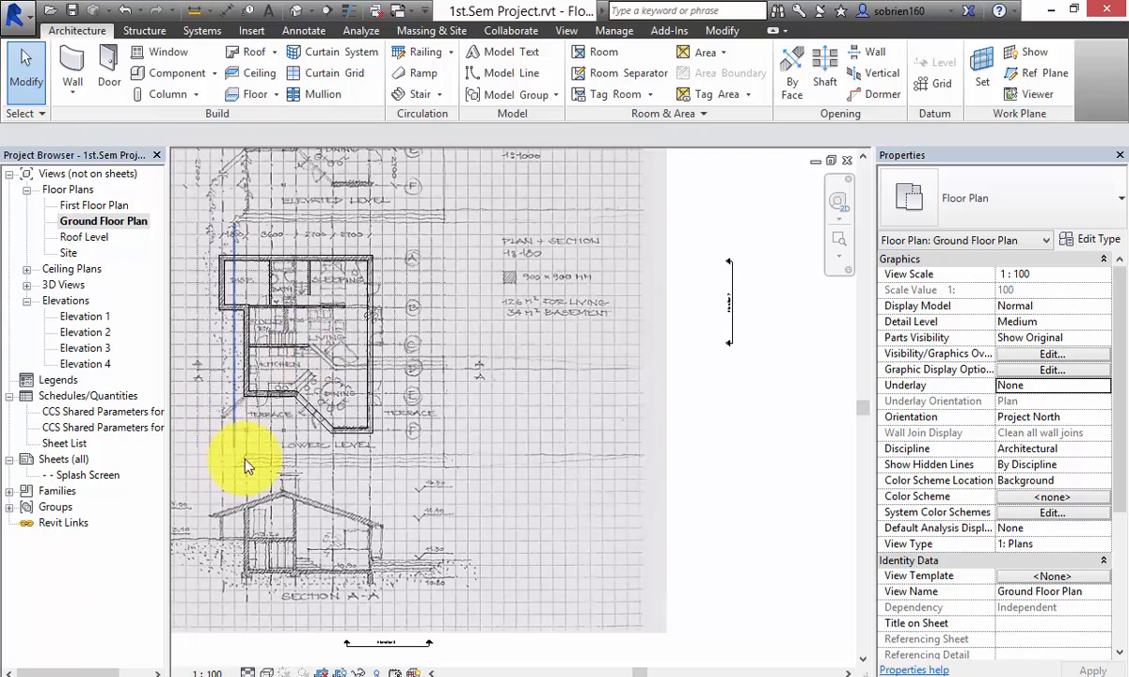
scroll(229, 431, "down", 3)
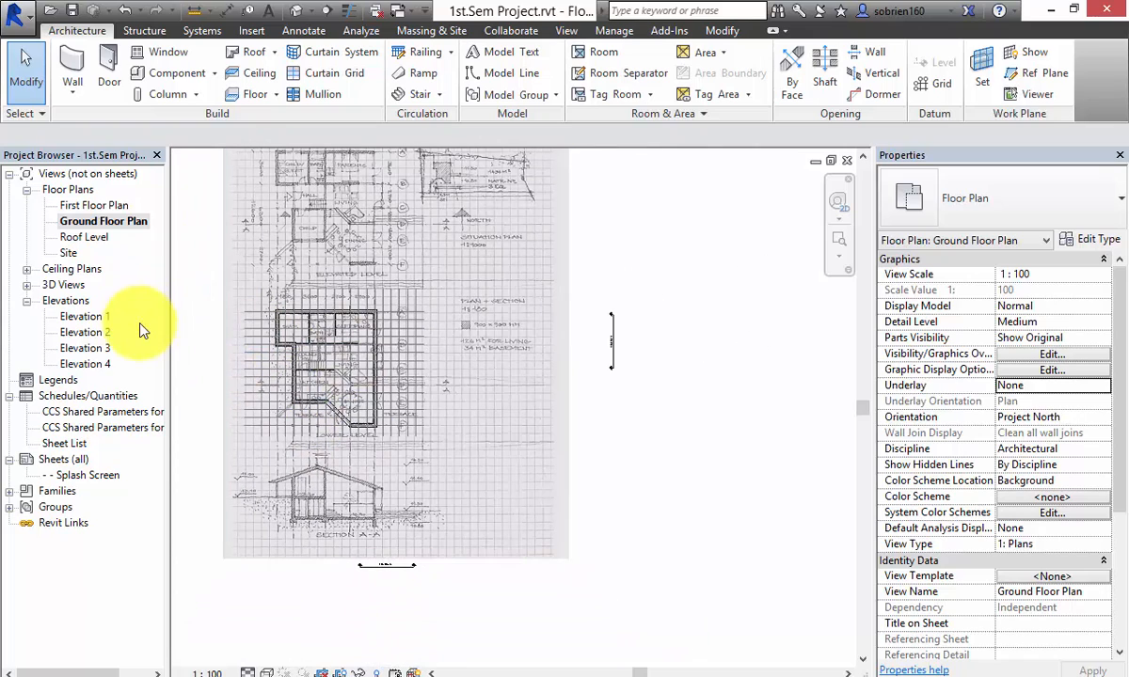
Step: On the Roof Level plan, create a Generic - 400mm roof by footprint from a 9400 x 13000 mm rectangle over the main house, and view it in 3D
double_click(85, 237)
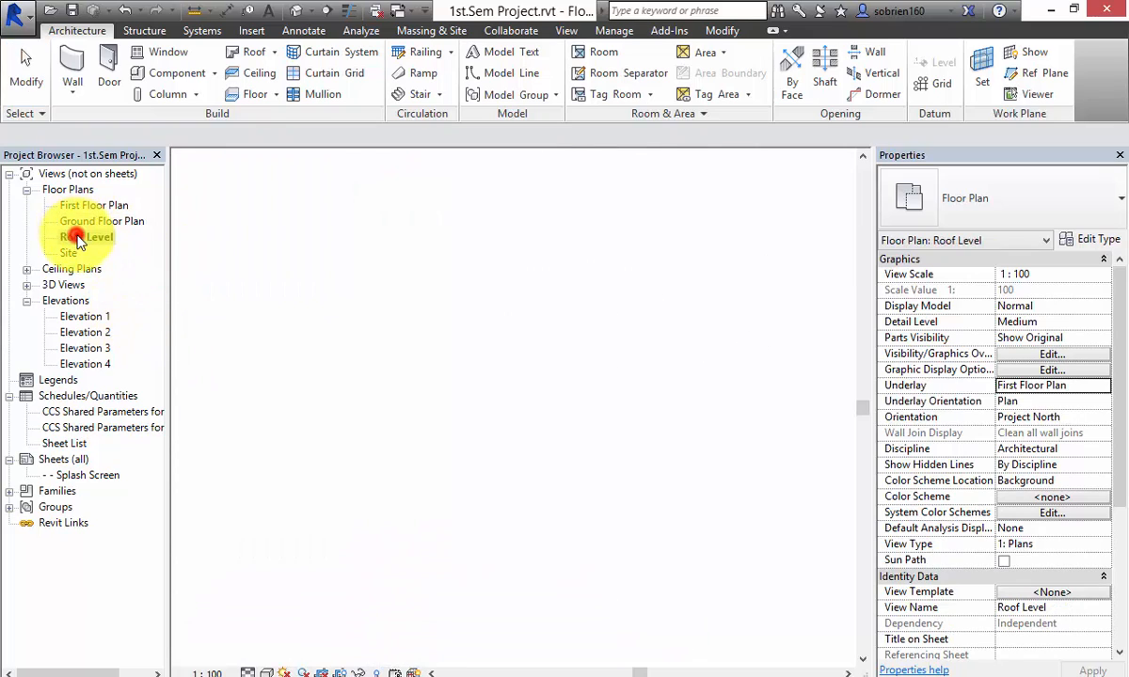
scroll(366, 538, "up", 2)
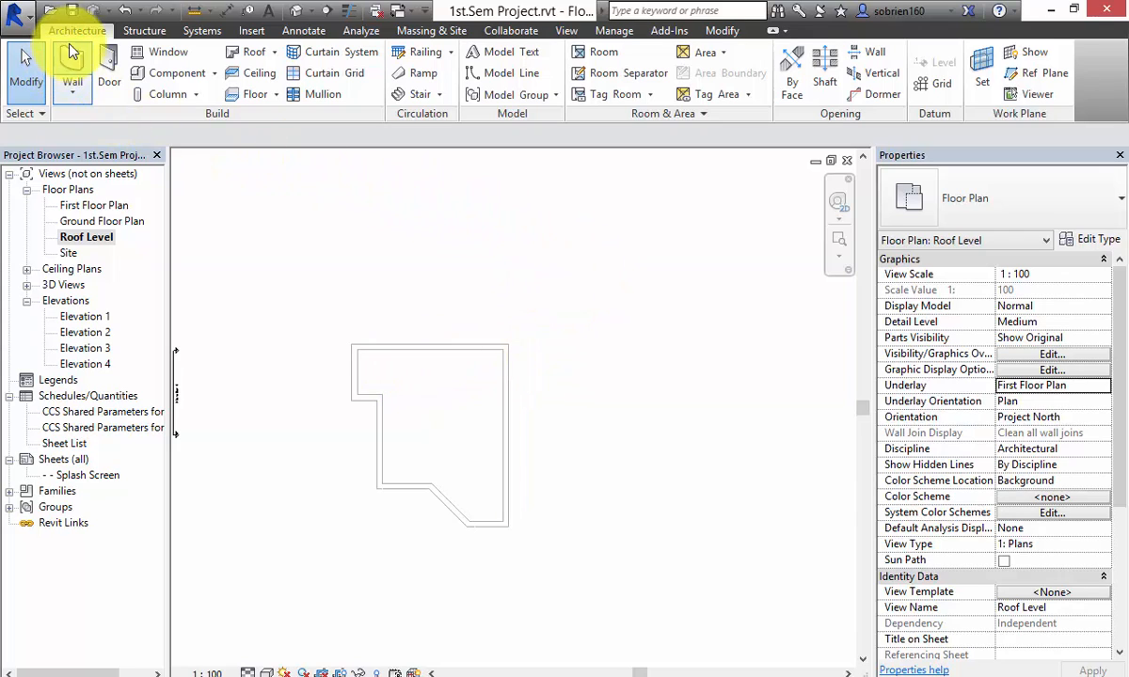
left_click(274, 56)
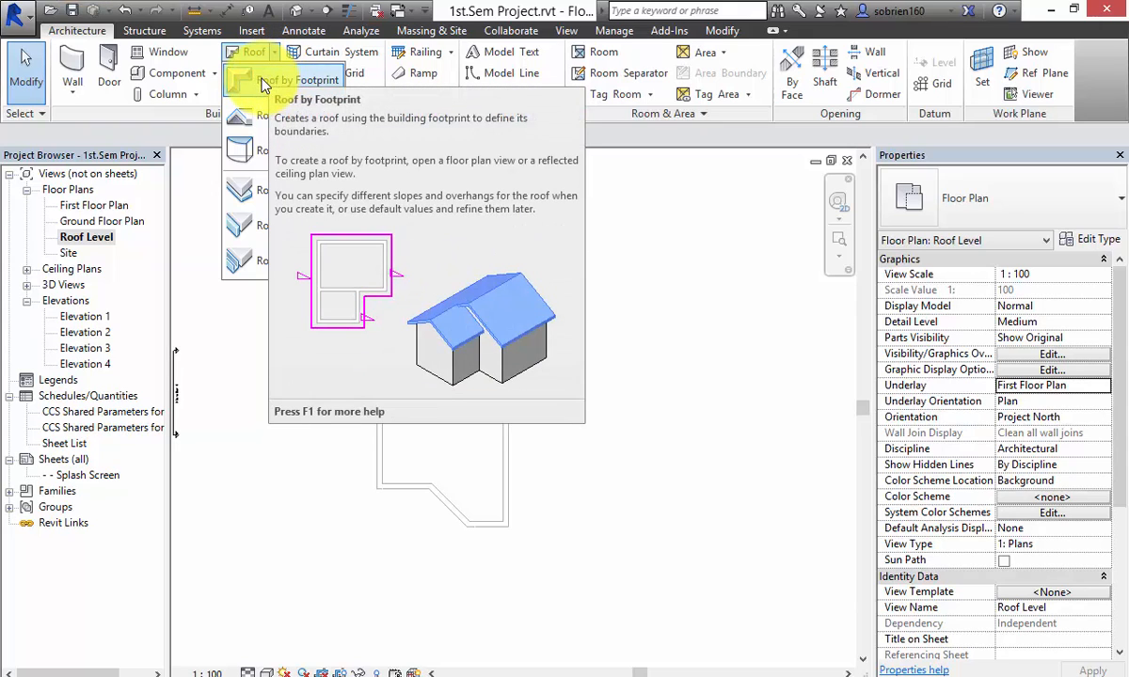
left_click(262, 83)
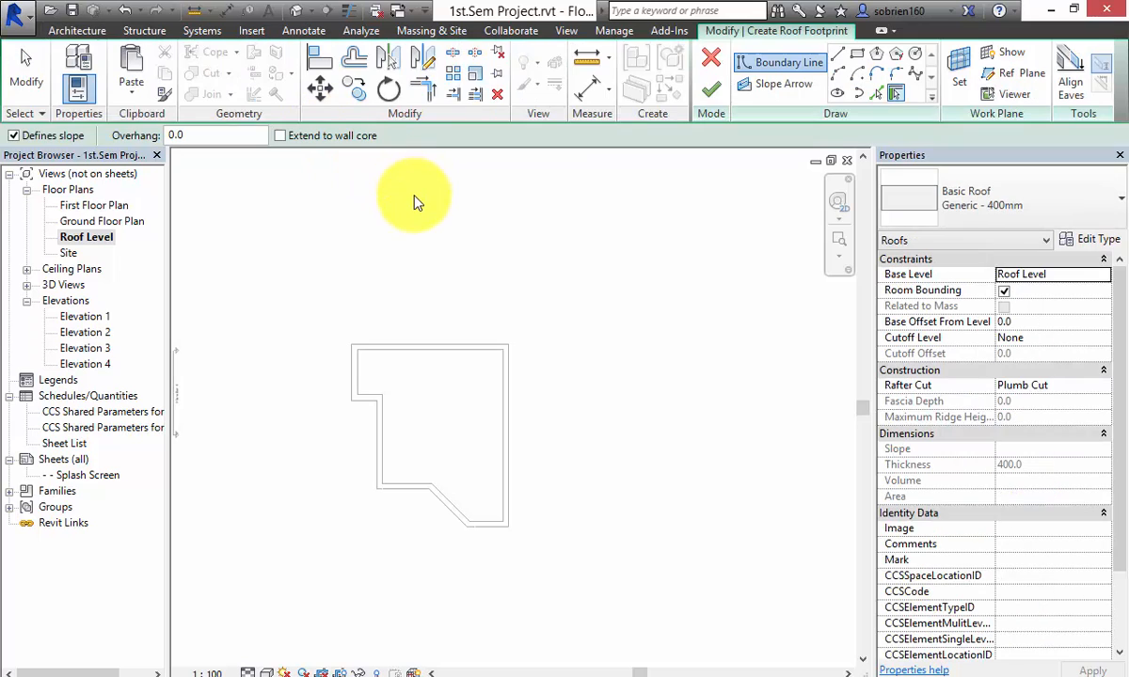
left_click(858, 58)
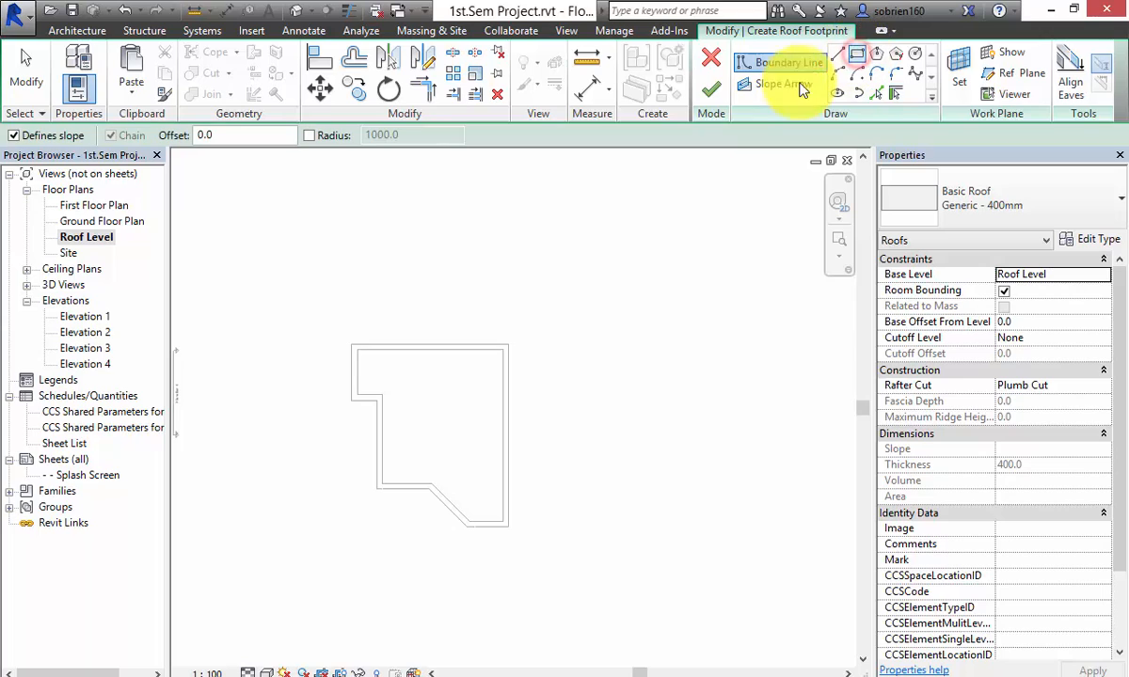
left_click(509, 348)
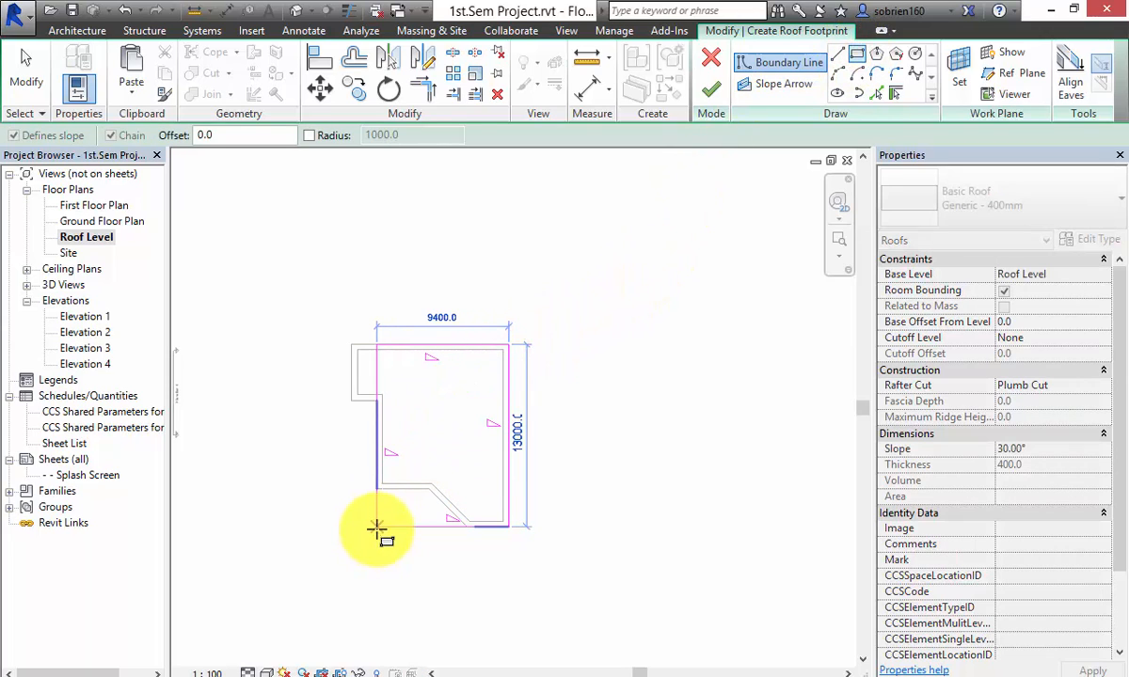
left_click(376, 529)
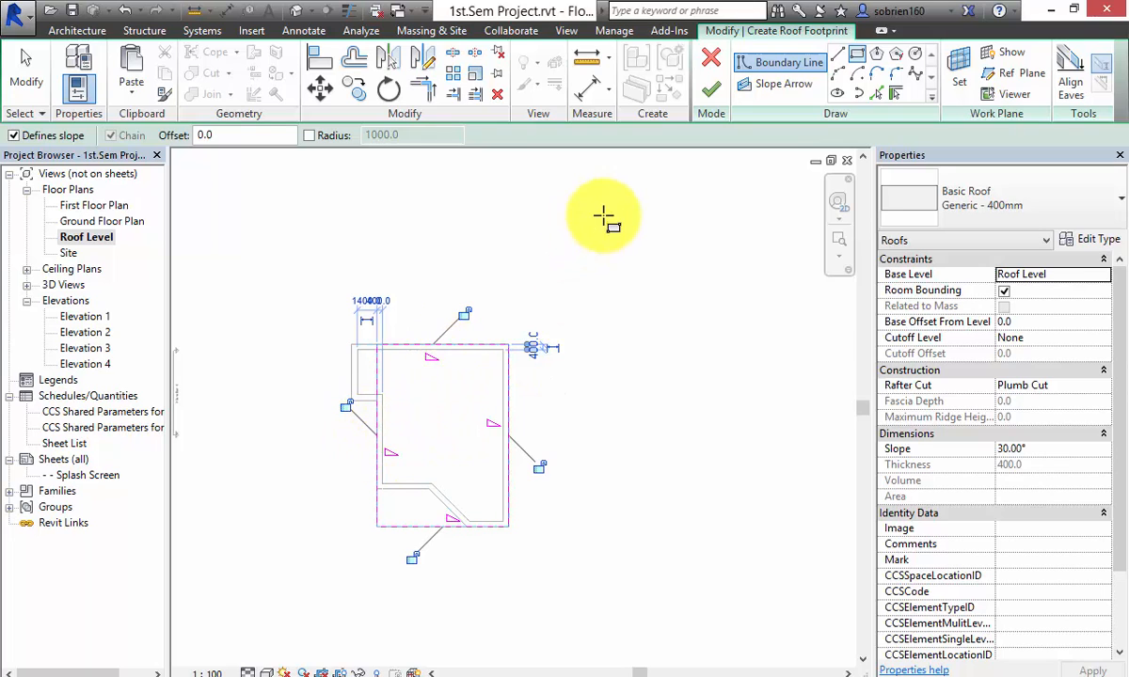
left_click(712, 101)
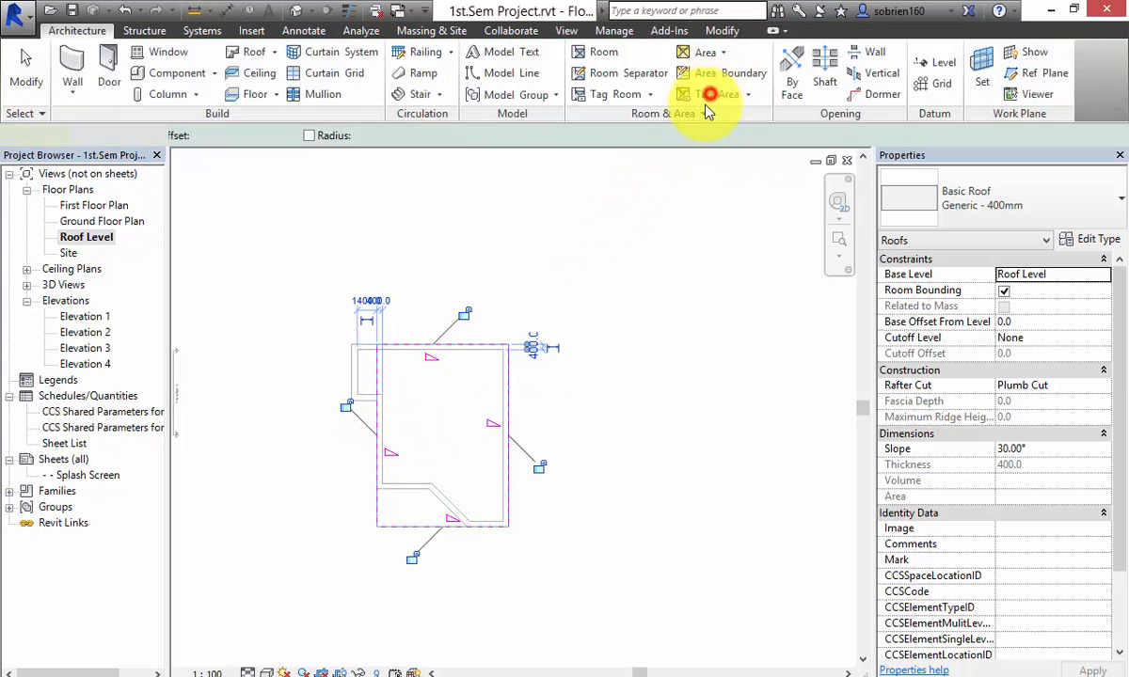
left_click(621, 313)
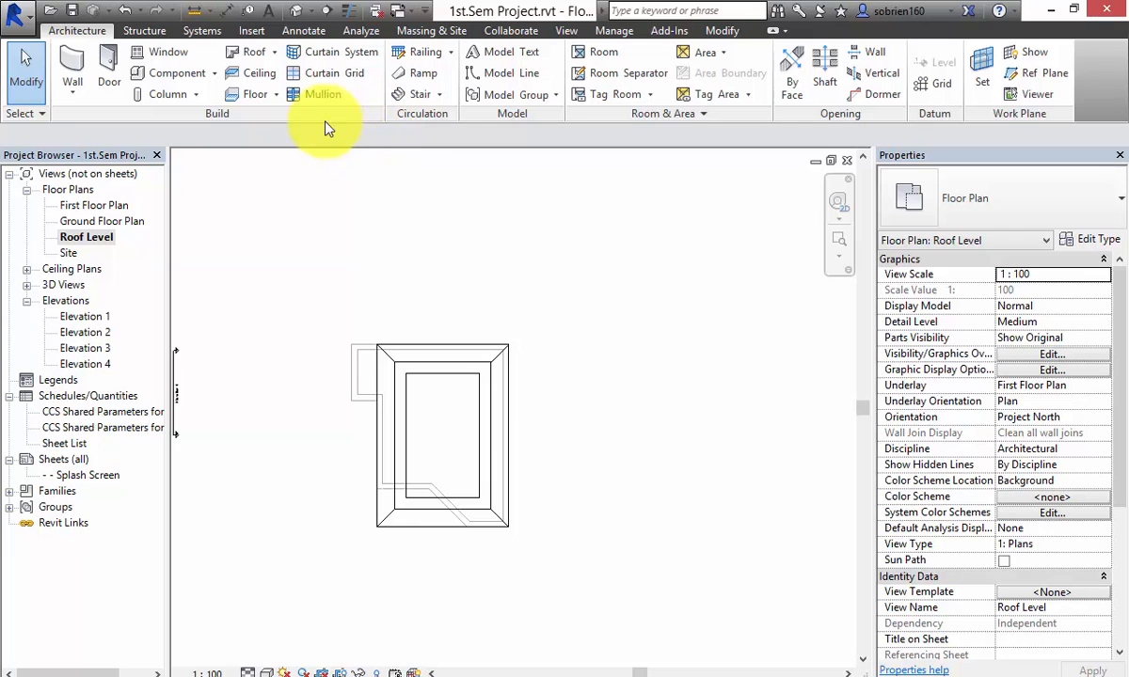
left_click(296, 10)
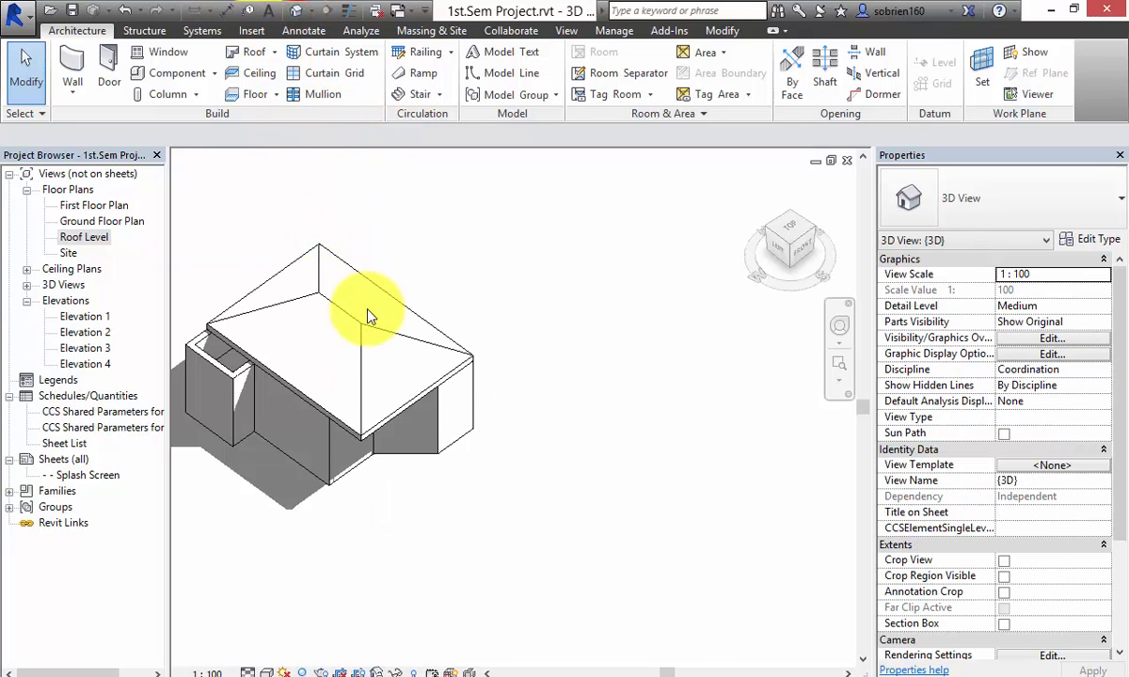
middle_click_drag(369, 317, 345, 318, "shift")
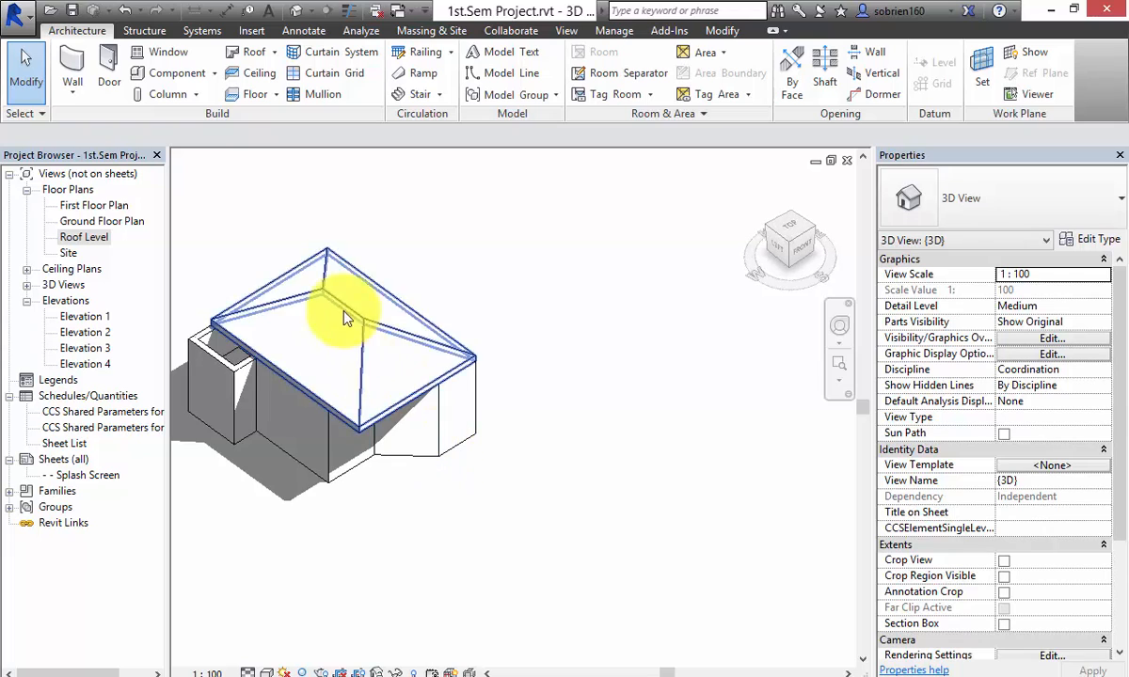
Step: Edit the roof footprint on the Roof Level plan so the two short edges no longer define a slope, and finish the sketch
double_click(86, 237)
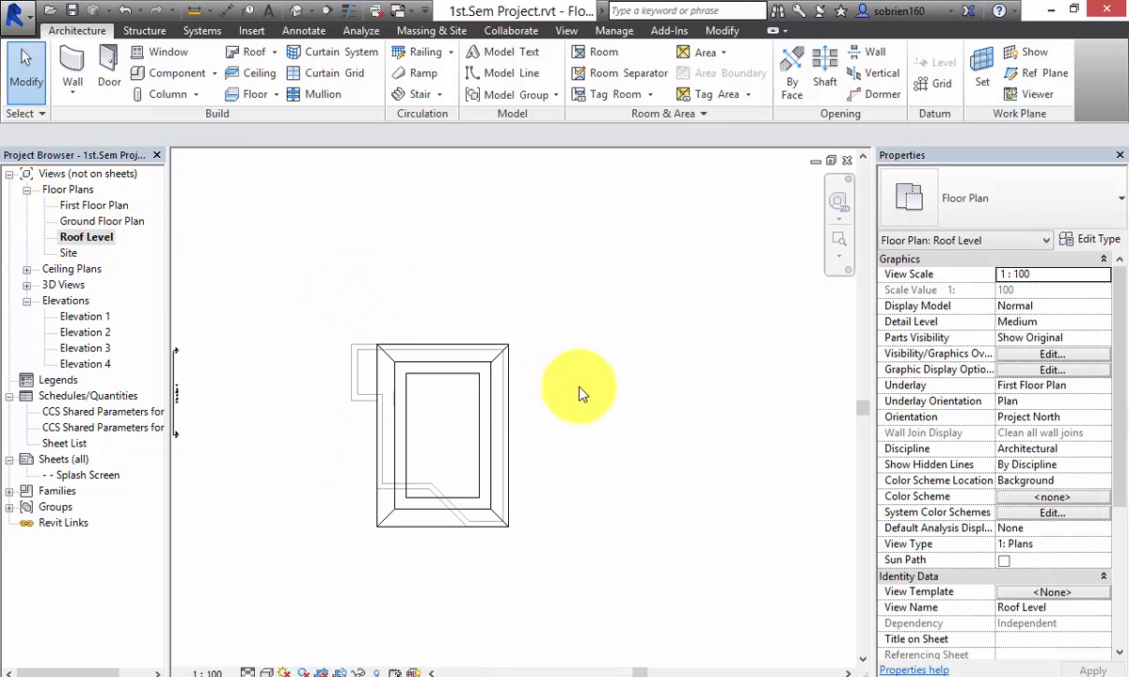
left_click(509, 419)
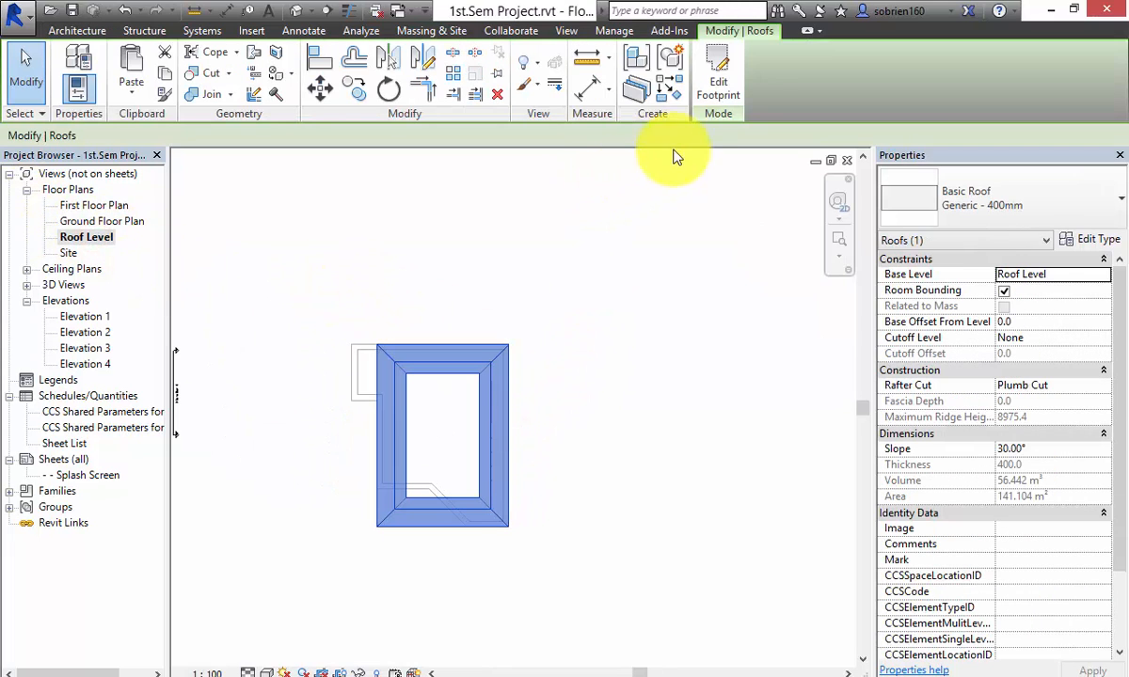
left_click(717, 82)
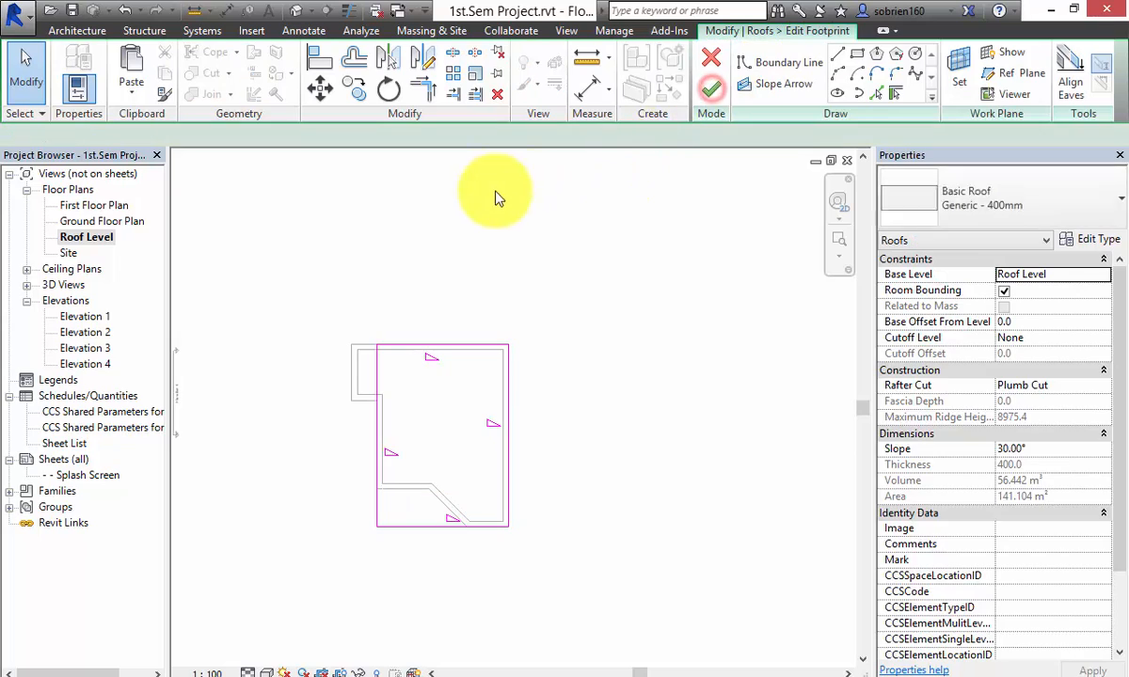
left_click(473, 347)
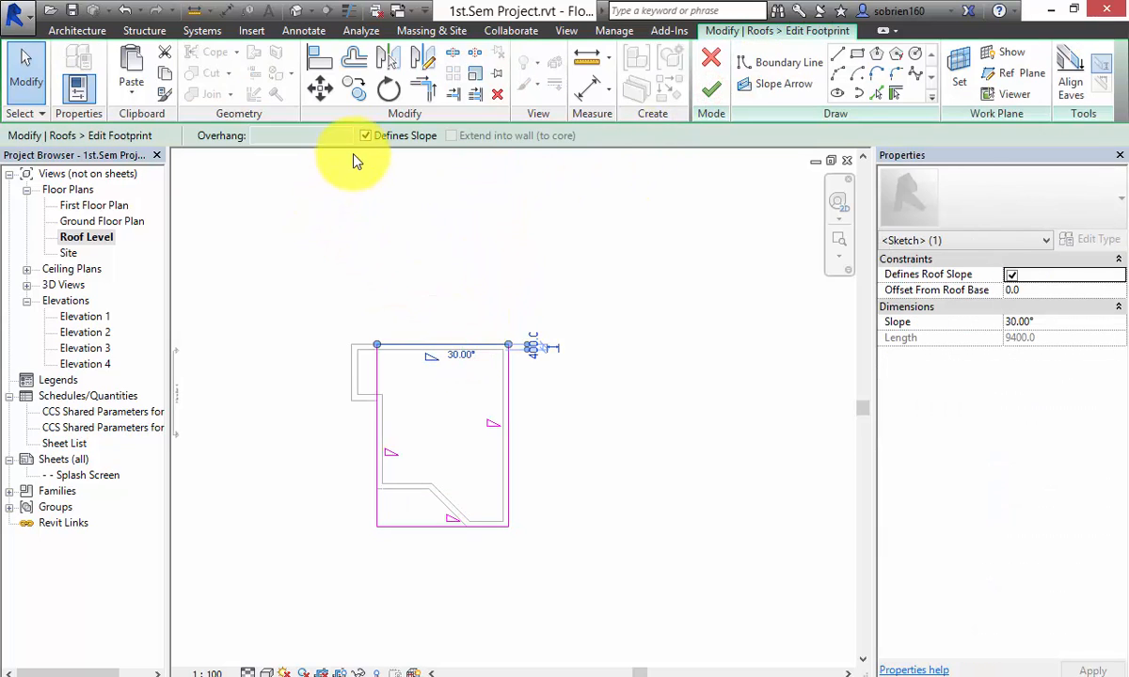
left_click(366, 136)
left_click(441, 544)
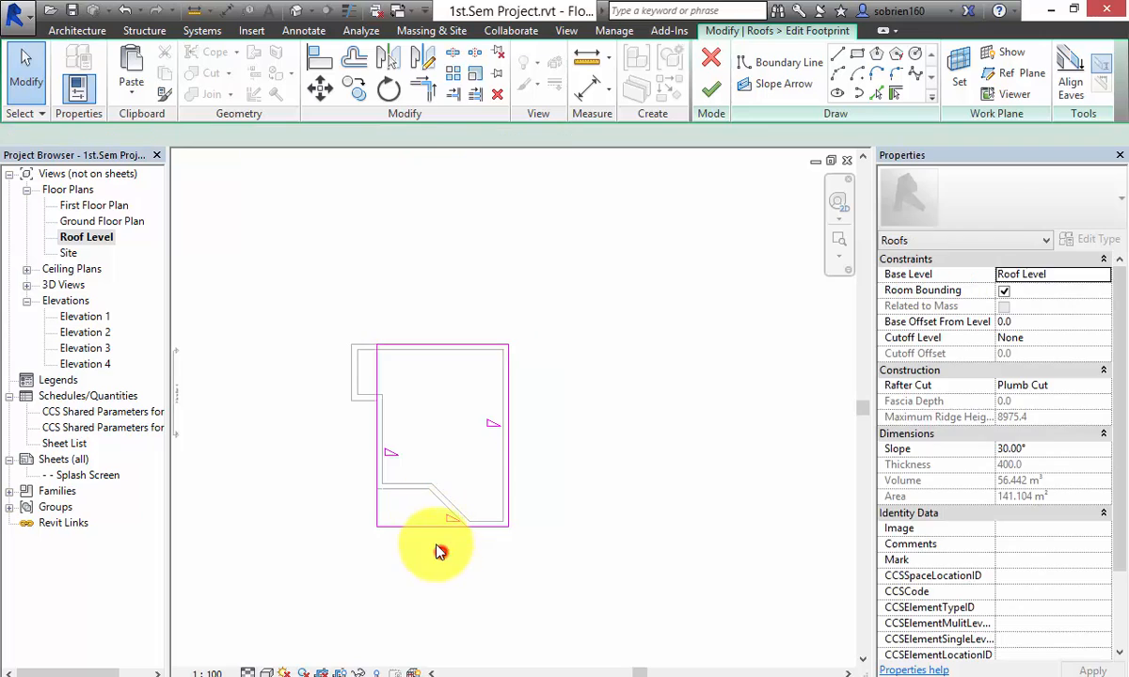
left_click(442, 528)
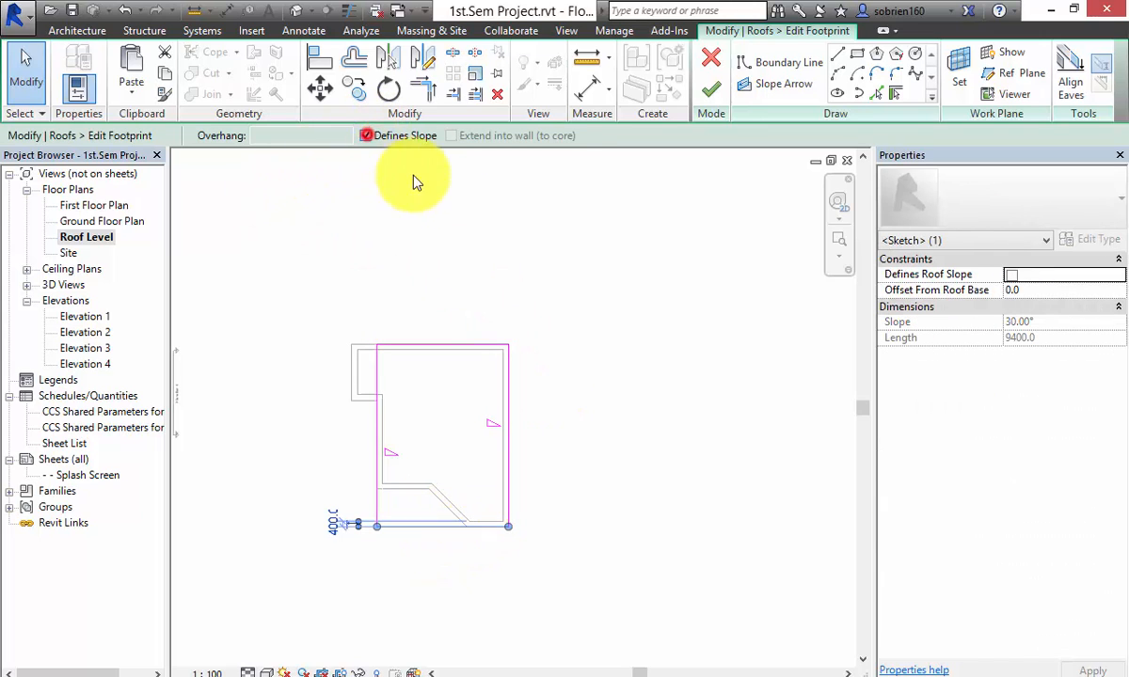
left_click(491, 254)
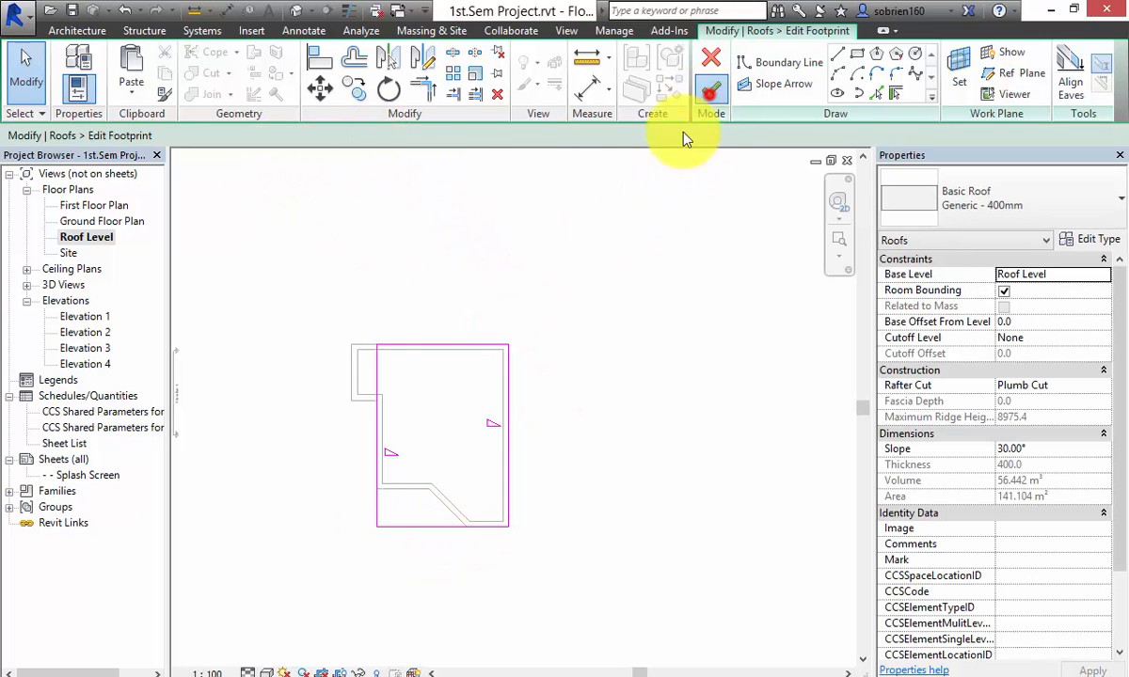
left_click(581, 245)
Step: Set the roof's slope to 15° in the 3D view and deselect it
left_click(294, 9)
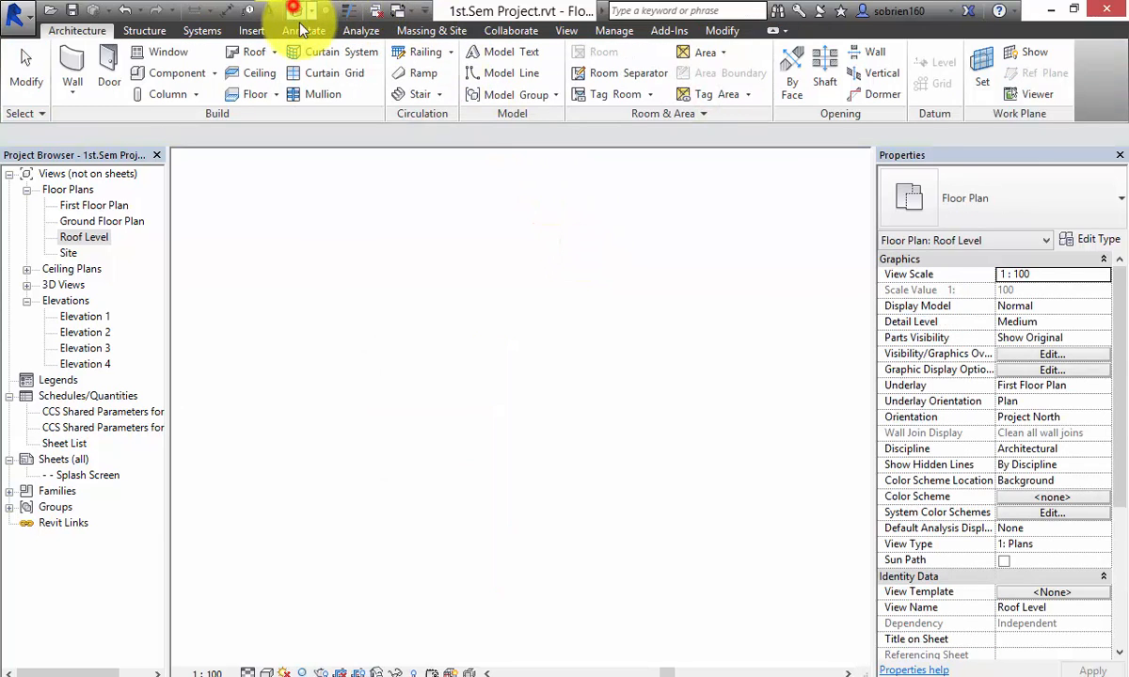
mouse_move(449, 474)
middle_mouse_down("shift")
mouse_move(323, 317)
mouse_move(390, 328)
mouse_move(534, 434)
mouse_move(409, 357)
mouse_move(534, 322)
middle_mouse_up("shift")
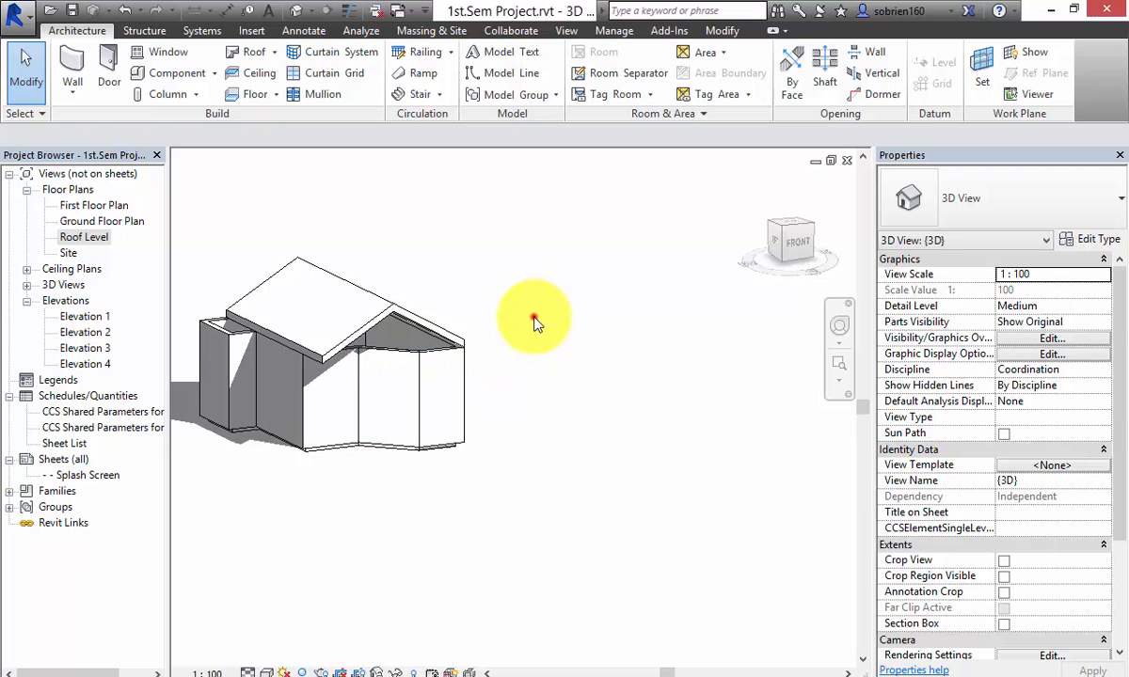
left_click(304, 262)
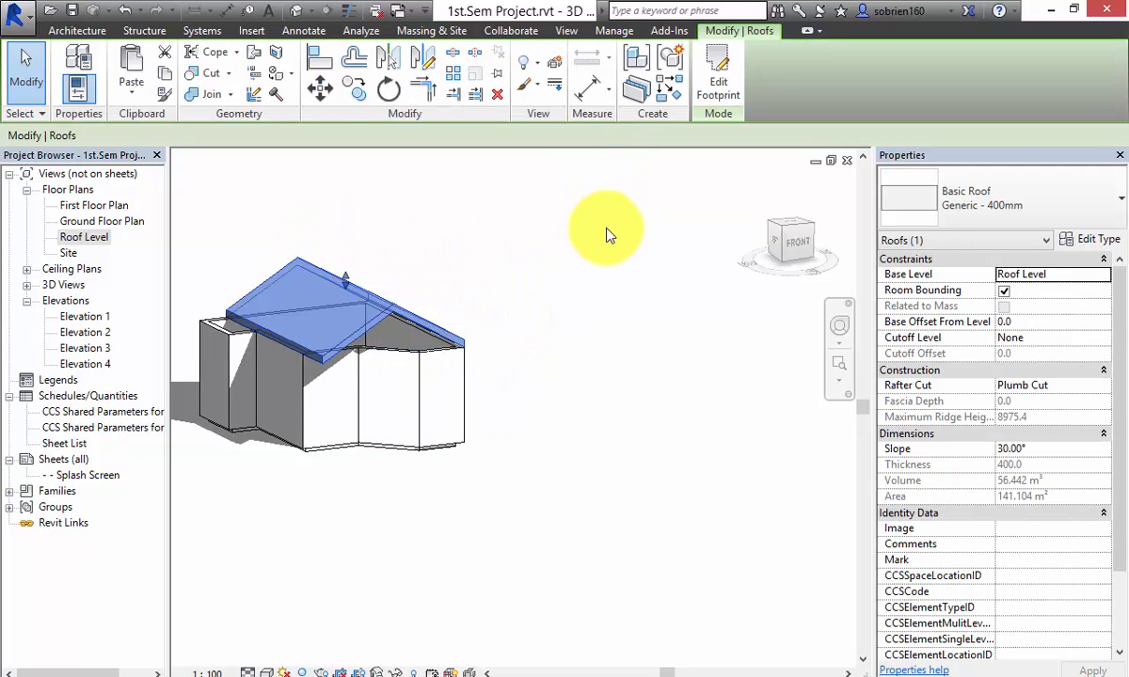
left_click(1041, 451)
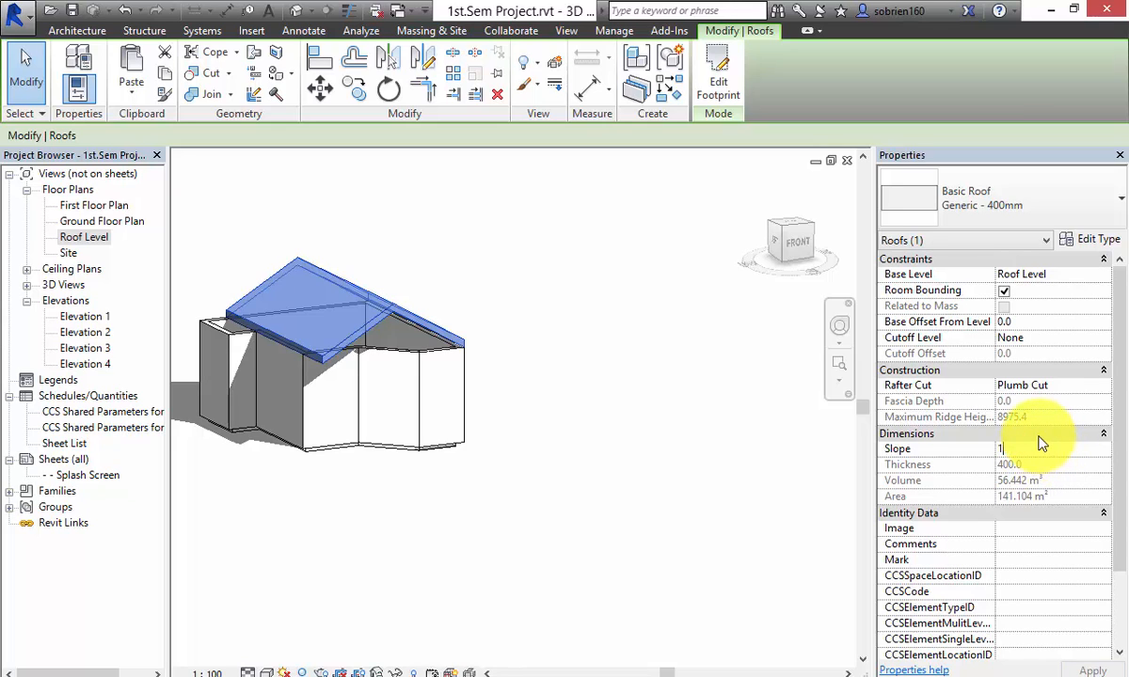
type("15")
key("Return")
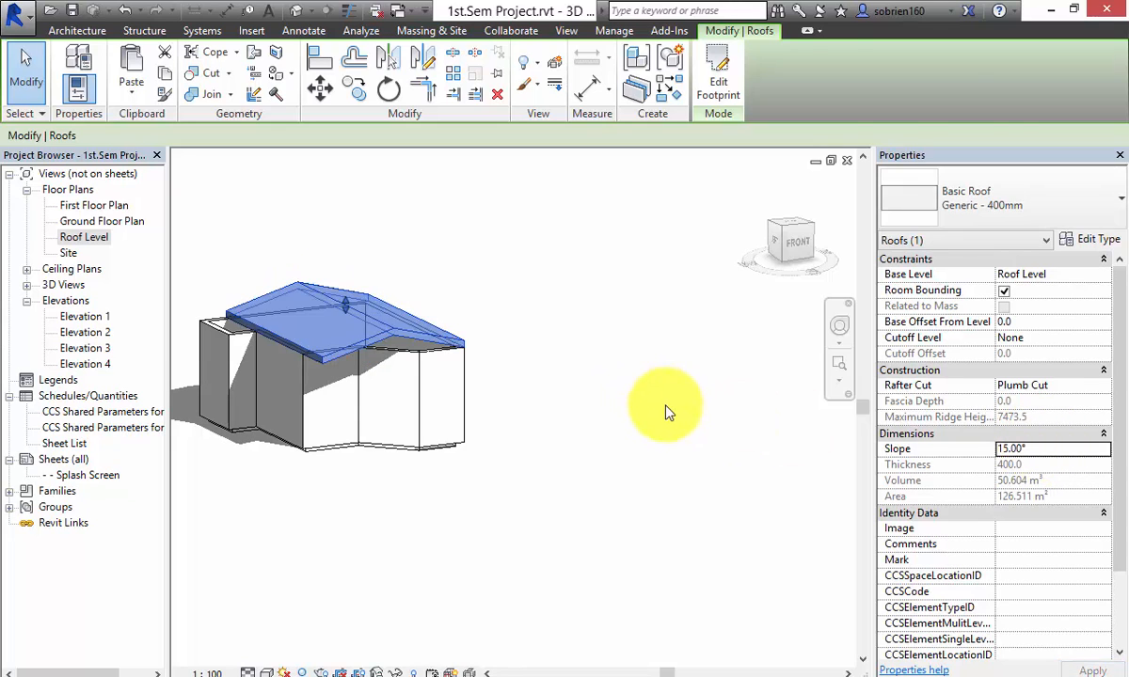
left_click(665, 405)
Step: Attach the top of the exterior wall at the back of the house to the underside of the gable roof
middle_click_drag(579, 439, 563, 341, "shift")
scroll(527, 355, "up", 3)
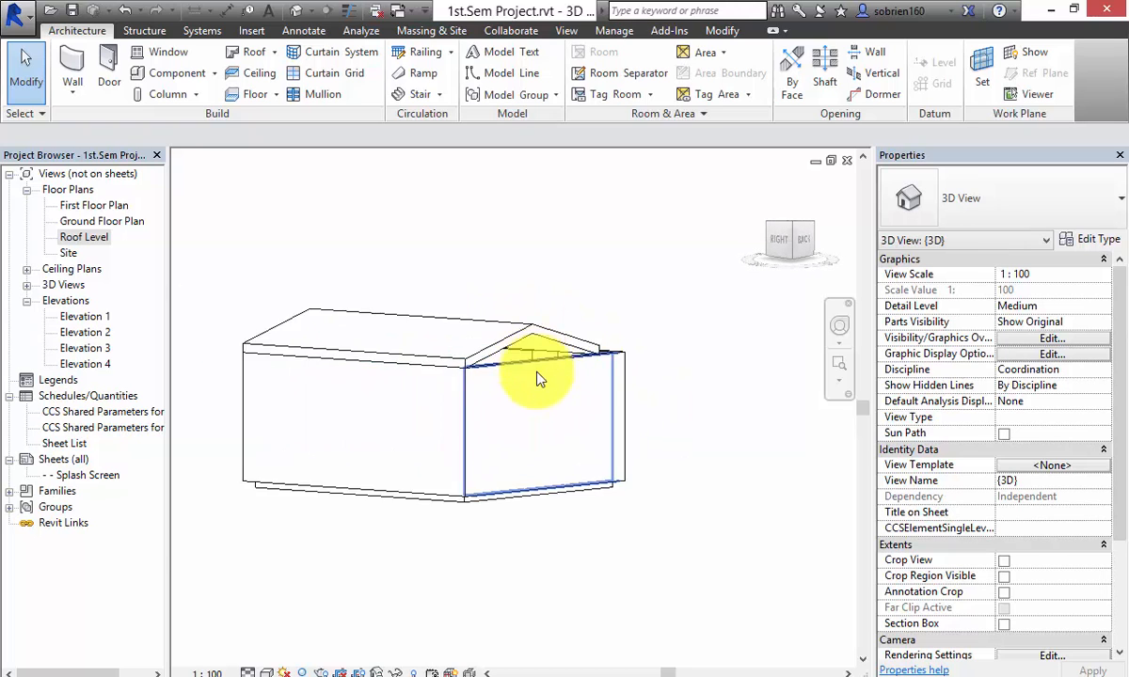
middle_click_drag(508, 434, 452, 384, "shift")
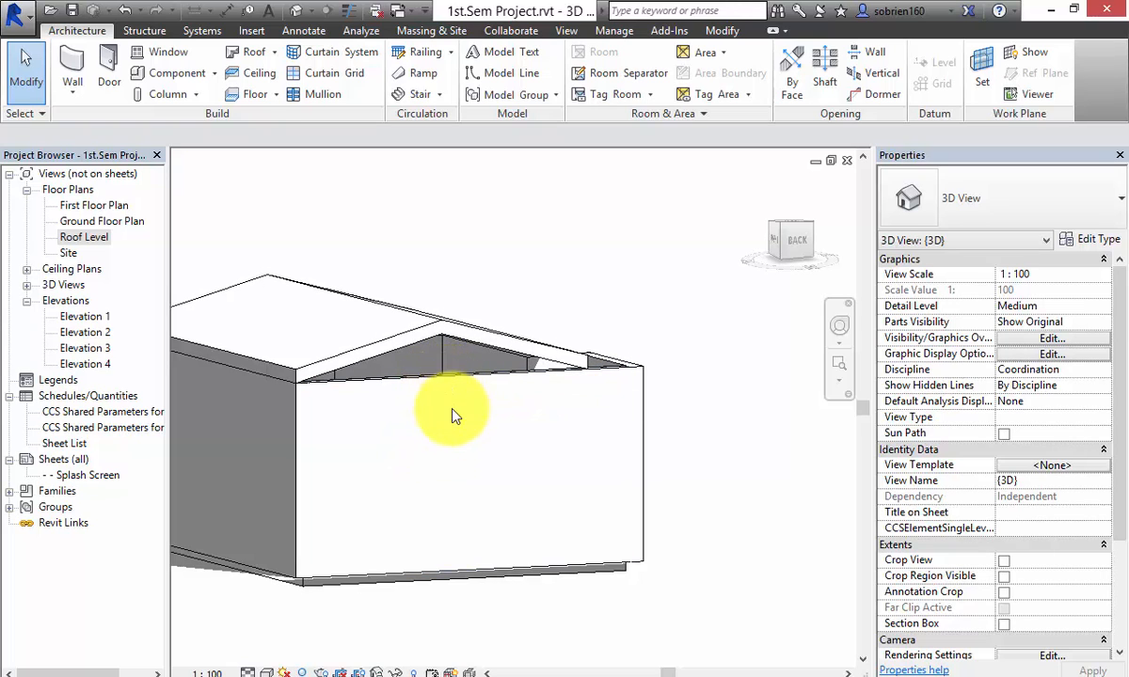
left_click(480, 377)
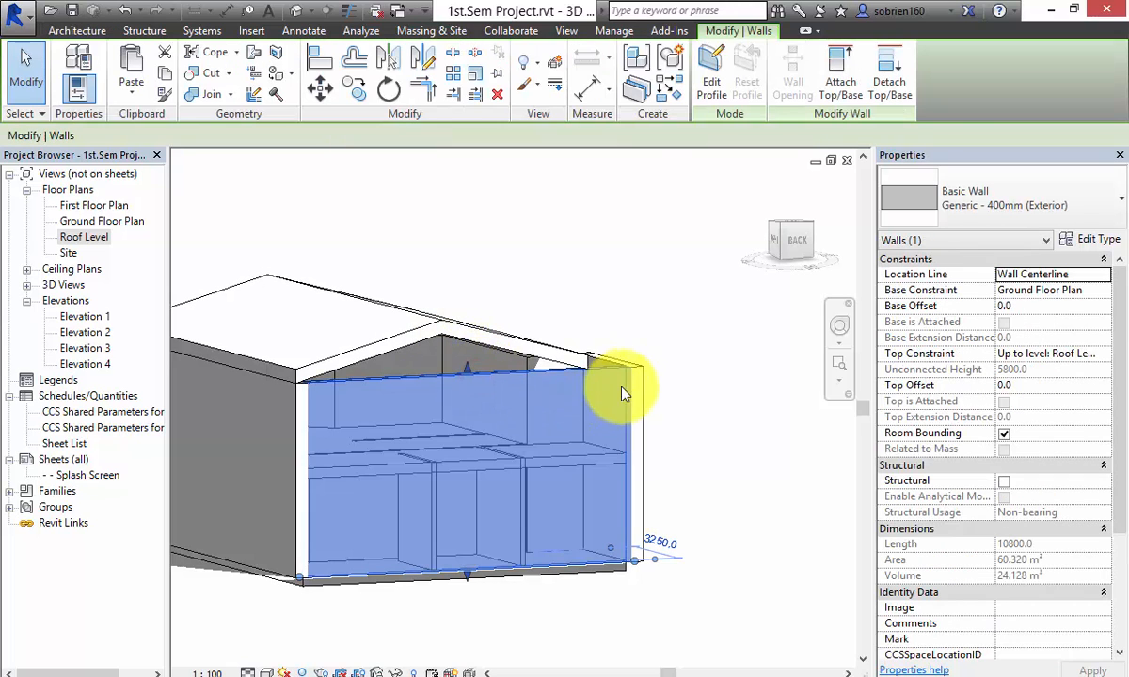
left_click(840, 87)
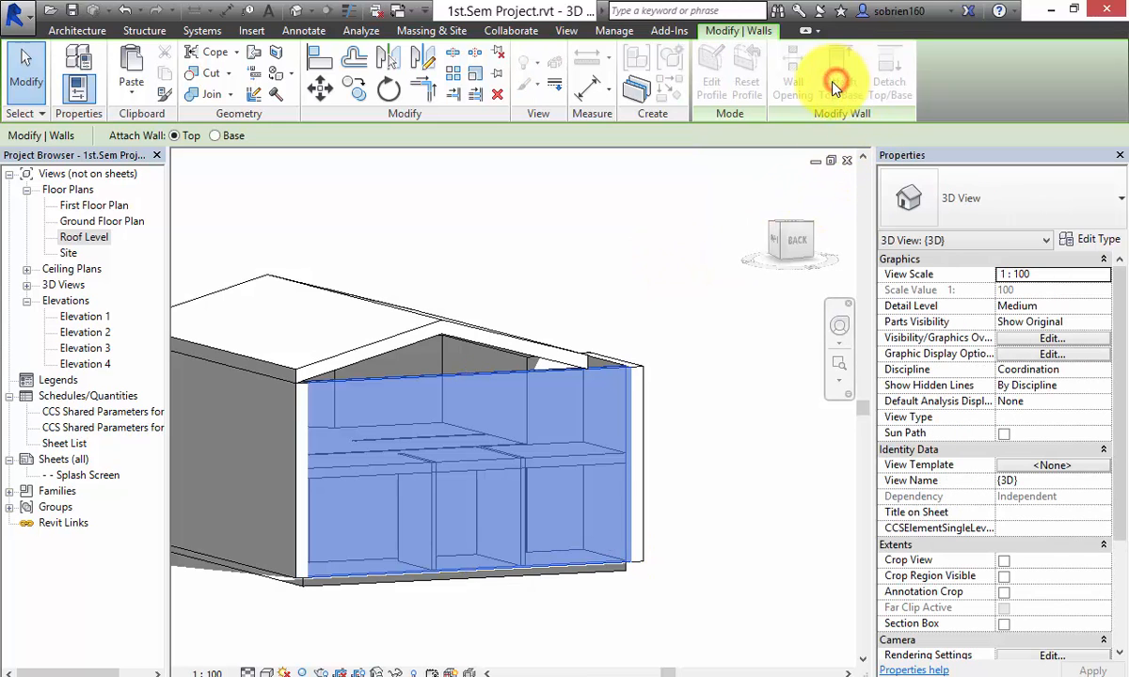
left_click(463, 334)
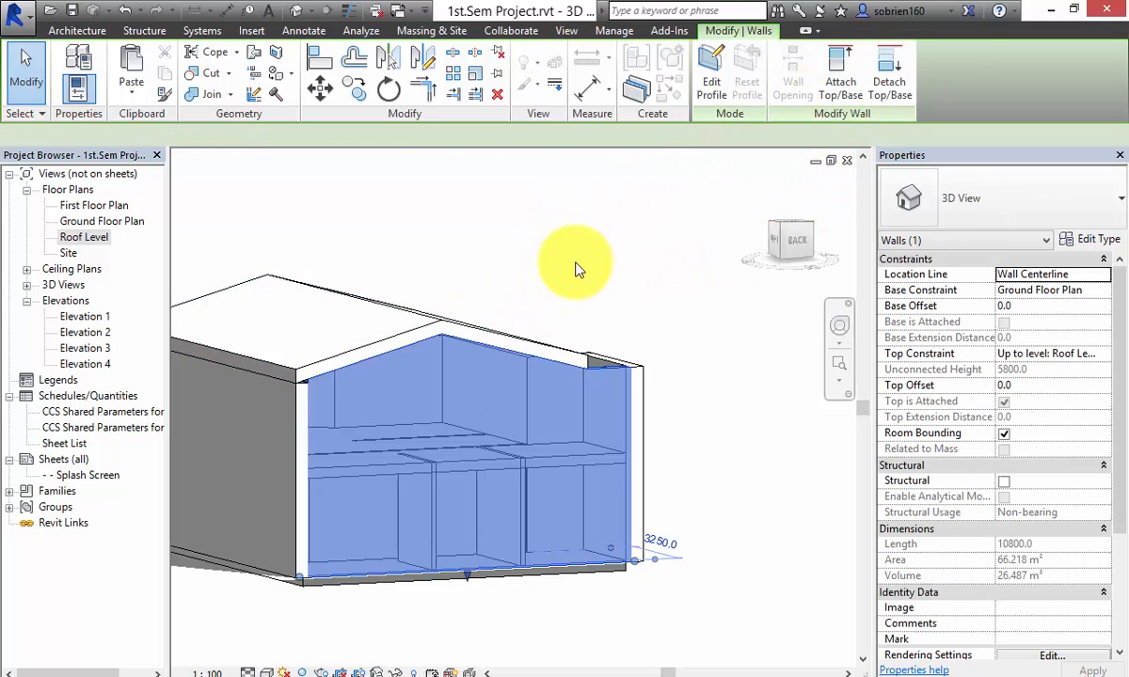
left_click(575, 266)
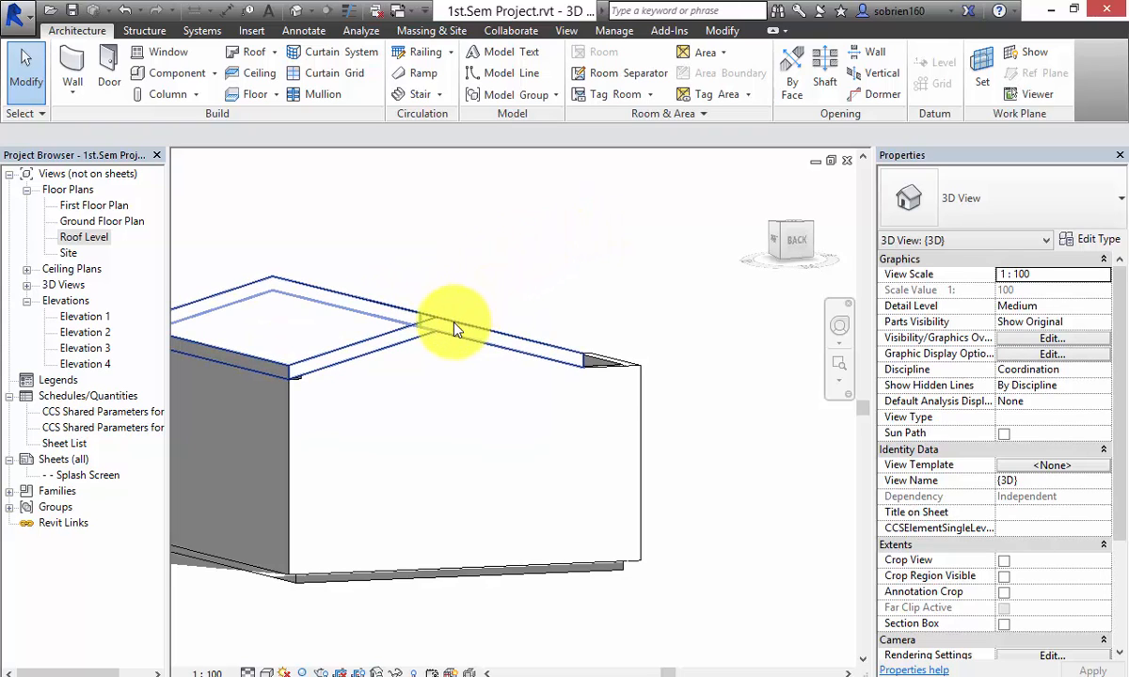
Step: Try raising the Roof Level to 8000 mm in Elevation 1, undo the move and return to the 3D view
double_click(81, 318)
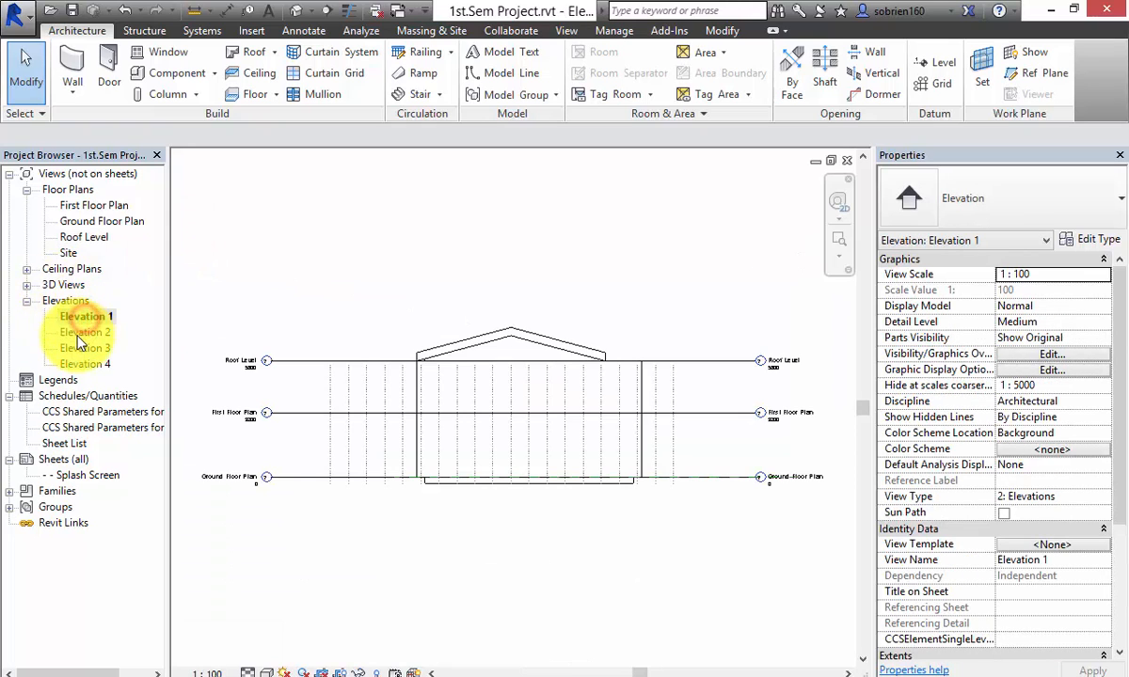
left_click(534, 340)
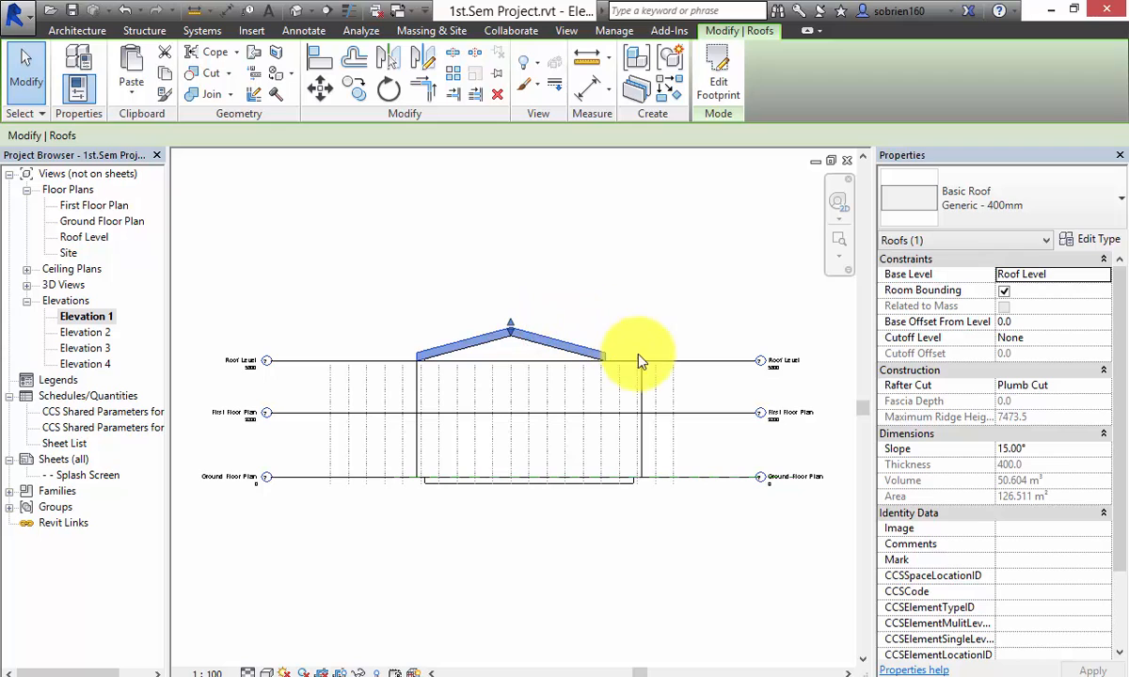
left_click(724, 376)
left_click(716, 361)
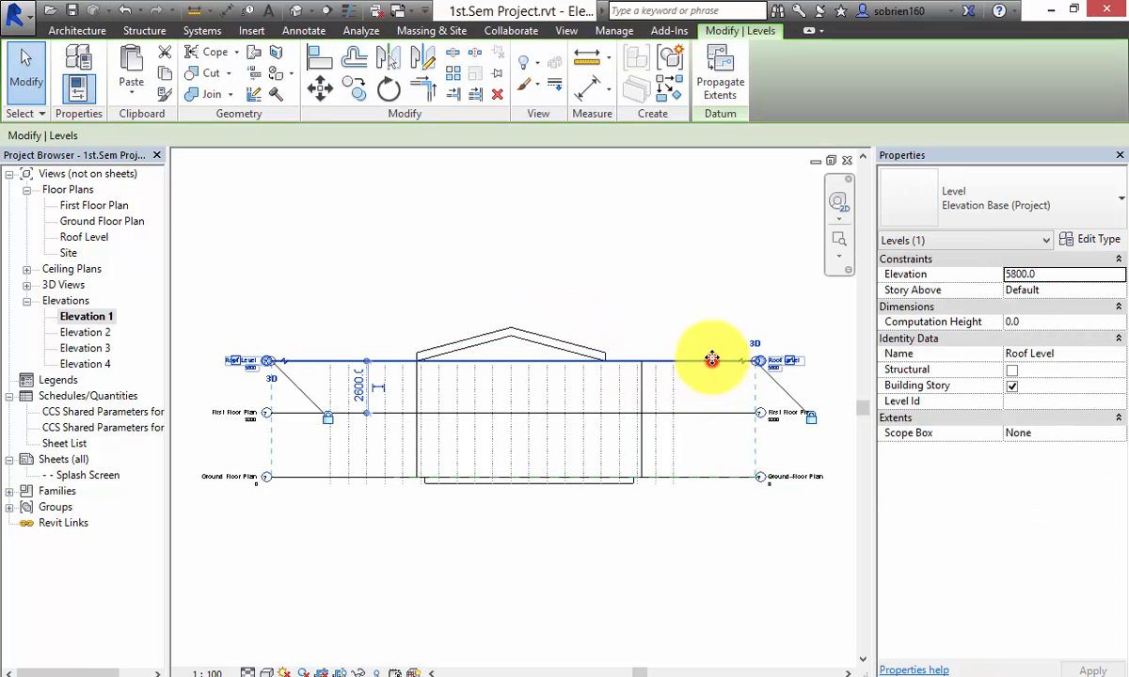
left_click_drag(712, 358, 707, 317)
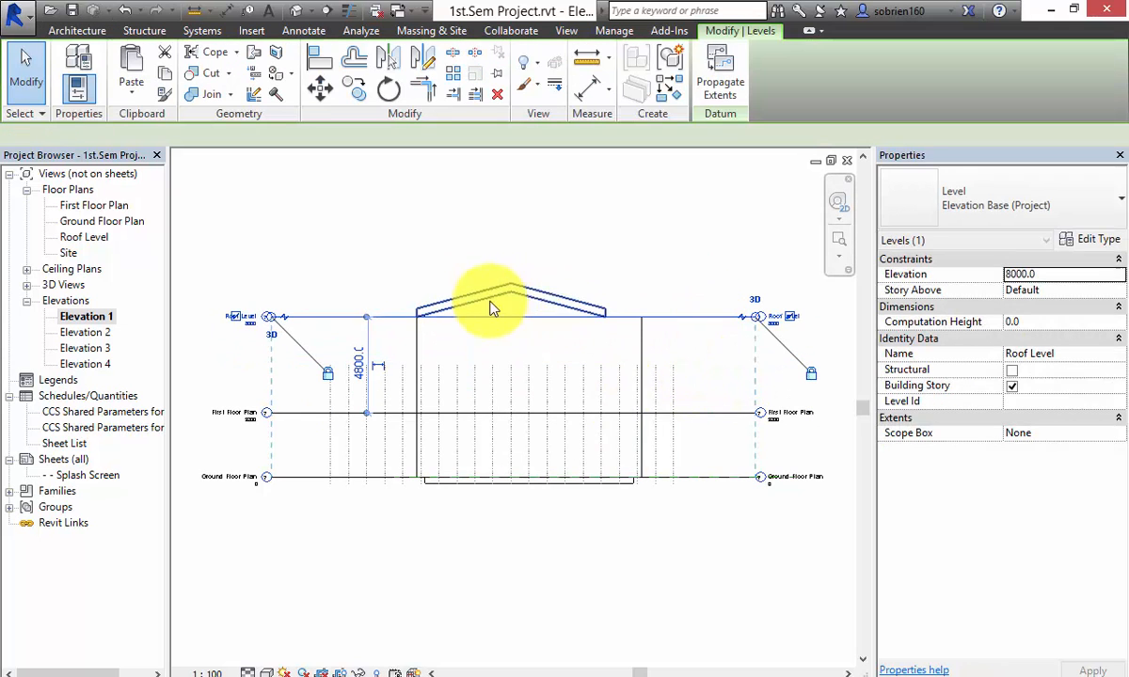
left_click(696, 315)
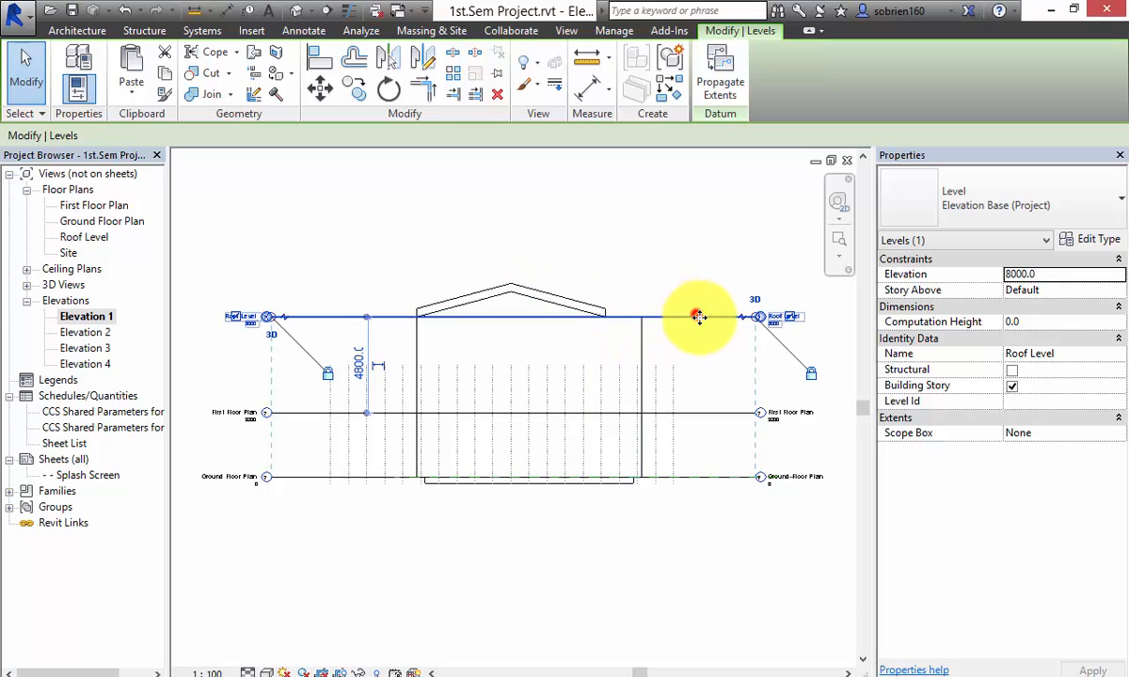
left_click(124, 12)
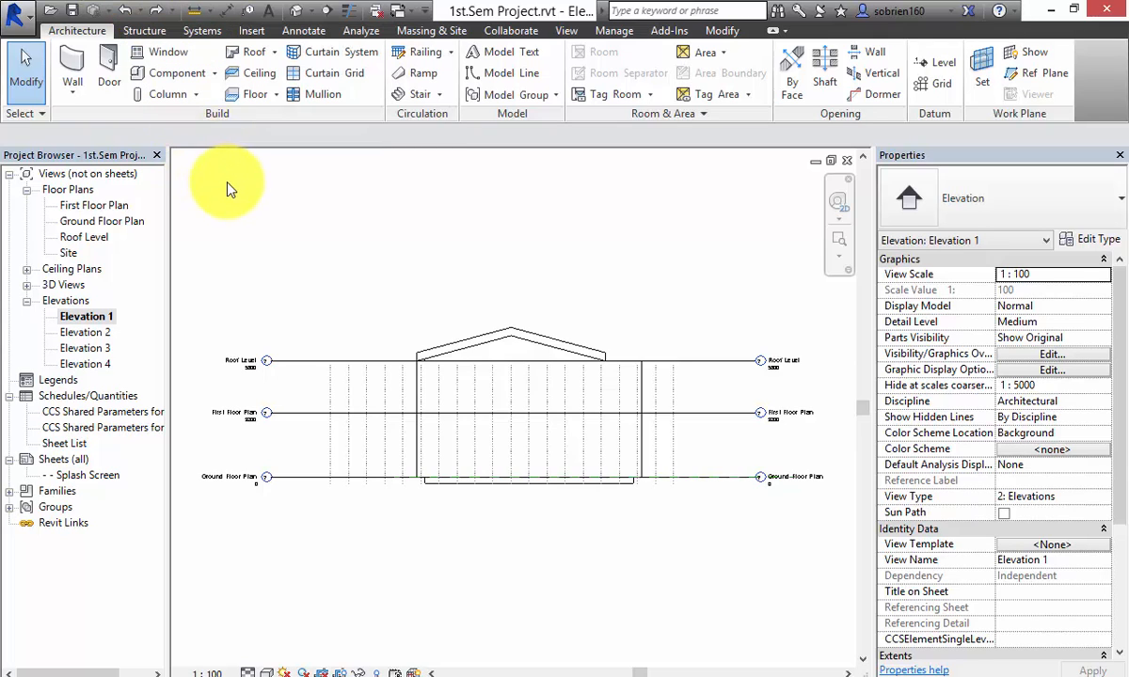
left_click(294, 14)
mouse_move(490, 382)
middle_mouse_down("shift")
mouse_move(566, 378)
mouse_move(710, 489)
mouse_move(619, 411)
mouse_move(453, 380)
mouse_move(490, 389)
mouse_move(521, 416)
mouse_move(529, 403)
mouse_move(491, 383)
mouse_move(617, 386)
mouse_move(648, 404)
mouse_move(635, 398)
middle_mouse_up("shift")
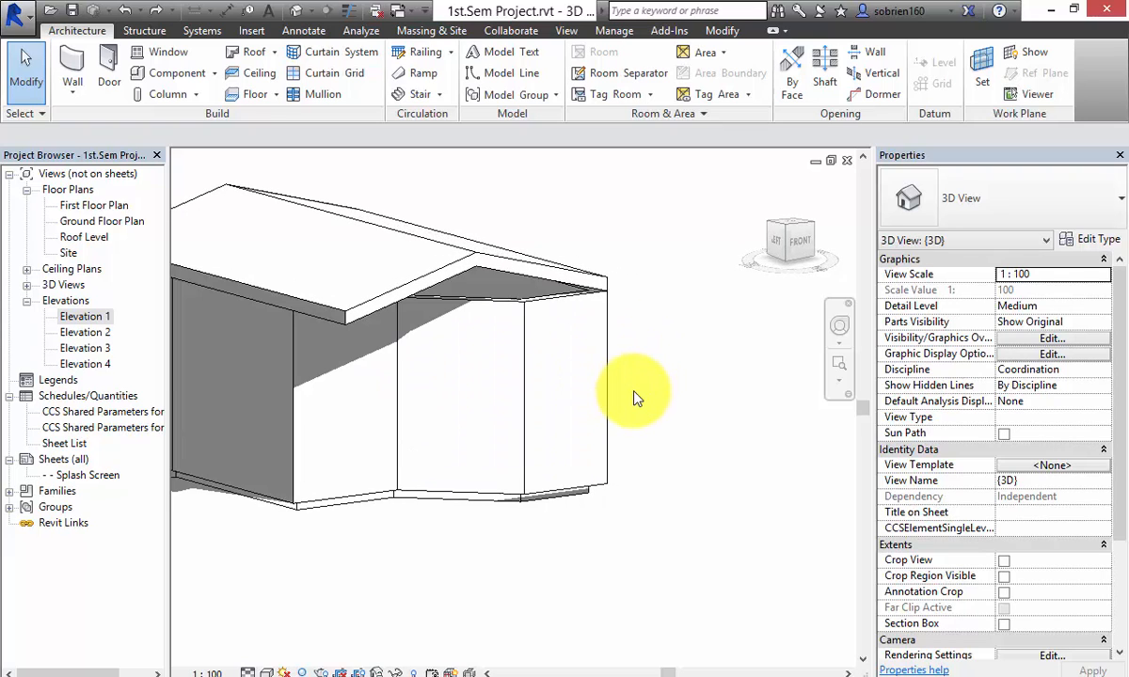
left_click(565, 303)
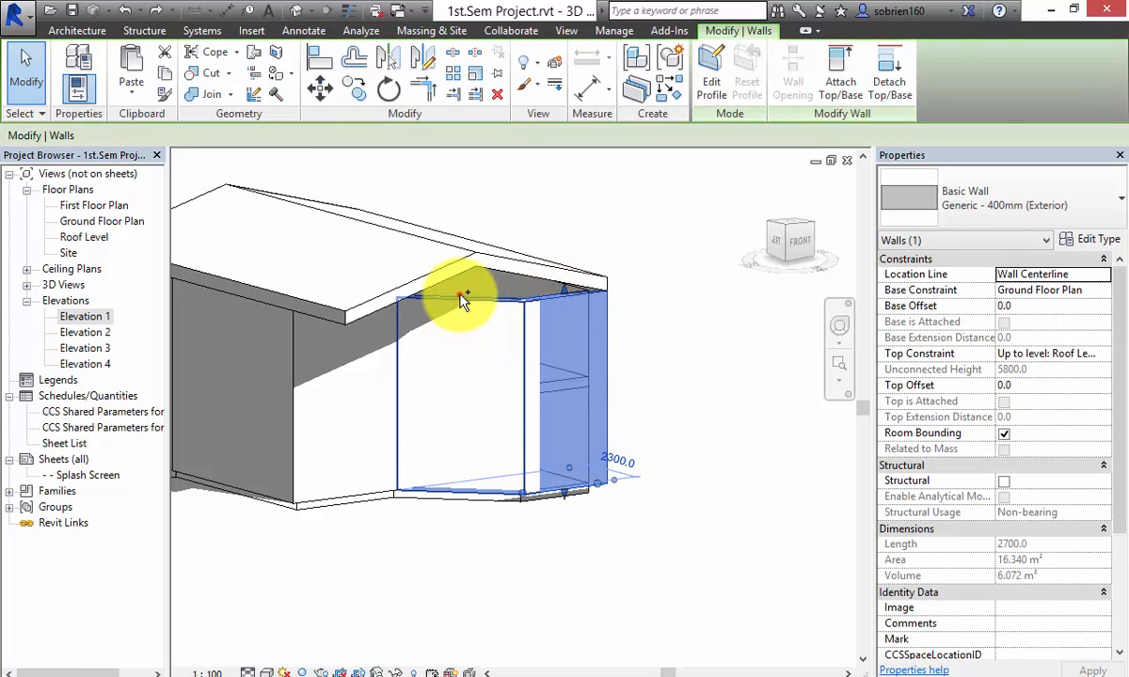
left_click(459, 295, "ctrl")
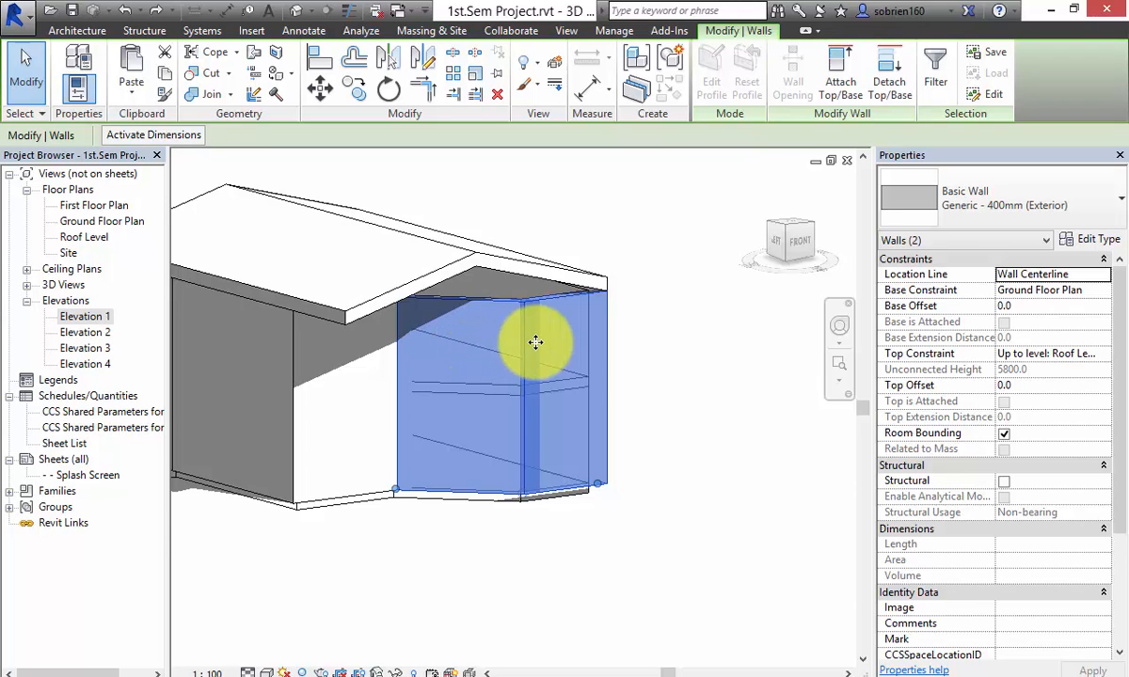
middle_click_drag(519, 338, 412, 346, "shift")
key("Escape")
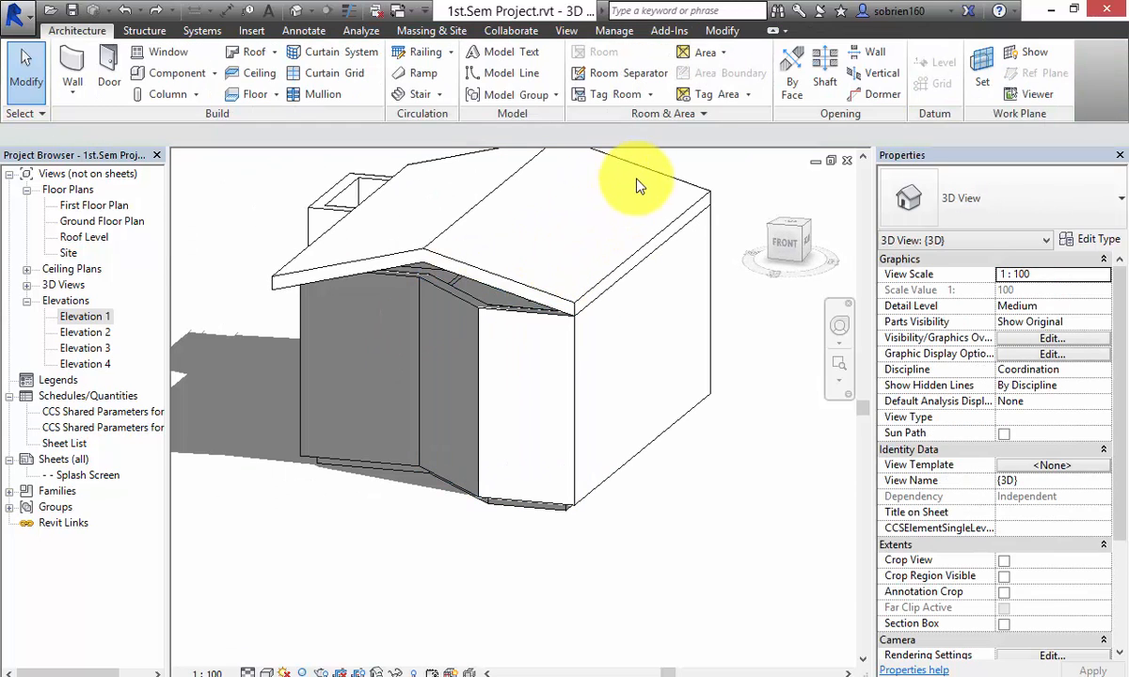
Step: Delete the gable roof over the main house in the 3D view
left_click(652, 177)
key("Delete")
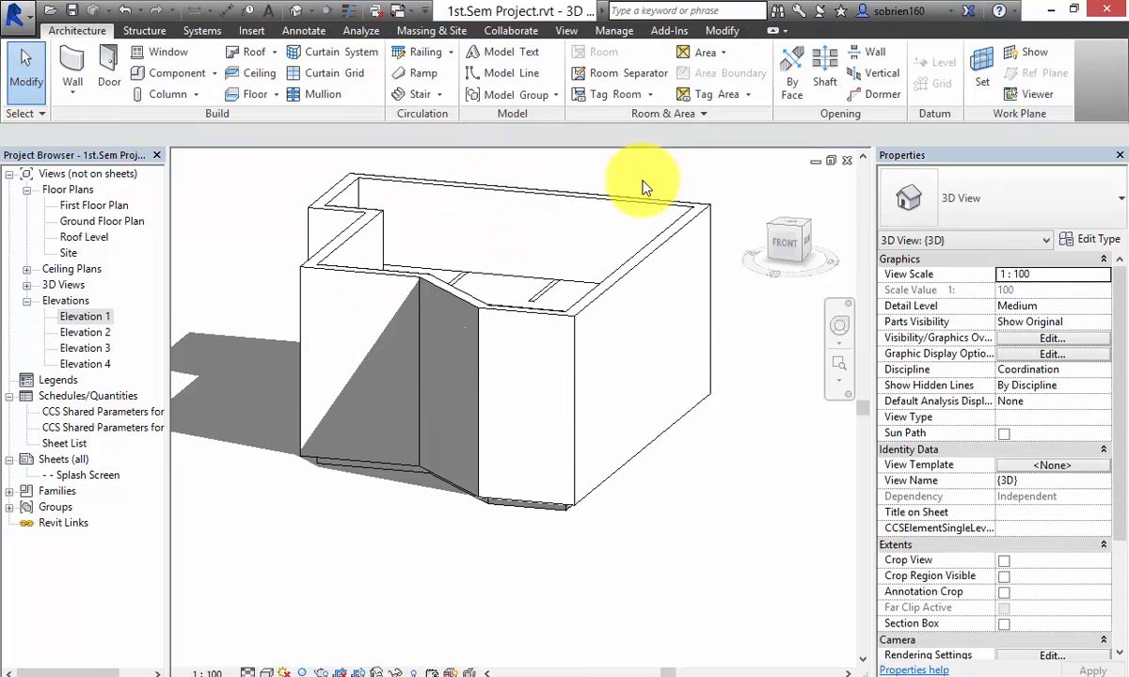
left_click(741, 438)
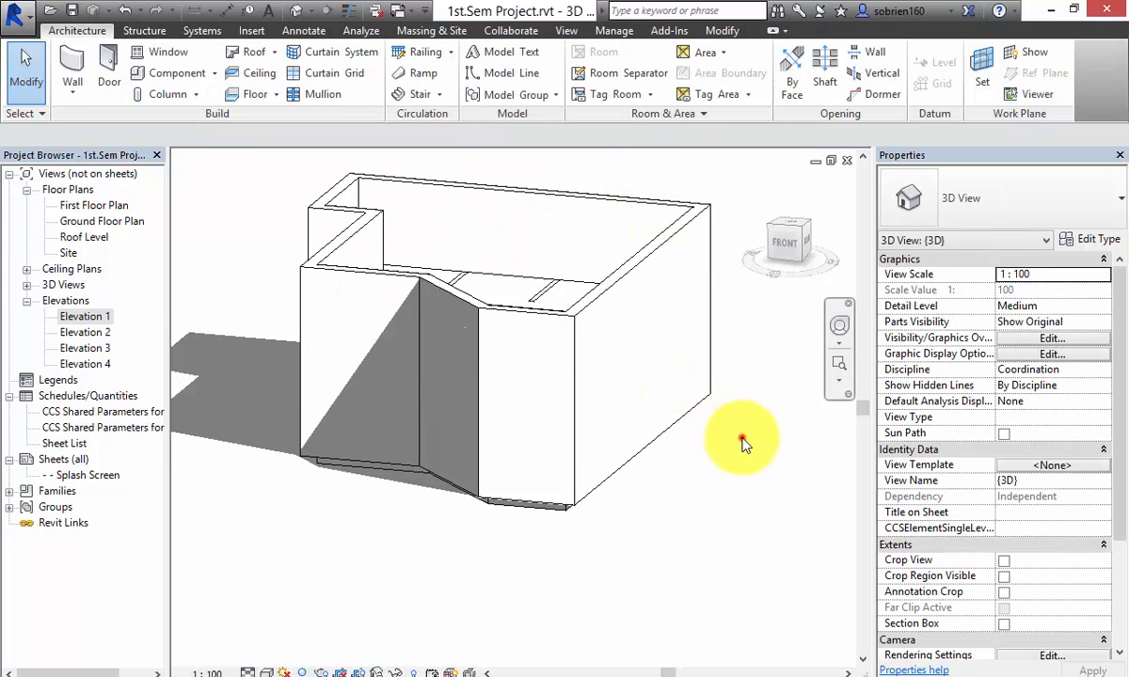
Step: On the Roof Level plan, start a Generic - 400mm roof by footprint and sketch a 9400 x 13000 mm boundary rectangle over the main house
double_click(94, 239)
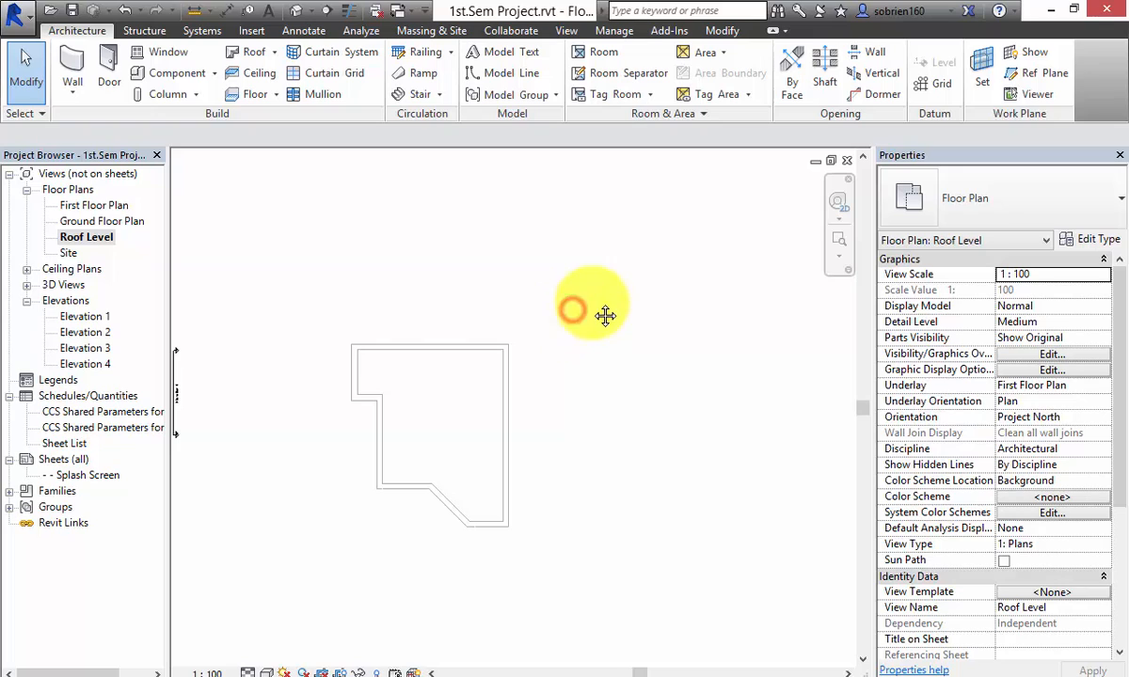
middle_click_drag(605, 315, 640, 309)
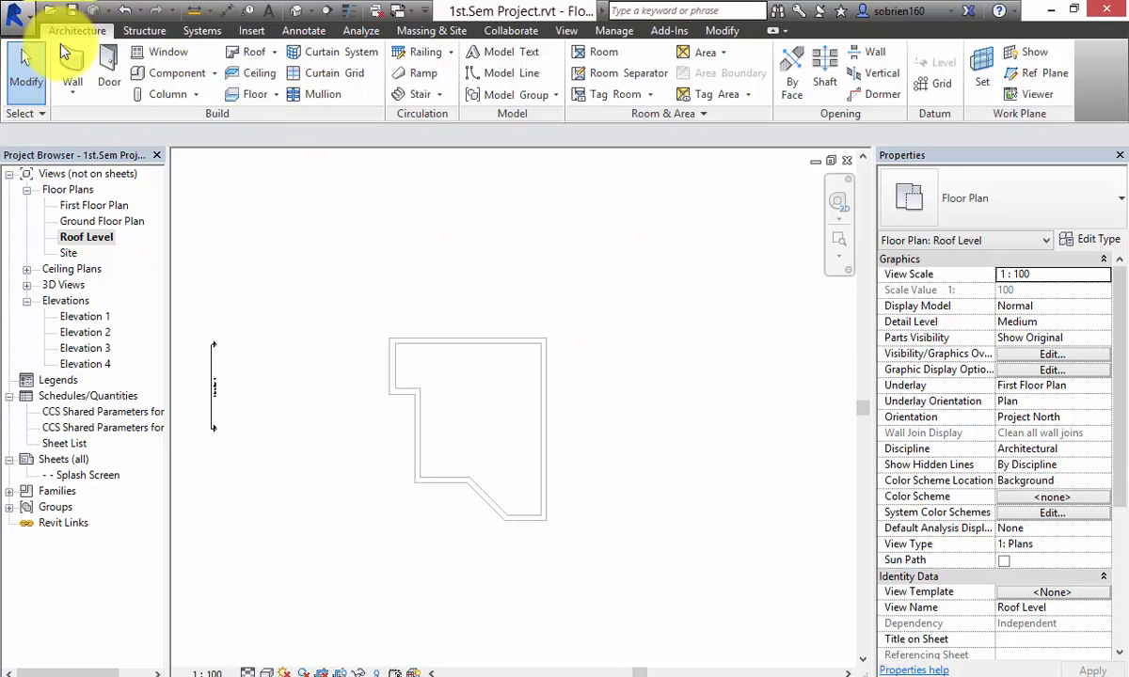
left_click(276, 52)
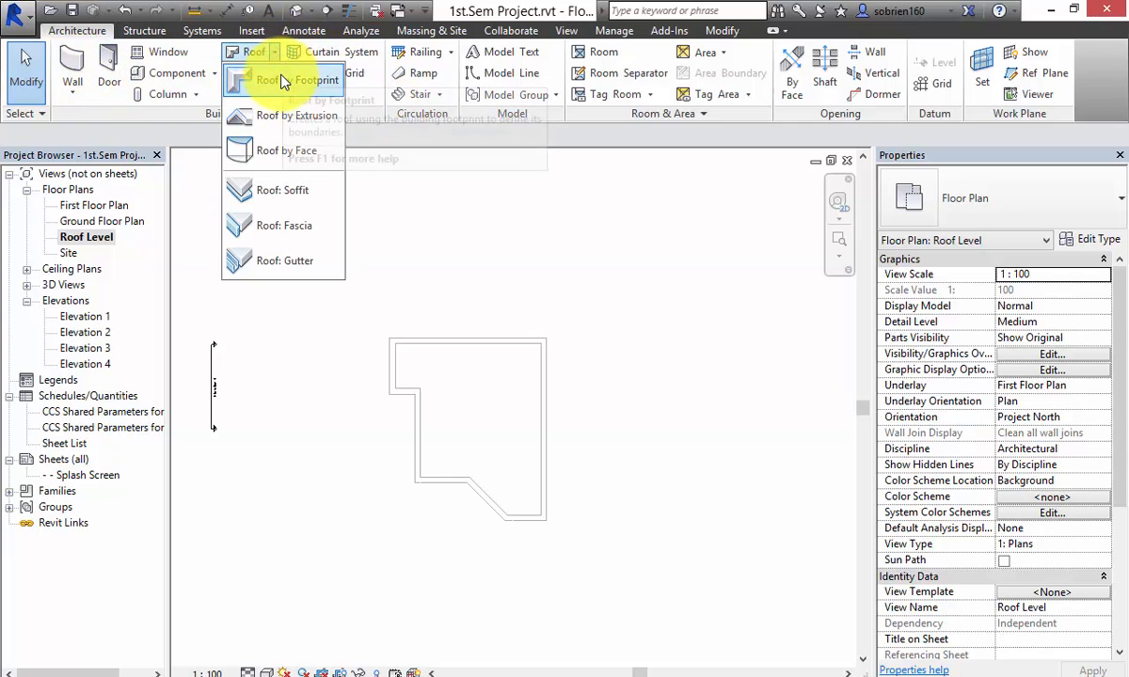
left_click(285, 79)
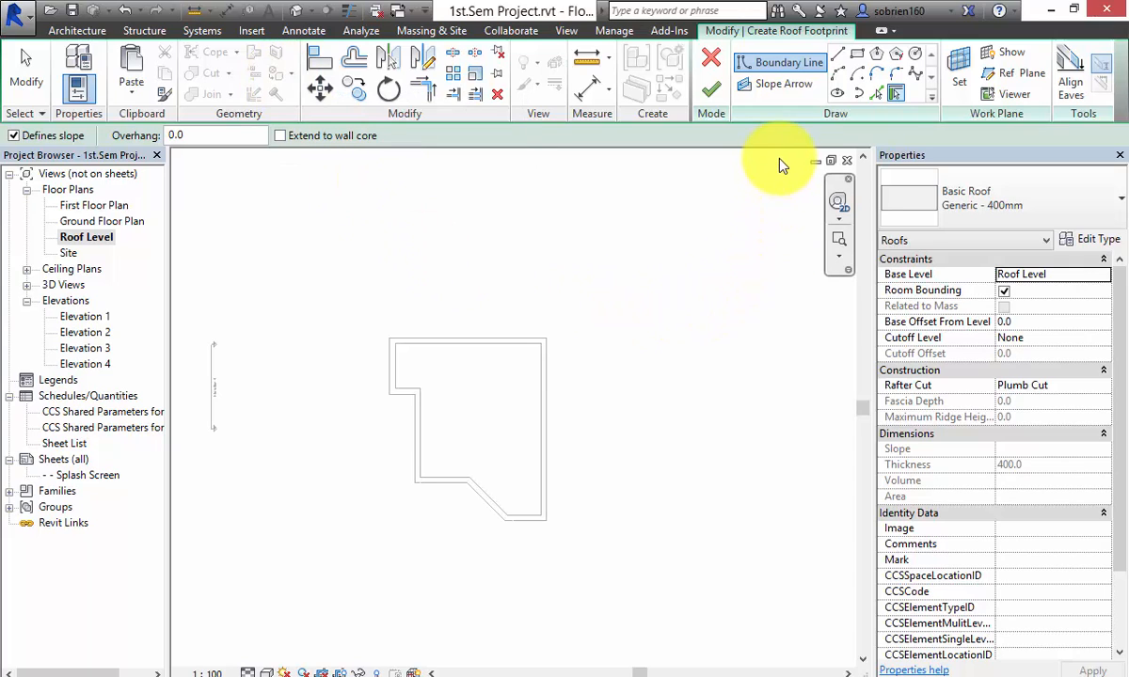
left_click(857, 59)
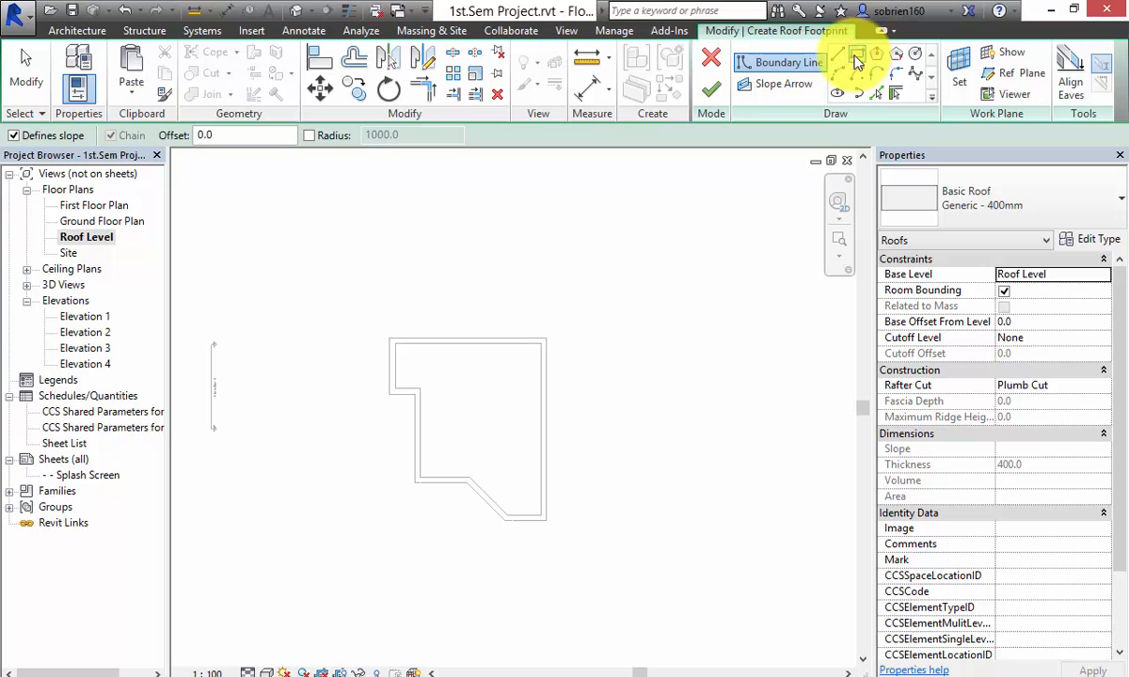
left_click(549, 338)
left_click(404, 519)
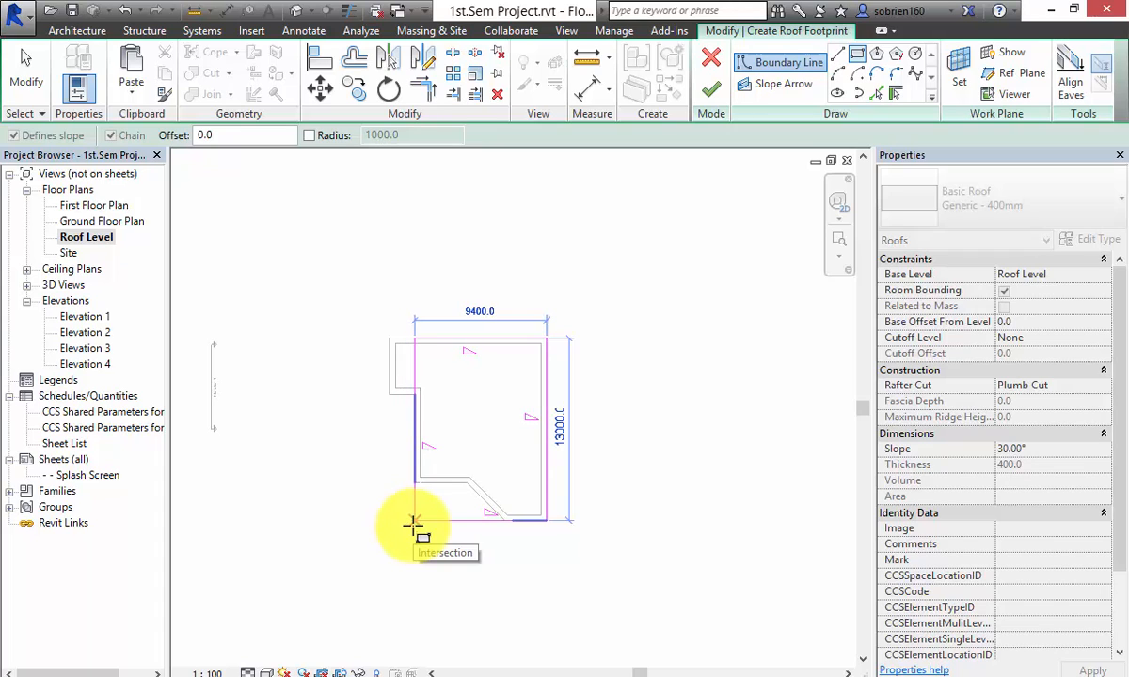
left_click(413, 525)
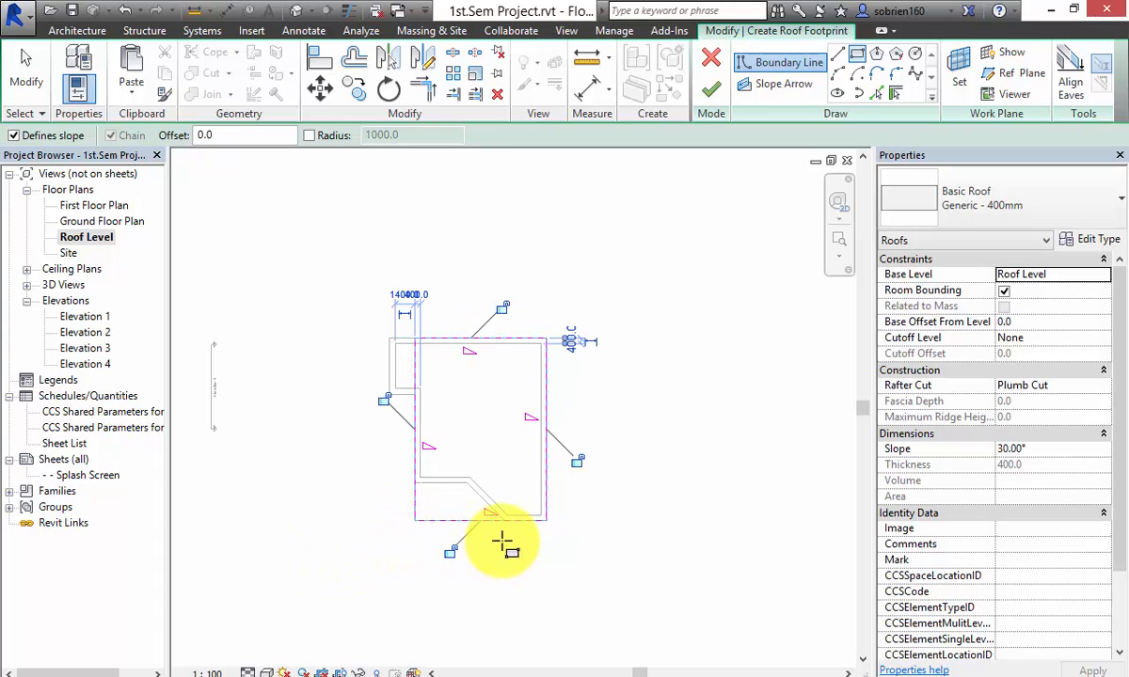
key("Escape")
key("Escape")
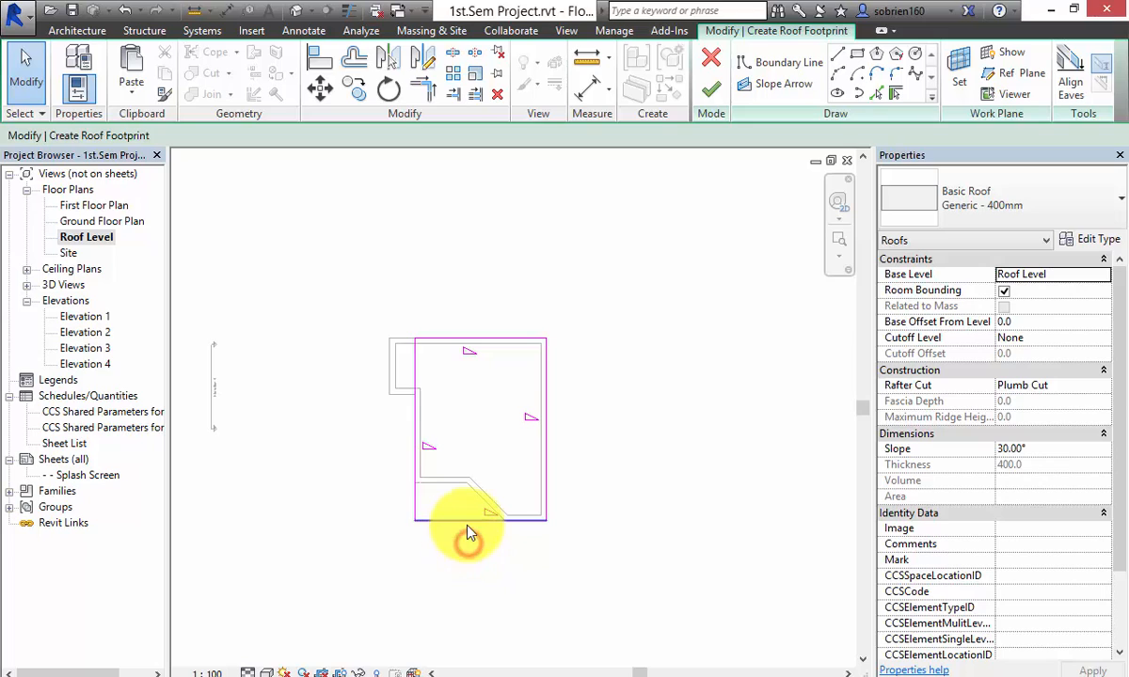
Step: Remove the slope definition from the two 9400 mm edges of the roof footprint, finish the sketch and deselect the roof
left_click(475, 525)
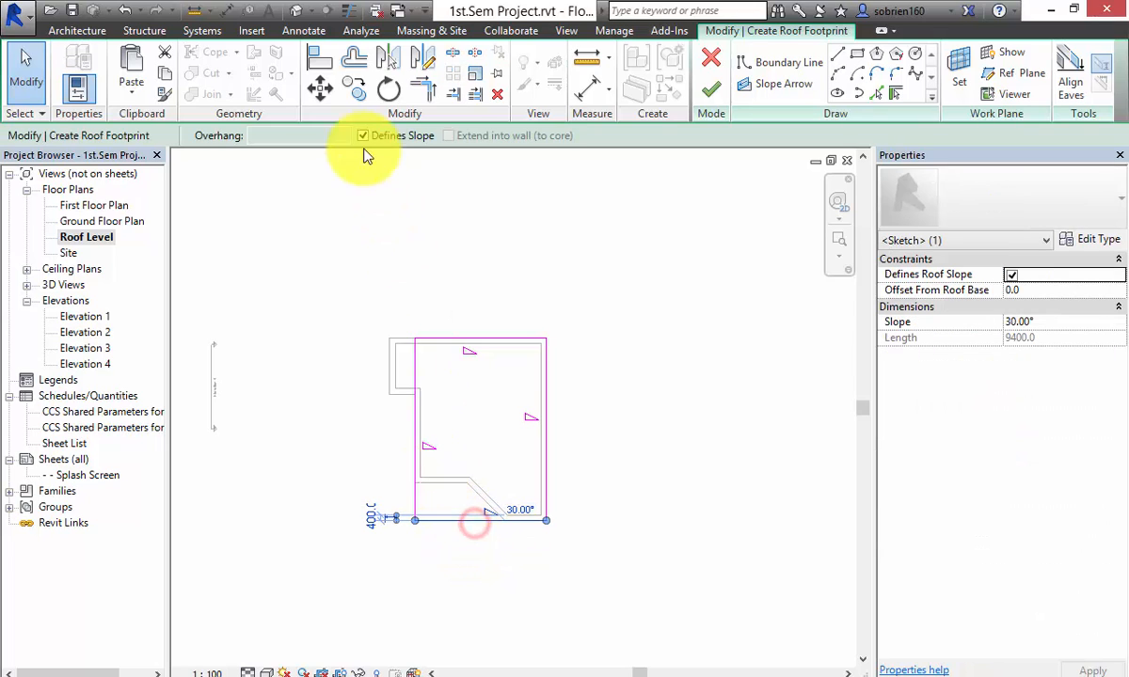
left_click(365, 138)
left_click(463, 254)
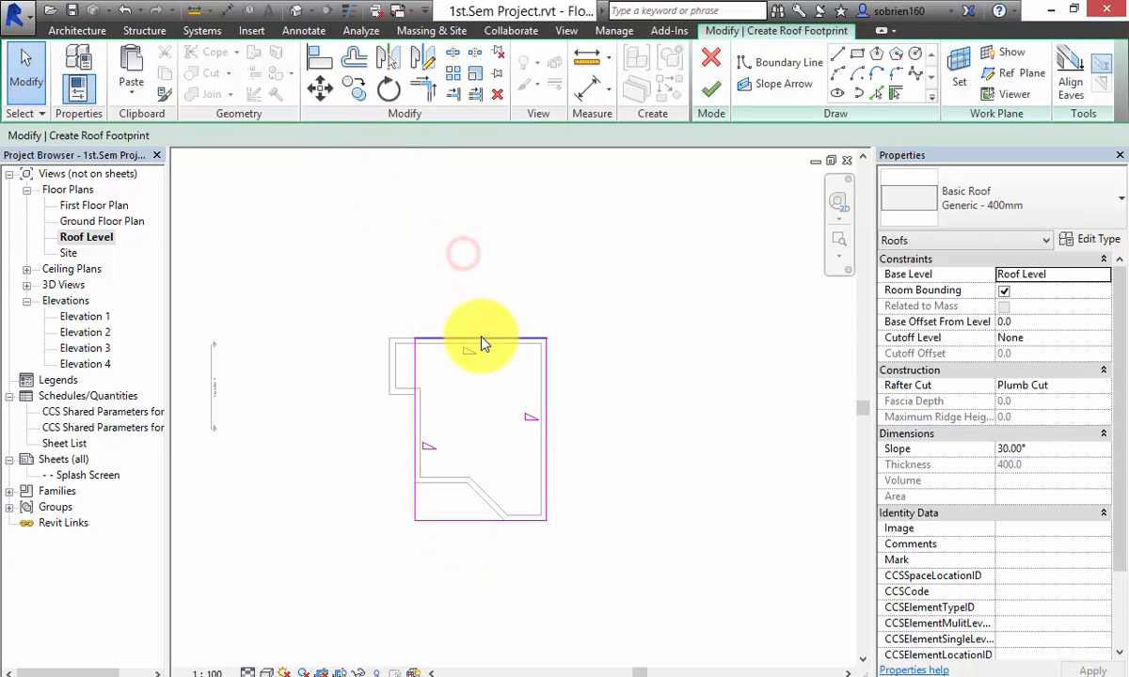
left_click(479, 340)
left_click(360, 136)
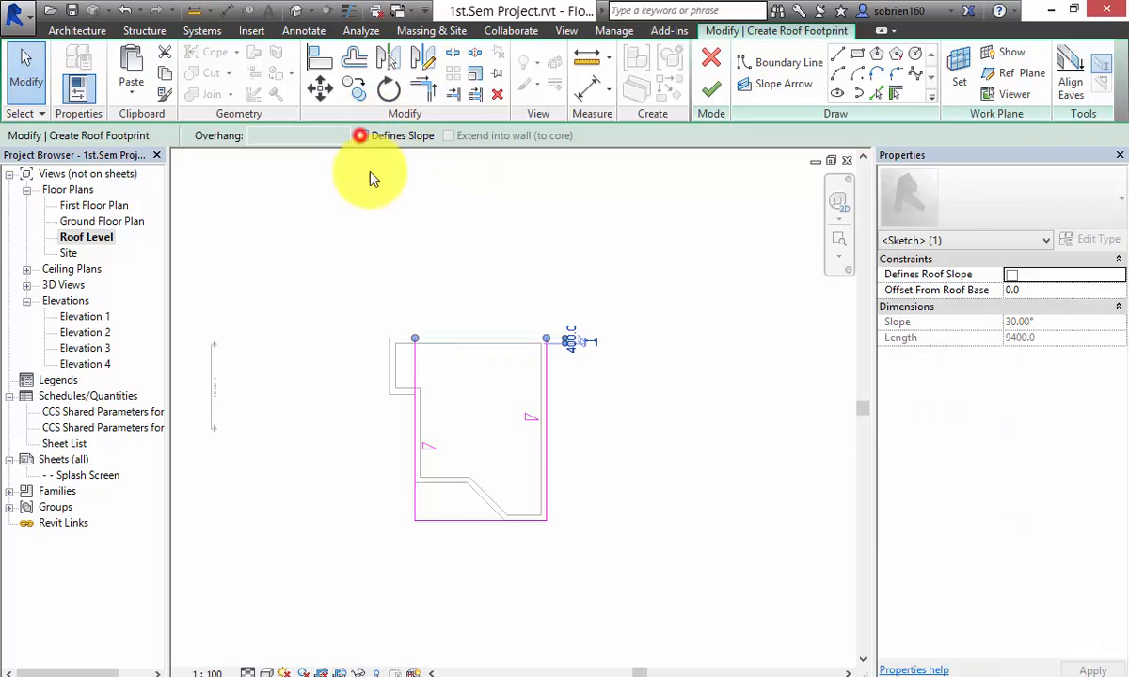
left_click(403, 247)
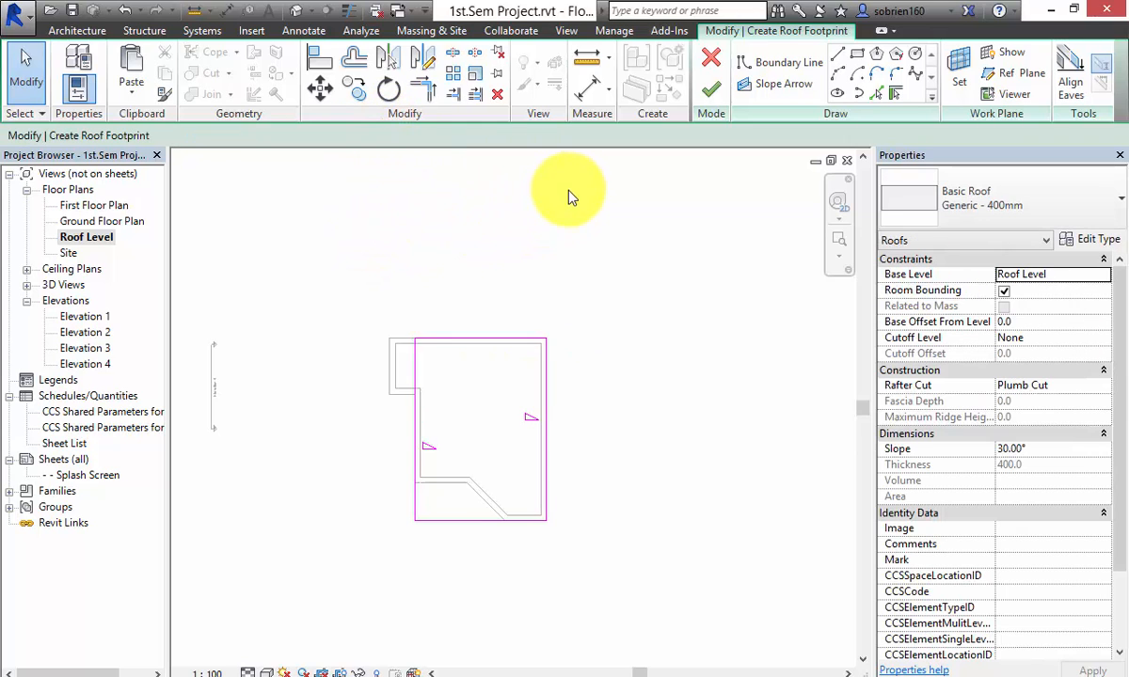
left_click(708, 99)
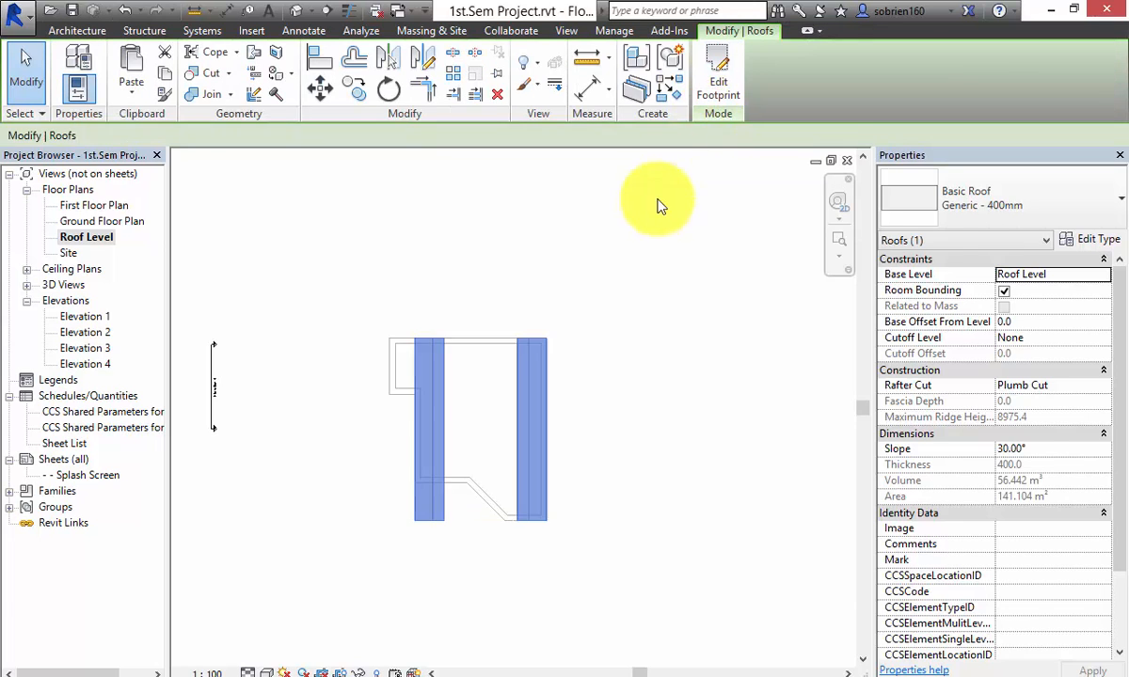
left_click(656, 205)
Step: In the 3D view, attach the top of the exterior wall at the back of the house to the gable roof
left_click(293, 11)
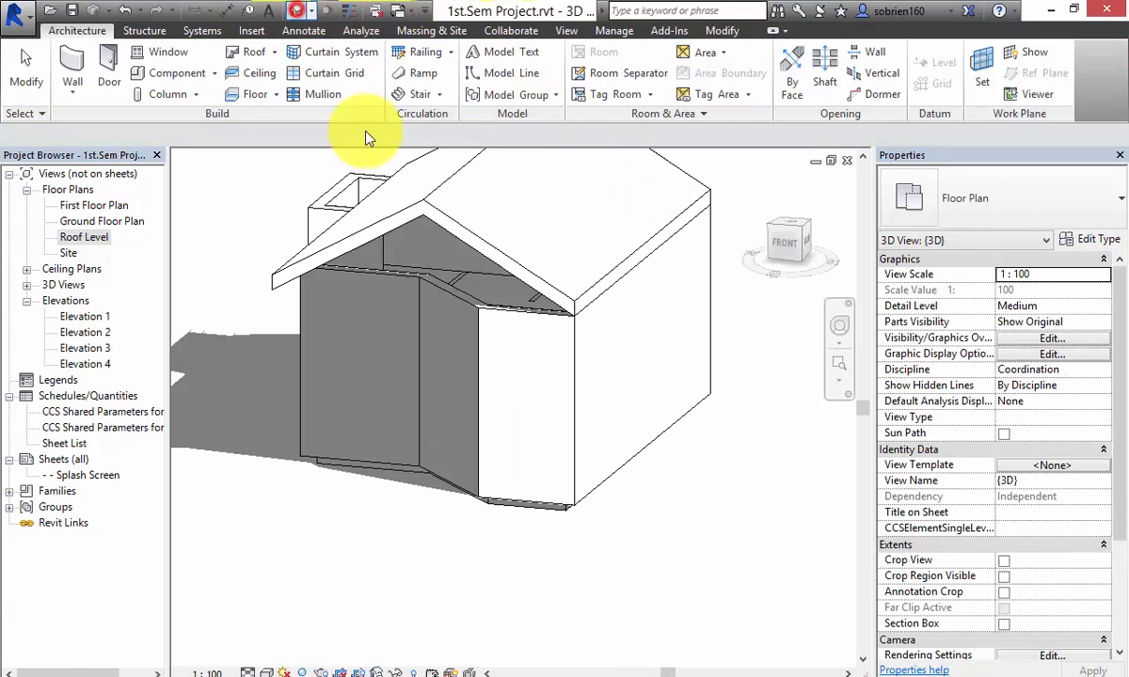
middle_click_drag(605, 383, 553, 428, "shift")
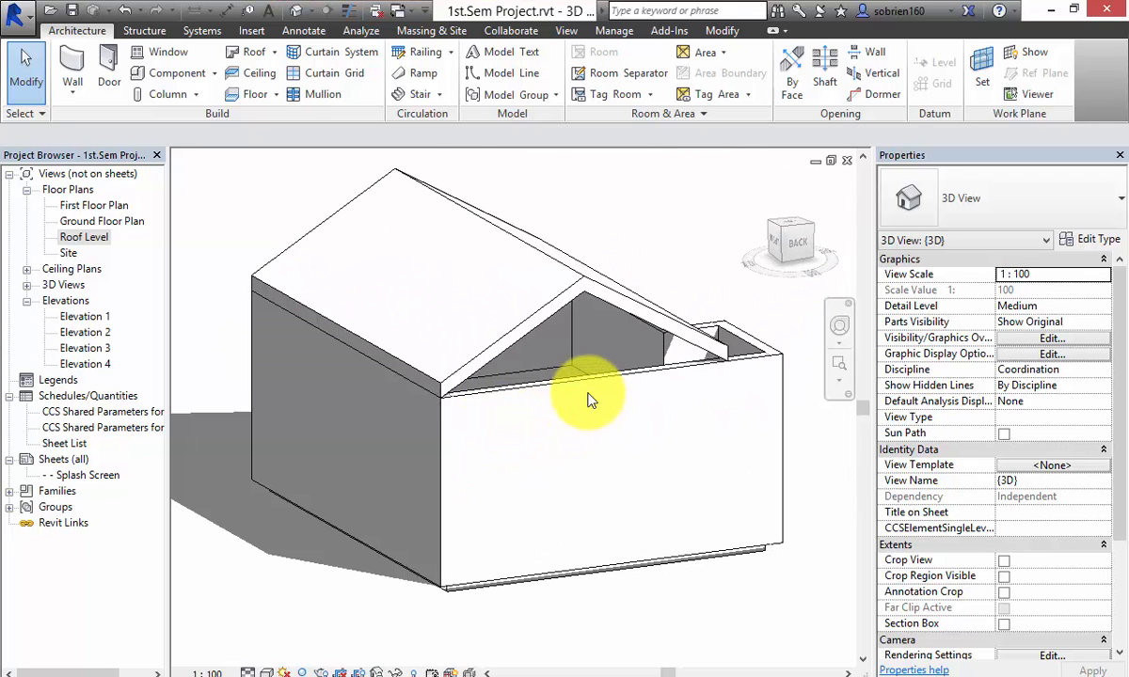
left_click(584, 386)
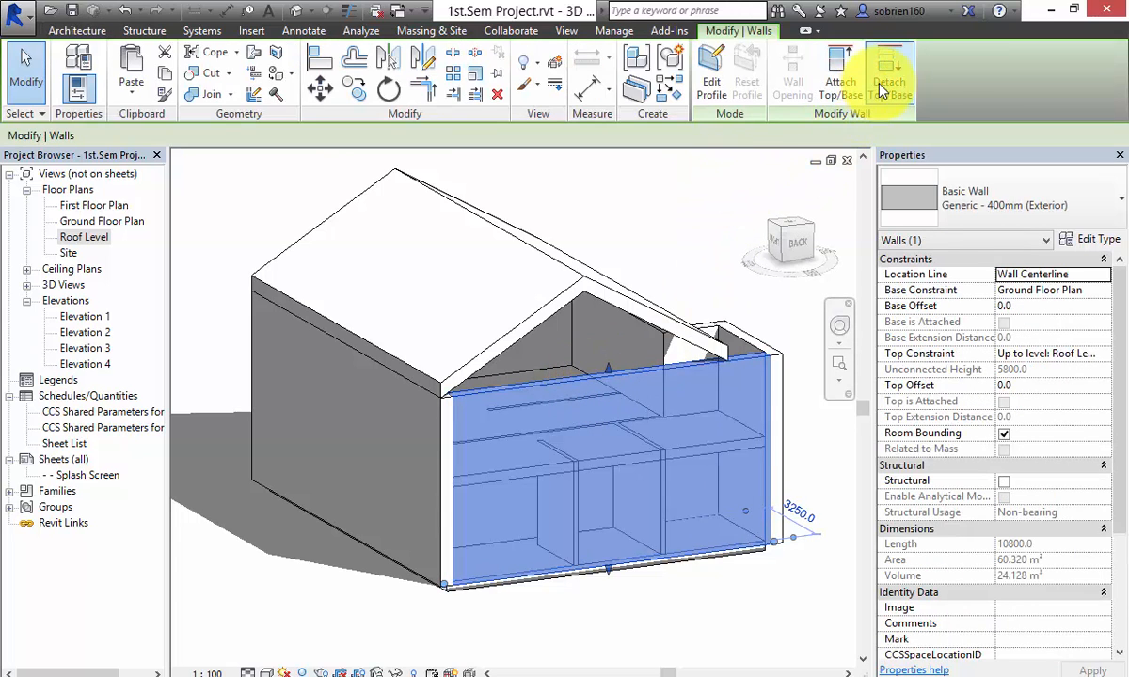
left_click(842, 75)
left_click(615, 300)
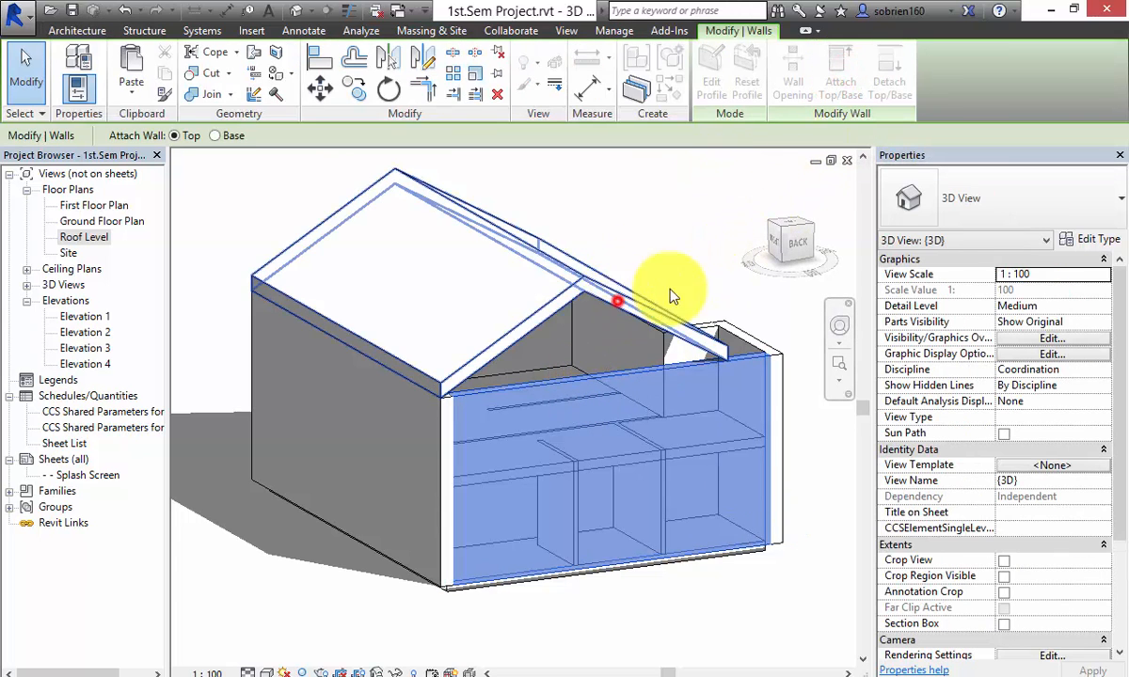
middle_click_drag(335, 403, 448, 402, "shift")
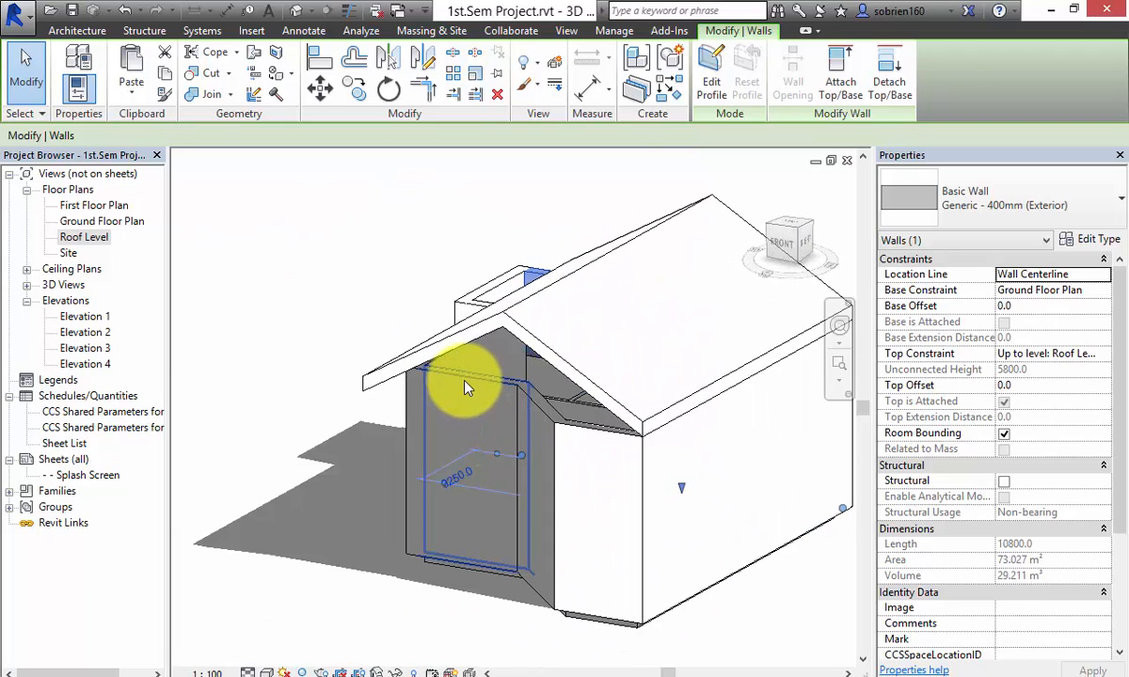
key("Escape")
Step: Attach the tops of the three exterior walls at the front of the house, including the angled one, to the gable roof
left_click(461, 376)
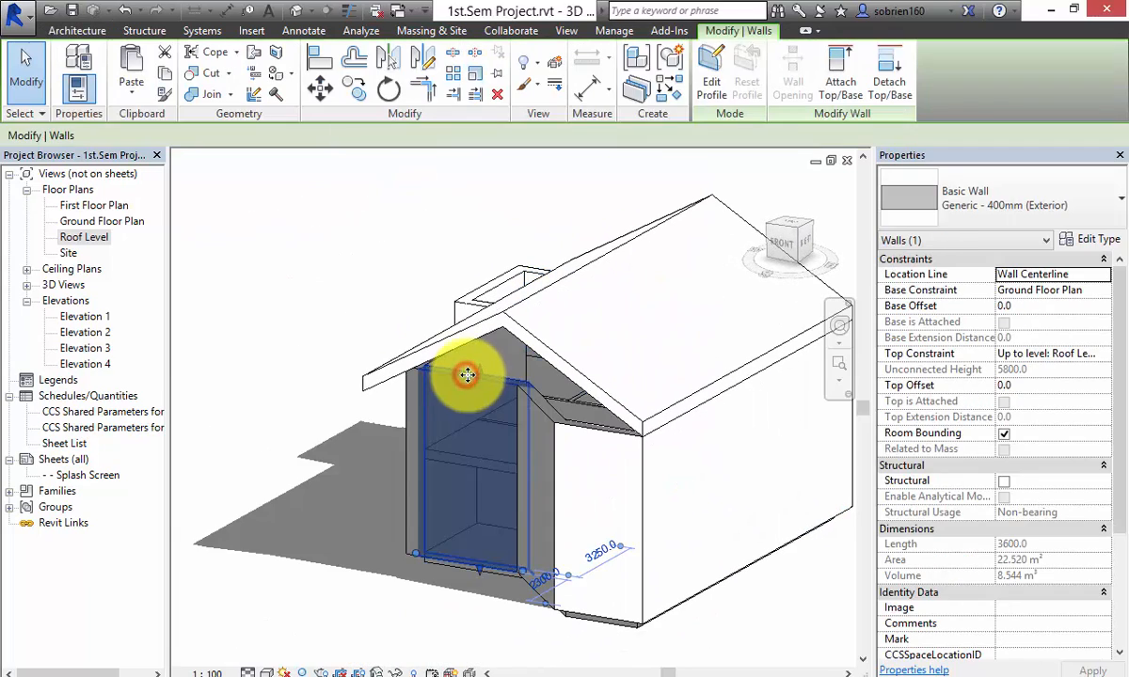
left_click(538, 412, "ctrl")
left_click(587, 433, "ctrl")
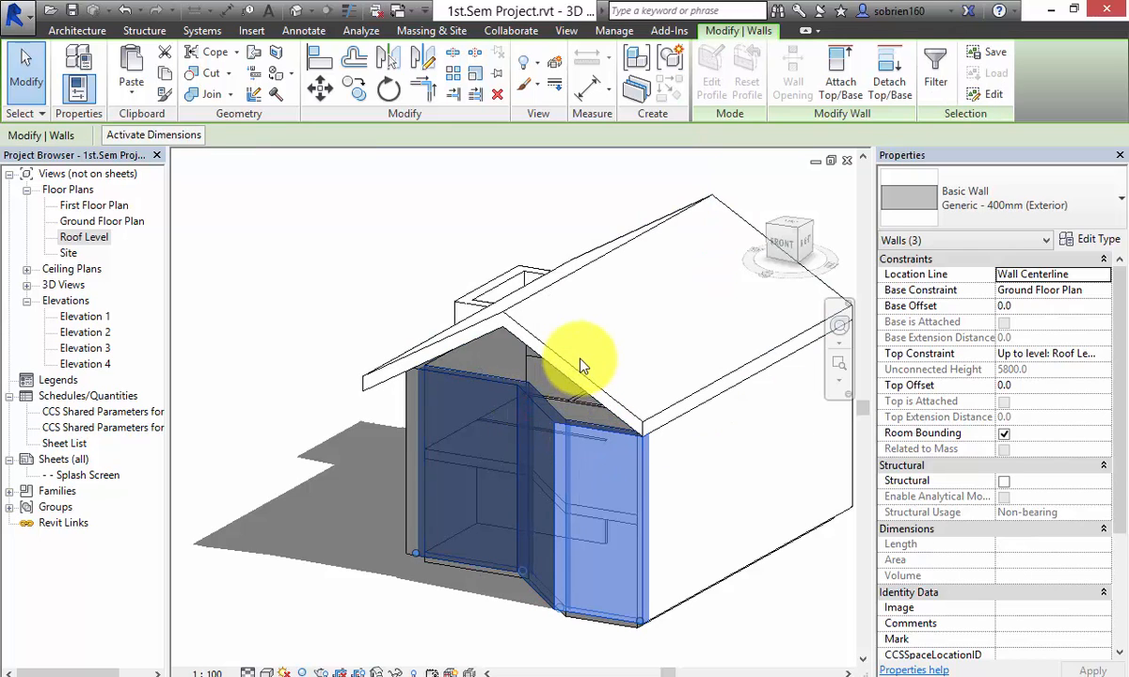
left_click(834, 90)
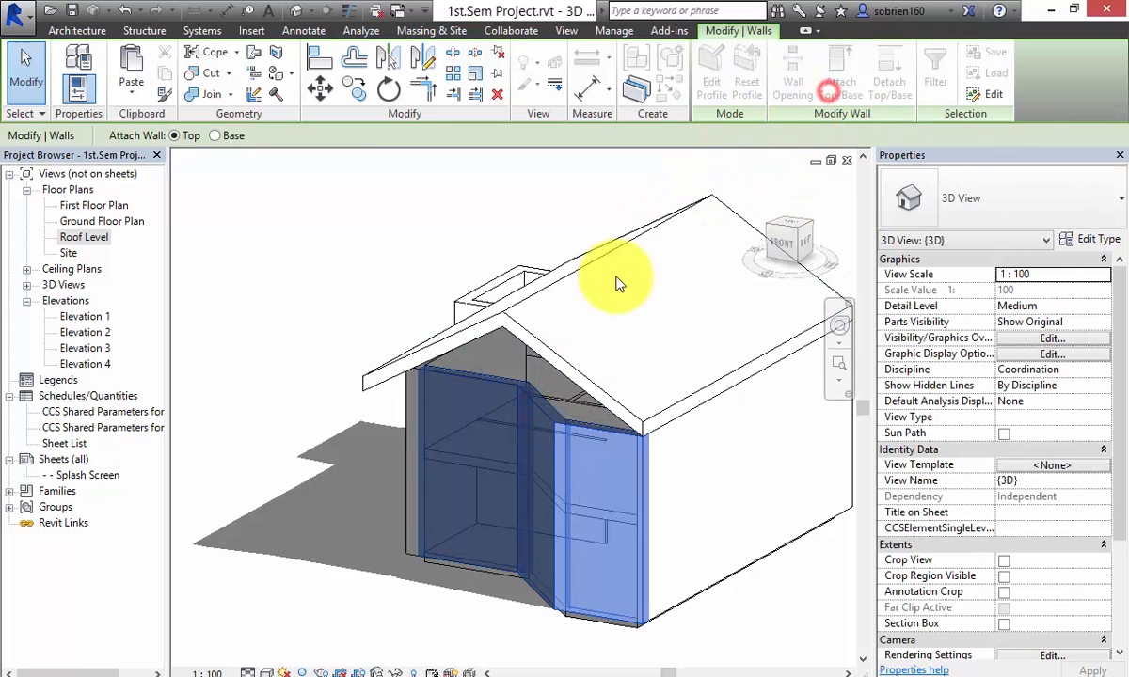
left_click(508, 317)
left_click(351, 287)
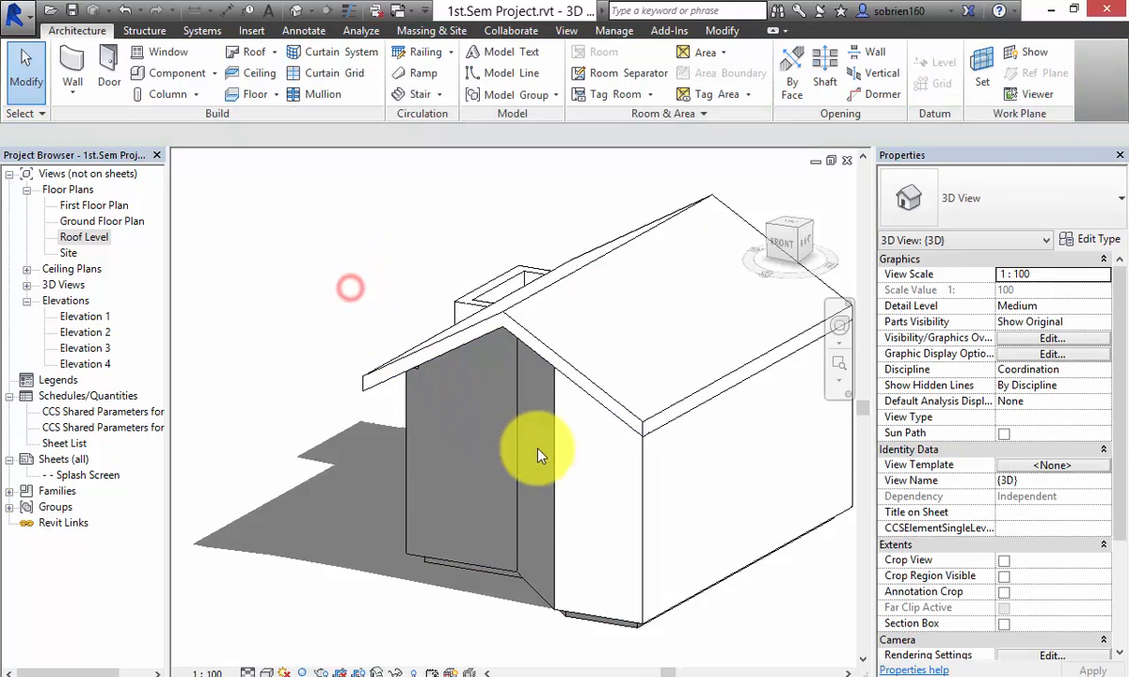
Step: Attach the top of the long exterior wall on the straight side of the house to the gable roof and clear the selection
middle_click_drag(528, 449, 487, 320, "shift")
left_click(478, 305)
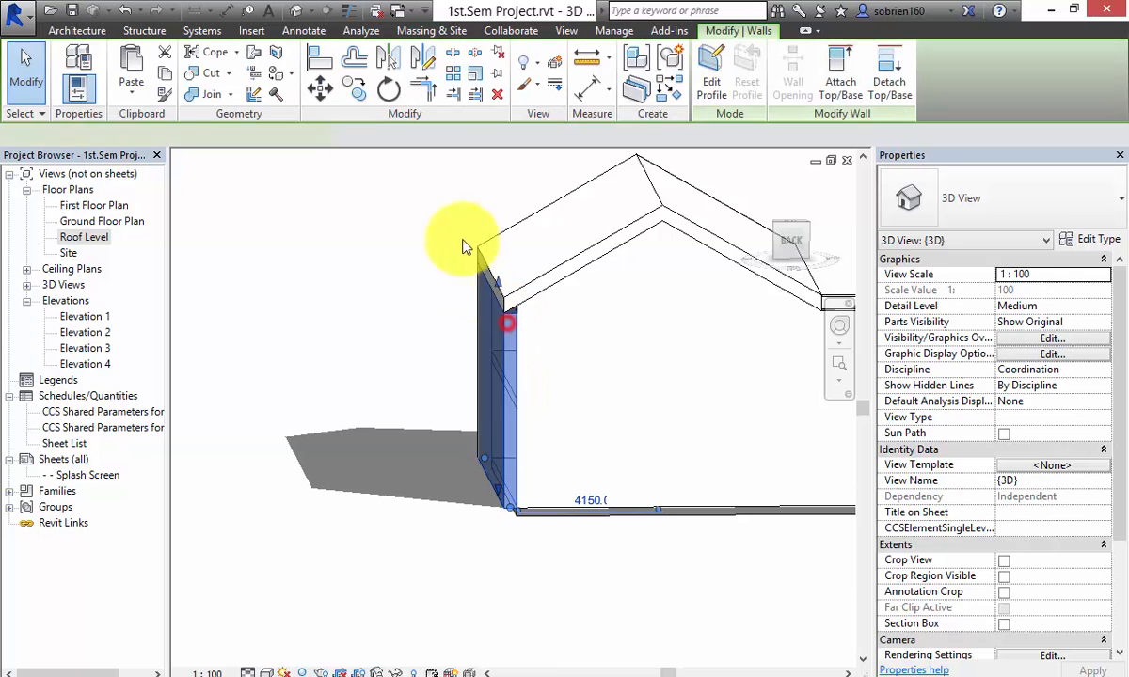
left_click(820, 75)
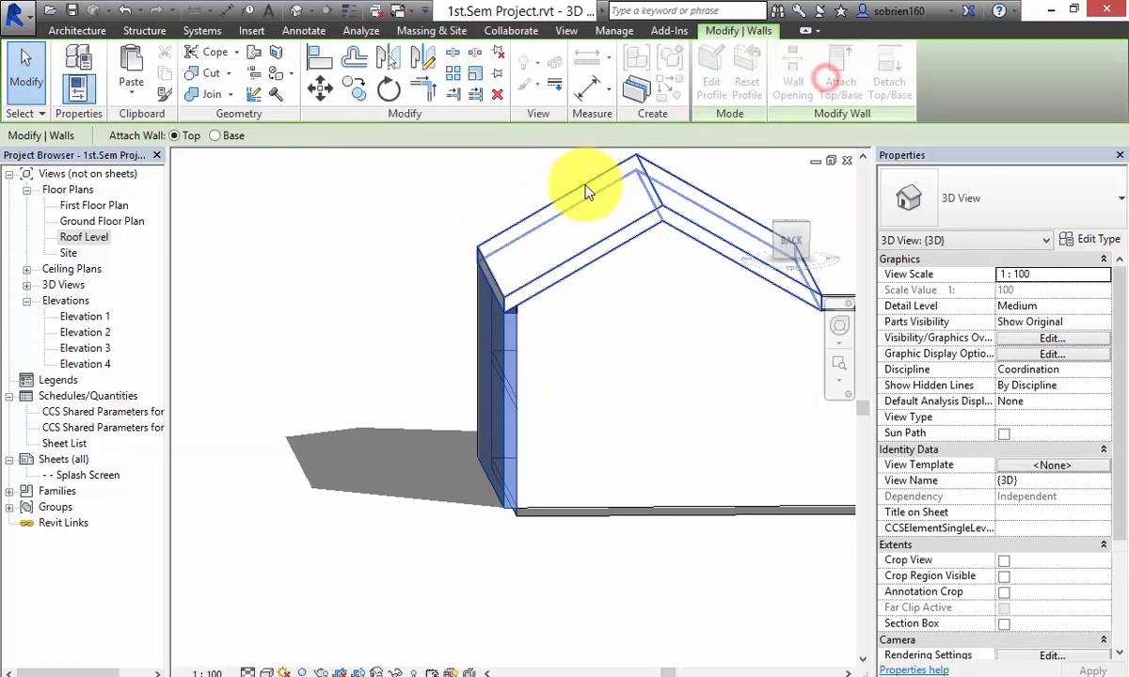
left_click(436, 205)
middle_click_drag(475, 323, 565, 409, "shift")
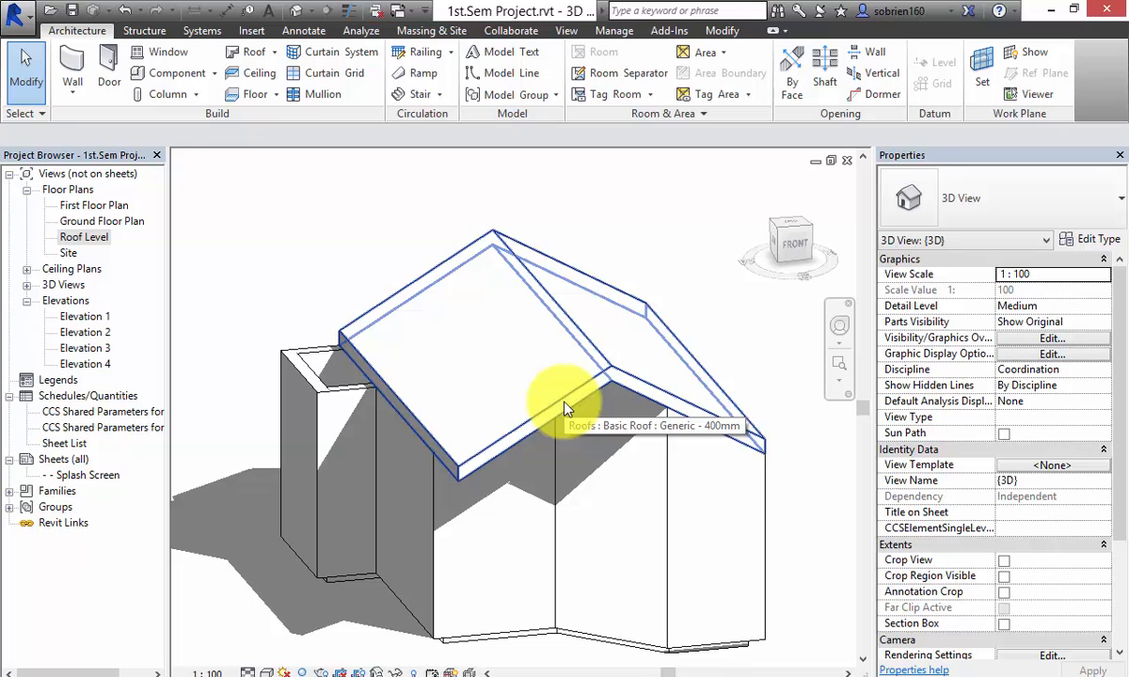
middle_click_drag(564, 409, 588, 402, "shift")
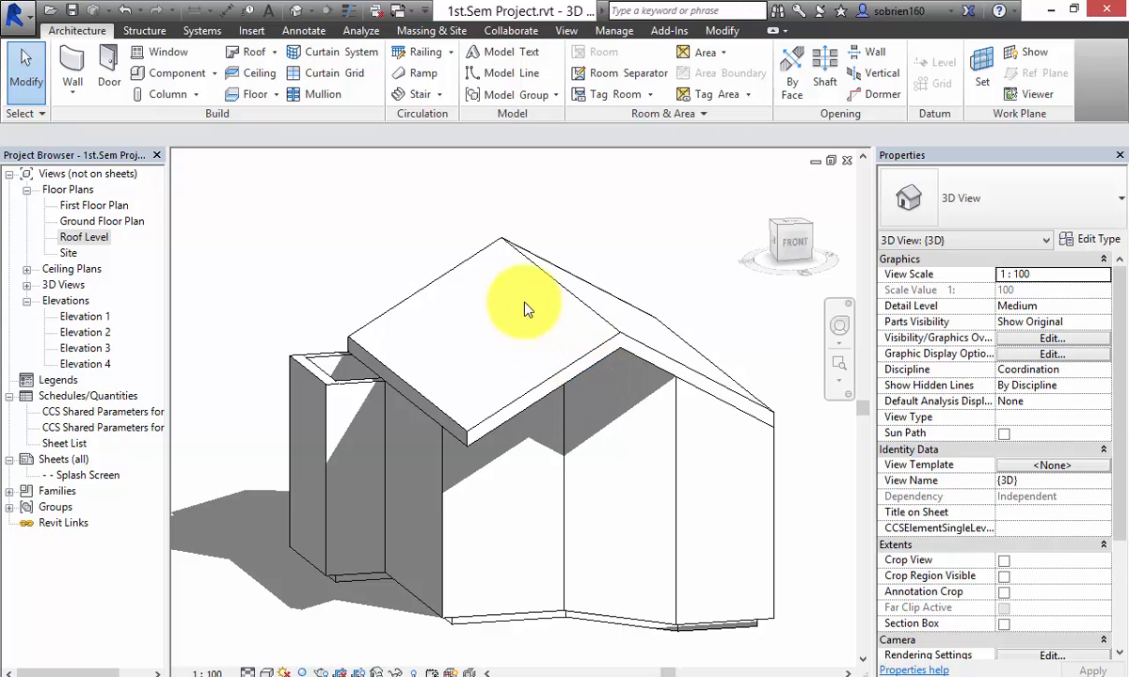
left_click(396, 381)
key("Escape")
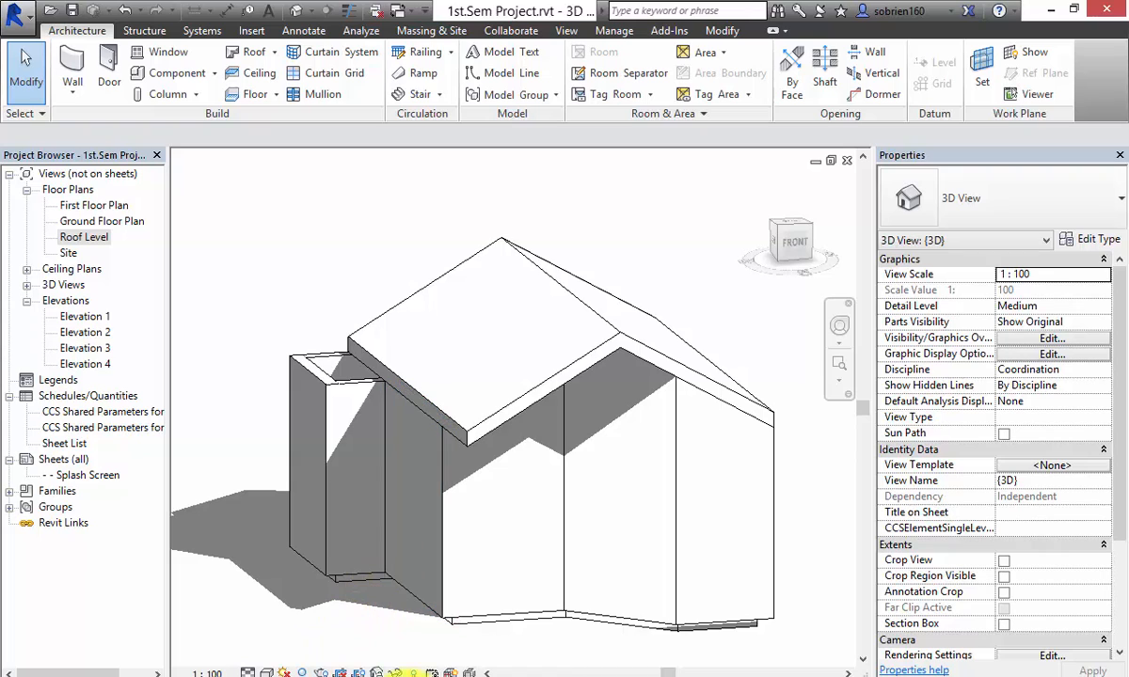
Step: Check the Section A-A sketch on the Ground Floor Plan and open the gable roof's footprint for editing on the Roof Level plan
double_click(102, 221)
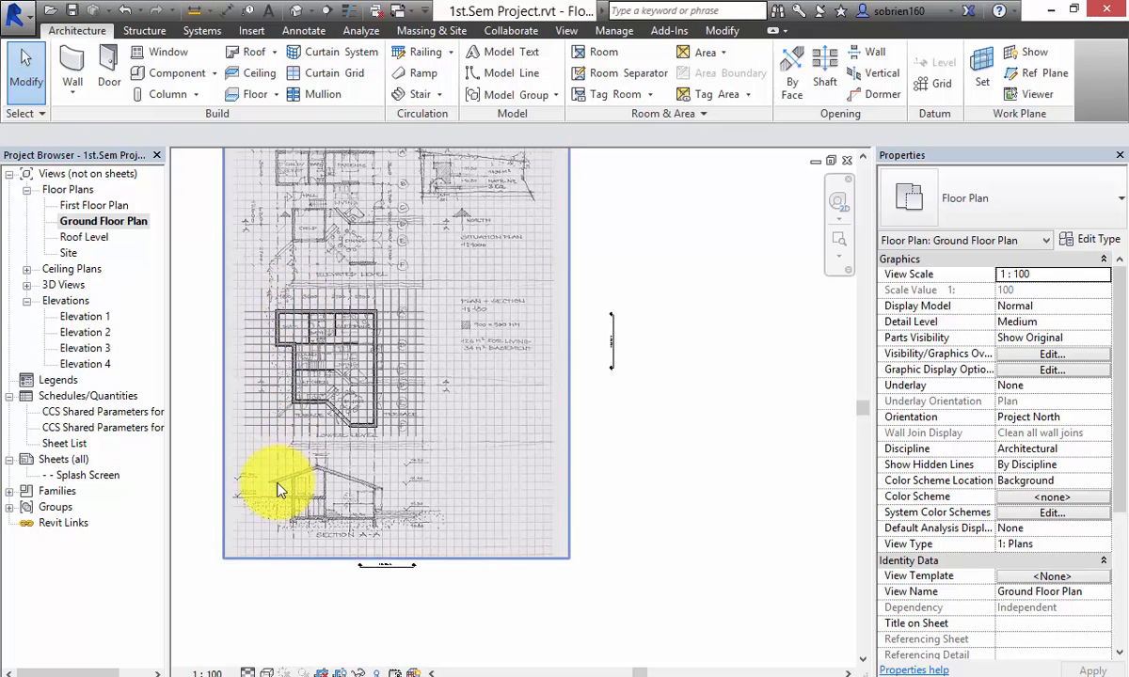
scroll(281, 488, "up", 1)
scroll(281, 488, "up", 3)
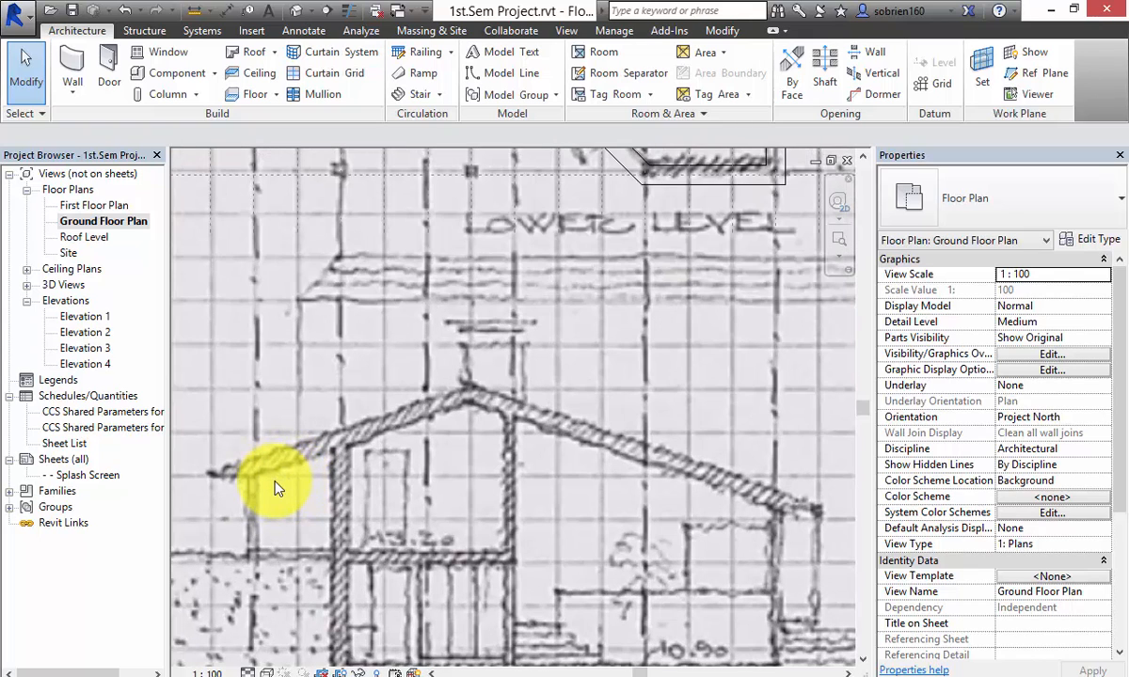
scroll(276, 488, "down", 2)
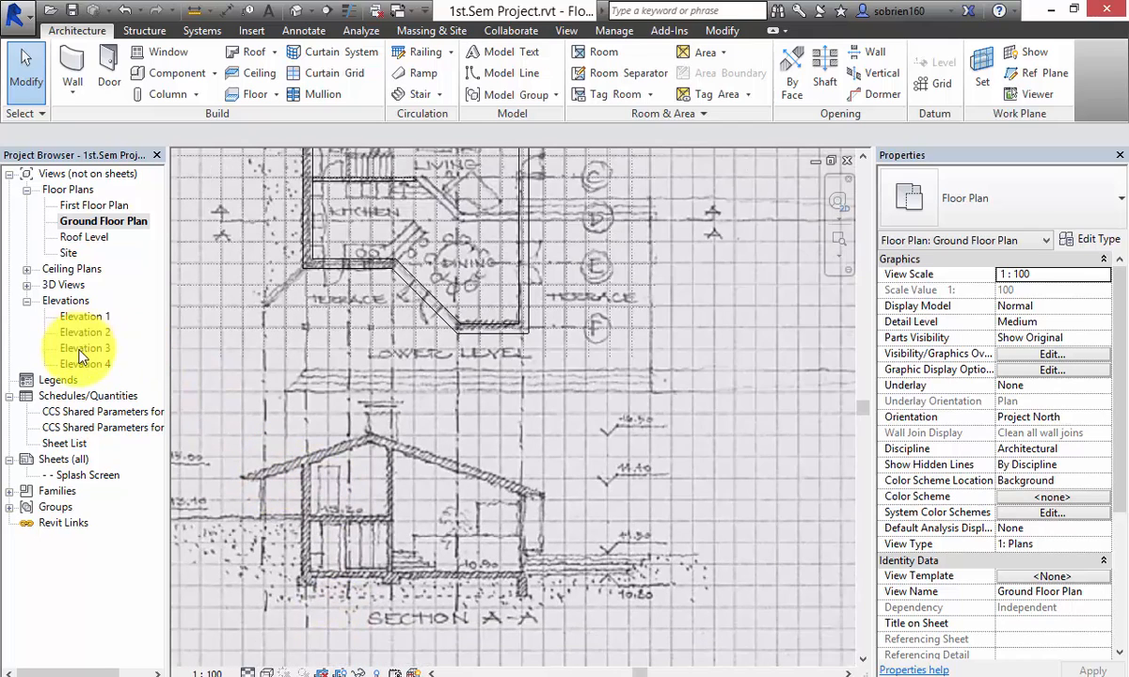
double_click(83, 236)
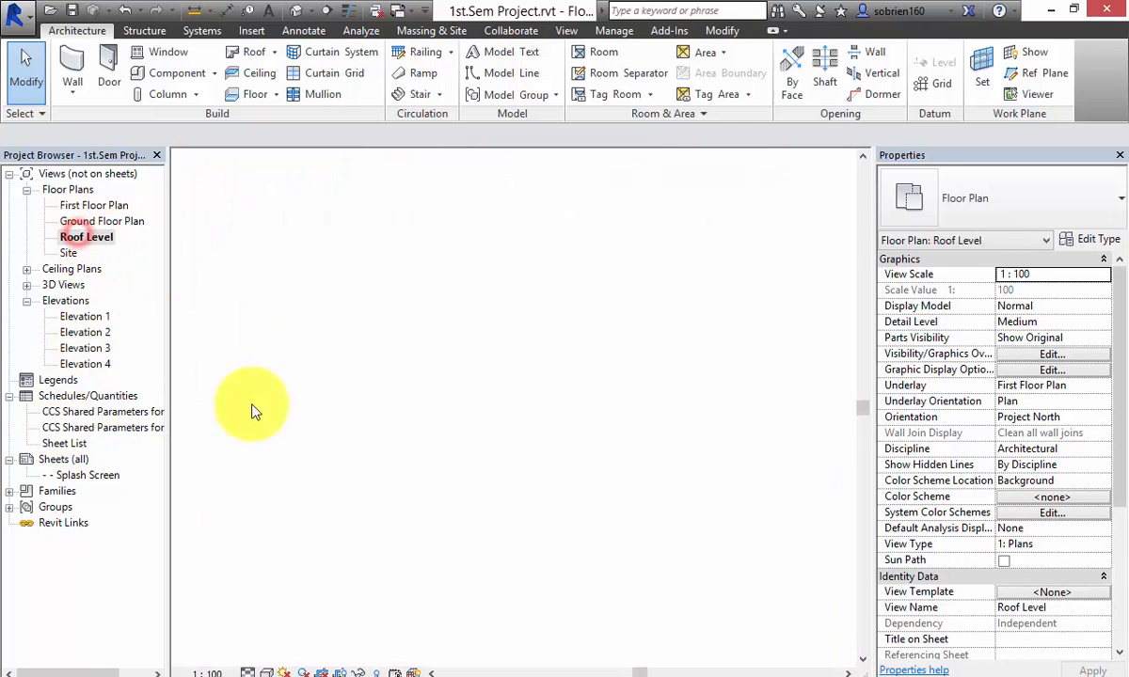
left_click(437, 496)
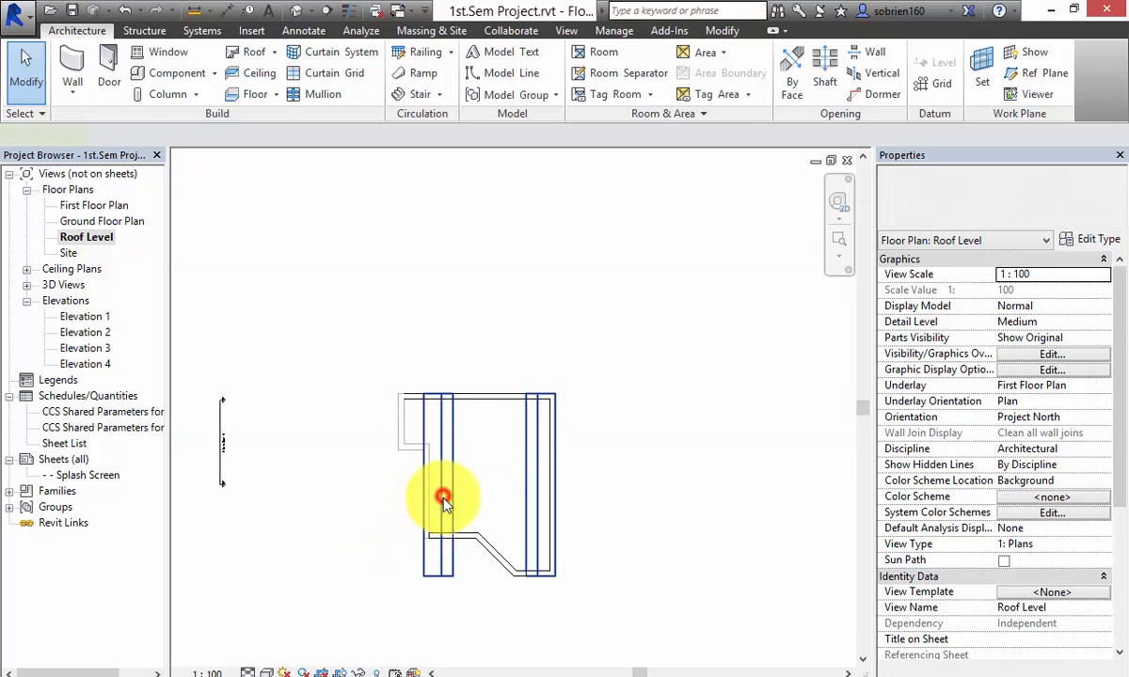
left_click(719, 90)
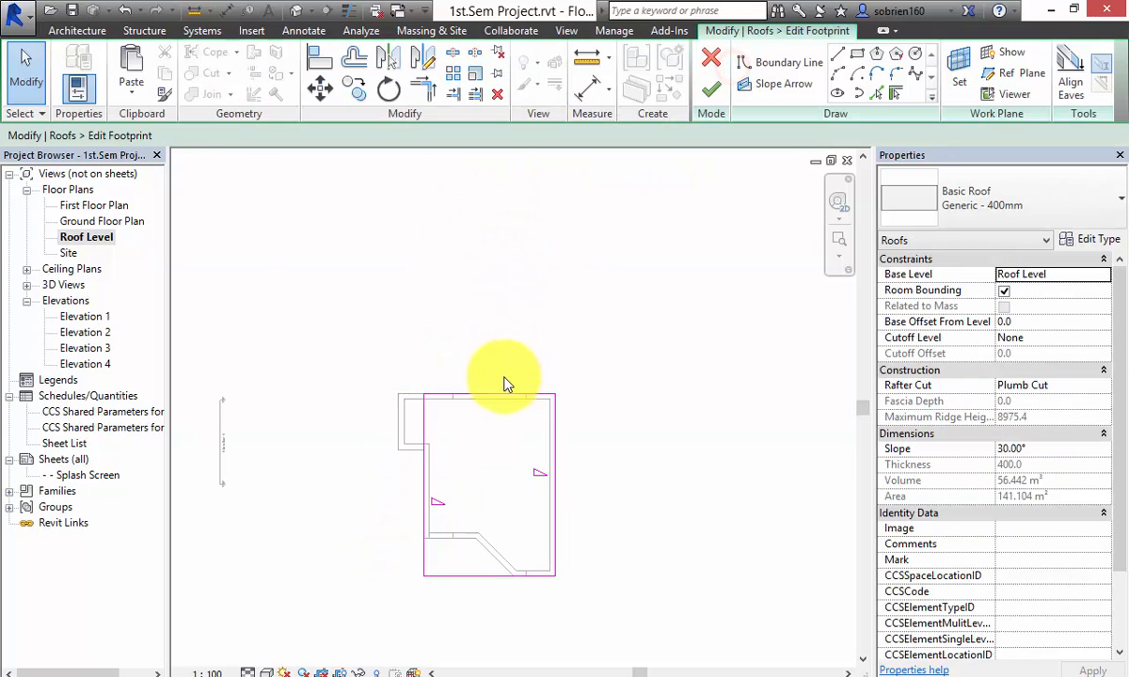
Step: Sketch 1800 mm and 4000 mm boundary lines along the outer faces of the projecting bay's walls
scroll(459, 411, "up", 4)
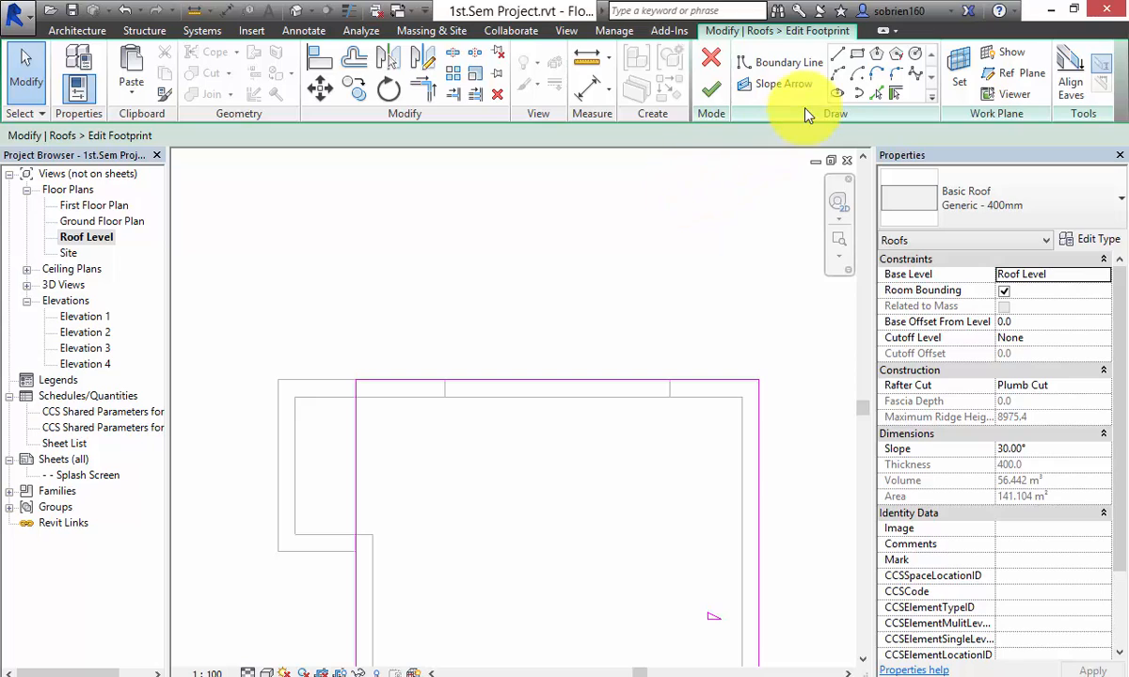
left_click(839, 55)
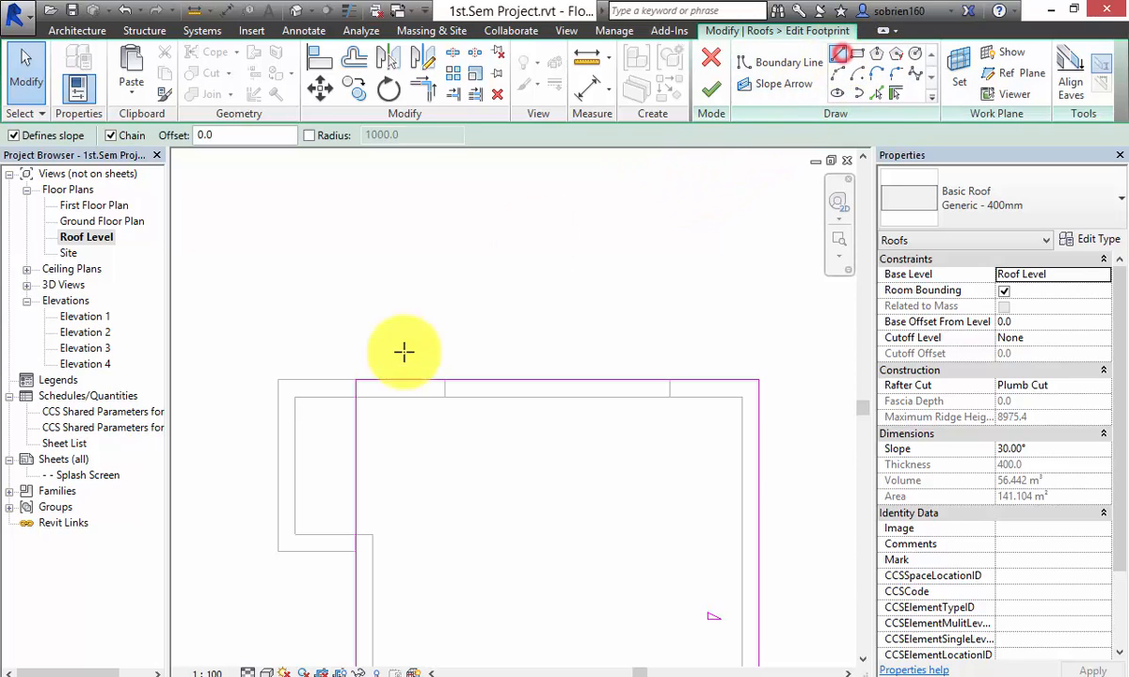
left_click(356, 552)
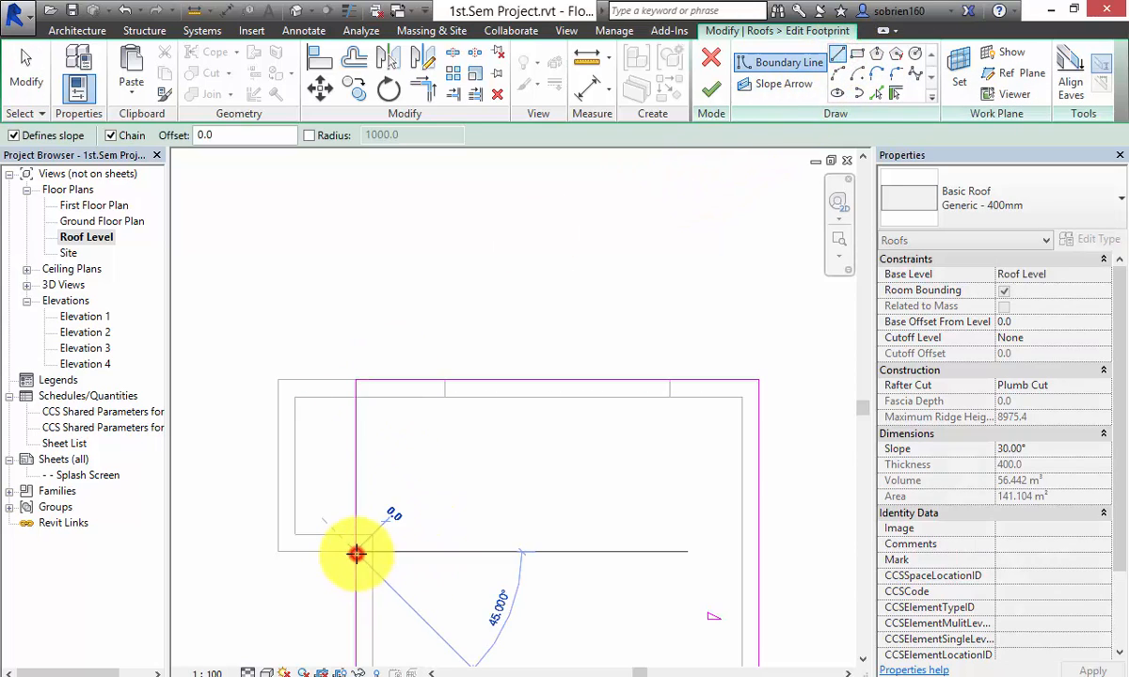
left_click(277, 550)
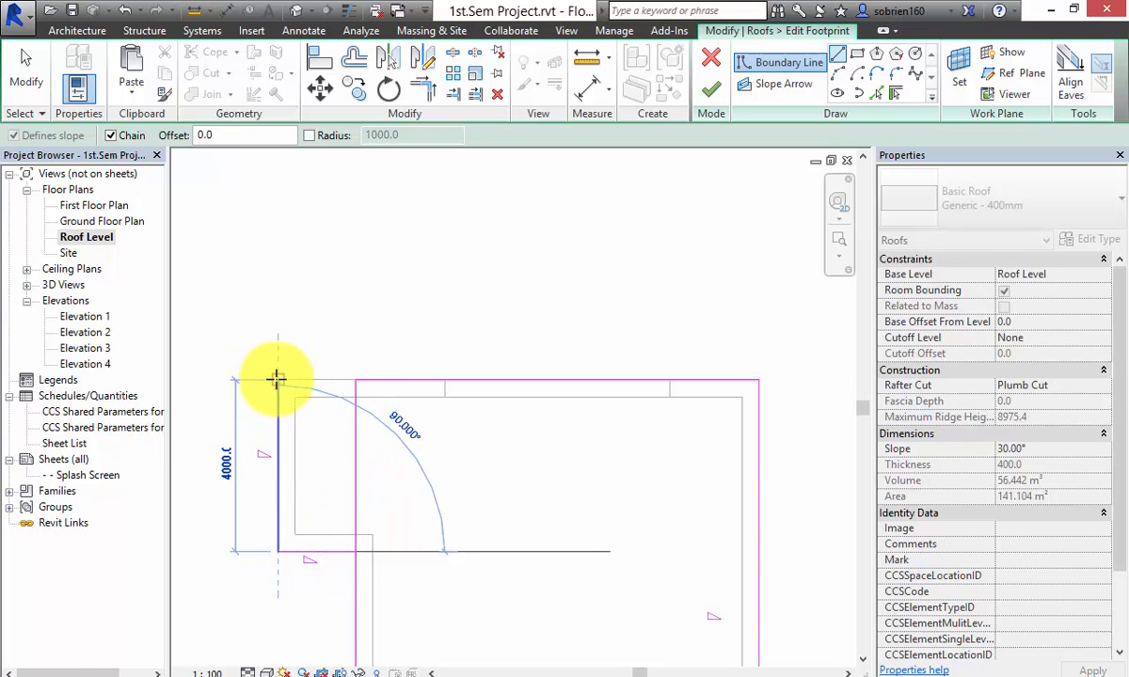
left_click(278, 381)
key("Escape")
key("Escape")
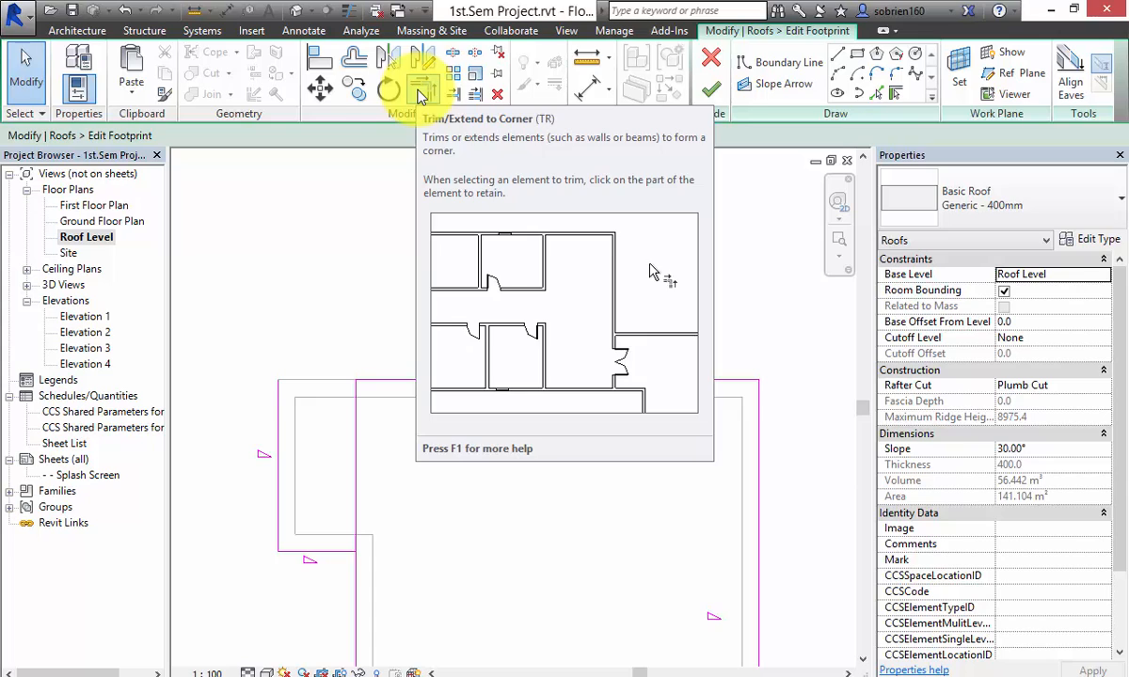
Step: Trim and extend the roof boundary to corners at both ends of the new lines so the footprint includes the bay
left_click(421, 94)
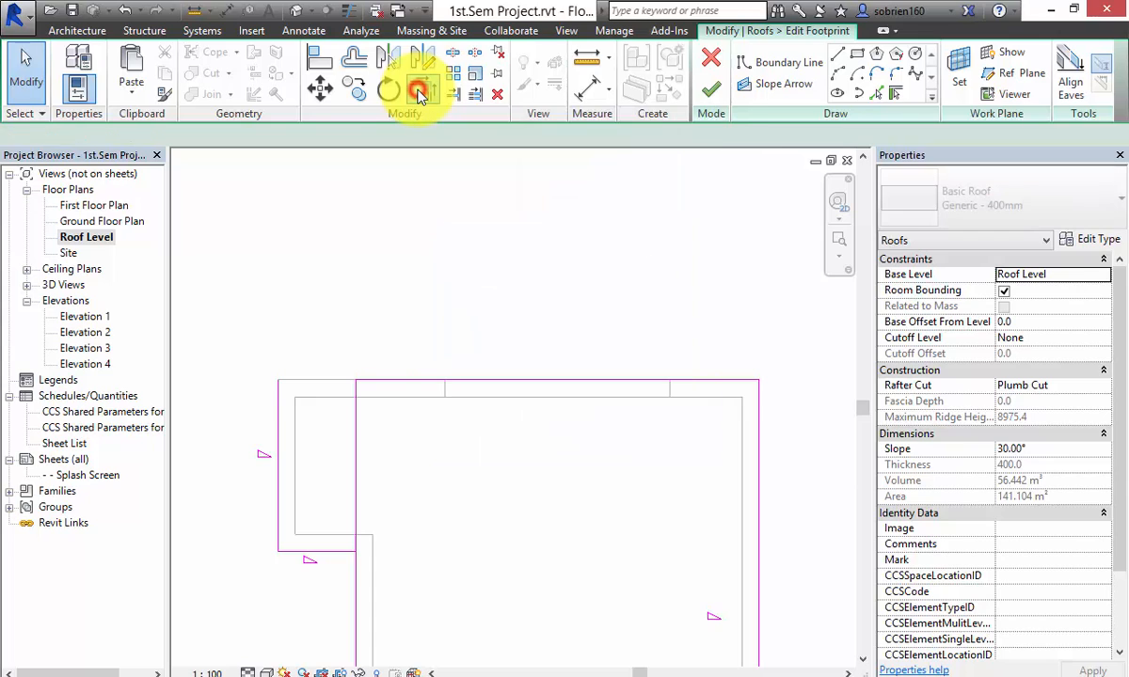
left_click(337, 552)
left_click(356, 570)
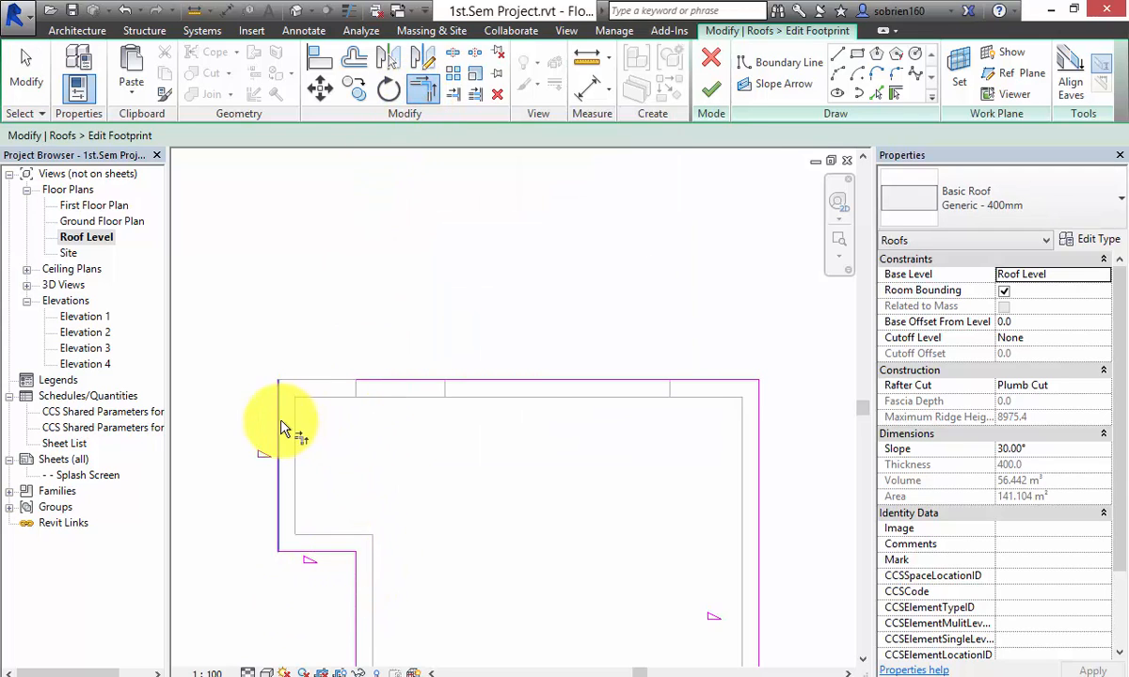
left_click(280, 421)
left_click(378, 380)
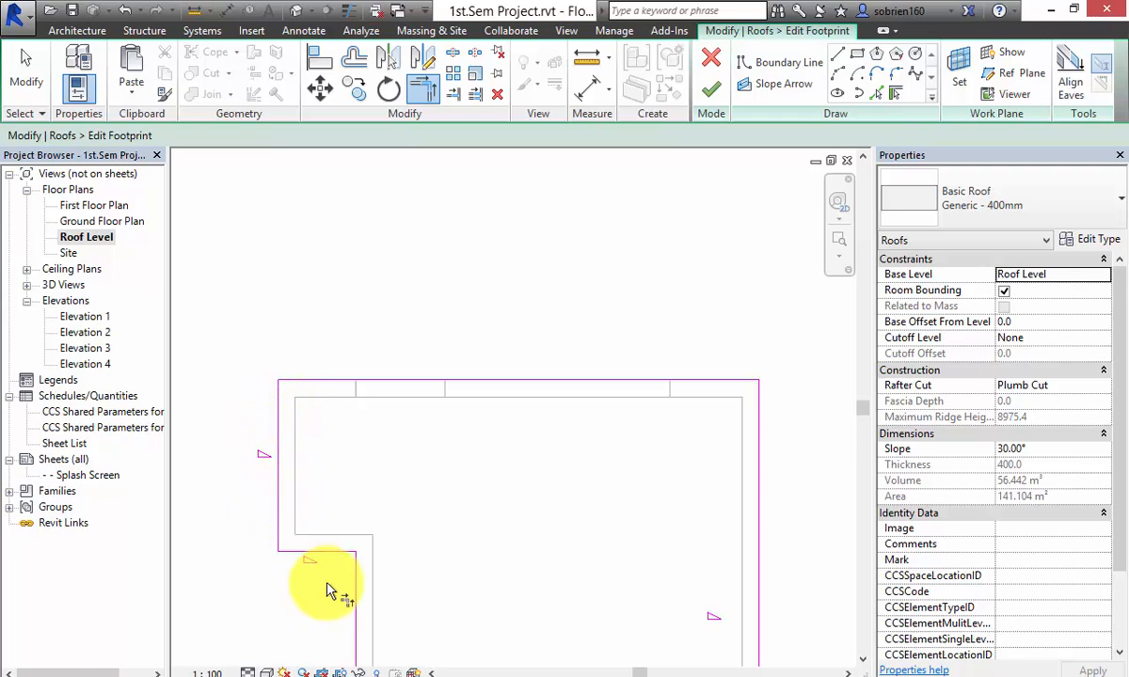
key("Escape")
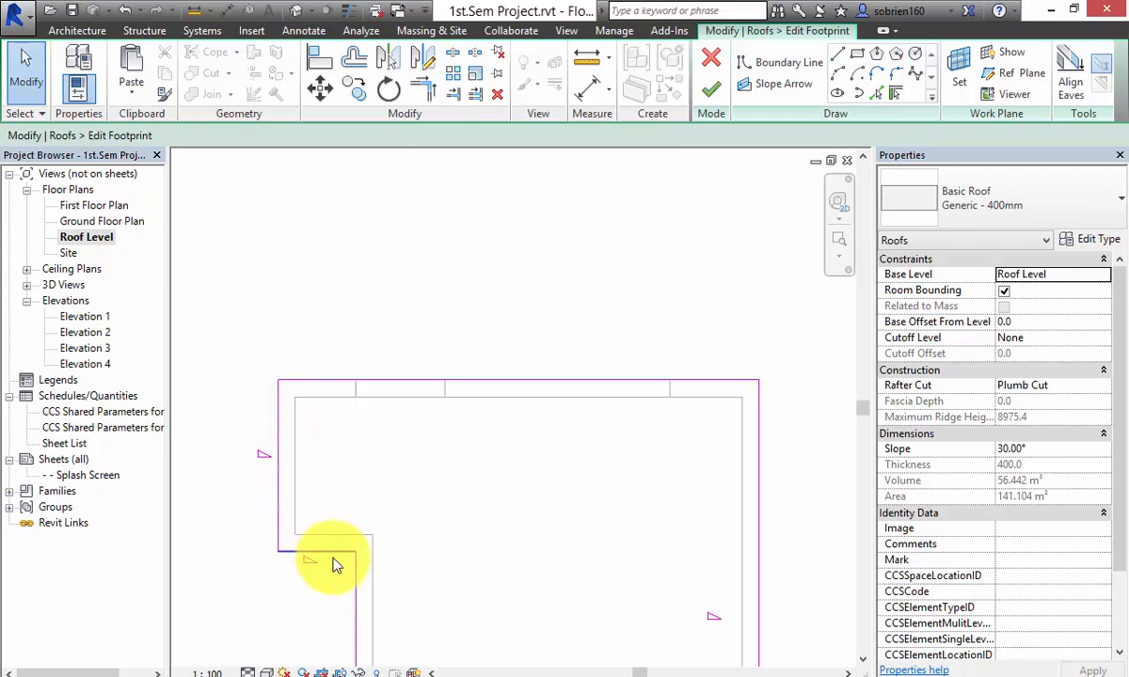
Step: Remove the slope definition from the bay's 1800 mm and 4000 mm boundary lines, finish the roof footprint and deselect the roof
scroll(335, 567, "down", 2)
mouse_move(341, 591)
middle_mouse_down()
mouse_move(365, 479)
mouse_move(346, 474)
middle_mouse_up()
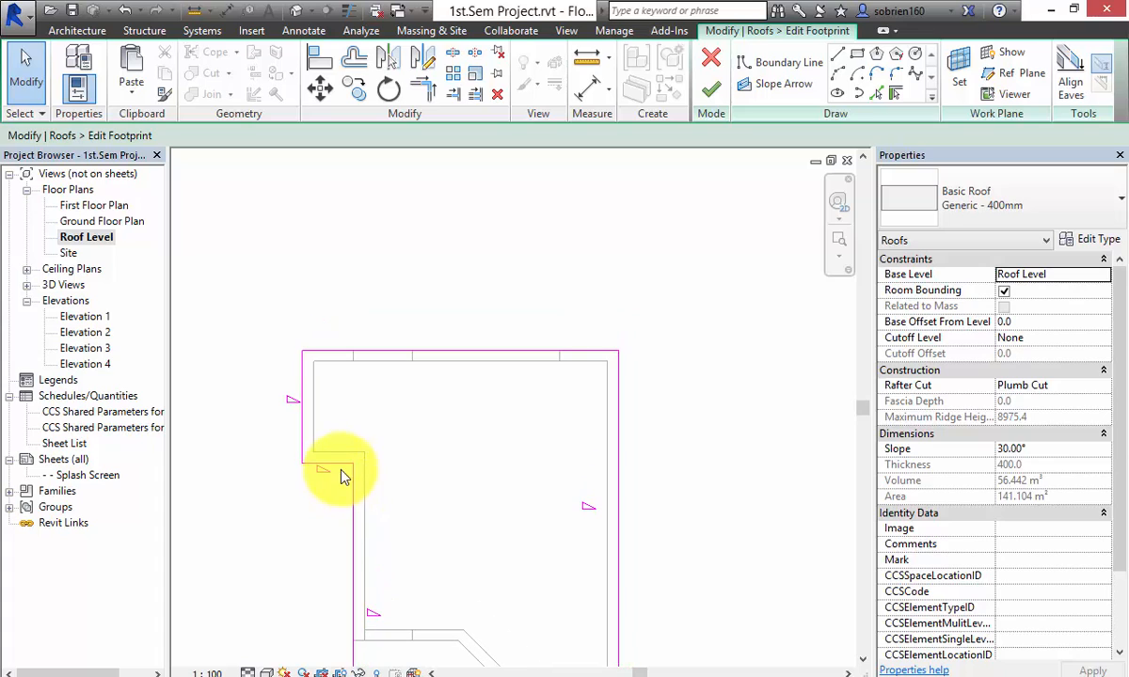
left_click(343, 463)
left_click(366, 135)
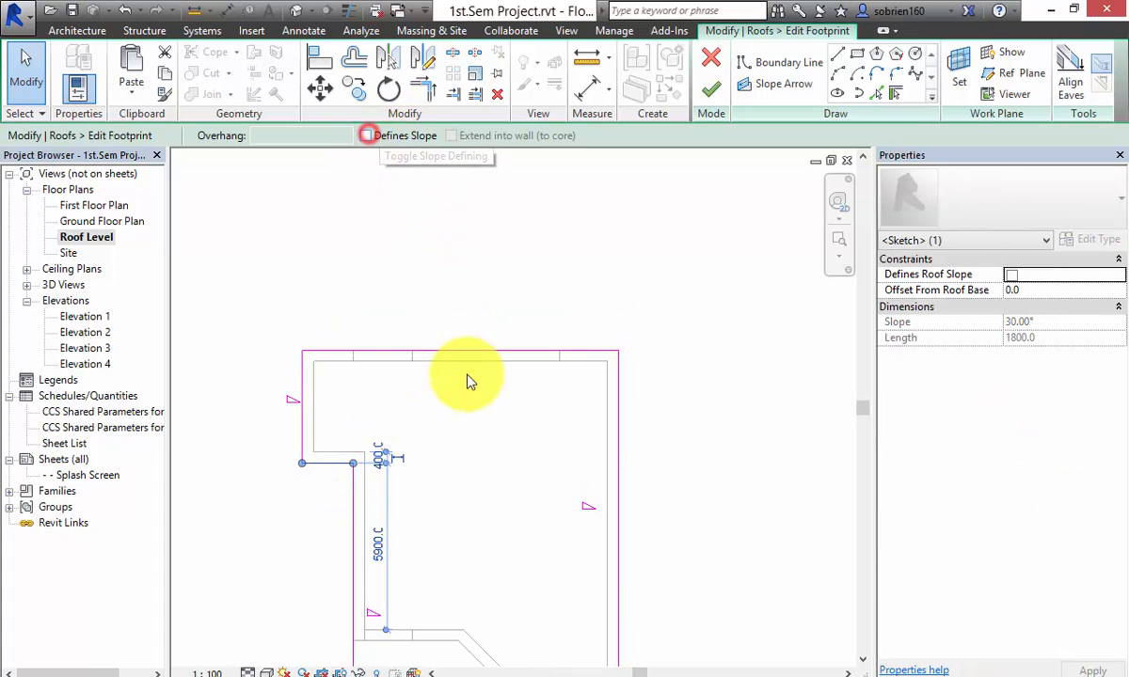
left_click(350, 414)
left_click(299, 417)
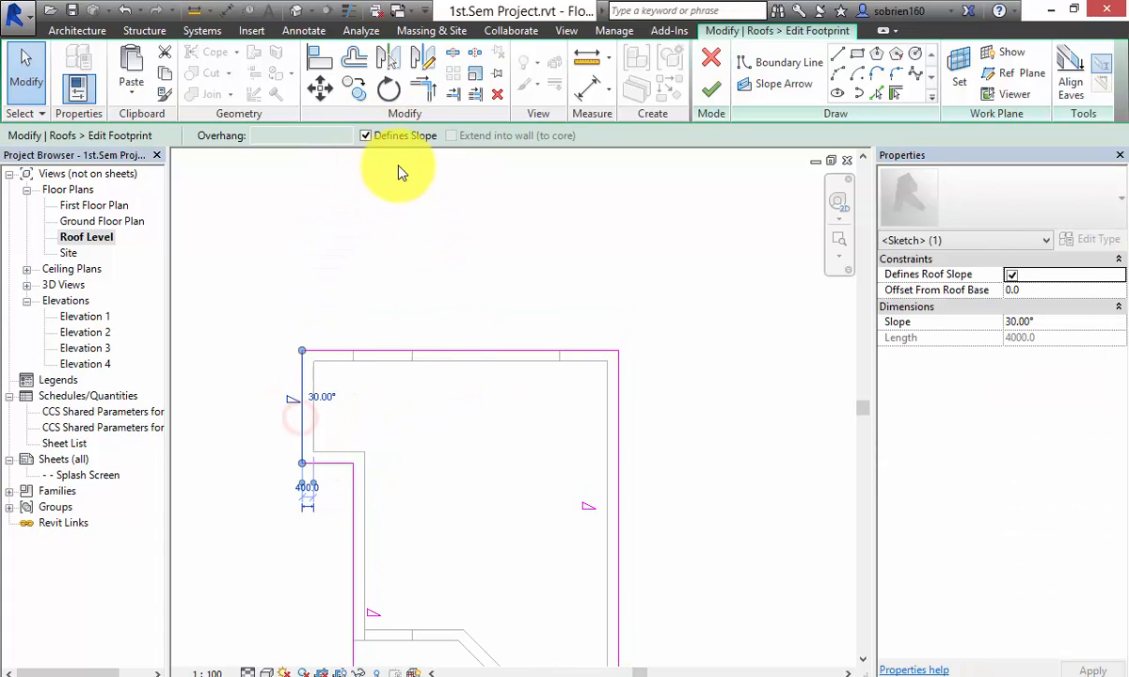
left_click(365, 136)
left_click(361, 247)
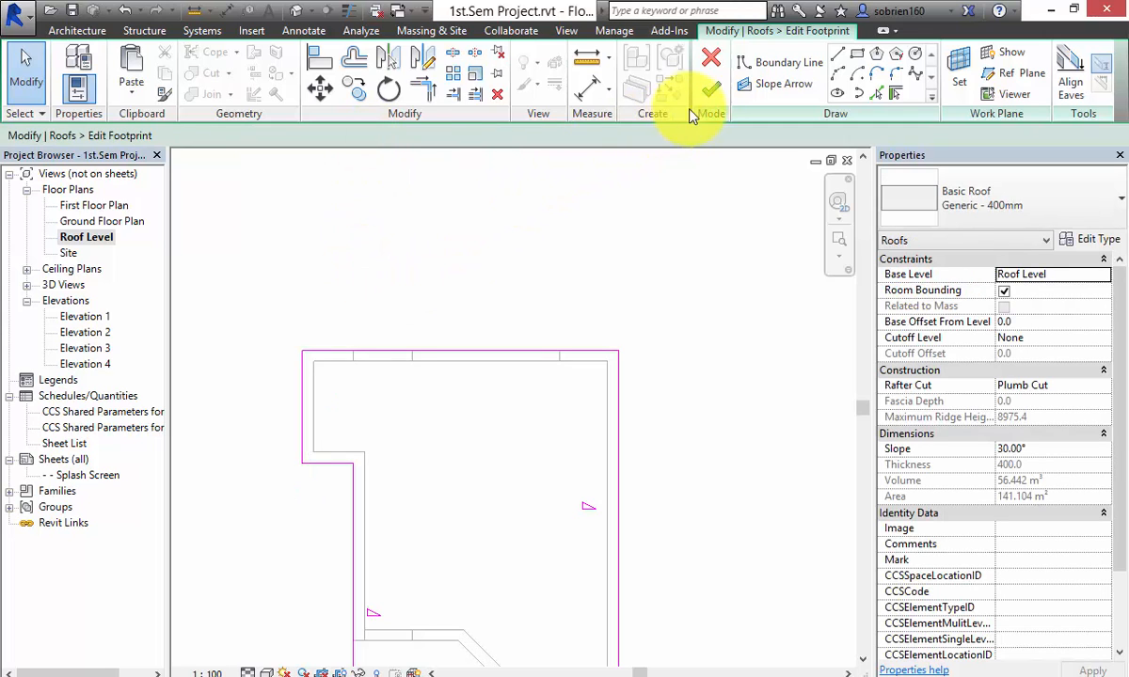
left_click(705, 97)
left_click(564, 201)
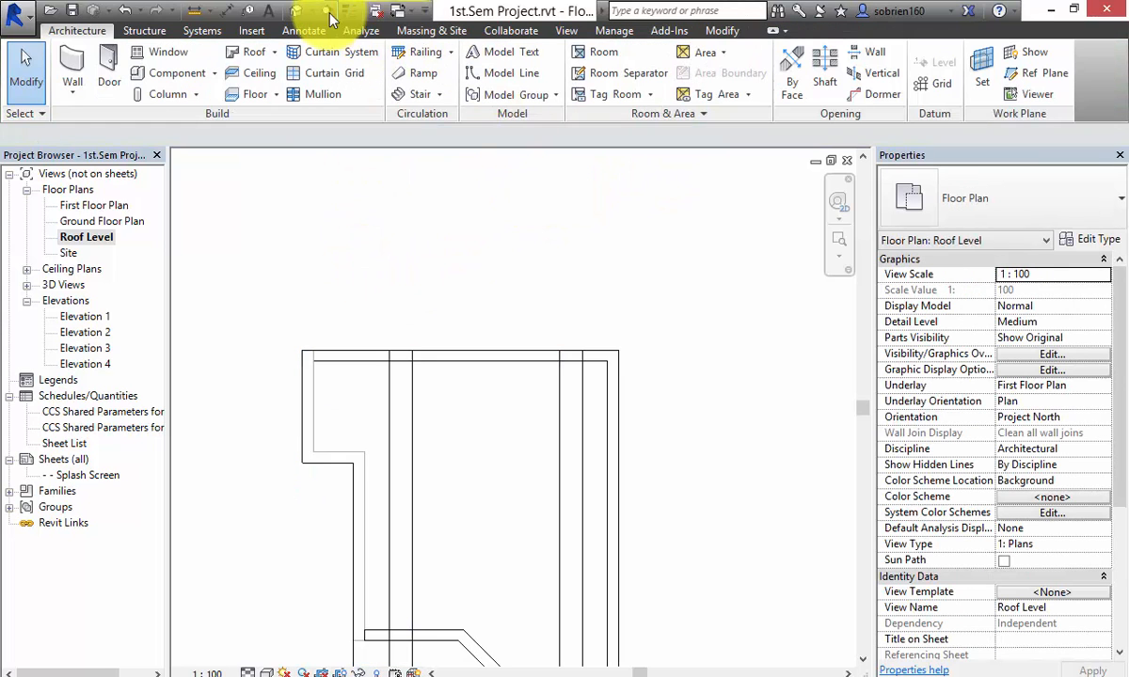
Step: In the 3D view, attach the tops of the projecting bay's two exterior walls to the extended roof and deselect them
left_click(295, 11)
mouse_move(381, 294)
middle_mouse_down("shift")
mouse_move(378, 383)
mouse_move(342, 342)
mouse_move(457, 383)
mouse_move(443, 380)
middle_mouse_up("shift")
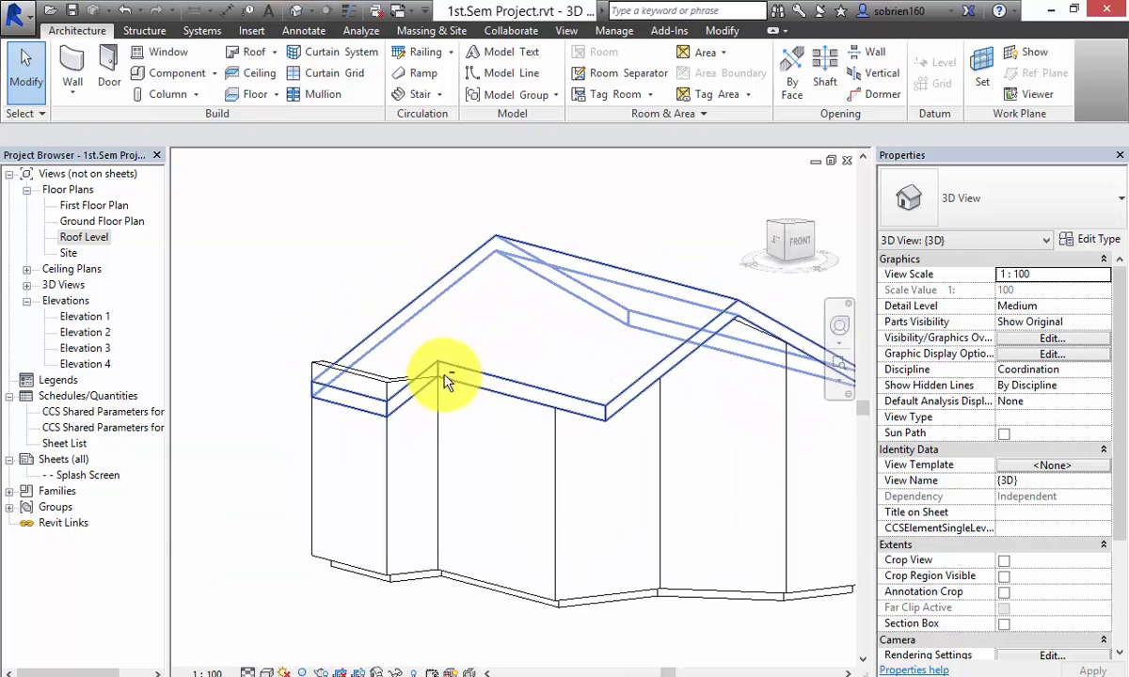
left_click(400, 571)
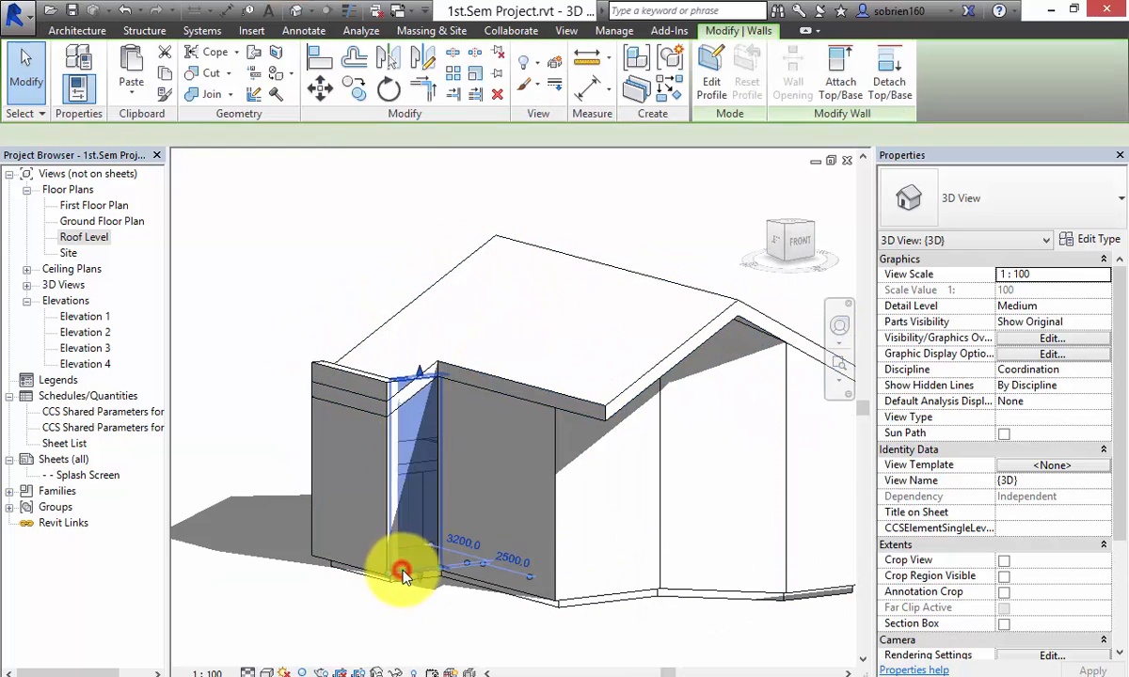
left_click(360, 567, "ctrl")
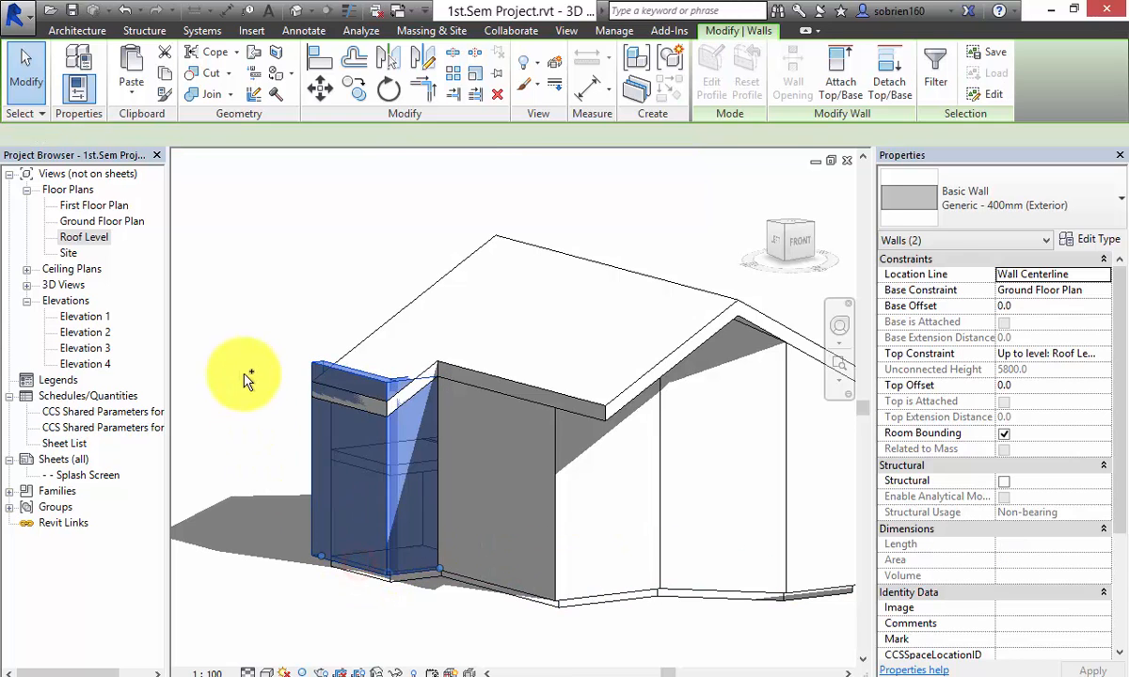
middle_click_drag(247, 378, 583, 386, "shift")
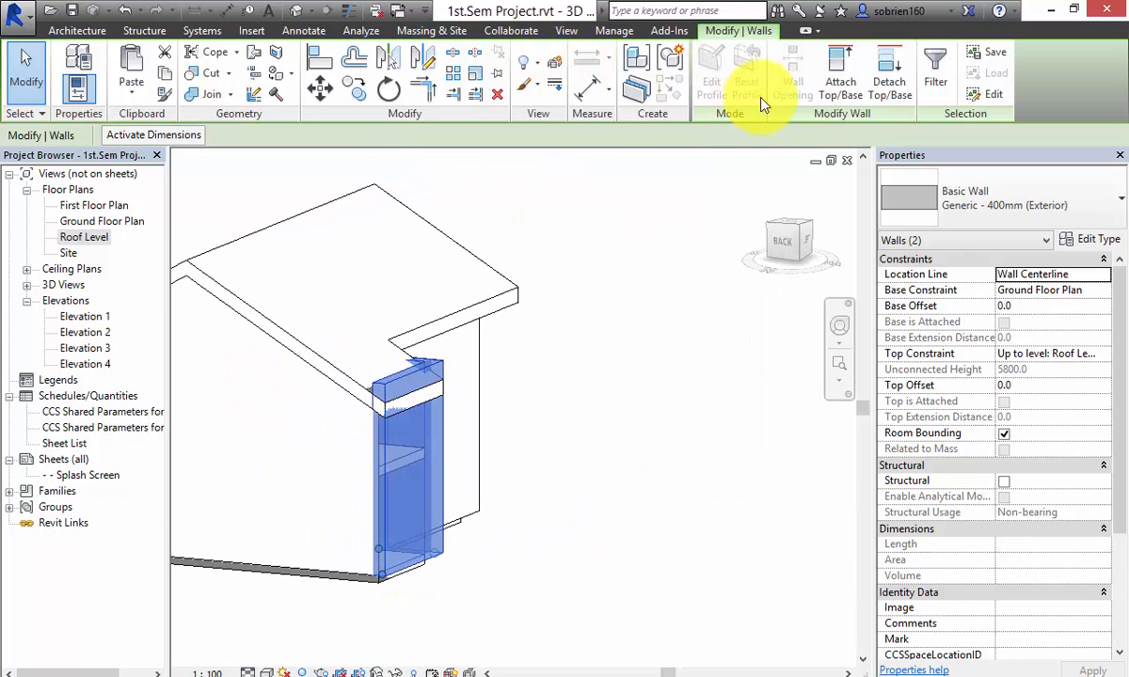
left_click(832, 84)
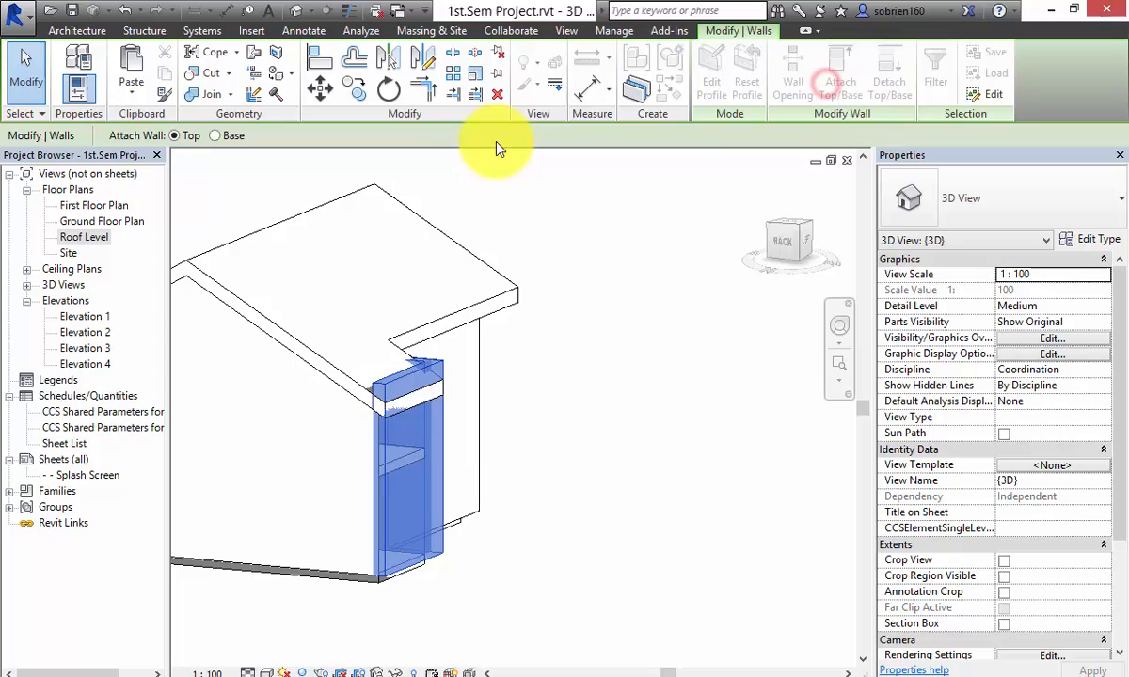
left_click(420, 211)
left_click(624, 391)
mouse_move(564, 428)
middle_mouse_down("shift")
mouse_move(209, 396)
mouse_move(420, 428)
mouse_move(295, 391)
mouse_move(406, 450)
mouse_move(479, 454)
middle_mouse_up("shift")
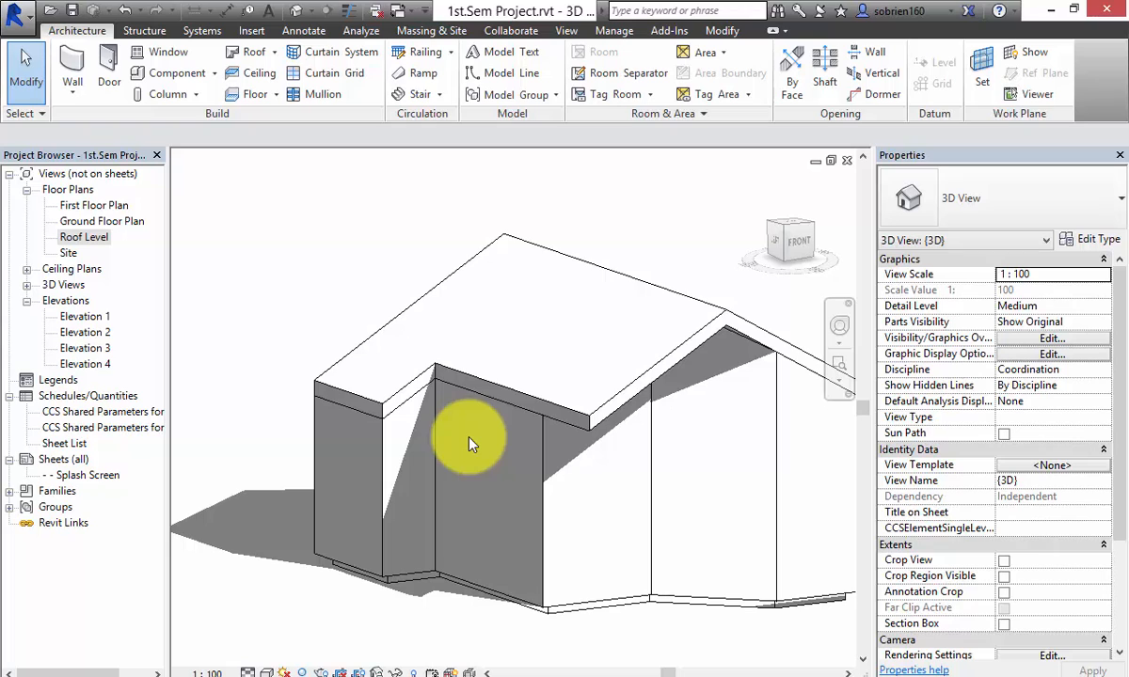
middle_click_drag(497, 428, 430, 414)
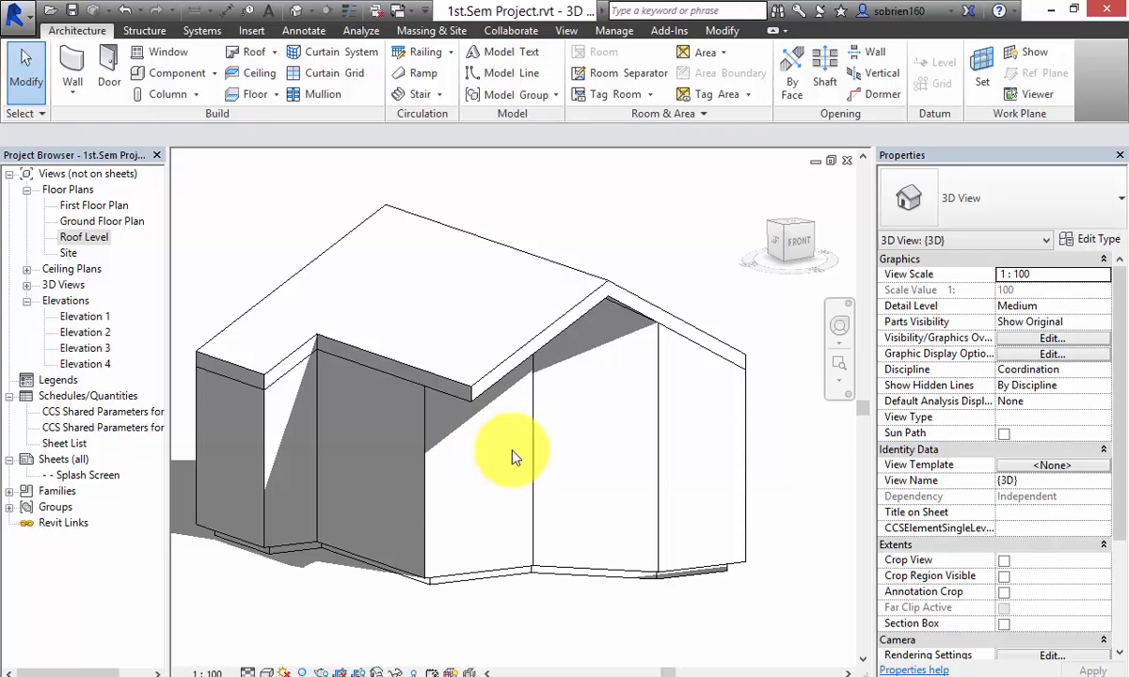
right_click(852, 670)
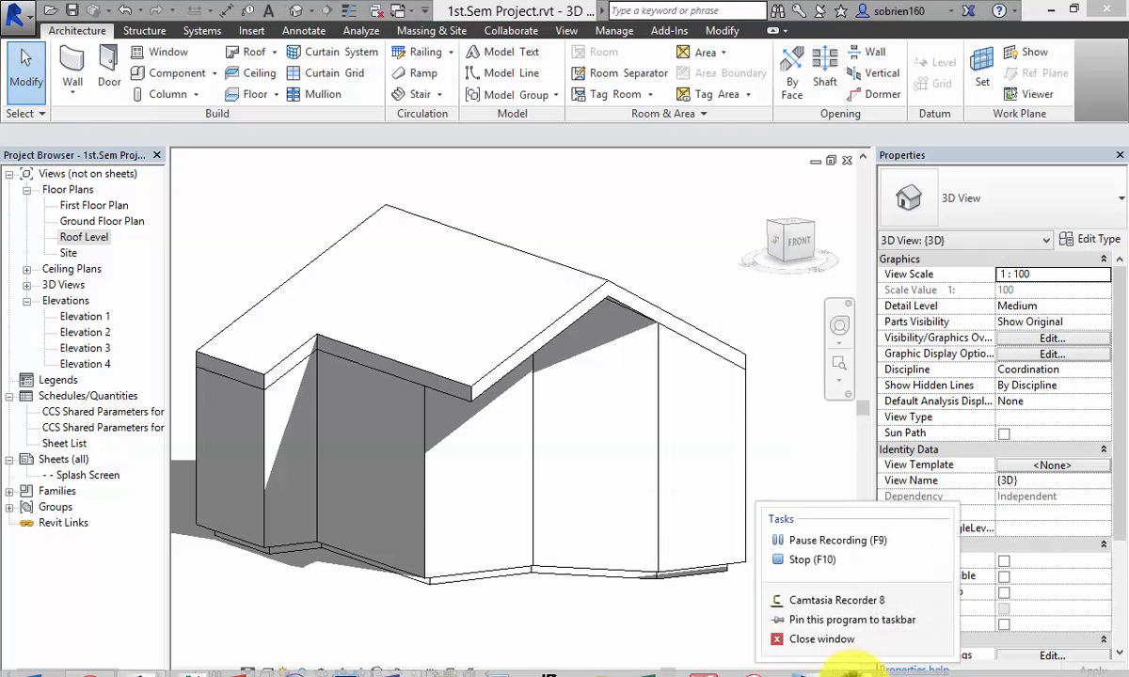